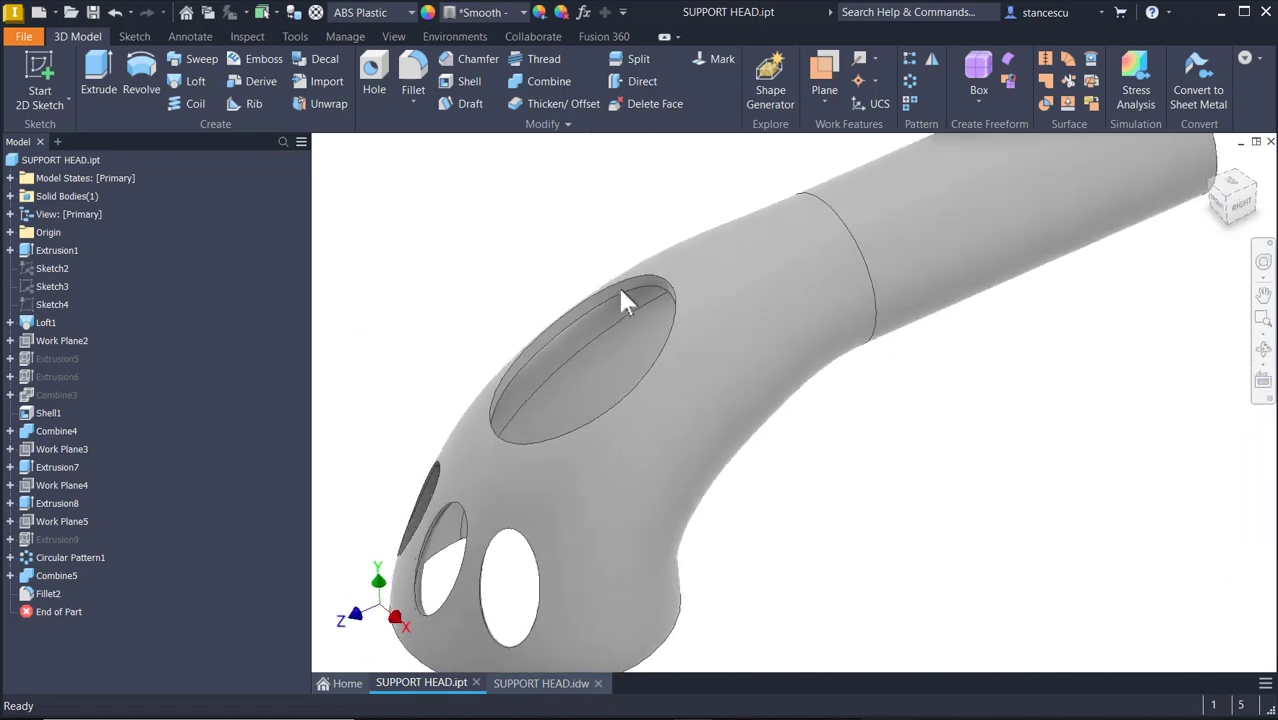
# Step: Examine the finished support head model from several sides
pyautogui.click(621, 300)
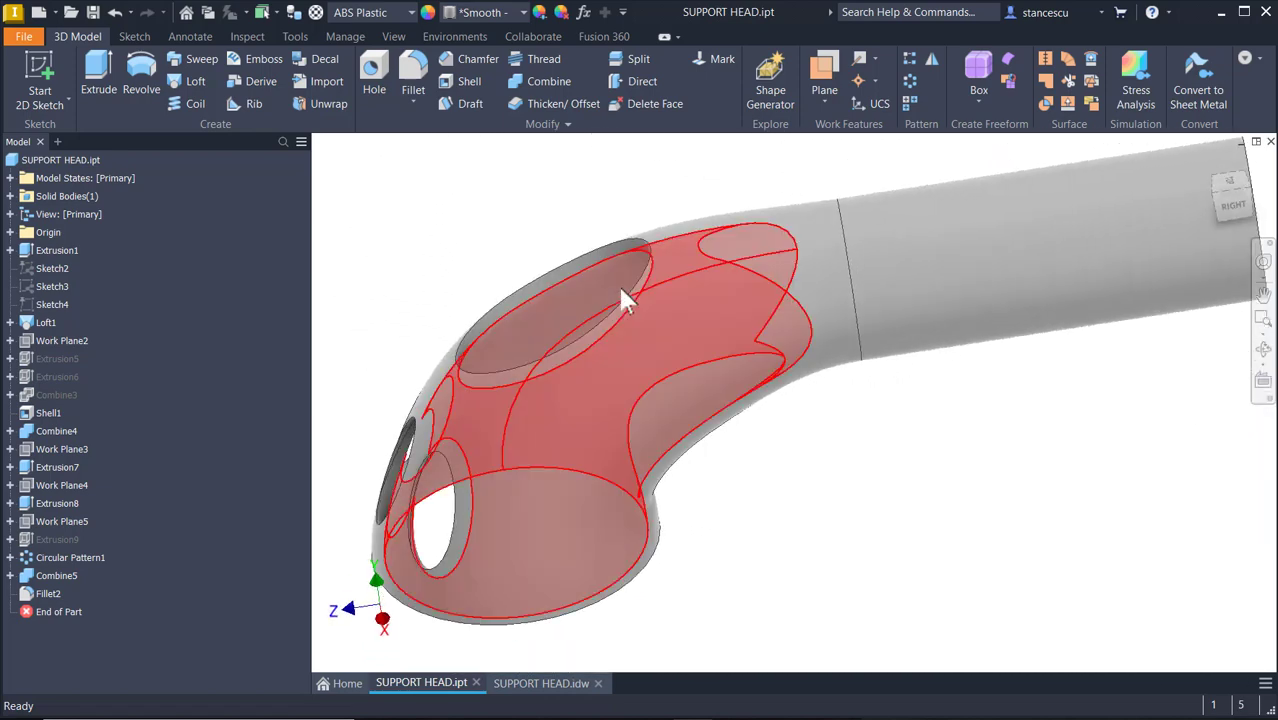
pyautogui.press('F6')
pyautogui.click(878, 422)
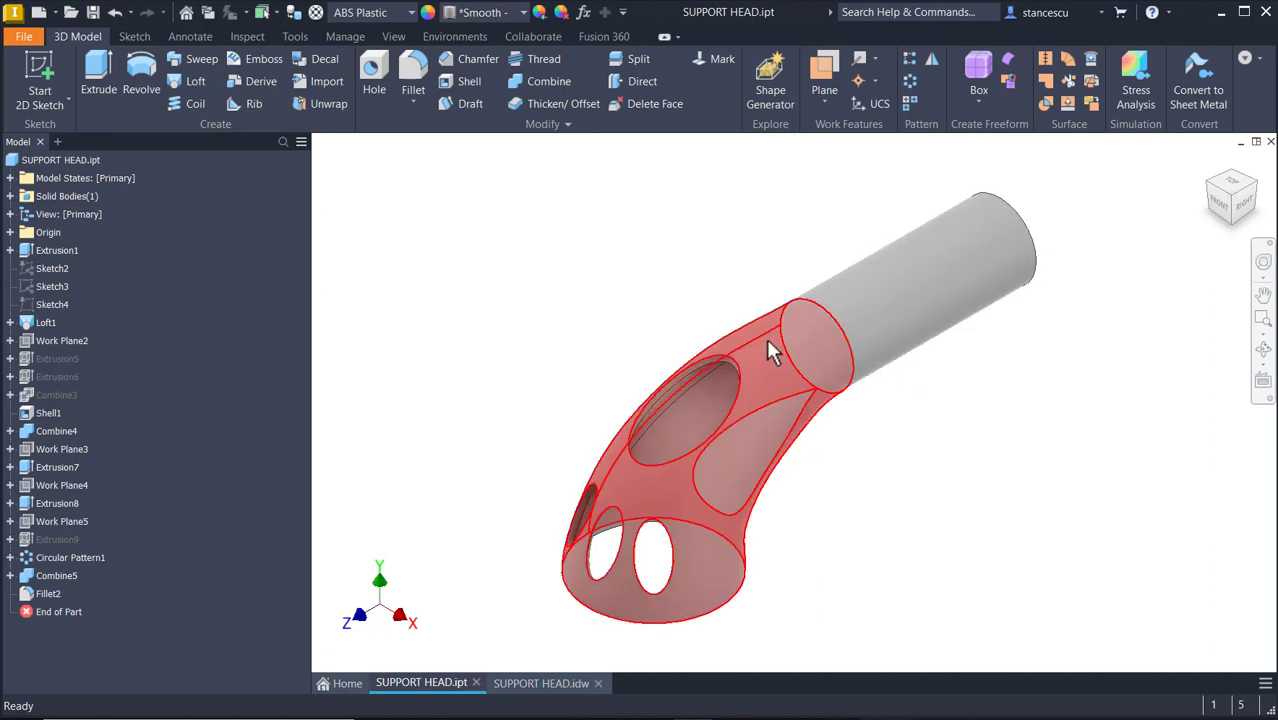
pyautogui.keyDown('shift'); pyautogui.moveTo(899, 457); pyautogui.dragTo(849, 310, button='middle'); pyautogui.keyUp('shift')
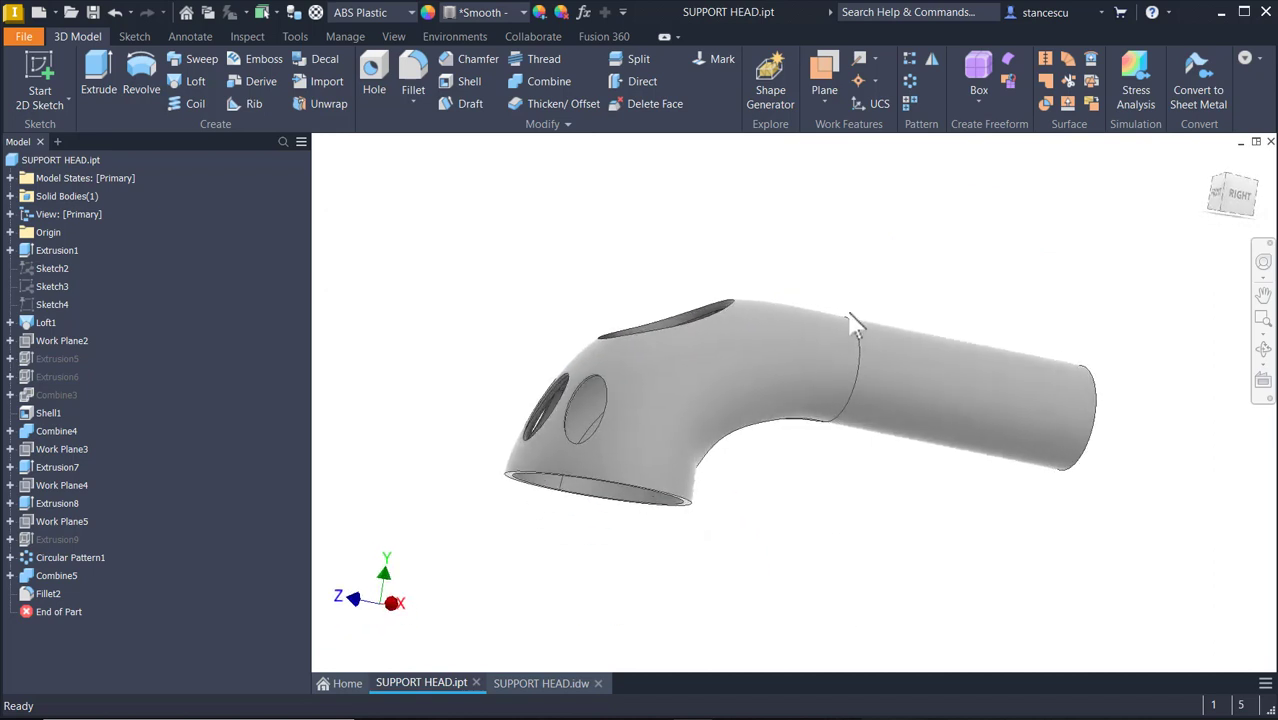
pyautogui.keyDown('shift'); pyautogui.moveTo(876, 476); pyautogui.dragTo(440, 214, button='middle'); pyautogui.keyUp('shift')
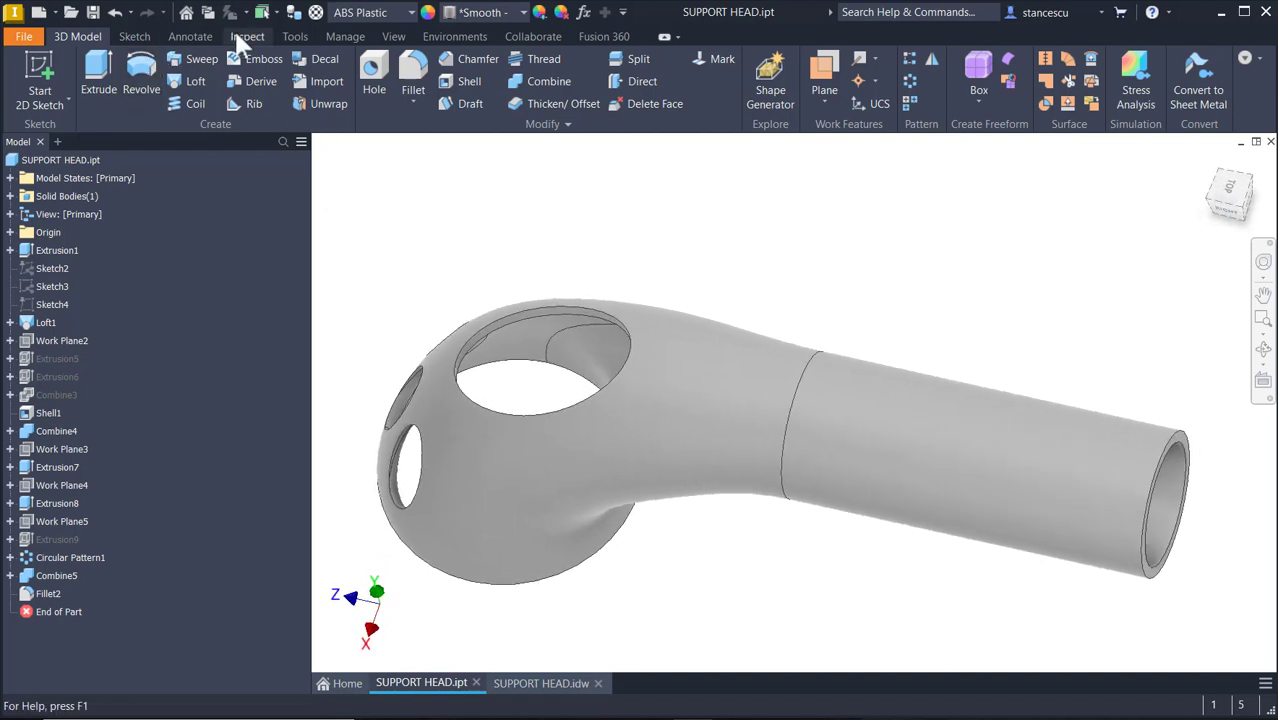
# Step: Start a half section view of the support head on the origin's XZ plane
pyautogui.click(395, 37)
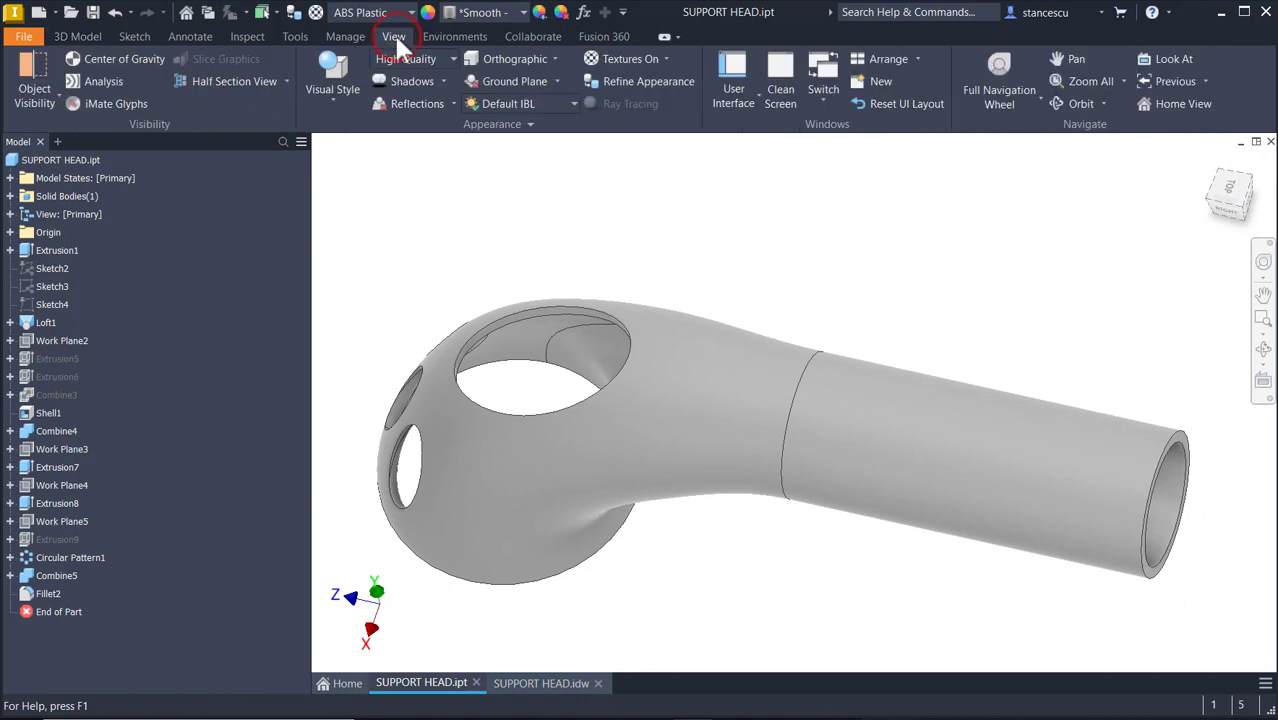
pyautogui.click(240, 82)
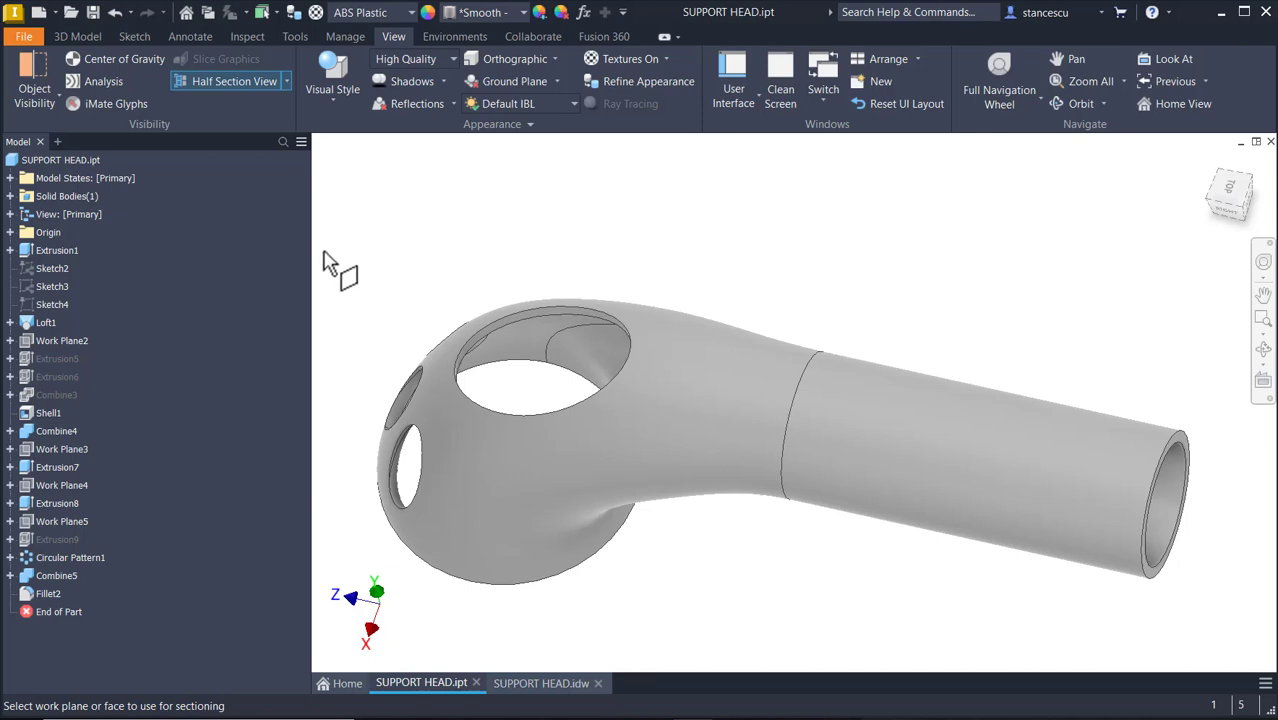
pyautogui.click(10, 232)
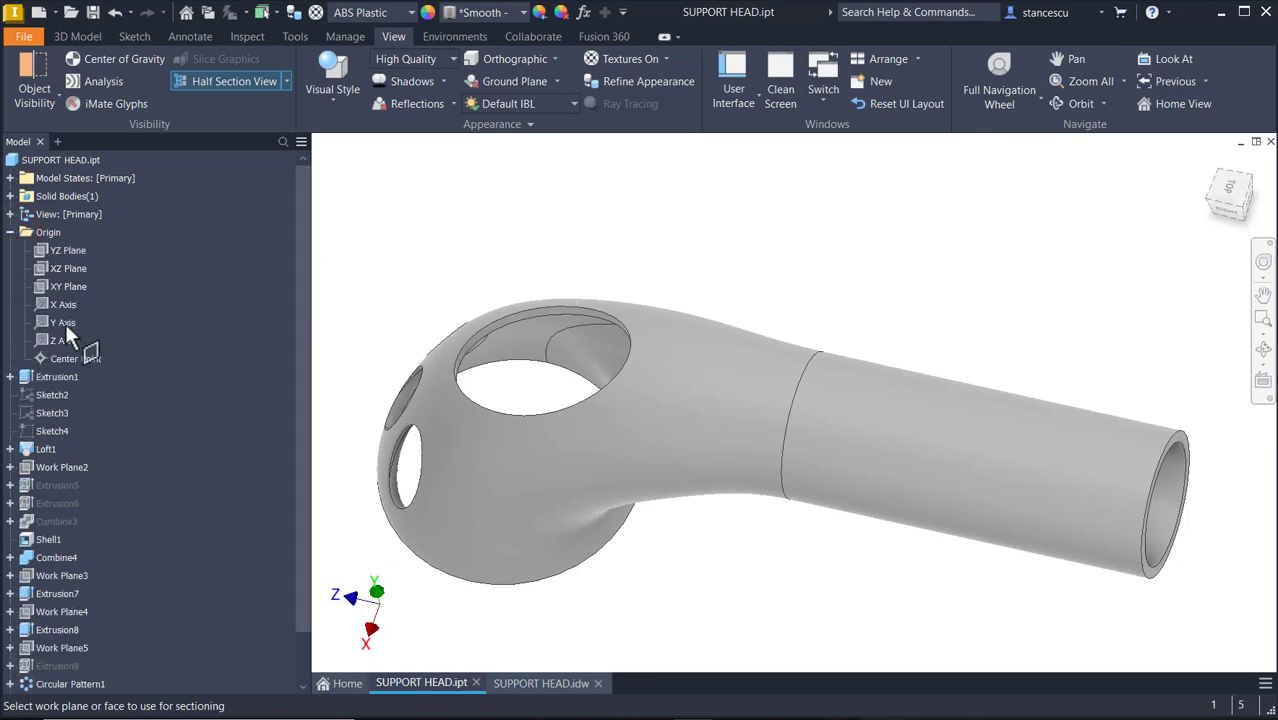
pyautogui.click(72, 268)
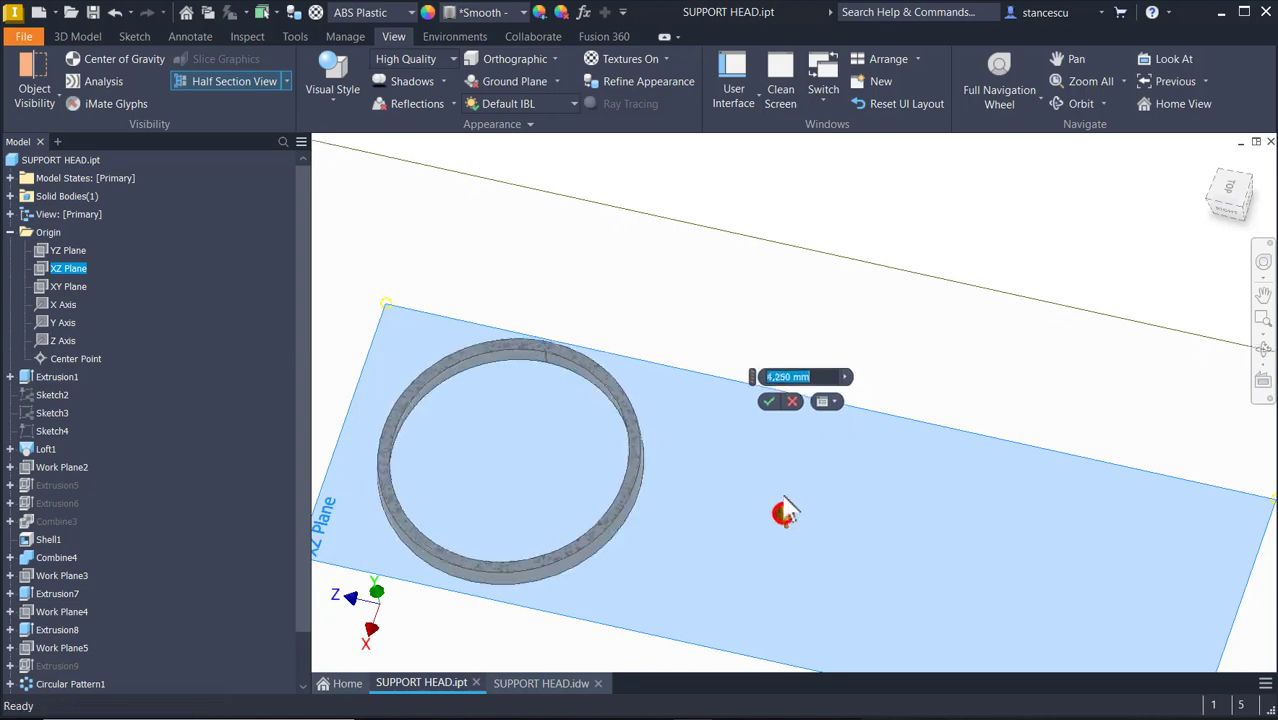
# Step: Move the section plane through the part to inspect its interior, finish at a 56.25 mm offset, and restore the home view
pyautogui.moveTo(781, 512); pyautogui.dragTo(782, 375)
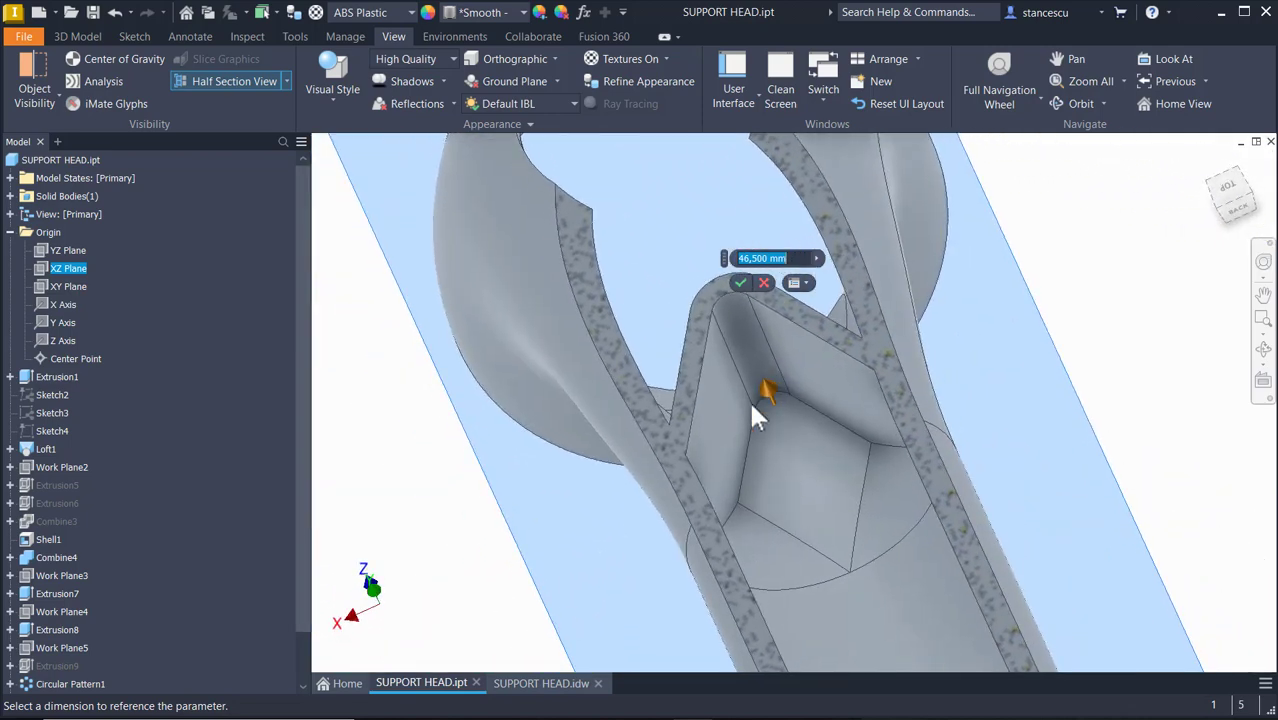
pyautogui.moveTo(768, 386)
pyautogui.mouseDown()
pyautogui.moveTo(766, 350)
pyautogui.moveTo(773, 406)
pyautogui.mouseUp()
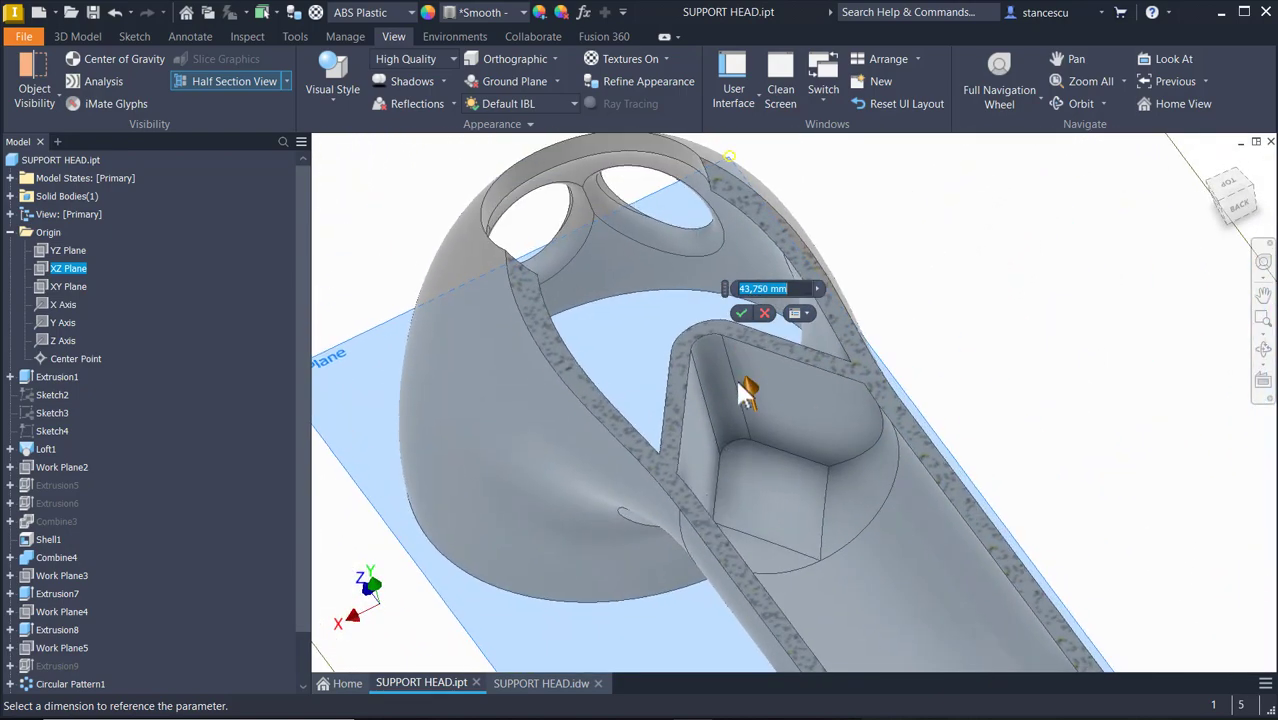
pyautogui.moveTo(747, 381); pyautogui.dragTo(742, 290)
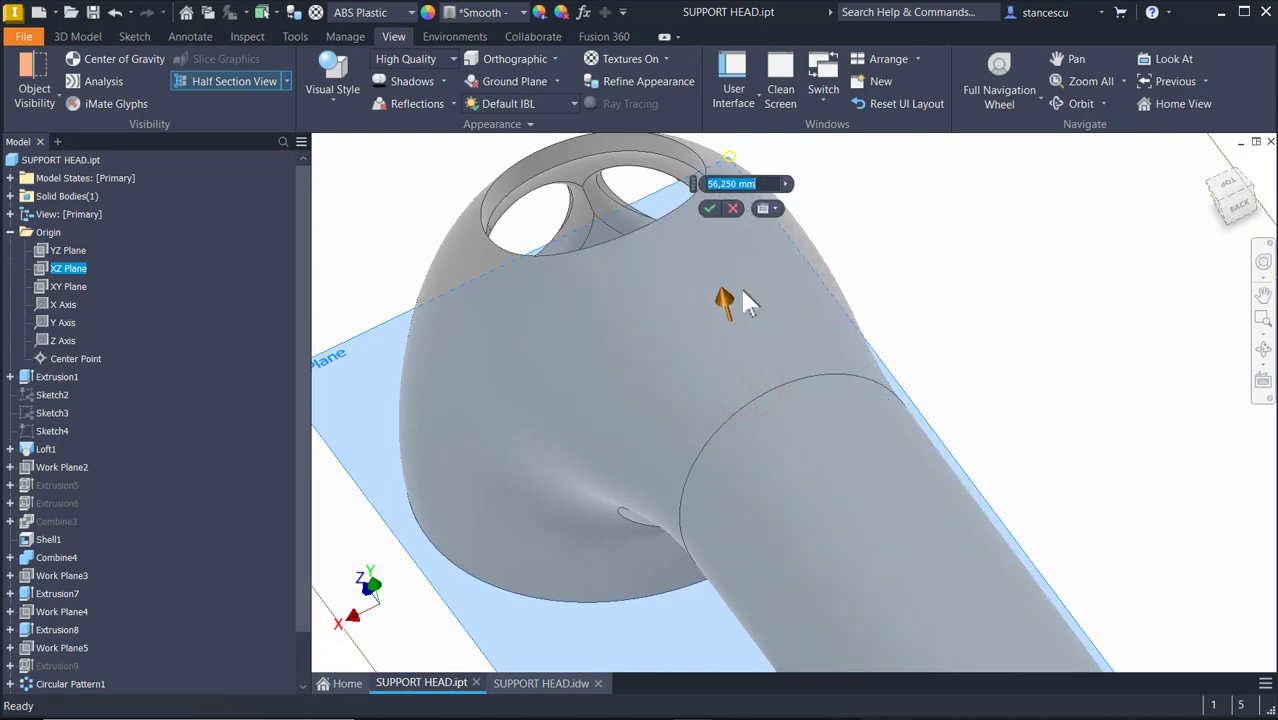
pyautogui.click(707, 210)
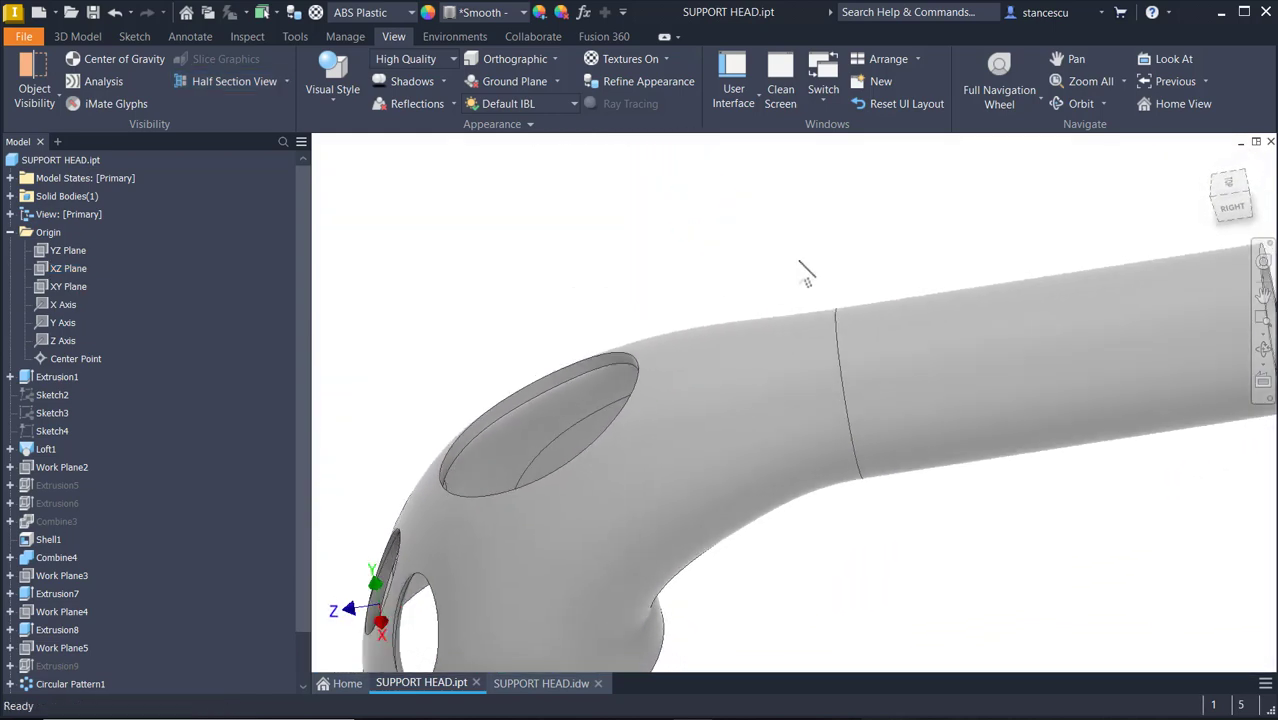
pyautogui.press('F6')
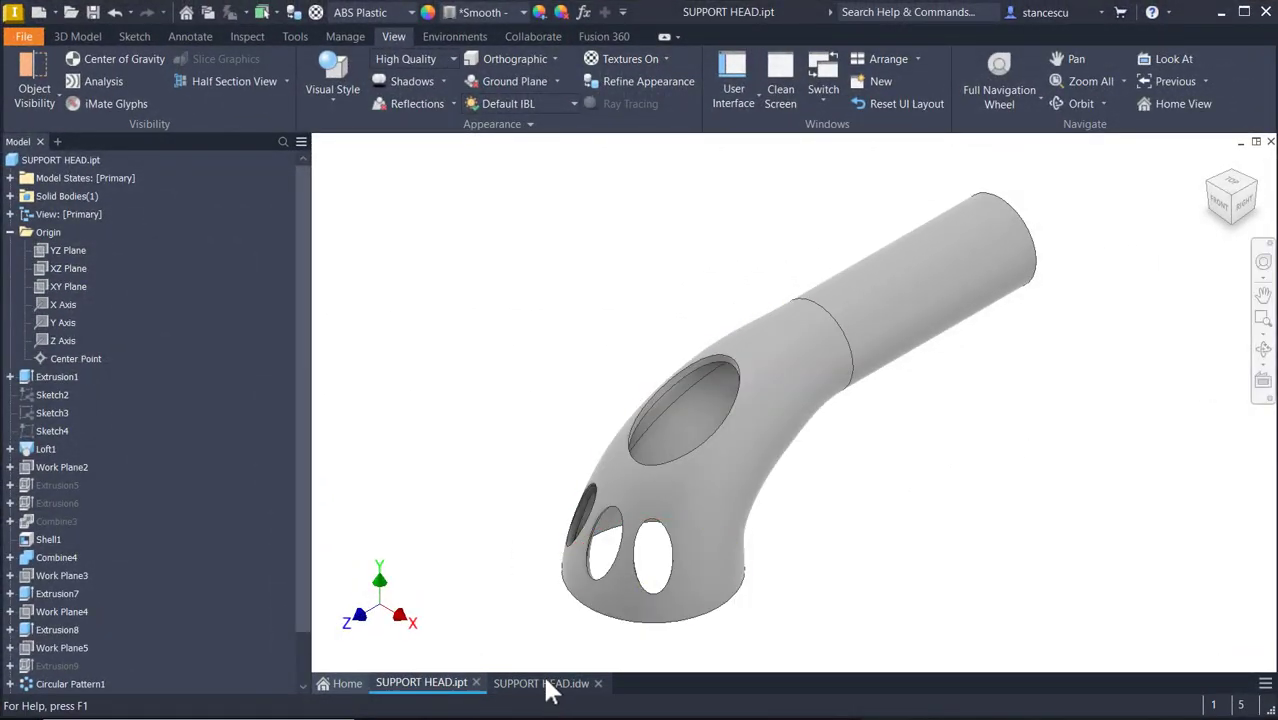
# Step: Switch to the SUPPORT HEAD.idw drawing and examine the dimensions around the elliptical opening in the plan view
pyautogui.click(546, 684)
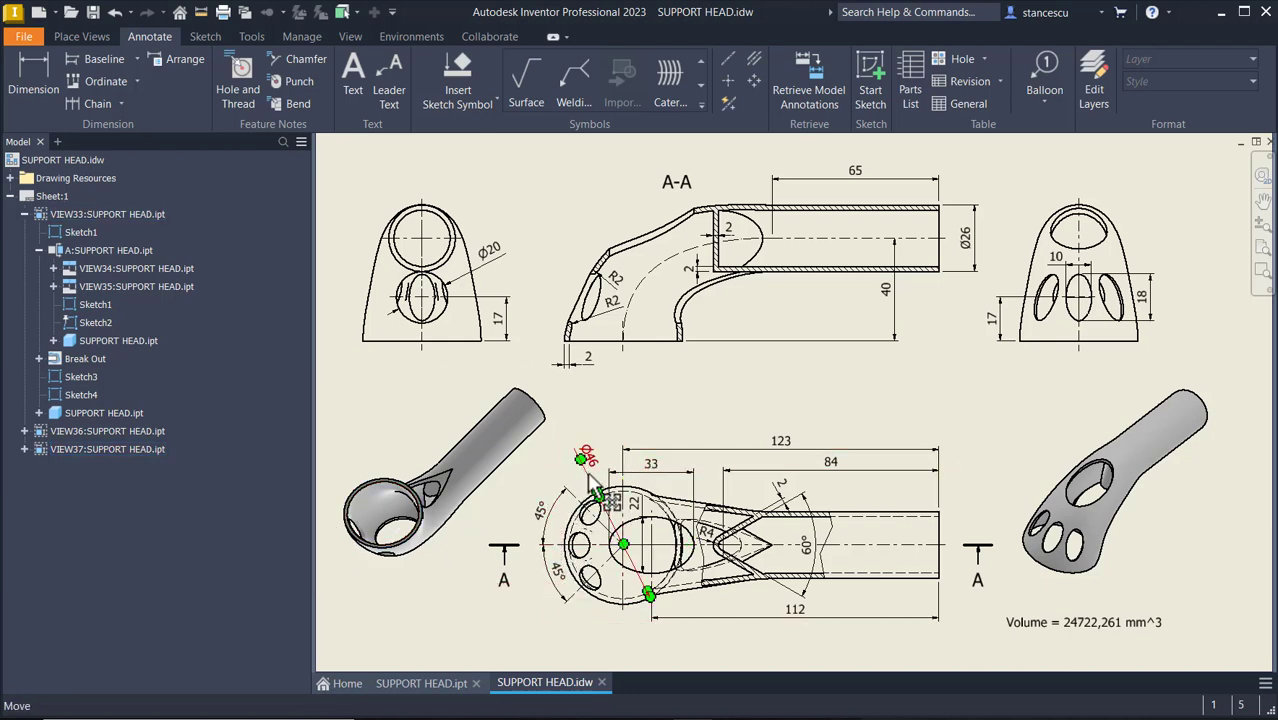
pyautogui.scroll(-3, 688, 478)
pyautogui.moveTo(688, 462); pyautogui.dragTo(812, 320, button='middle')
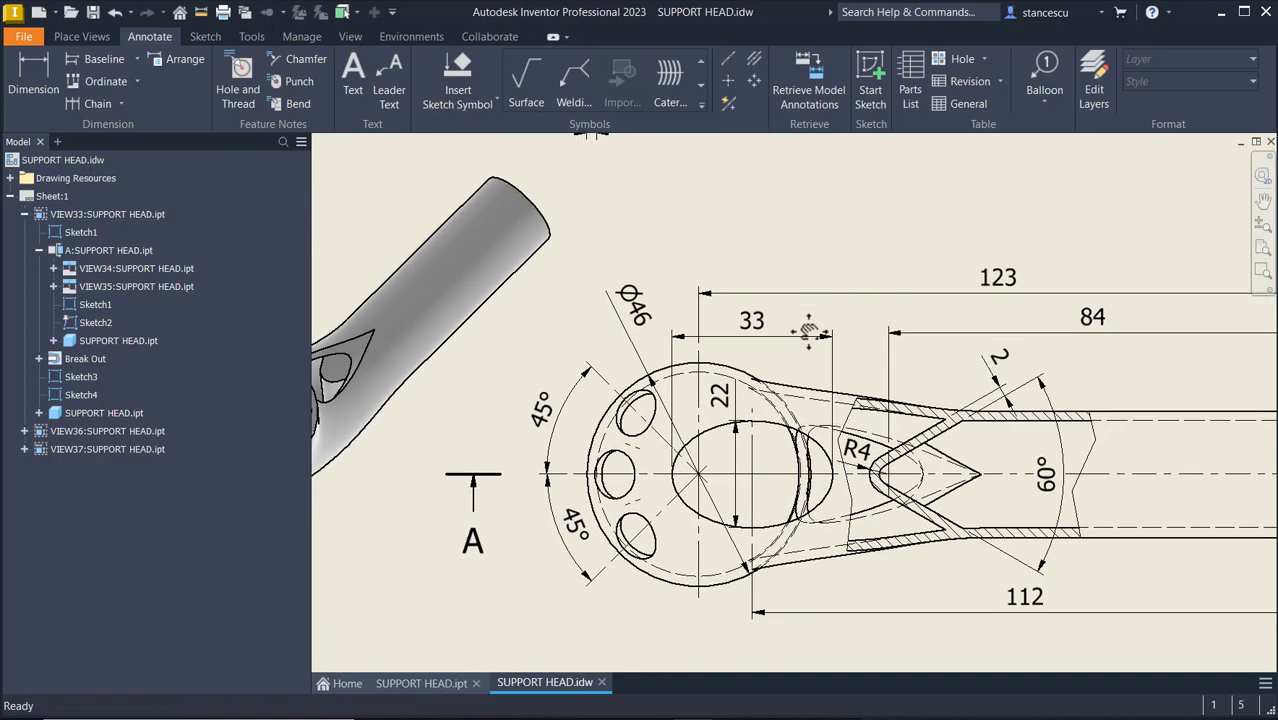
pyautogui.scroll(-3, 720, 350)
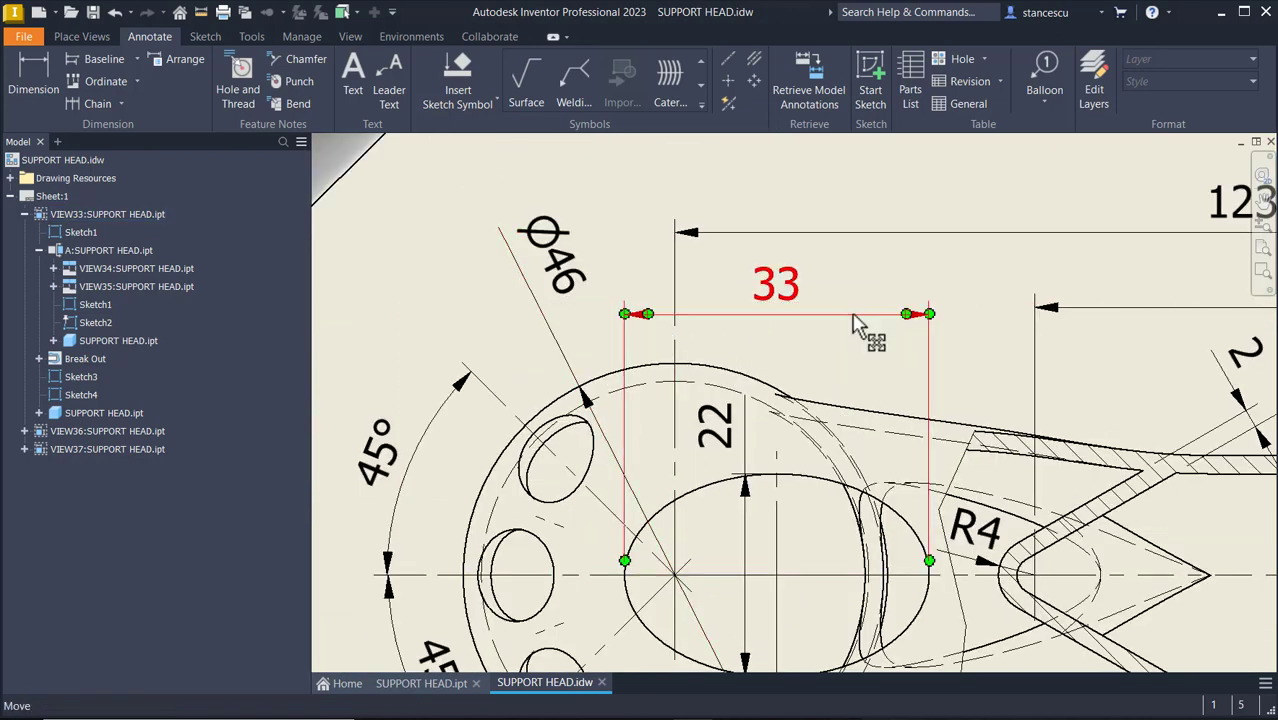
pyautogui.scroll(-3, 885, 295)
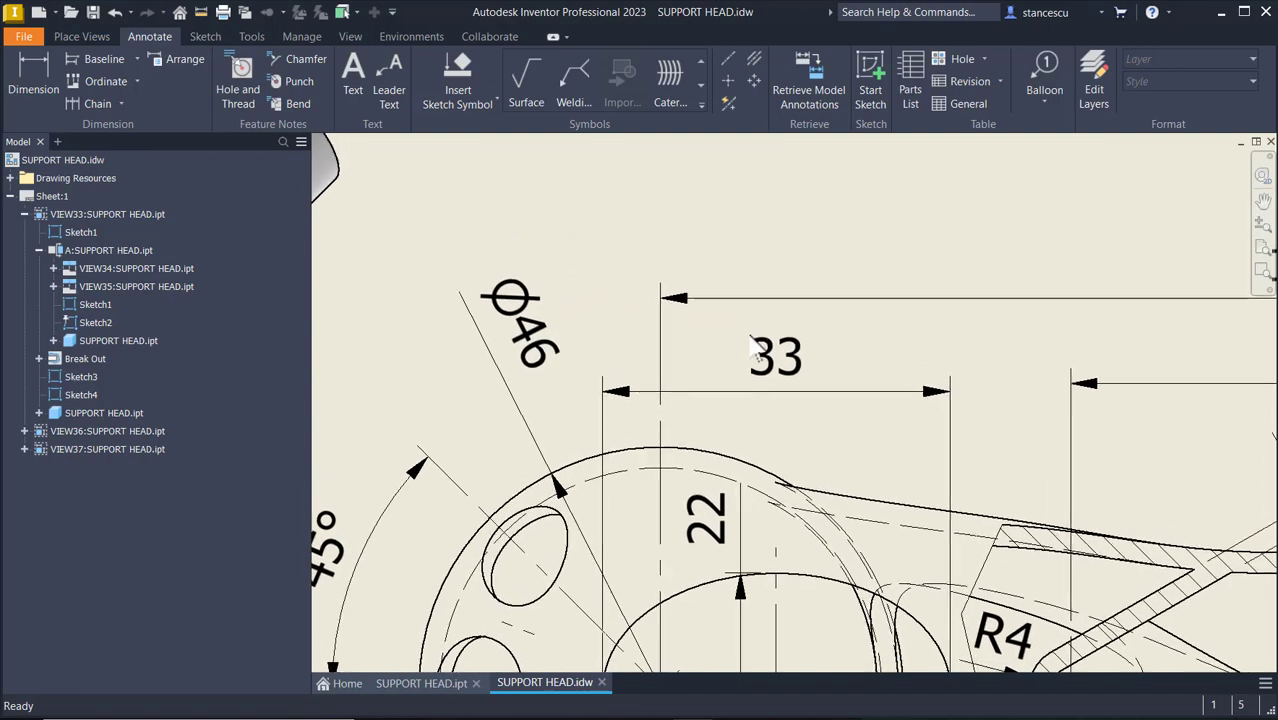
pyautogui.scroll(2, 682, 480)
pyautogui.scroll(-3, 700, 620)
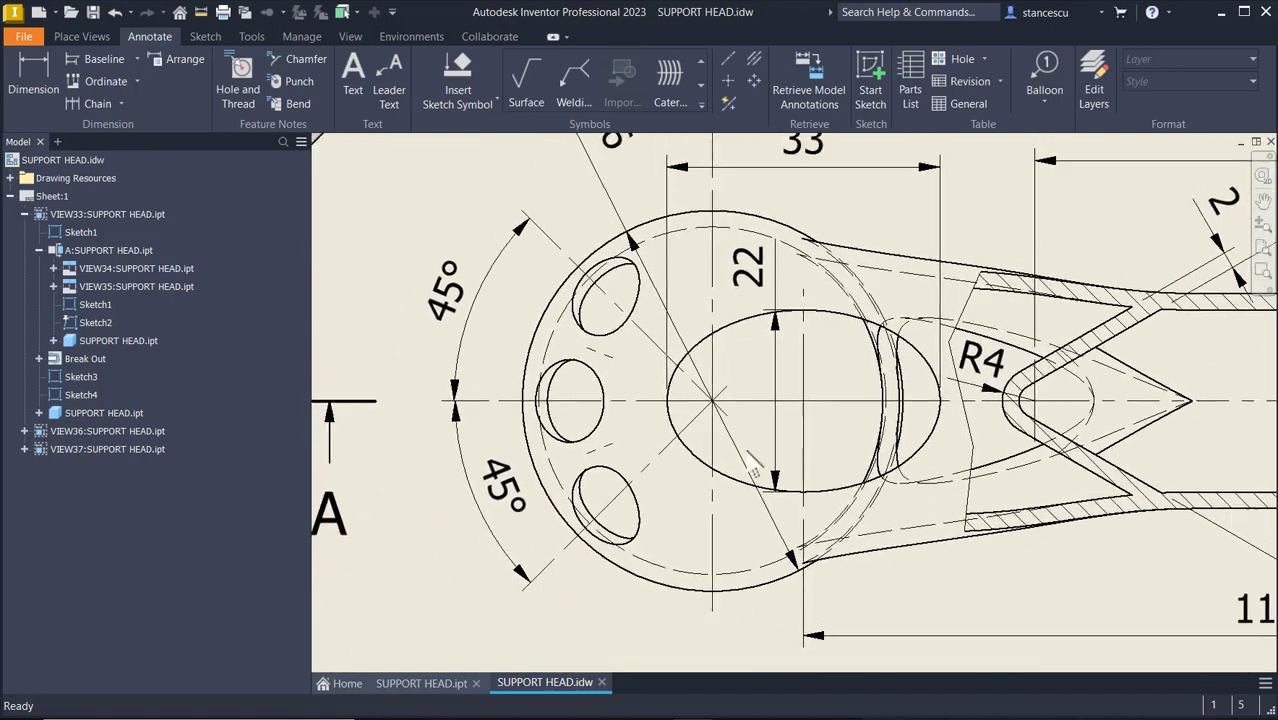
# Step: Examine the base, wall thickness and hole edge radii in section A-A of the drawing
pyautogui.scroll(5, 775, 256)
pyautogui.scroll(3, 700, 290)
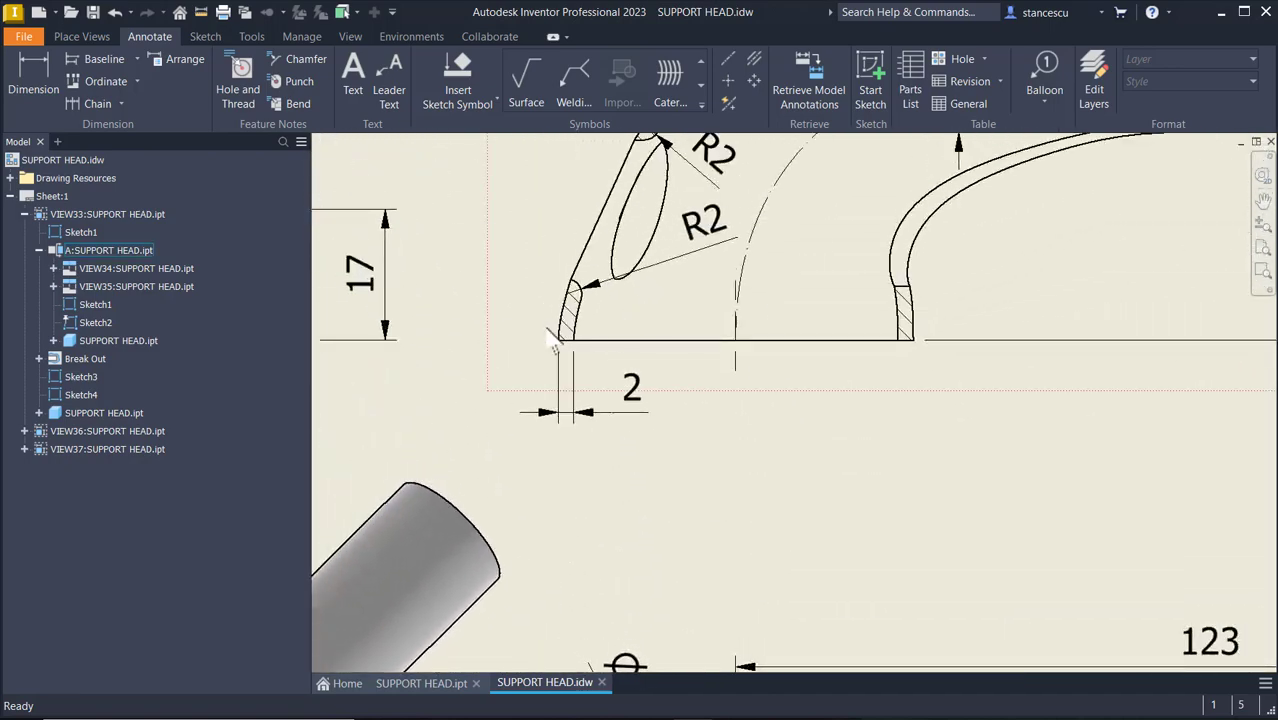
pyautogui.scroll(6, 870, 360)
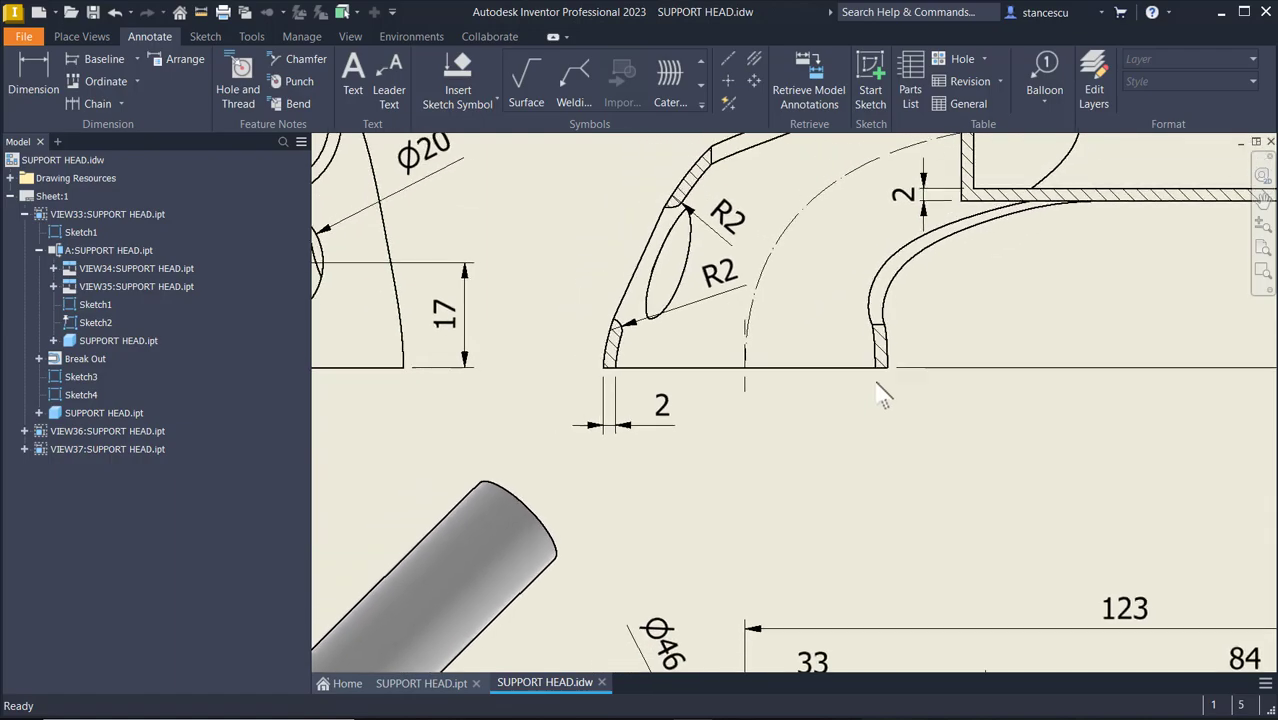
pyautogui.scroll(1, 970, 425)
# Step: Examine the end views and the two shaded isometric views of the support head drawing
pyautogui.moveTo(1246, 460); pyautogui.dragTo(1026, 419, button='middle')
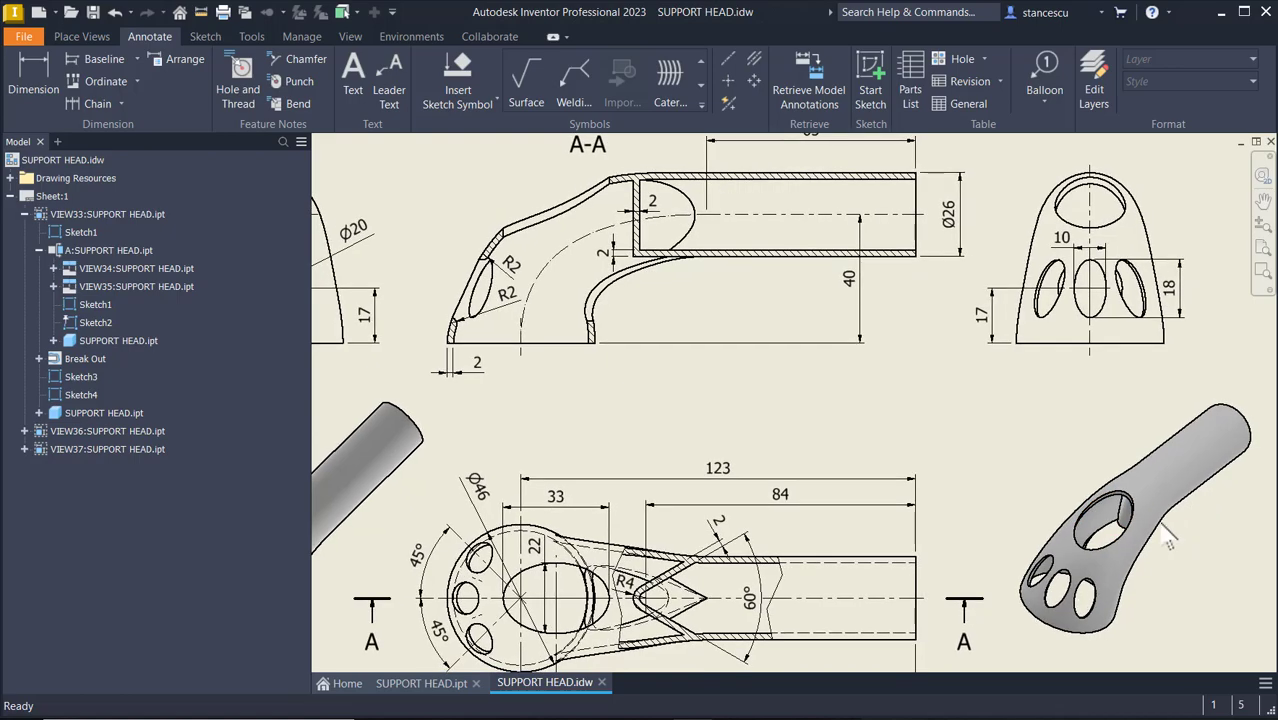
pyautogui.scroll(-1, 1045, 455)
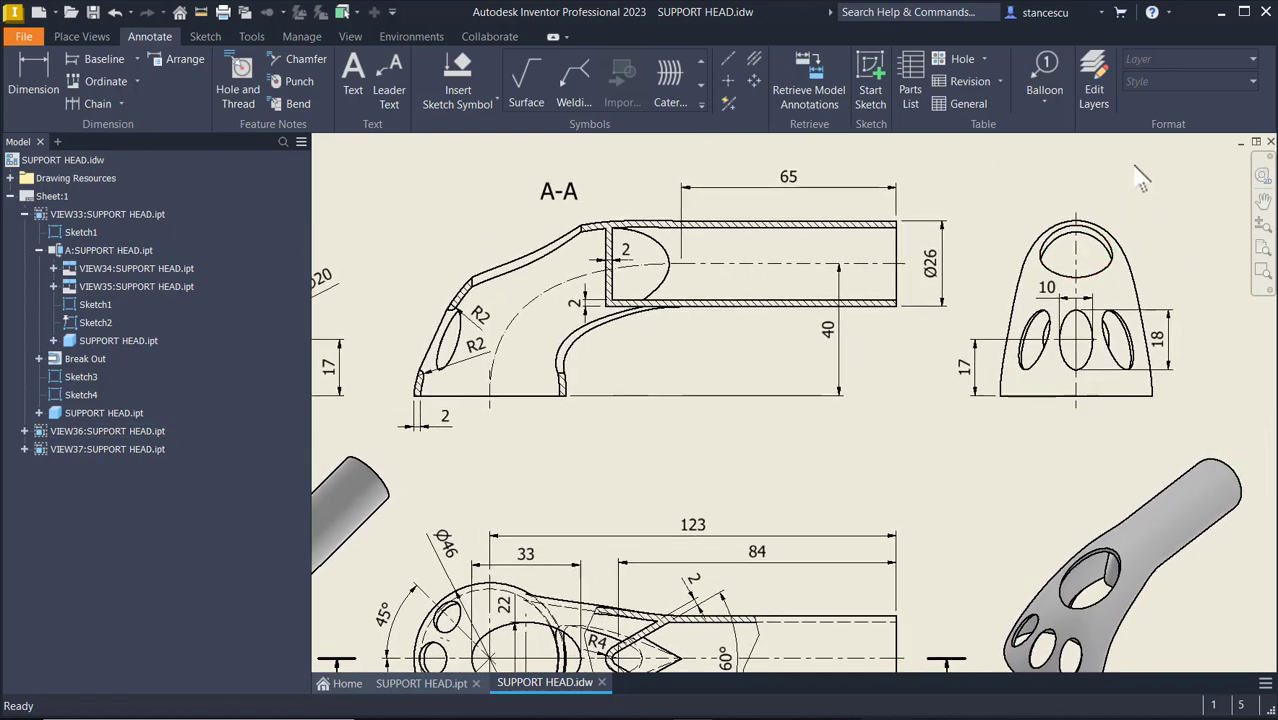
pyautogui.scroll(1, 1050, 284)
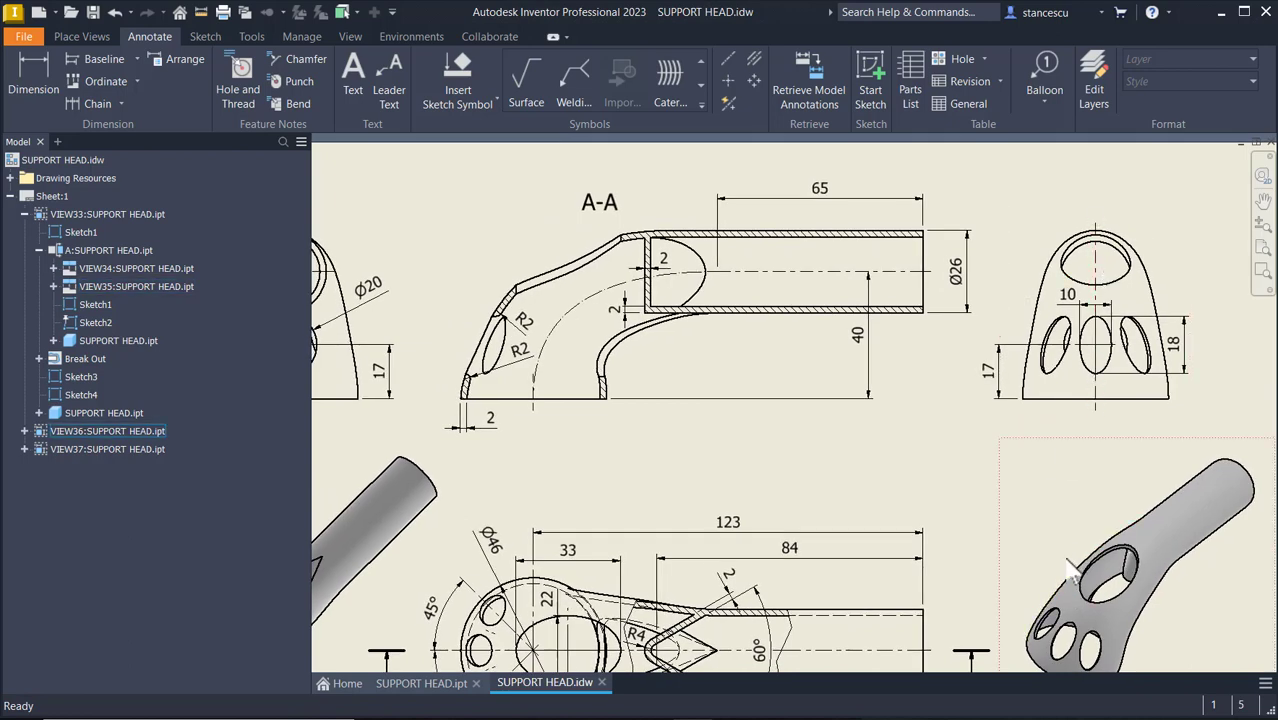
pyautogui.moveTo(1108, 626); pyautogui.dragTo(1108, 614, button='middle')
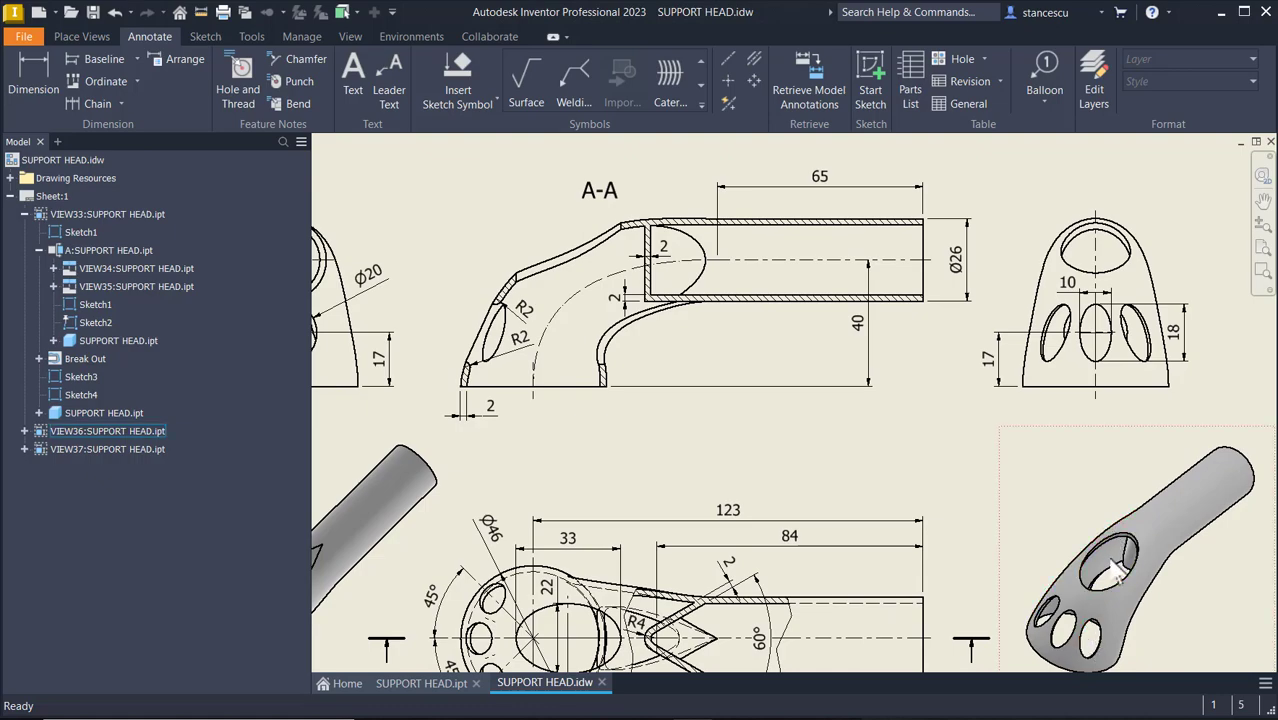
pyautogui.moveTo(698, 446)
pyautogui.mouseDown(button='middle')
pyautogui.moveTo(704, 386)
pyautogui.moveTo(825, 406)
pyautogui.mouseUp(button='middle')
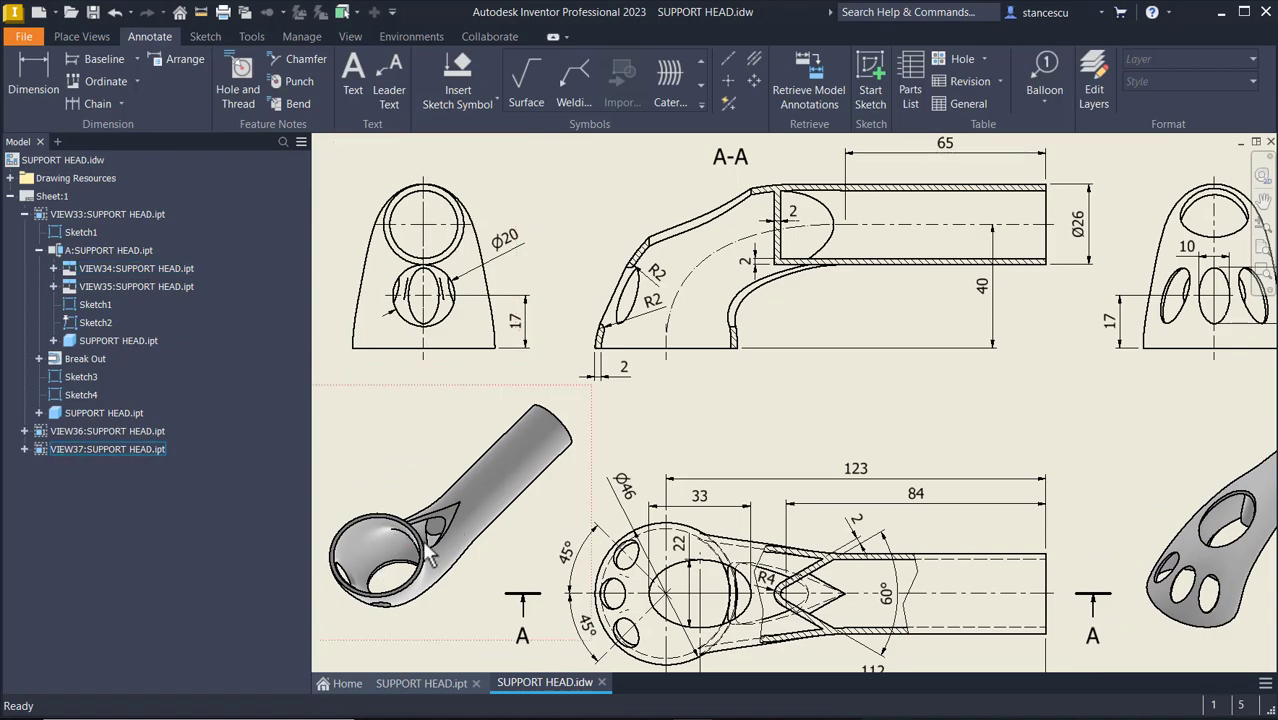
pyautogui.moveTo(773, 436); pyautogui.dragTo(711, 429, button='middle')
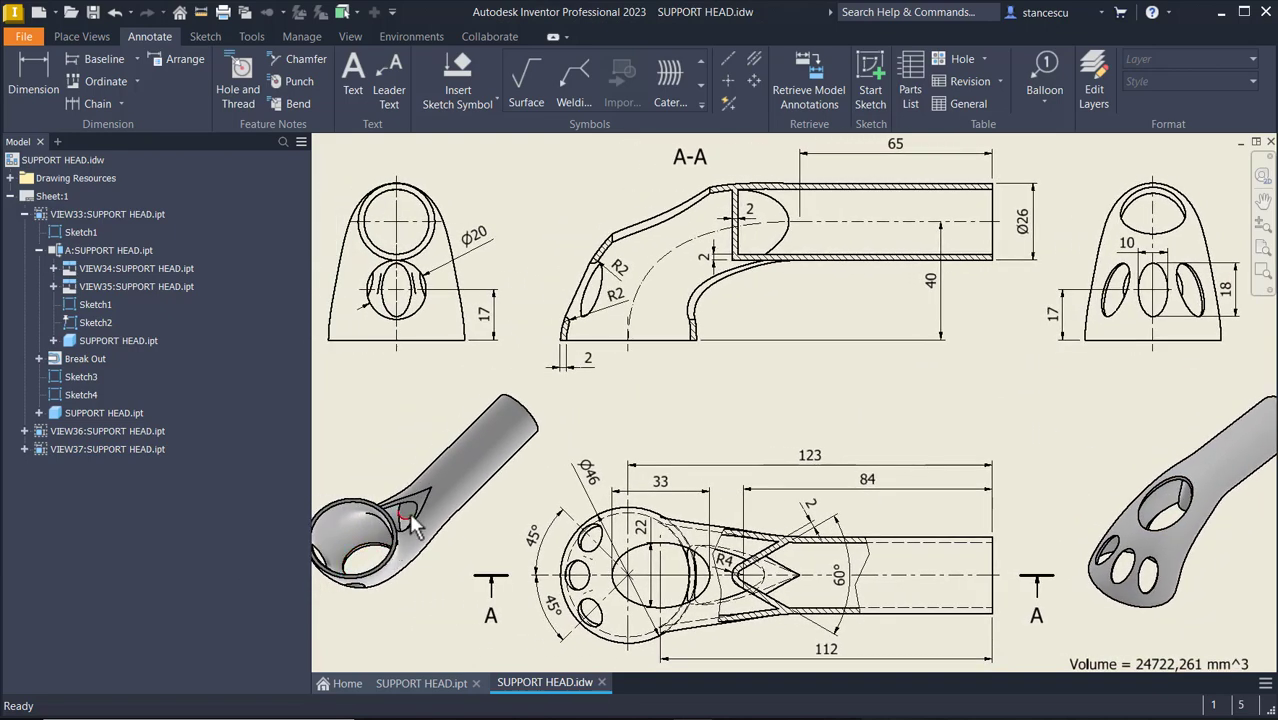
# Step: Return to the SUPPORT HEAD.ipt model, inspect its openings from the back and front, and restore the home view
pyautogui.click(392, 685)
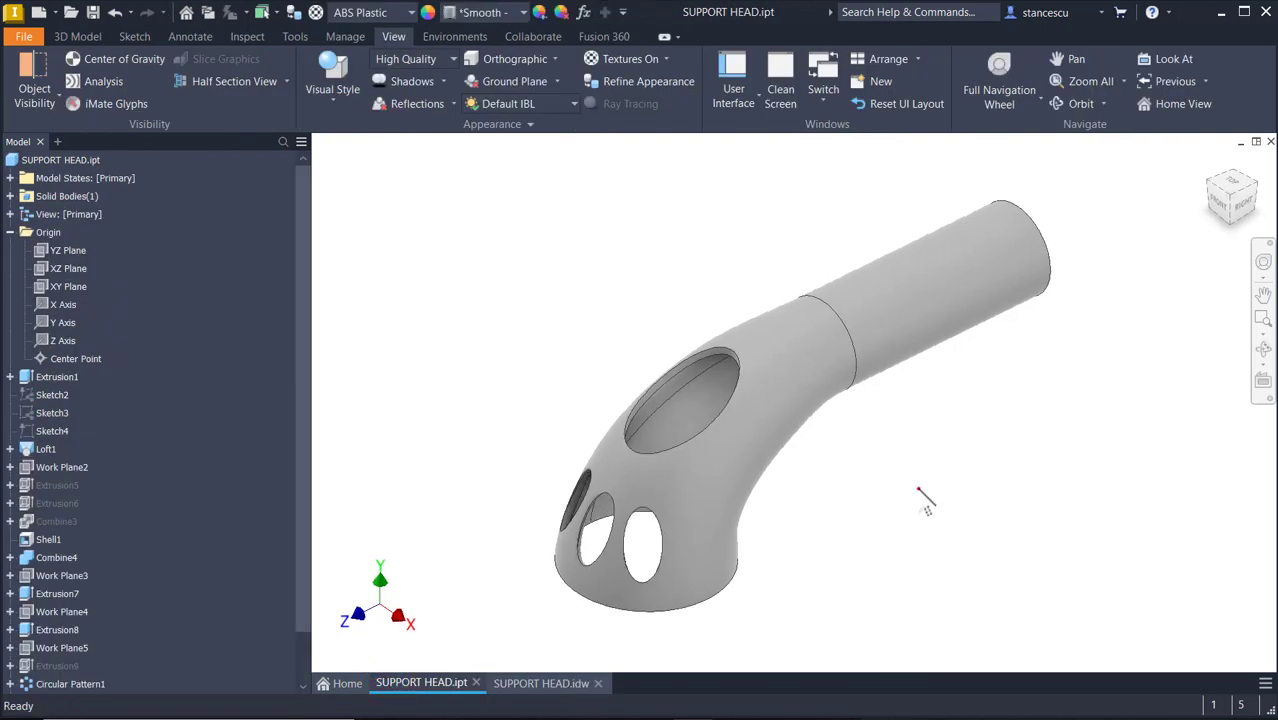
pyautogui.click(919, 489)
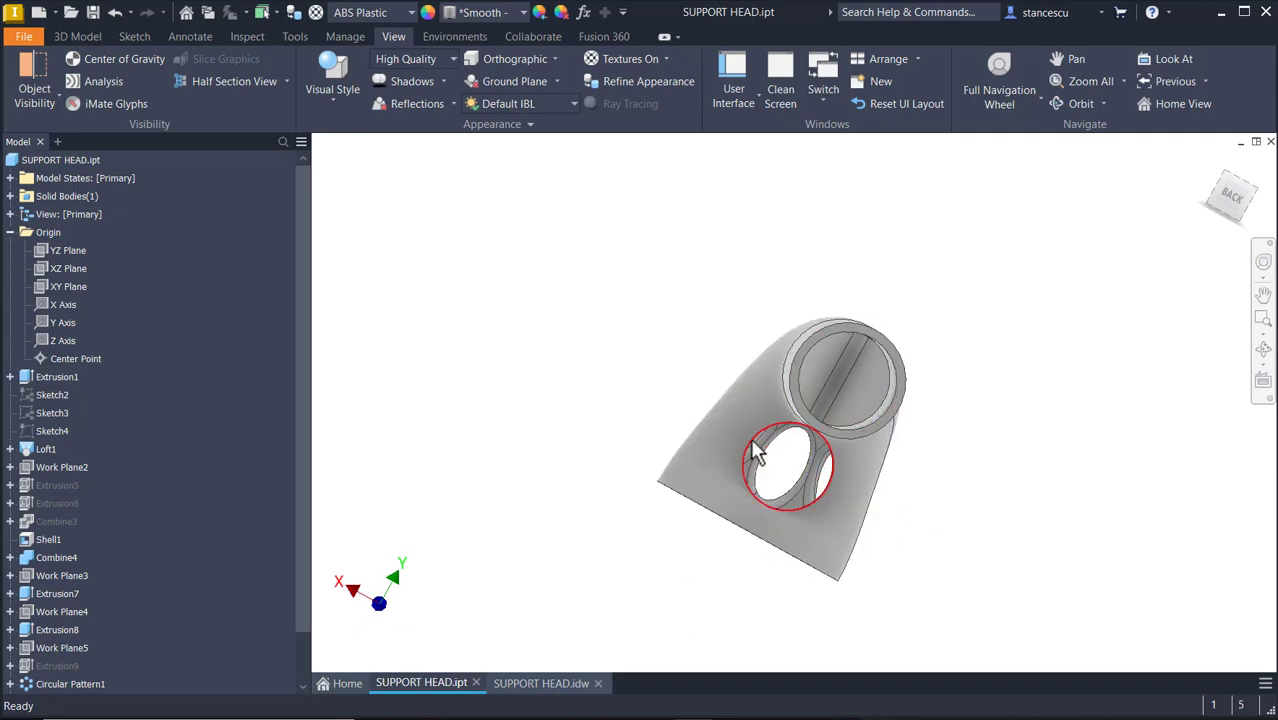
pyautogui.keyDown('shift'); pyautogui.moveTo(836, 468); pyautogui.dragTo(685, 248, button='middle'); pyautogui.keyUp('shift')
pyautogui.keyDown('shift'); pyautogui.moveTo(860, 300); pyautogui.dragTo(632, 285, button='middle'); pyautogui.keyUp('shift')
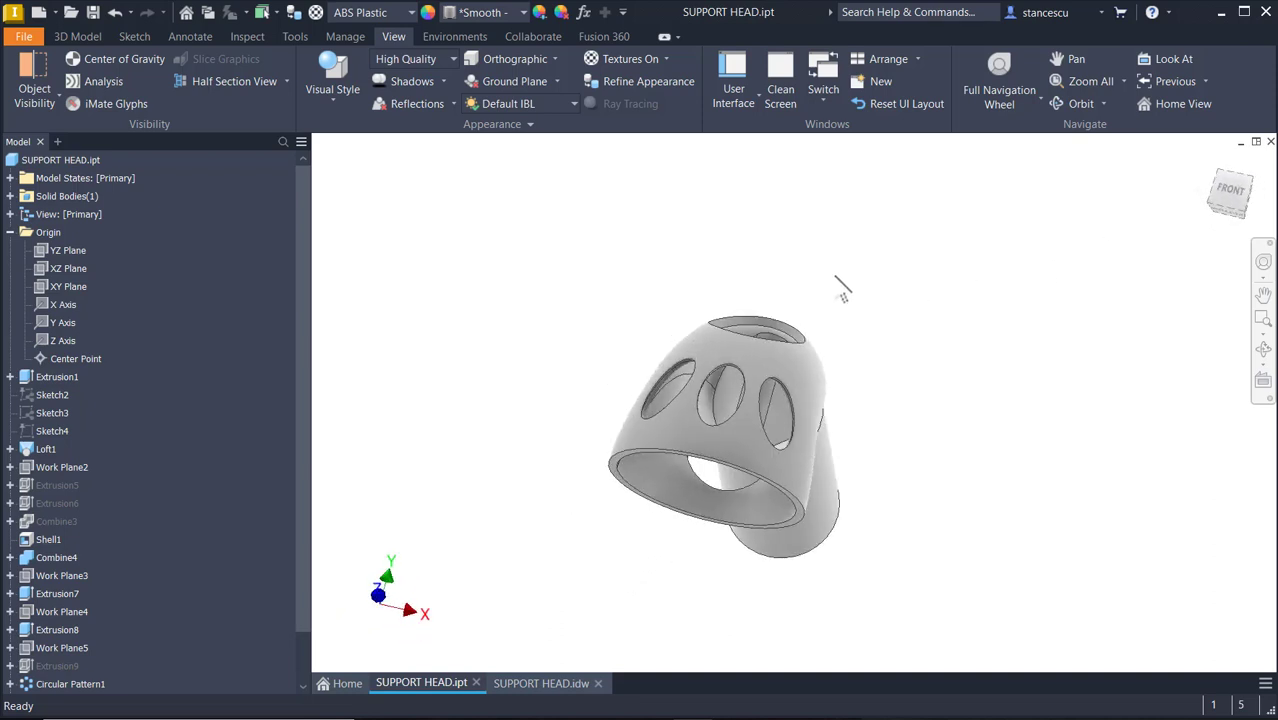
pyautogui.press('F6')
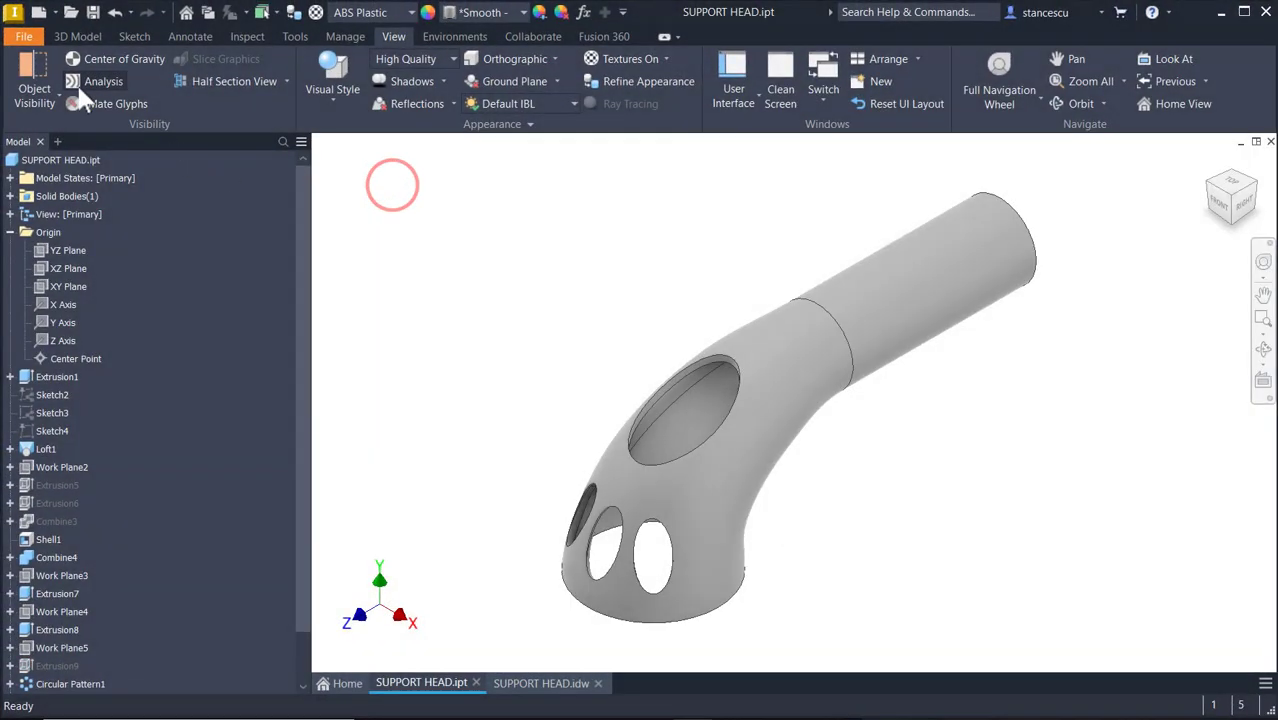
# Step: Create a new part from the metric Standard (mm).ipt template and start a 2D sketch on the XY plane
pyautogui.click(36, 13)
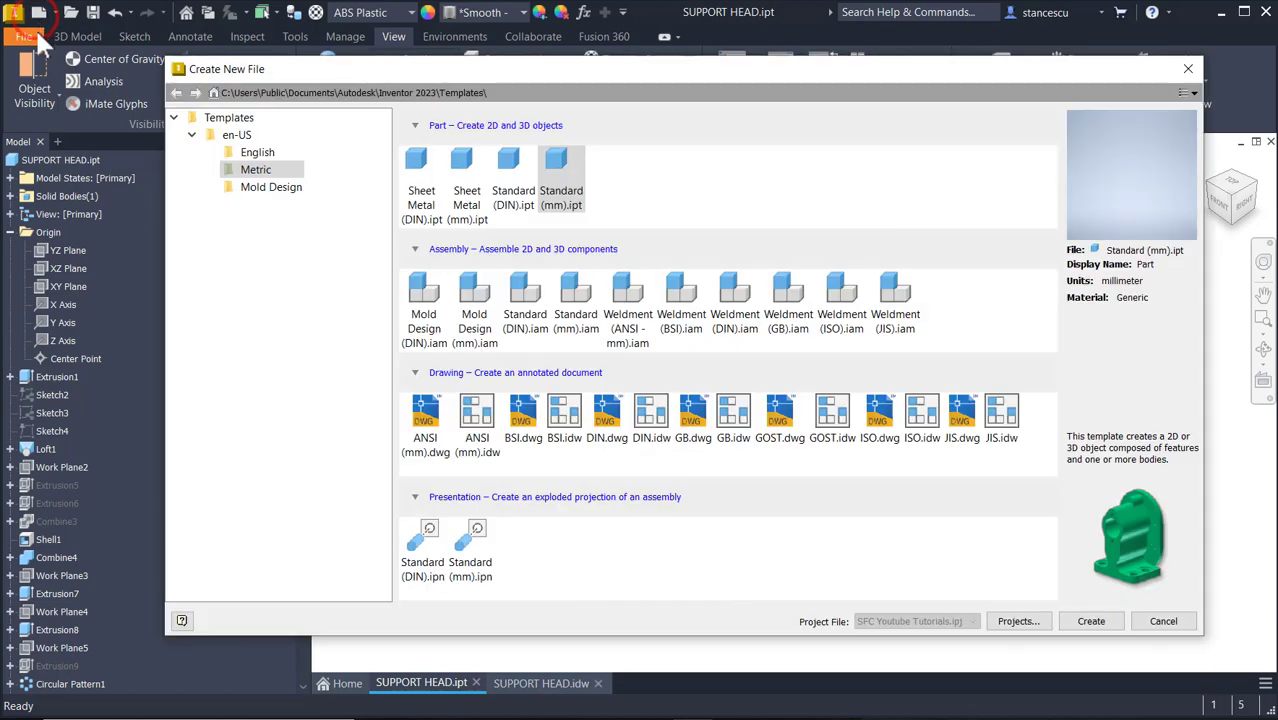
pyautogui.doubleClick(558, 170)
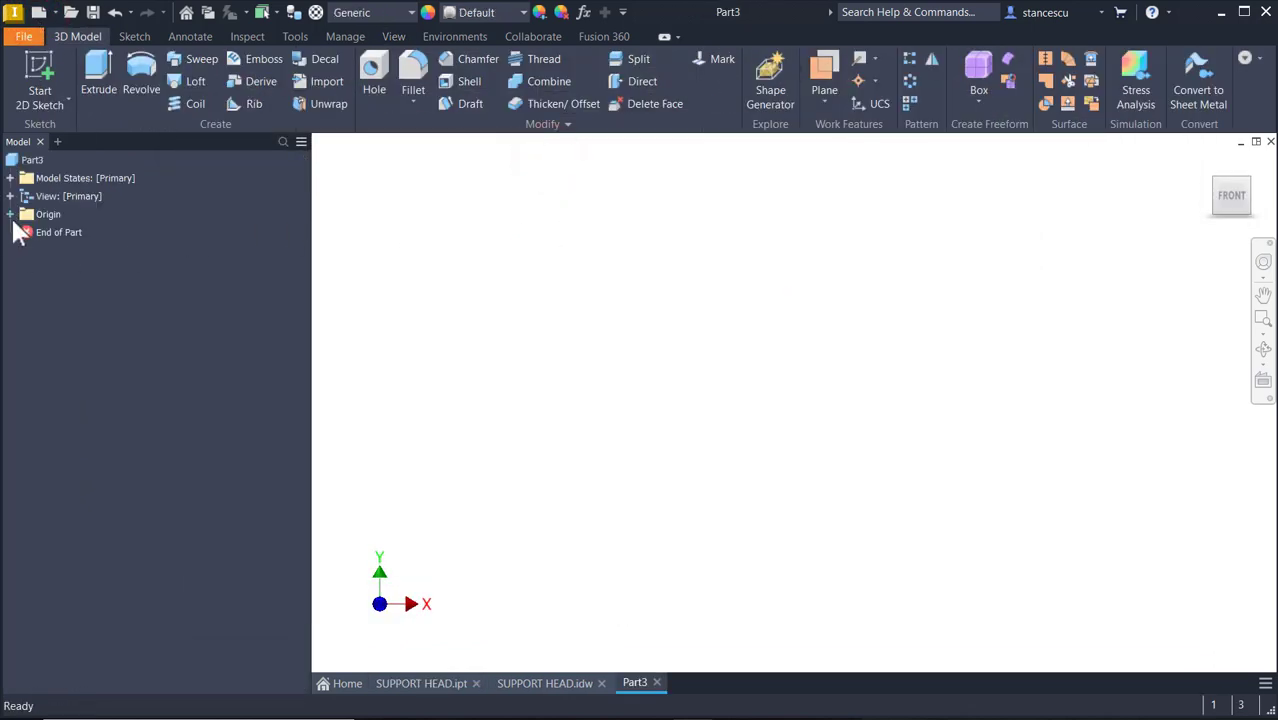
pyautogui.click(36, 68)
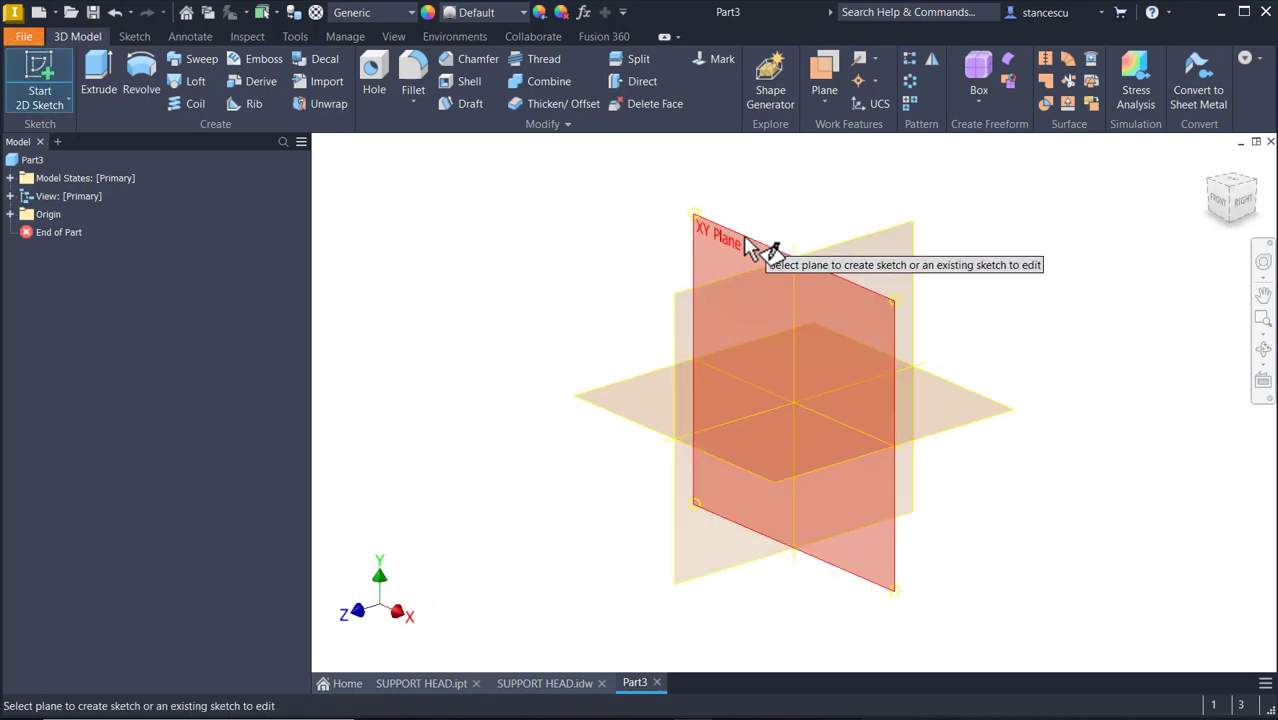
pyautogui.click(750, 244)
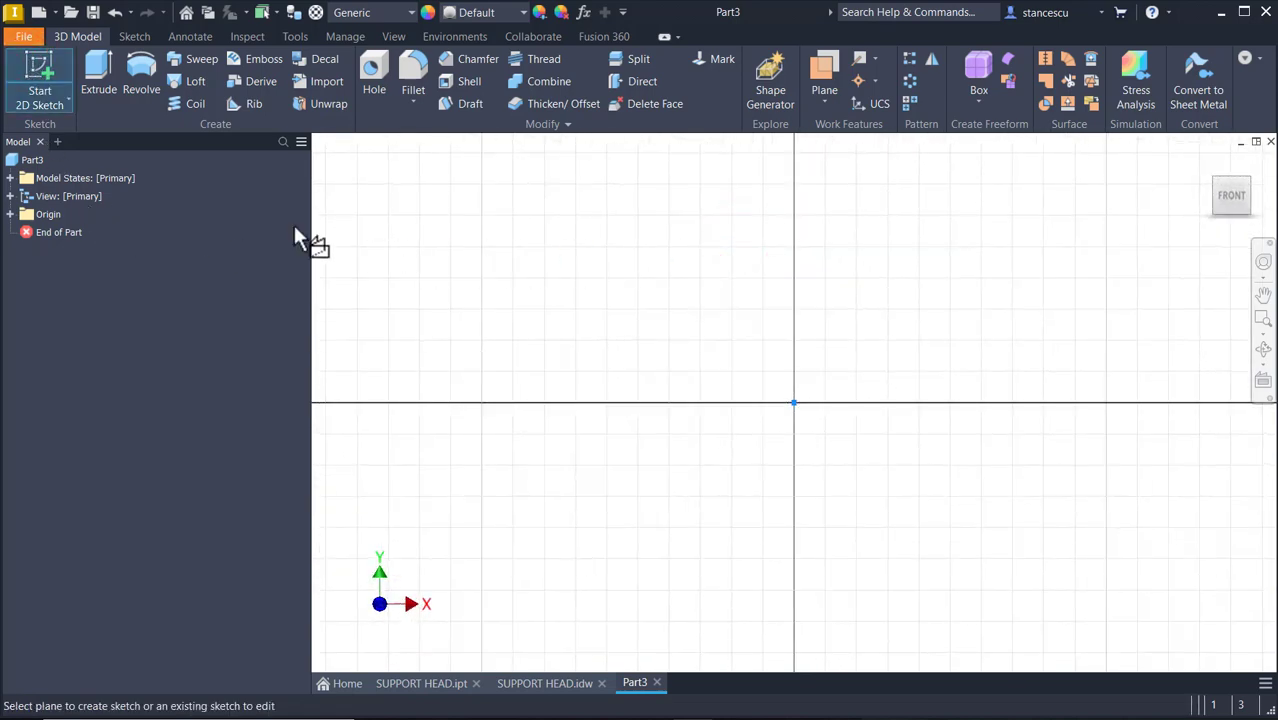
# Step: Sketch a centre-point circle of 26 mm diameter above the origin
pyautogui.click(132, 108)
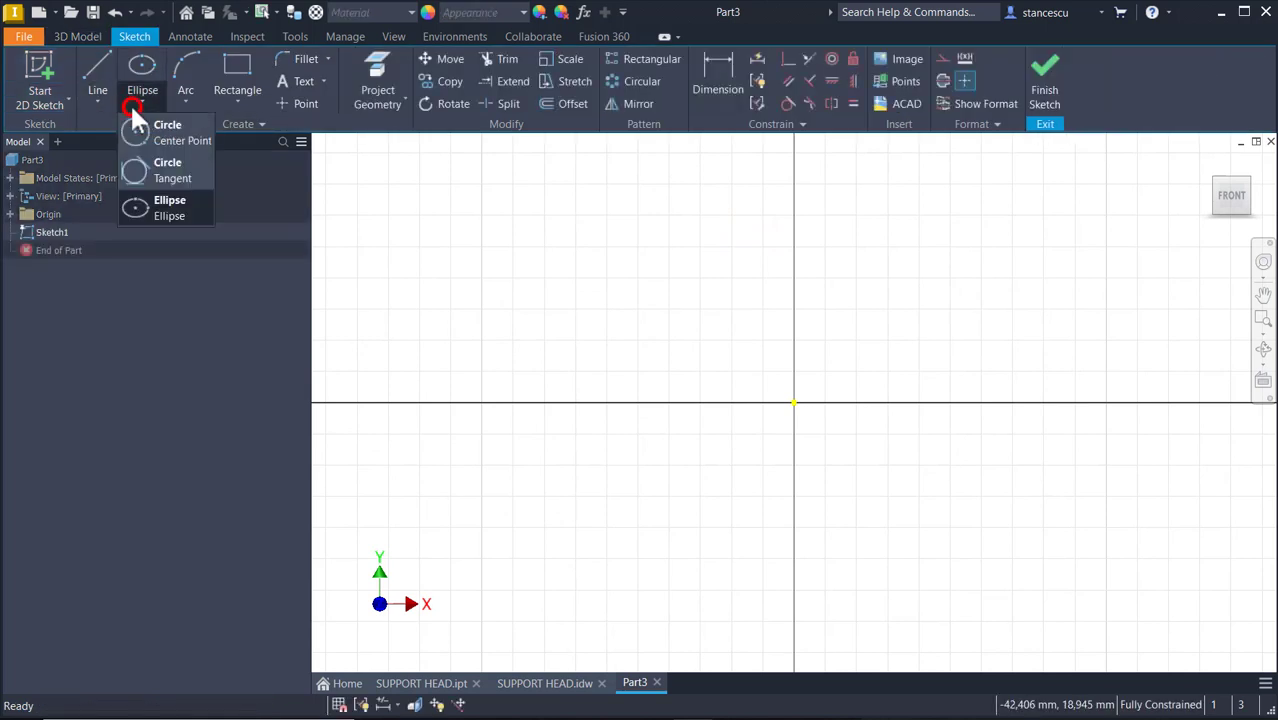
pyautogui.click(144, 127)
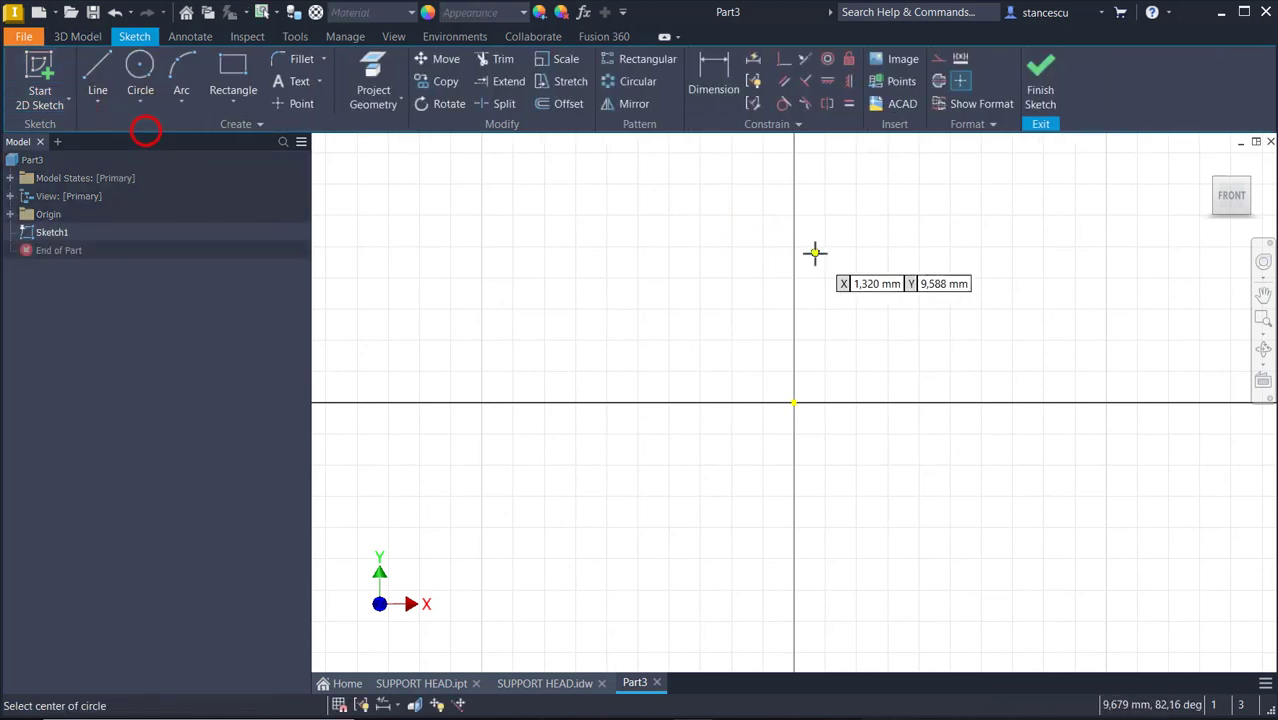
pyautogui.click(795, 197)
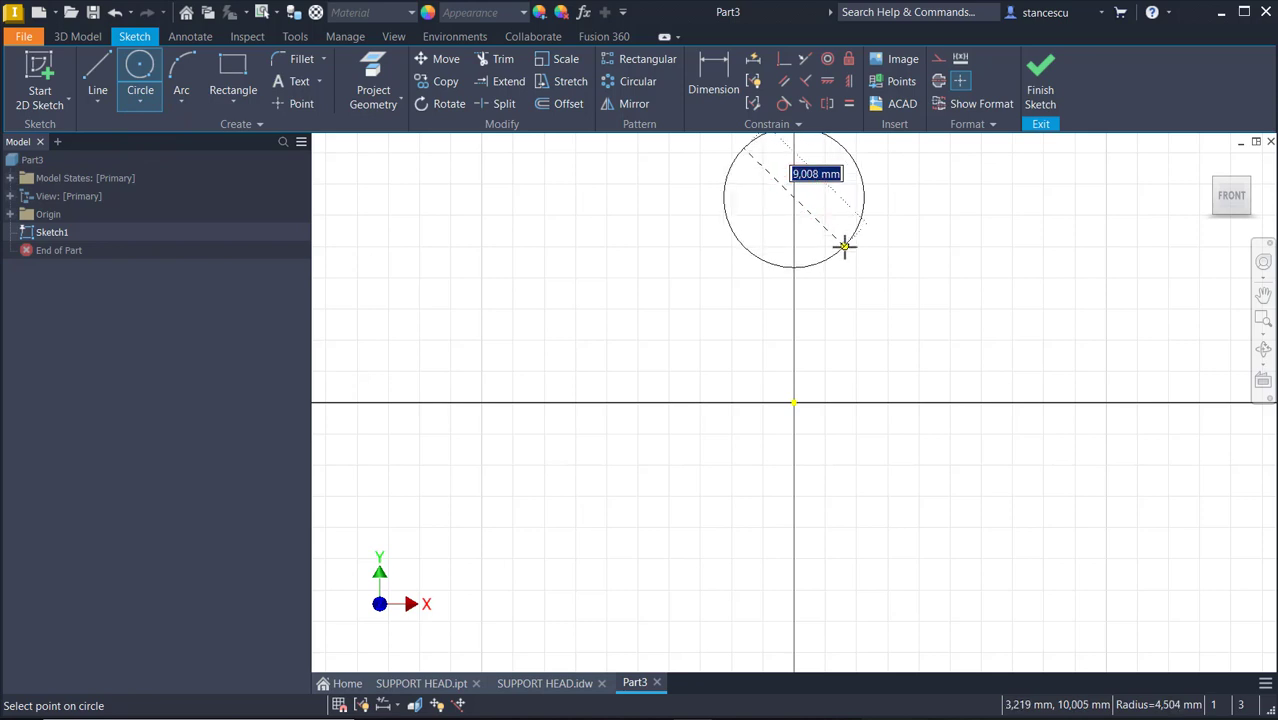
pyautogui.write('26')
pyautogui.press('Return')
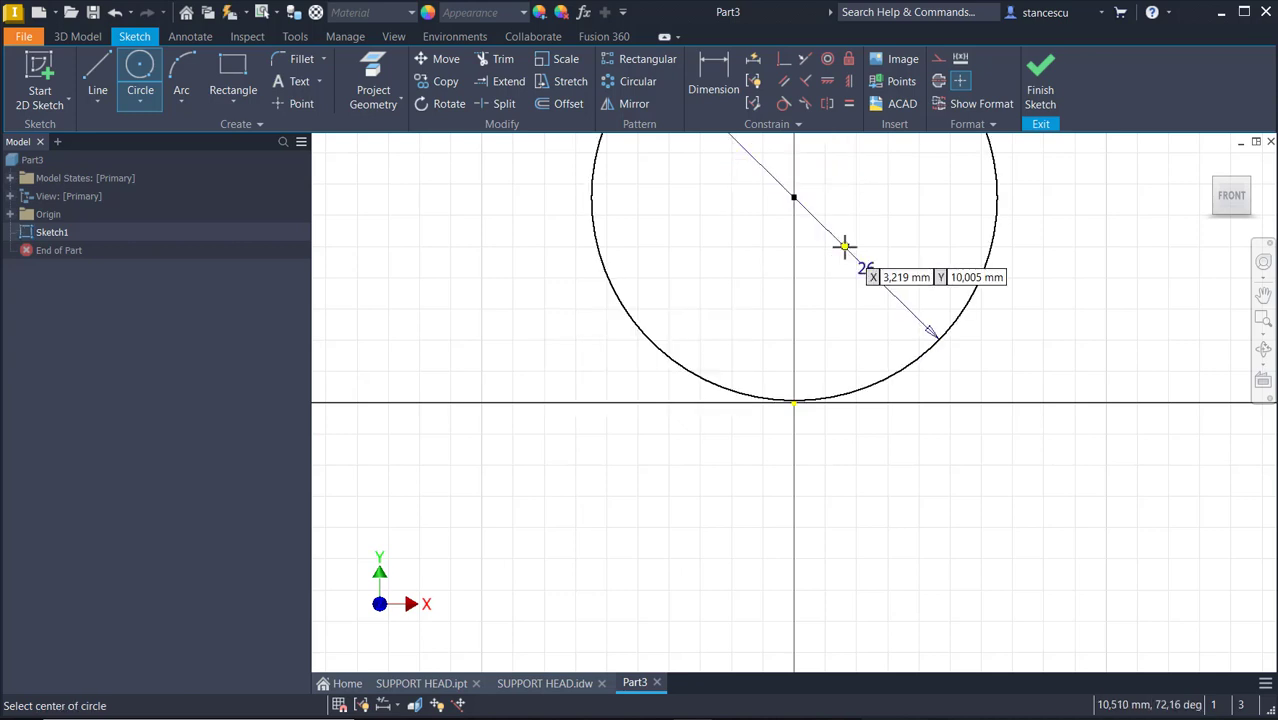
# Step: Constrain the 26 mm circle's centre to be vertically aligned with the origin
pyautogui.click(848, 82)
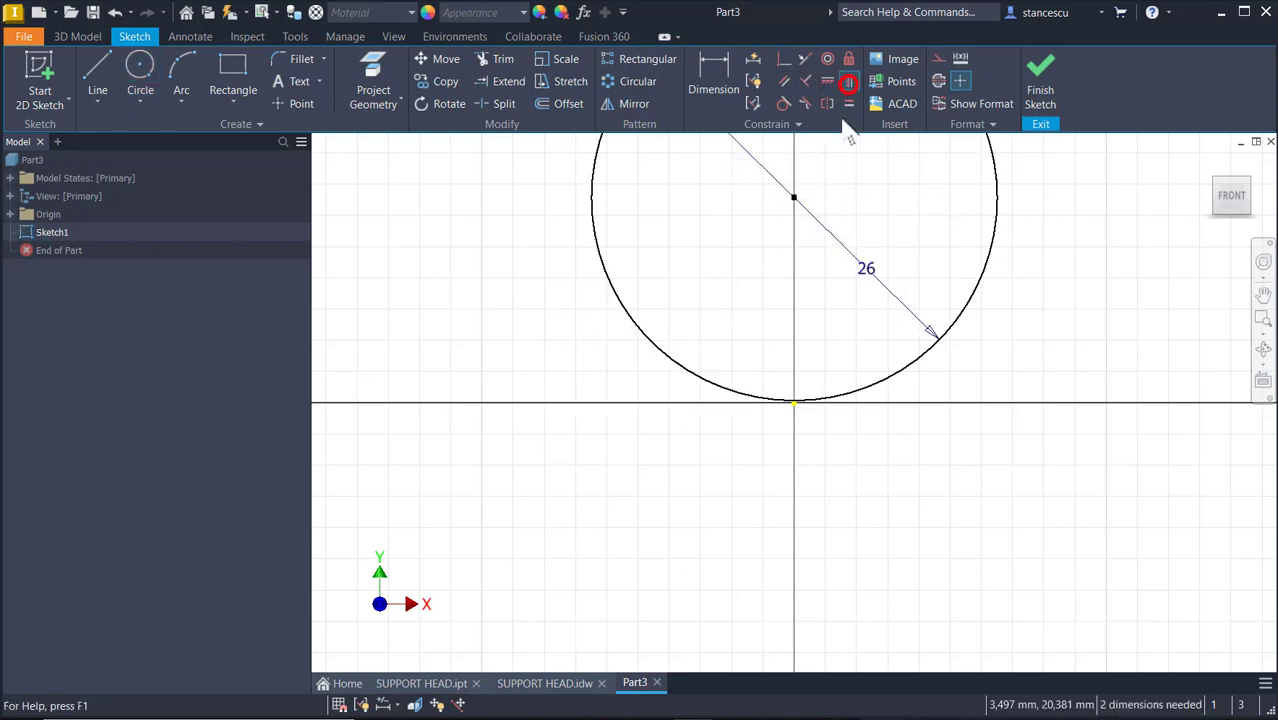
pyautogui.click(795, 198)
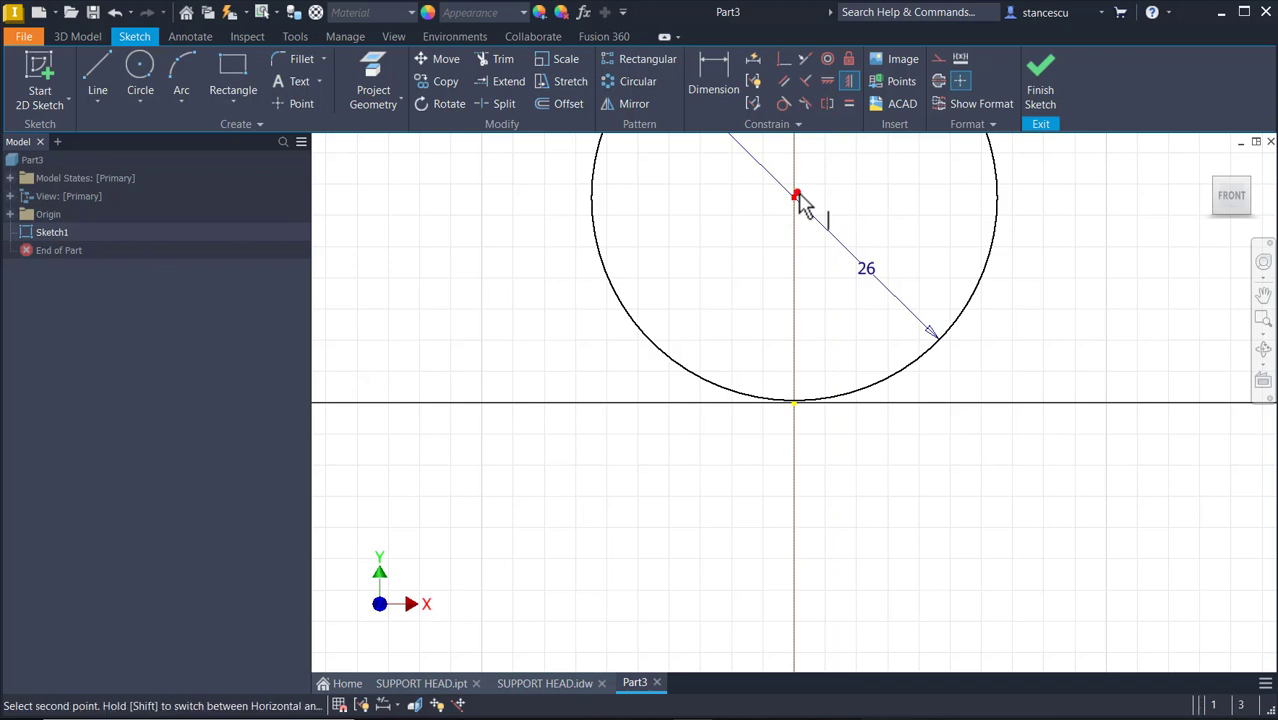
pyautogui.click(792, 408)
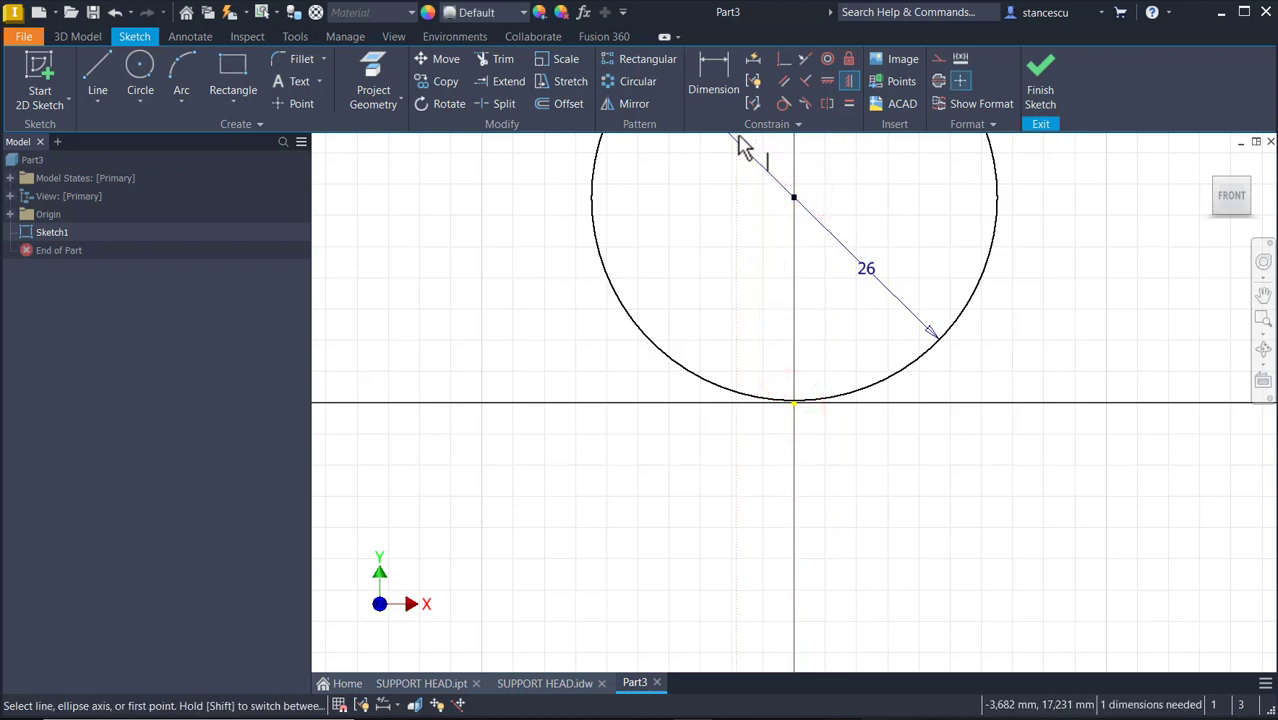
# Step: Dimension the circle's centre 40 mm above the origin and switch to the home view
pyautogui.click(712, 68)
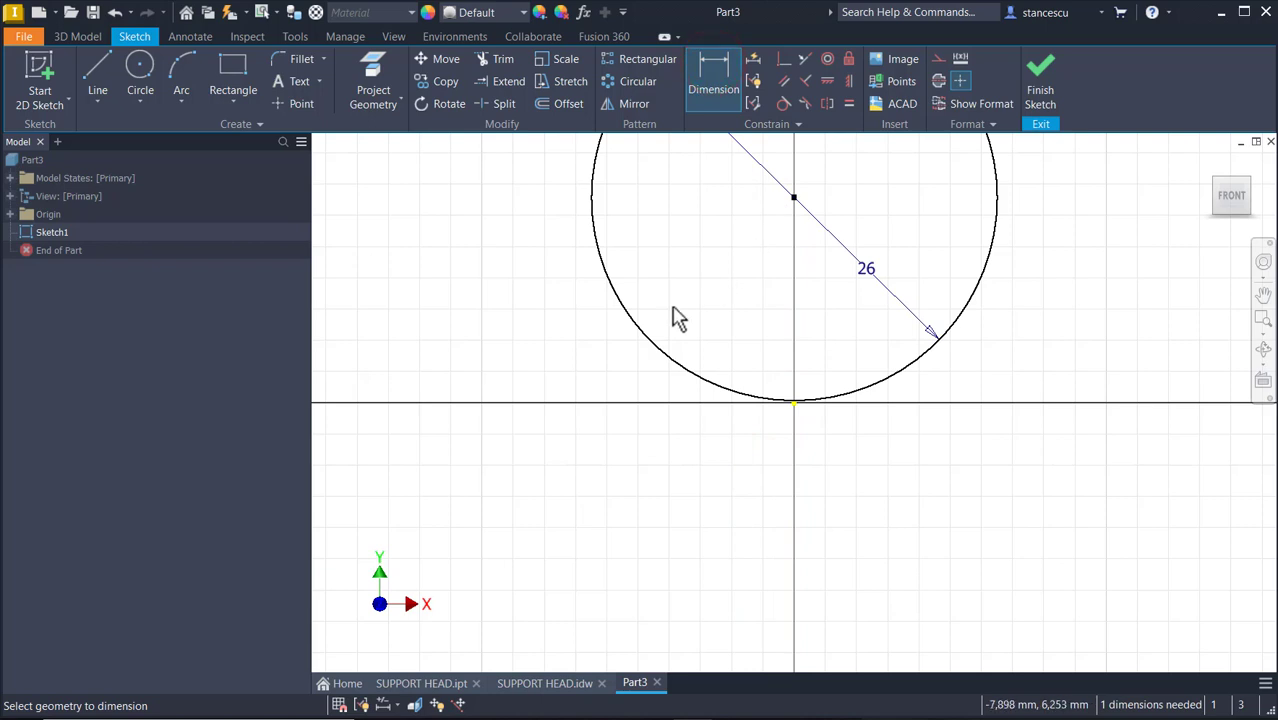
pyautogui.click(651, 342)
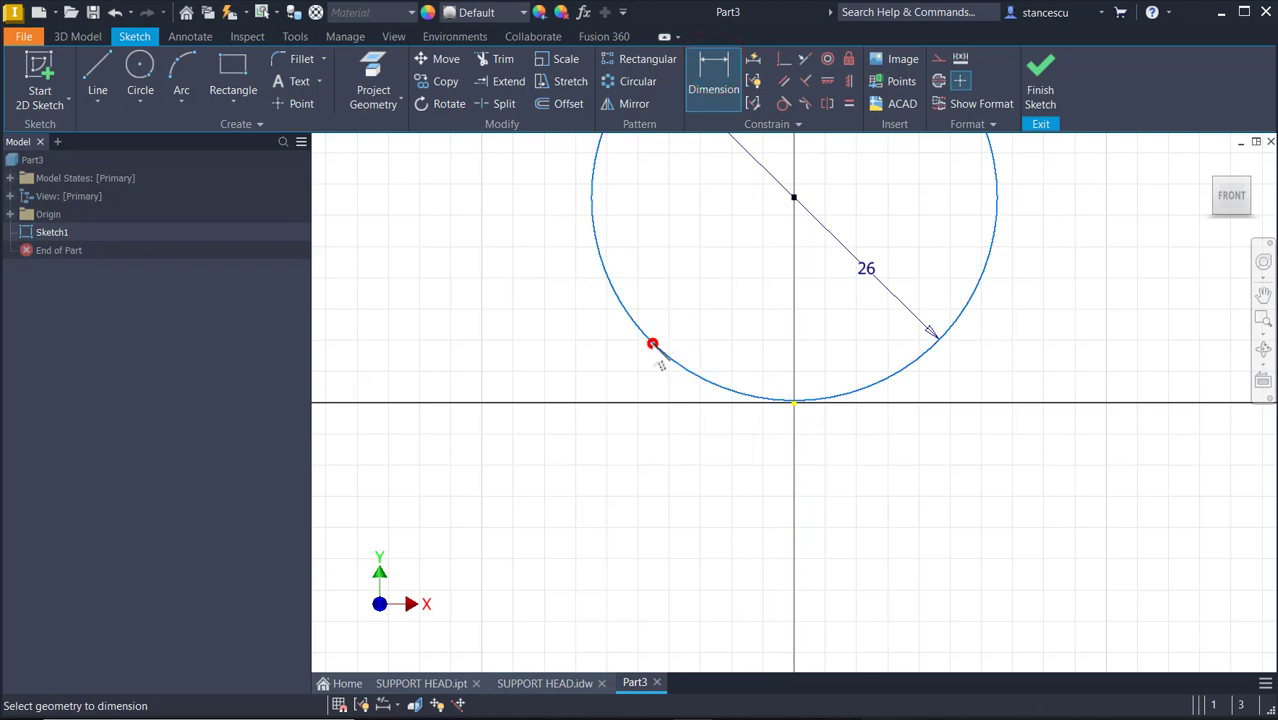
pyautogui.click(793, 402)
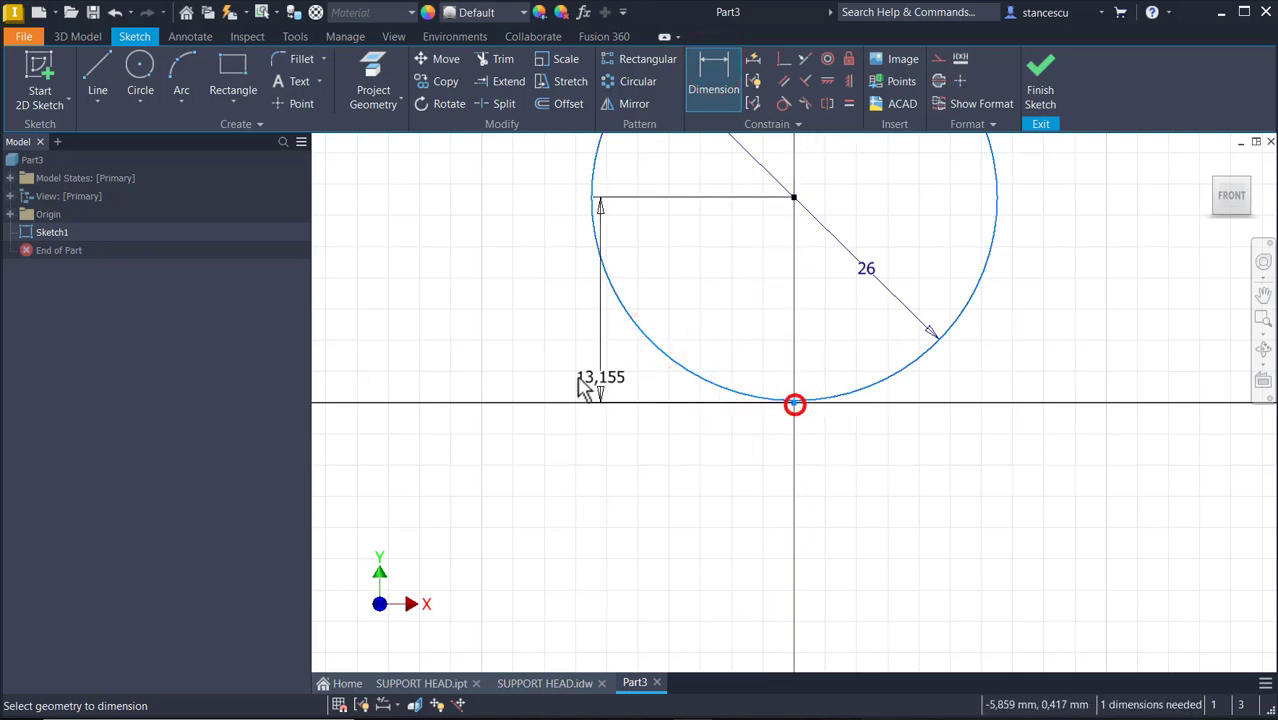
pyautogui.click(476, 272)
pyautogui.write('40')
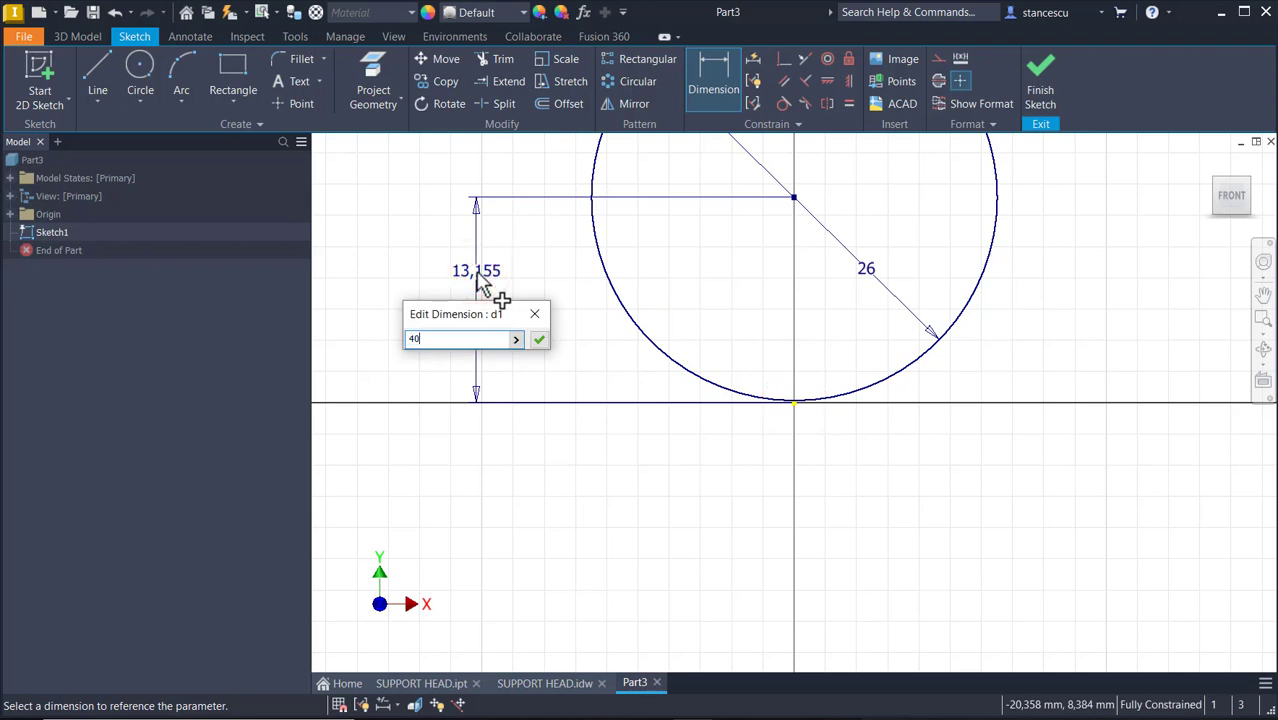
pyautogui.press('Return')
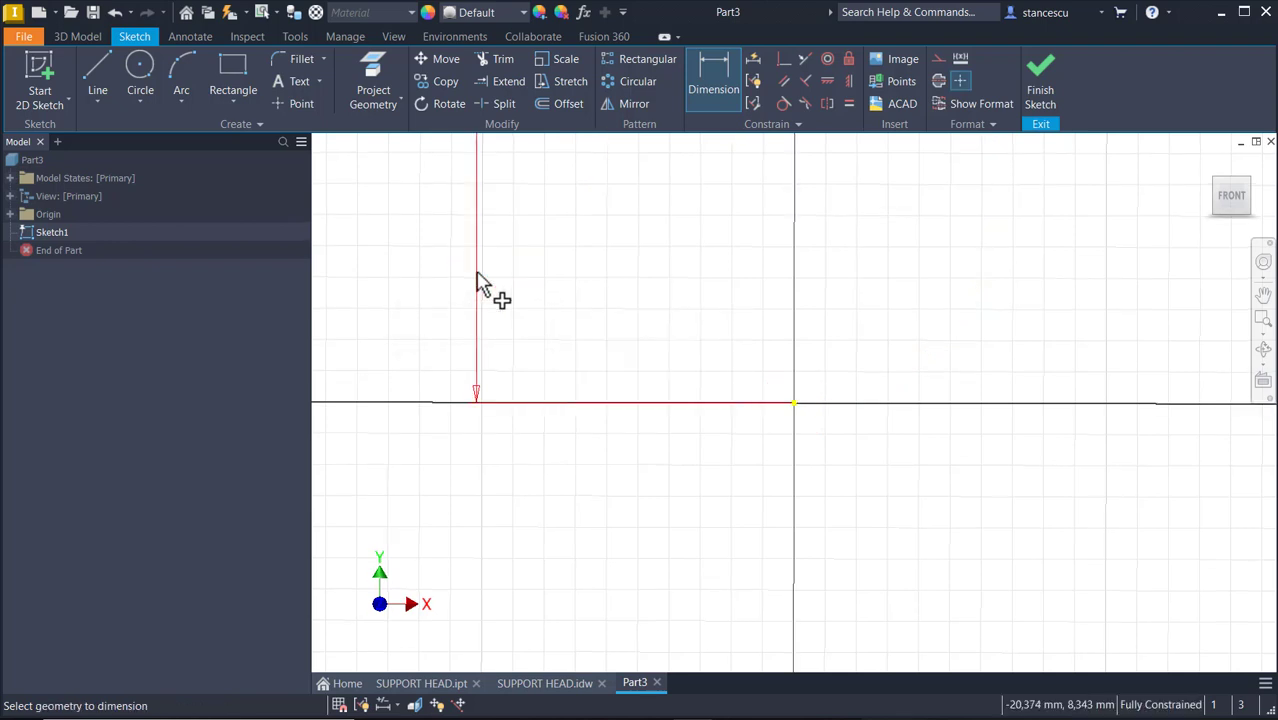
pyautogui.press('F6')
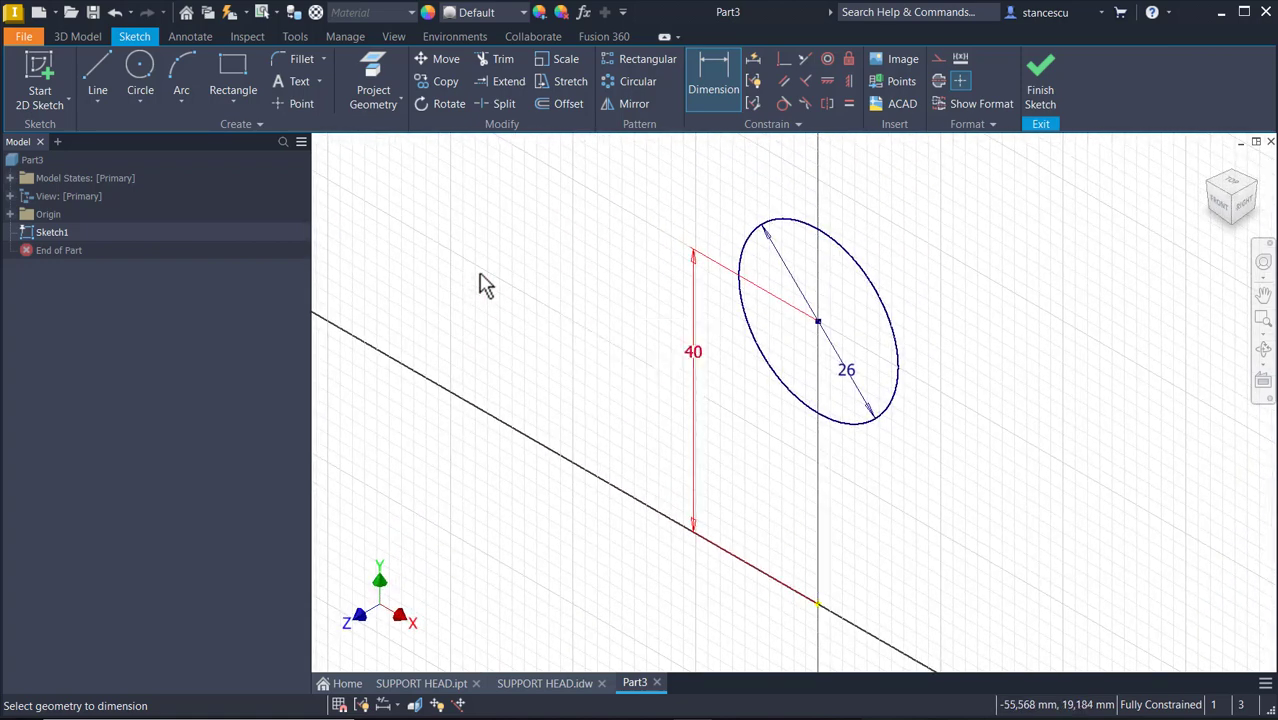
# Step: Finish the sketch and extrude the 26 mm circle by 65 mm
pyautogui.click(1048, 95)
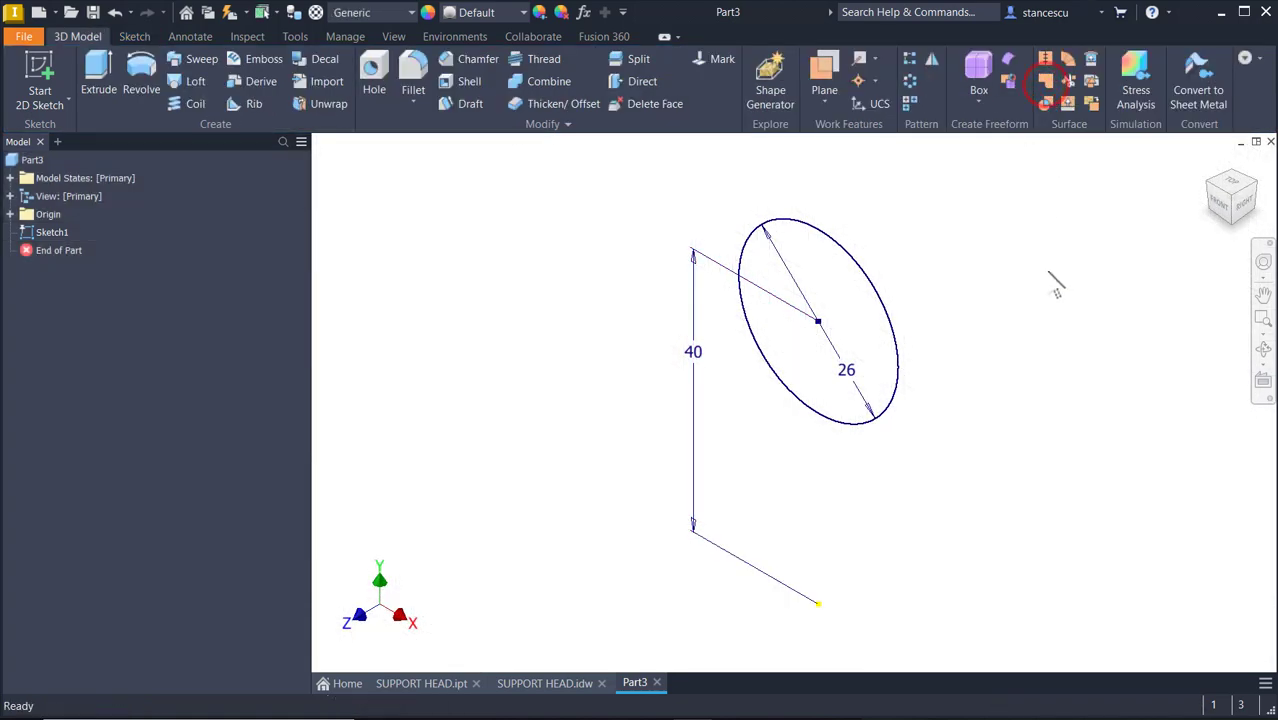
pyautogui.click(100, 75)
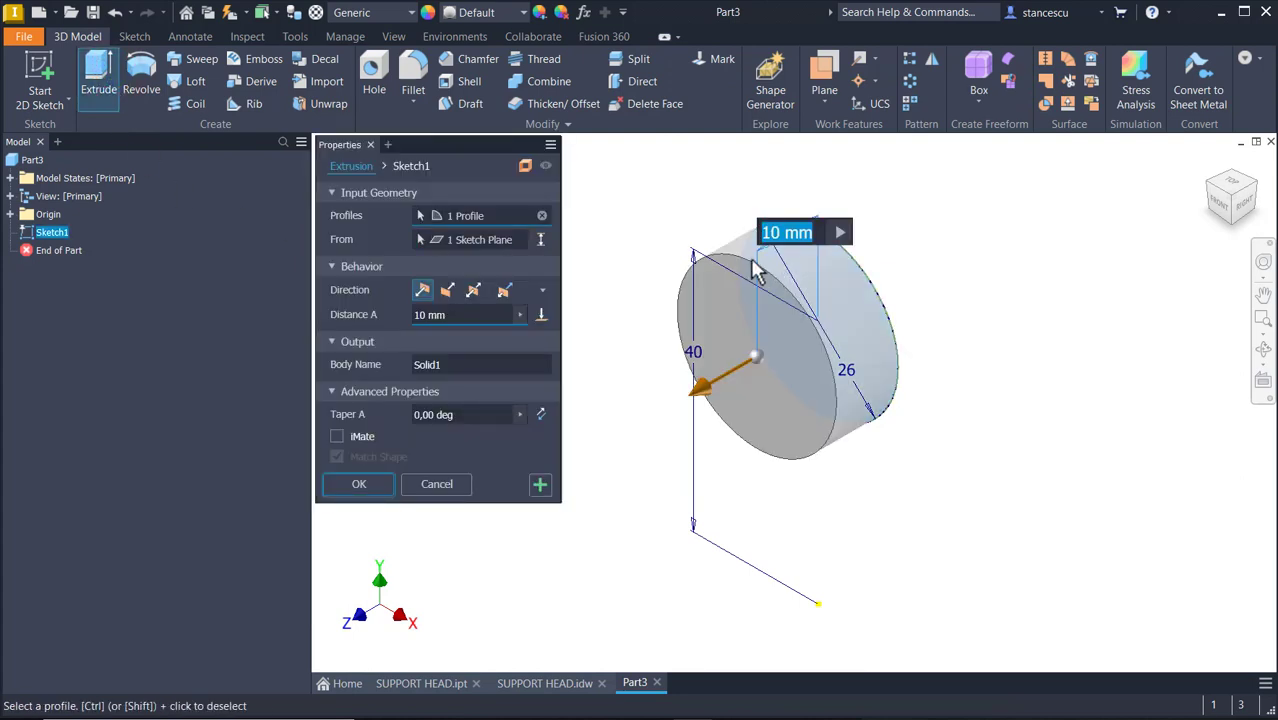
pyautogui.write('65')
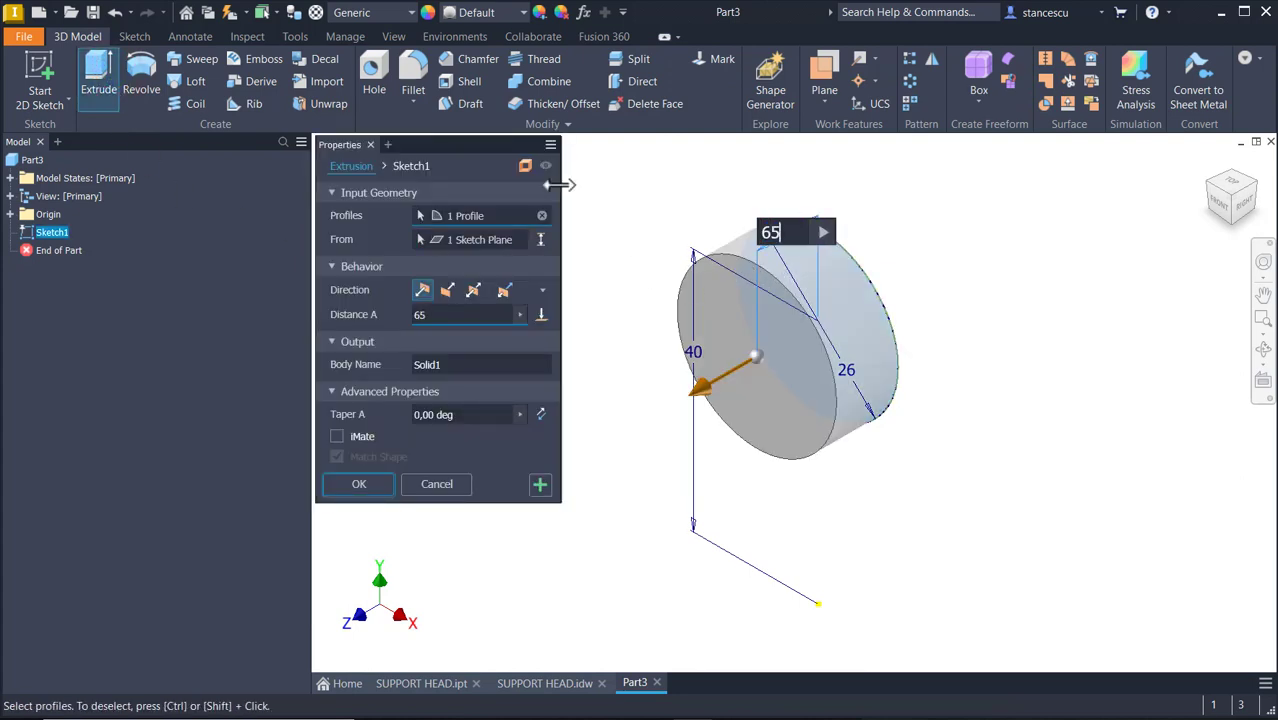
pyautogui.press('Return')
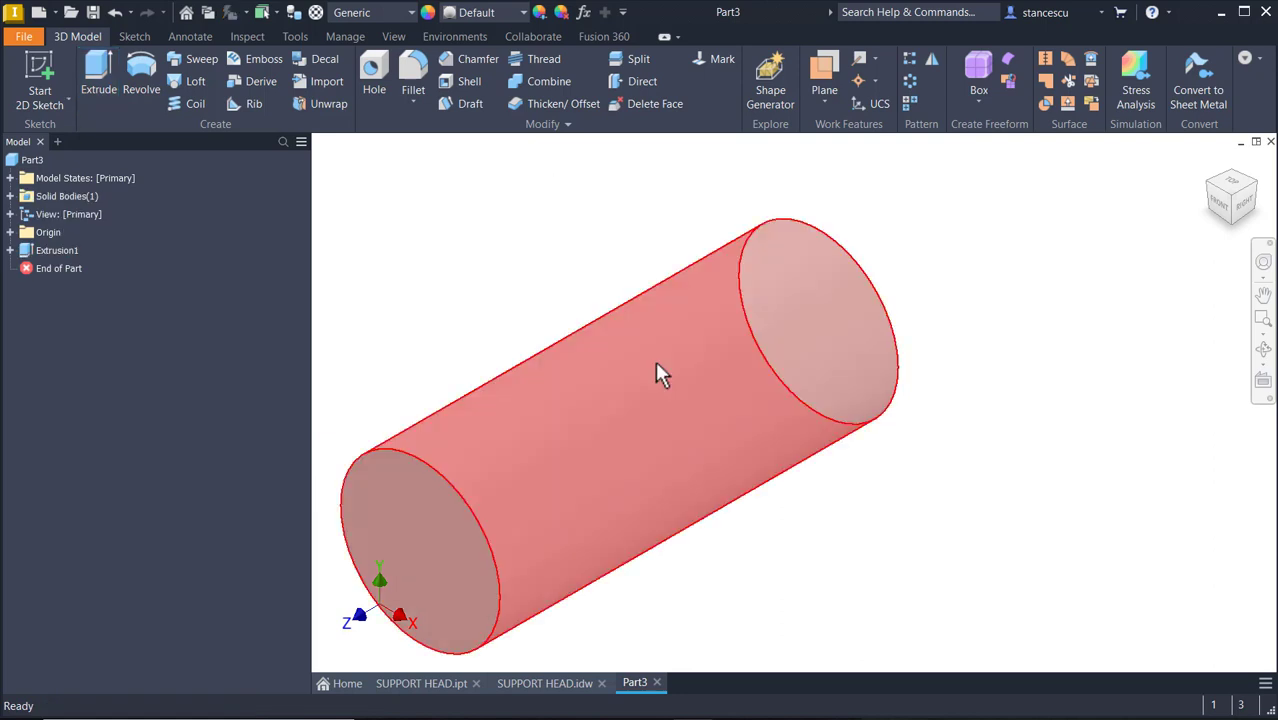
pyautogui.press('F6')
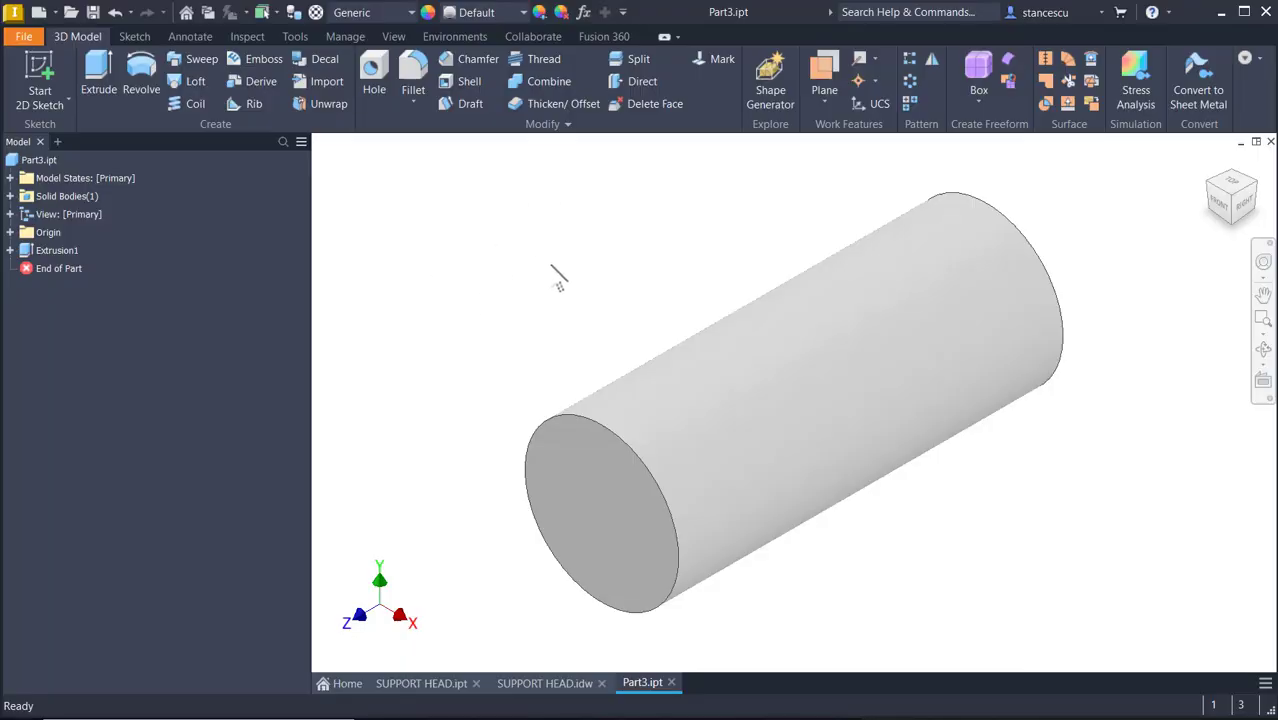
# Step: Start a new 2D sketch on the origin's XZ plane
pyautogui.click(31, 69)
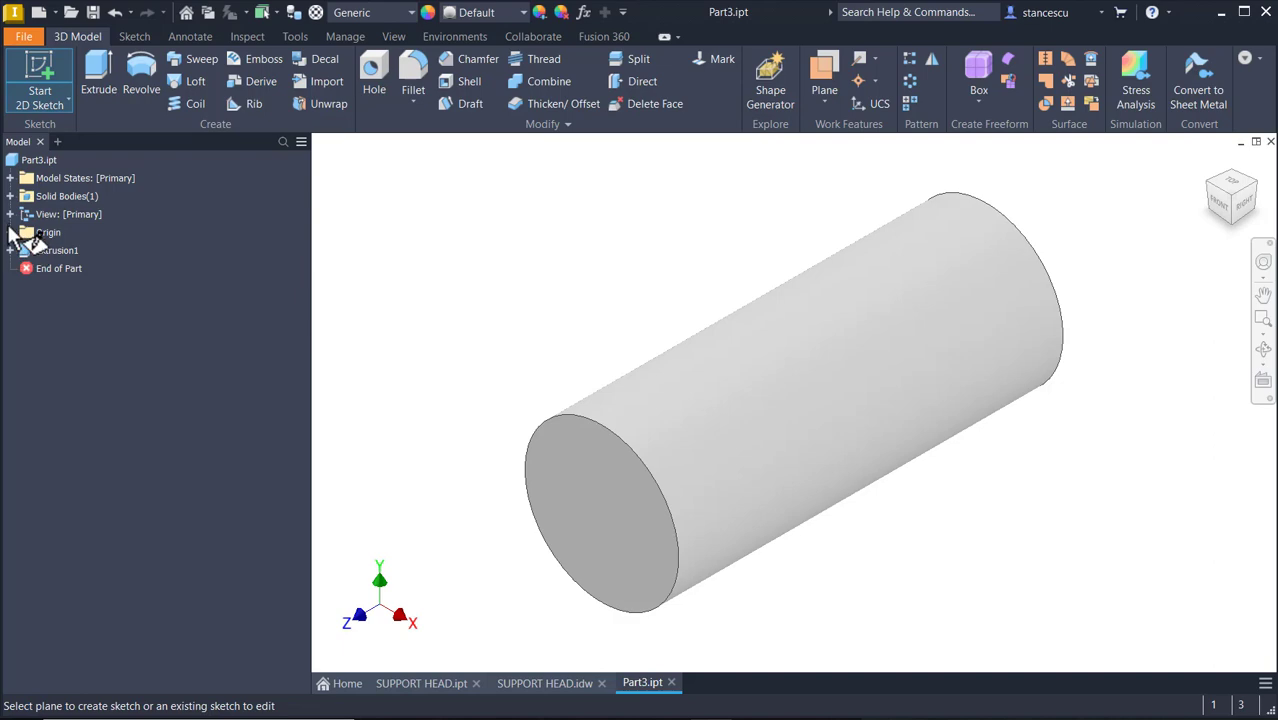
pyautogui.click(10, 232)
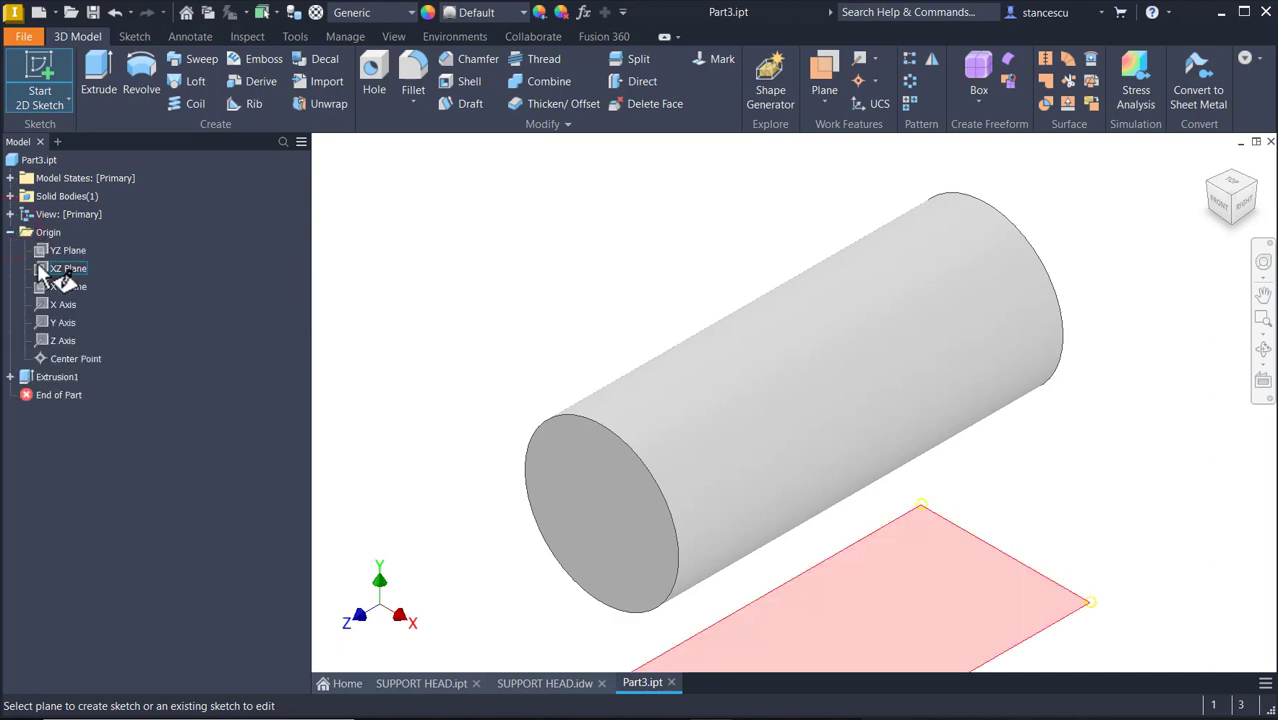
pyautogui.click(42, 270)
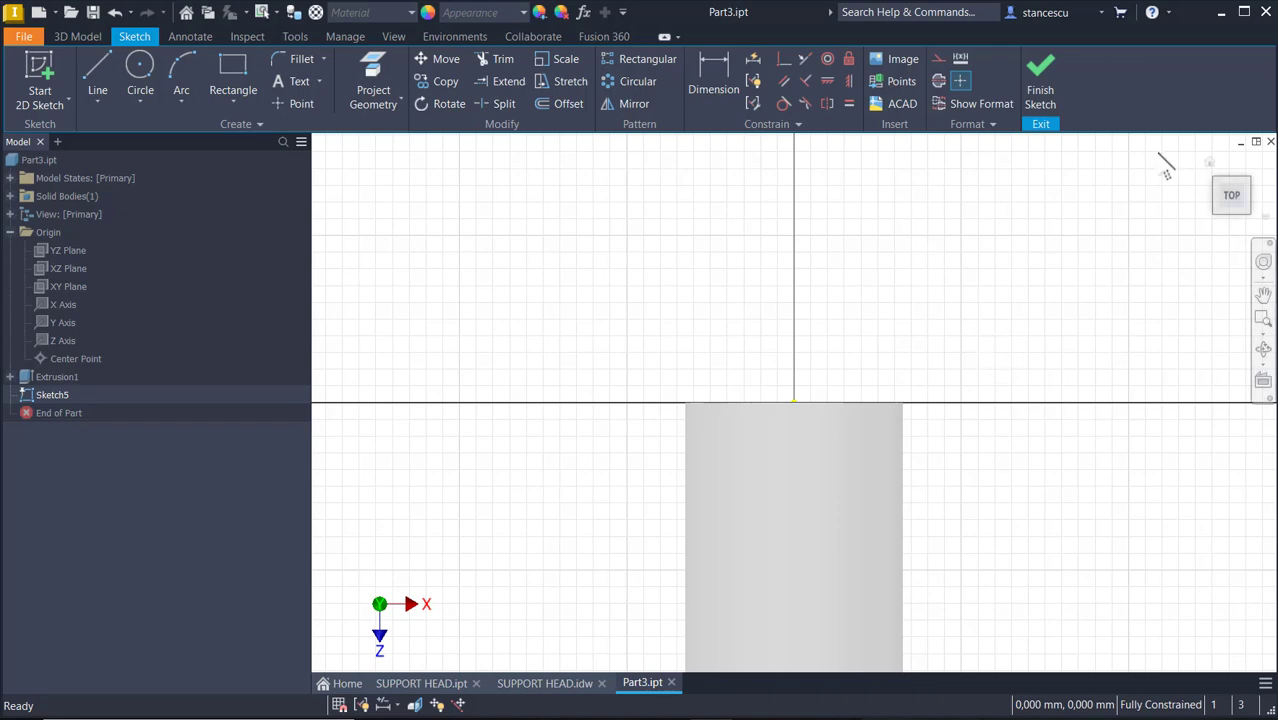
pyautogui.scroll(3, 1028, 435)
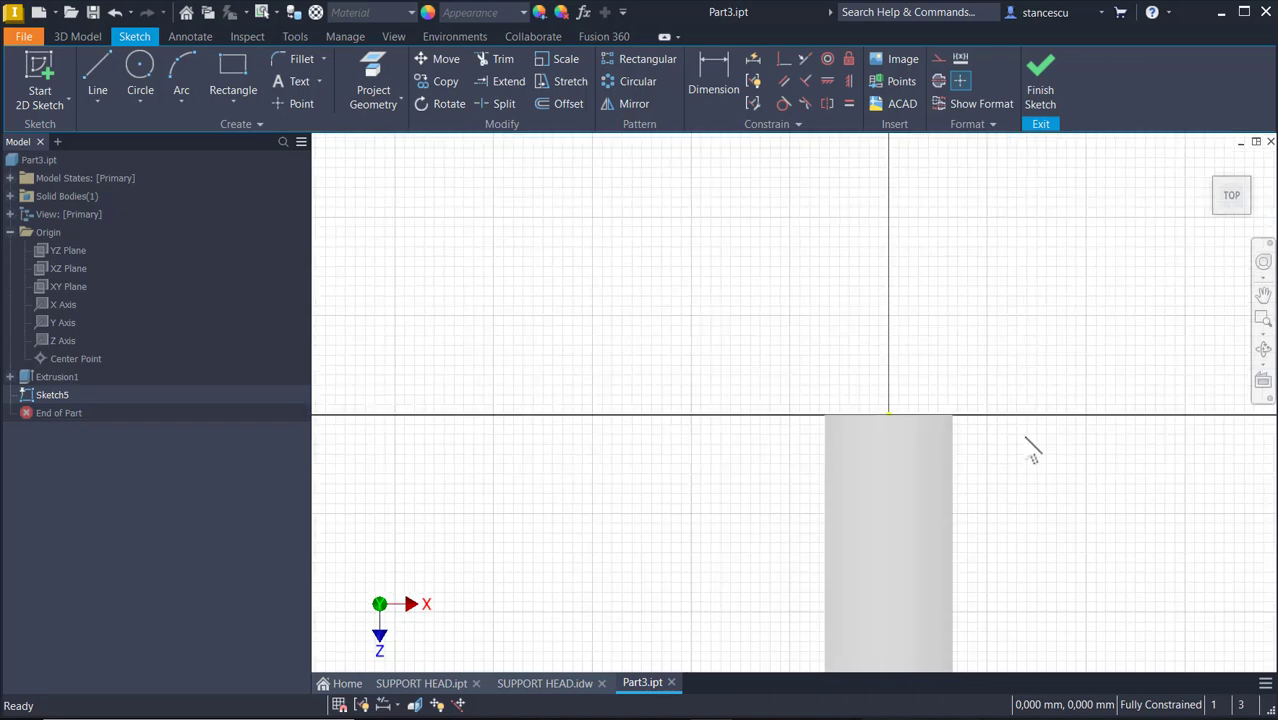
pyautogui.moveTo(1026, 439); pyautogui.dragTo(959, 218, button='middle')
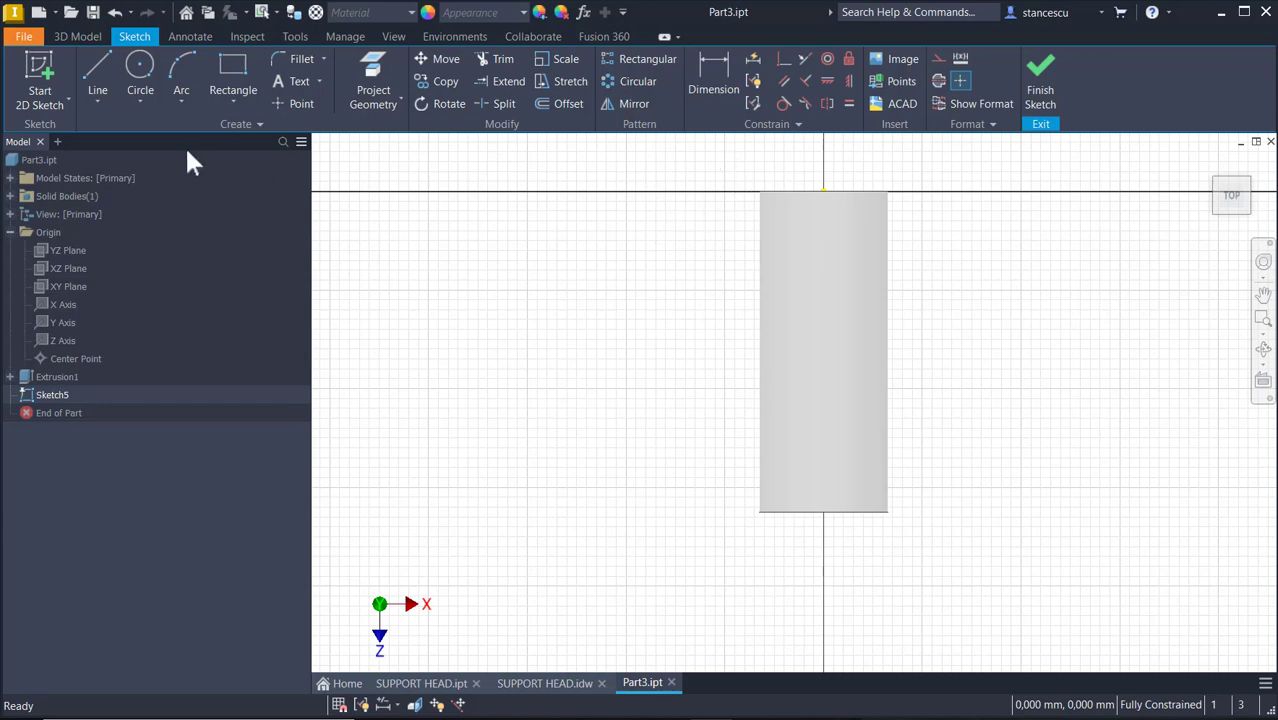
# Step: Sketch a centre-point circle of 46 mm diameter just beyond the front end of the cylinder
pyautogui.click(142, 50)
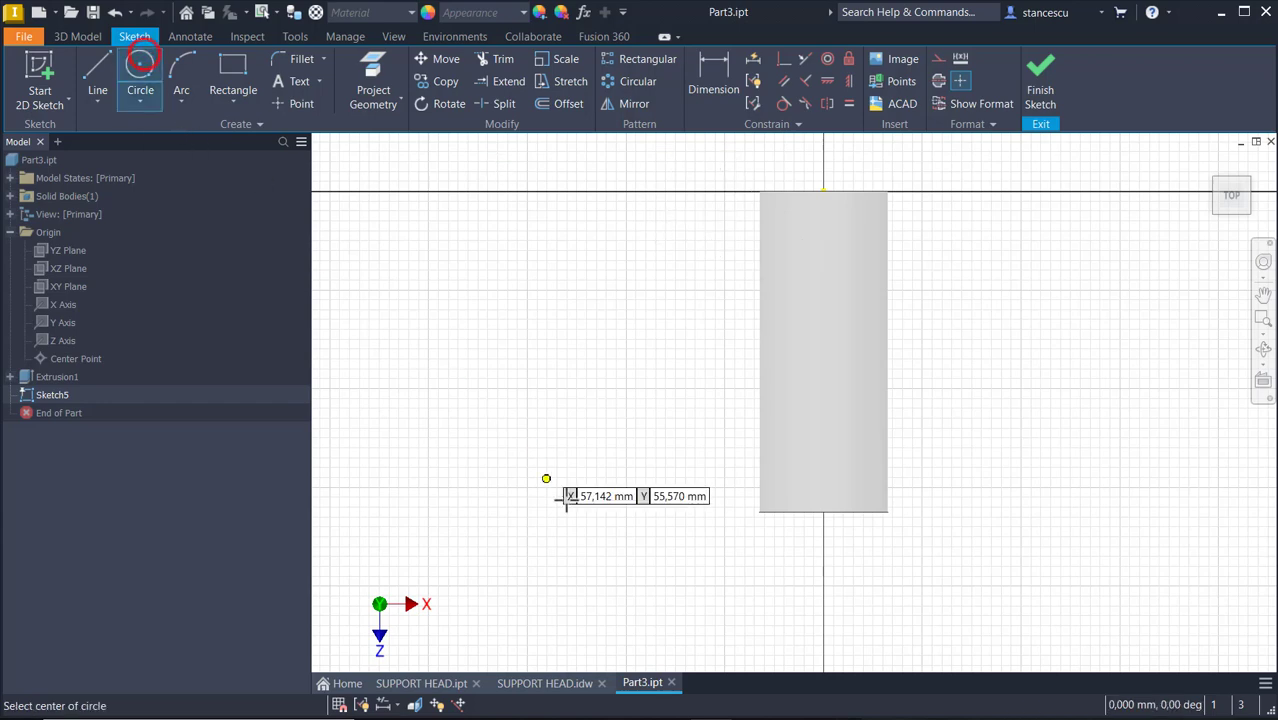
pyautogui.click(784, 583)
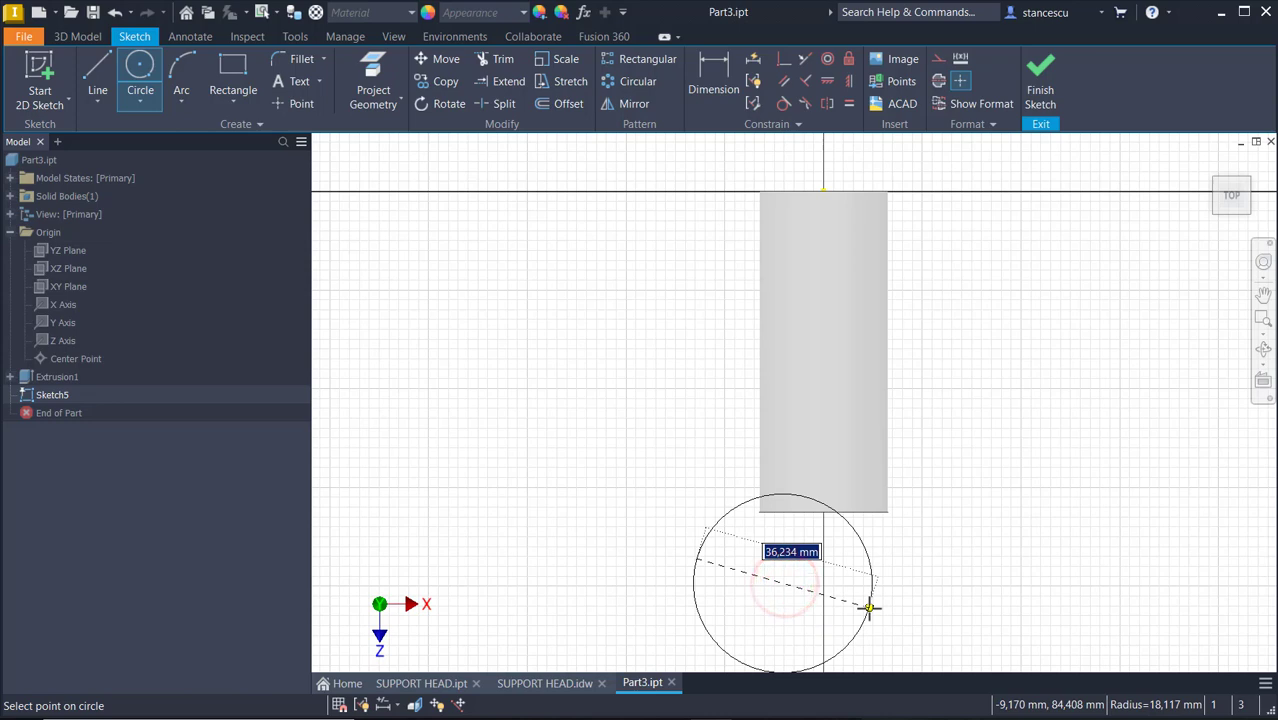
pyautogui.write('46')
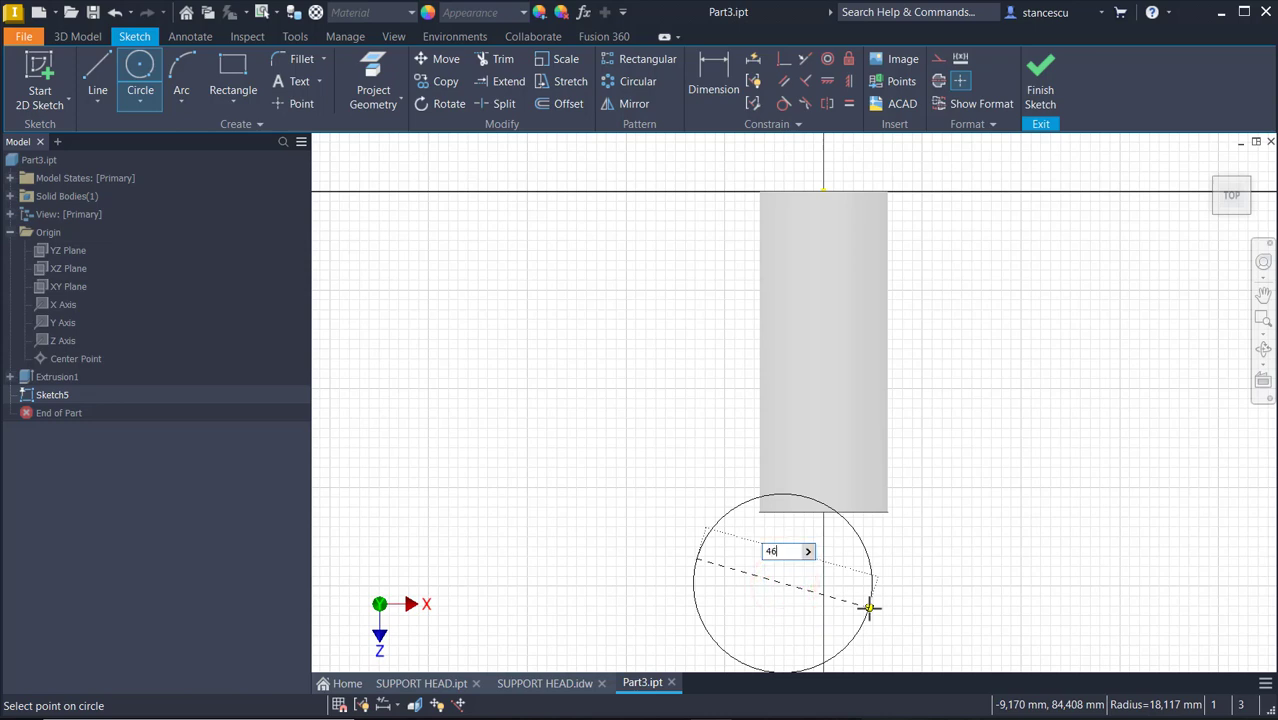
pyautogui.press('Return')
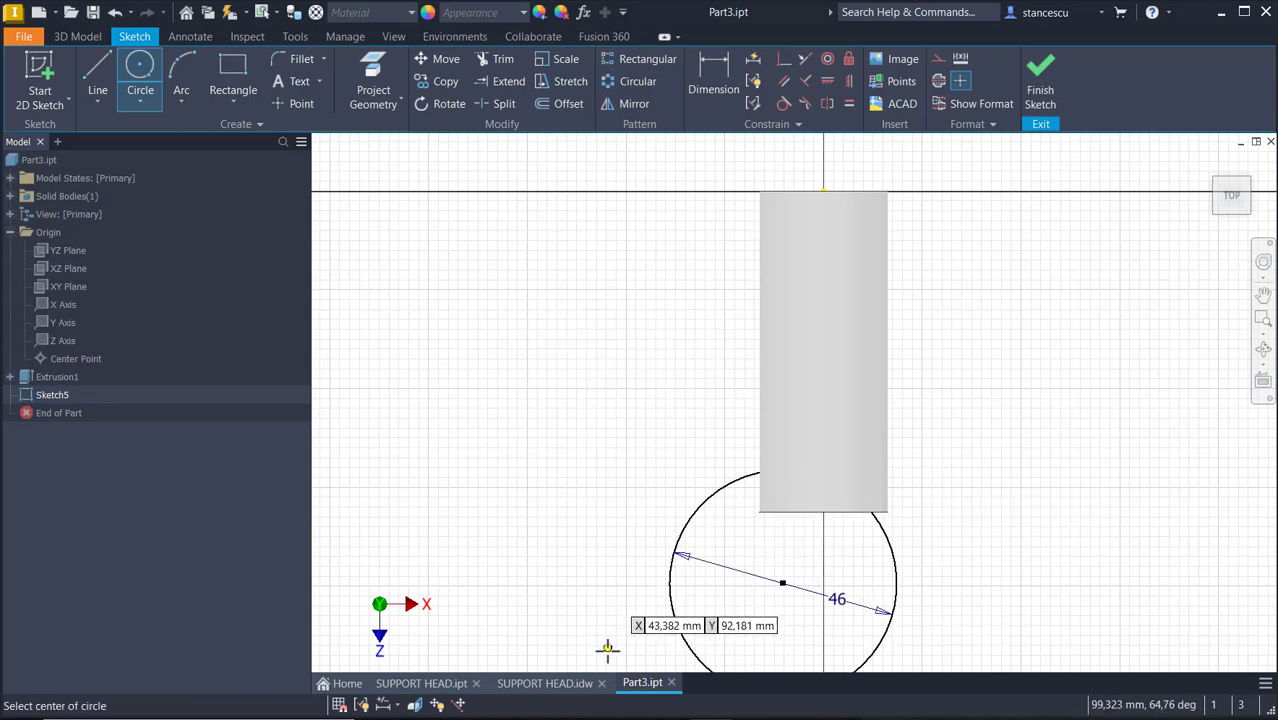
# Step: Check the base circle's diameter and overall position dimensions in the SUPPORT HEAD.idw drawing, and return to Part3.ipt
pyautogui.click(567, 686)
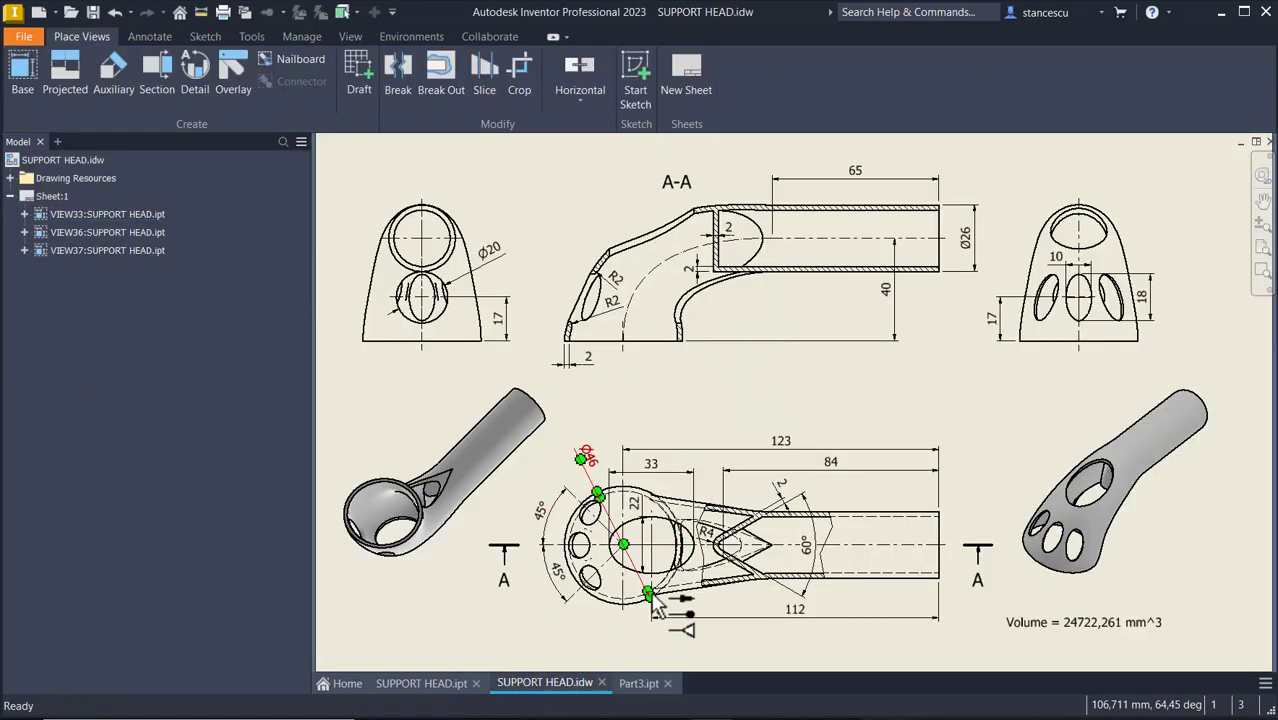
pyautogui.click(810, 618)
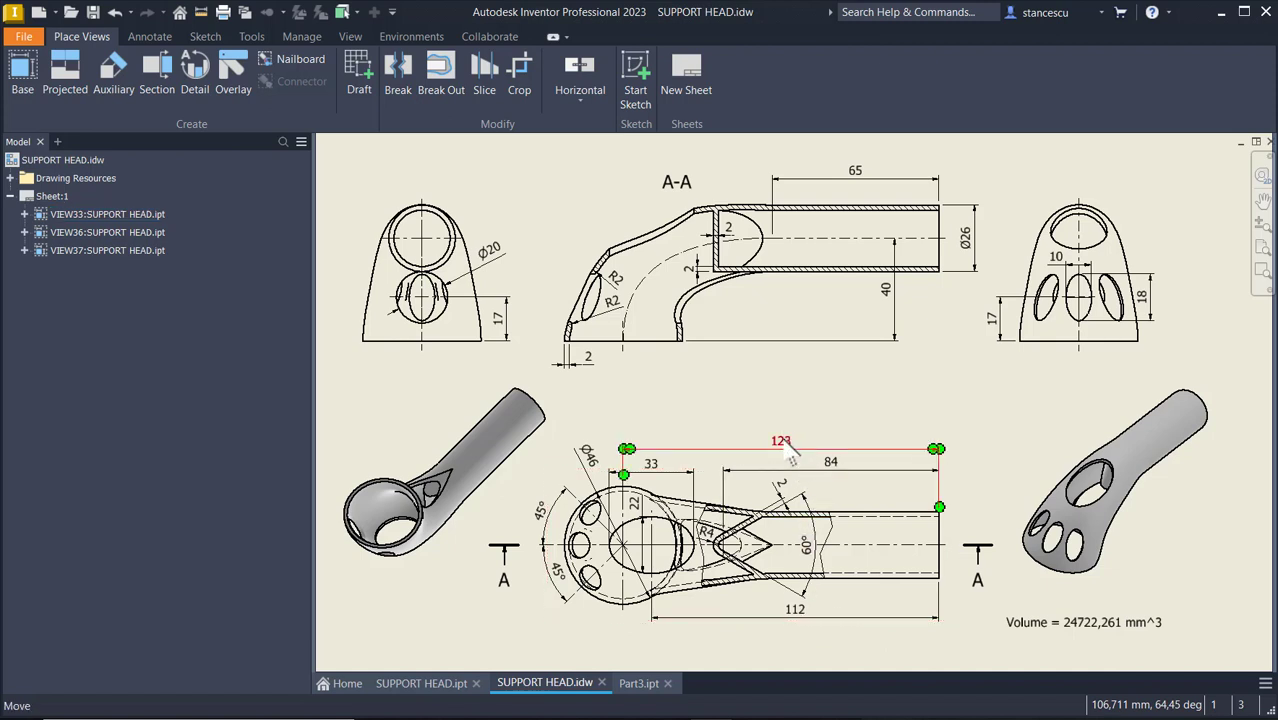
pyautogui.click(639, 683)
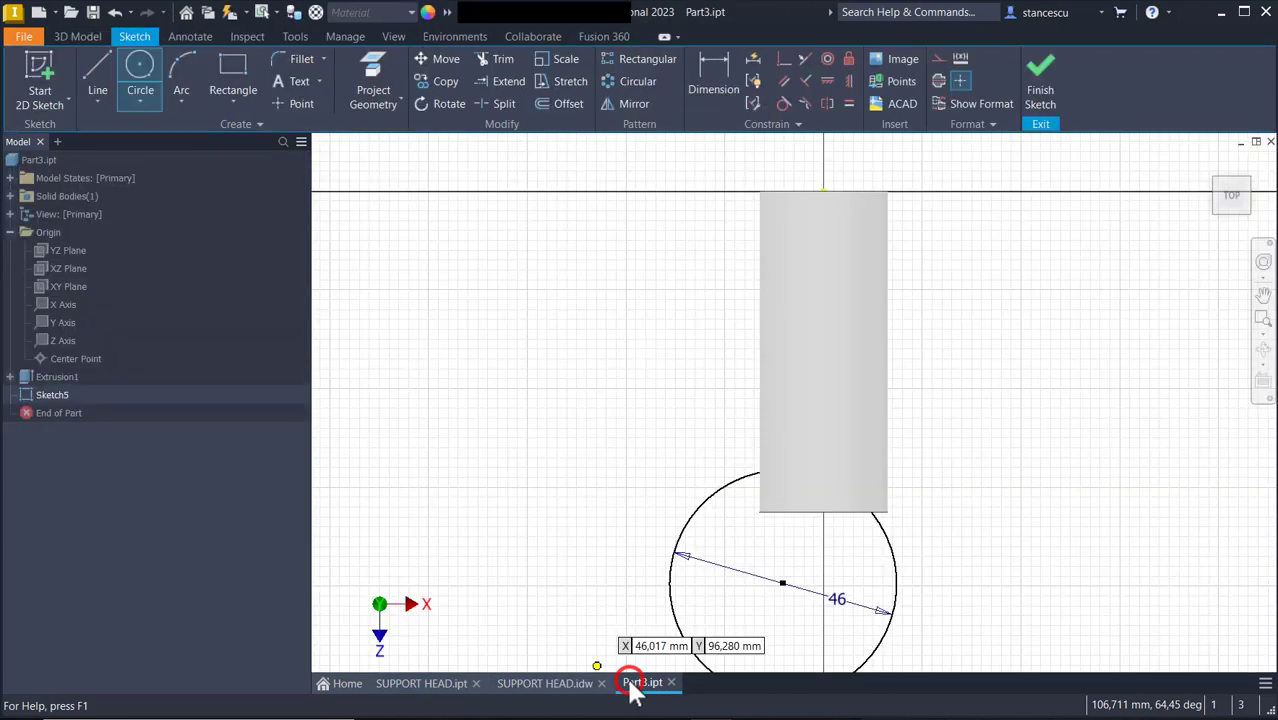
# Step: Constrain the 46 mm circle's centre to be vertically aligned with the sketch origin
pyautogui.click(849, 79)
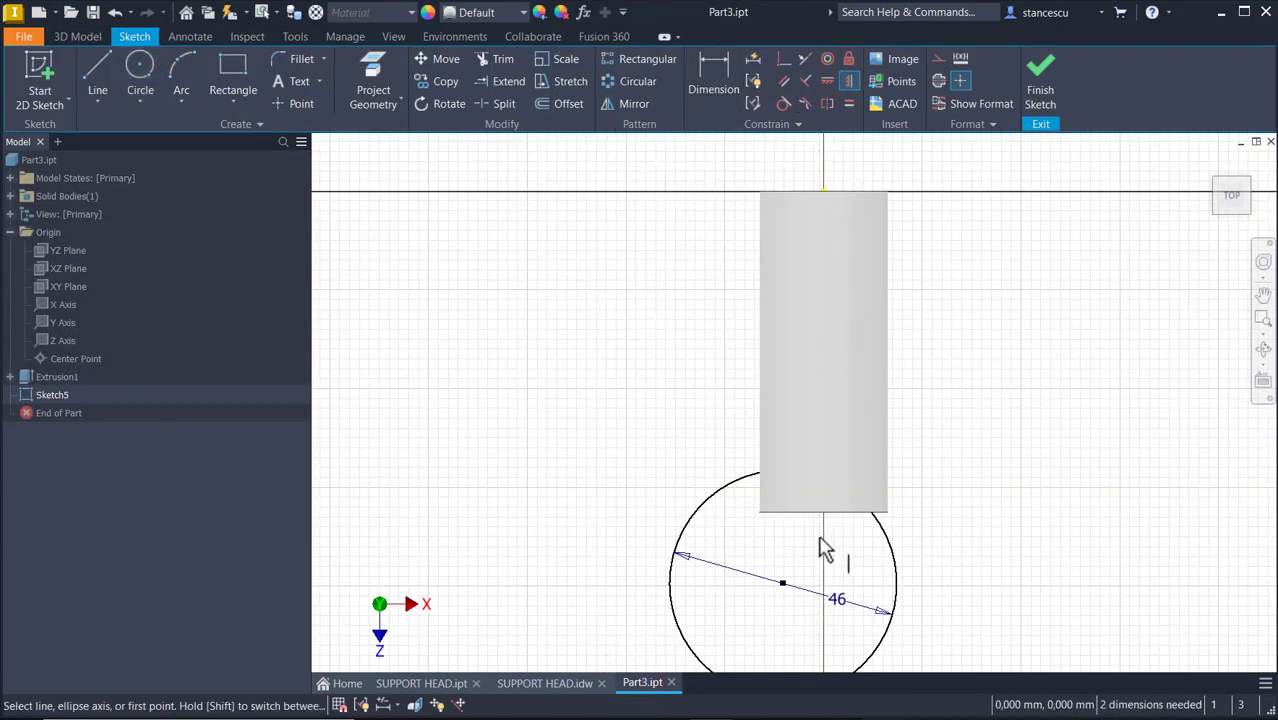
pyautogui.click(783, 586)
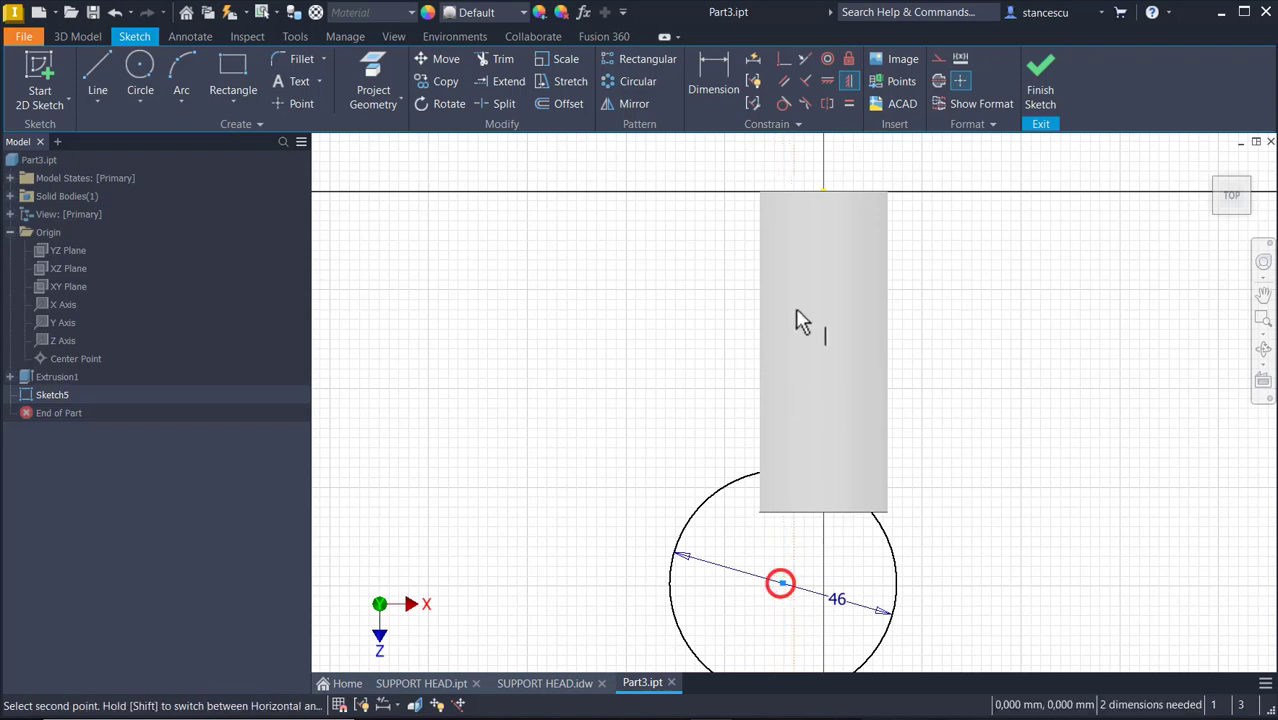
pyautogui.click(822, 192)
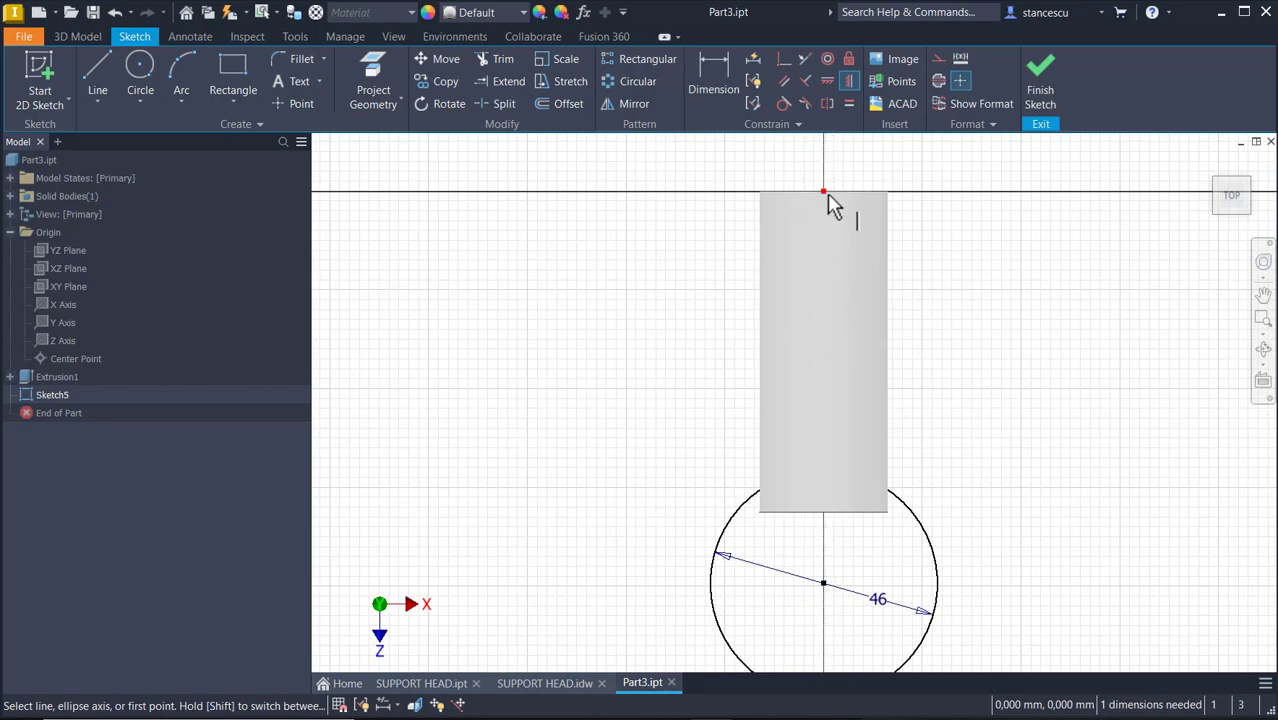
# Step: Dimension the 46 mm circle 123 mm from the sketch origin and finish the sketch
pyautogui.moveTo(828, 194)
pyautogui.keyDown('shift'); pyautogui.mouseDown(button='middle')
pyautogui.moveTo(862, 267)
pyautogui.moveTo(893, 272)
pyautogui.mouseUp(button='middle'); pyautogui.keyUp('shift')
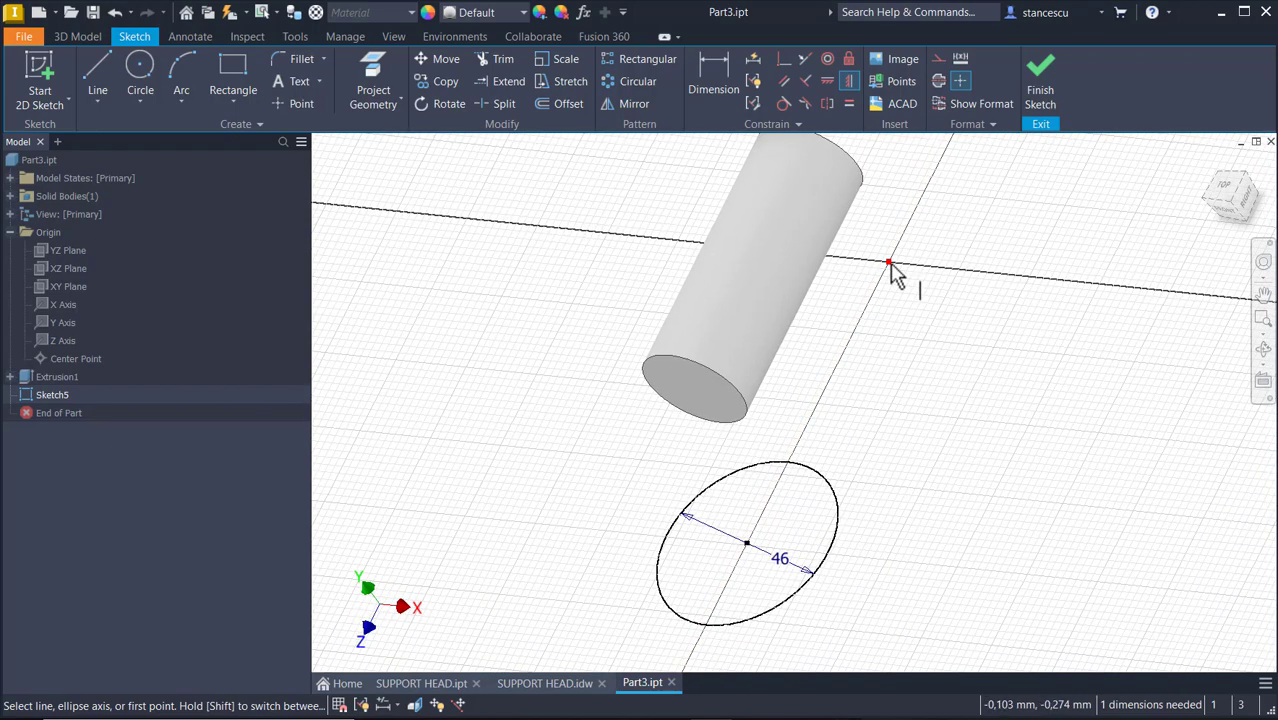
pyautogui.keyDown('shift'); pyautogui.moveTo(415, 309); pyautogui.dragTo(446, 343, button='middle'); pyautogui.keyUp('shift')
pyautogui.click(713, 68)
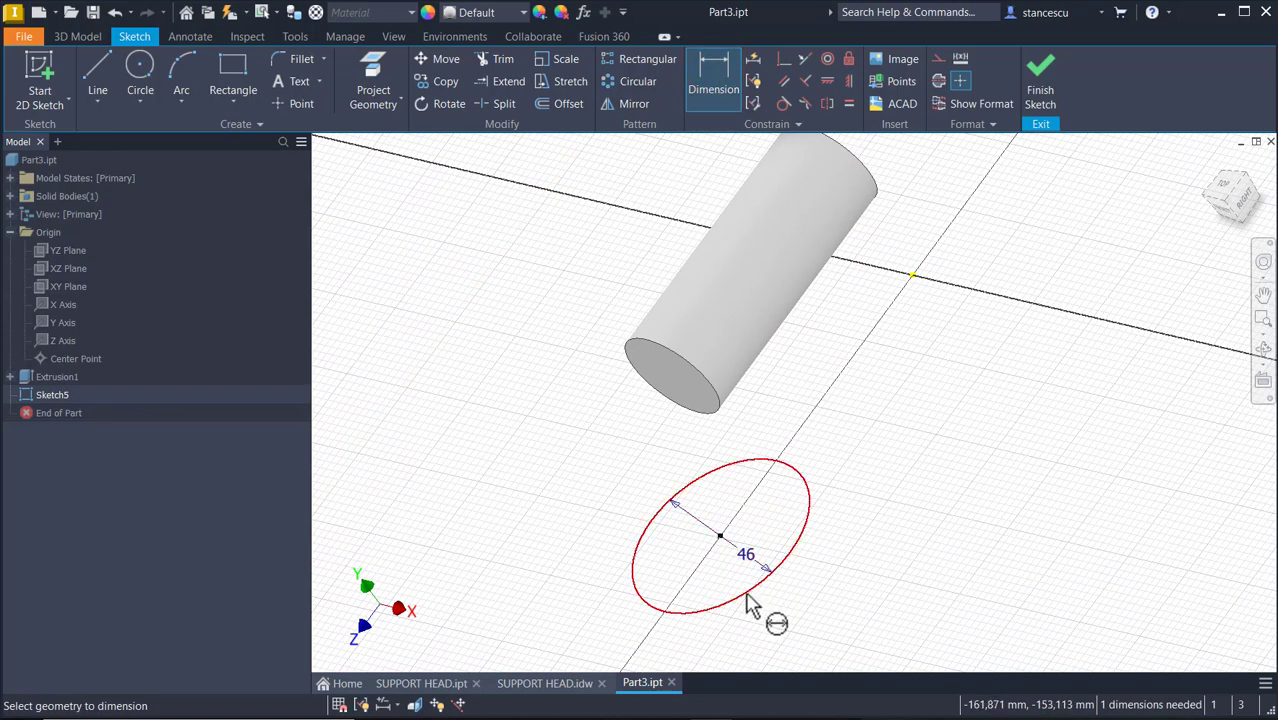
pyautogui.click(745, 594)
pyautogui.click(911, 272)
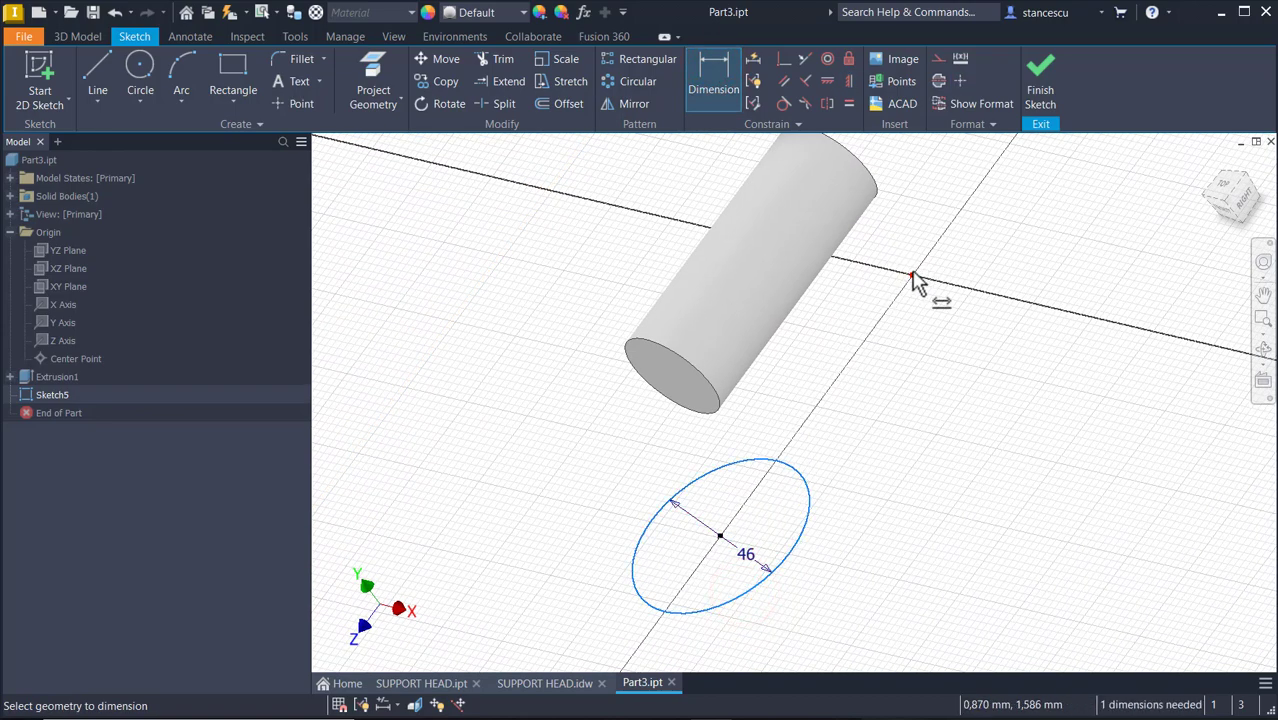
pyautogui.click(968, 455)
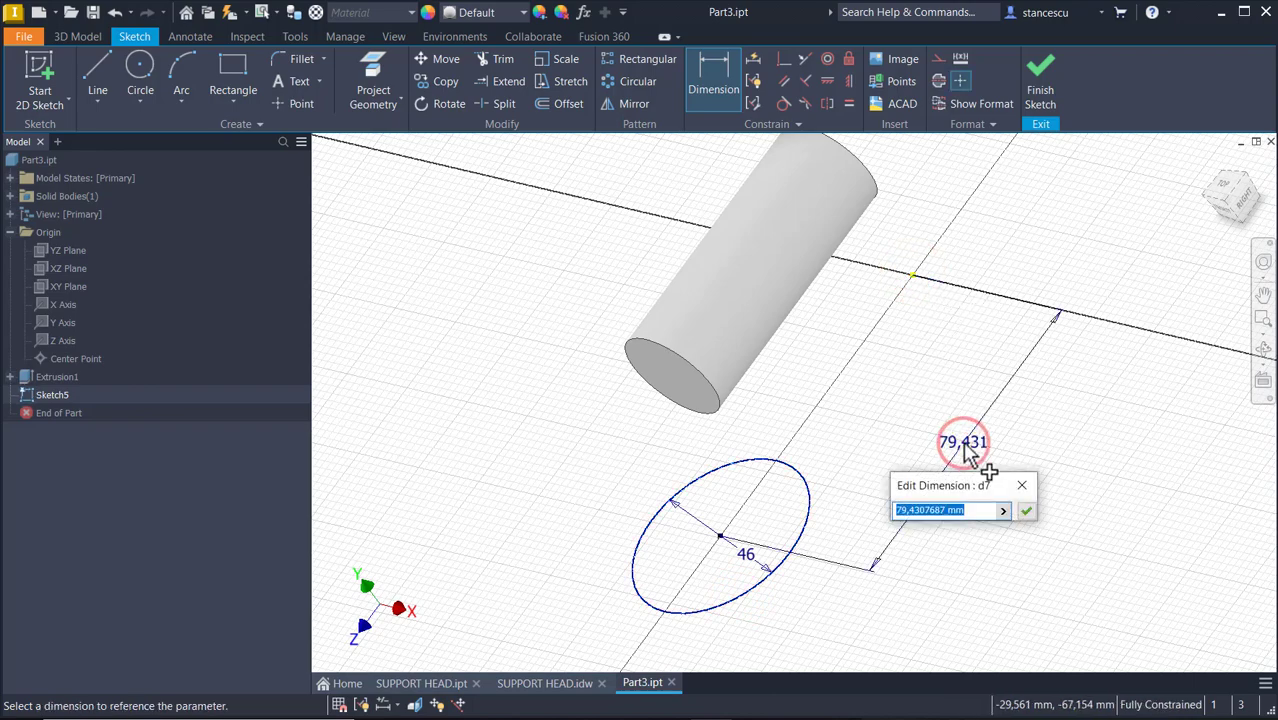
pyautogui.write('123')
pyautogui.press('Return')
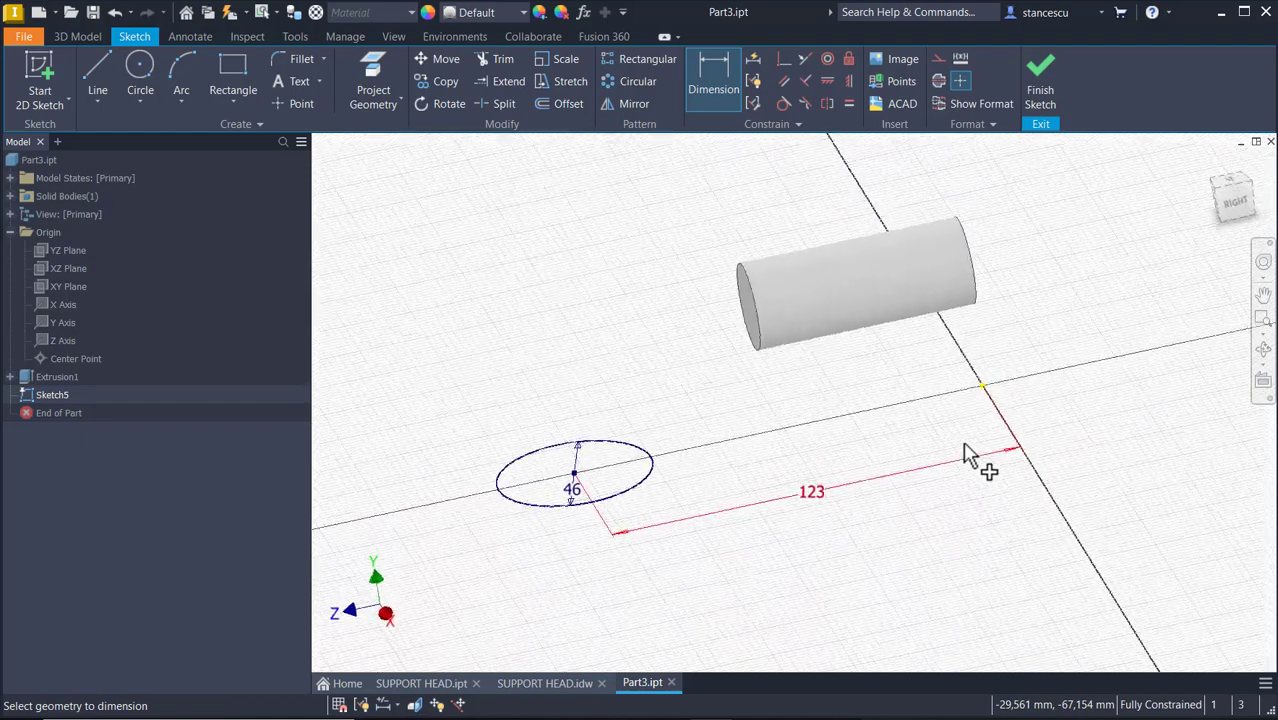
pyautogui.click(666, 286)
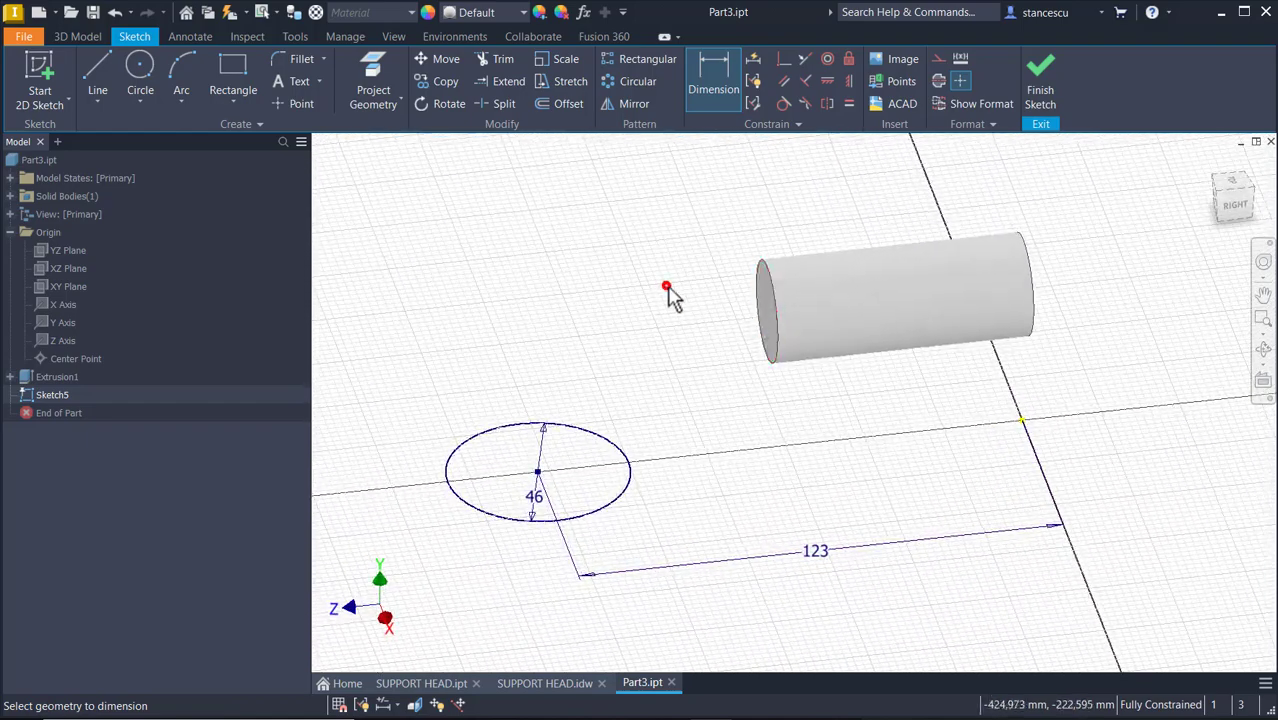
pyautogui.click(1040, 92)
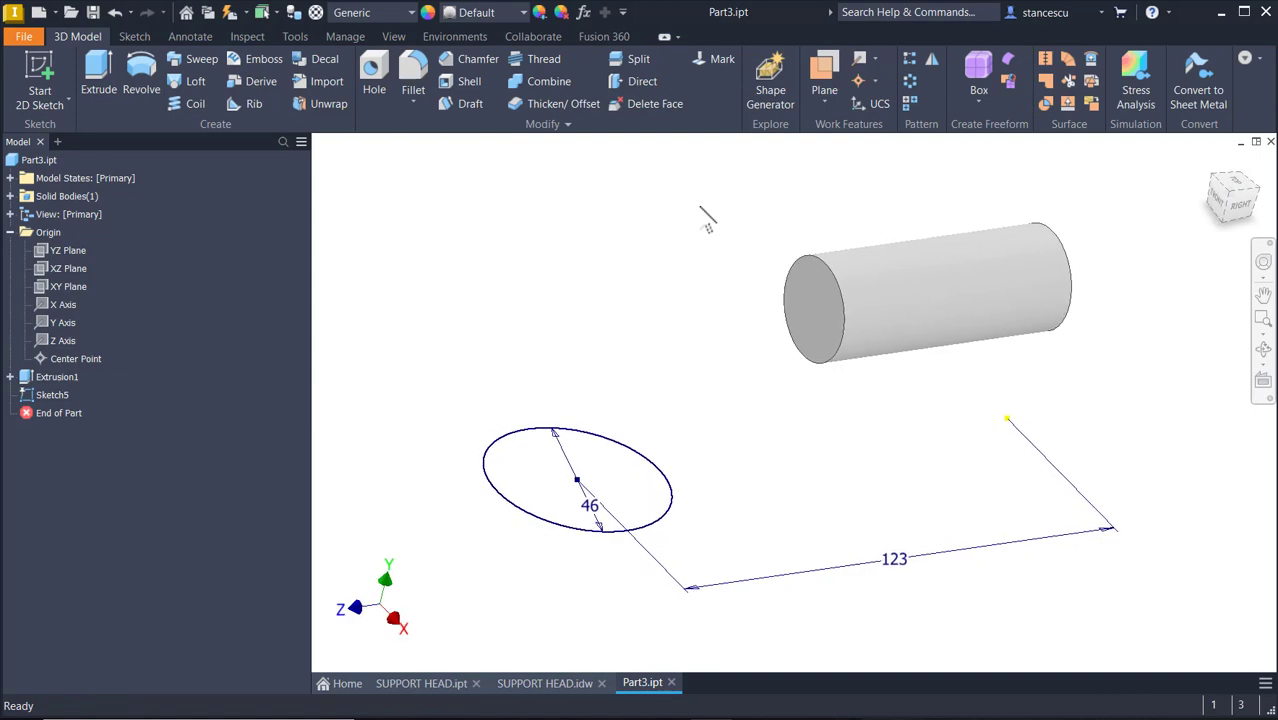
# Step: Create a sketch on the cylinder's front end face containing its projected circular edge, and finish it
pyautogui.click(808, 318)
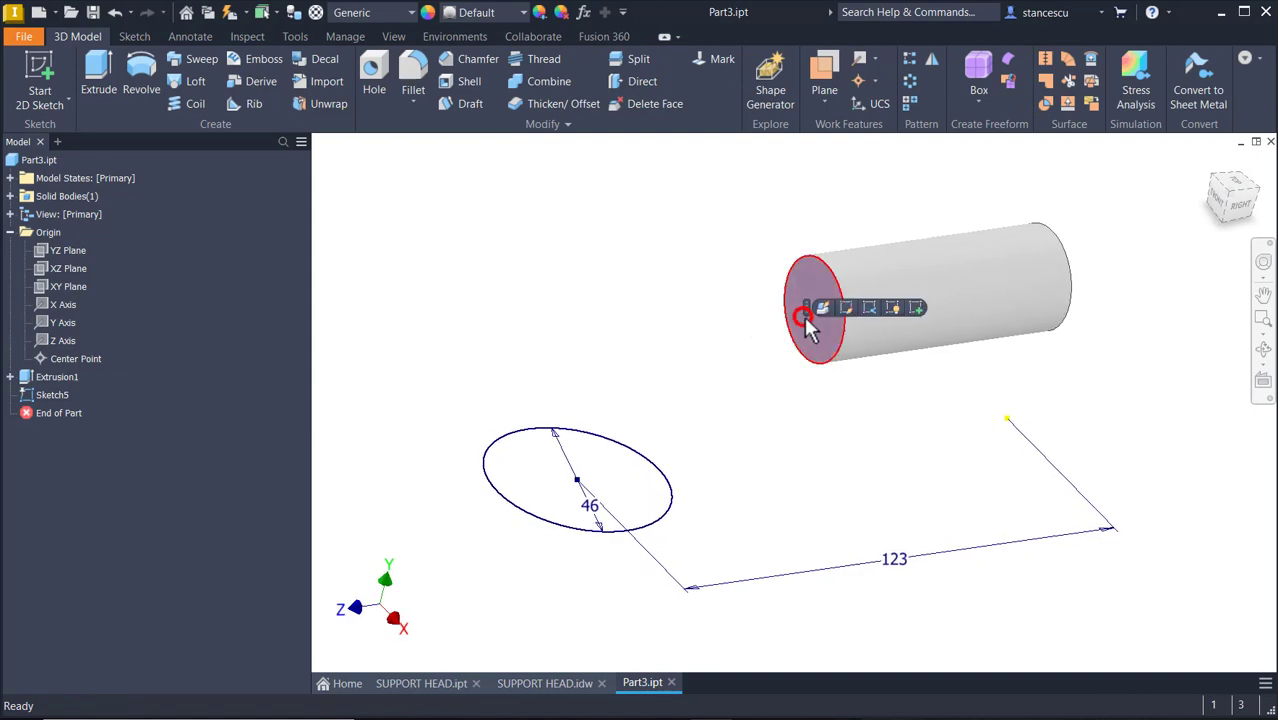
pyautogui.click(917, 309)
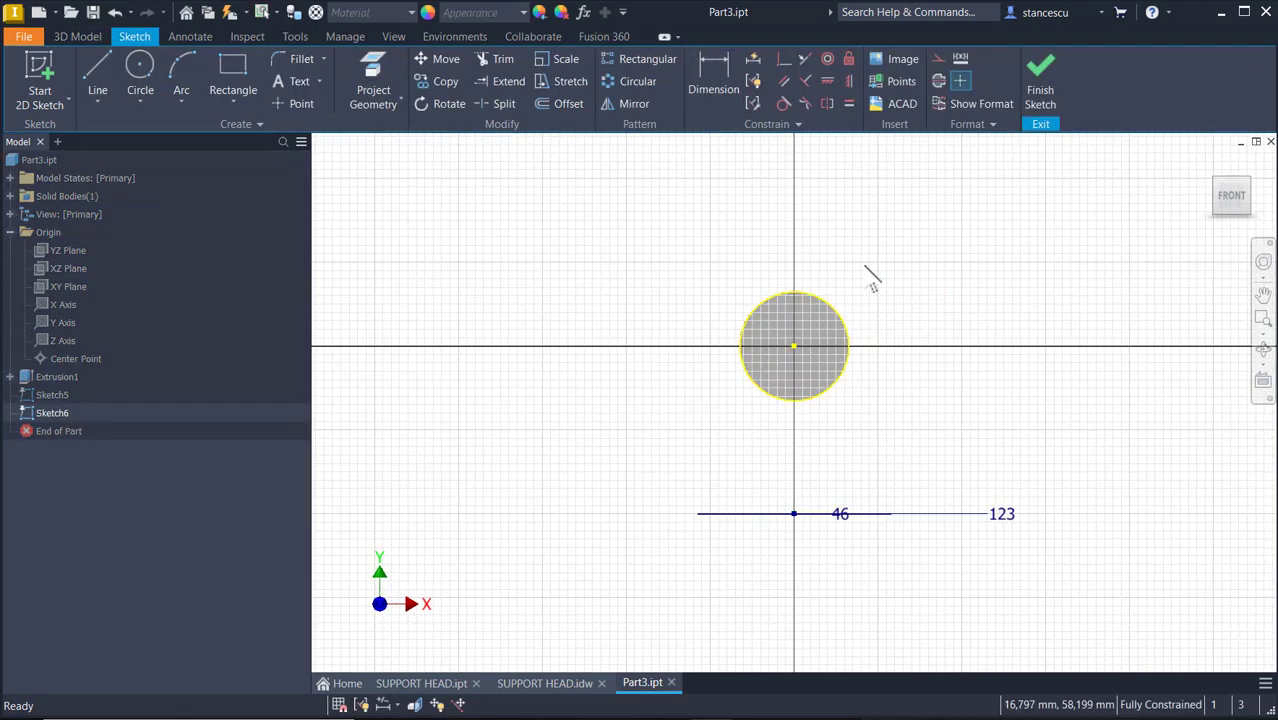
pyautogui.click(1040, 68)
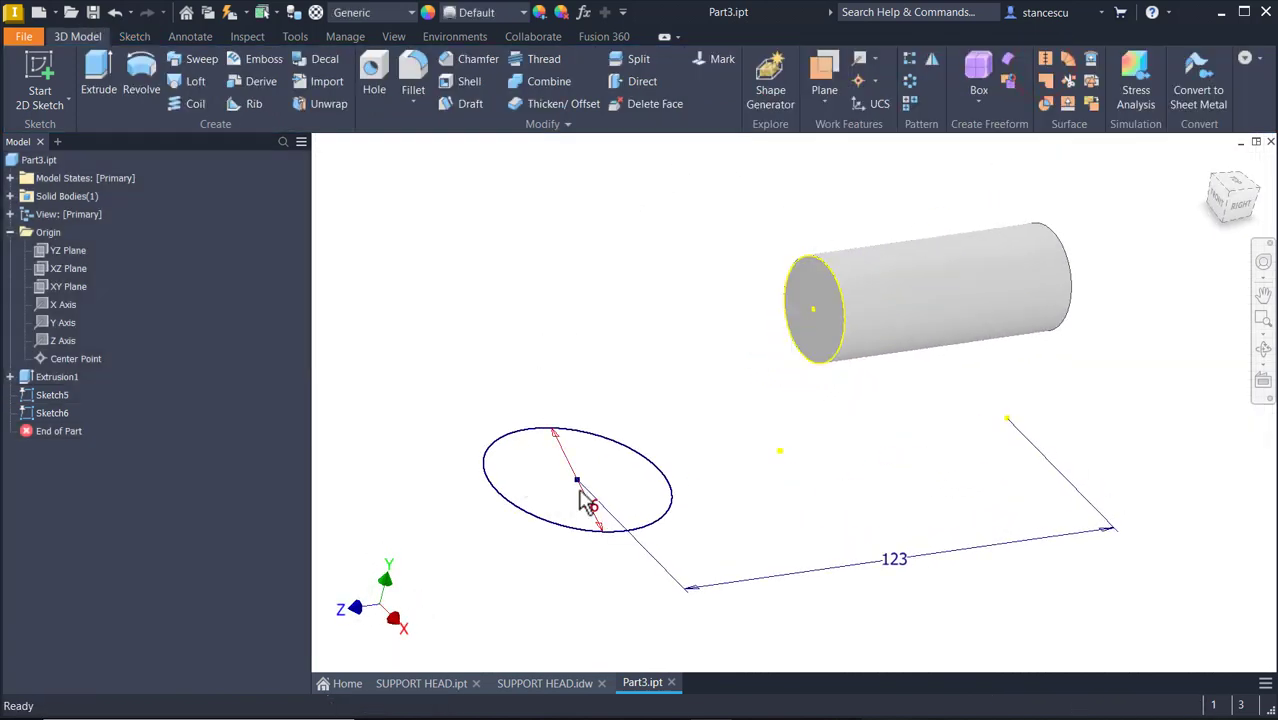
# Step: Start a 2D sketch on the YZ plane and project the centre points of the 46 mm circle and the cylinder's front face
pyautogui.click(805, 318)
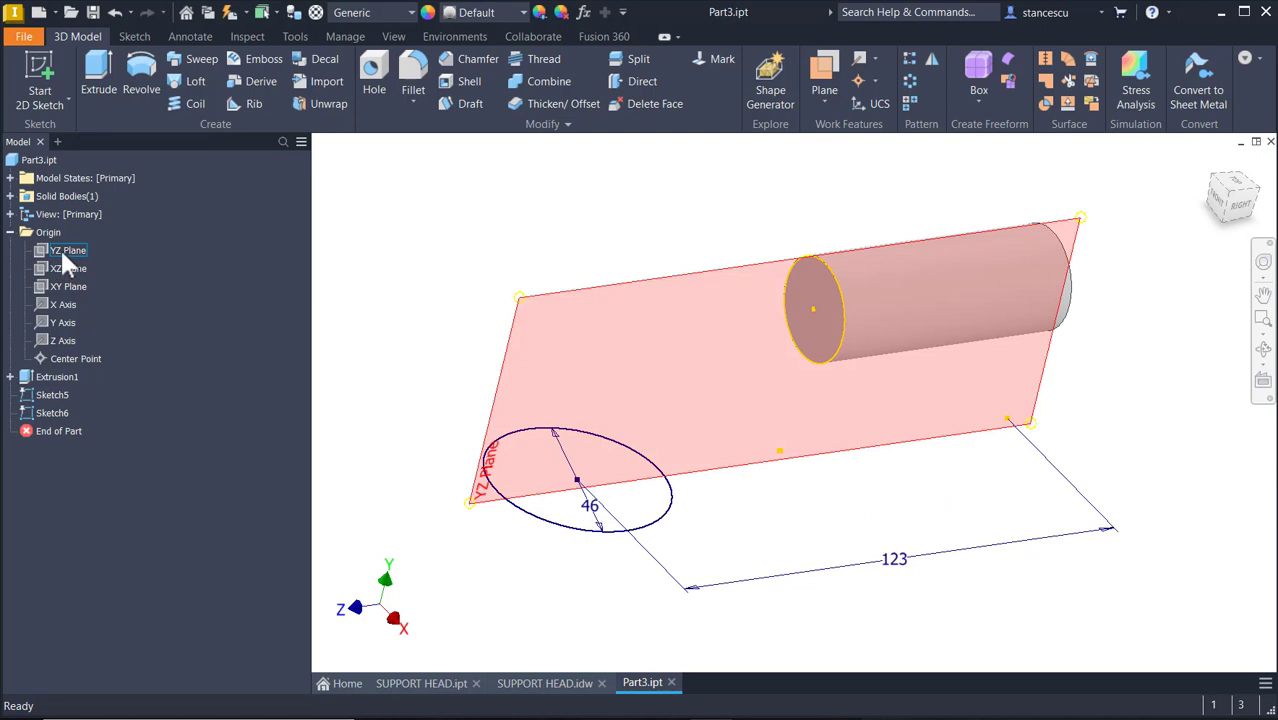
pyautogui.click(63, 252)
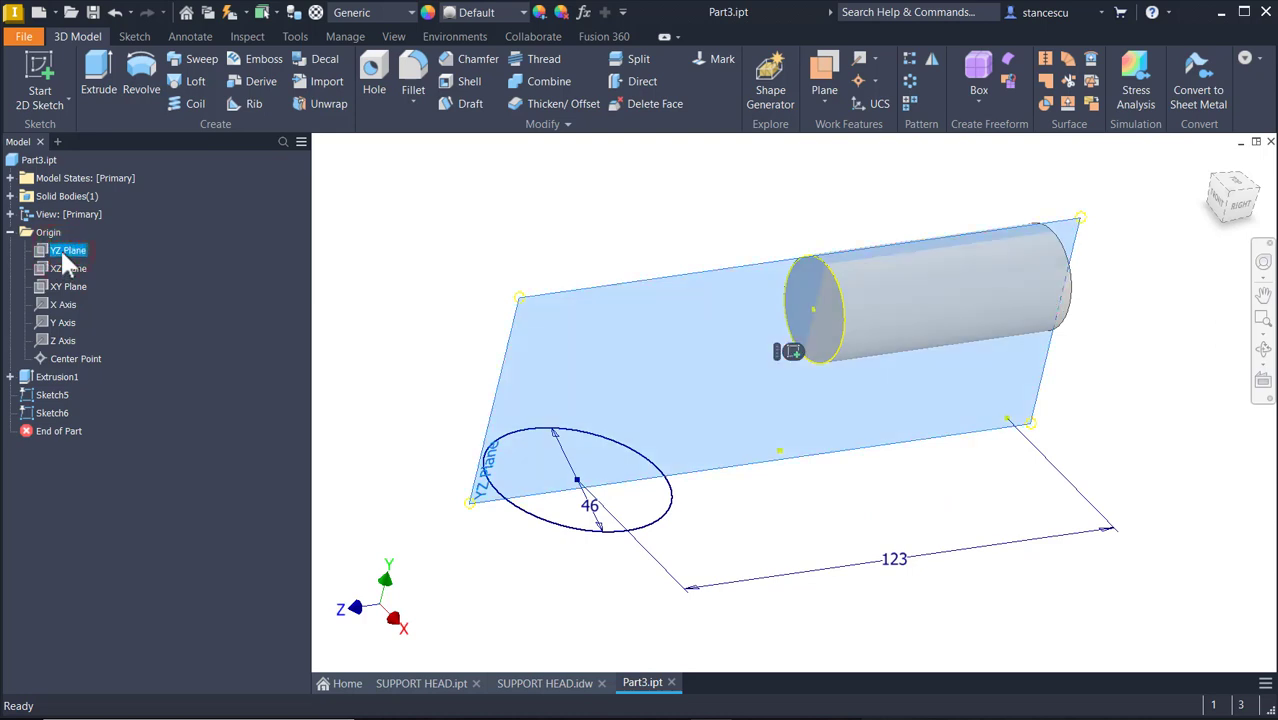
pyautogui.click(795, 357)
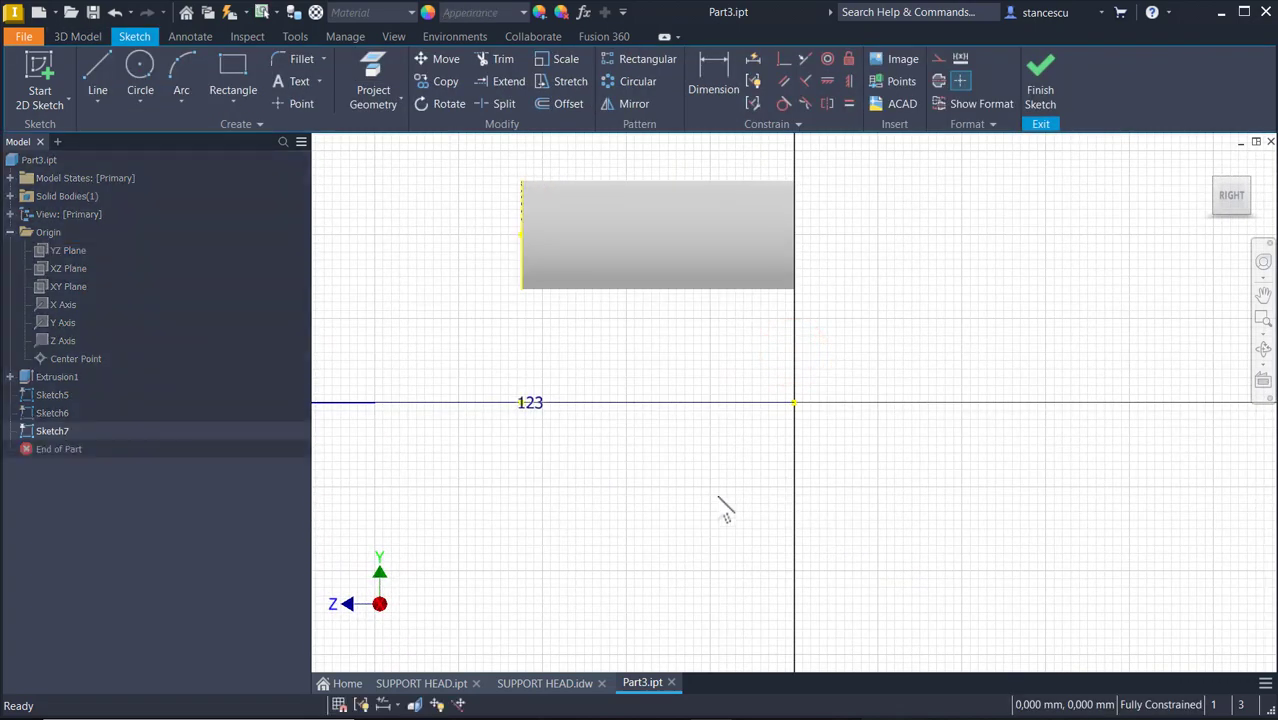
pyautogui.press('F5')
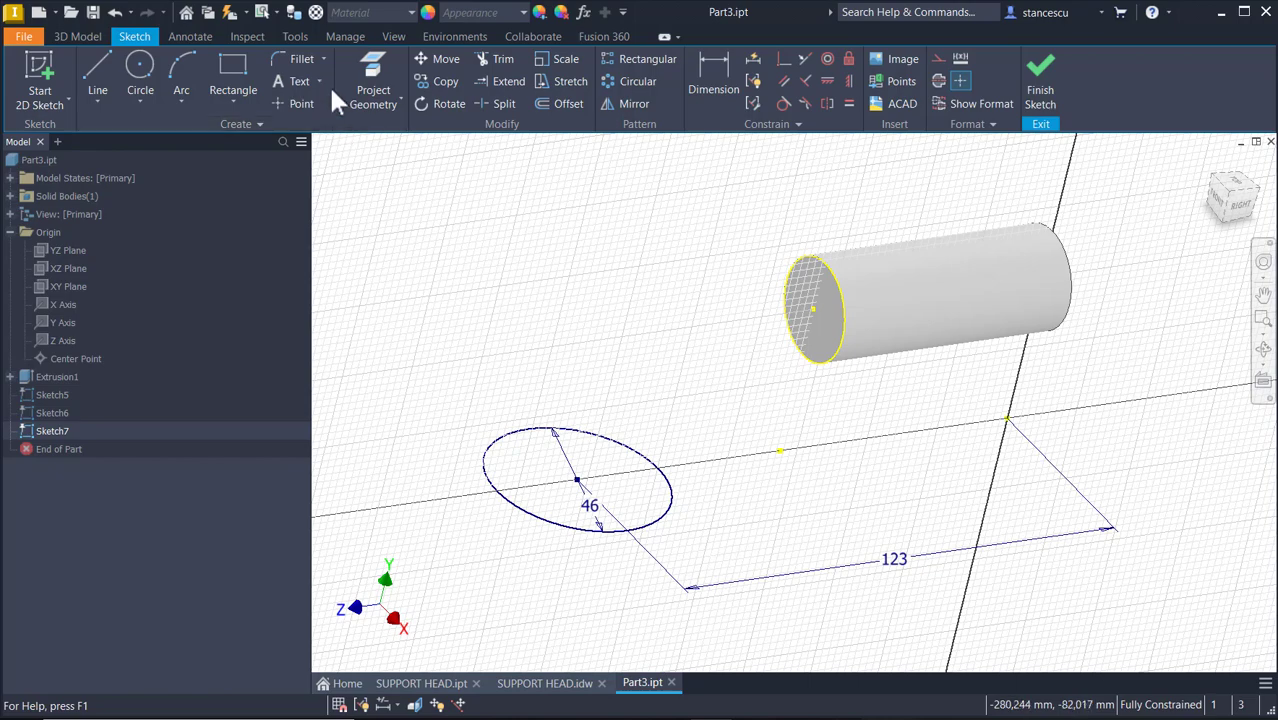
pyautogui.click(362, 78)
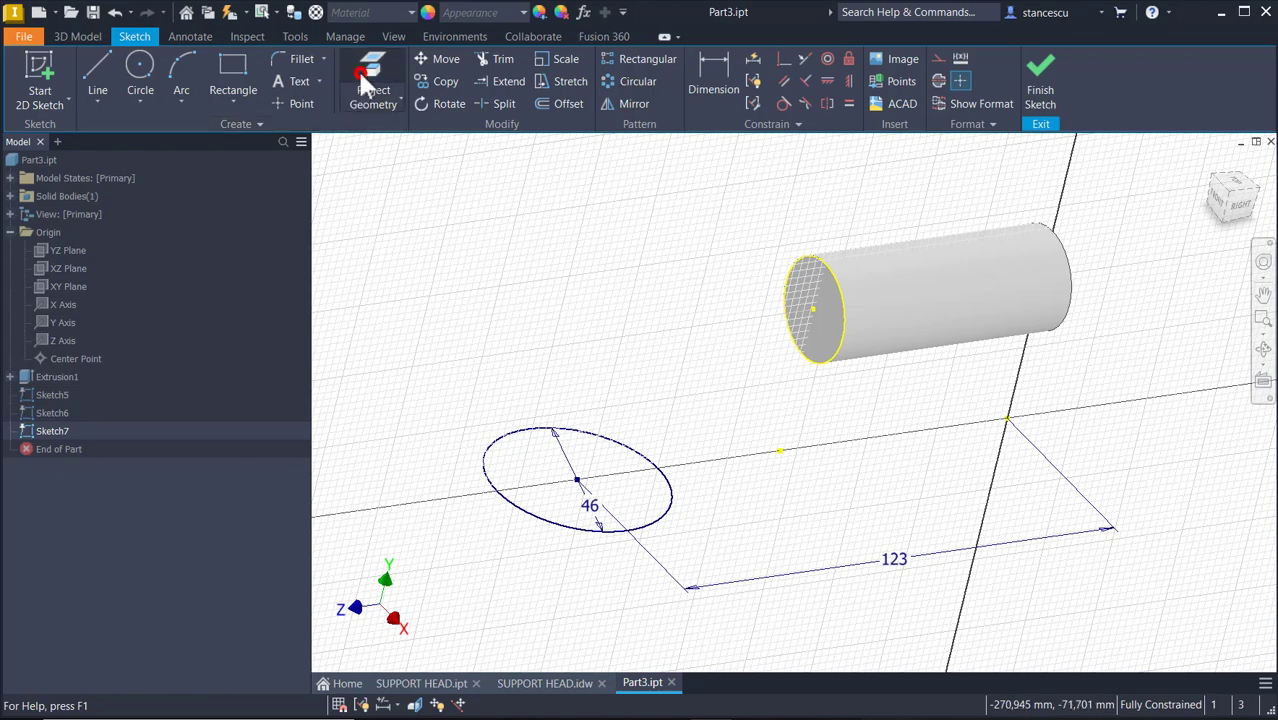
pyautogui.click(578, 481)
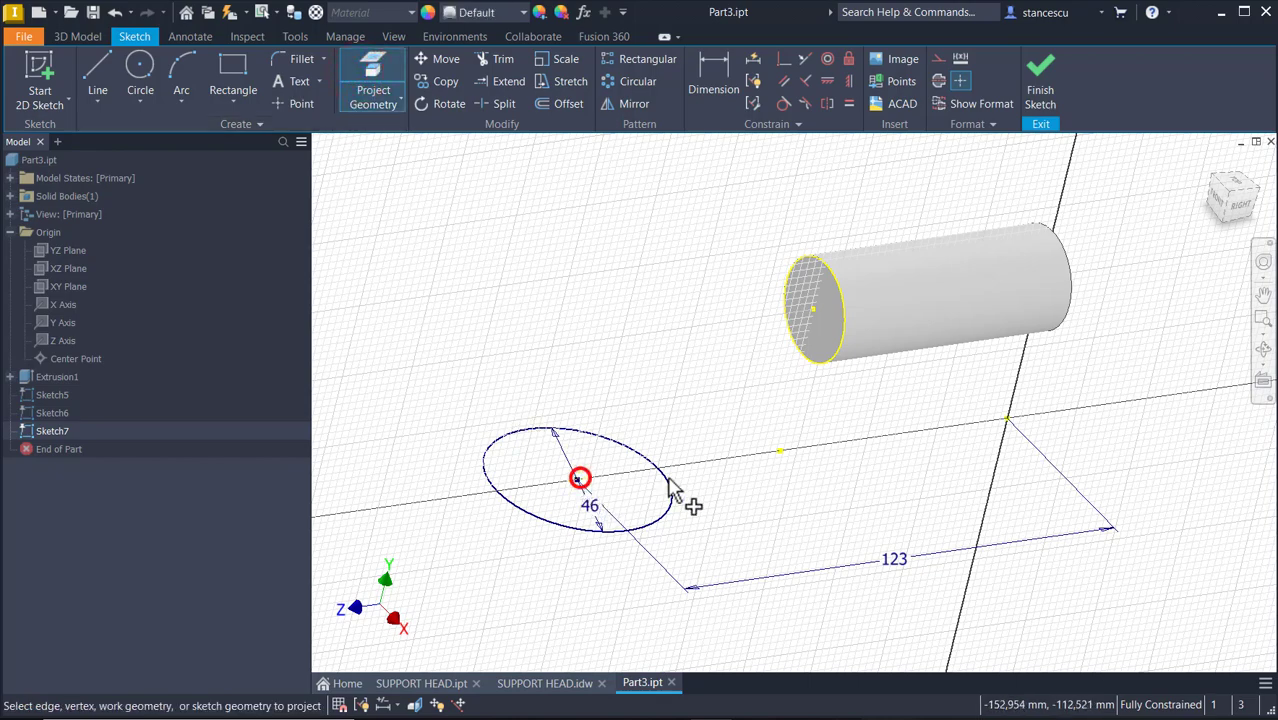
pyautogui.click(813, 309)
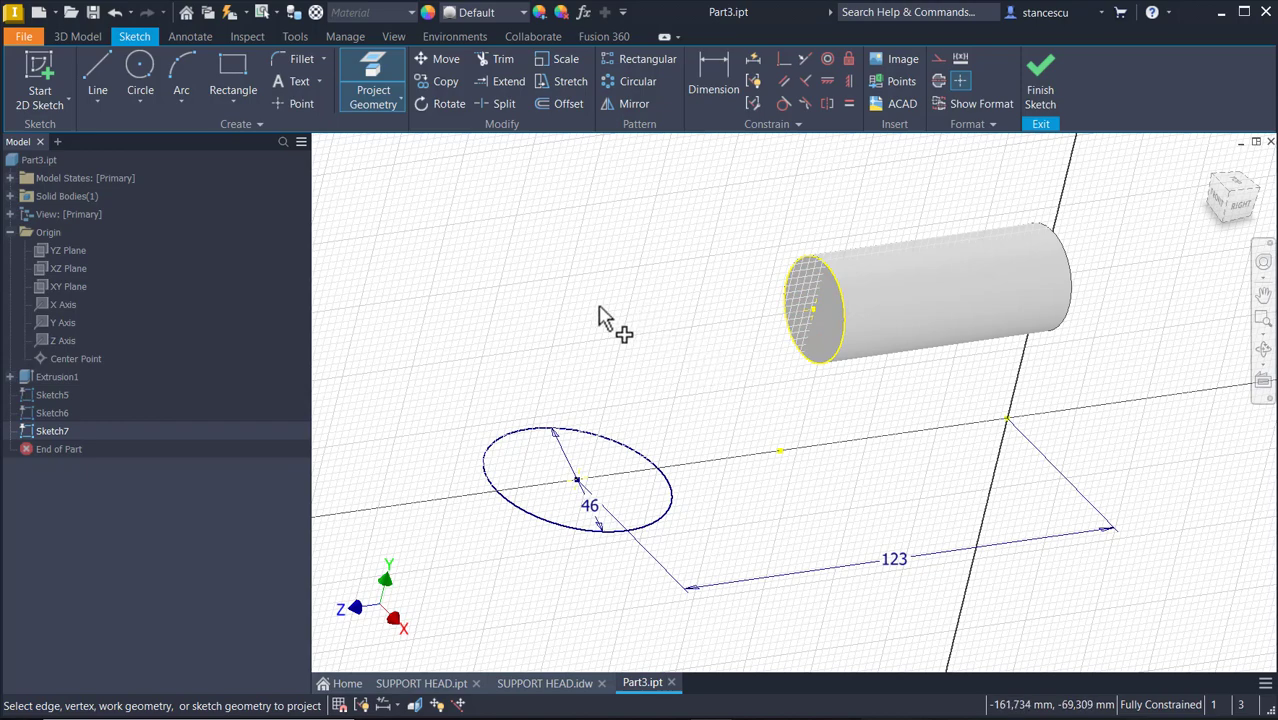
# Step: Draw a vertical line about 29 mm up from the circle's centre and a horizontal line about 16 mm outward from the cylinder face's centre
pyautogui.click(98, 79)
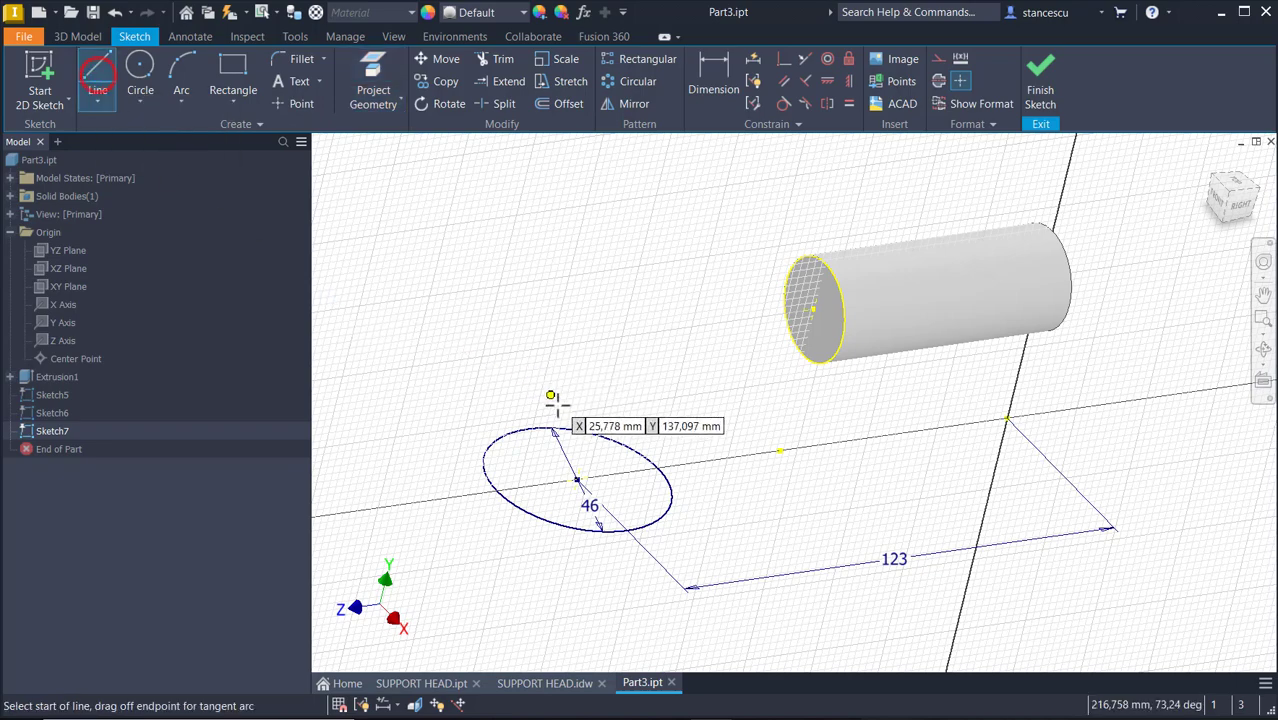
pyautogui.click(577, 481)
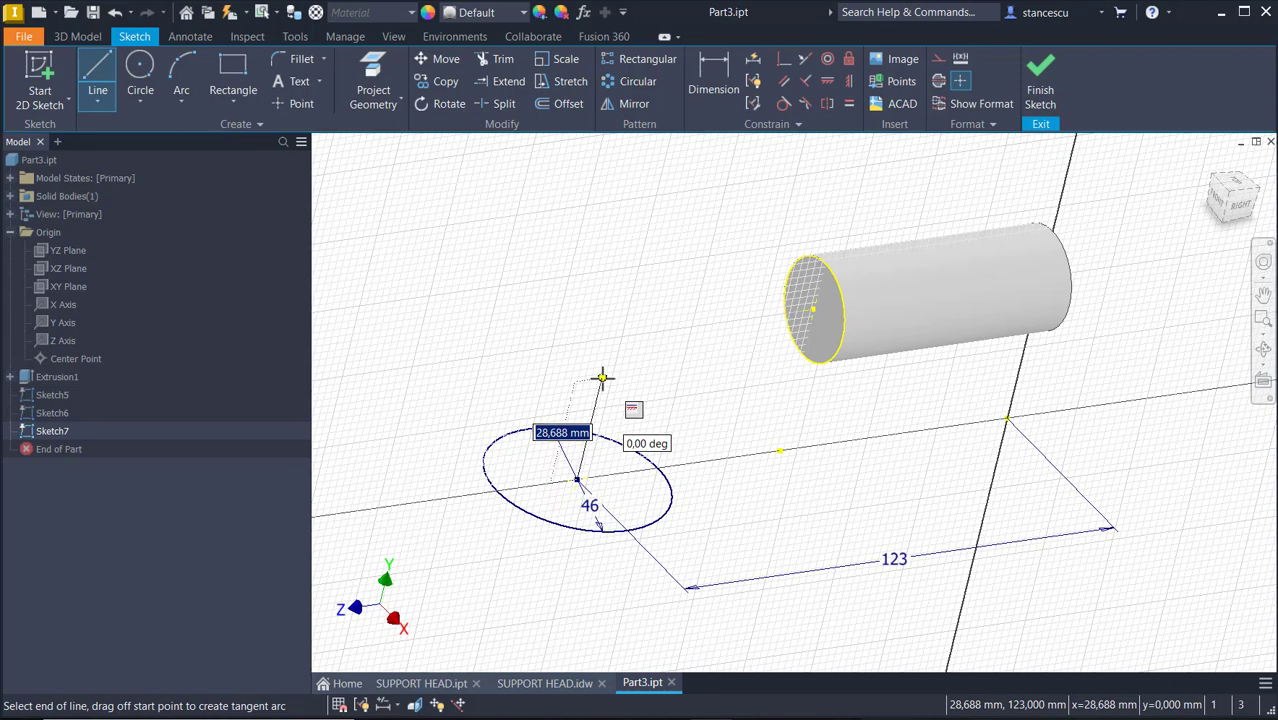
pyautogui.click(601, 376)
pyautogui.press('Escape')
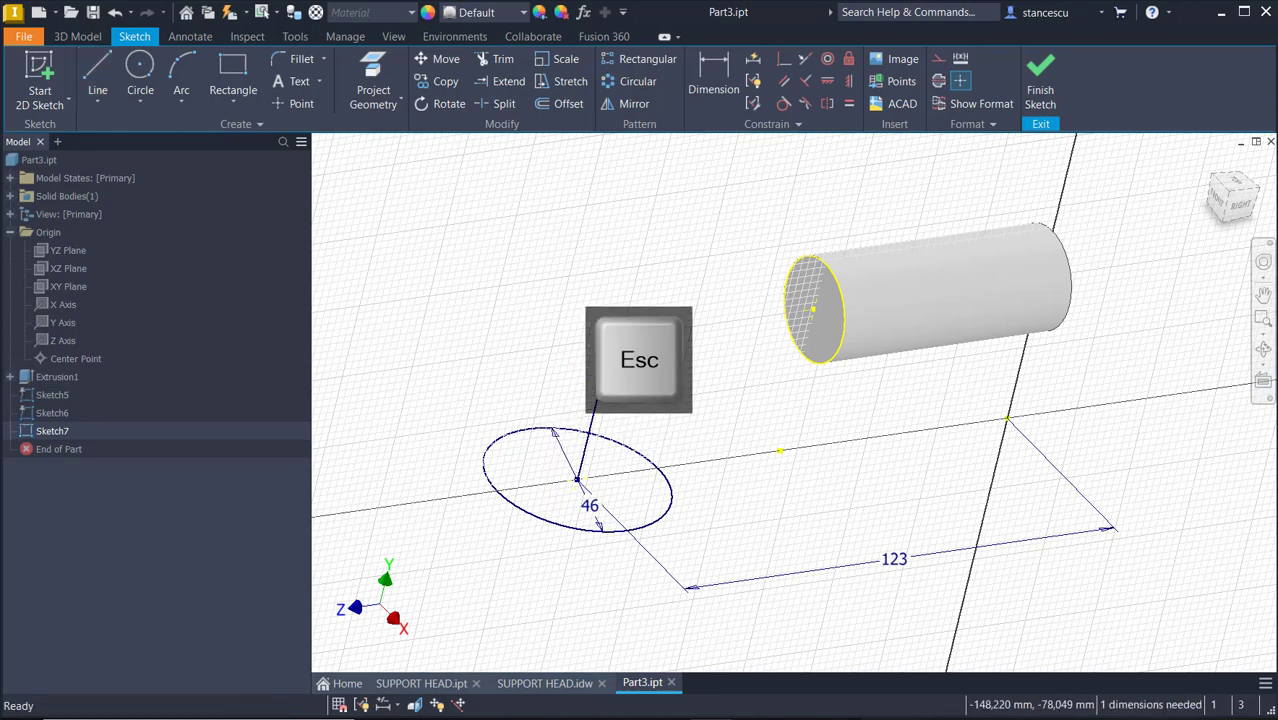
pyautogui.press('l')
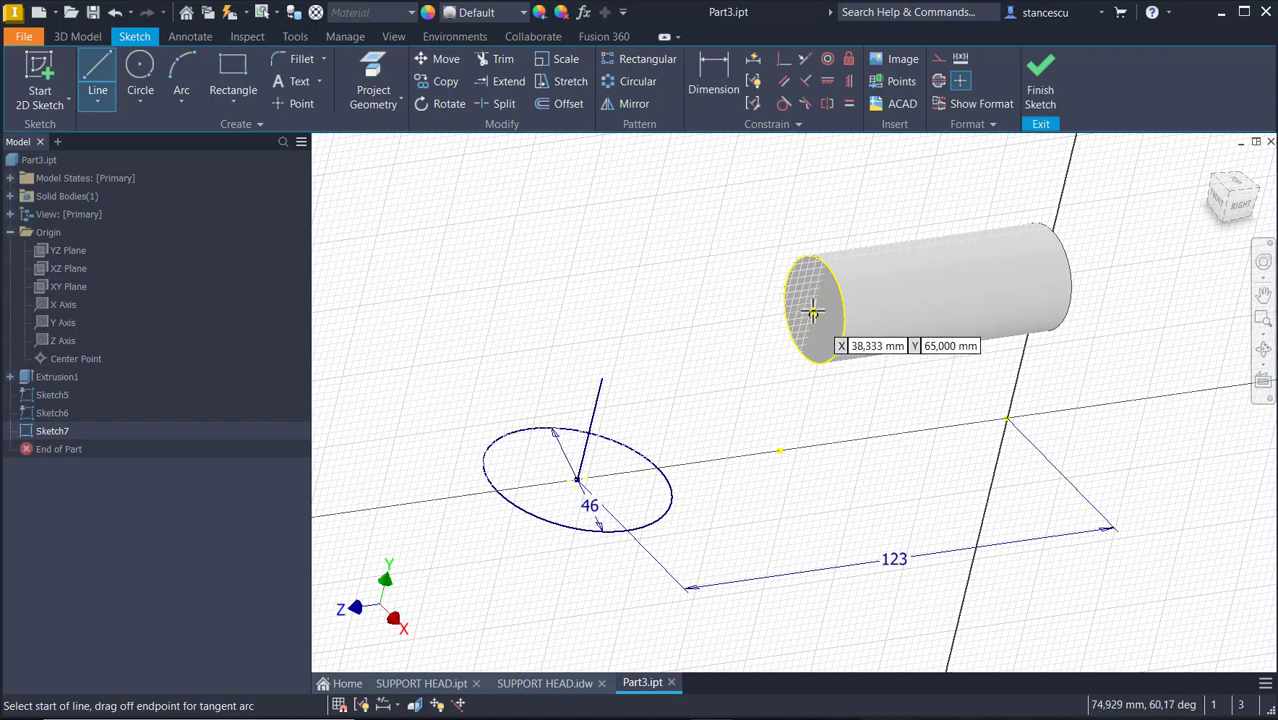
pyautogui.click(814, 309)
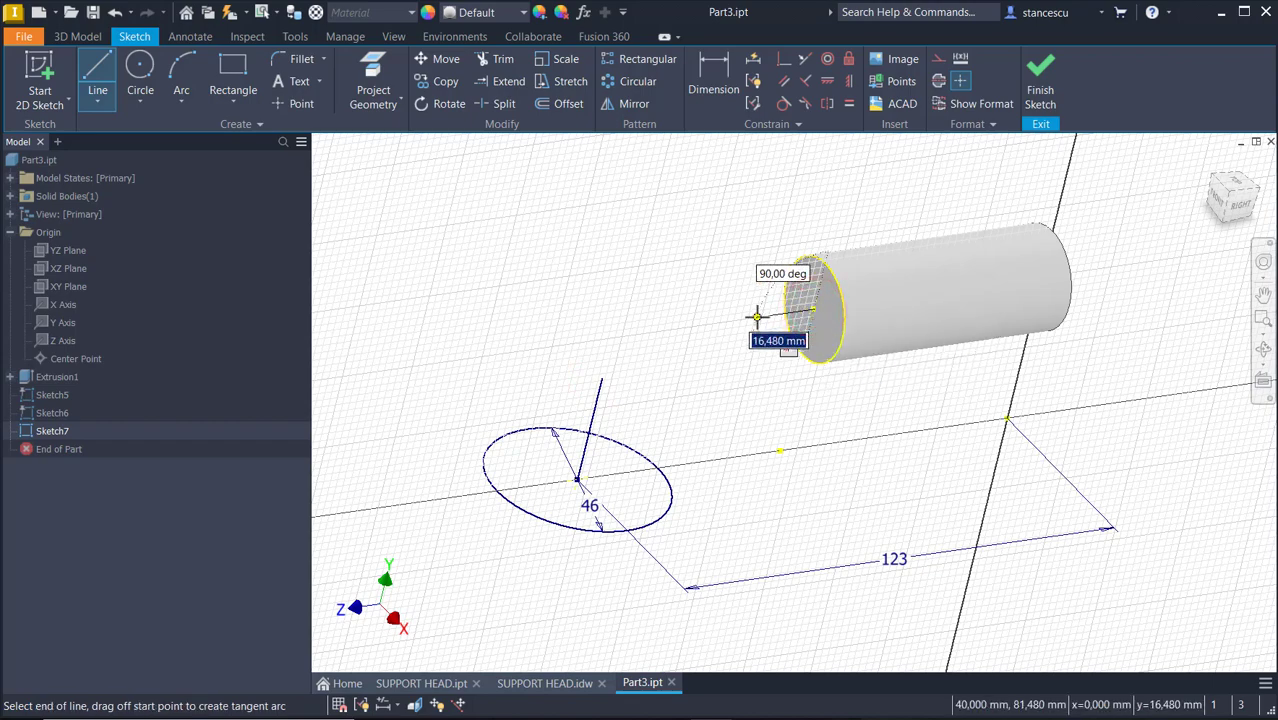
pyautogui.click(757, 317)
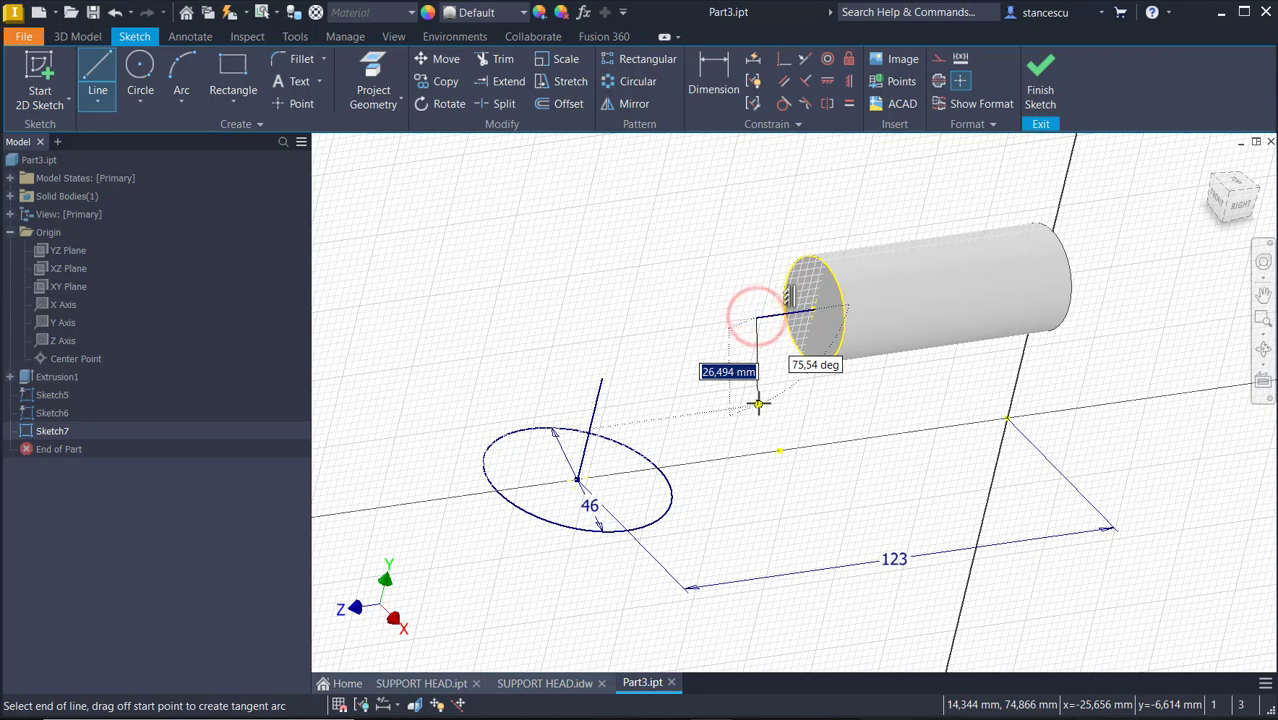
pyautogui.press('Escape')
# Step: Convert the vertical and horizontal guide lines to construction geometry
pyautogui.moveTo(776, 260)
pyautogui.mouseDown()
pyautogui.moveTo(762, 385)
pyautogui.moveTo(530, 418)
pyautogui.mouseUp()
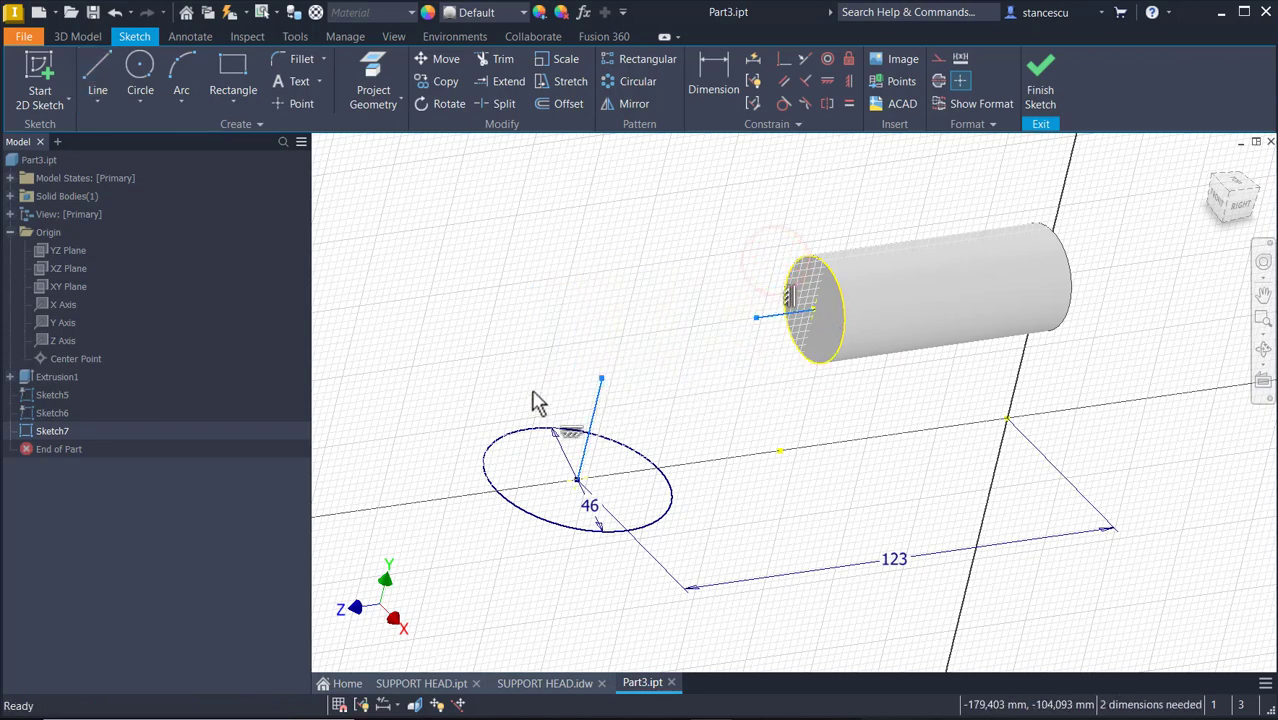
pyautogui.click(940, 58)
pyautogui.click(736, 237)
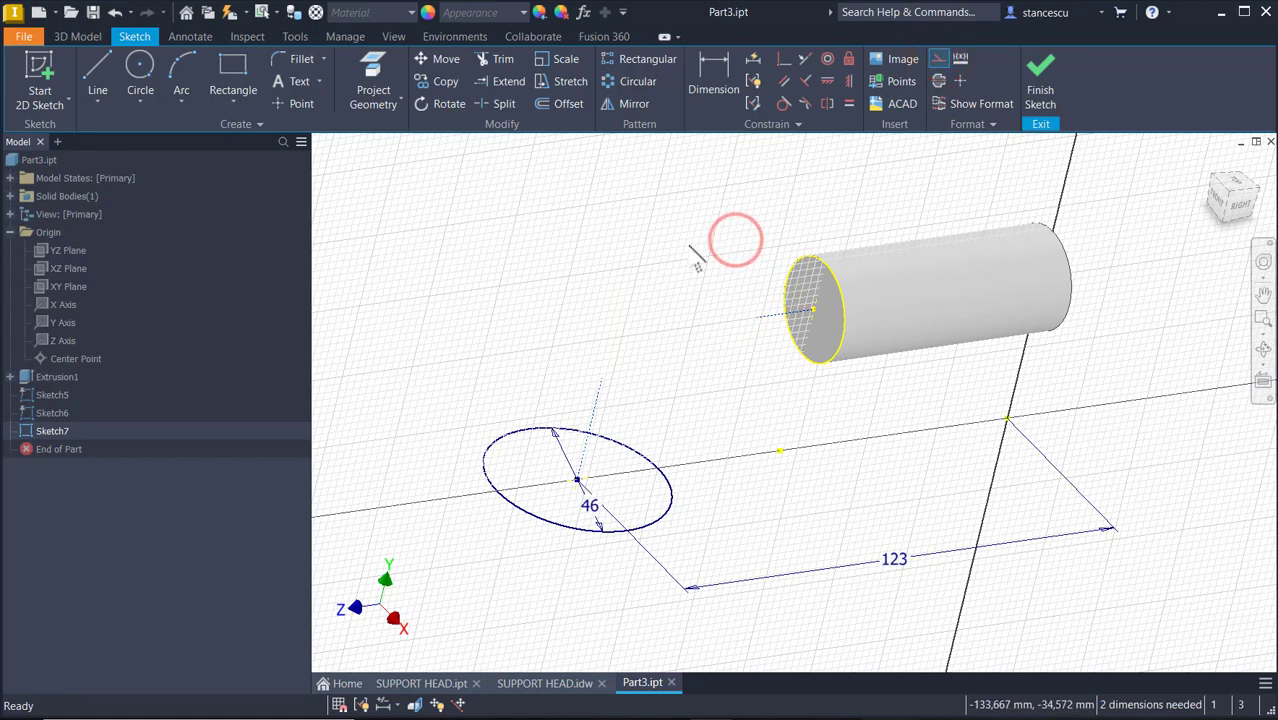
# Step: Draw an interpolation spline from the 46 mm circle's centre to the centre of the cylinder's front face
pyautogui.click(99, 96)
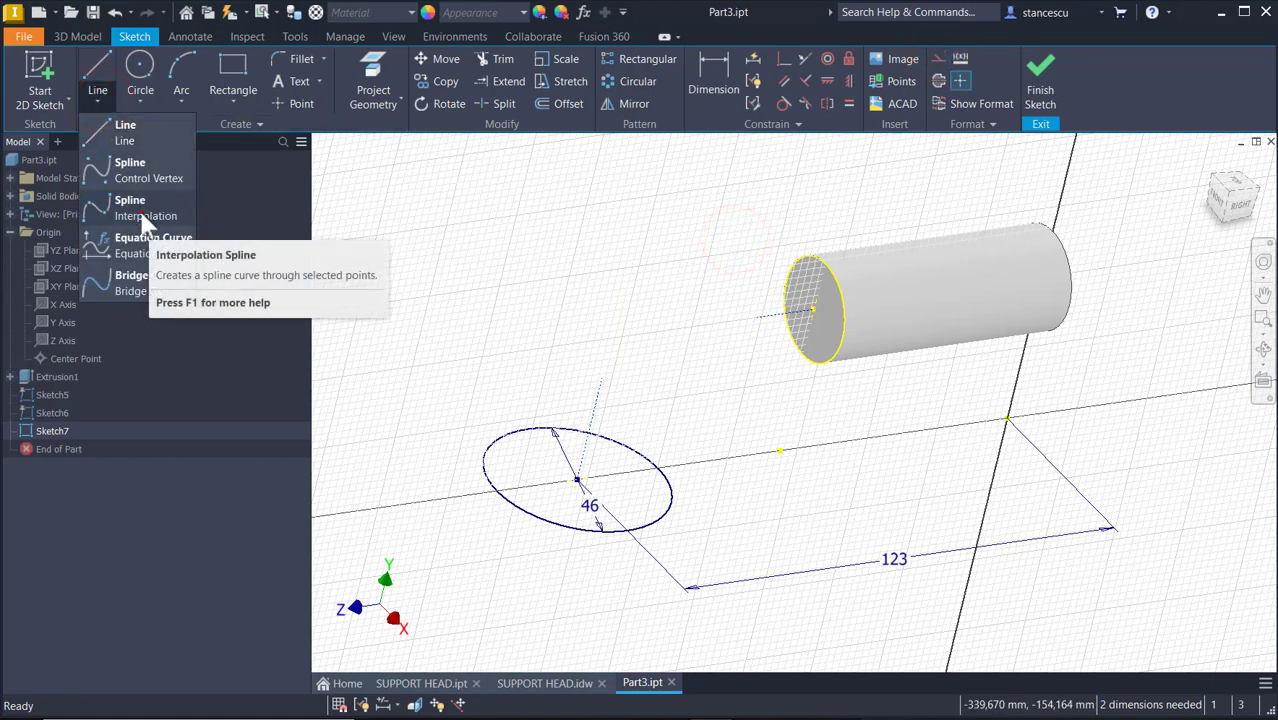
pyautogui.click(141, 210)
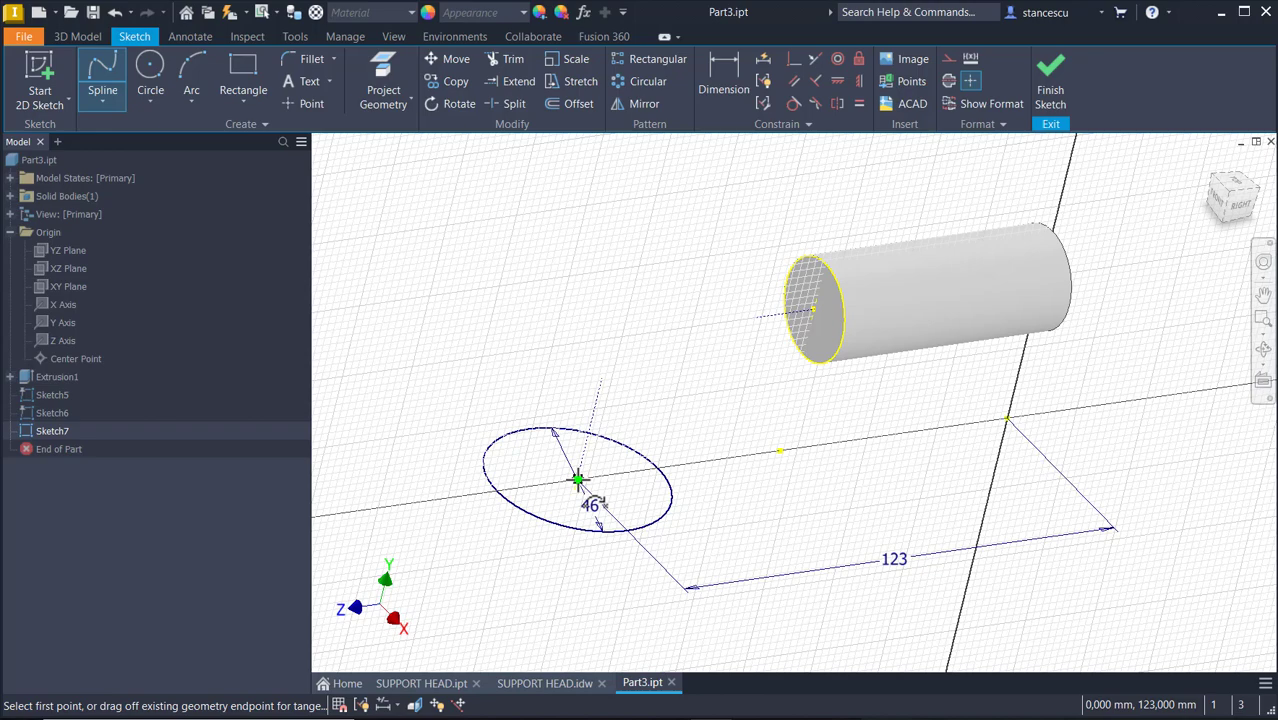
pyautogui.click(578, 480)
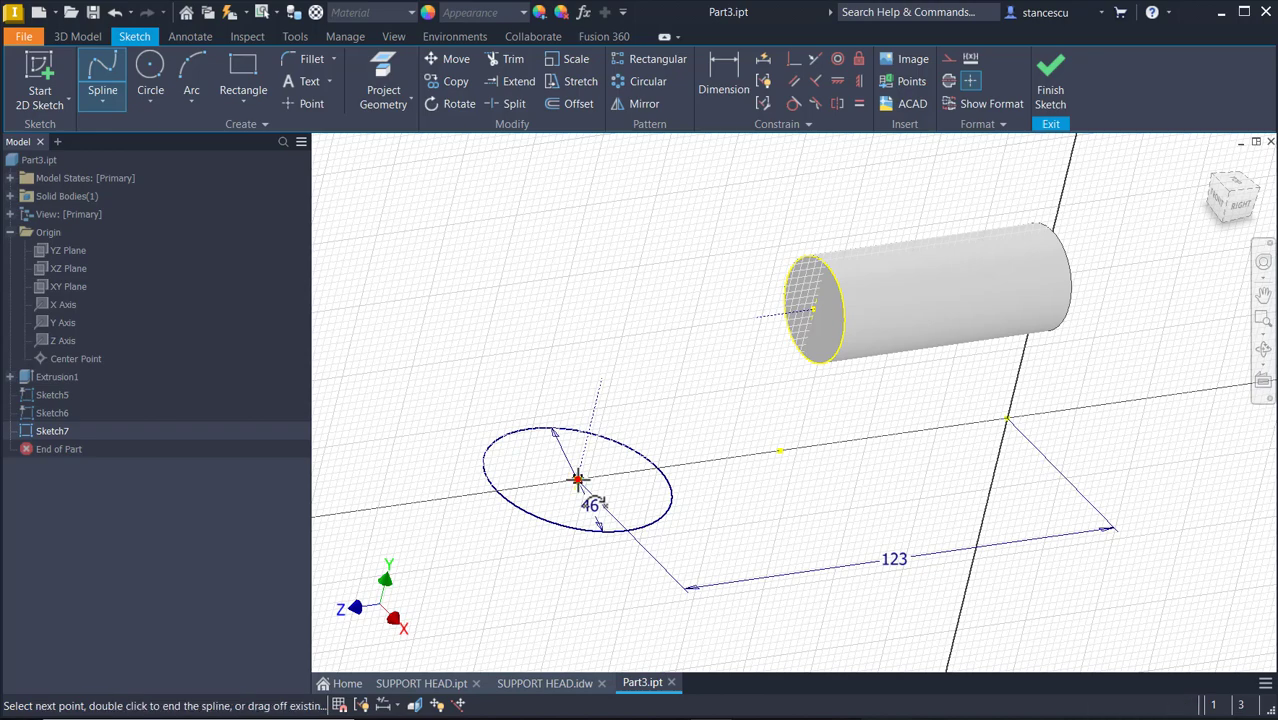
pyautogui.click(815, 310)
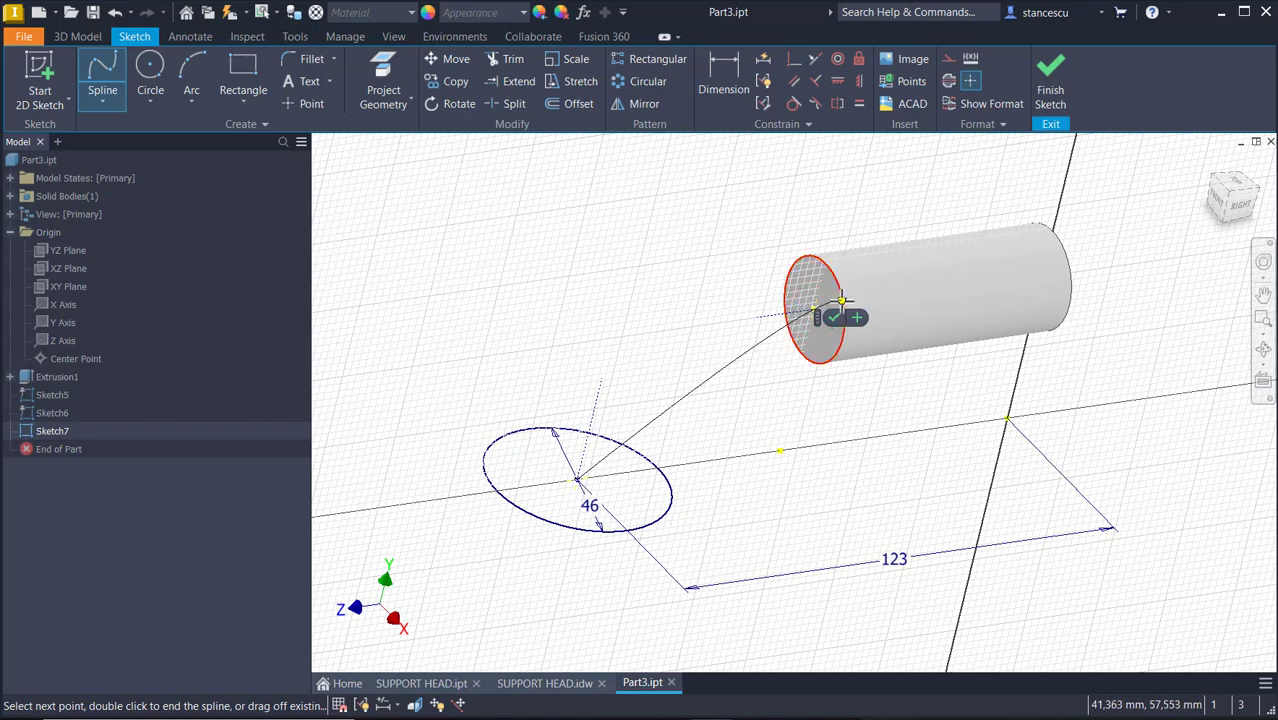
pyautogui.click(834, 318)
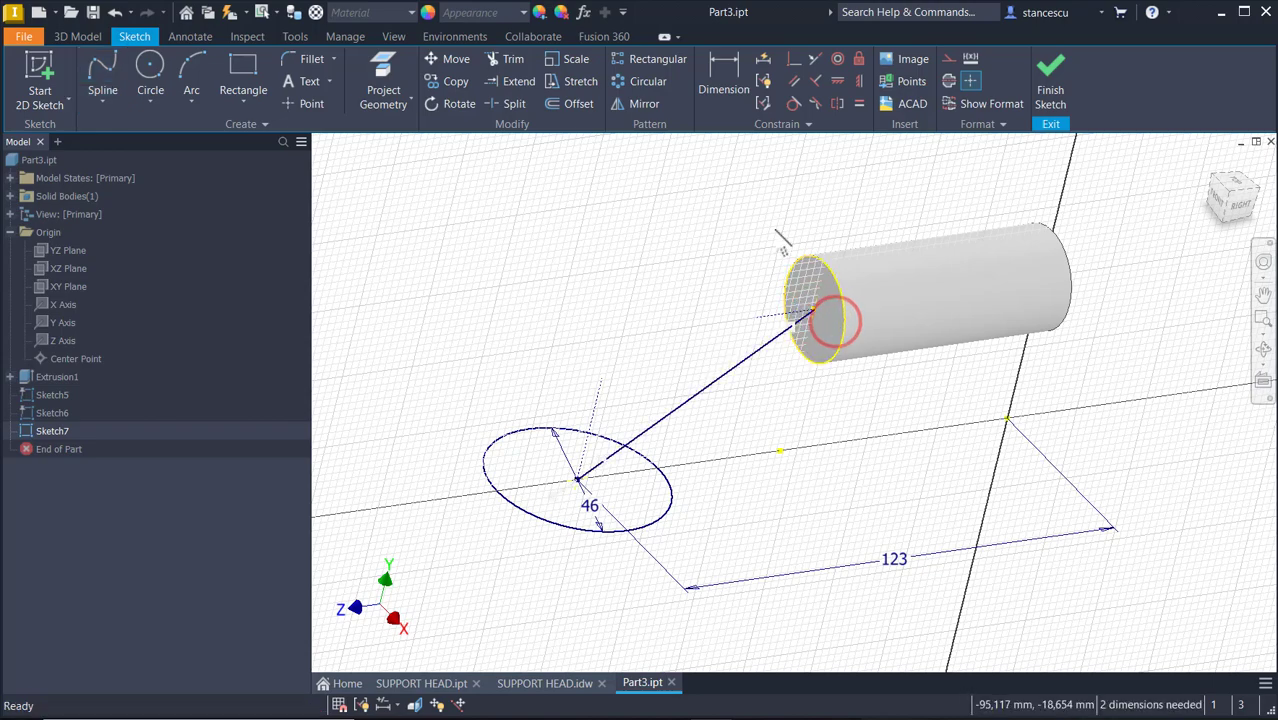
# Step: Make the spline tangent to the horizontal and vertical construction lines at its ends, and finish the sketch
pyautogui.click(791, 103)
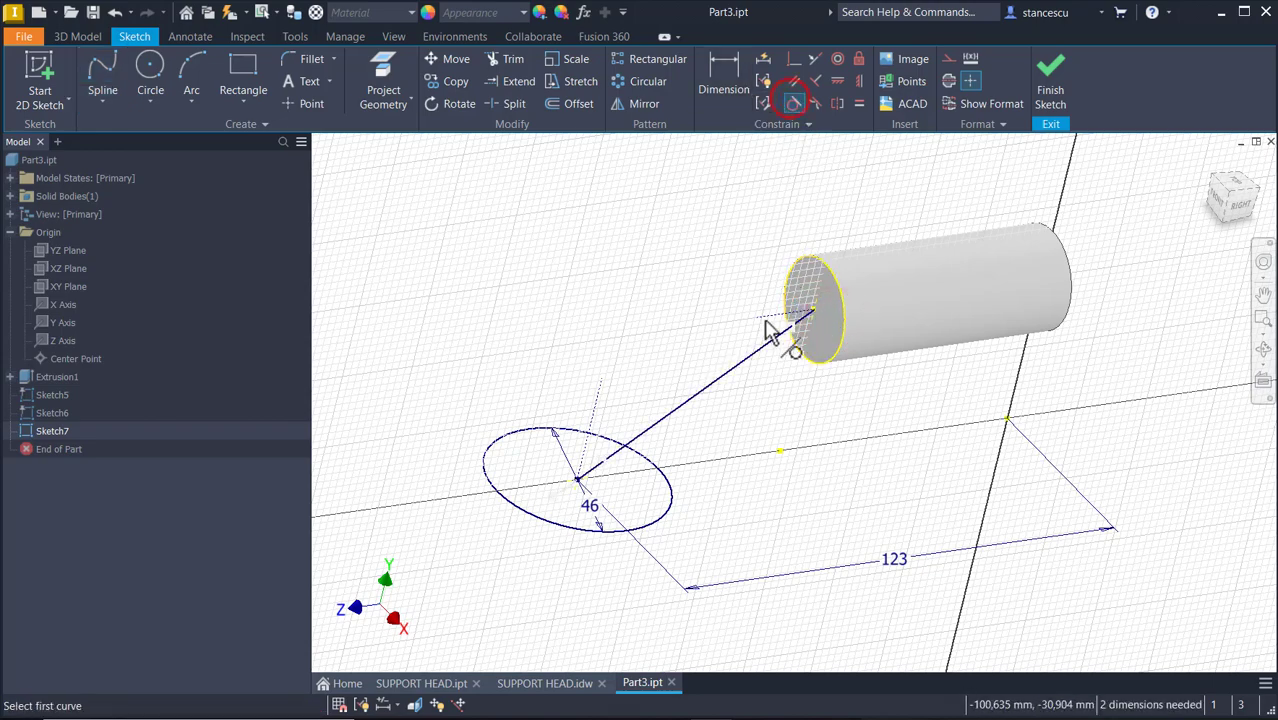
pyautogui.click(763, 348)
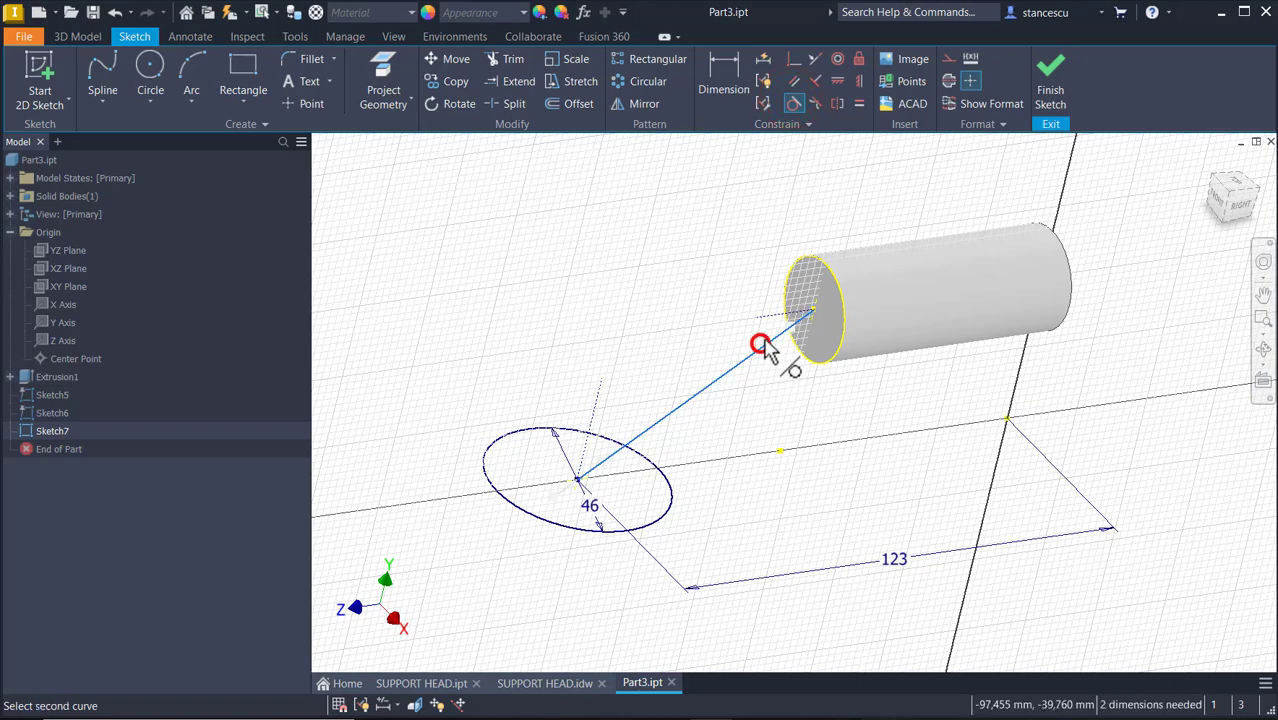
pyautogui.click(765, 318)
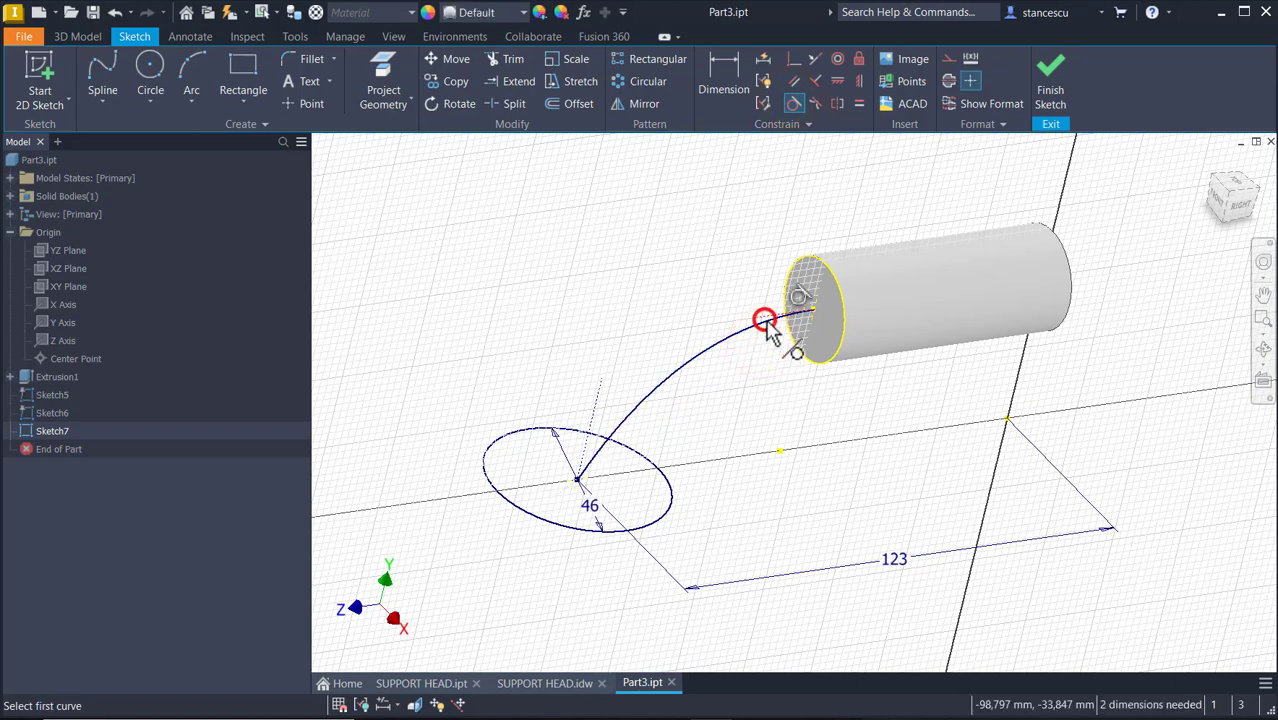
pyautogui.click(628, 422)
pyautogui.click(597, 398)
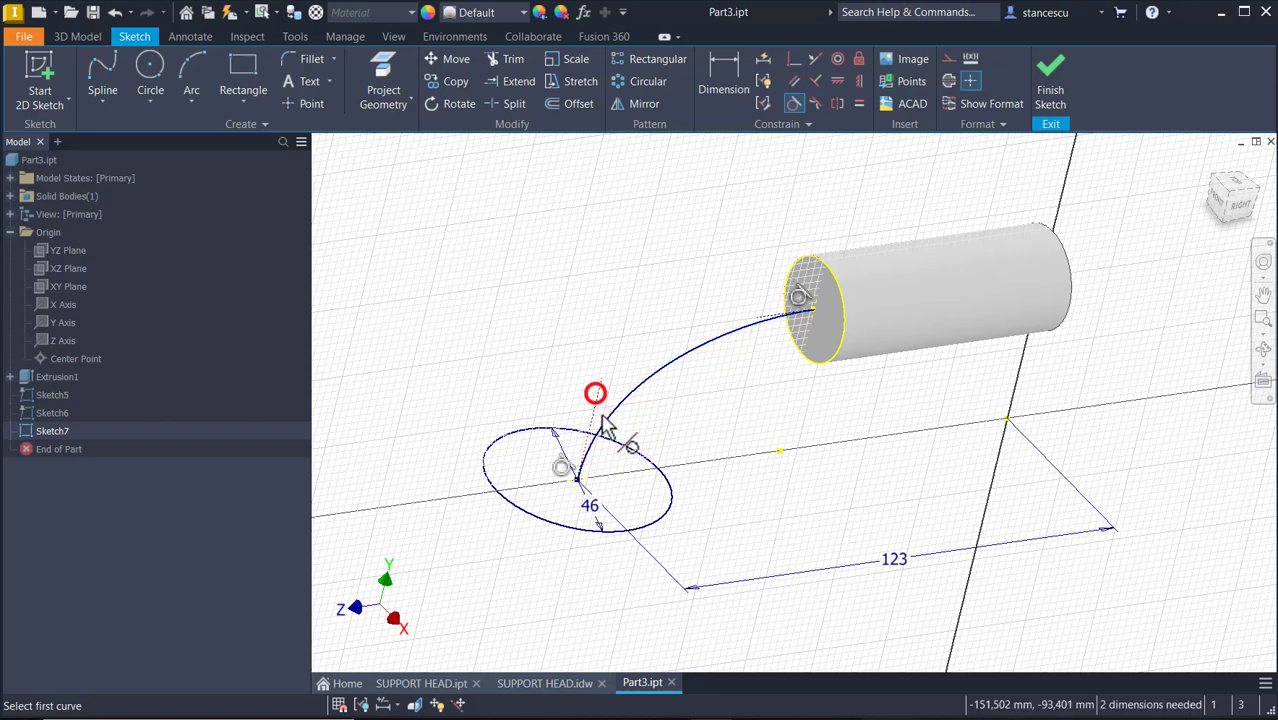
pyautogui.click(1050, 92)
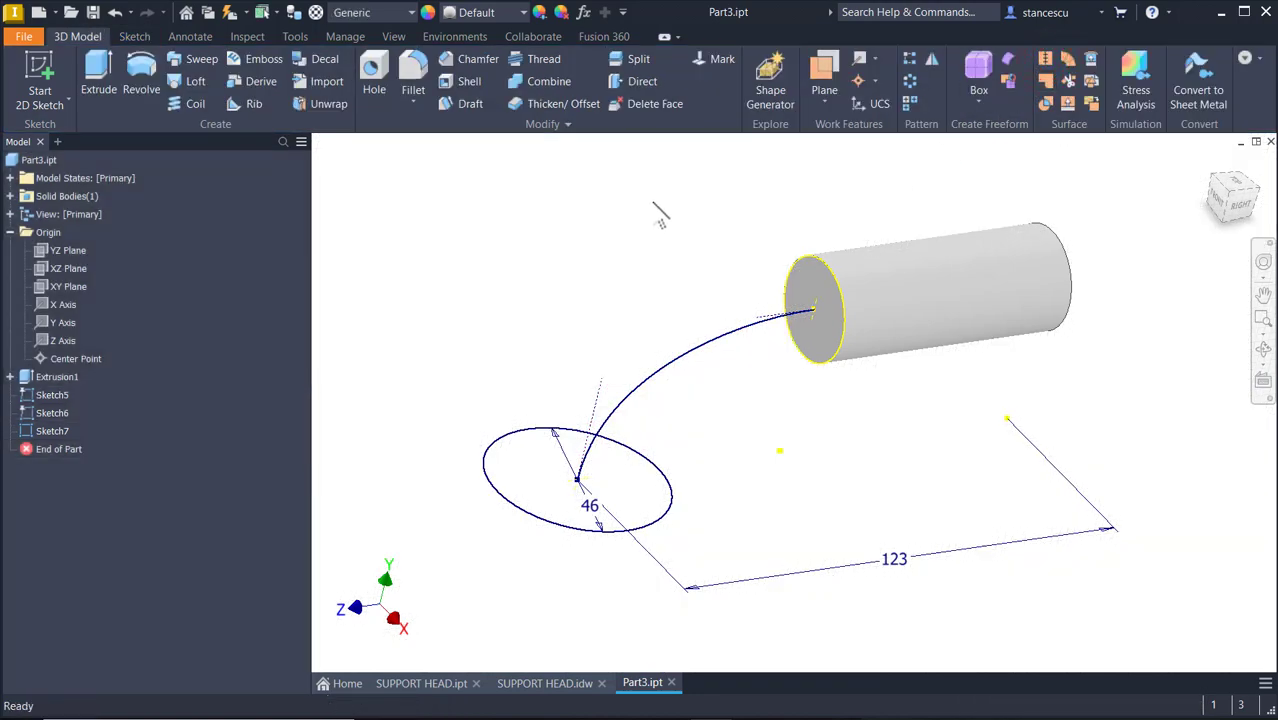
# Step: Set up a centre-line loft from the cylinder's front face edge to the 46 mm circle, using the spline as the centre line
pyautogui.keyDown('shift'); pyautogui.moveTo(588, 148); pyautogui.dragTo(748, 372, button='middle'); pyautogui.keyUp('shift')
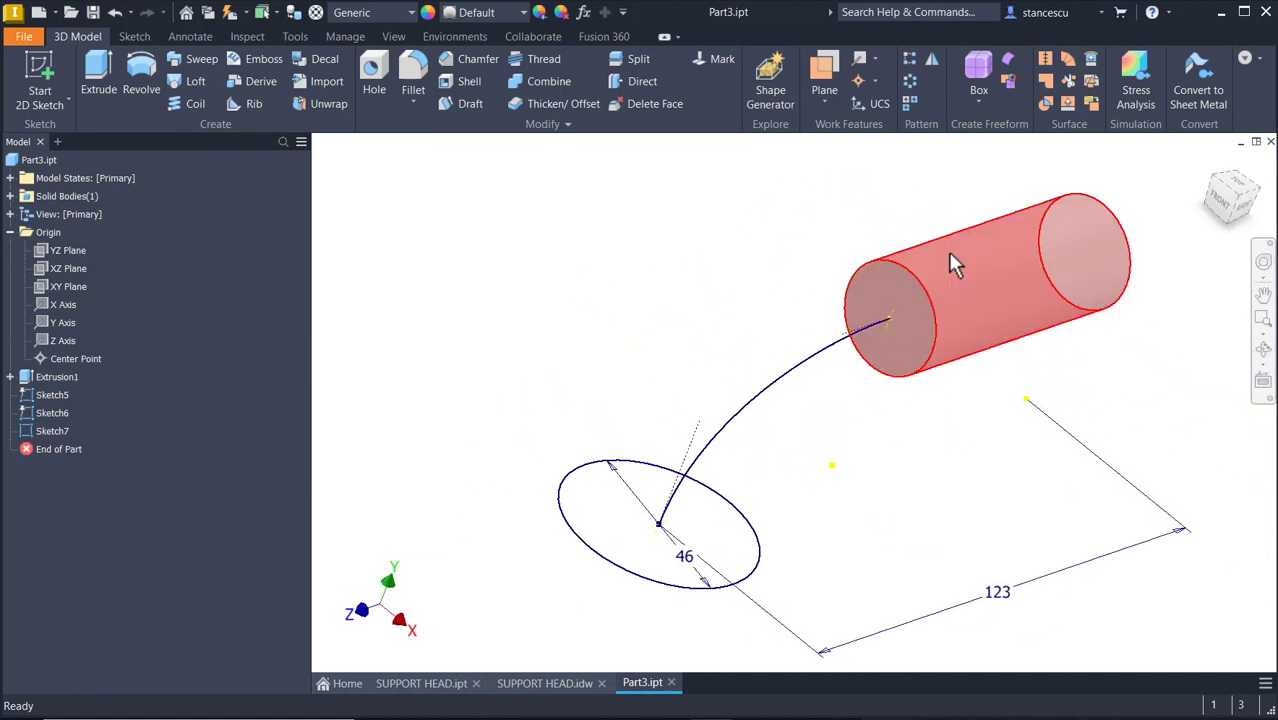
pyautogui.click(903, 297)
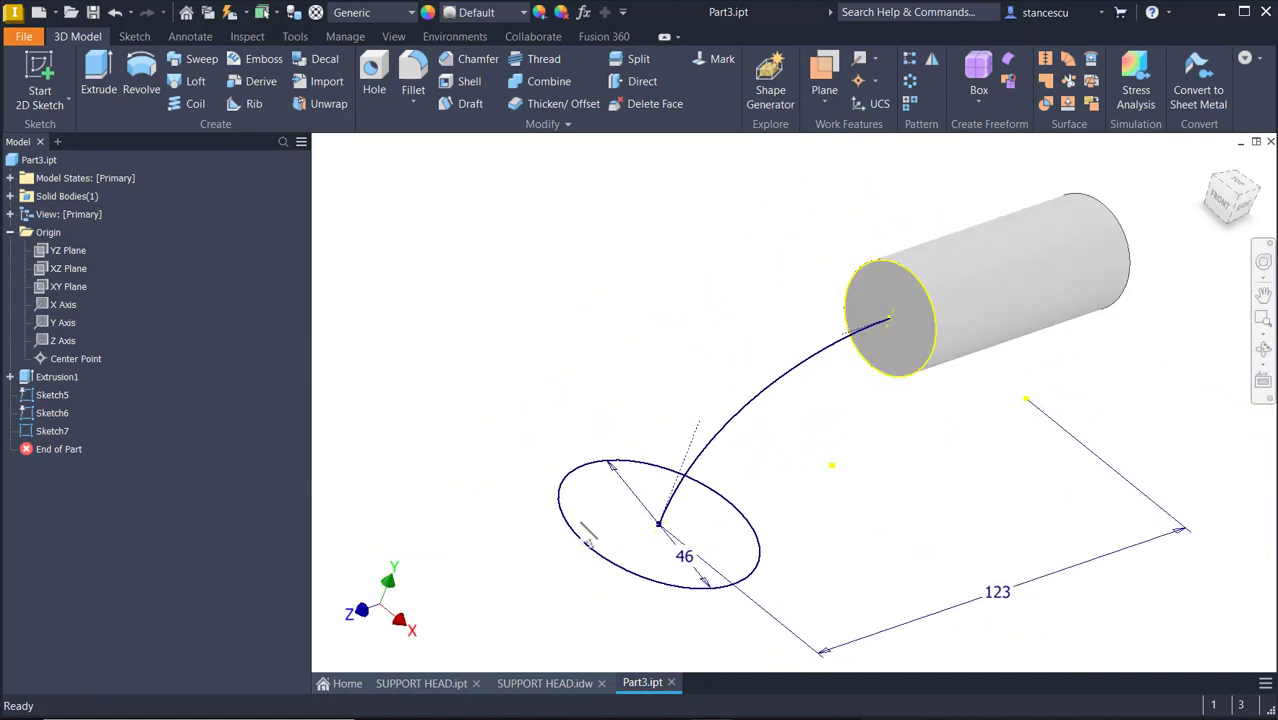
pyautogui.keyDown('shift'); pyautogui.moveTo(570, 390); pyautogui.dragTo(569, 322, button='middle'); pyautogui.keyUp('shift')
pyautogui.scroll(-2, 557, 293)
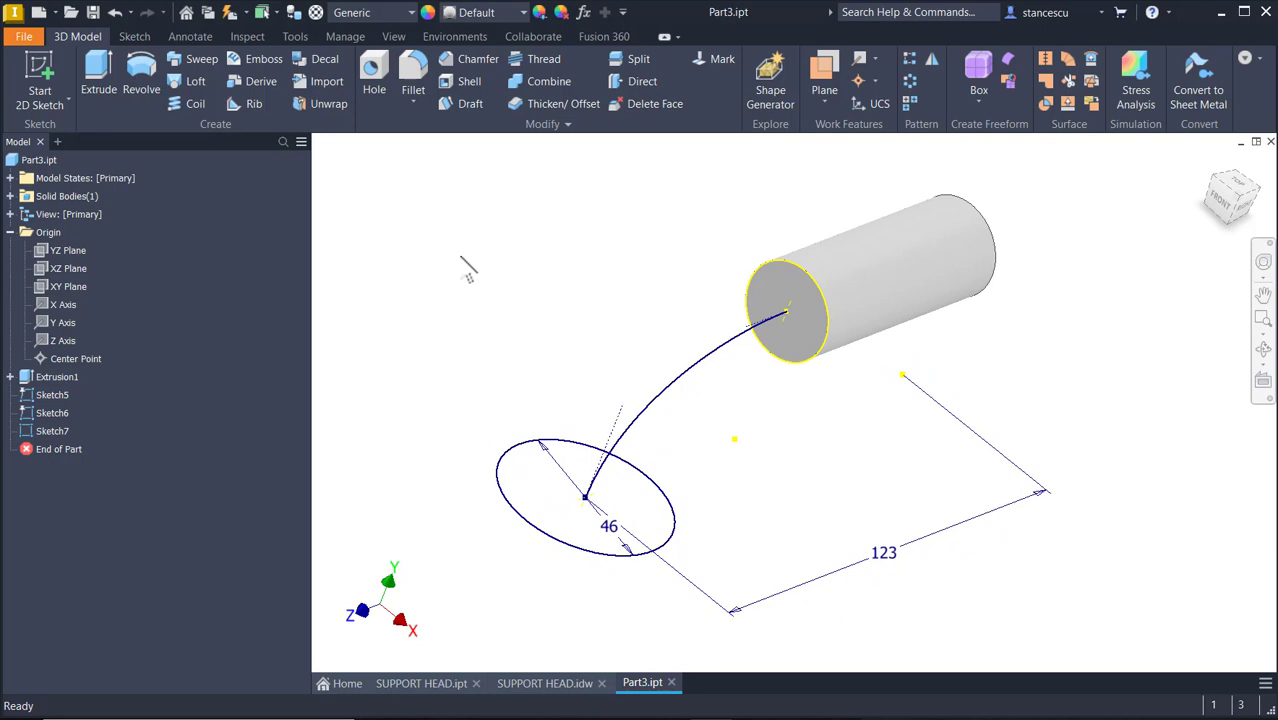
pyautogui.click(195, 82)
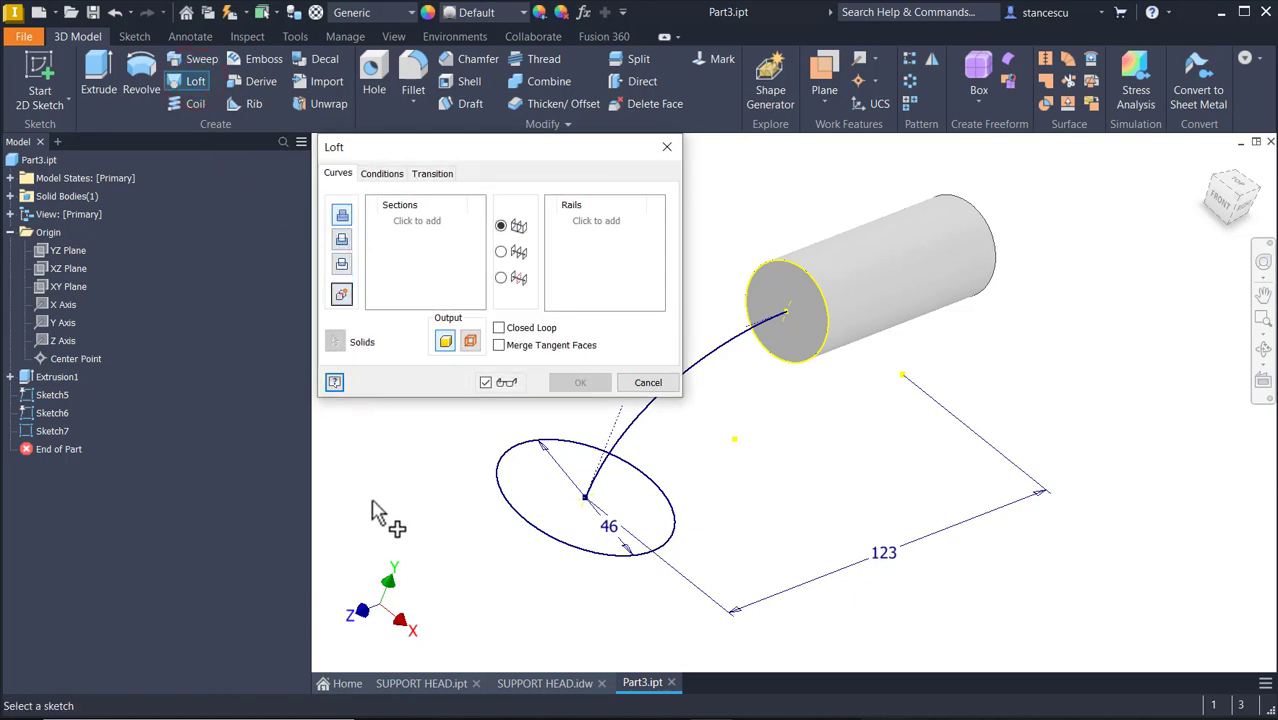
pyautogui.keyDown('shift'); pyautogui.moveTo(781, 471); pyautogui.dragTo(918, 514, button='middle'); pyautogui.keyUp('shift')
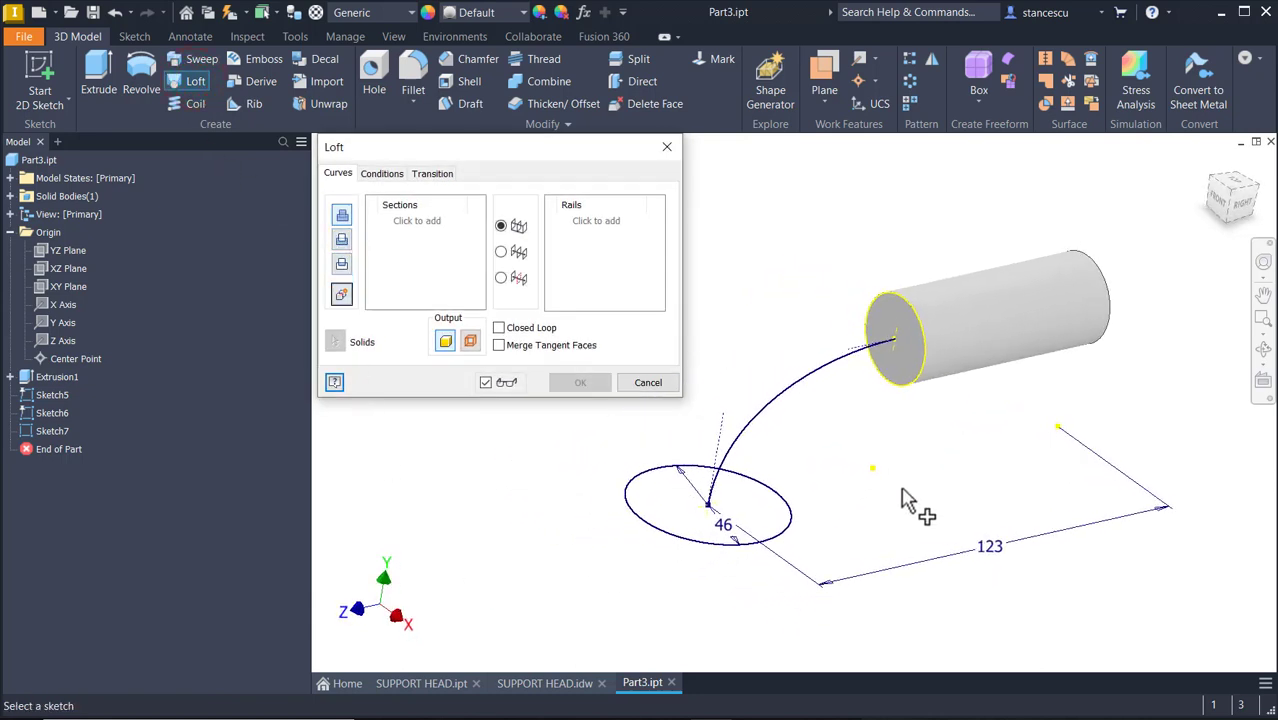
pyautogui.click(895, 390)
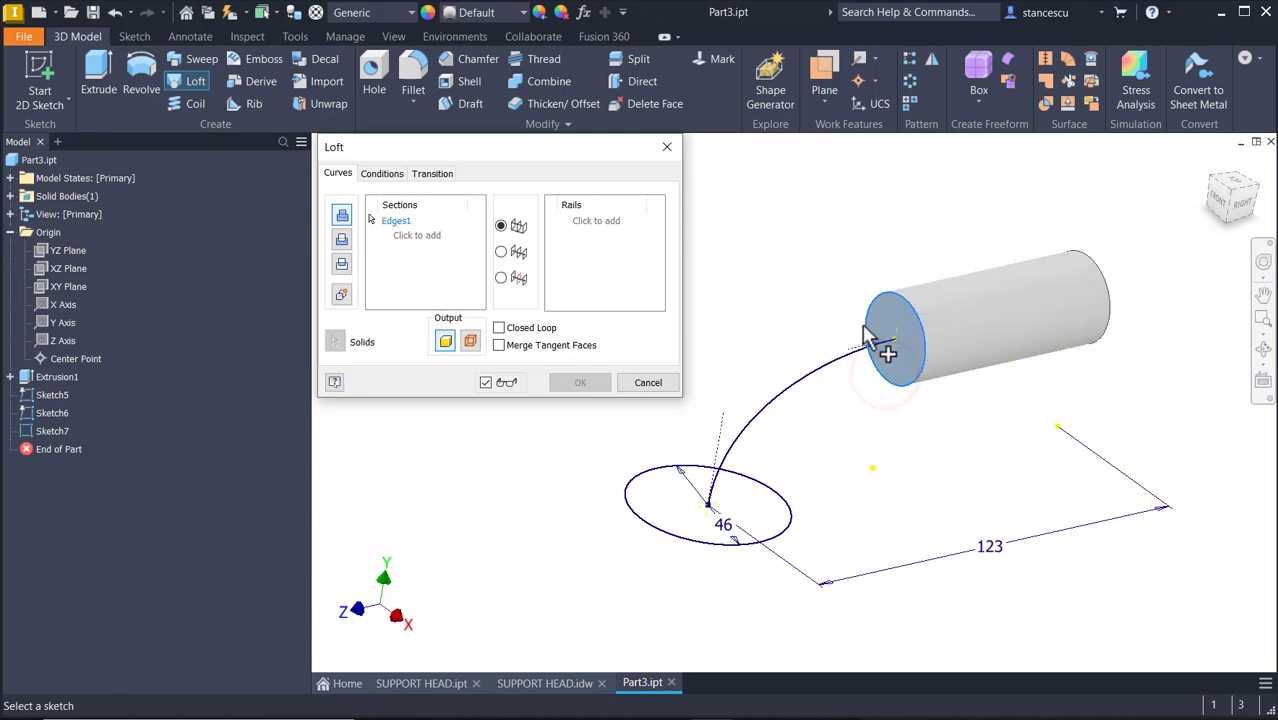
pyautogui.click(787, 508)
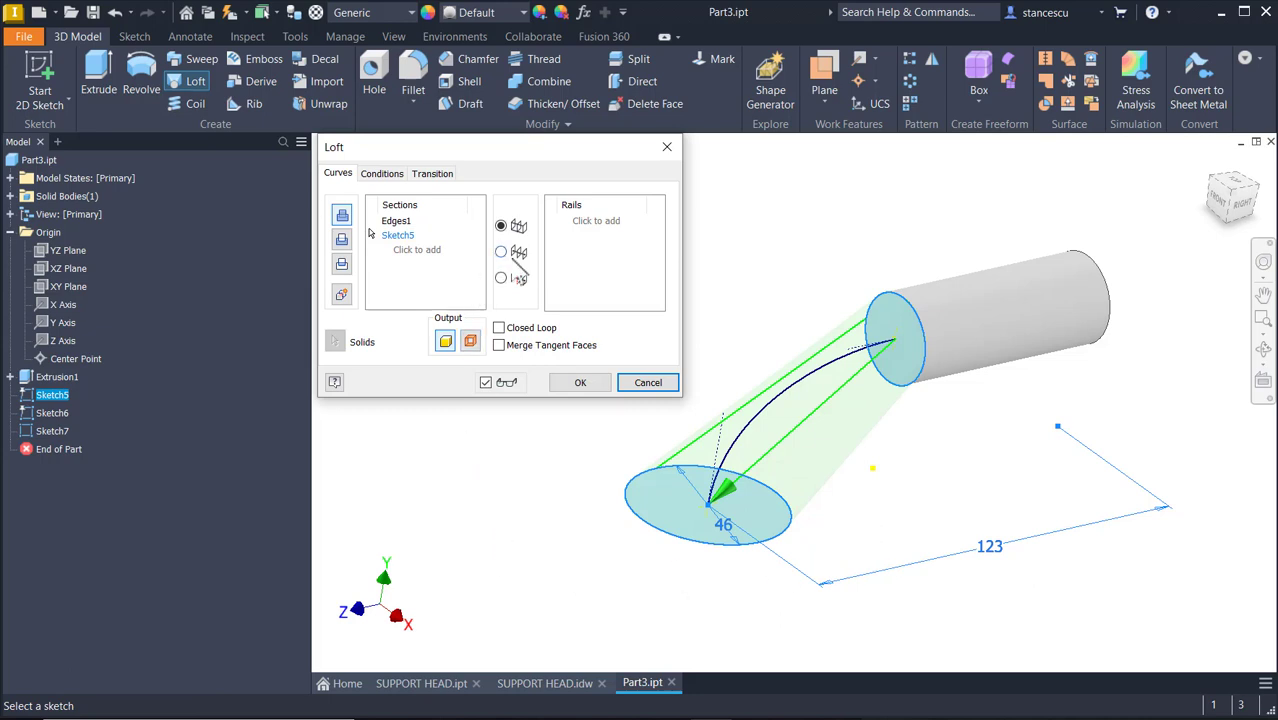
pyautogui.click(506, 252)
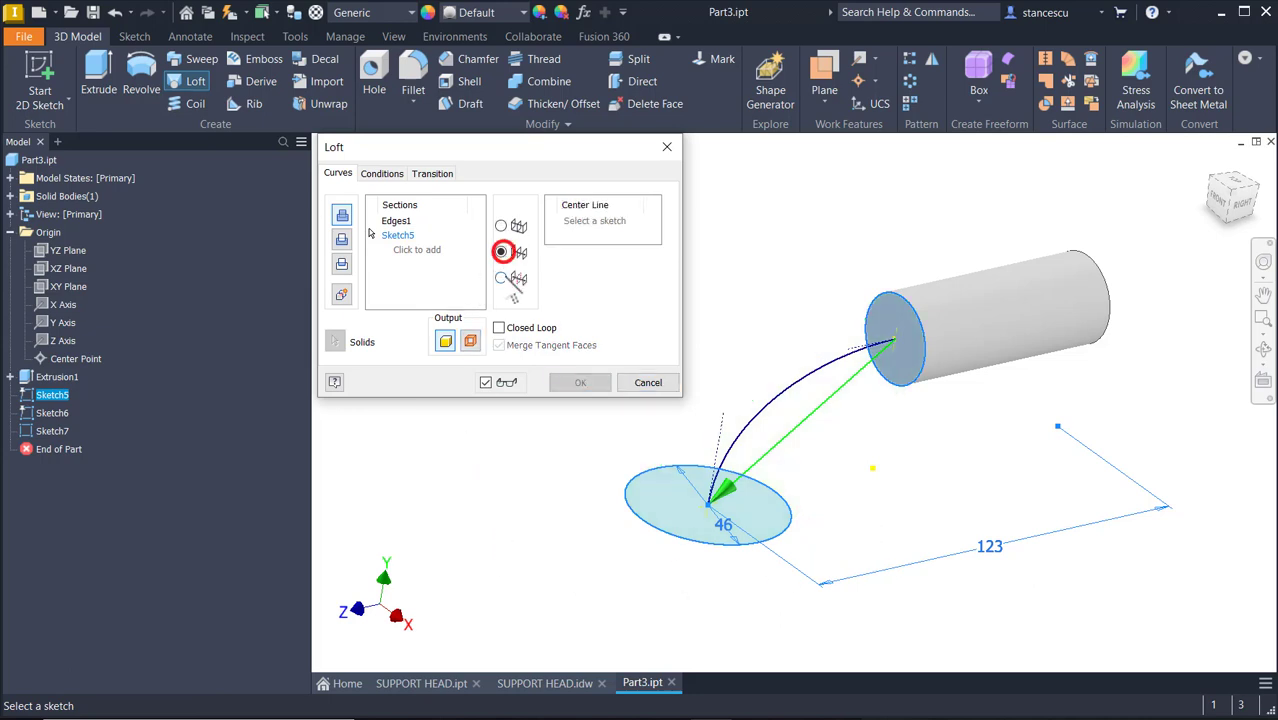
pyautogui.click(779, 397)
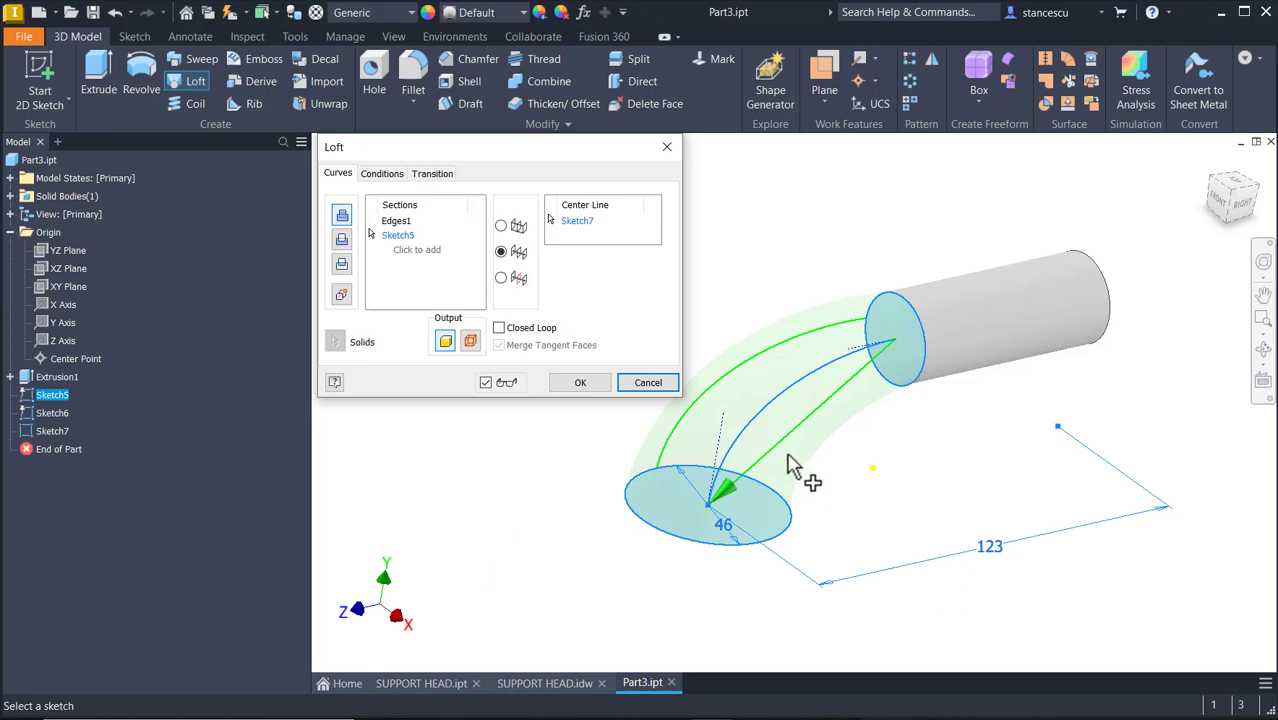
# Step: Give the loft a Tangent Condition at the cylinder edge section
pyautogui.moveTo(790, 471)
pyautogui.keyDown('shift'); pyautogui.mouseDown(button='middle')
pyautogui.moveTo(913, 491)
pyautogui.moveTo(927, 476)
pyautogui.moveTo(838, 276)
pyautogui.mouseUp(button='middle'); pyautogui.keyUp('shift')
pyautogui.scroll(-3, 838, 276)
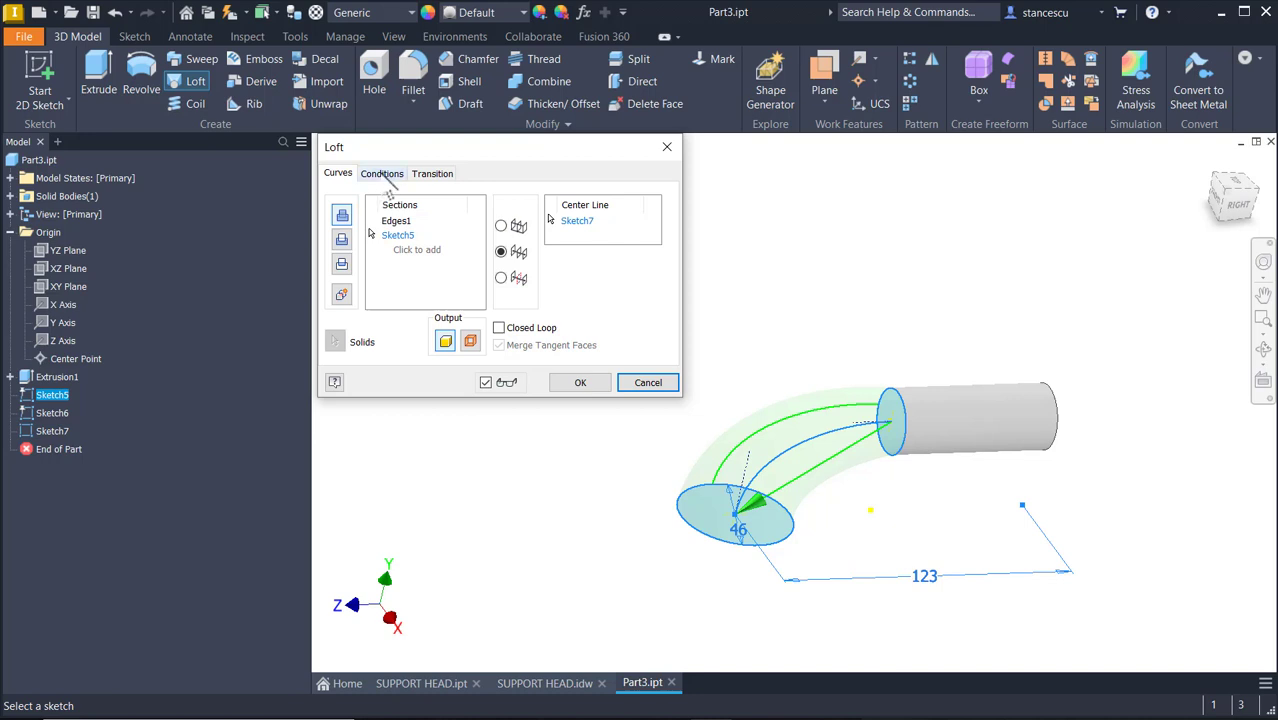
pyautogui.click(382, 173)
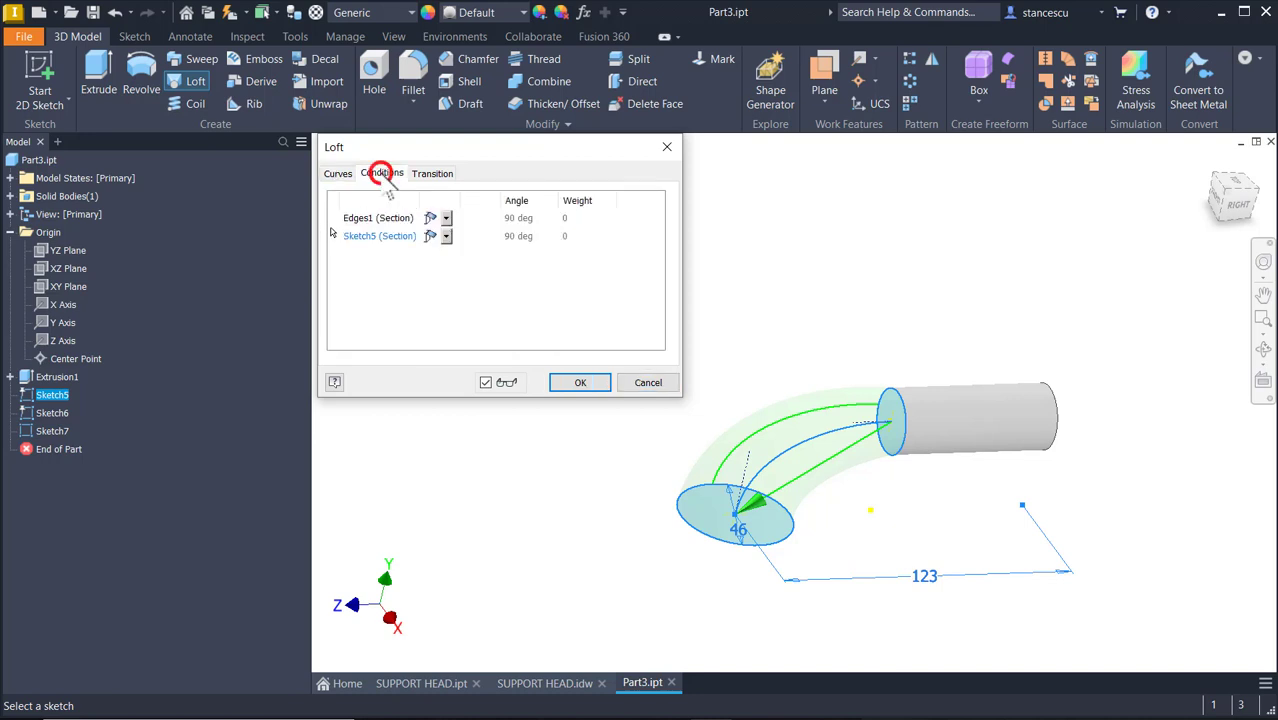
pyautogui.click(447, 218)
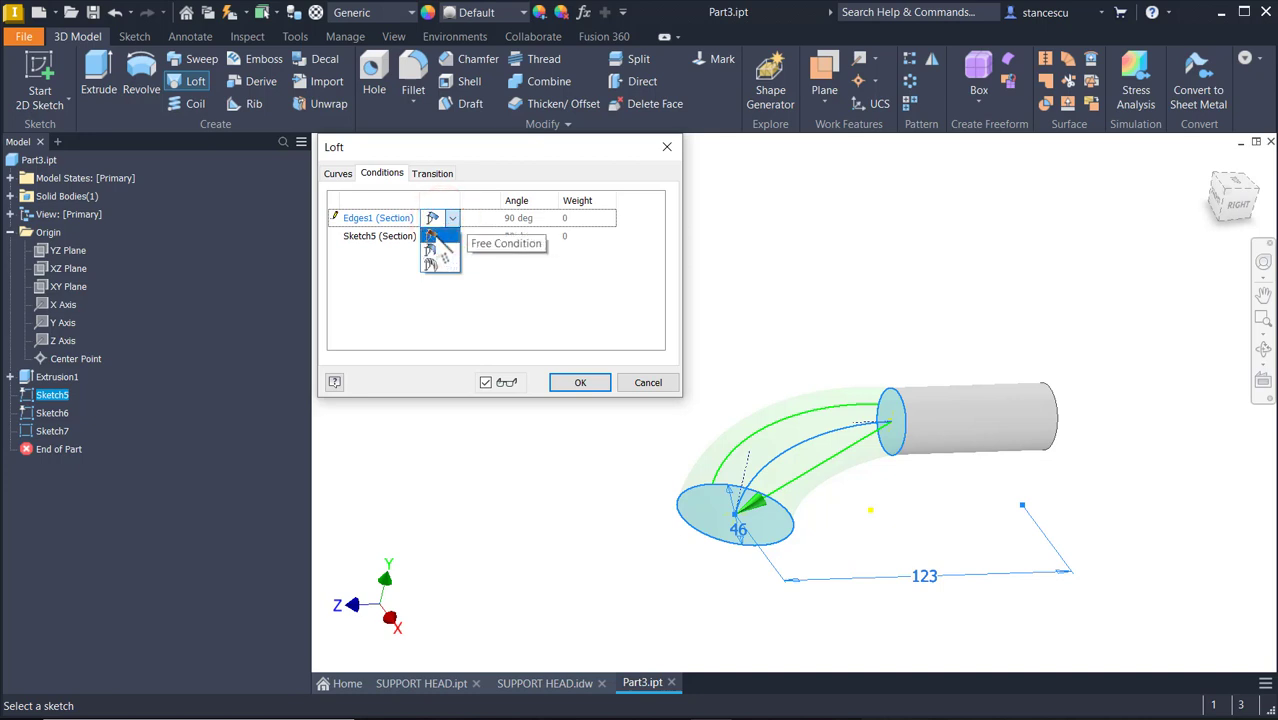
pyautogui.click(432, 235)
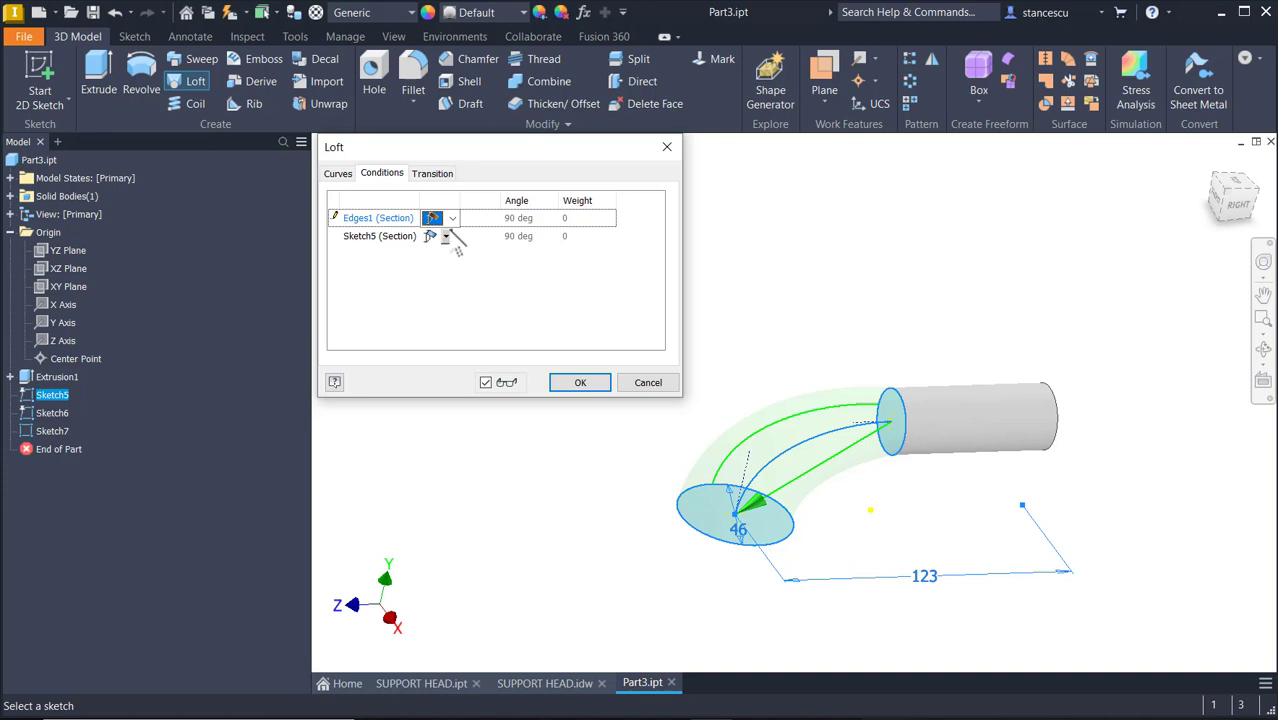
pyautogui.click(453, 220)
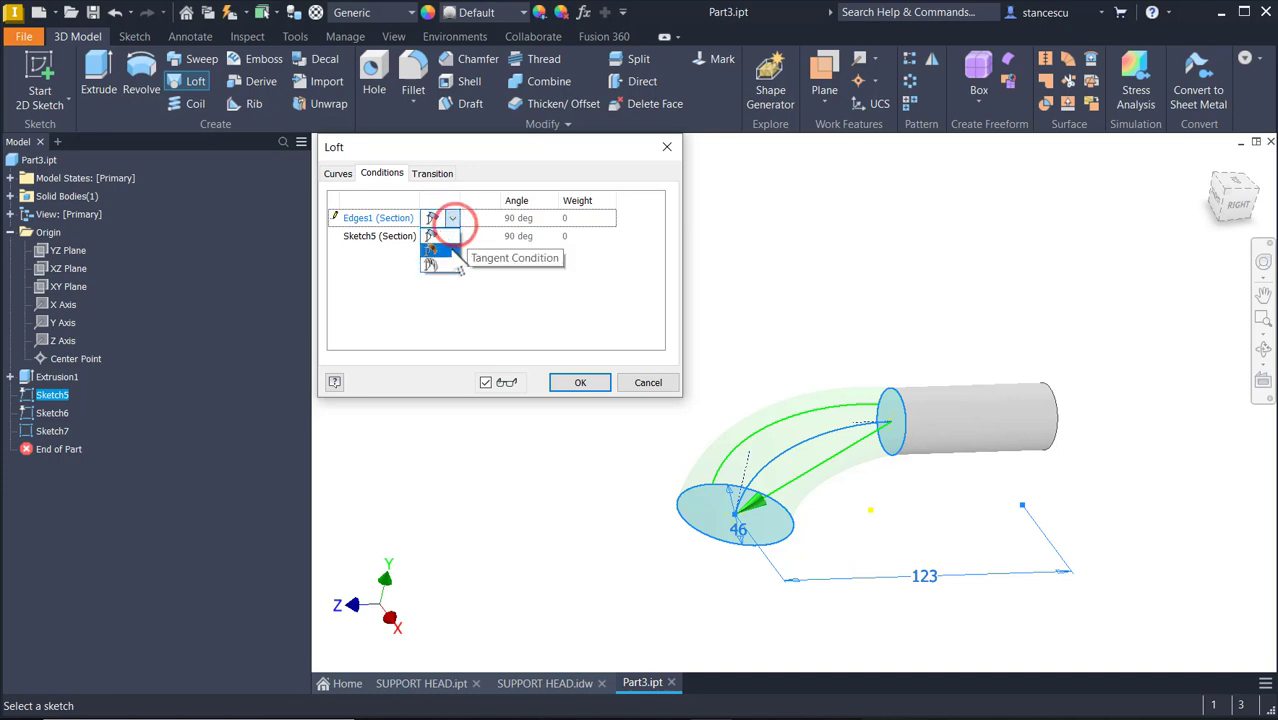
pyautogui.click(445, 250)
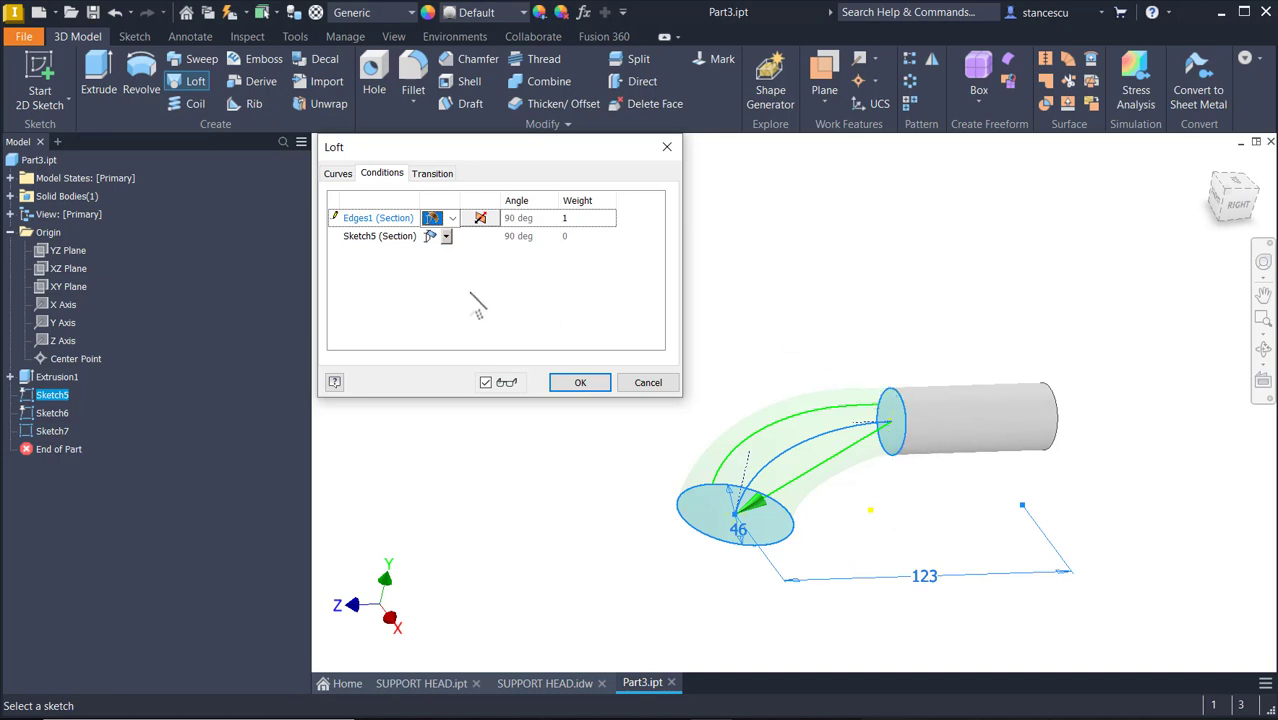
# Step: Apply the Direction Condition to the loft's 46 mm circle section and create the loft
pyautogui.click(446, 236)
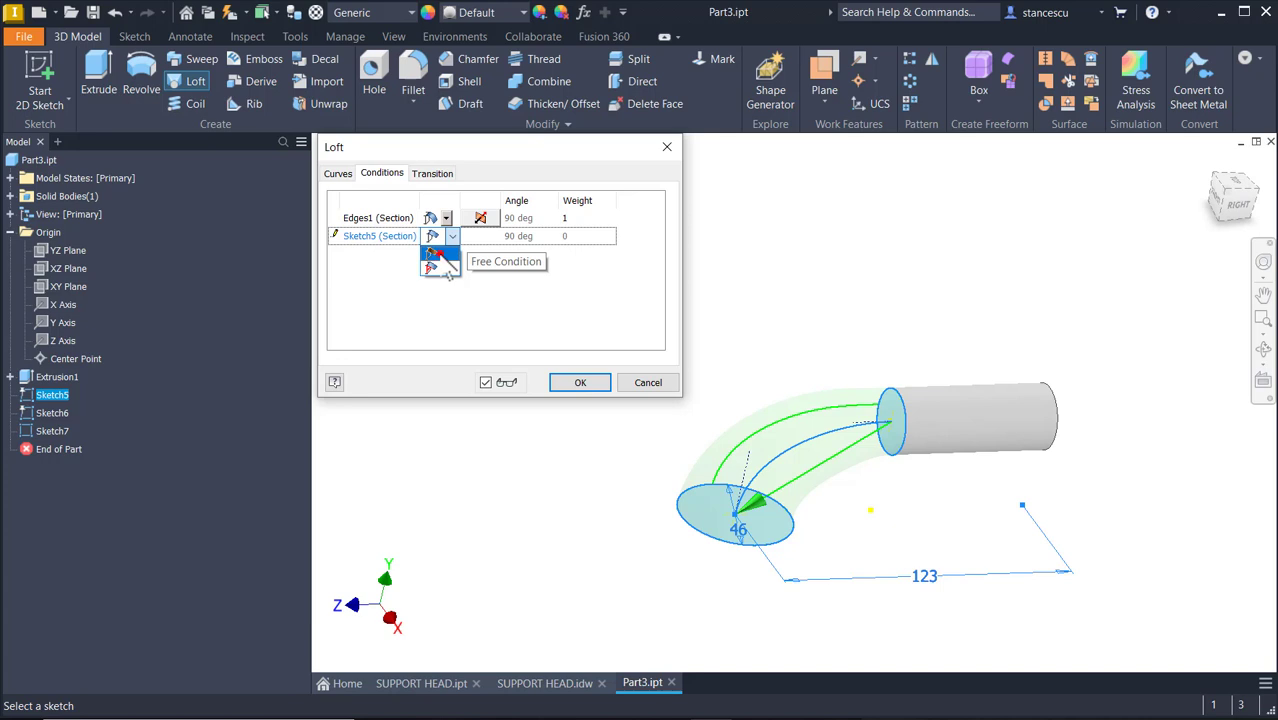
pyautogui.click(441, 255)
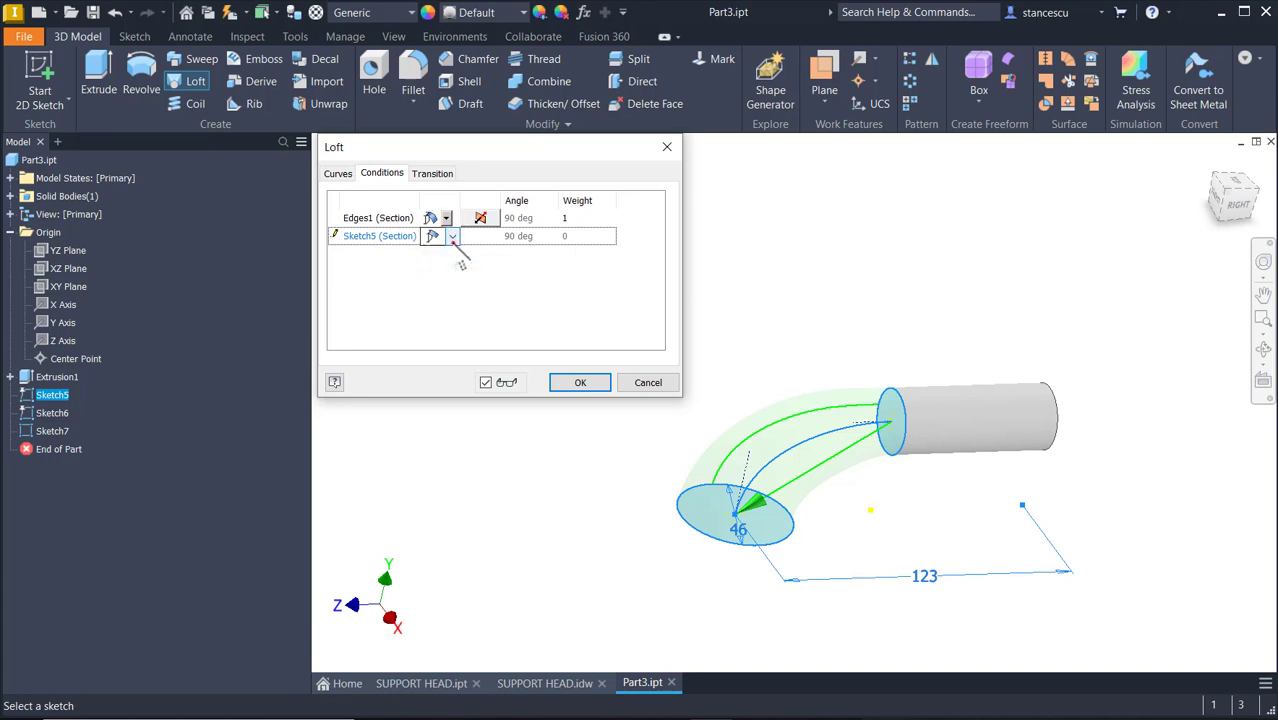
pyautogui.click(452, 236)
pyautogui.click(441, 251)
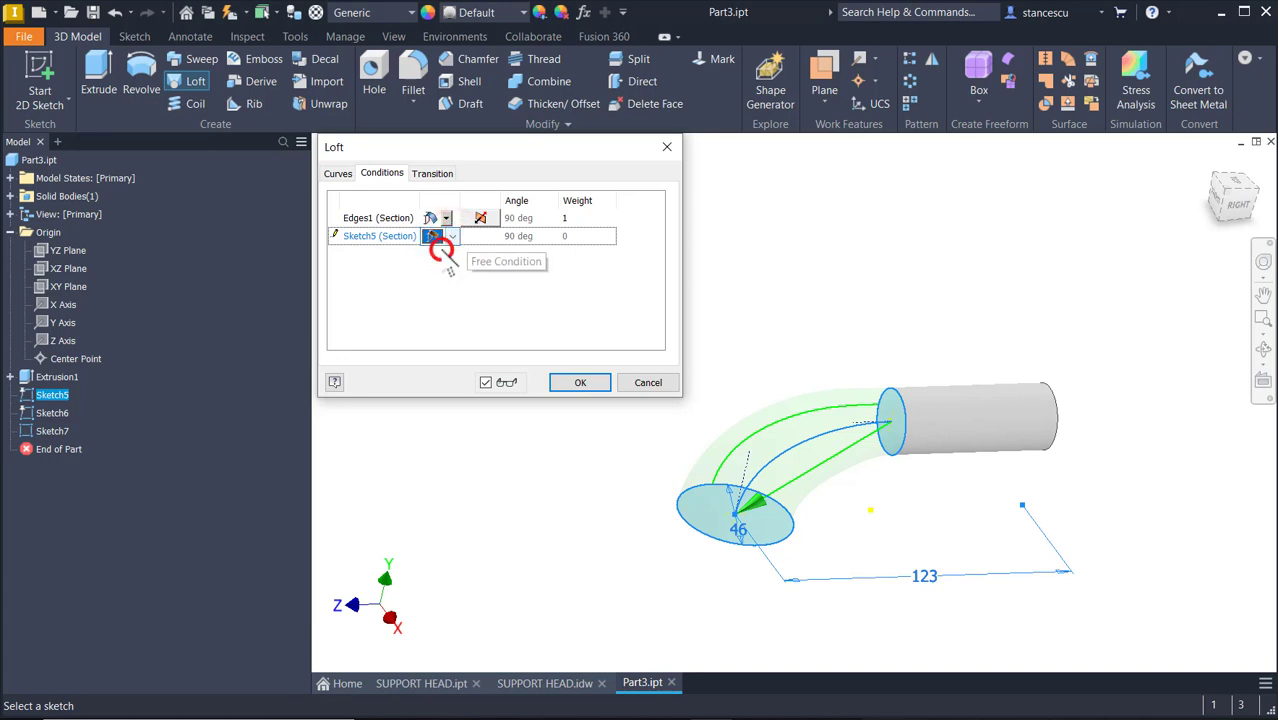
pyautogui.click(454, 236)
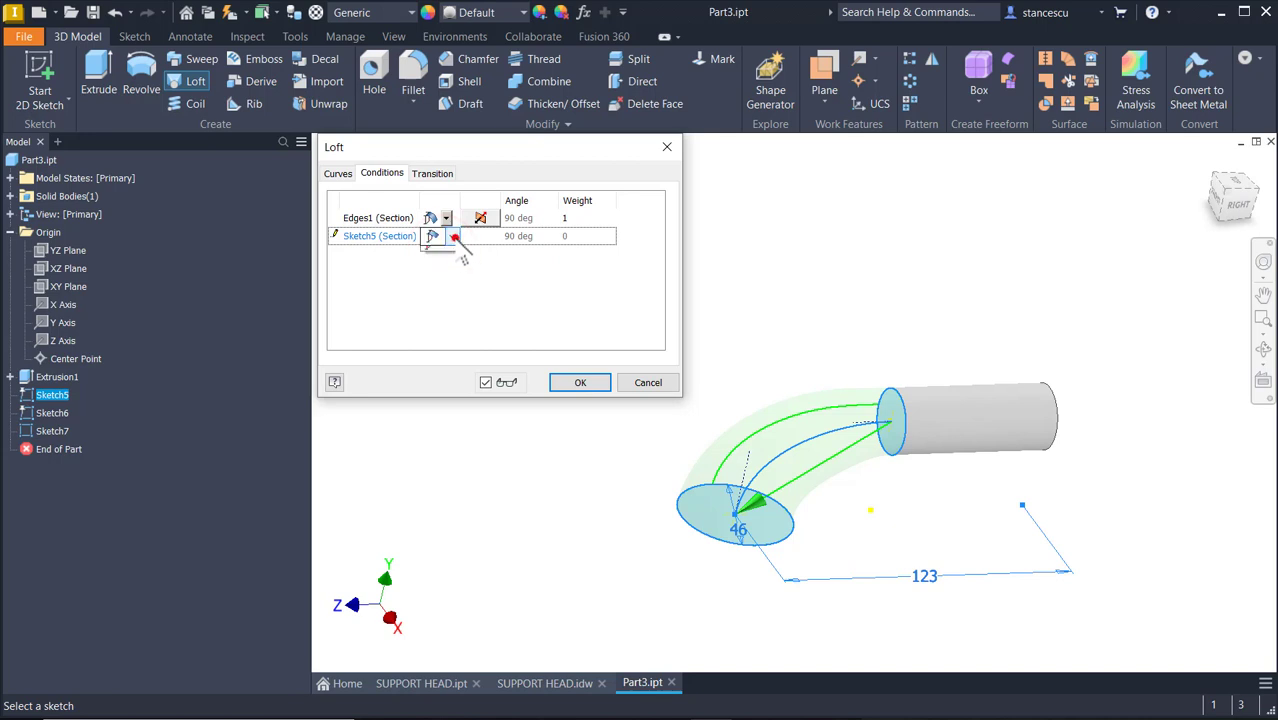
pyautogui.click(443, 270)
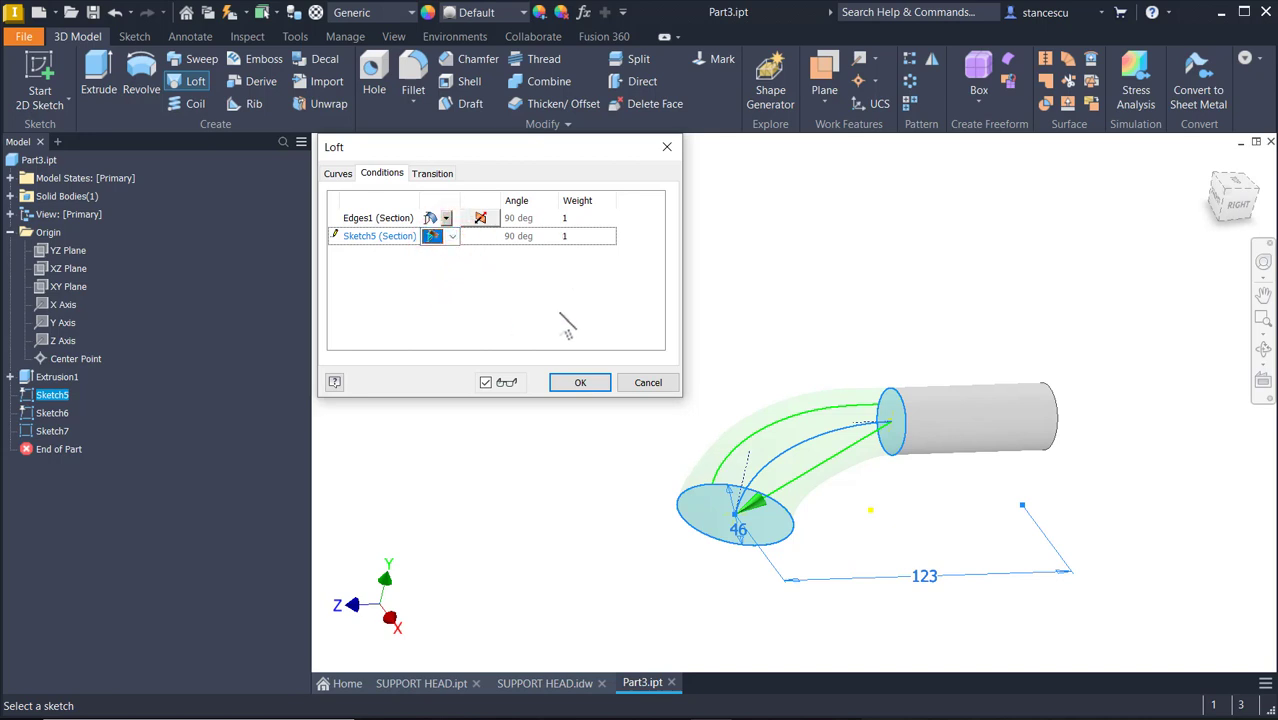
pyautogui.click(580, 386)
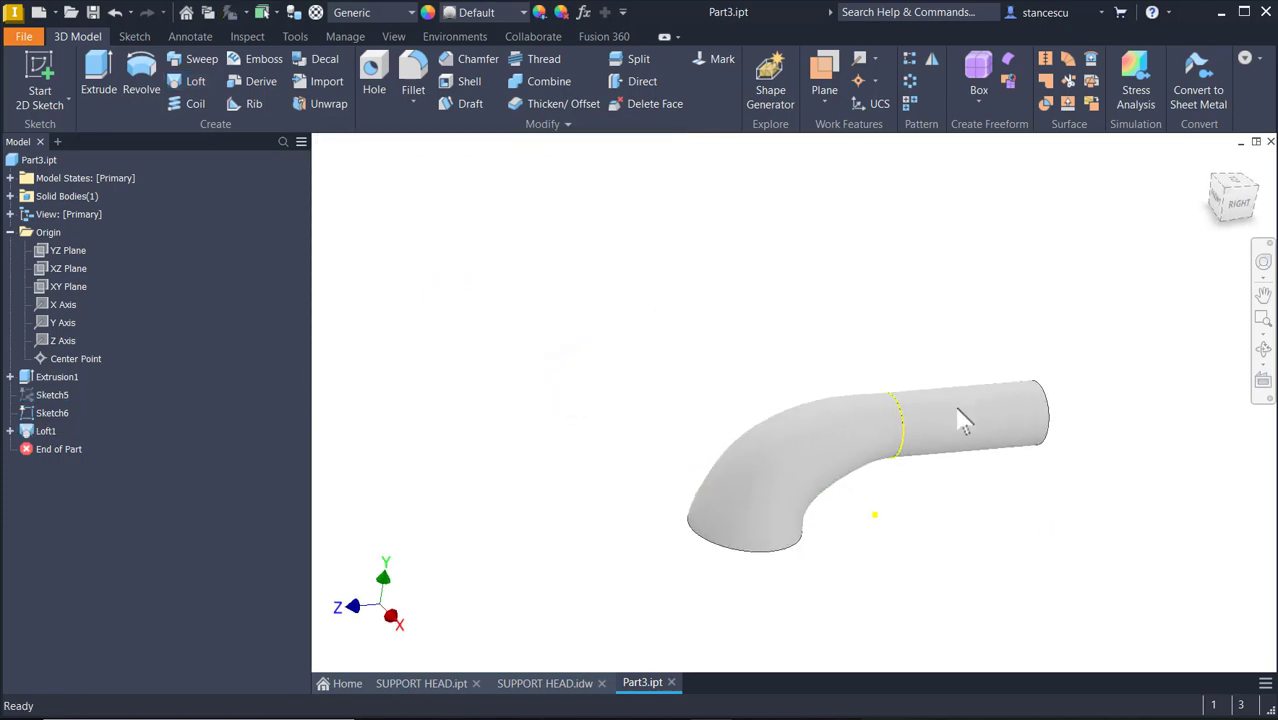
# Step: Create a work plane parallel to the XZ plane and tangent to the upper side of the cylinder
pyautogui.keyDown('shift'); pyautogui.moveTo(958, 408); pyautogui.dragTo(633, 418, button='middle'); pyautogui.keyUp('shift')
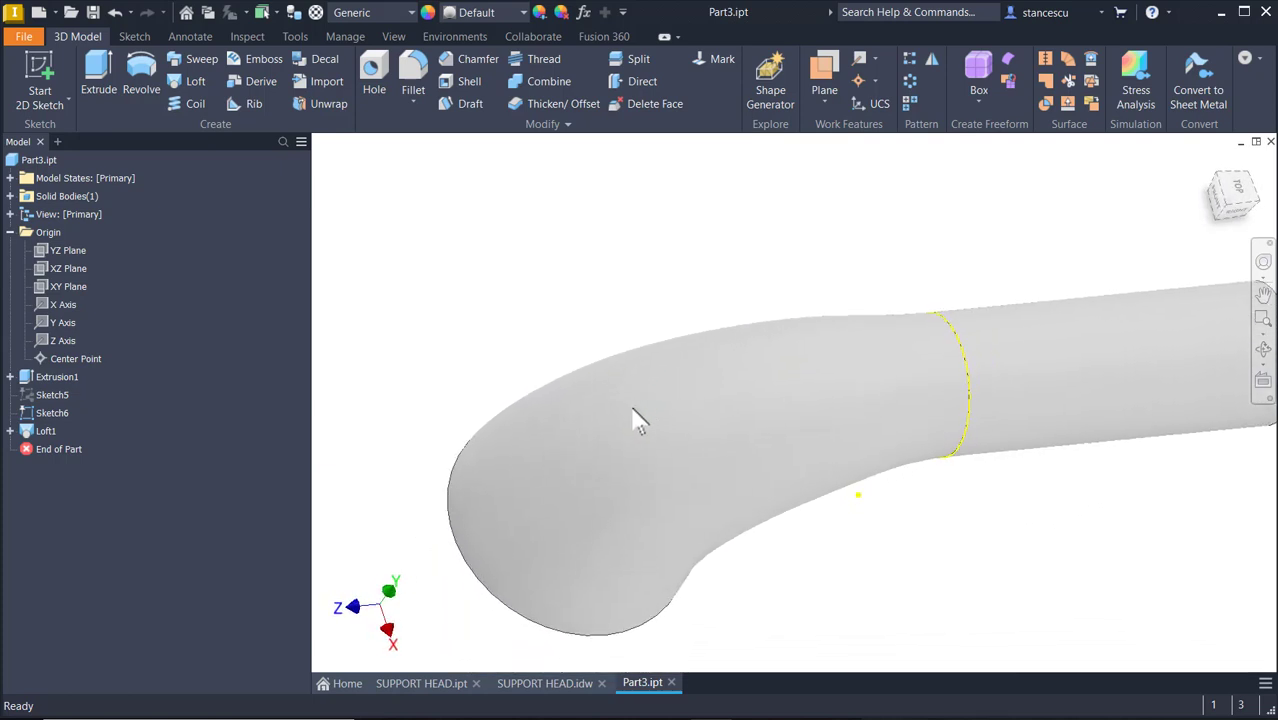
pyautogui.press('F6')
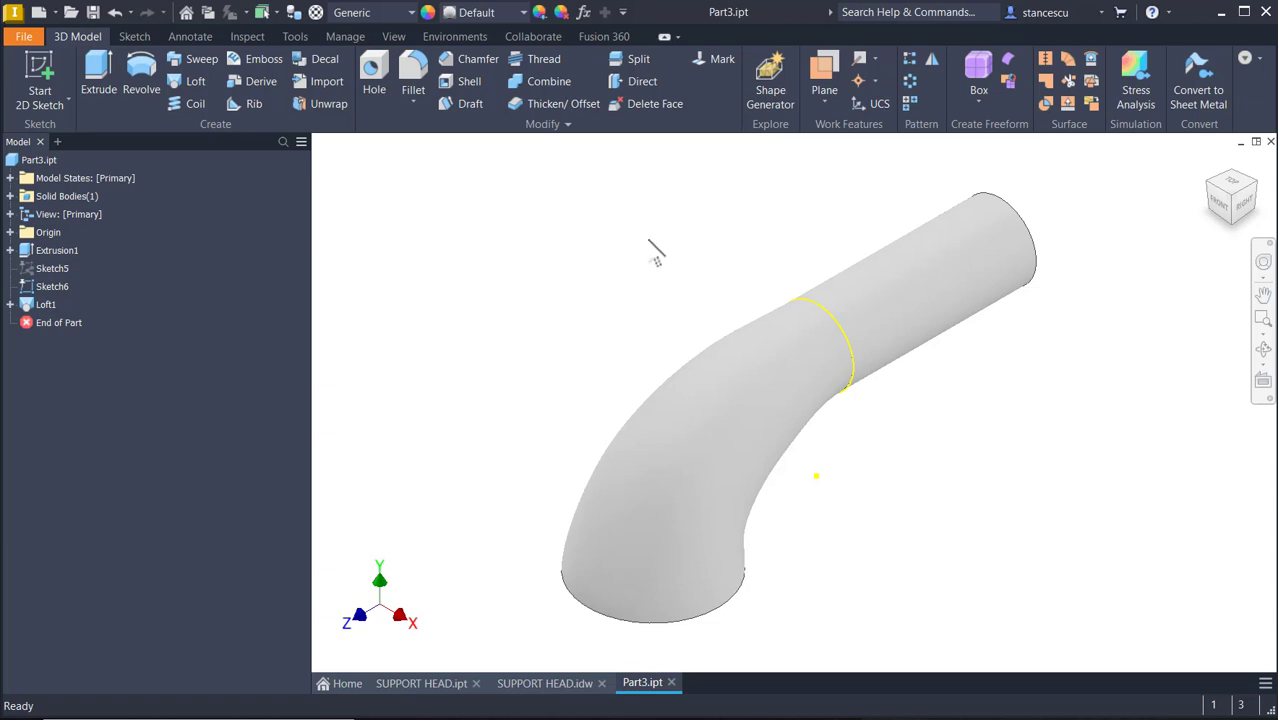
pyautogui.click(647, 242)
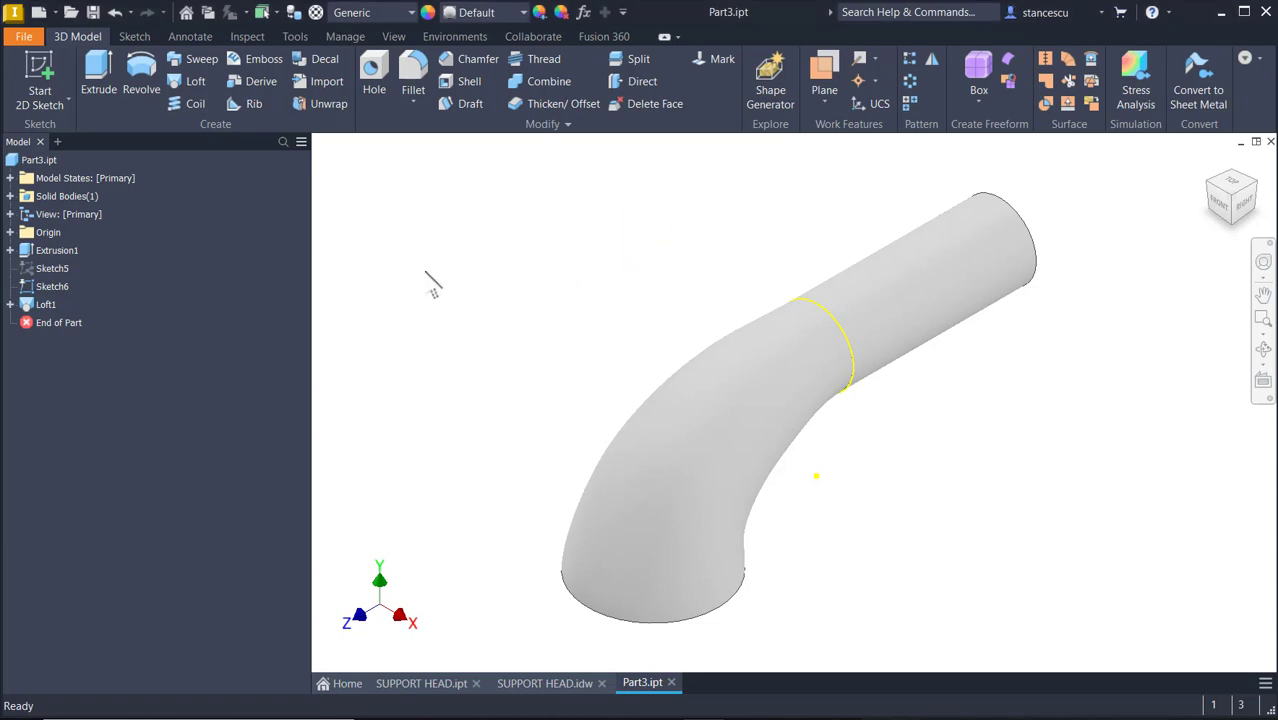
pyautogui.click(826, 66)
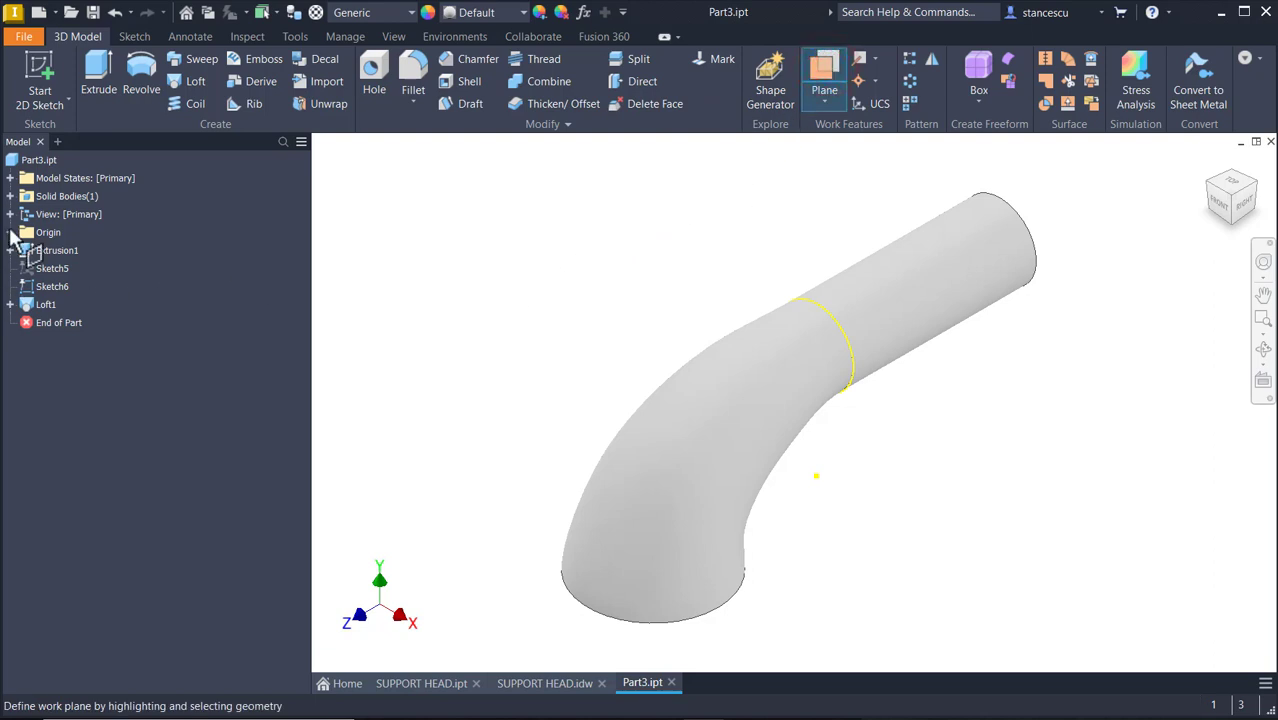
pyautogui.click(10, 232)
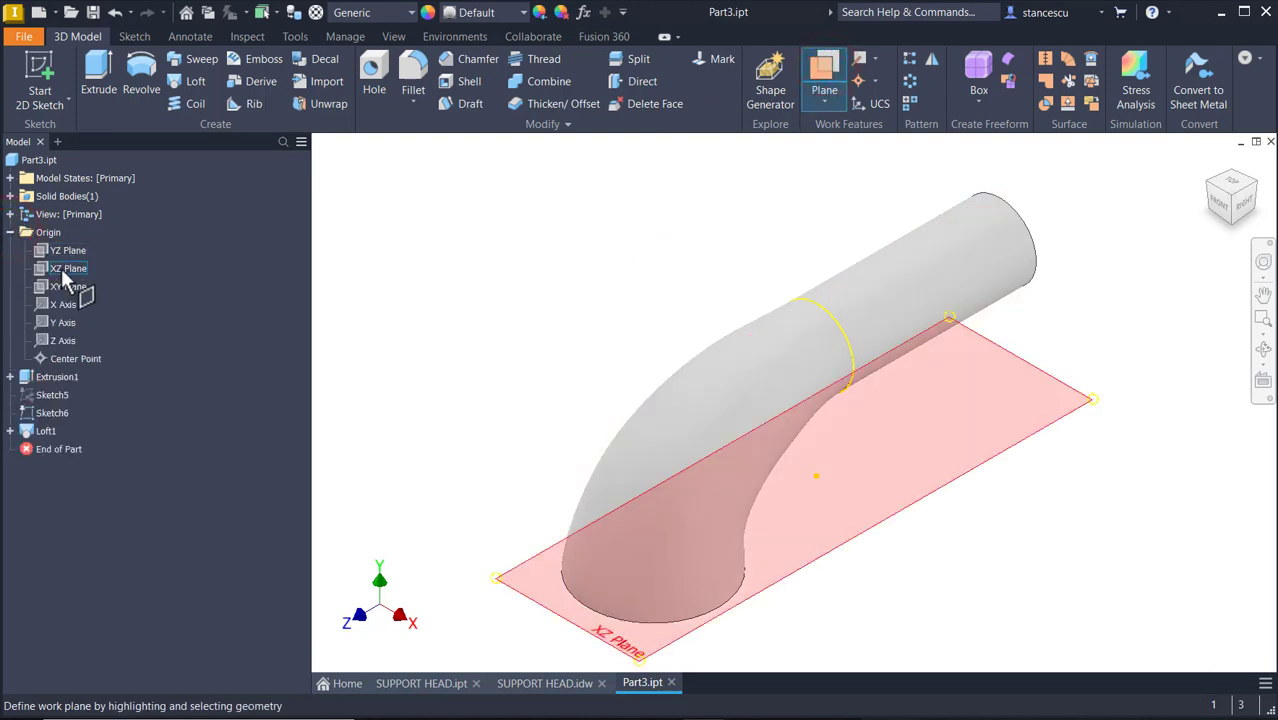
pyautogui.click(61, 268)
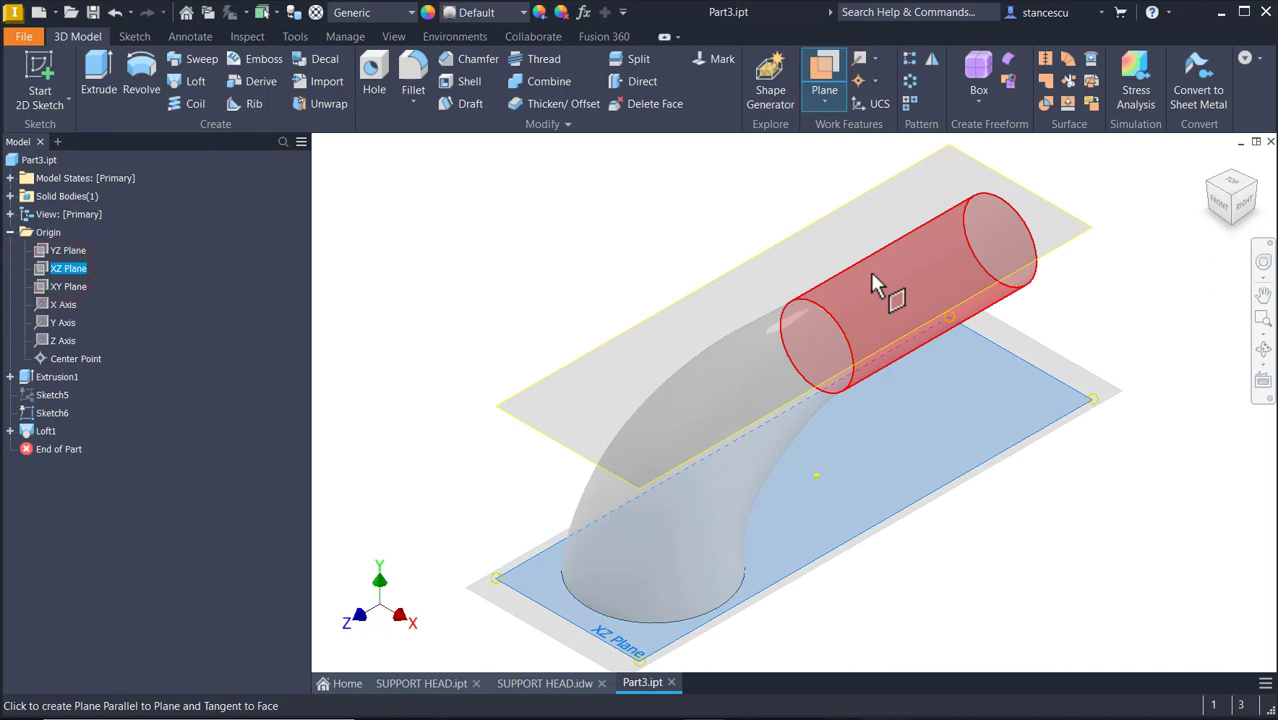
pyautogui.click(870, 272)
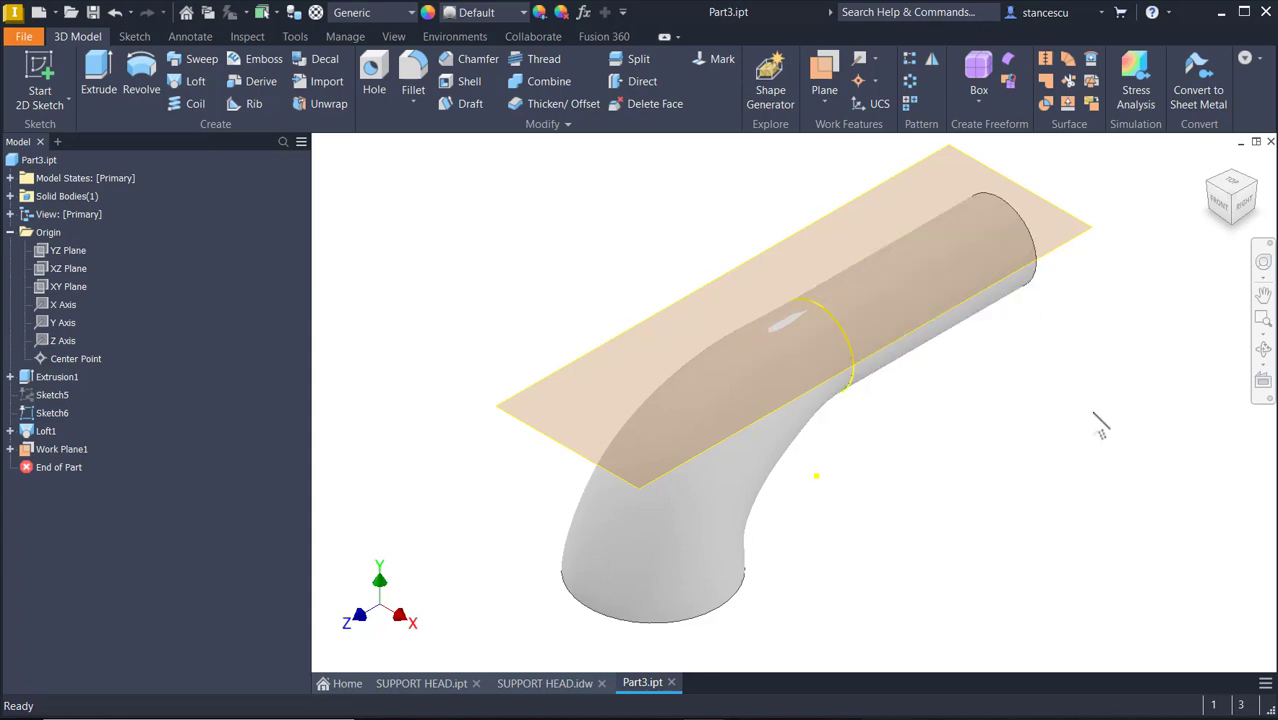
# Step: Start a new sketch on the work plane tangent to the cylinder
pyautogui.click(990, 178)
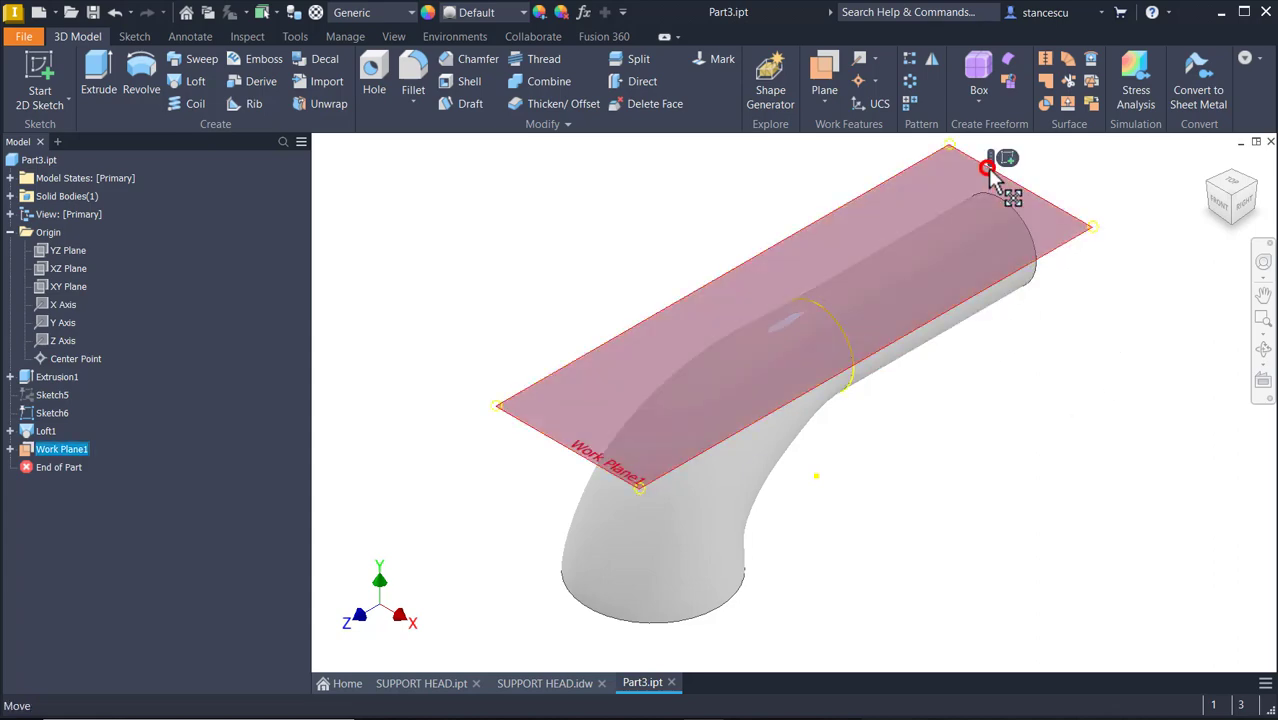
pyautogui.click(1005, 159)
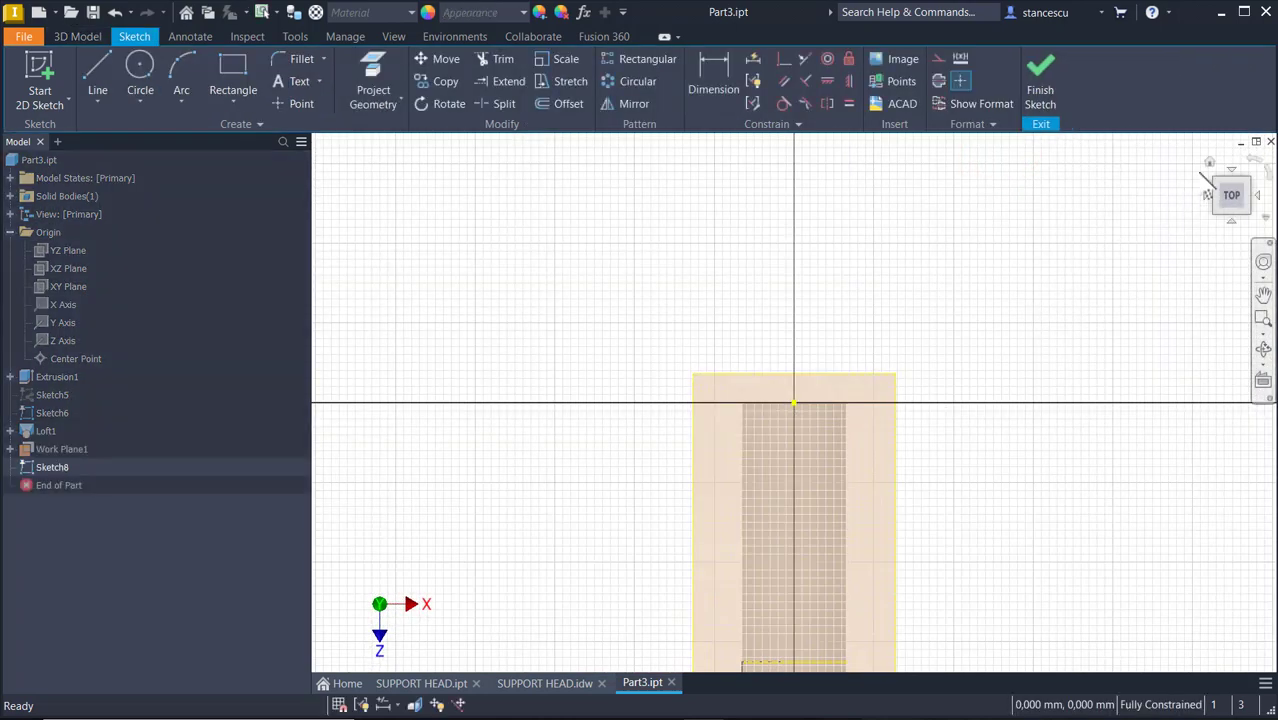
pyautogui.moveTo(826, 485); pyautogui.dragTo(819, 274, button='middle')
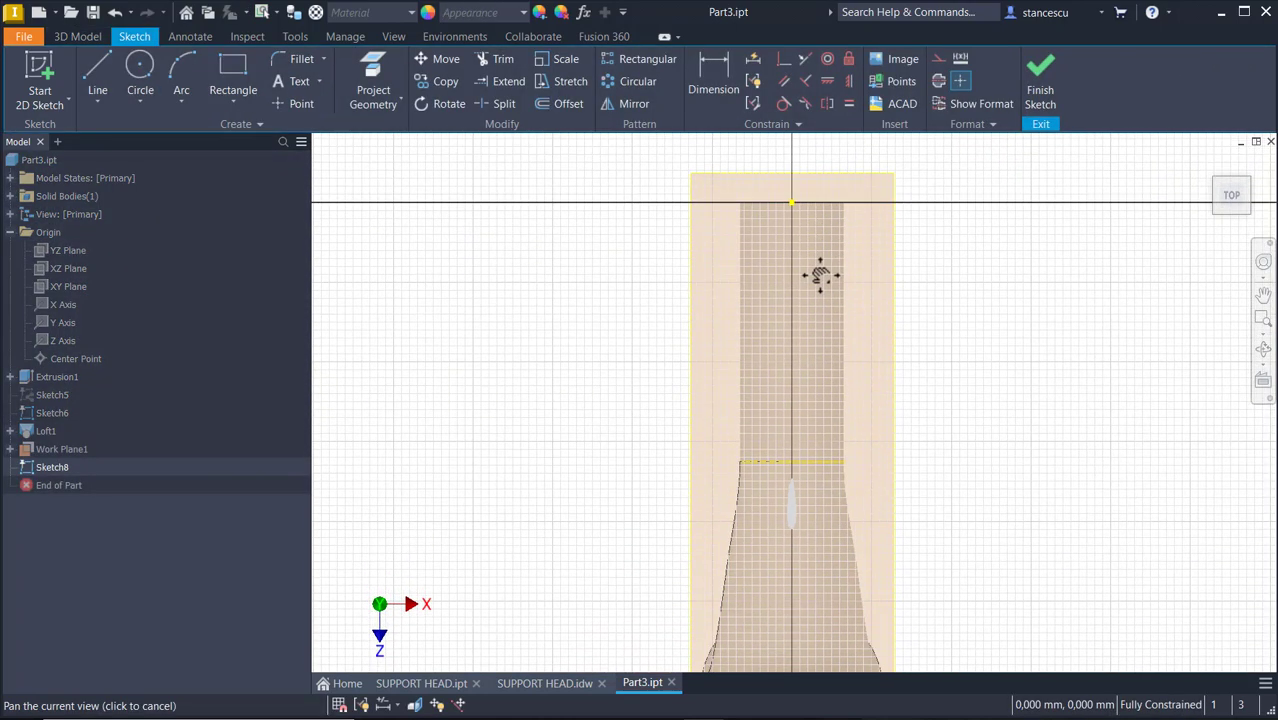
# Step: Switch to the SUPPORT HEAD.idw drawing and examine the dimensions of the V-shaped inner wall in the plan view
pyautogui.click(543, 684)
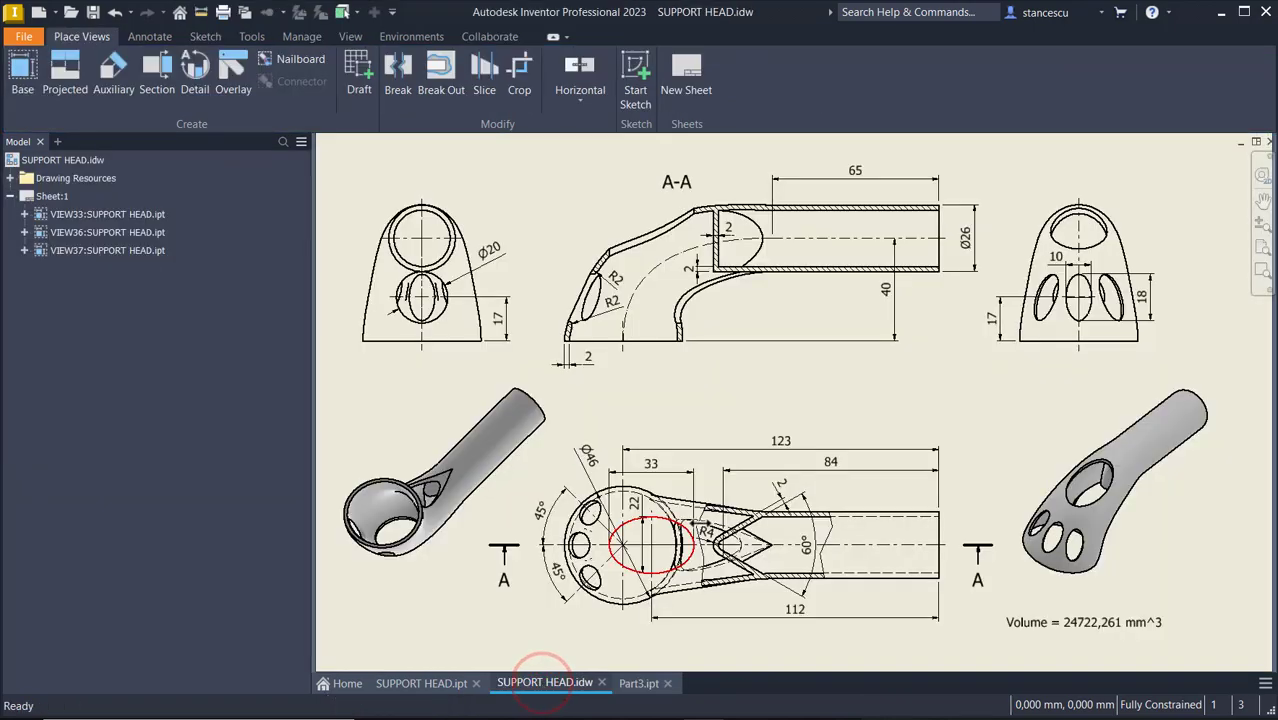
pyautogui.scroll(-3, 795, 560)
pyautogui.scroll(-3, 790, 564)
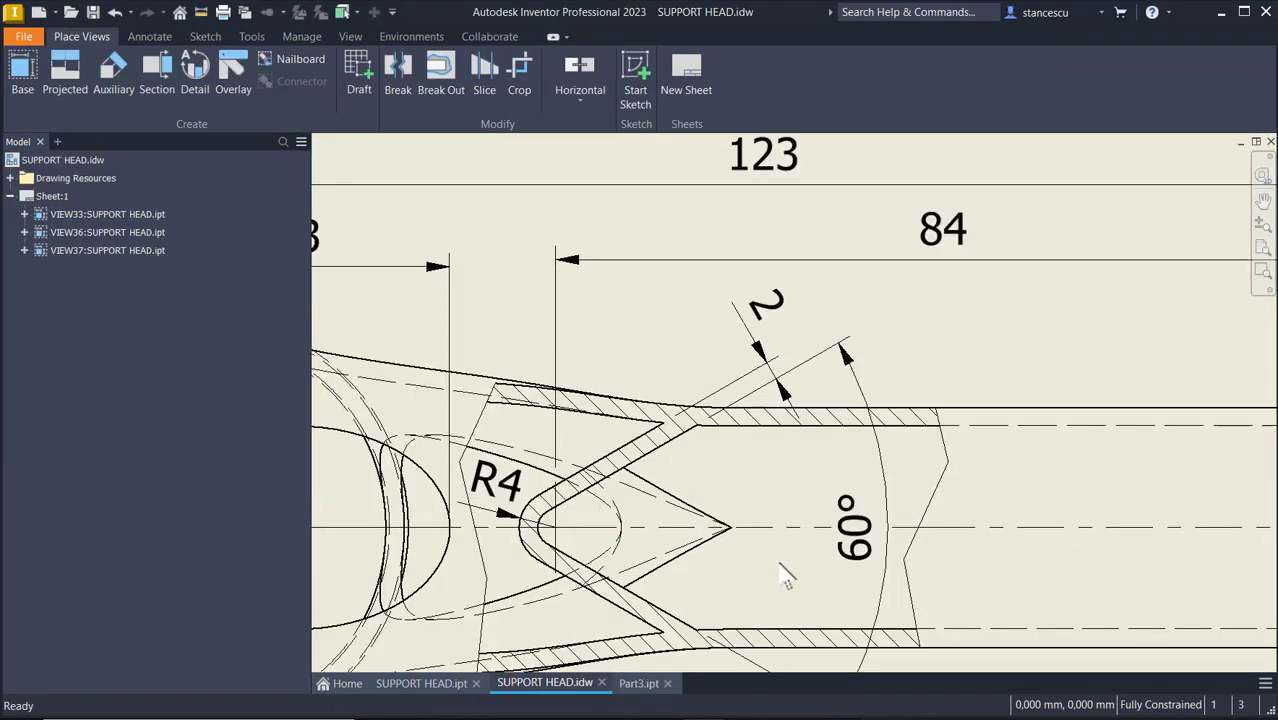
pyautogui.scroll(1, 737, 465)
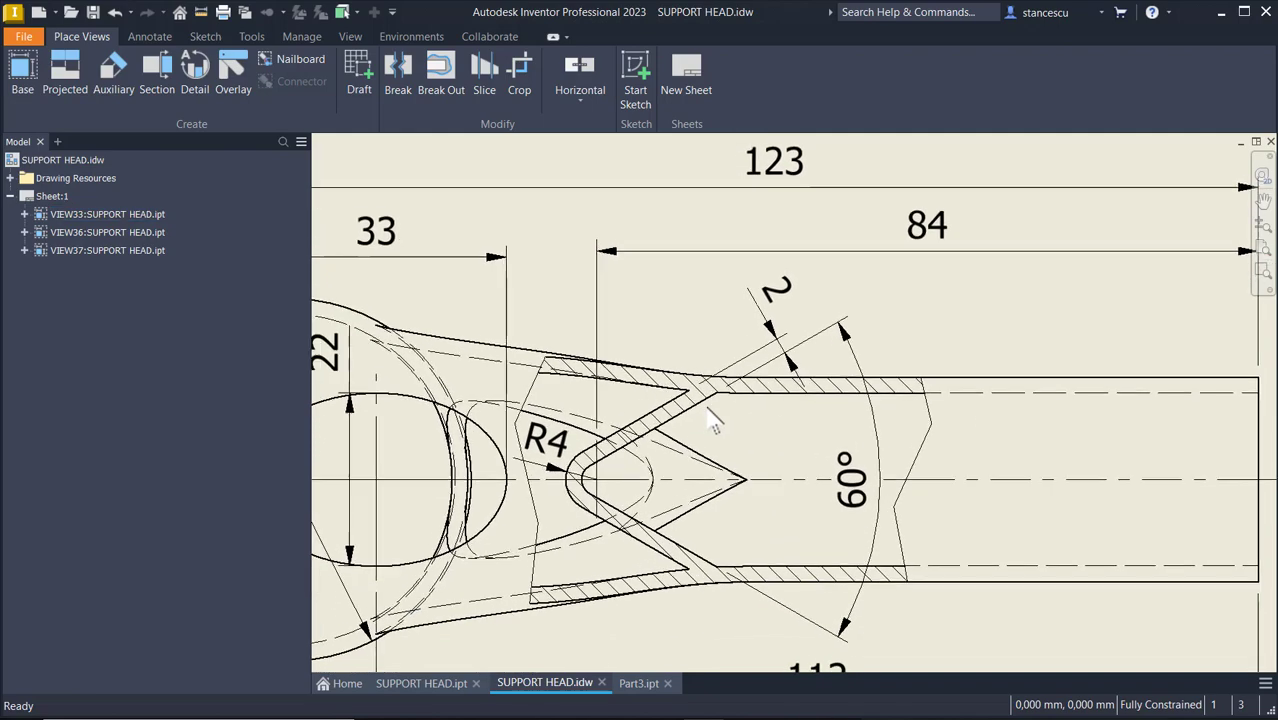
pyautogui.scroll(-1, 705, 450)
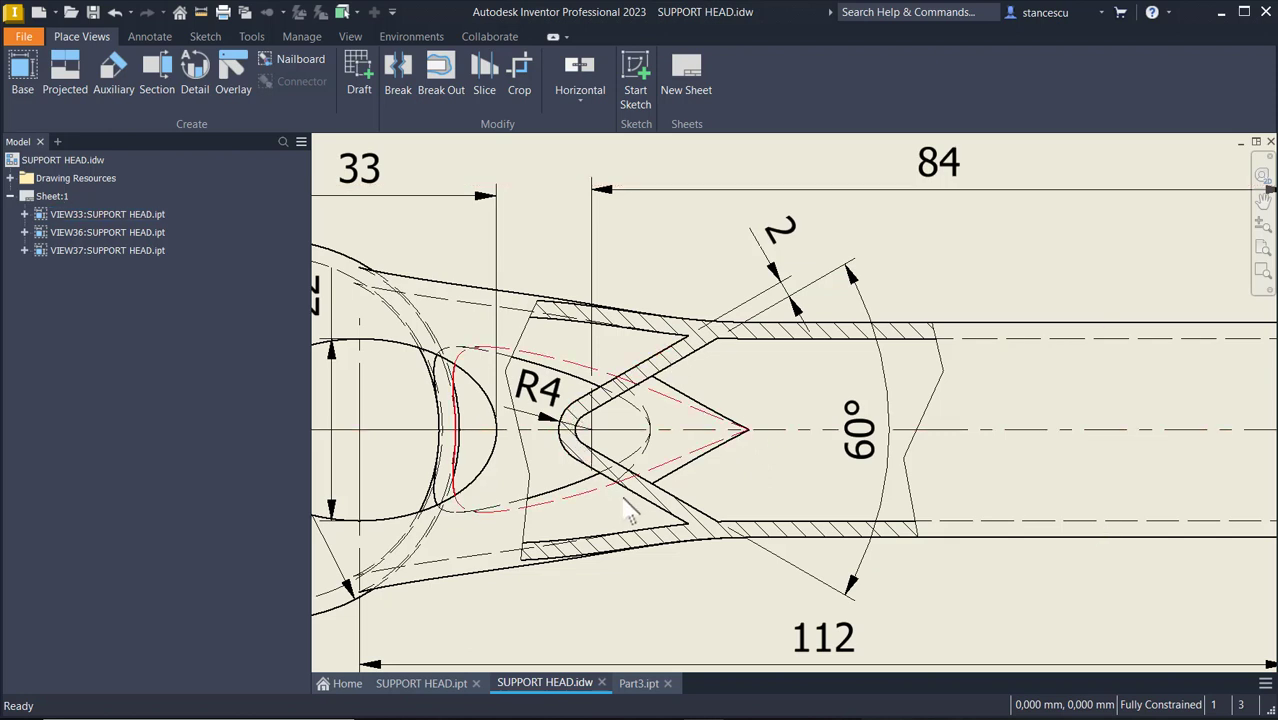
# Step: Examine the 84 mm position, R4 radius, 60° angle and 2 mm thickness dimensions of the V-shaped wall in the drawing
pyautogui.scroll(-2, 796, 405)
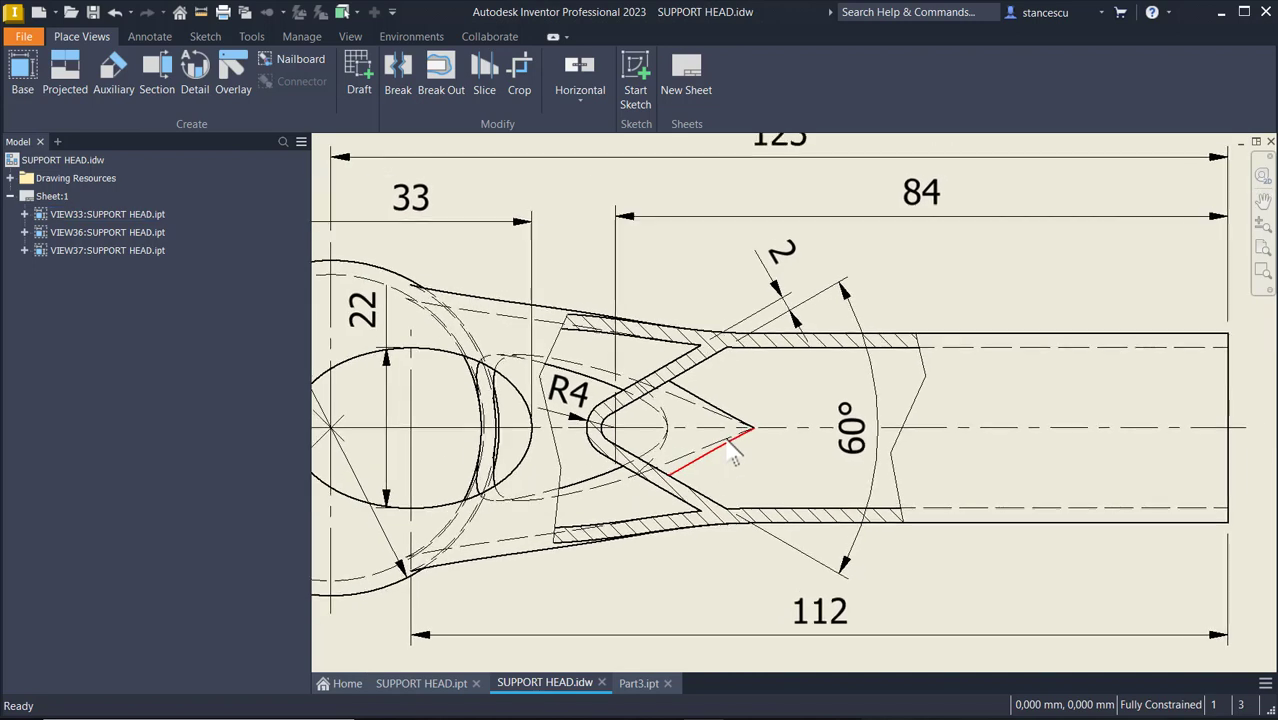
pyautogui.scroll(-1, 830, 520)
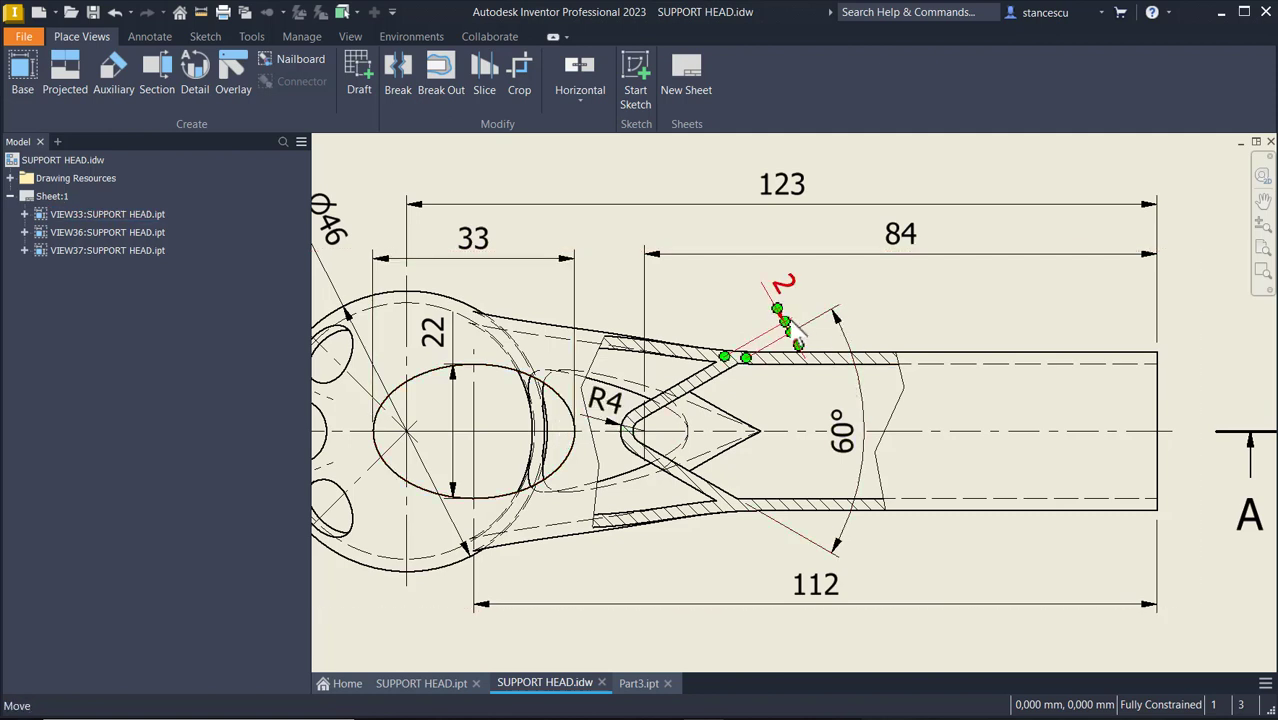
pyautogui.click(676, 405)
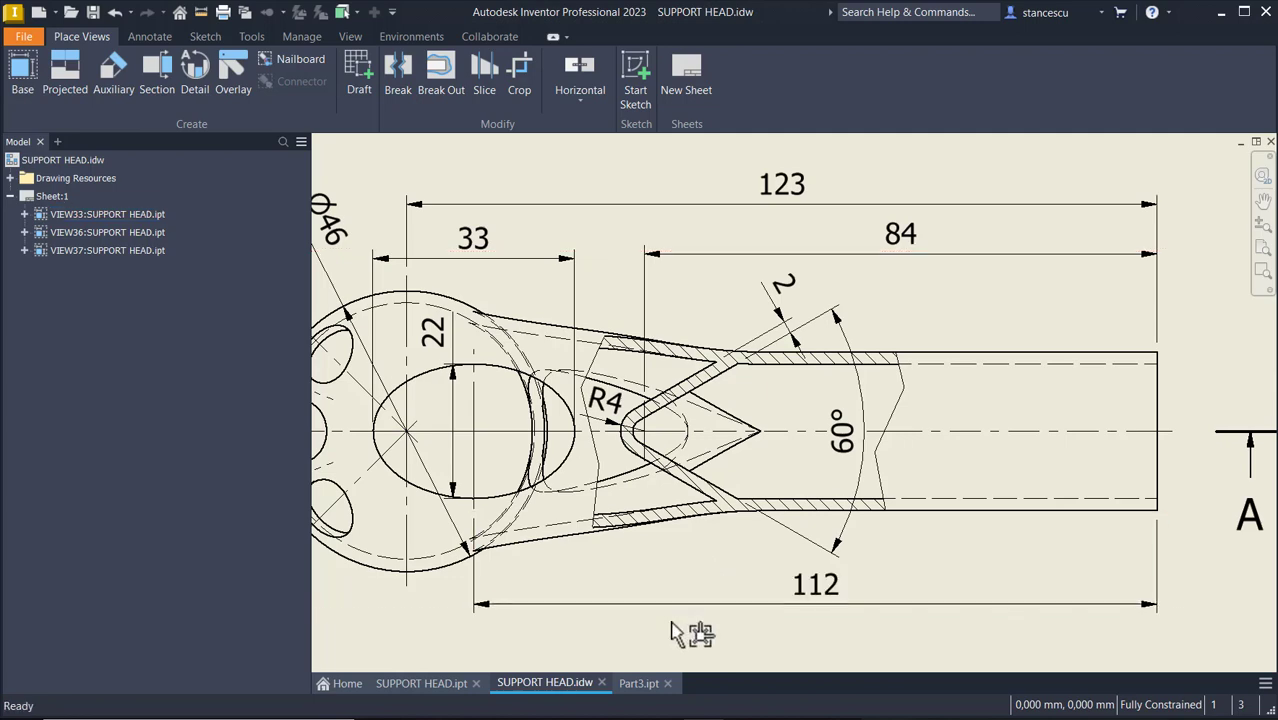
# Step: Switch to Part3.ipt and sketch an open V profile across the tube, two lines joined by a tangent arc of about 6.4 mm radius
pyautogui.click(638, 684)
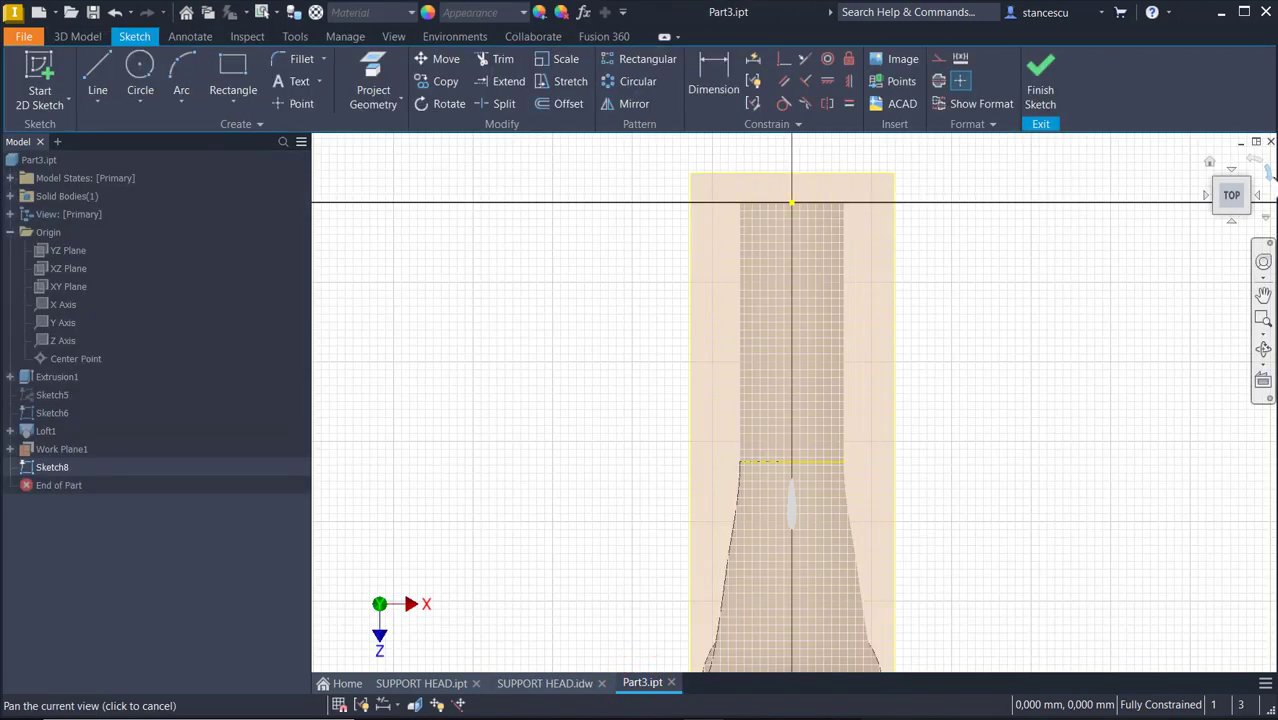
pyautogui.click(1268, 171)
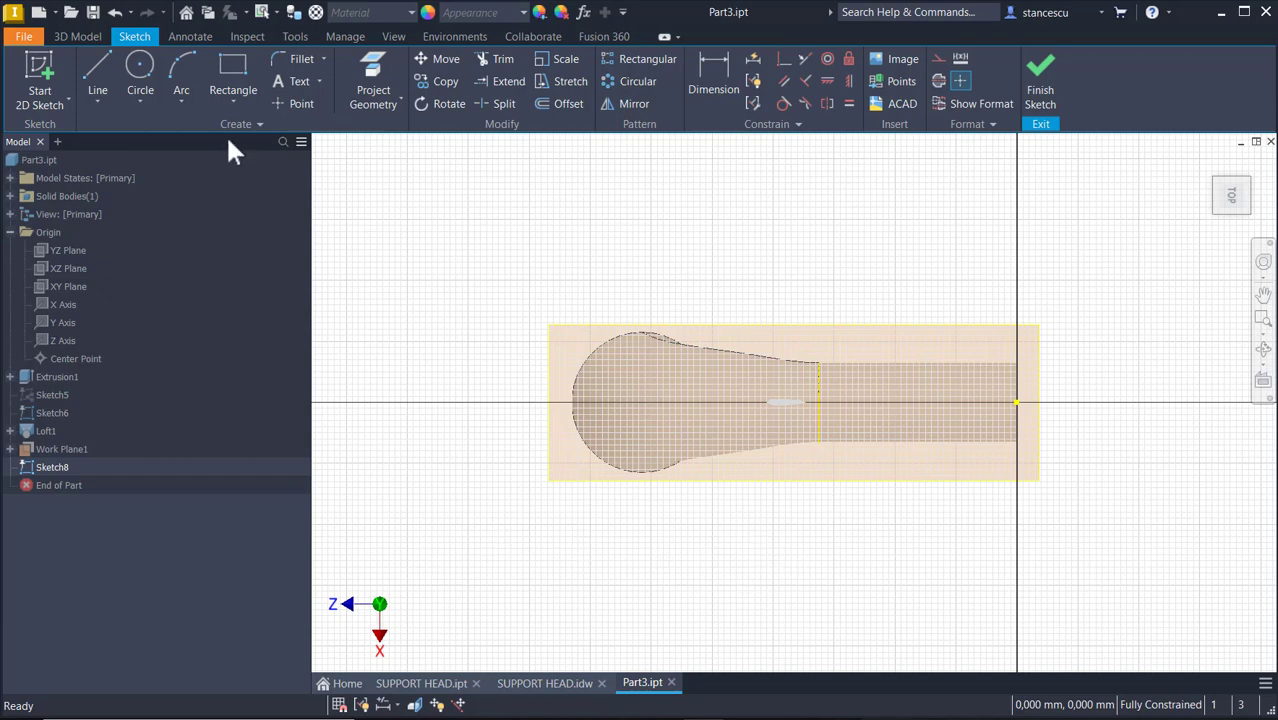
pyautogui.click(91, 80)
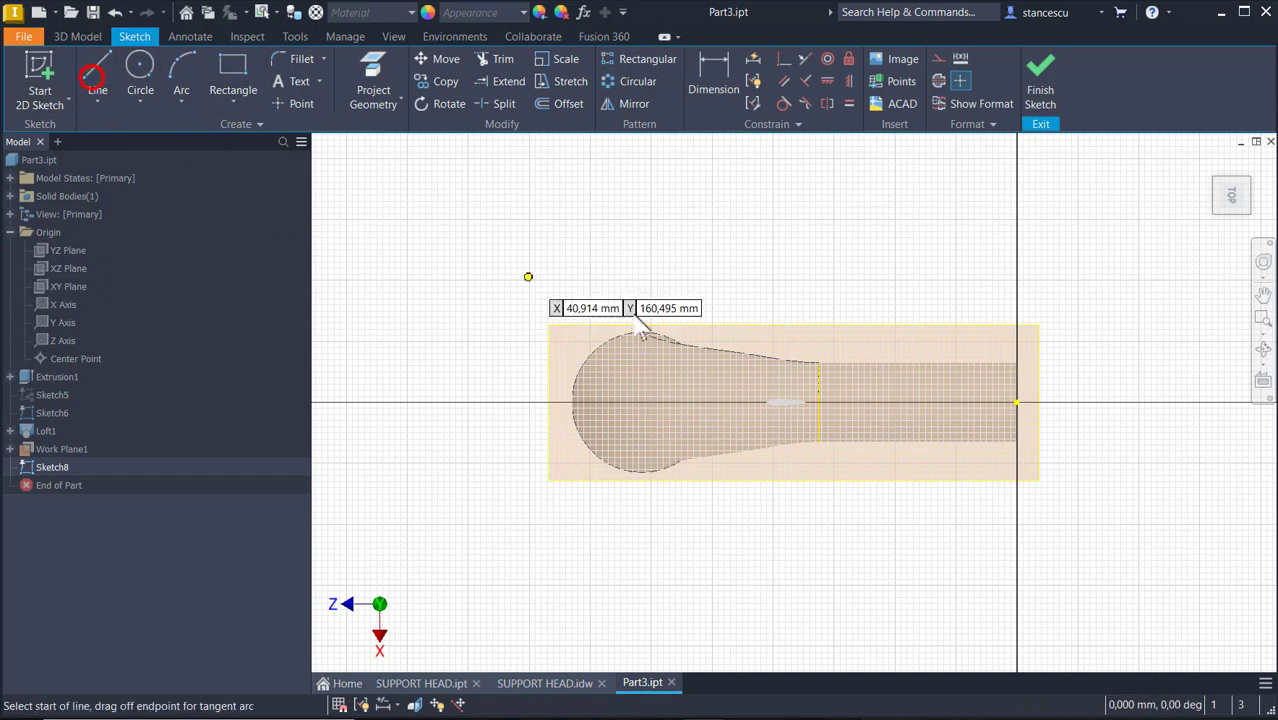
pyautogui.click(897, 337)
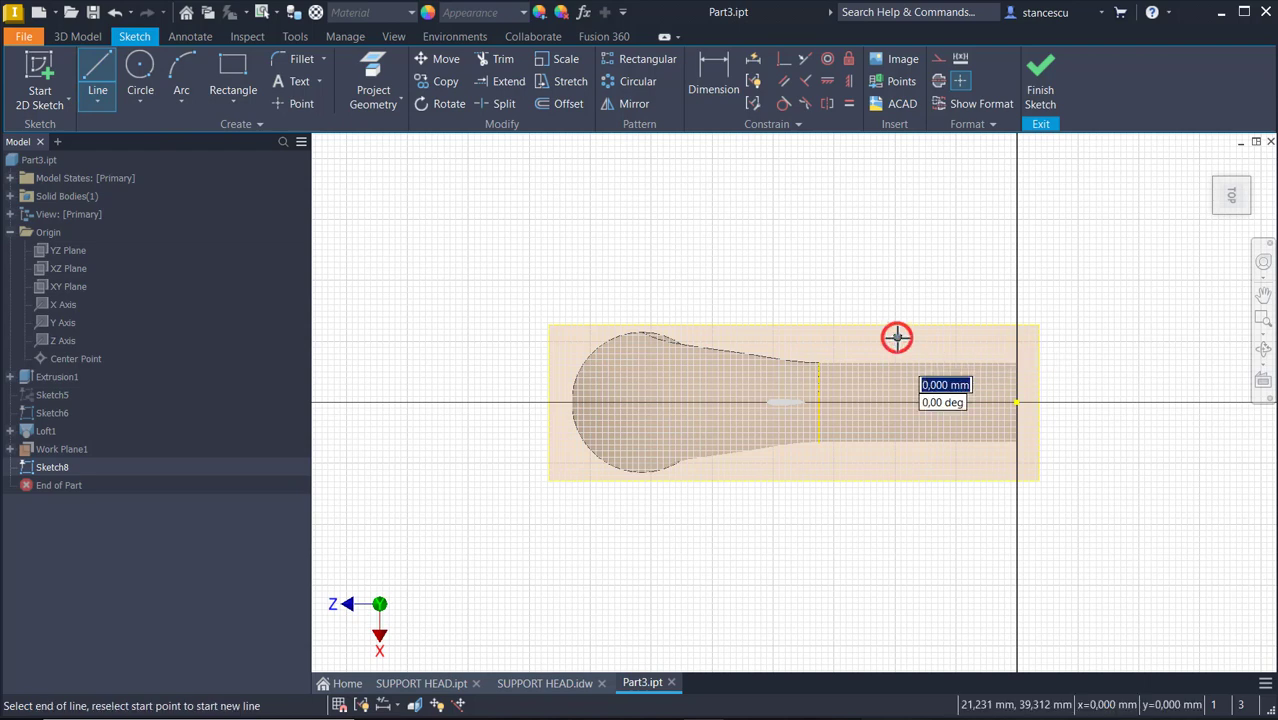
pyautogui.click(845, 381)
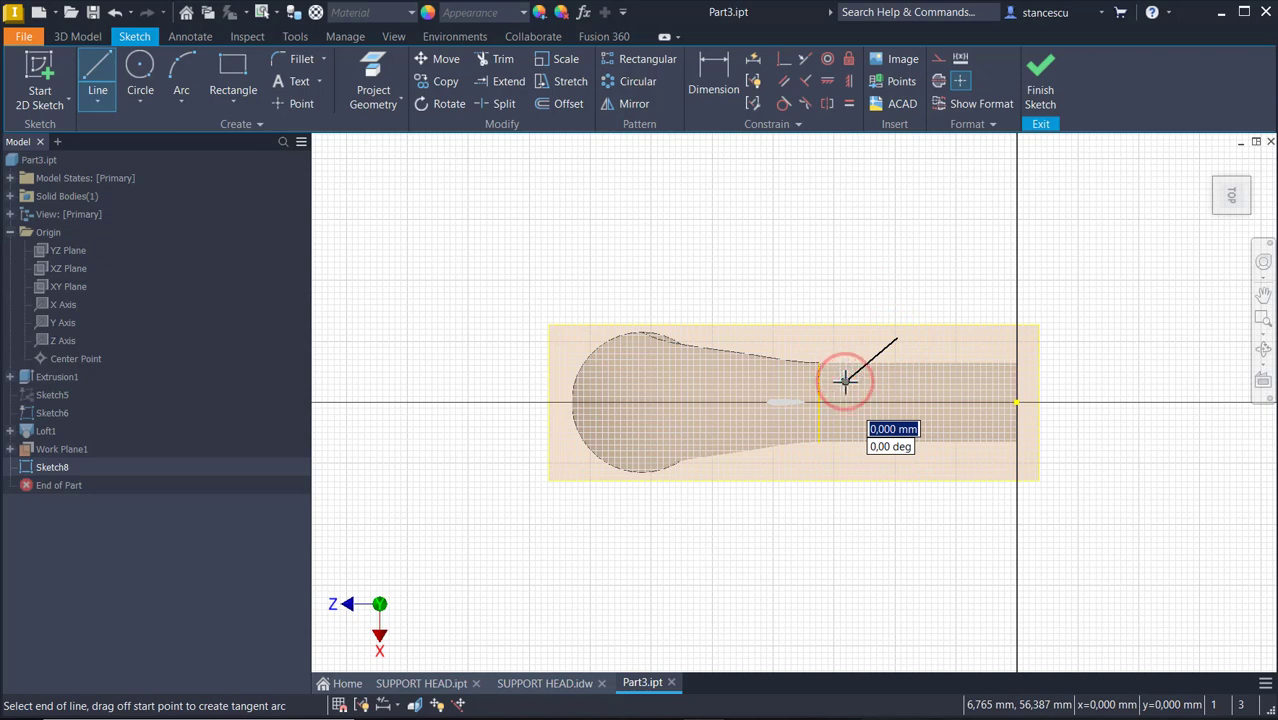
pyautogui.moveTo(845, 381); pyautogui.dragTo(845, 413)
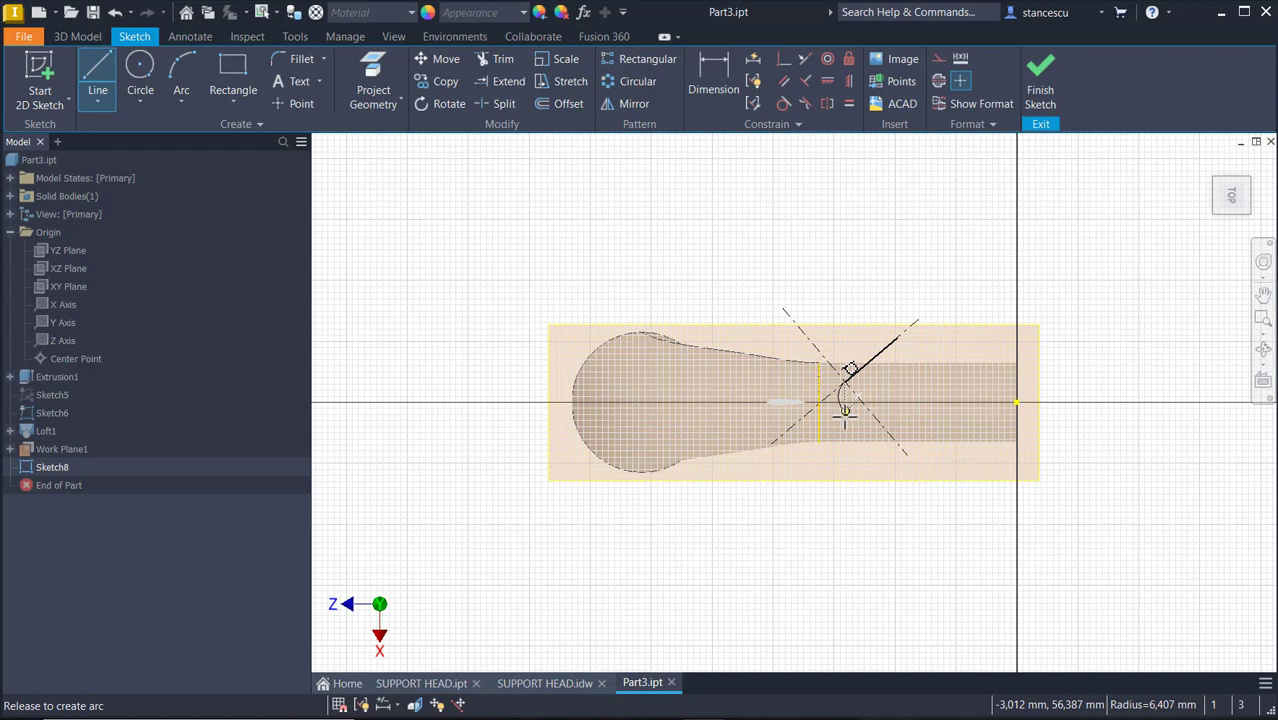
pyautogui.moveTo(845, 413); pyautogui.dragTo(844, 405)
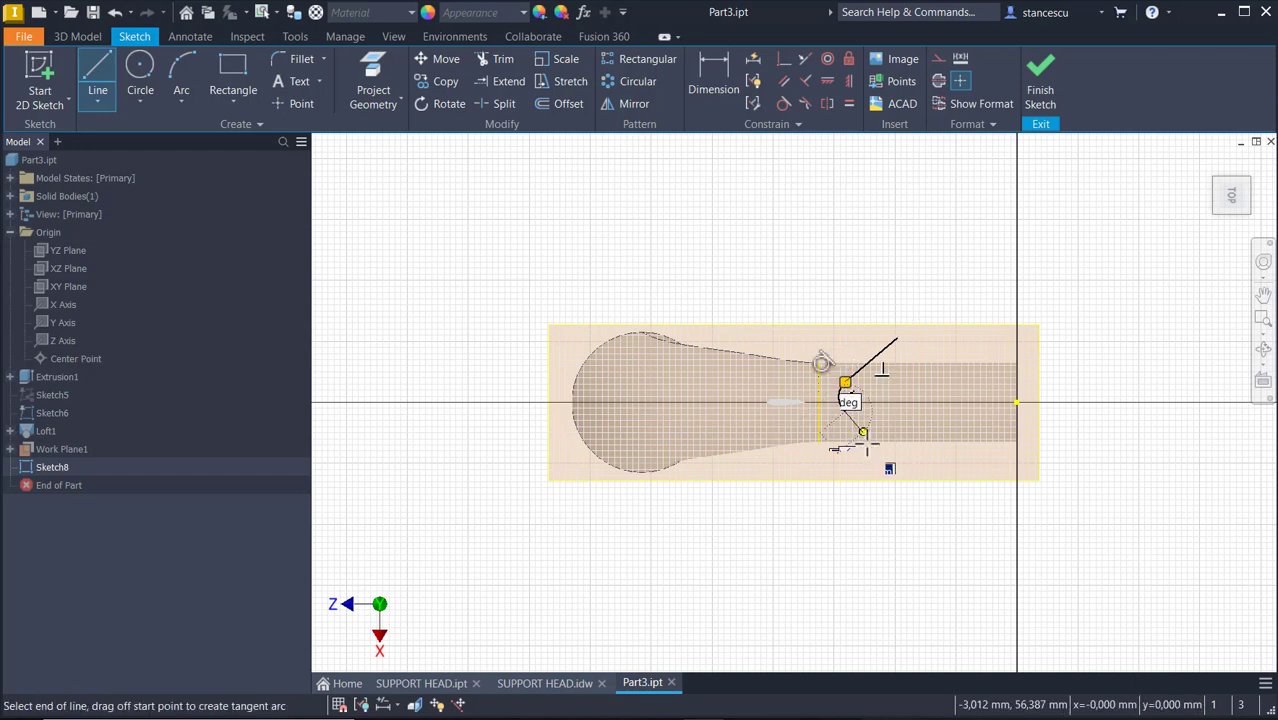
pyautogui.click(922, 471)
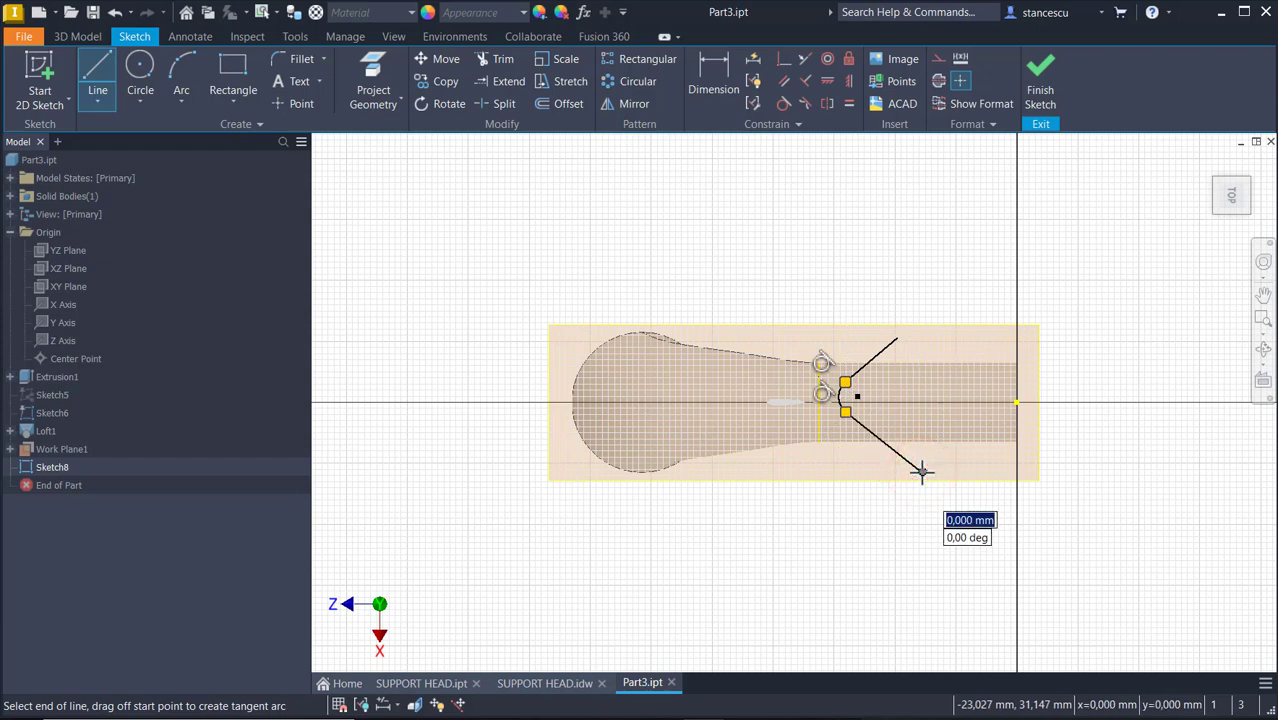
pyautogui.press('Escape')
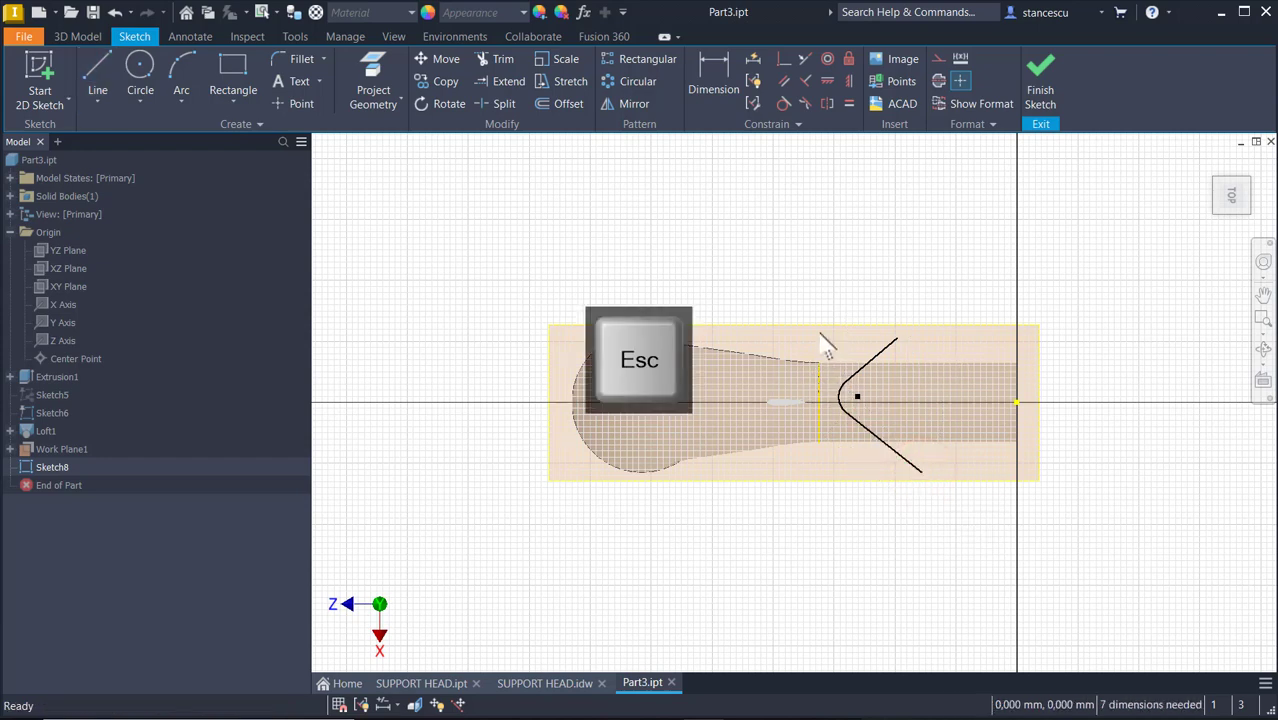
# Step: Dimension the lengthwise distance from the arc's centre to the origin at the tube's end as 84 mm
pyautogui.click(701, 52)
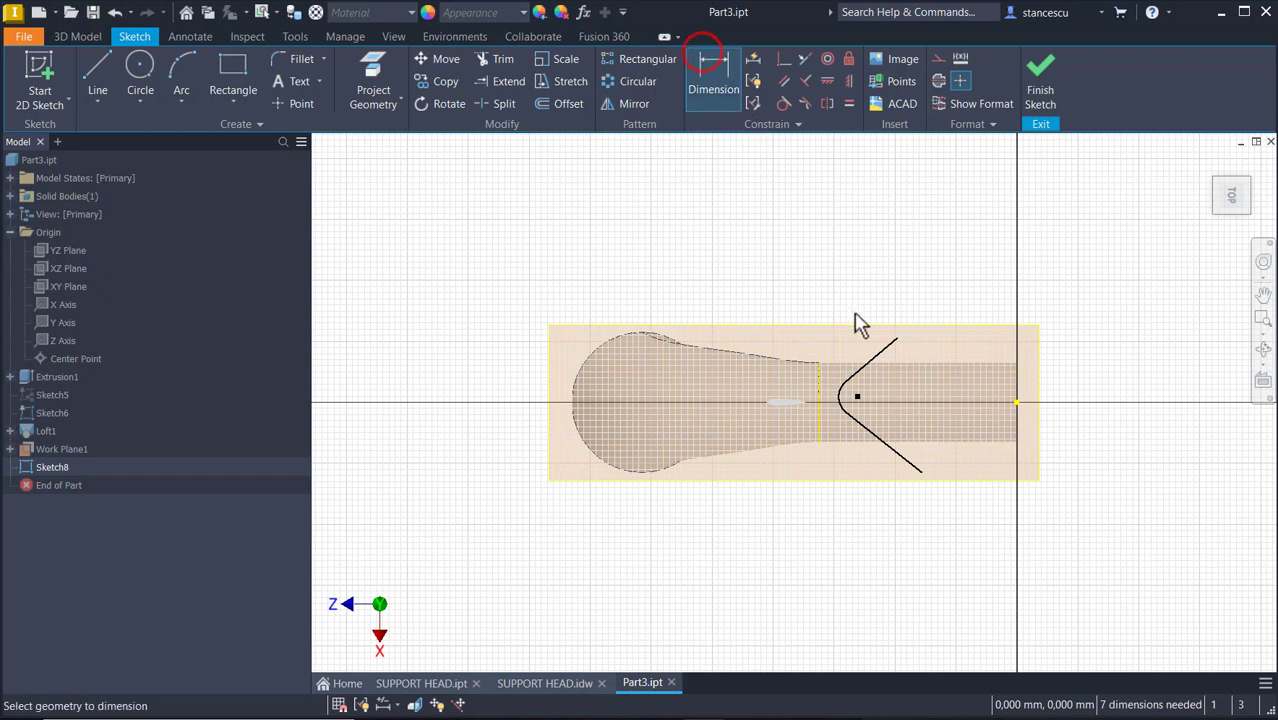
pyautogui.click(858, 399)
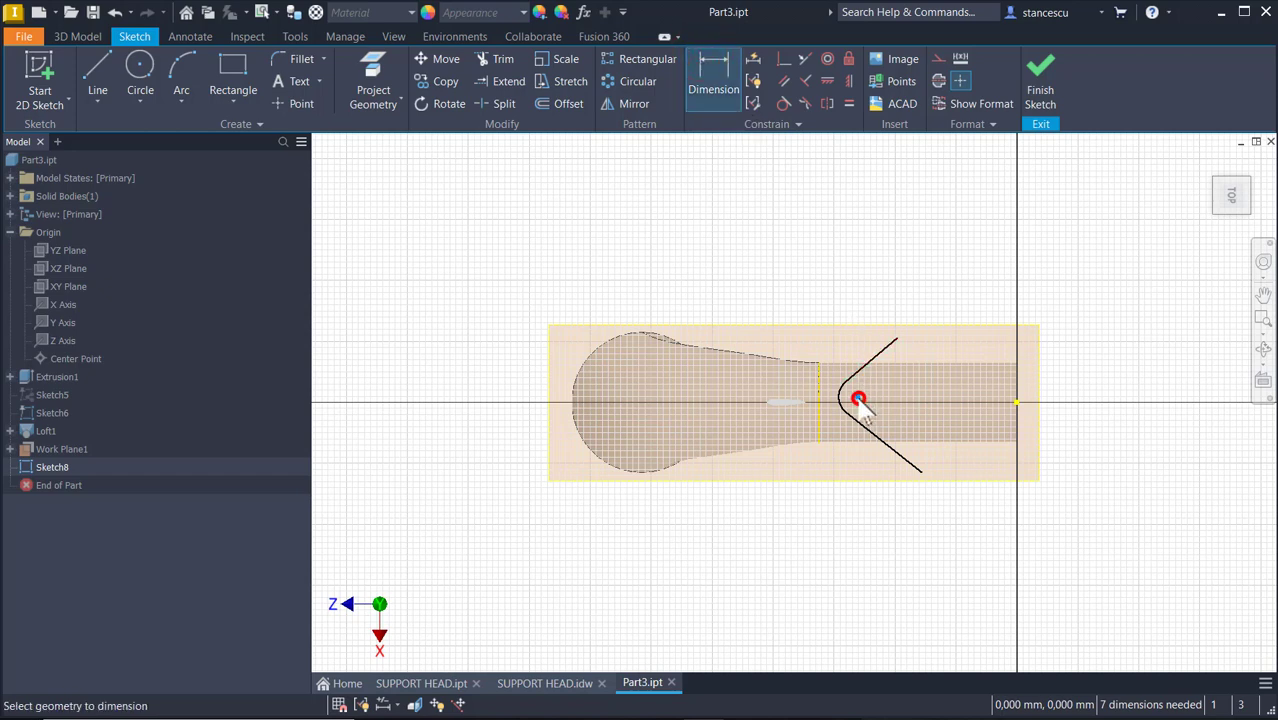
pyautogui.click(1015, 401)
pyautogui.click(908, 286)
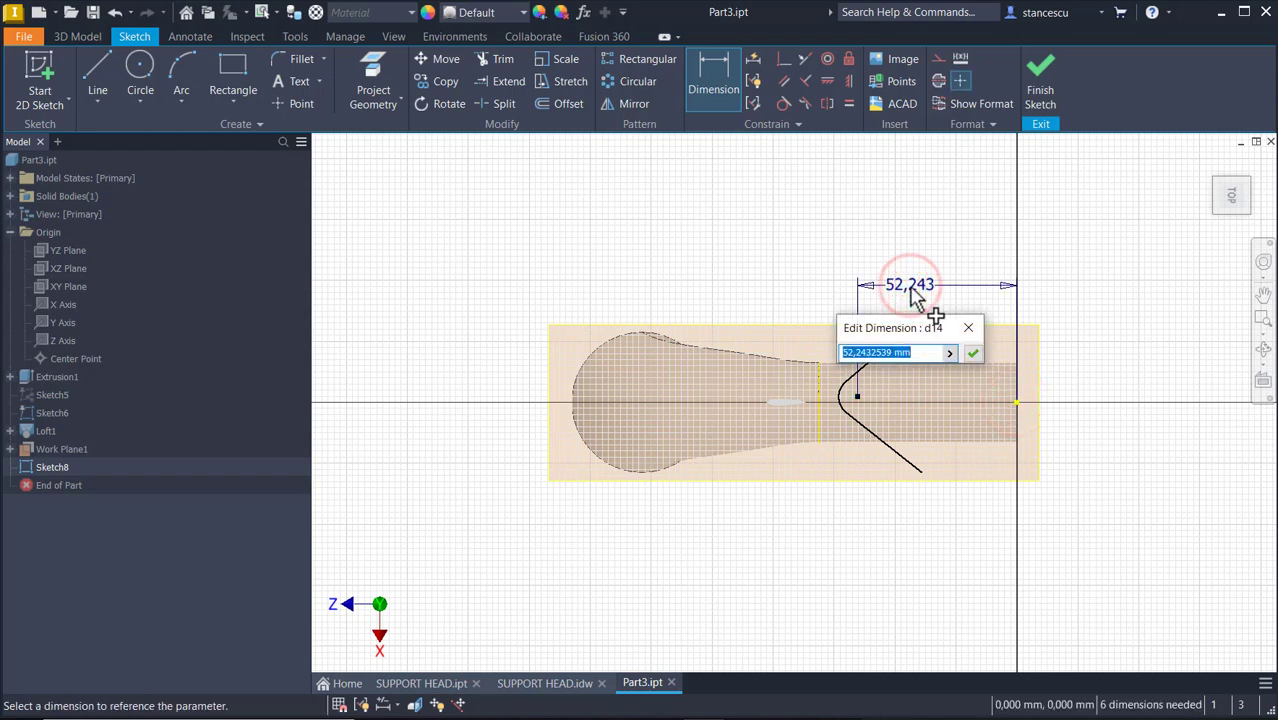
pyautogui.write('84')
pyautogui.press('Return')
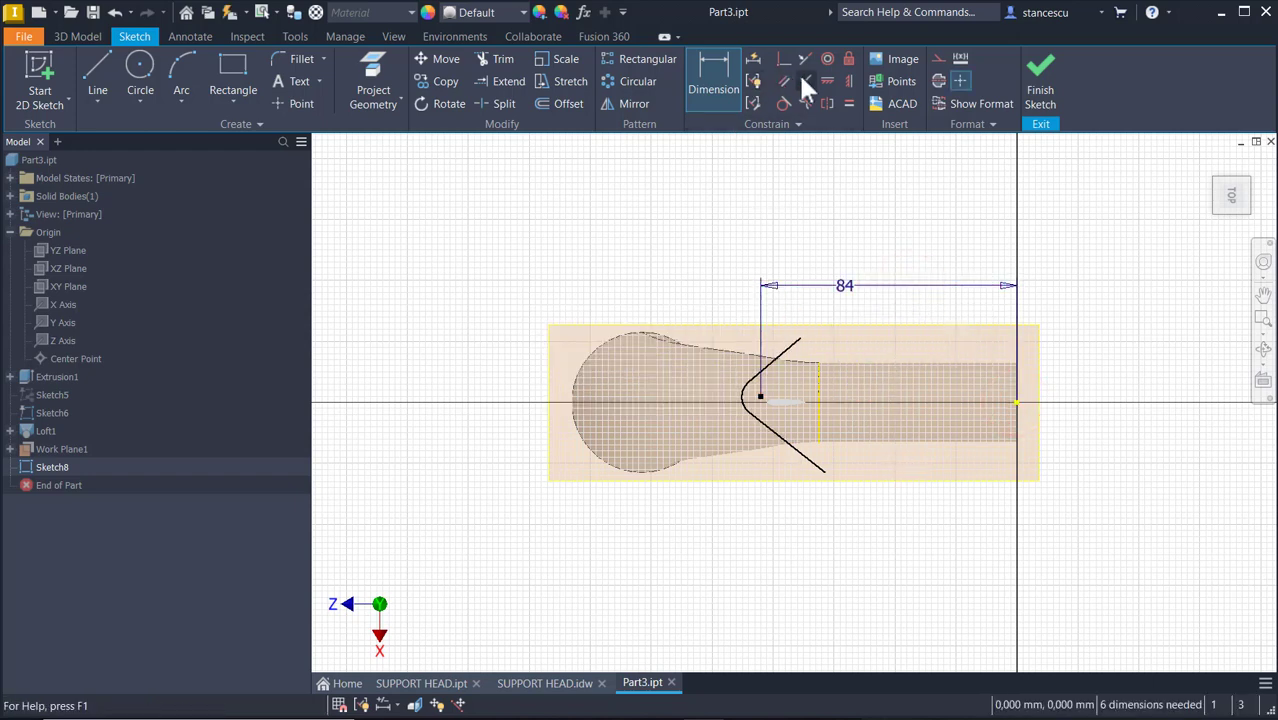
# Step: Align the arc's centre point with the origin using a Vertical constraint
pyautogui.click(848, 81)
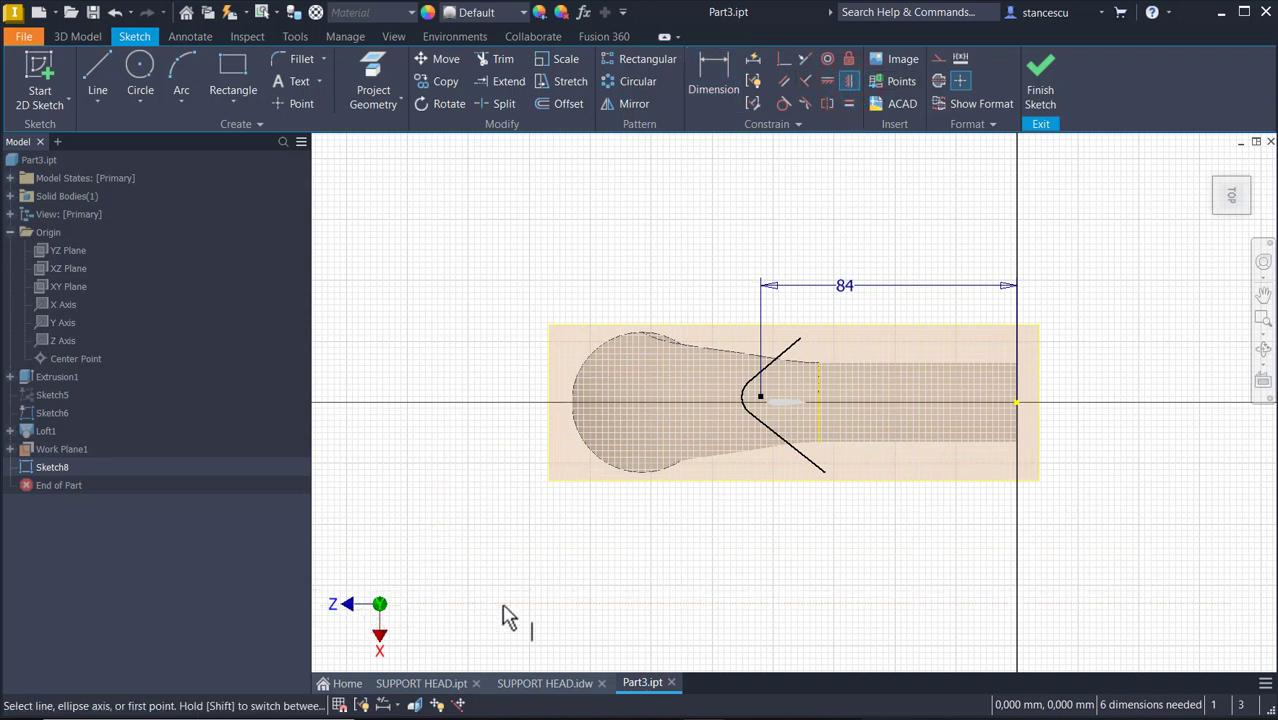
pyautogui.click(1016, 404)
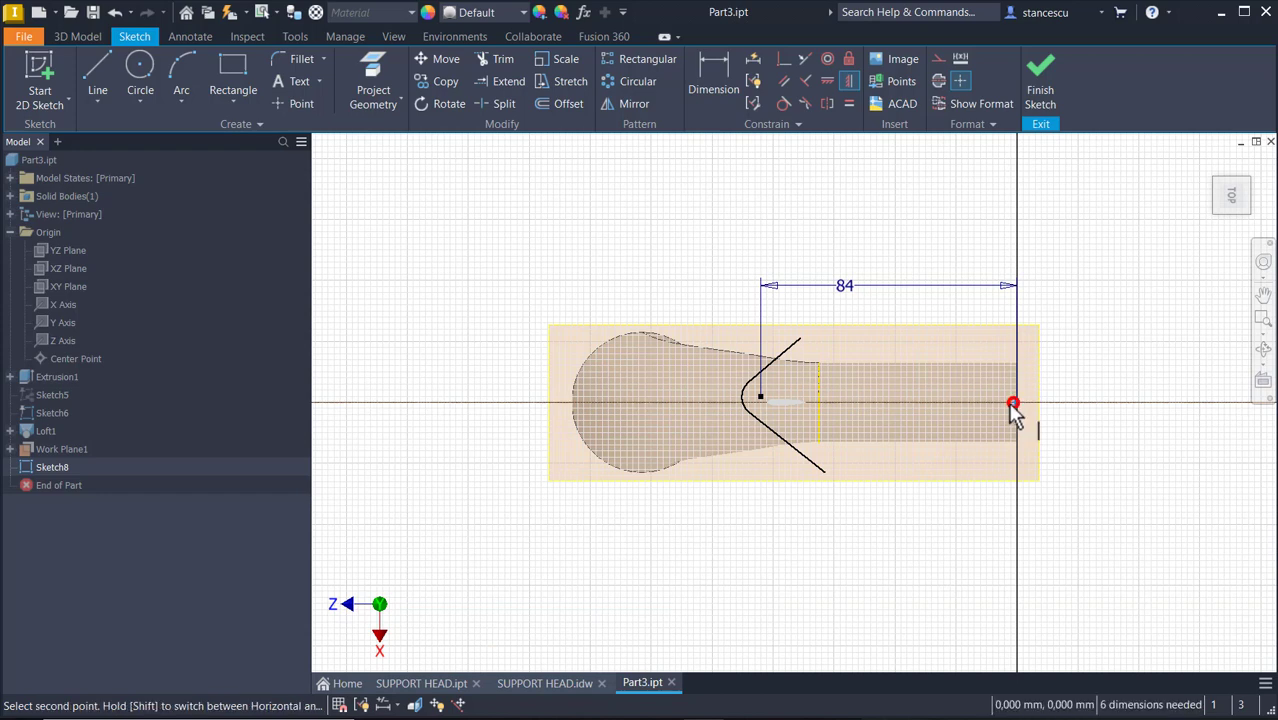
pyautogui.click(761, 398)
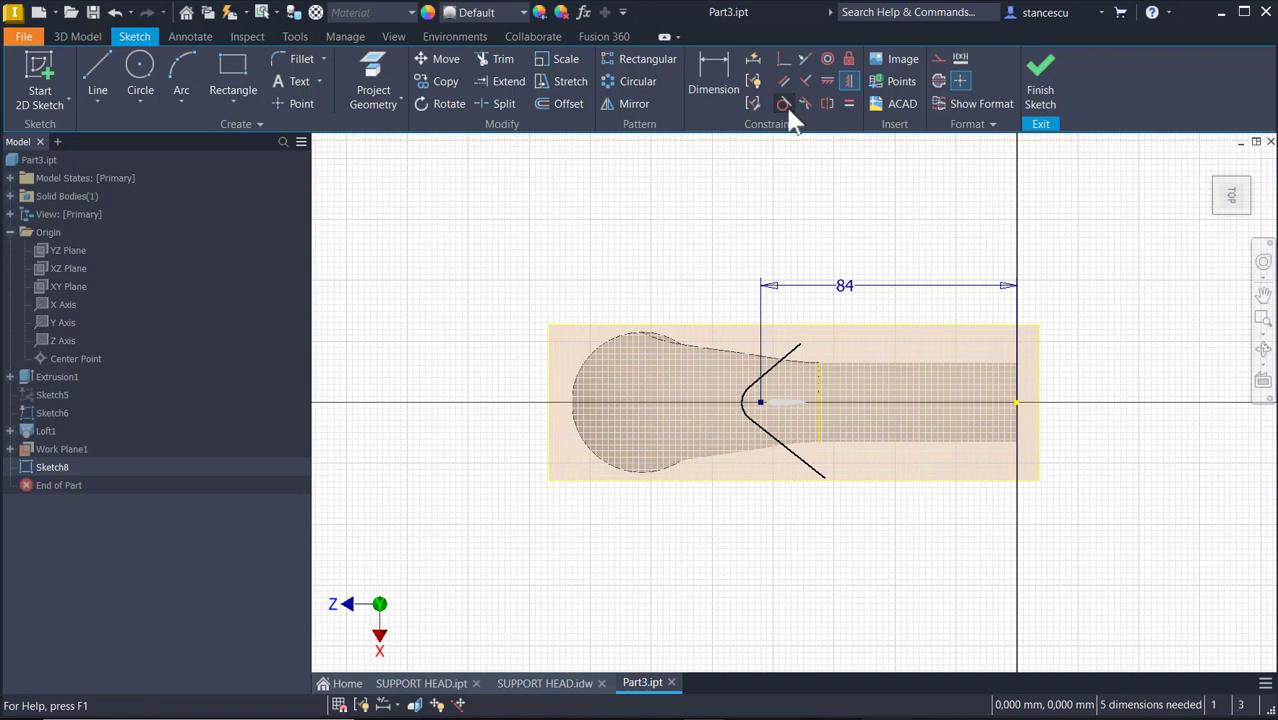
# Step: Make the two V lines equal in length and swing the upper line's free end to test the profile's movement
pyautogui.click(849, 103)
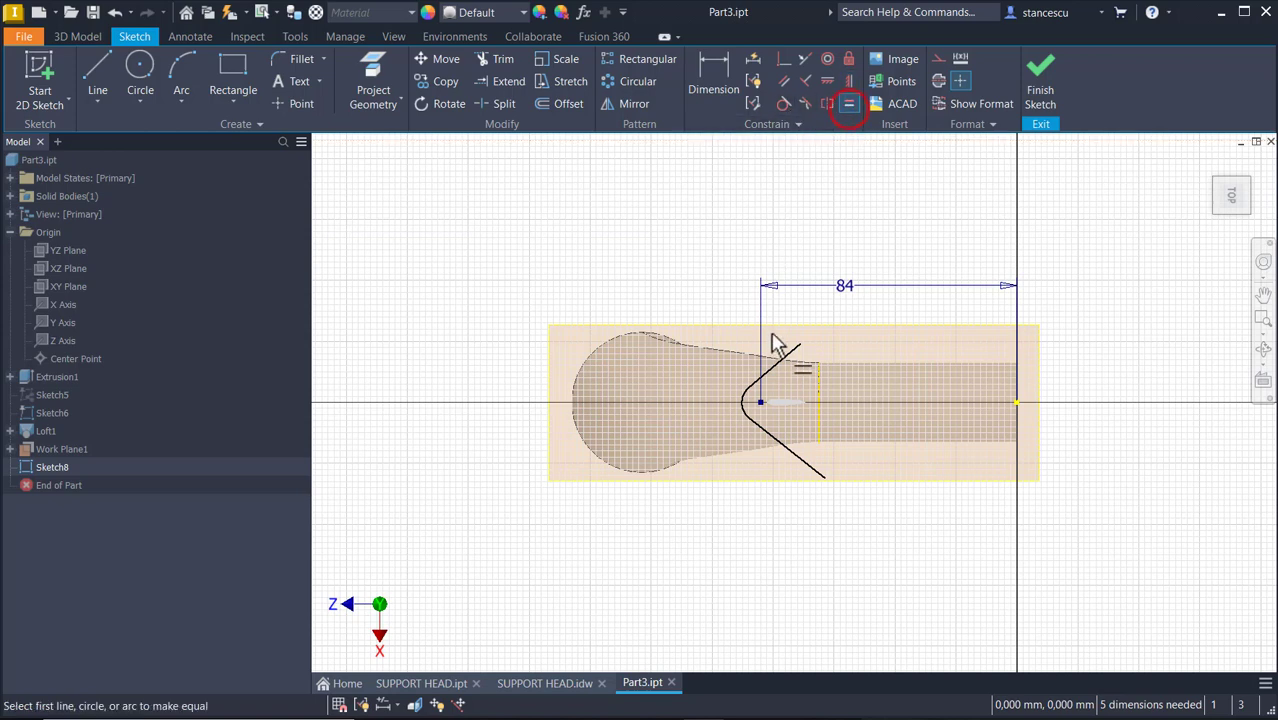
pyautogui.click(776, 361)
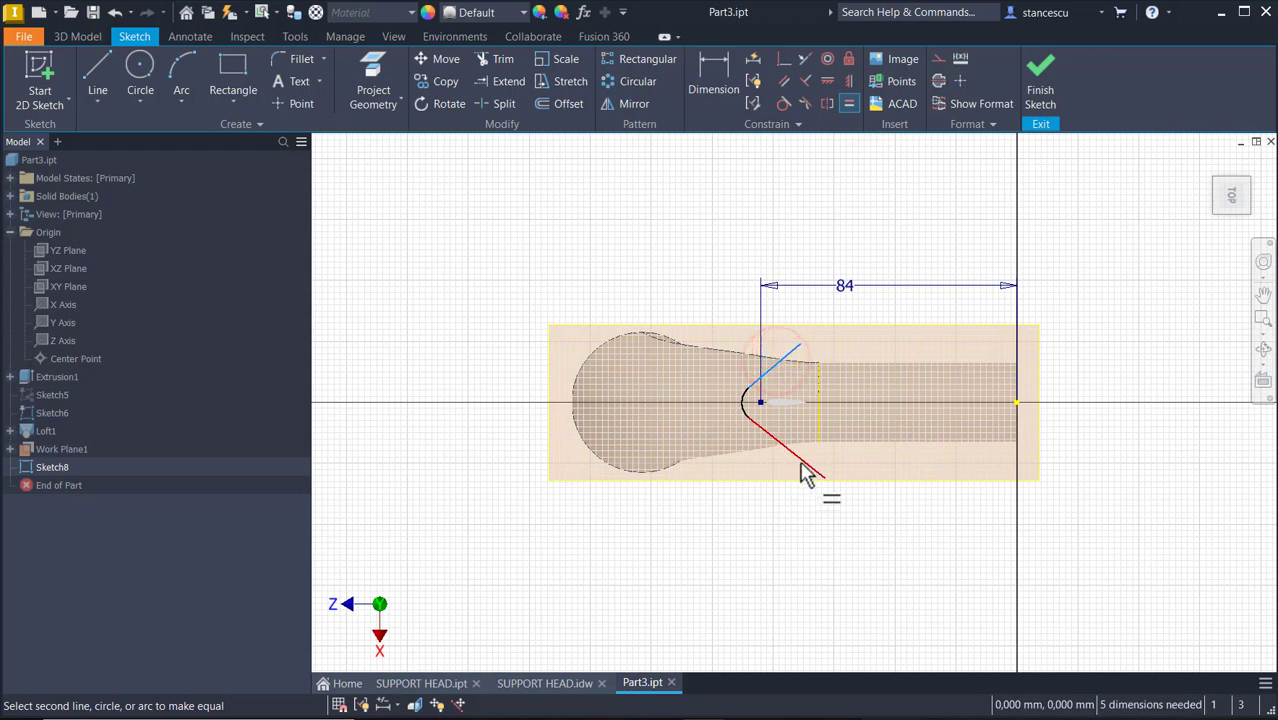
pyautogui.click(800, 463)
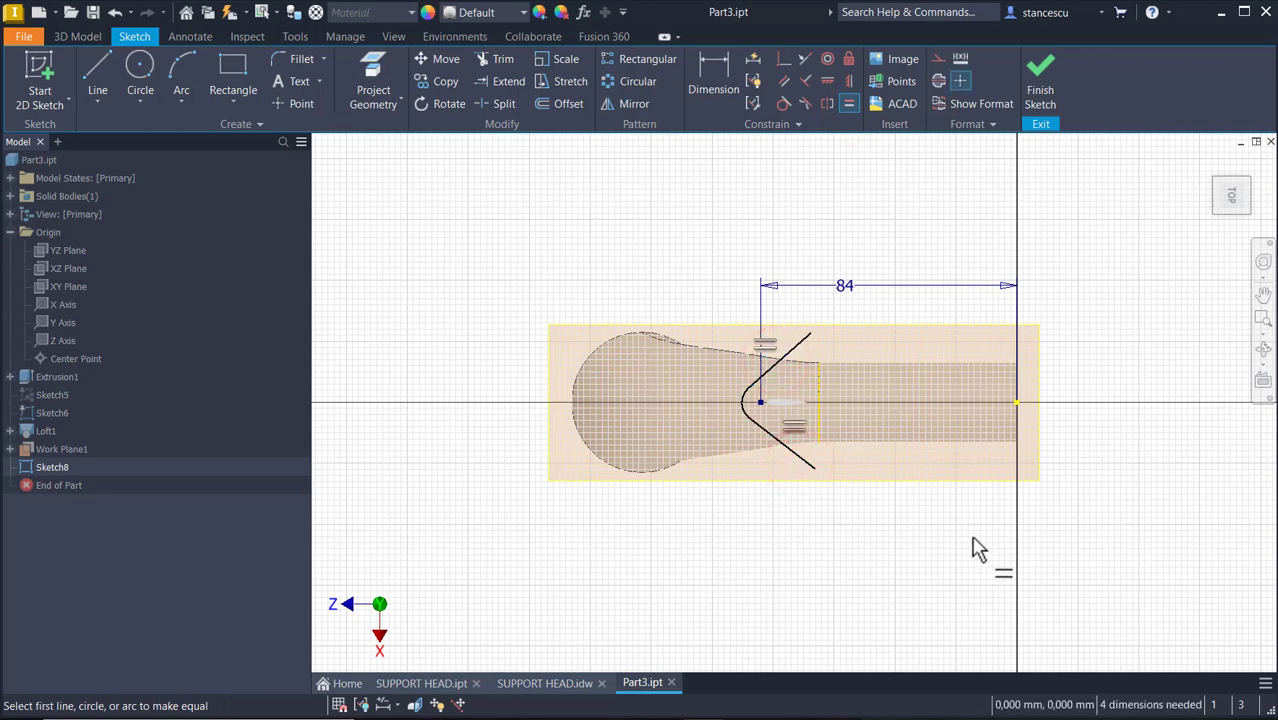
pyautogui.press('Escape')
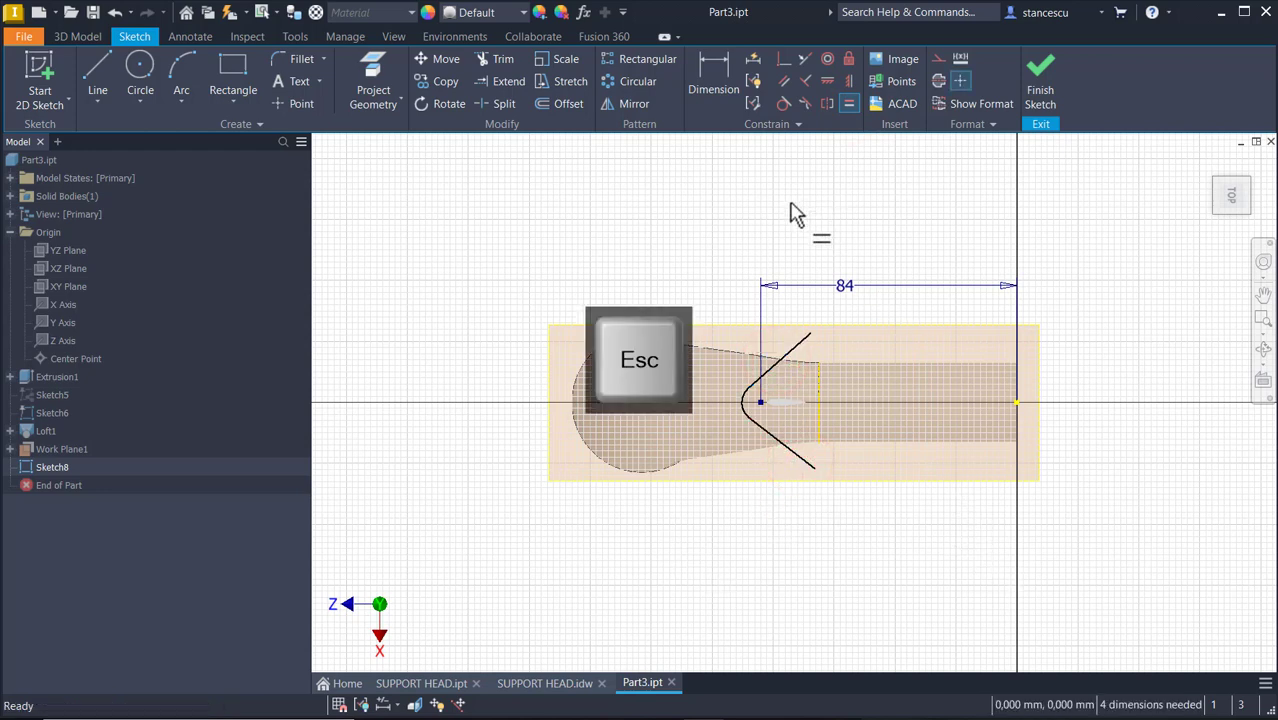
pyautogui.moveTo(816, 336); pyautogui.dragTo(826, 351)
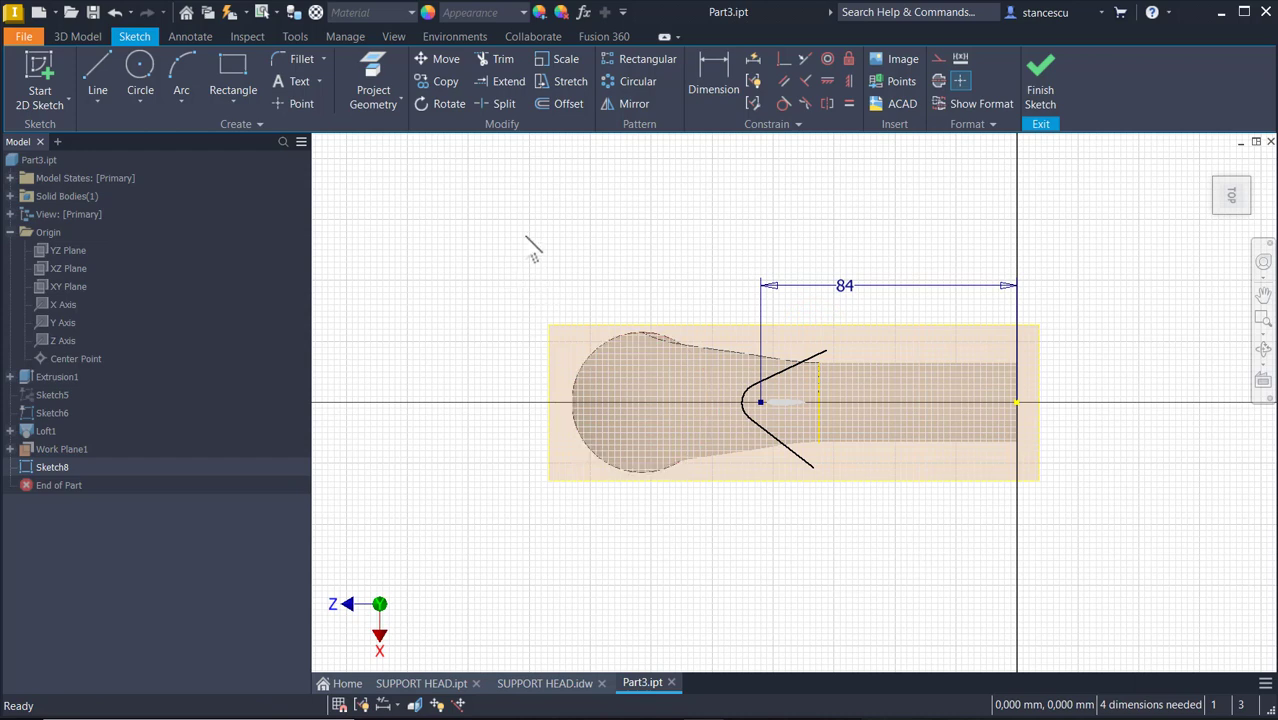
# Step: Constrain the two V lines to be symmetric about the part's lengthwise origin axis
pyautogui.click(829, 102)
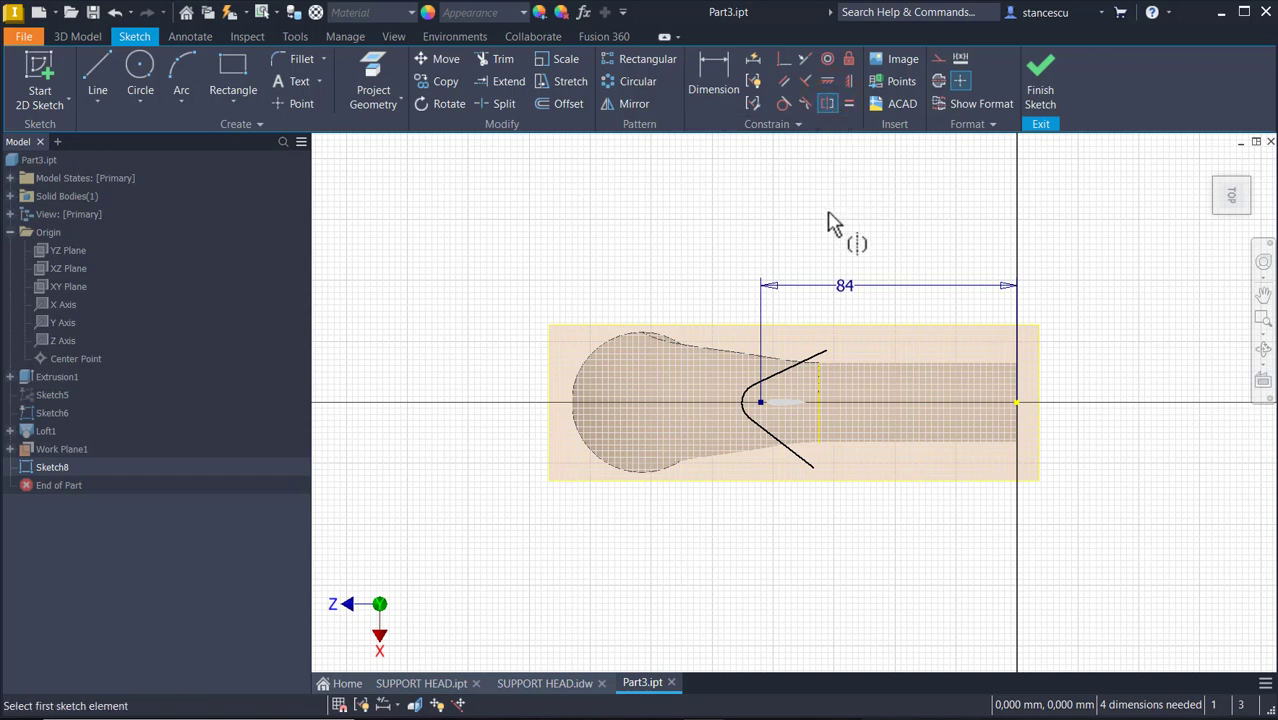
pyautogui.click(780, 376)
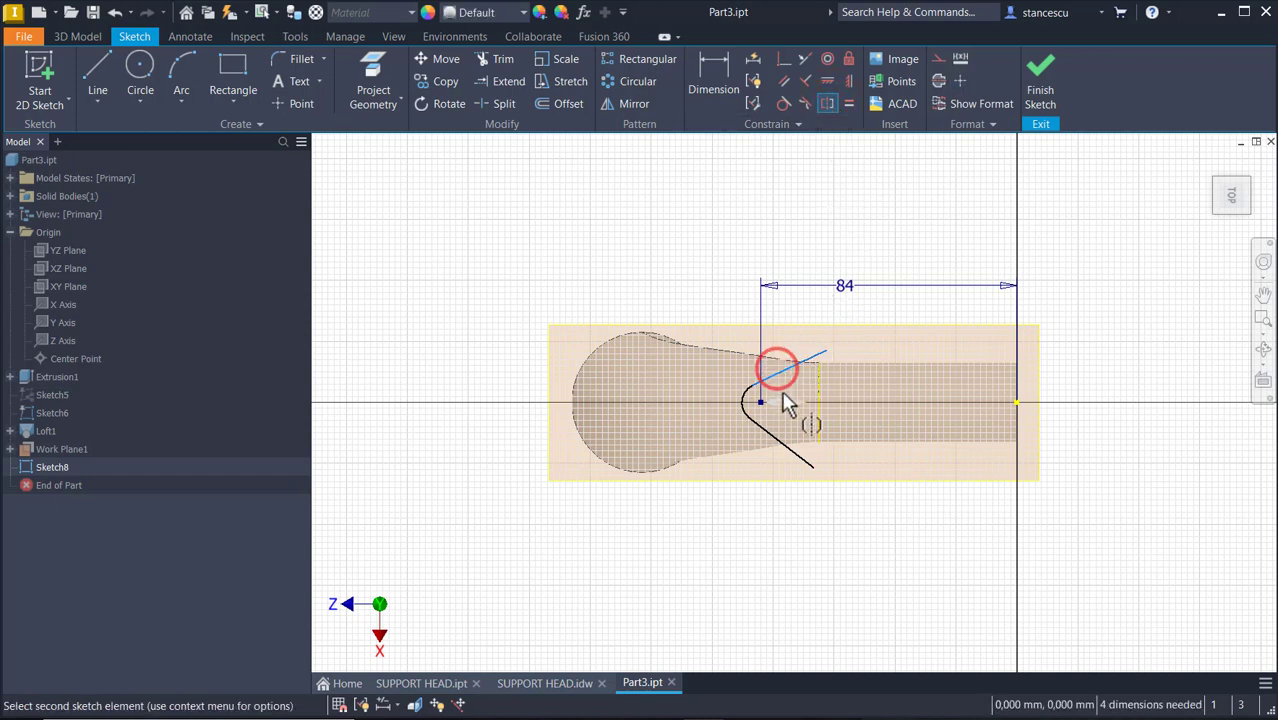
pyautogui.click(790, 455)
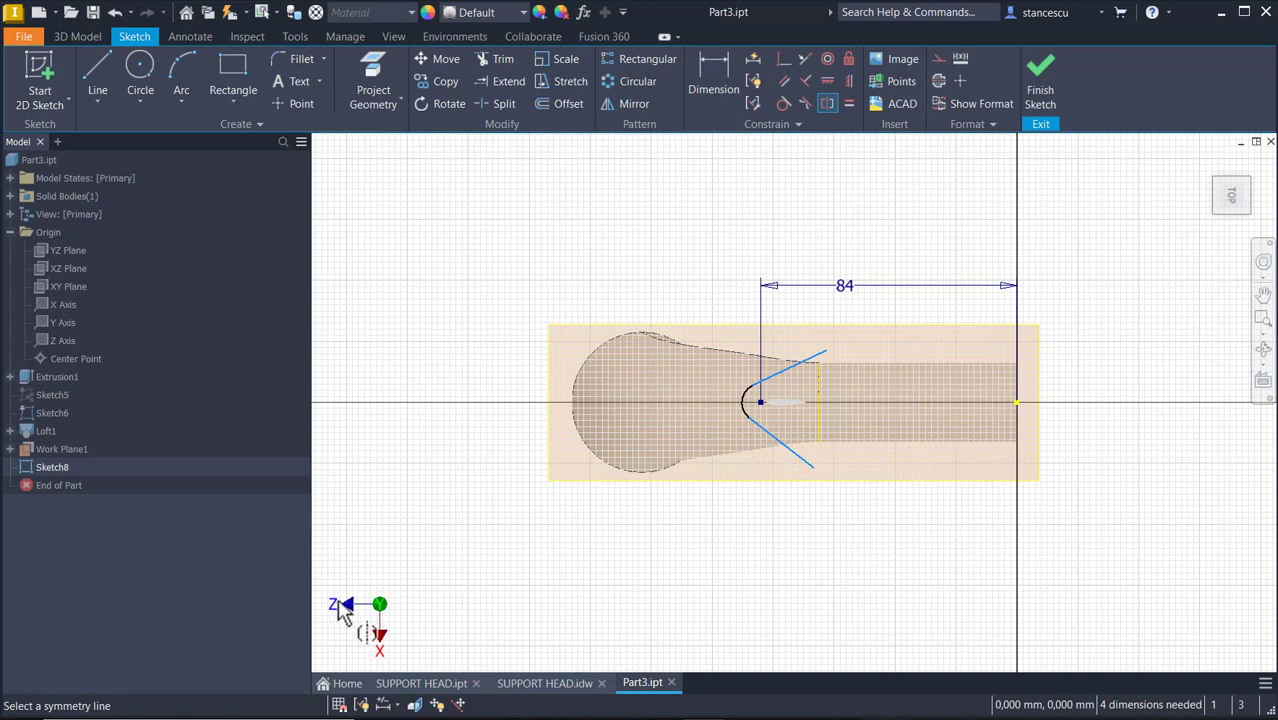
pyautogui.click(56, 323)
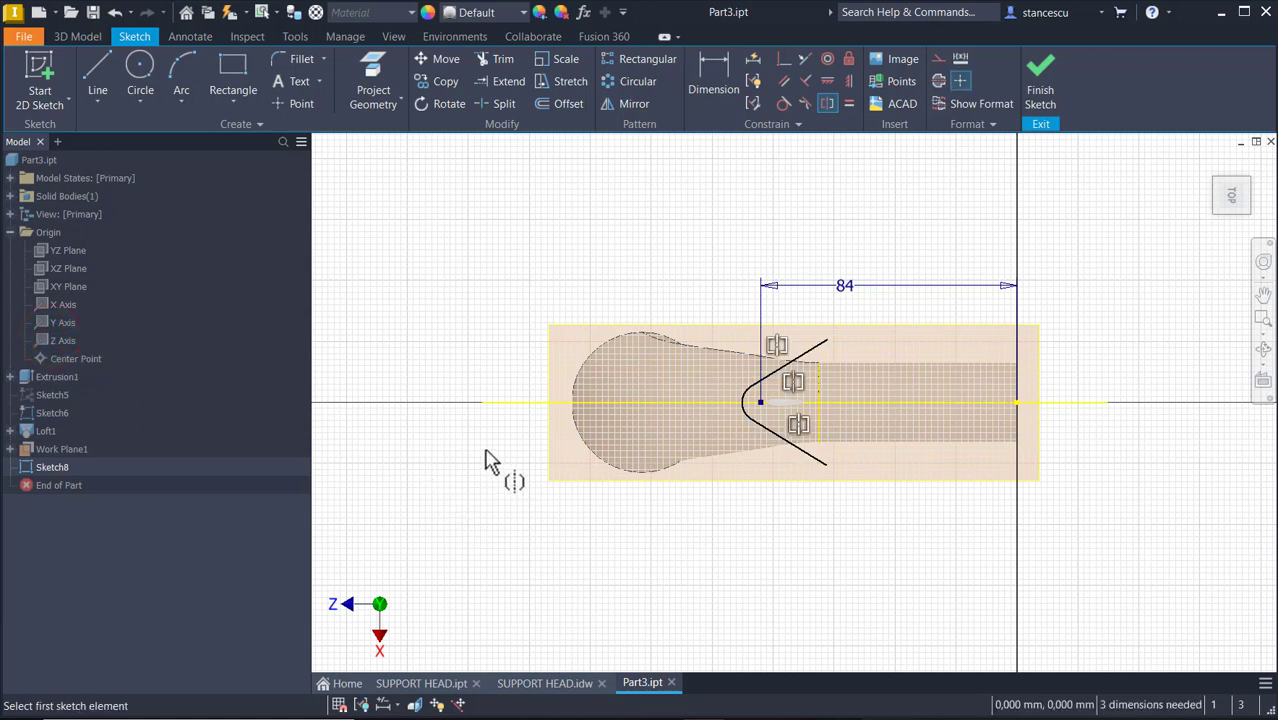
pyautogui.press('Escape')
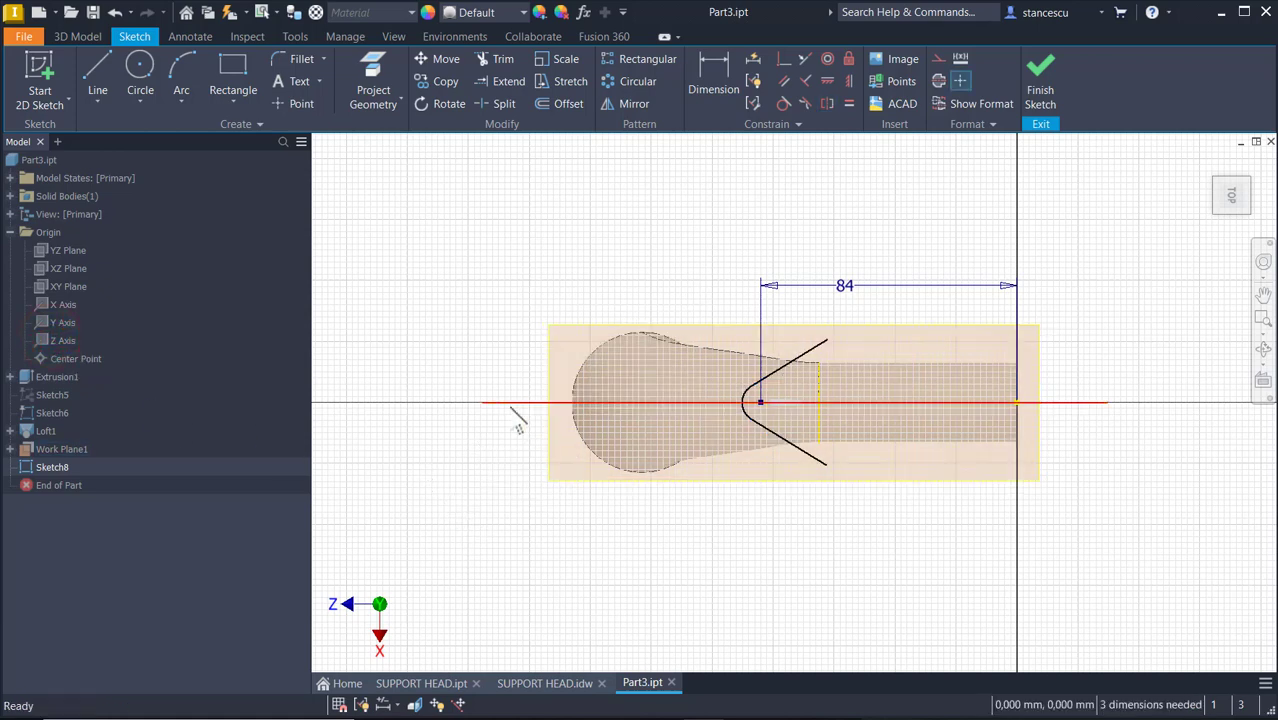
# Step: Change the projected lengthwise axis line in the sketch to construction geometry
pyautogui.click(509, 405)
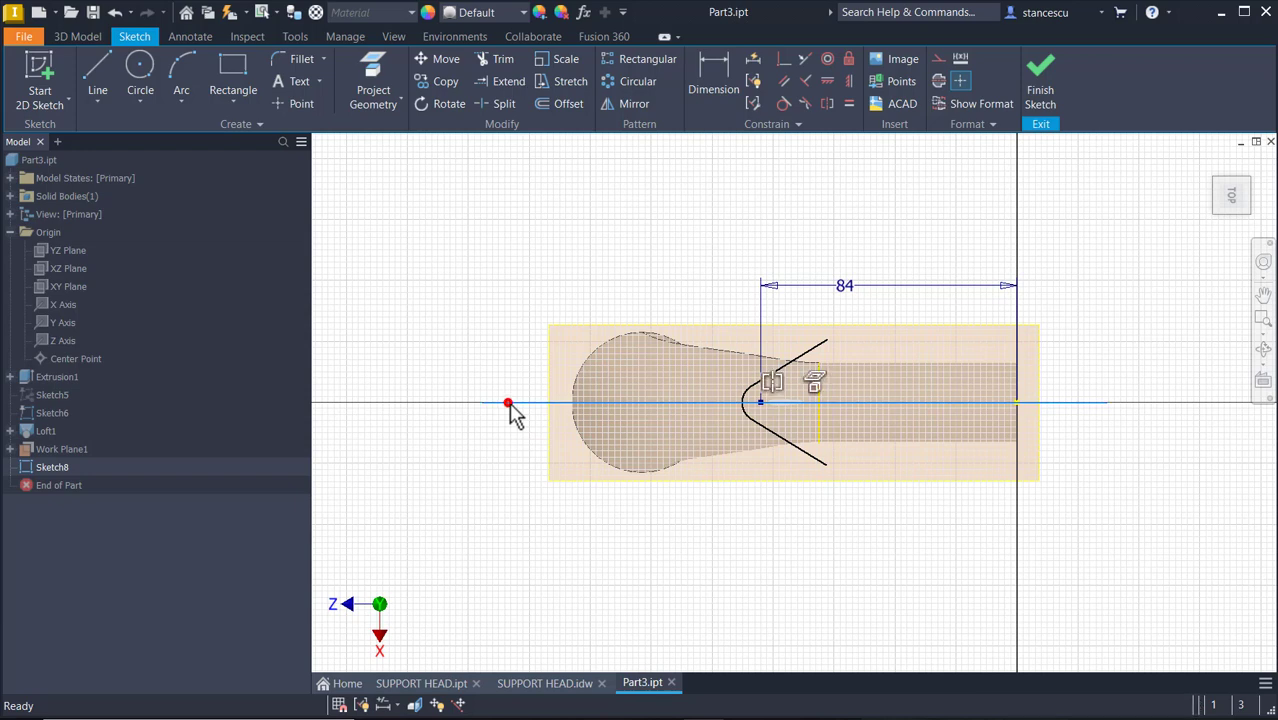
pyautogui.click(933, 59)
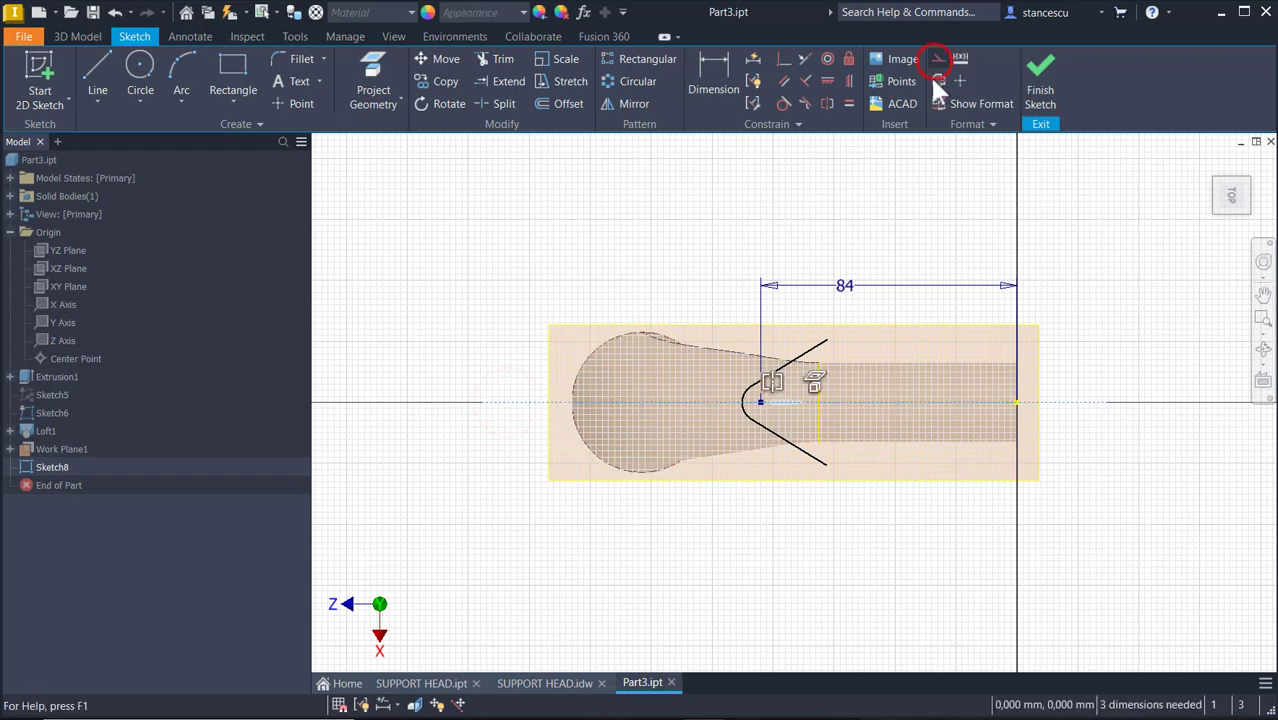
pyautogui.click(909, 186)
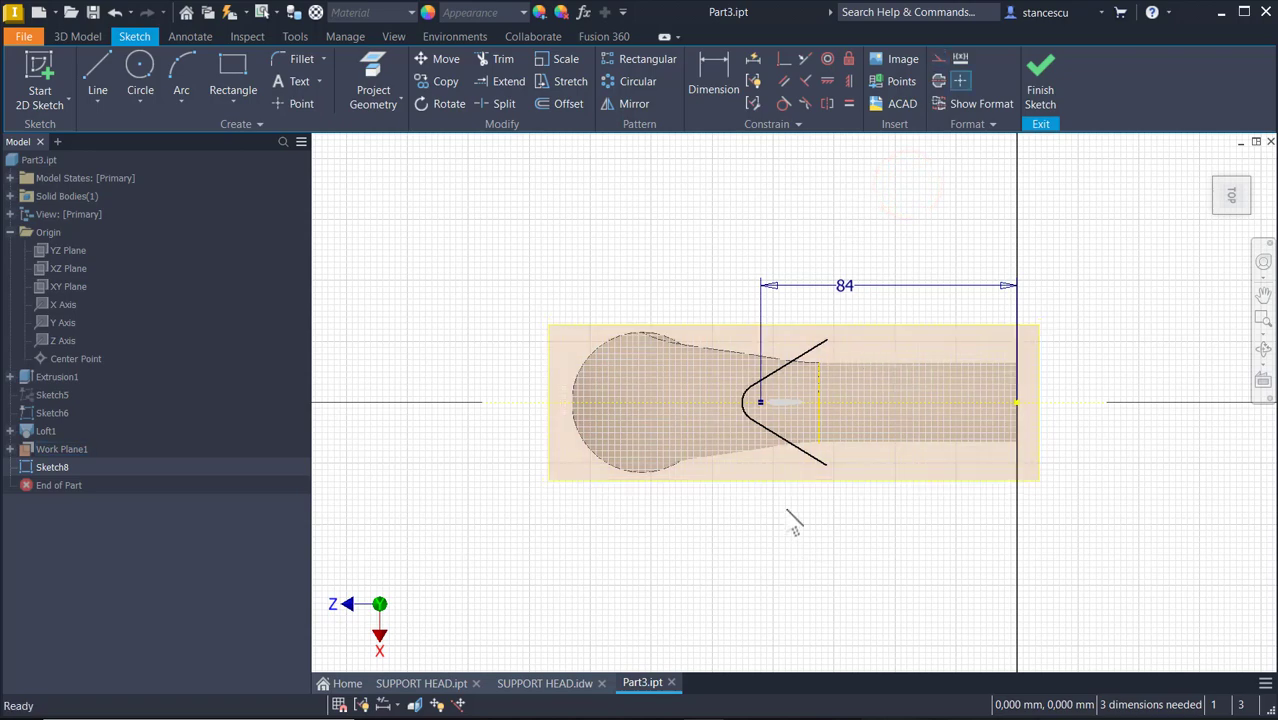
# Step: Look up the name of the model parameter that holds the tube's 26 mm diameter
pyautogui.scroll(3, 920, 350)
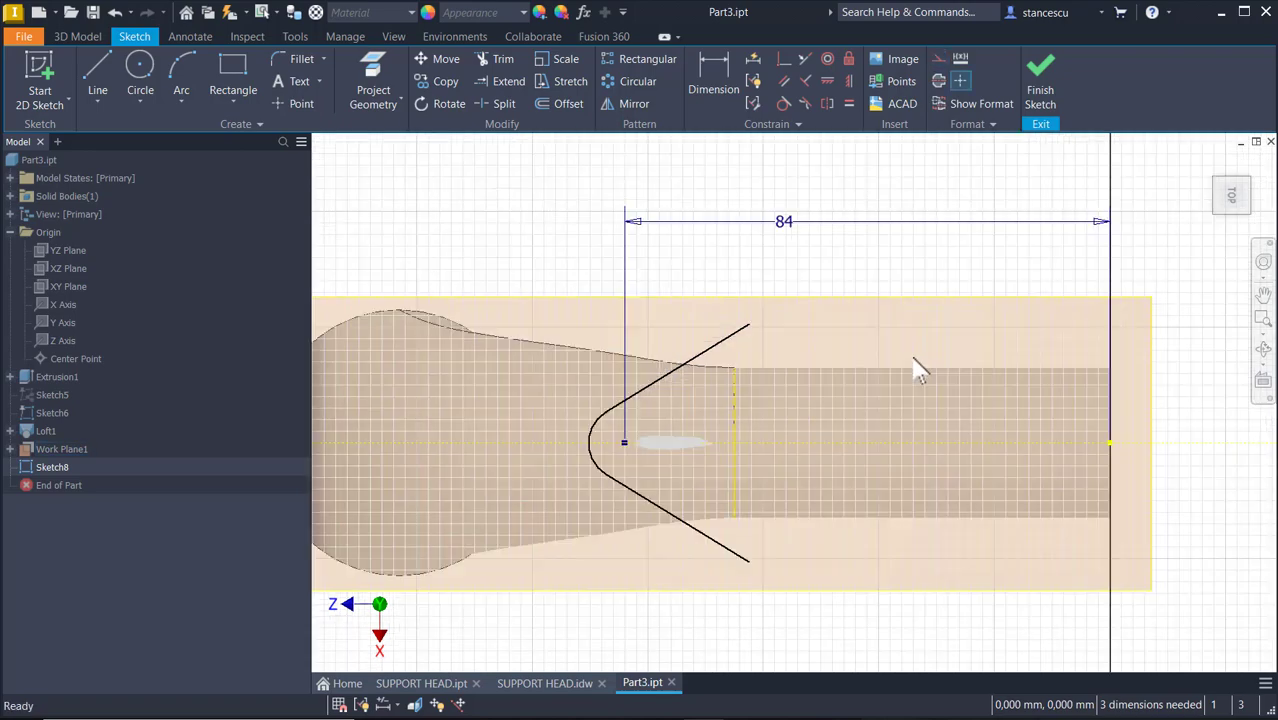
pyautogui.moveTo(901, 391); pyautogui.dragTo(884, 314, button='middle')
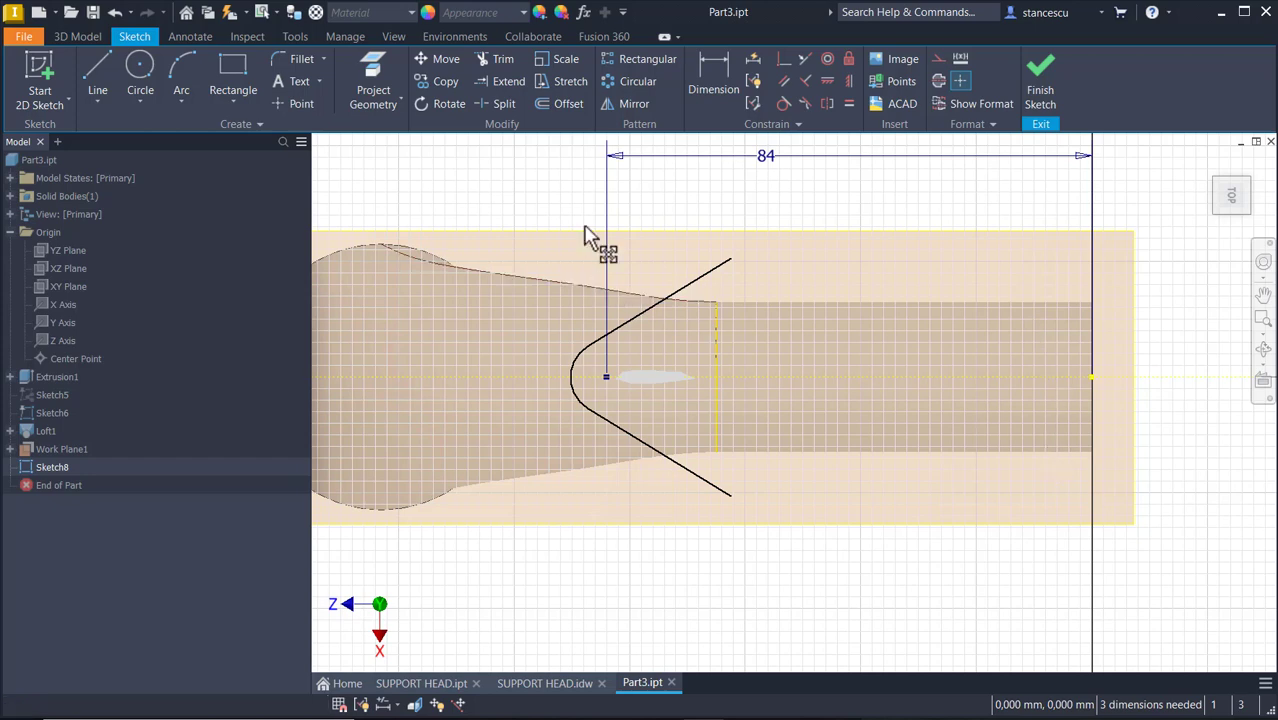
pyautogui.click(705, 60)
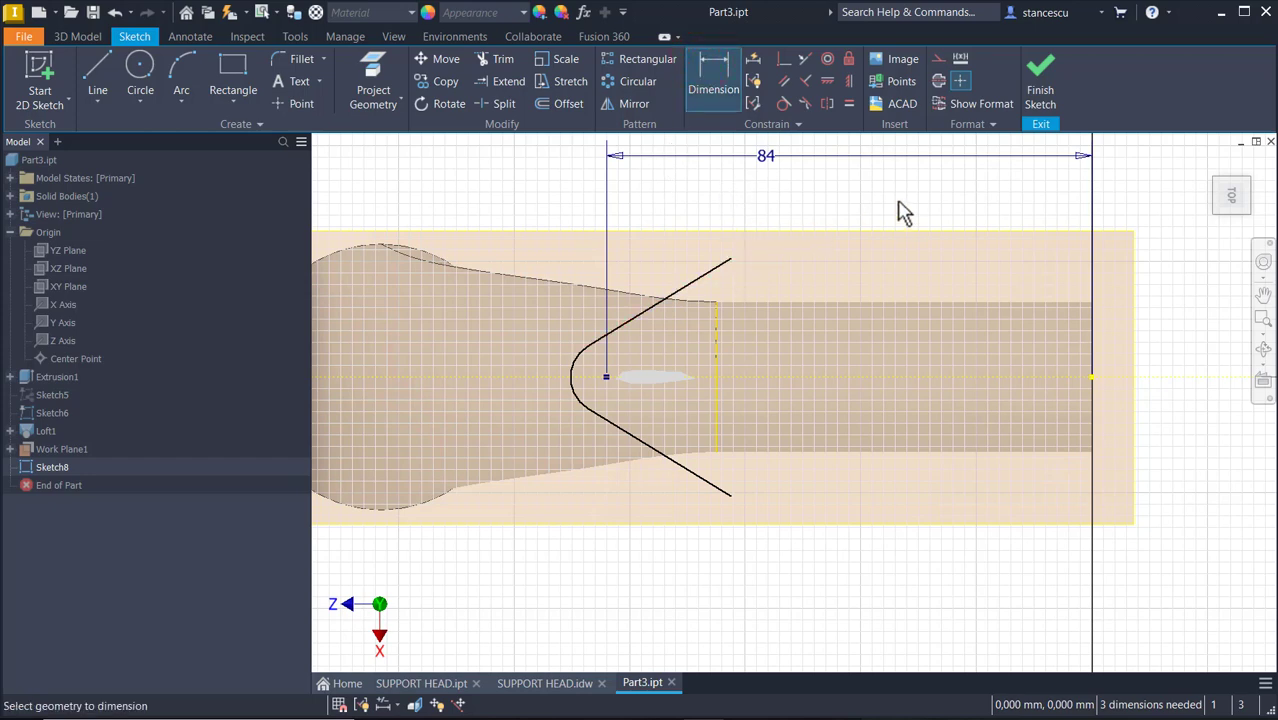
pyautogui.click(584, 13)
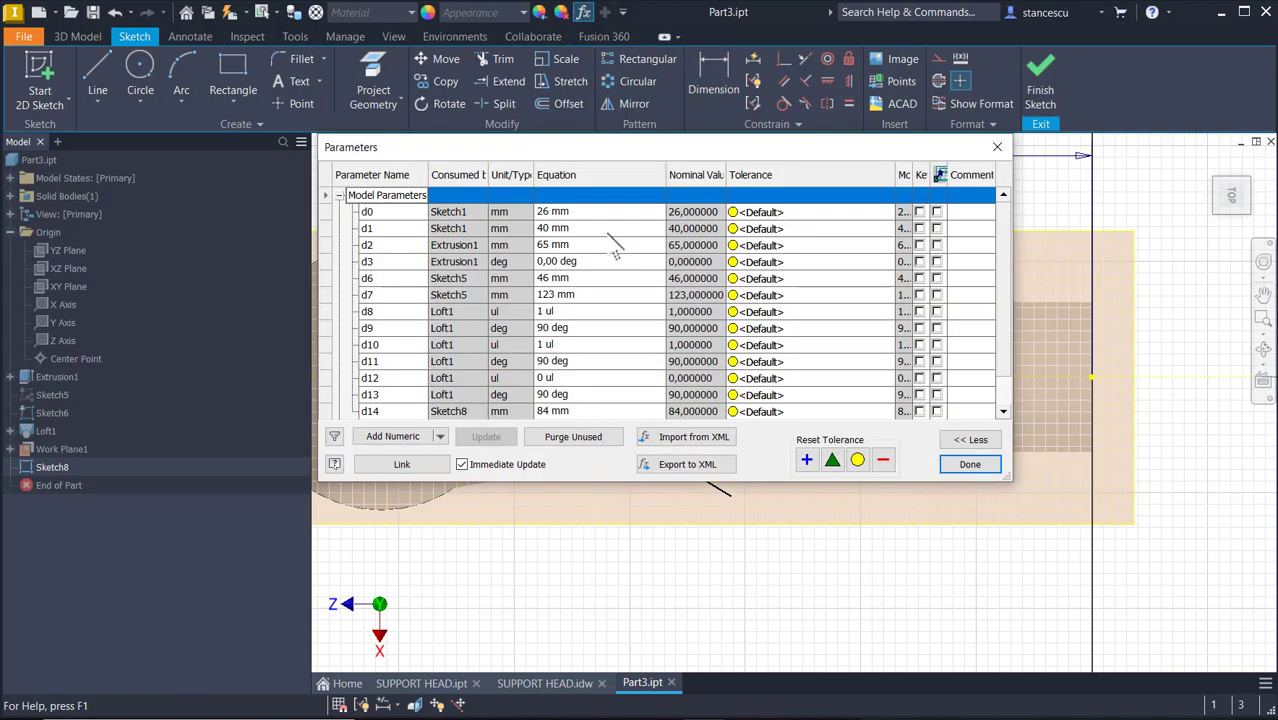
pyautogui.click(547, 212)
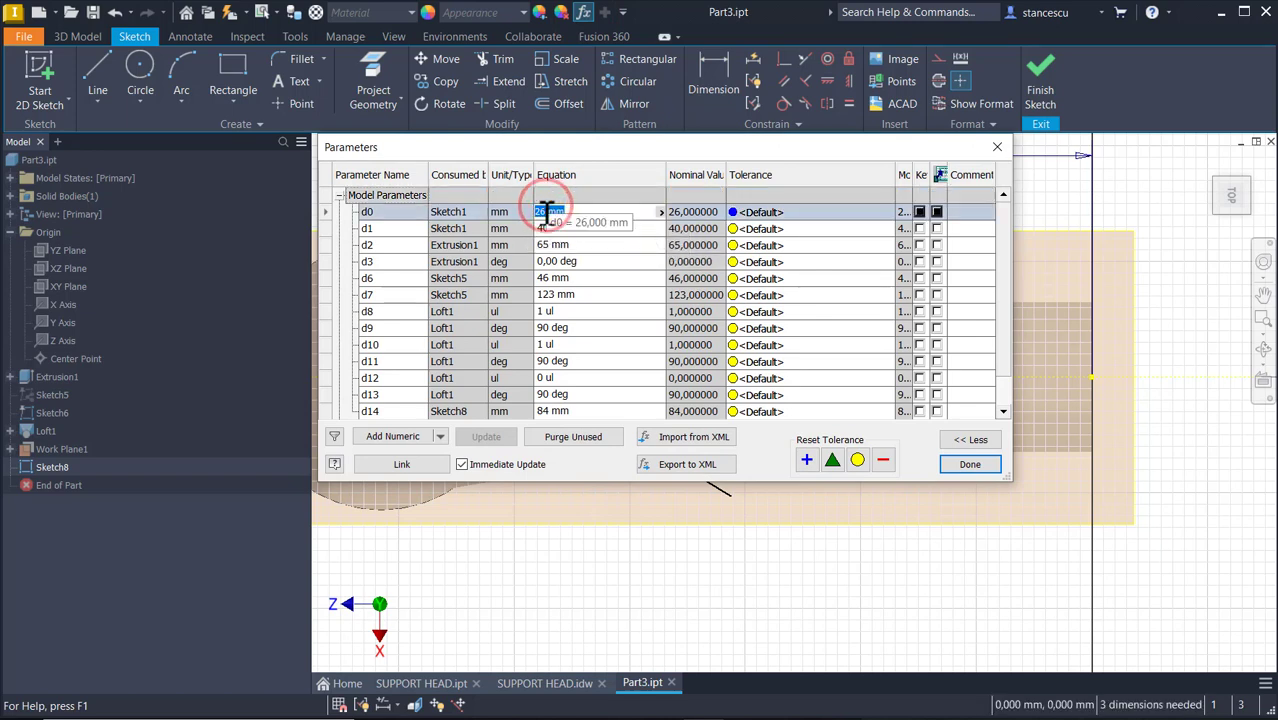
pyautogui.click(538, 212)
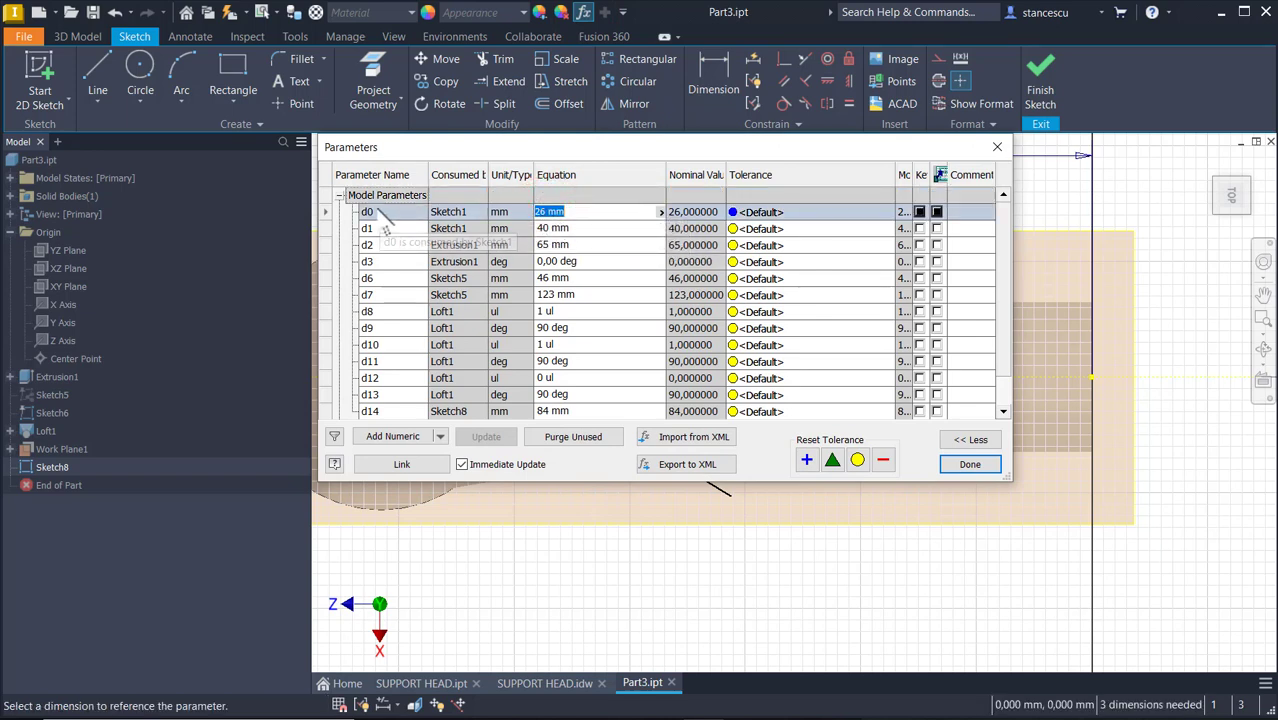
pyautogui.click(982, 466)
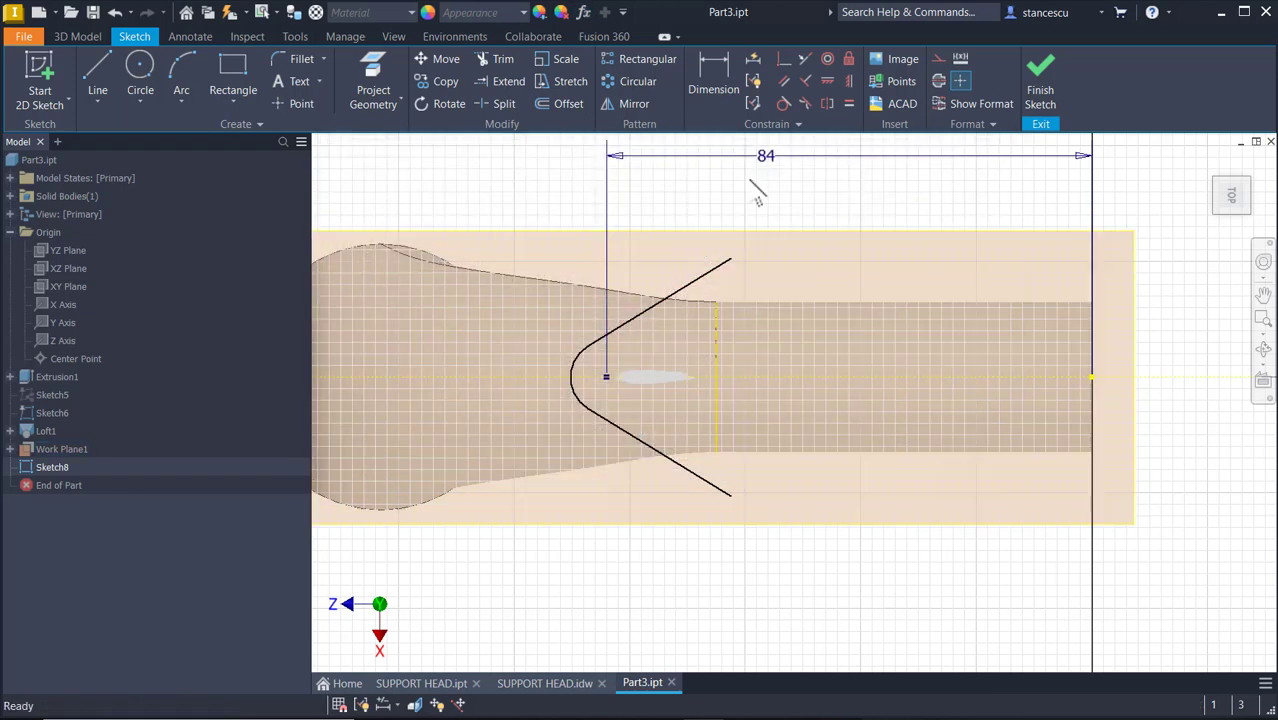
# Step: Dimension the distance between the free ends of the two V lines and link it to parameter d0
pyautogui.click(718, 72)
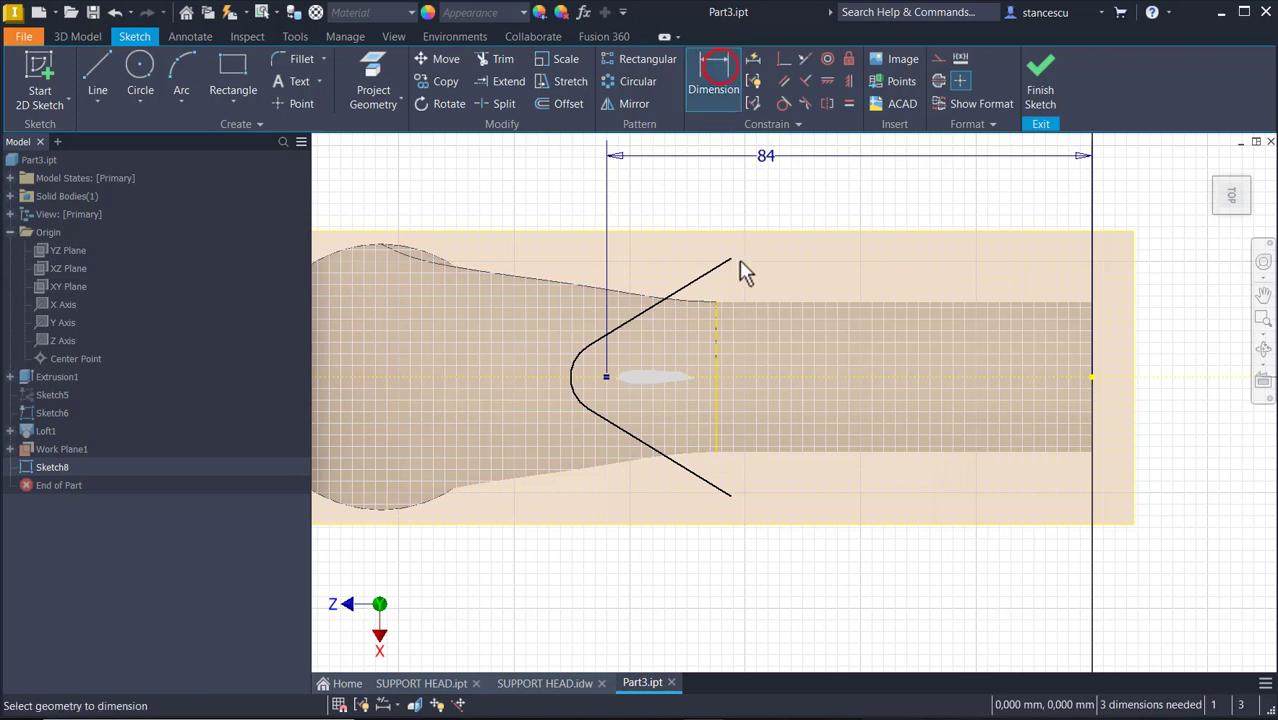
pyautogui.click(731, 259)
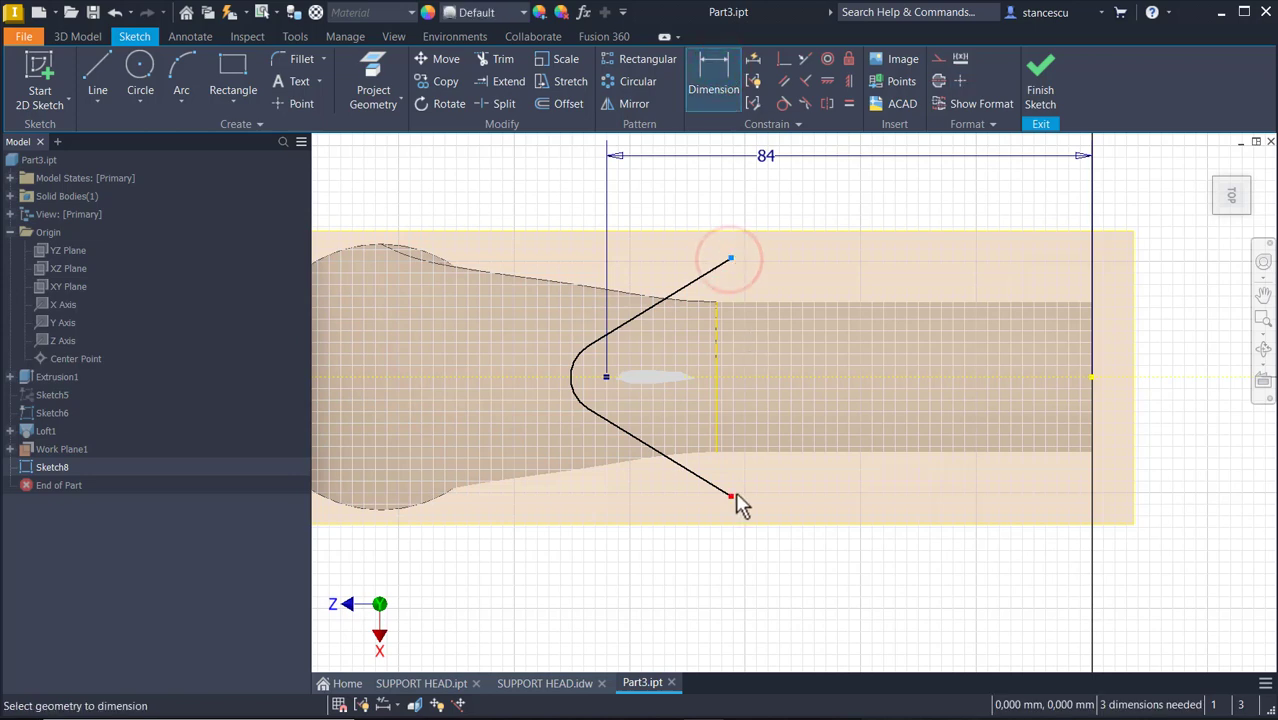
pyautogui.click(732, 493)
pyautogui.click(775, 424)
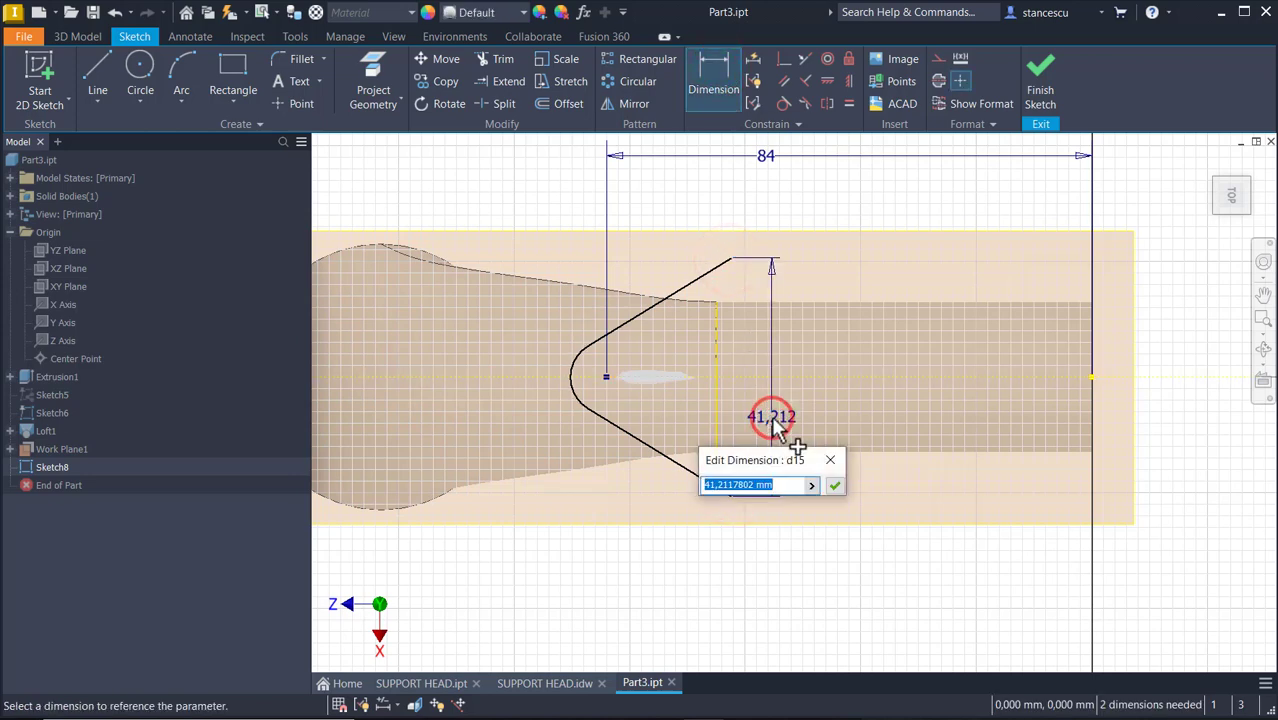
pyautogui.write('d0')
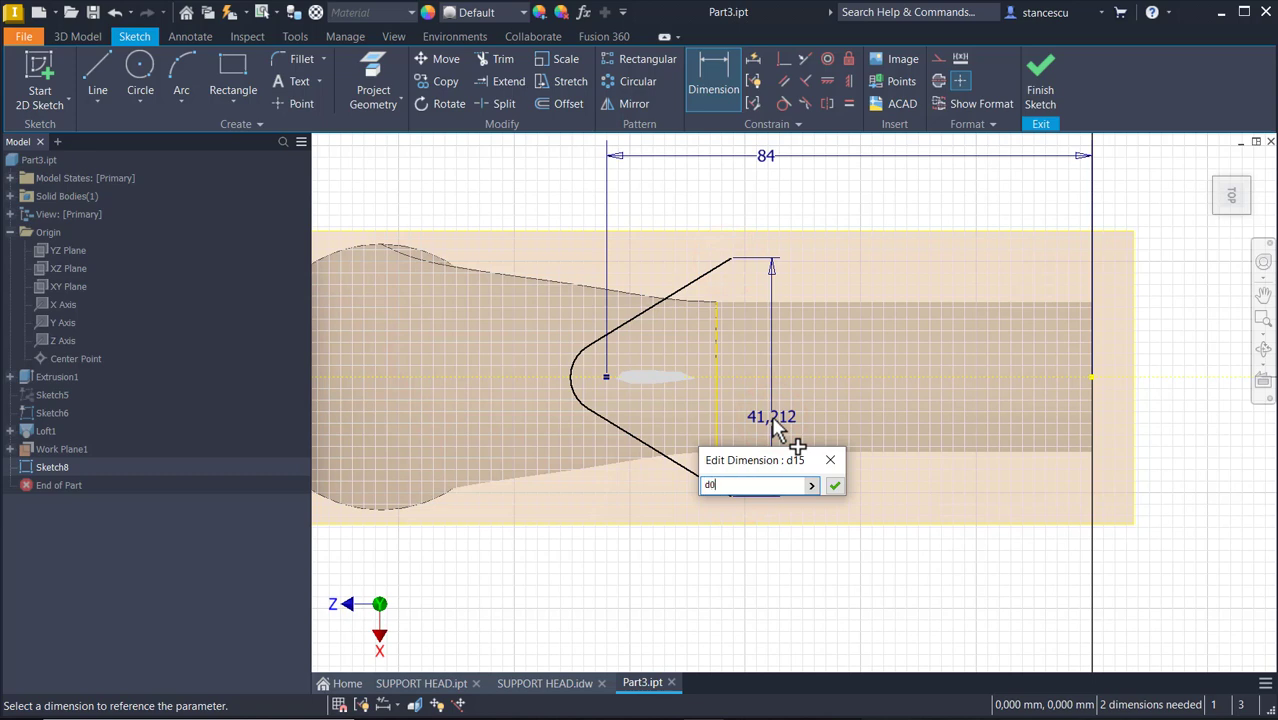
pyautogui.press('Return')
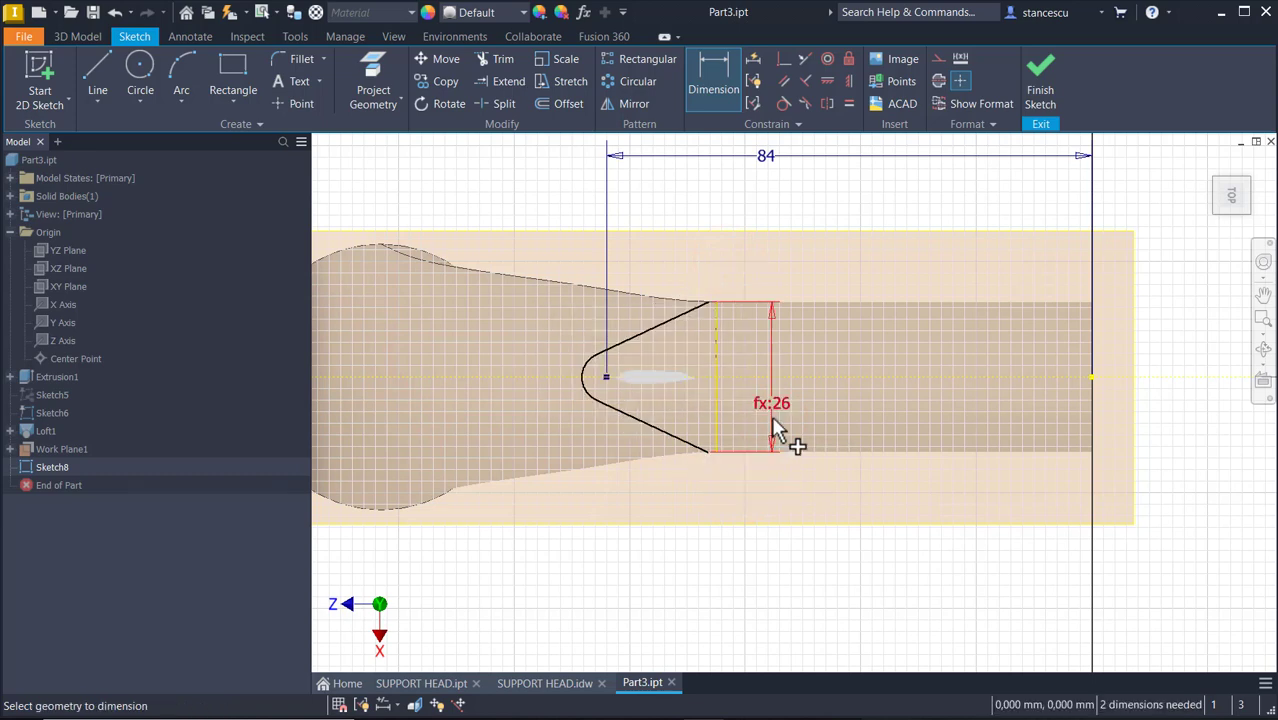
pyautogui.scroll(5, 718, 318)
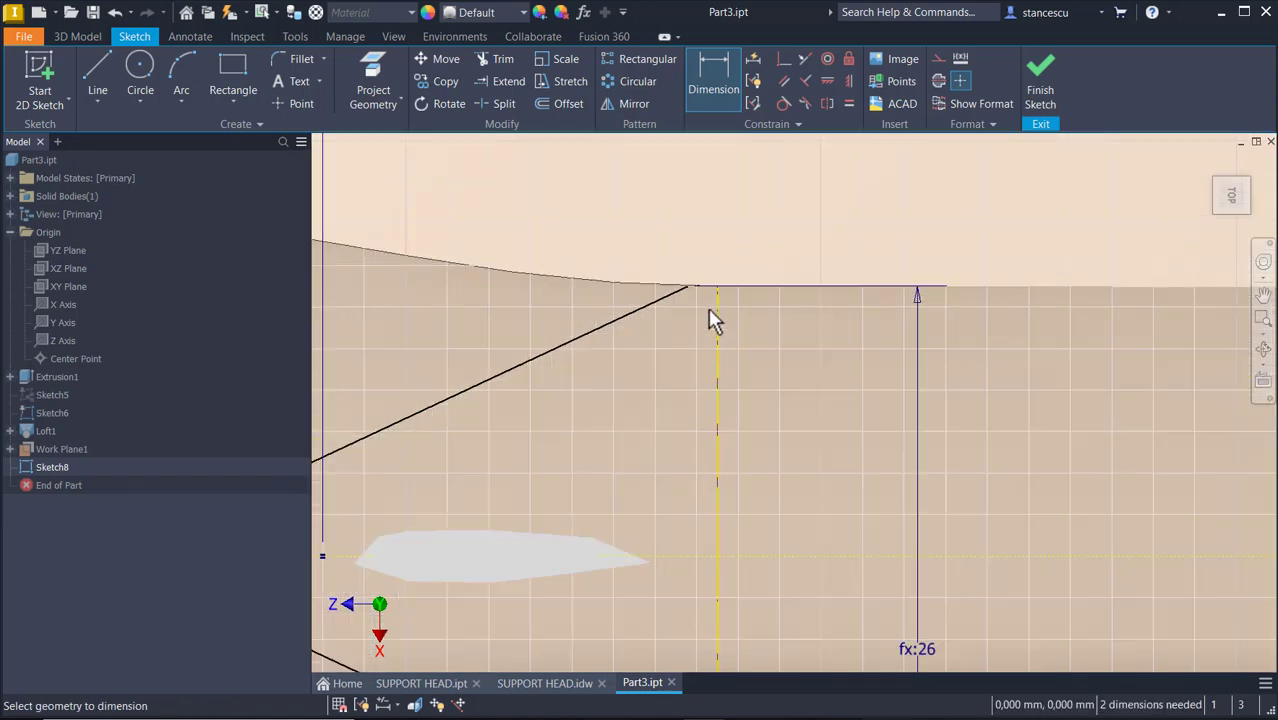
pyautogui.scroll(3, 665, 262)
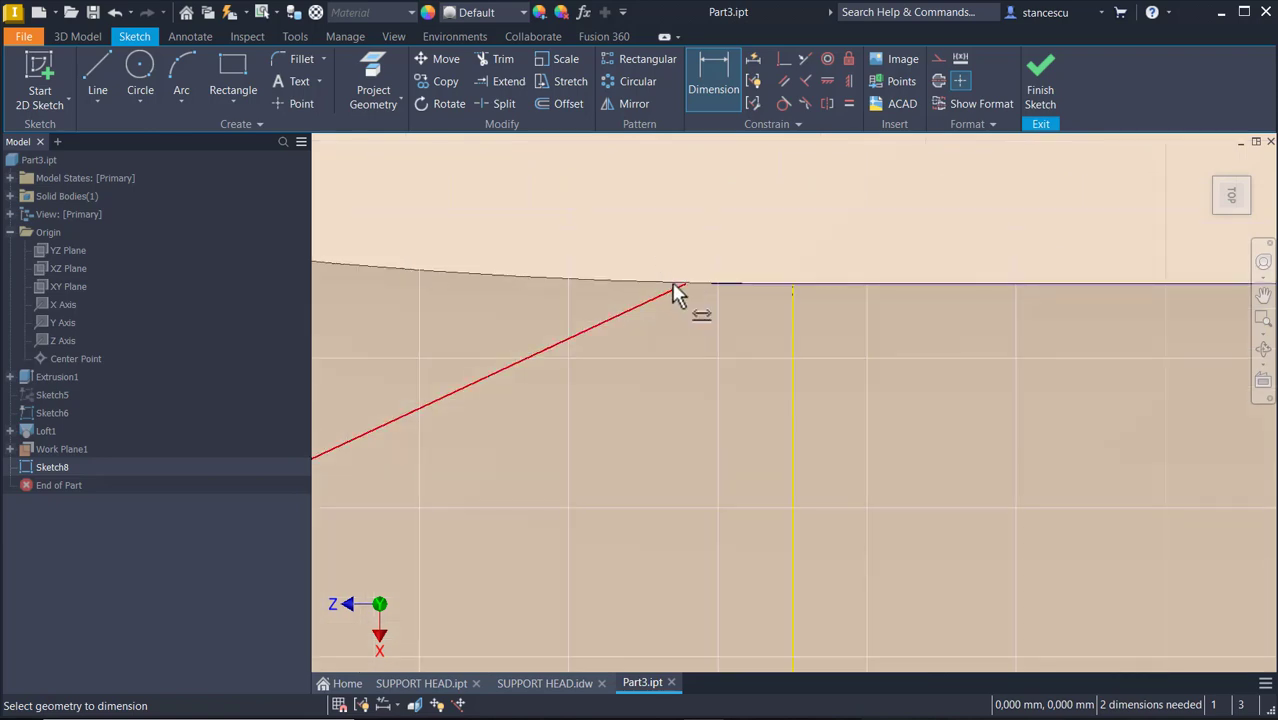
pyautogui.scroll(-8, 730, 384)
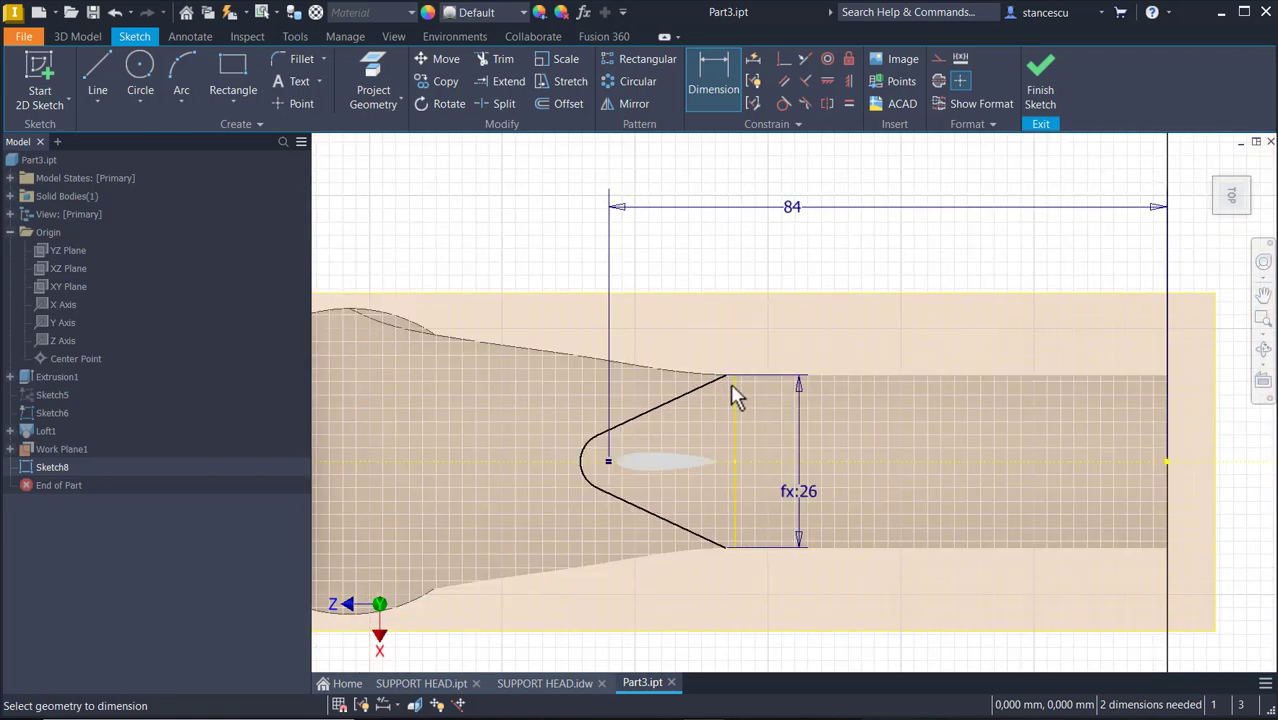
# Step: Offset the whole V profile inward by 2 mm to give the wall its thickness
pyautogui.scroll(-3, 790, 461)
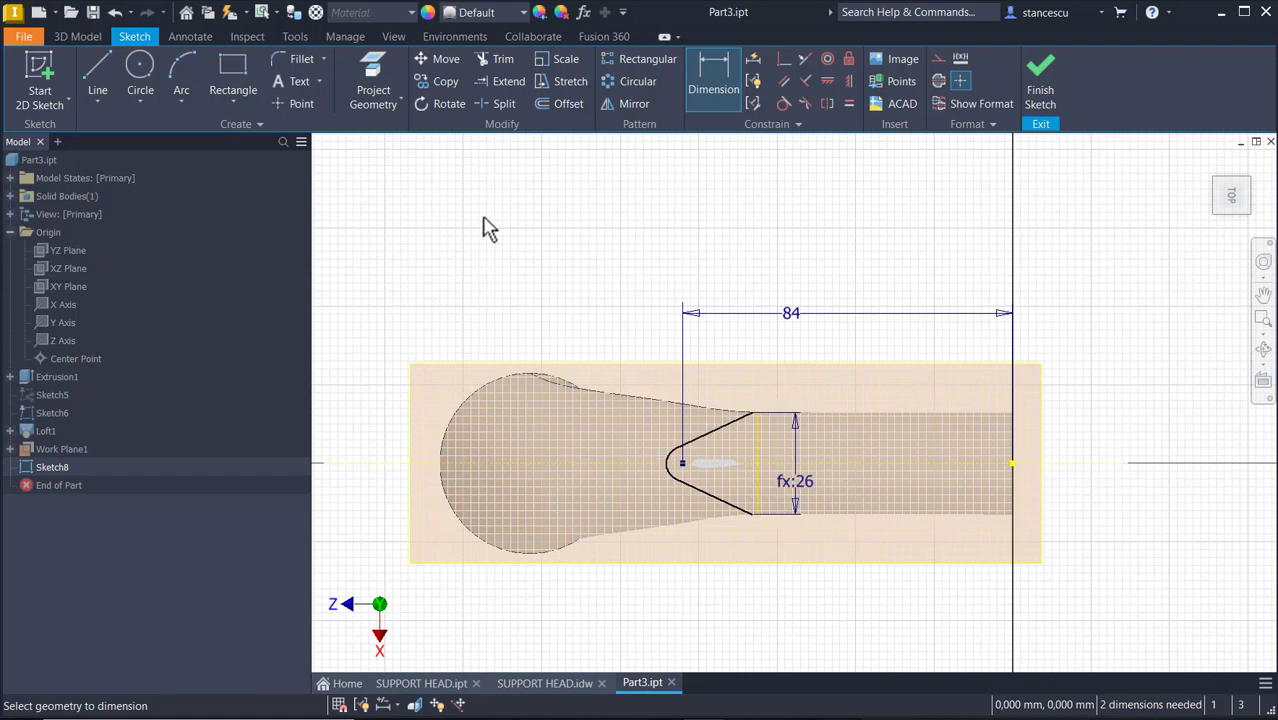
pyautogui.click(578, 108)
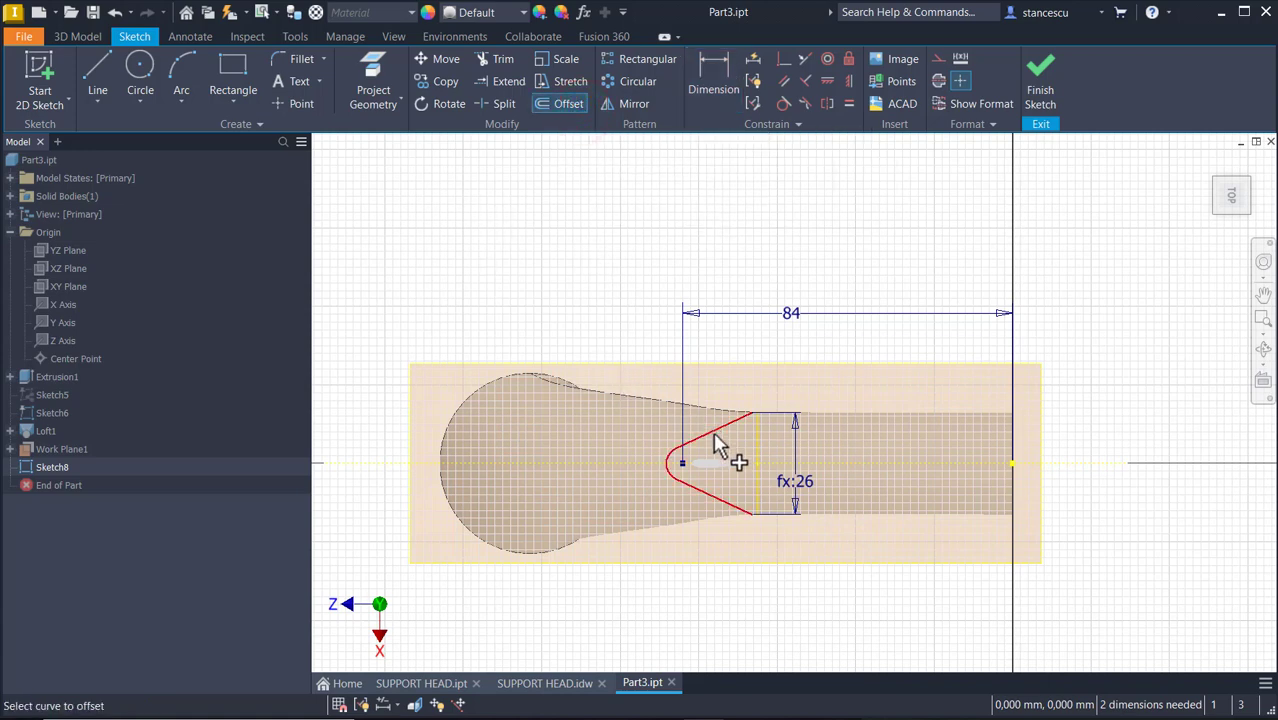
pyautogui.click(713, 433)
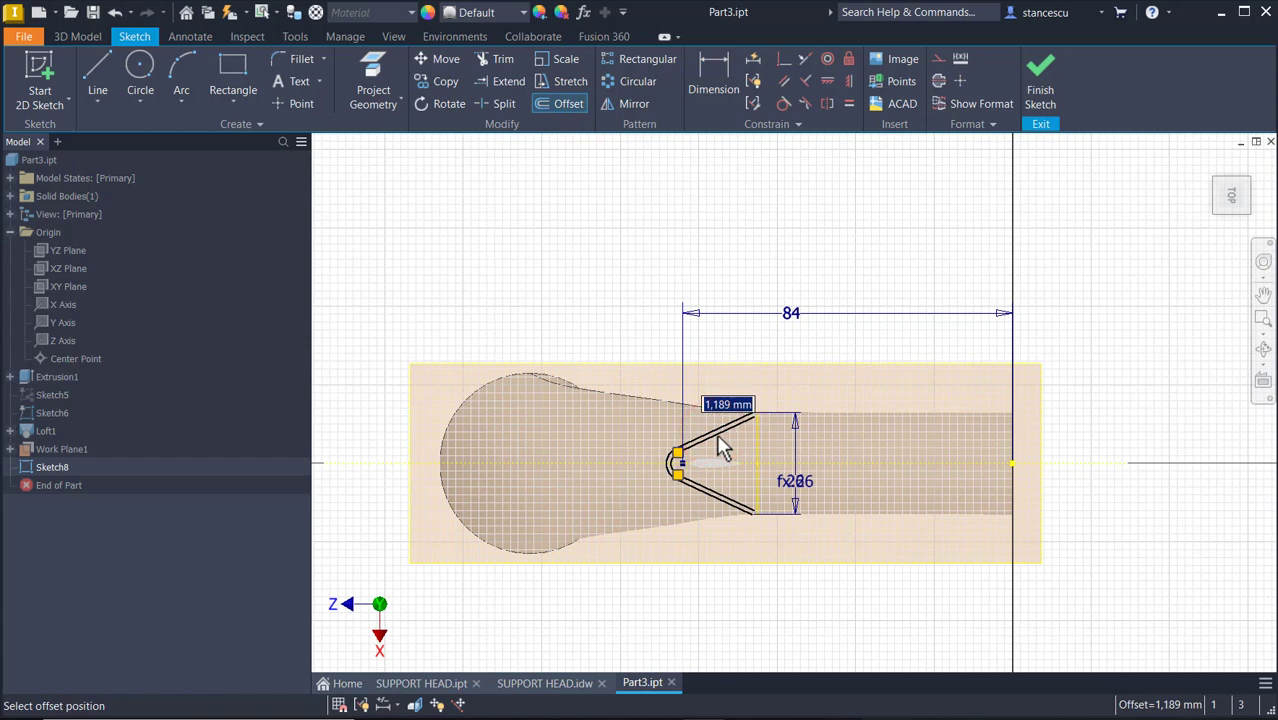
pyautogui.write('2')
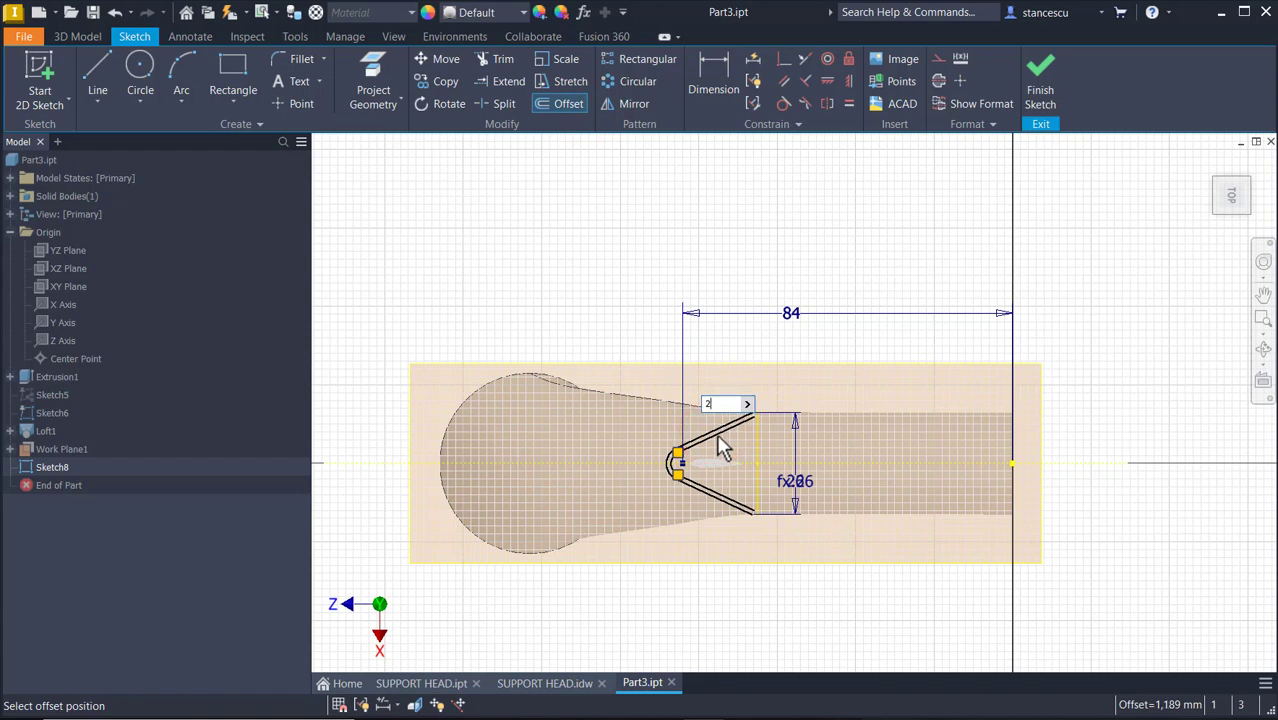
pyautogui.press('Return')
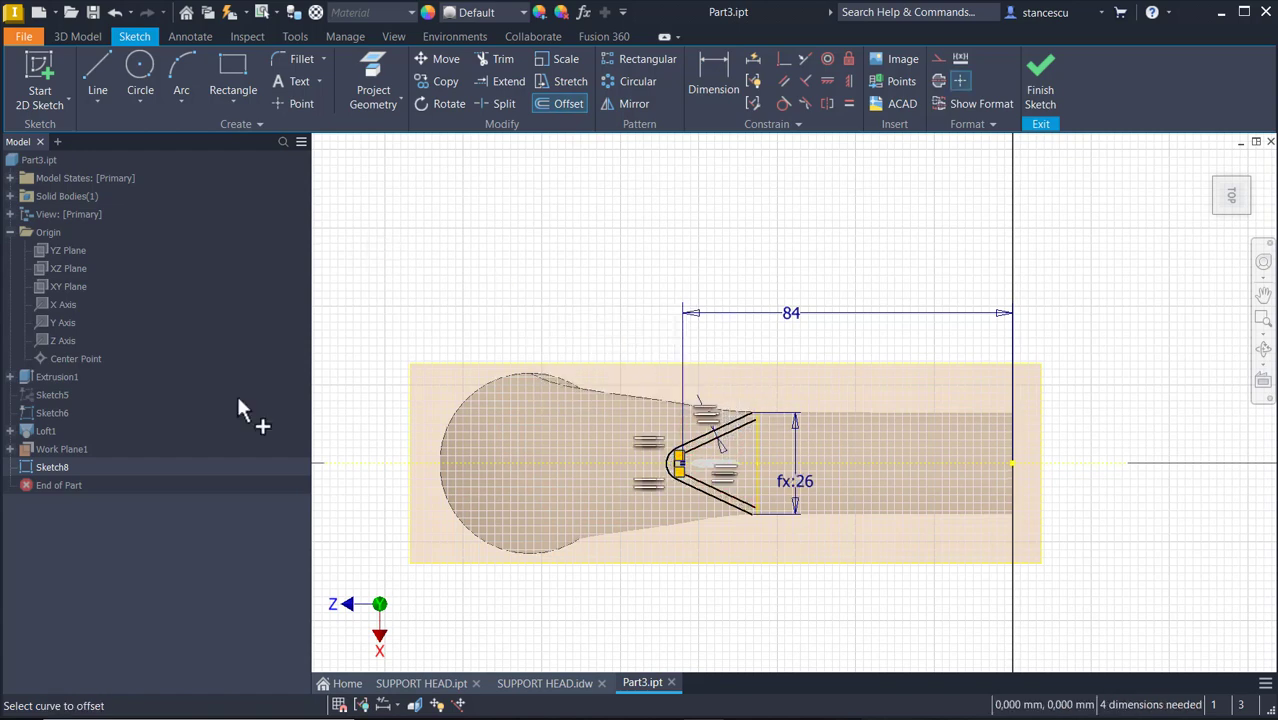
# Step: Close both open ends of the V wall with short lines joining the outer and inner profile endpoints
pyautogui.click(97, 66)
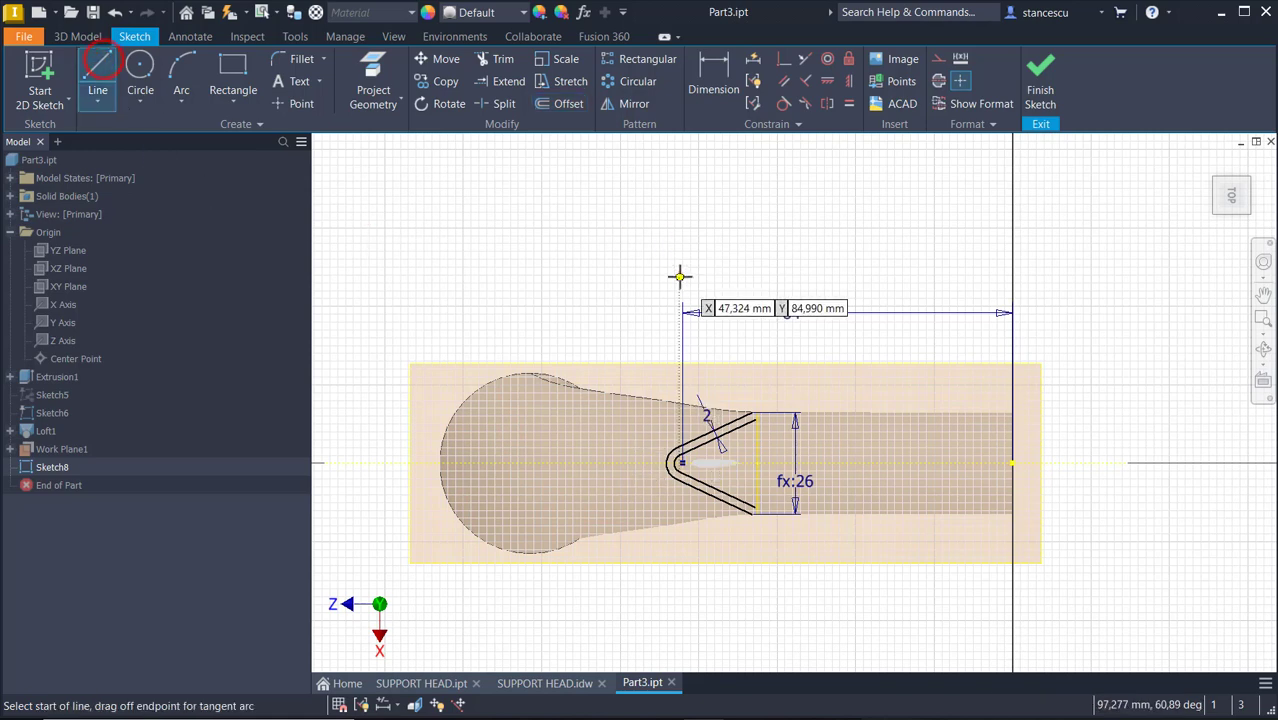
pyautogui.scroll(3, 868, 434)
pyautogui.scroll(2, 672, 371)
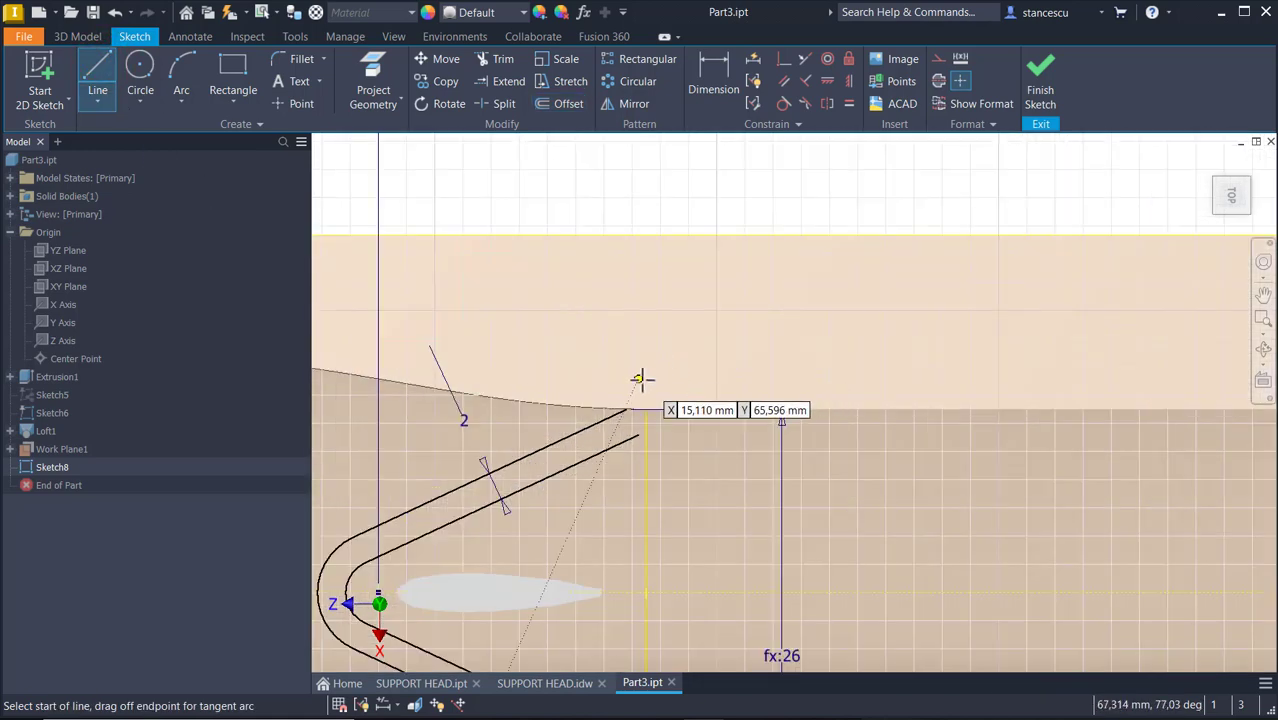
pyautogui.click(638, 434)
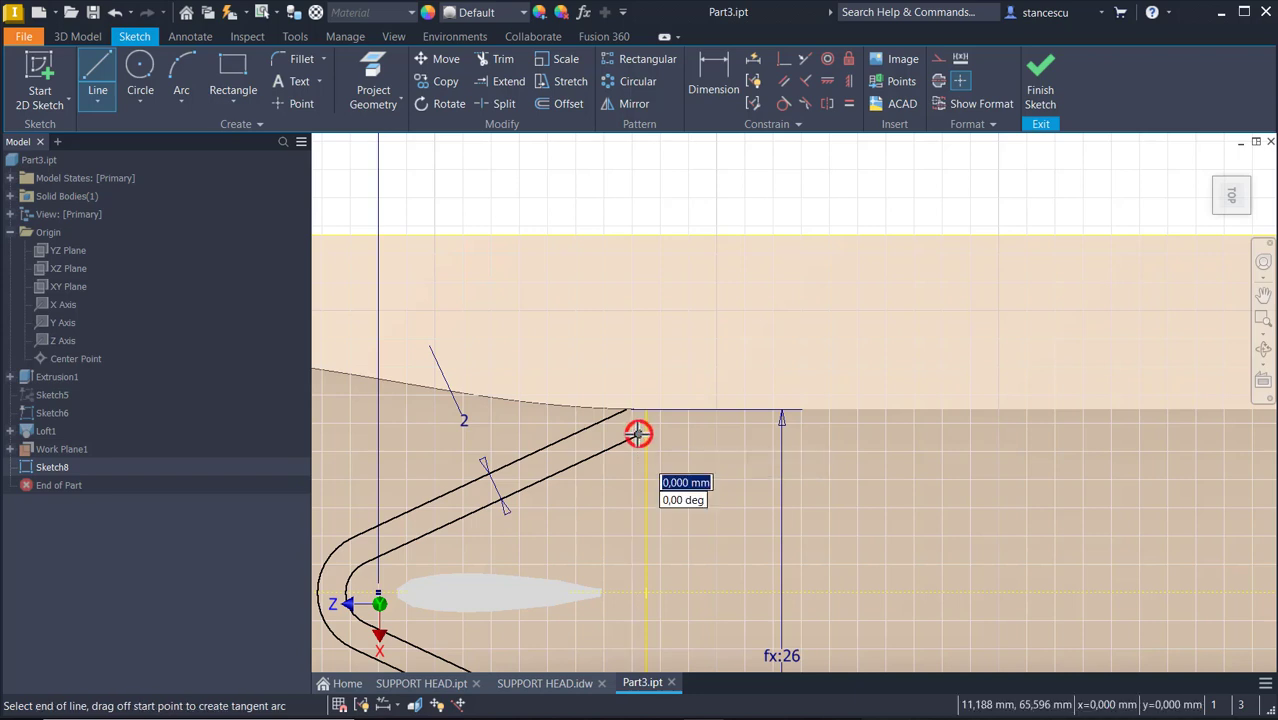
pyautogui.click(623, 411)
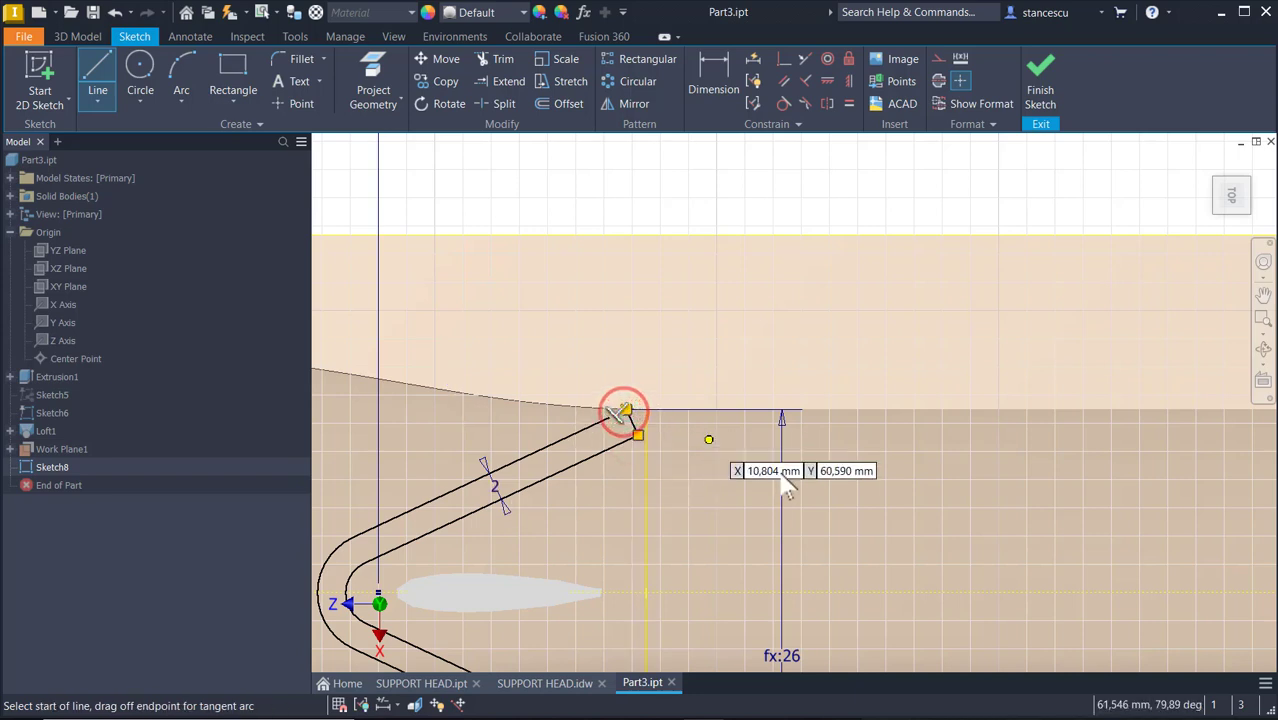
pyautogui.moveTo(825, 471); pyautogui.dragTo(867, 113, button='middle')
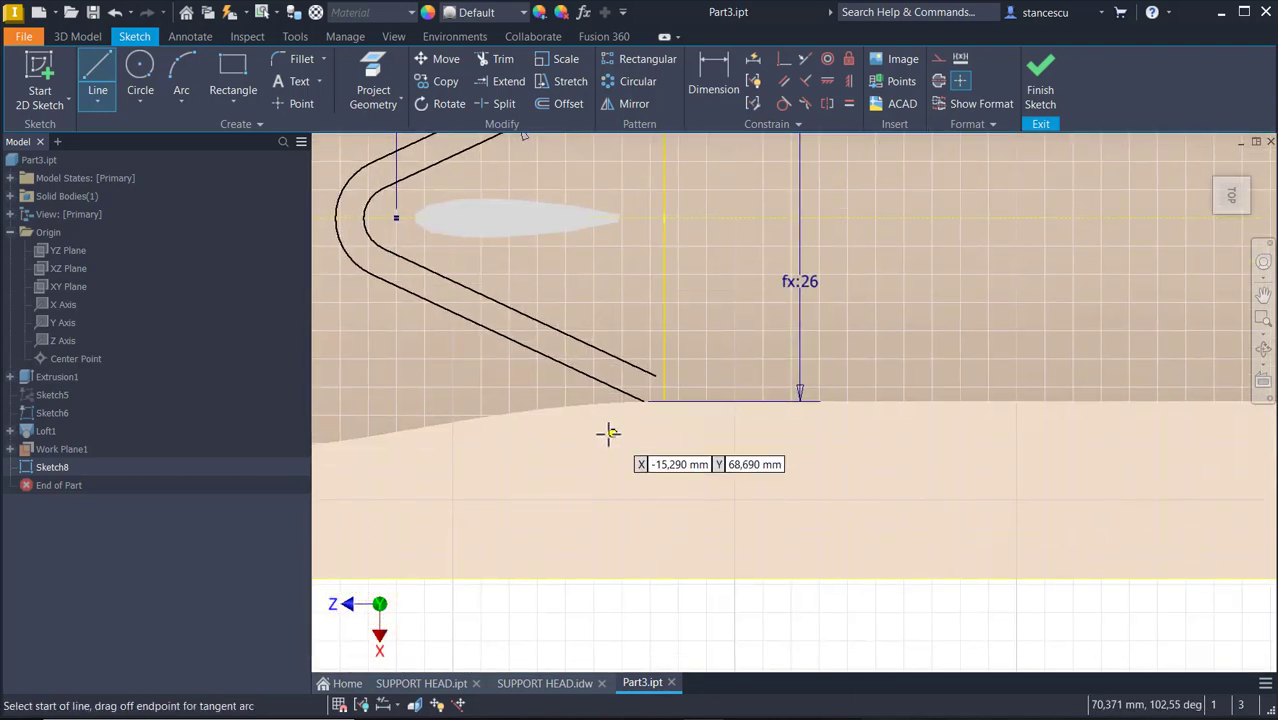
pyautogui.click(646, 397)
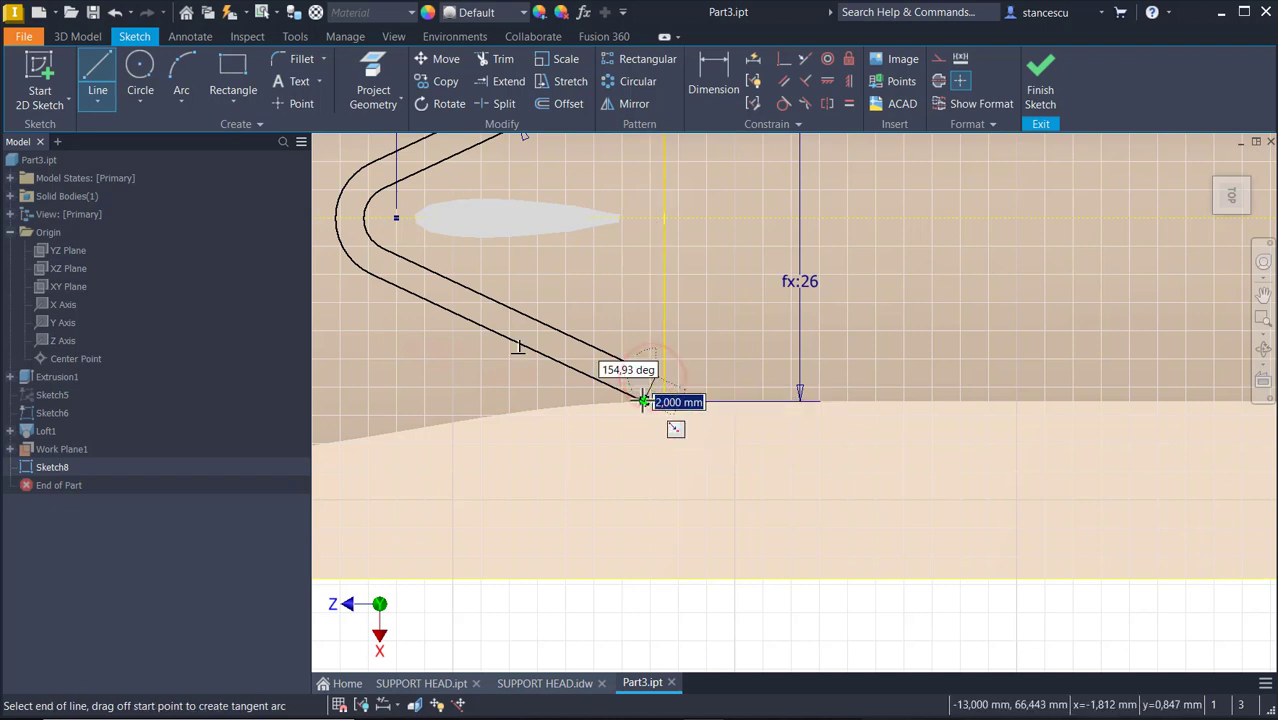
pyautogui.click(655, 376)
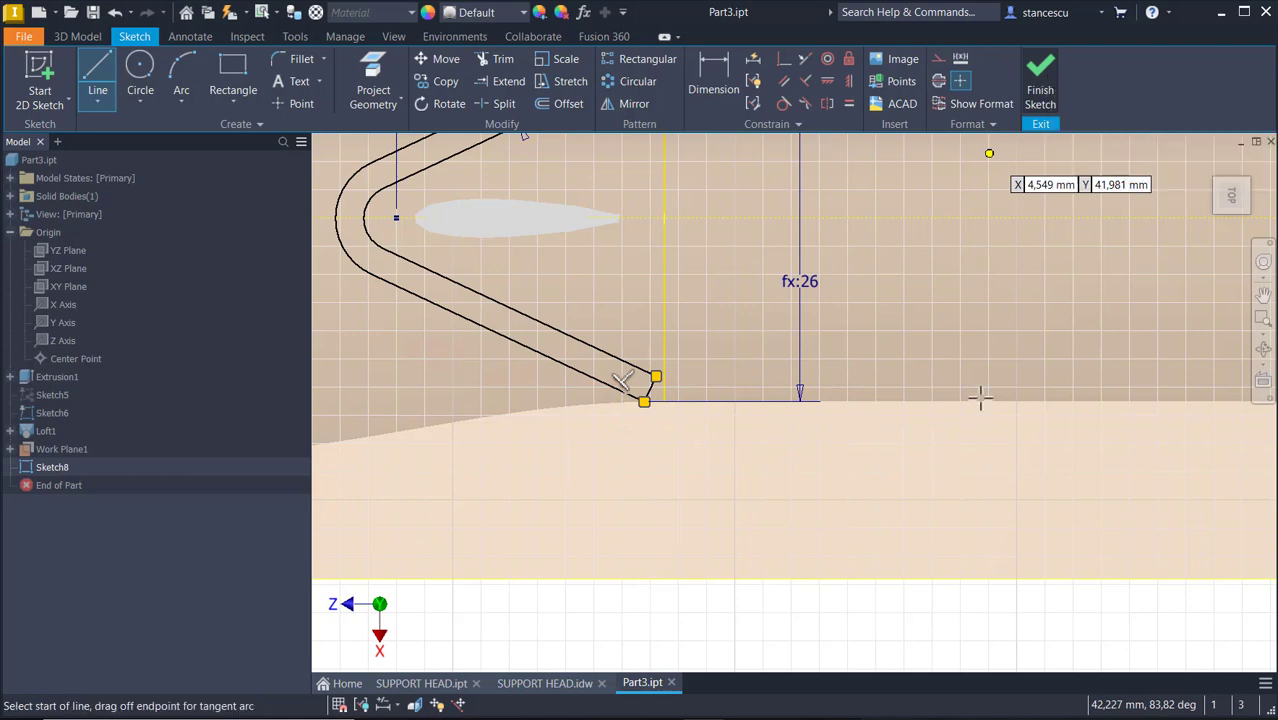
pyautogui.press('Escape')
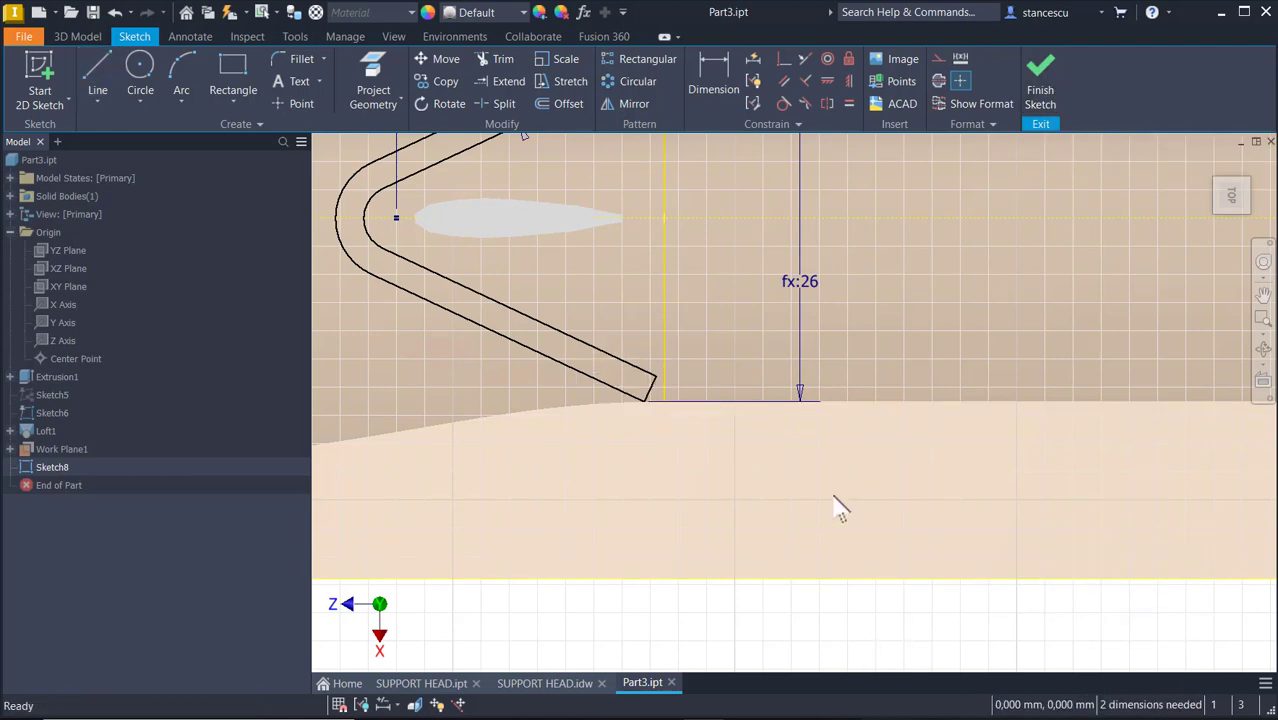
# Step: Dimension the angle between the two inner V lines and set it to 60 degrees
pyautogui.scroll(2, 830, 502)
pyautogui.moveTo(770, 542)
pyautogui.mouseDown(button='middle')
pyautogui.moveTo(859, 628)
pyautogui.moveTo(858, 650)
pyautogui.mouseUp(button='middle')
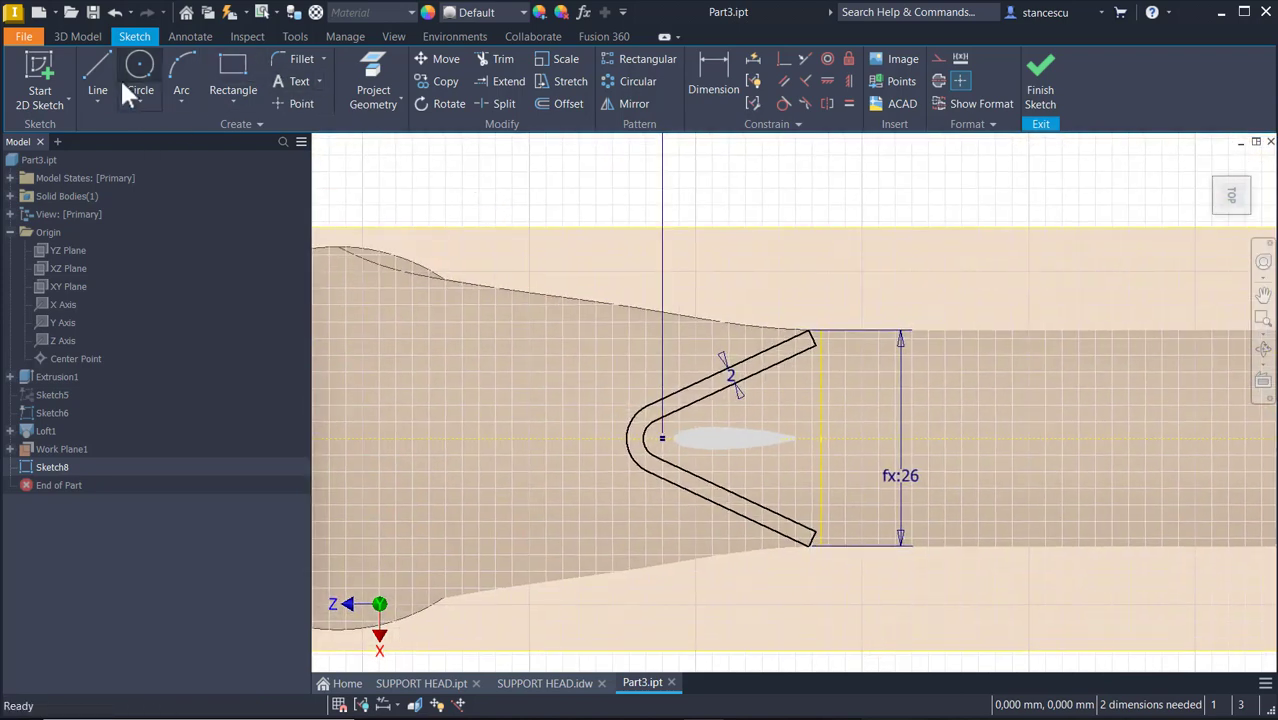
pyautogui.click(700, 60)
pyautogui.click(770, 361)
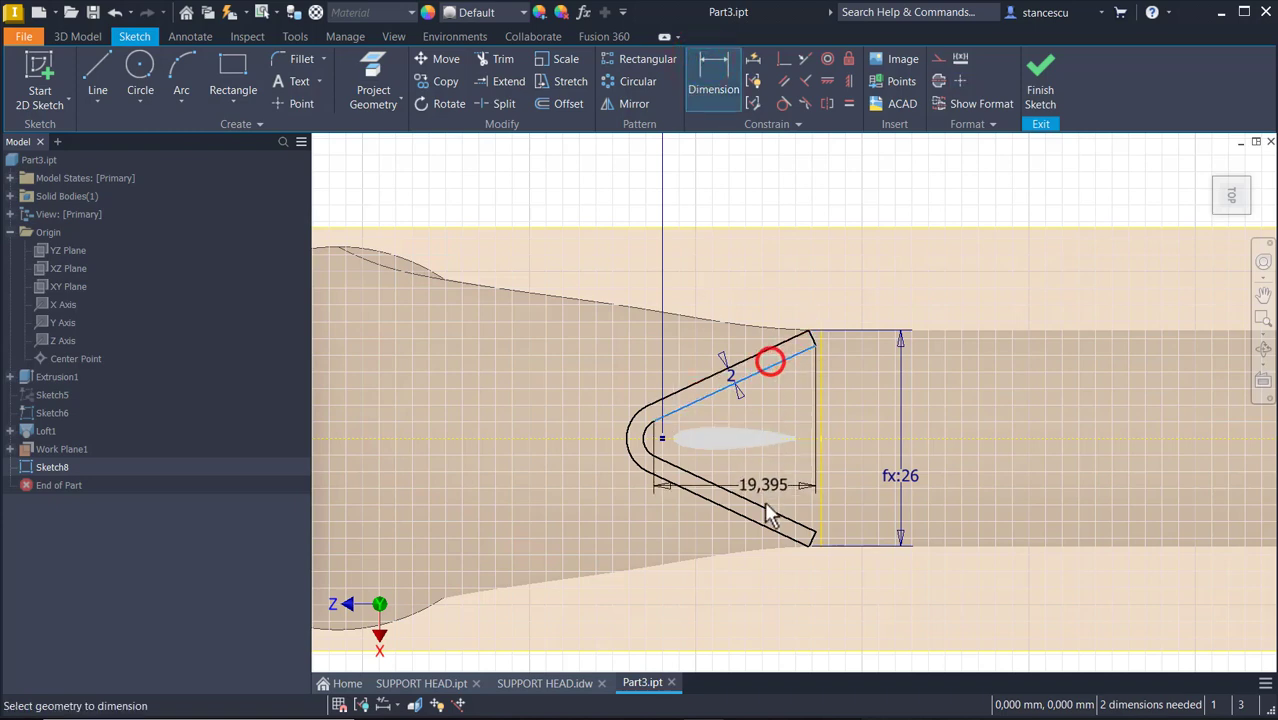
pyautogui.click(764, 512)
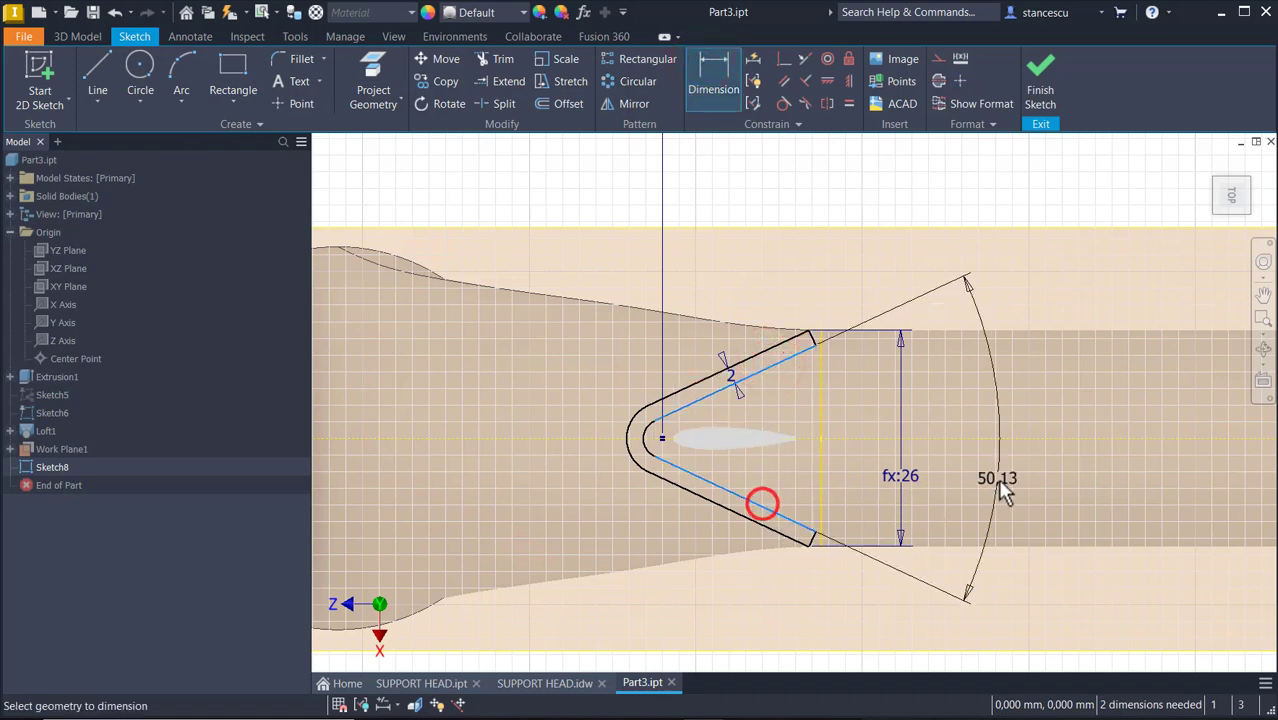
pyautogui.click(996, 429)
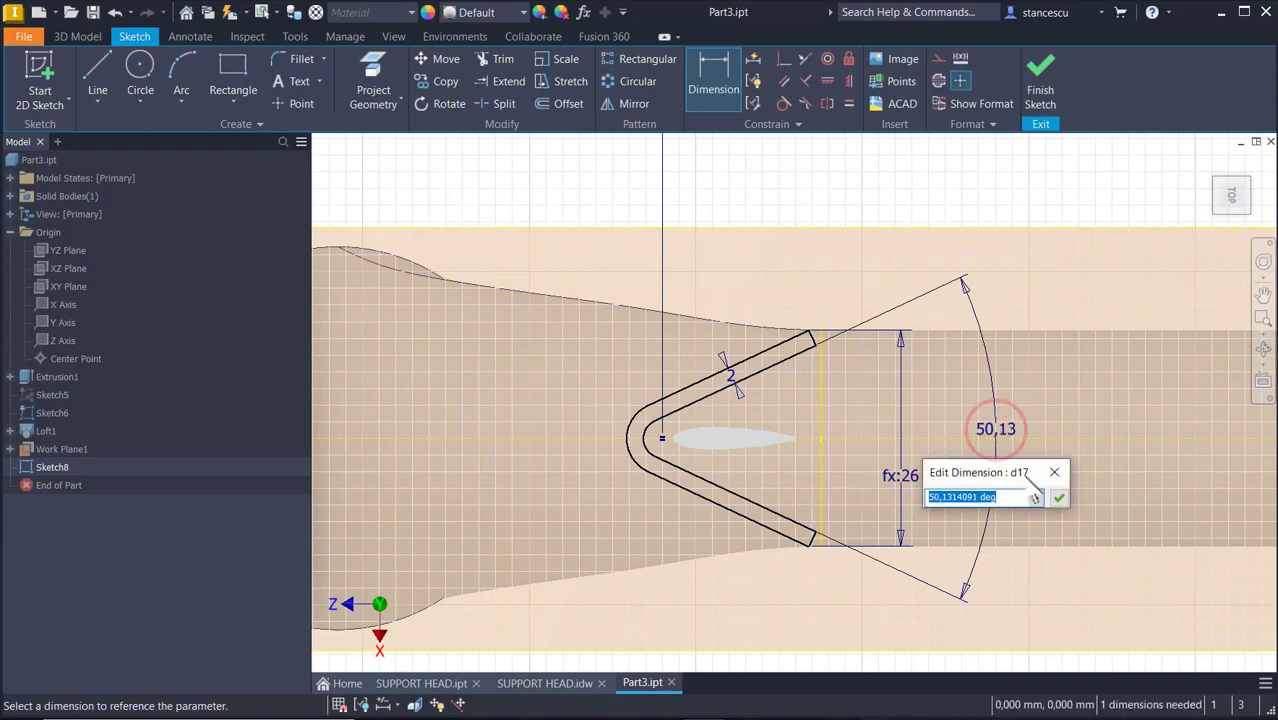
pyautogui.write('60')
pyautogui.press('Return')
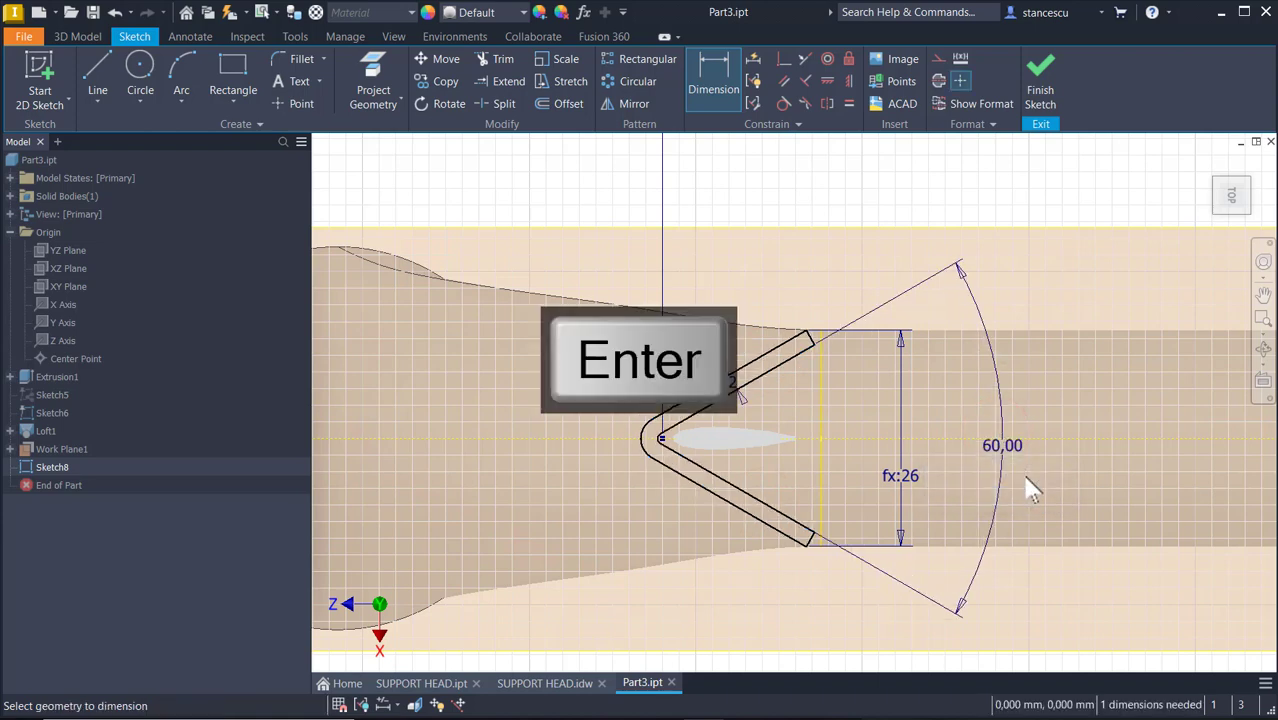
# Step: Dimension the V profile's outer arc with a radius of 4 mm
pyautogui.click(646, 440)
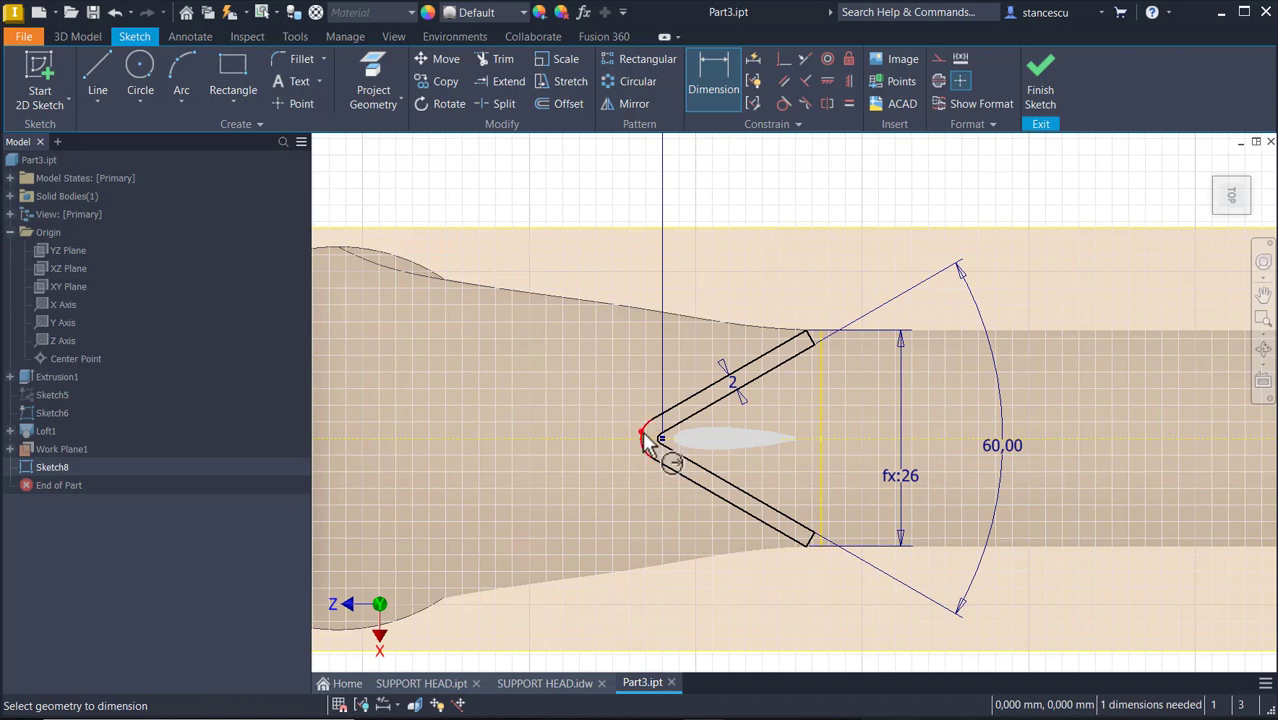
pyautogui.click(597, 399)
pyautogui.write('4')
pyautogui.press('Return')
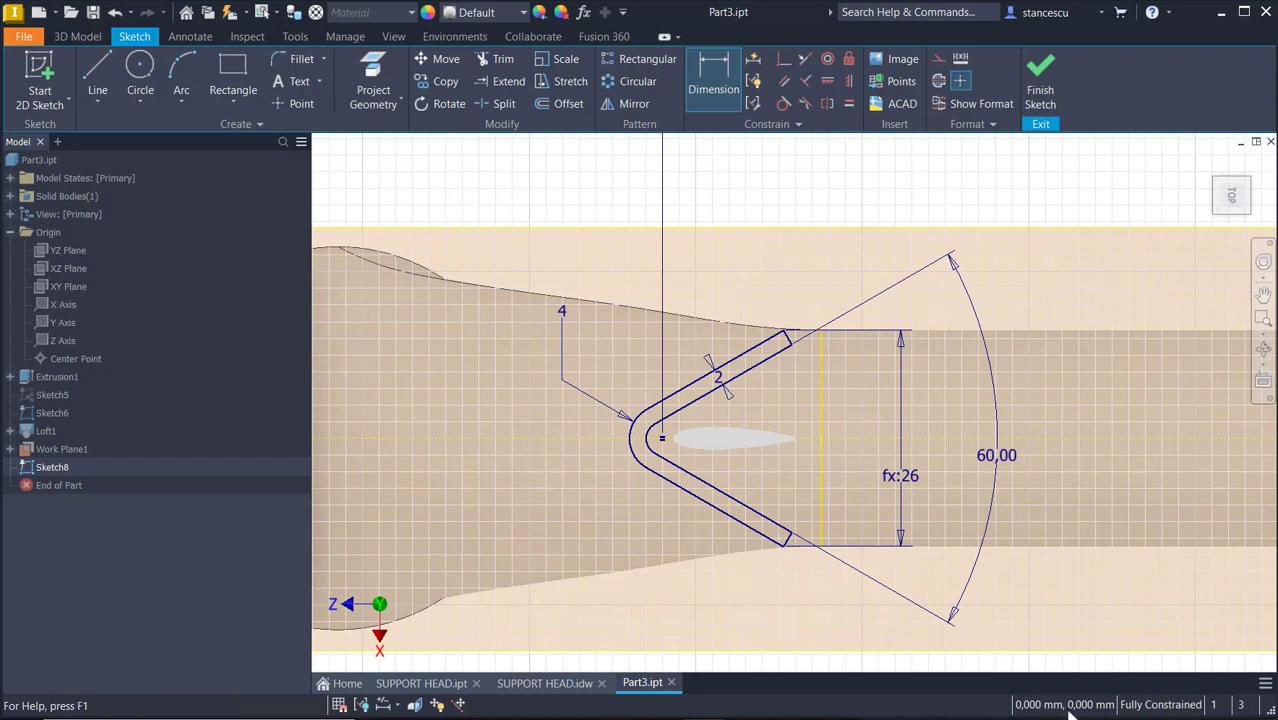
# Step: Finish the V-wall sketch and inspect its placement on the plane tangent to the tube
pyautogui.click(1039, 73)
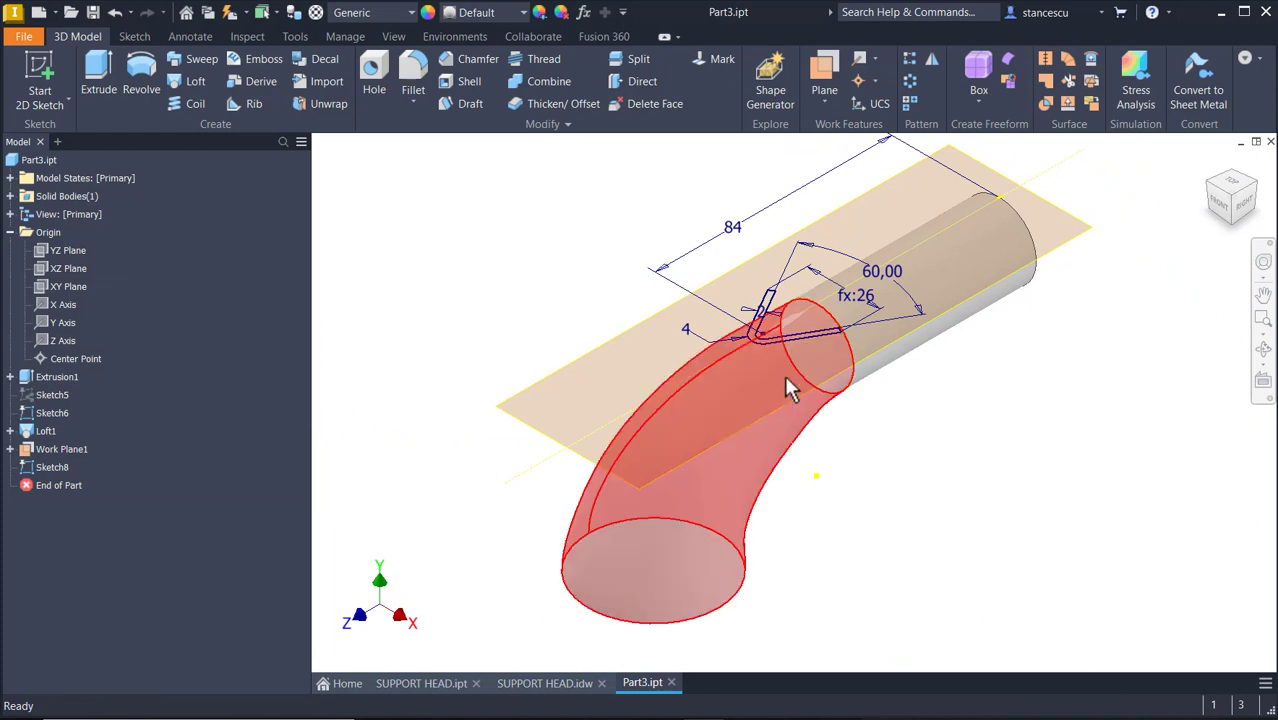
pyautogui.moveTo(800, 424)
pyautogui.keyDown('shift'); pyautogui.mouseDown(button='middle')
pyautogui.moveTo(858, 461)
pyautogui.moveTo(832, 470)
pyautogui.mouseUp(button='middle'); pyautogui.keyUp('shift')
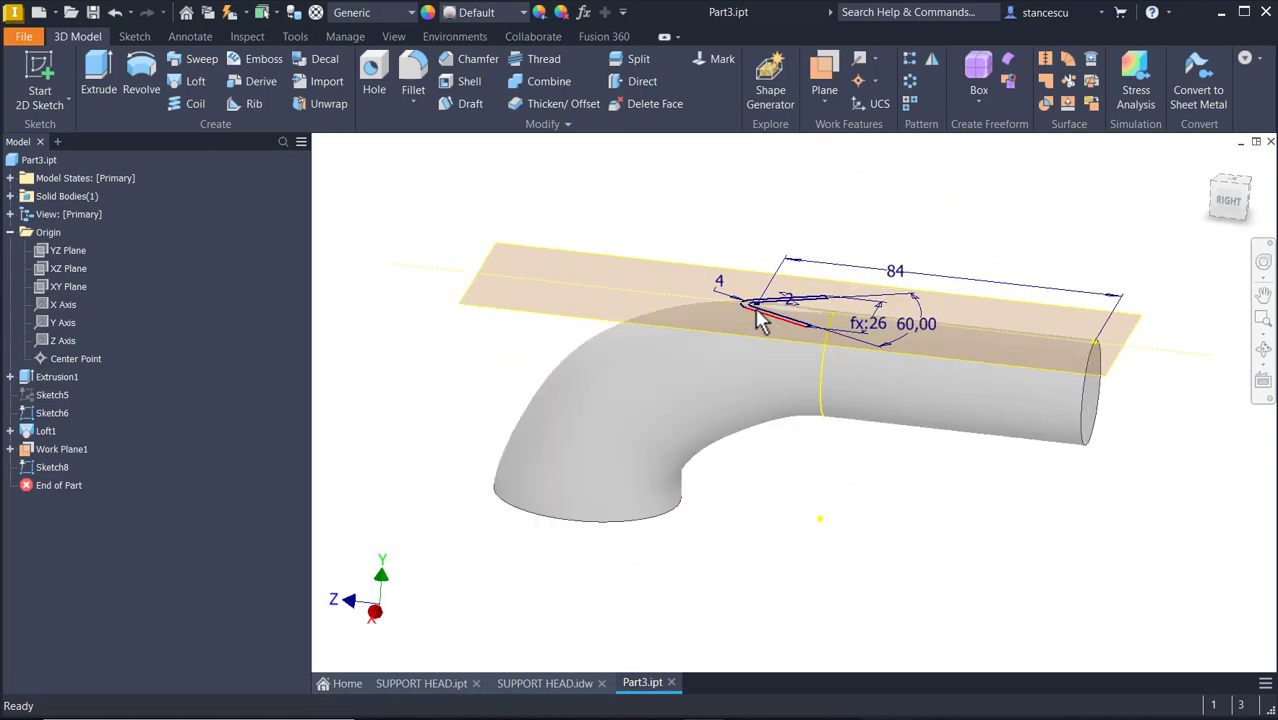
pyautogui.moveTo(776, 292)
pyautogui.keyDown('shift'); pyautogui.mouseDown(button='middle')
pyautogui.moveTo(816, 422)
pyautogui.moveTo(1058, 459)
pyautogui.moveTo(1078, 391)
pyautogui.moveTo(1085, 297)
pyautogui.moveTo(1072, 300)
pyautogui.mouseUp(button='middle'); pyautogui.keyUp('shift')
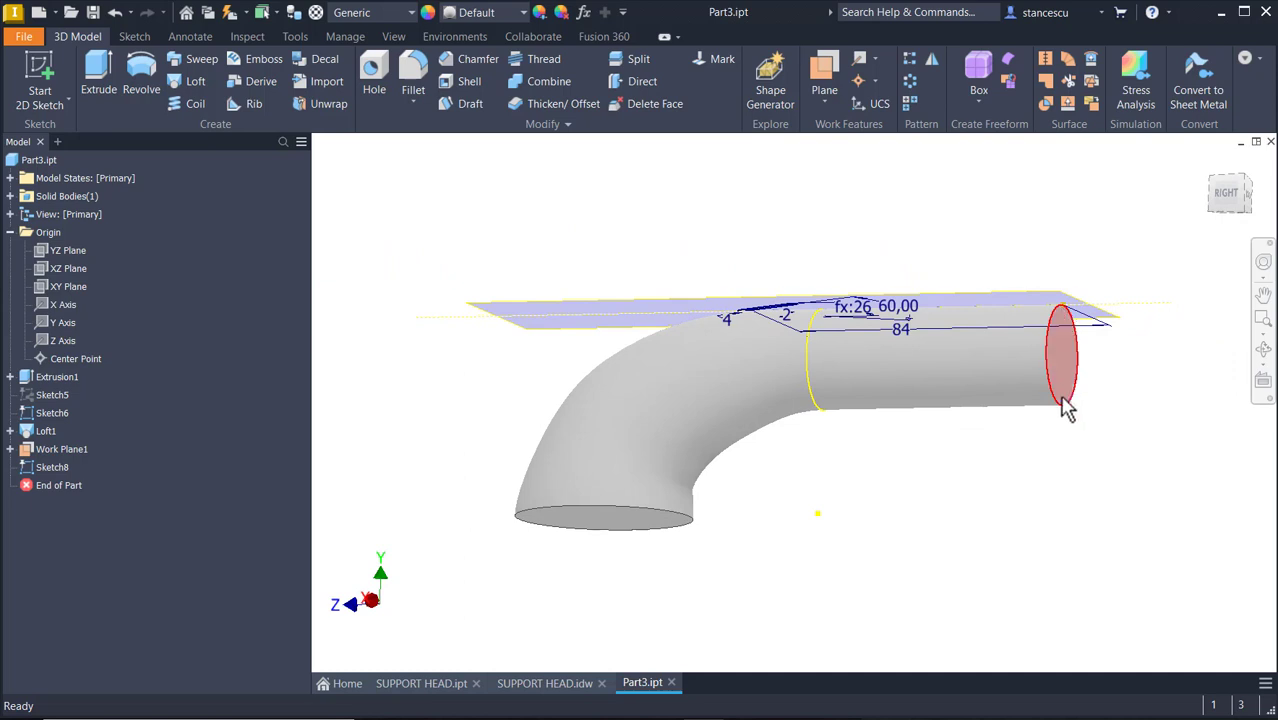
pyautogui.keyDown('shift'); pyautogui.moveTo(1056, 422); pyautogui.dragTo(1016, 458, button='middle'); pyautogui.keyUp('shift')
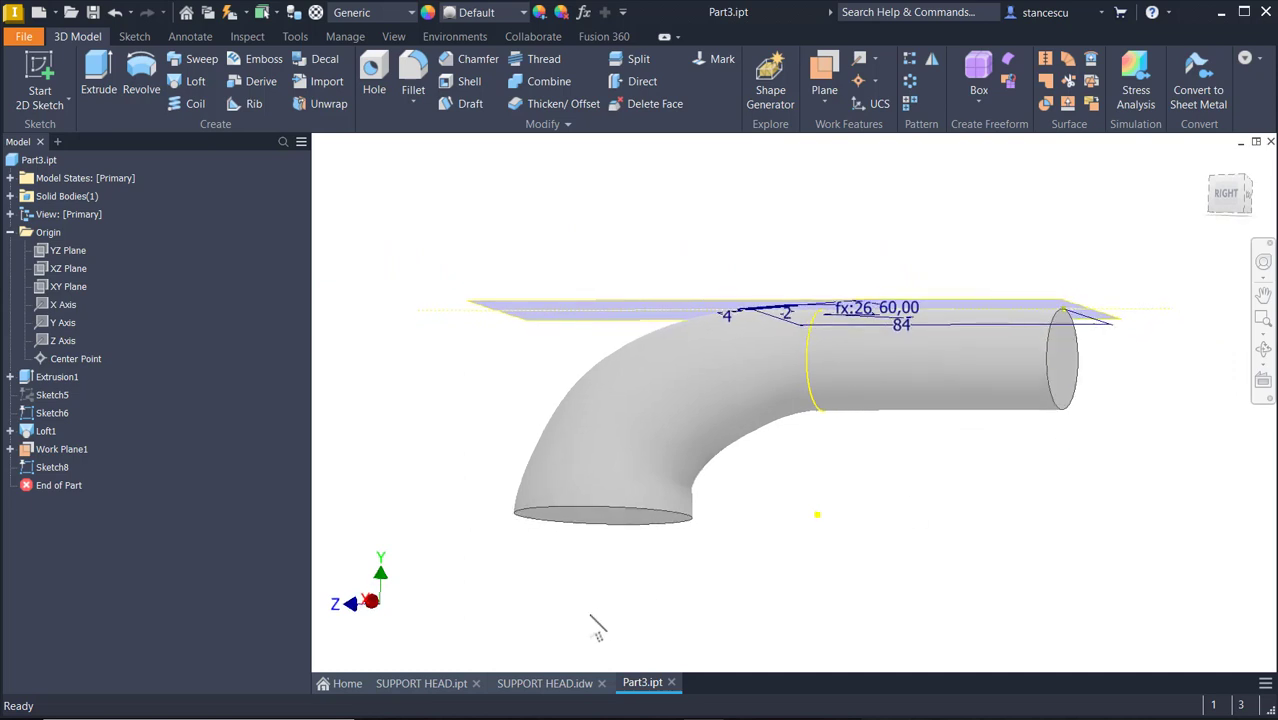
# Step: Examine the V wall's height and position in section A-A of the SUPPORT HEAD.idw drawing
pyautogui.click(565, 684)
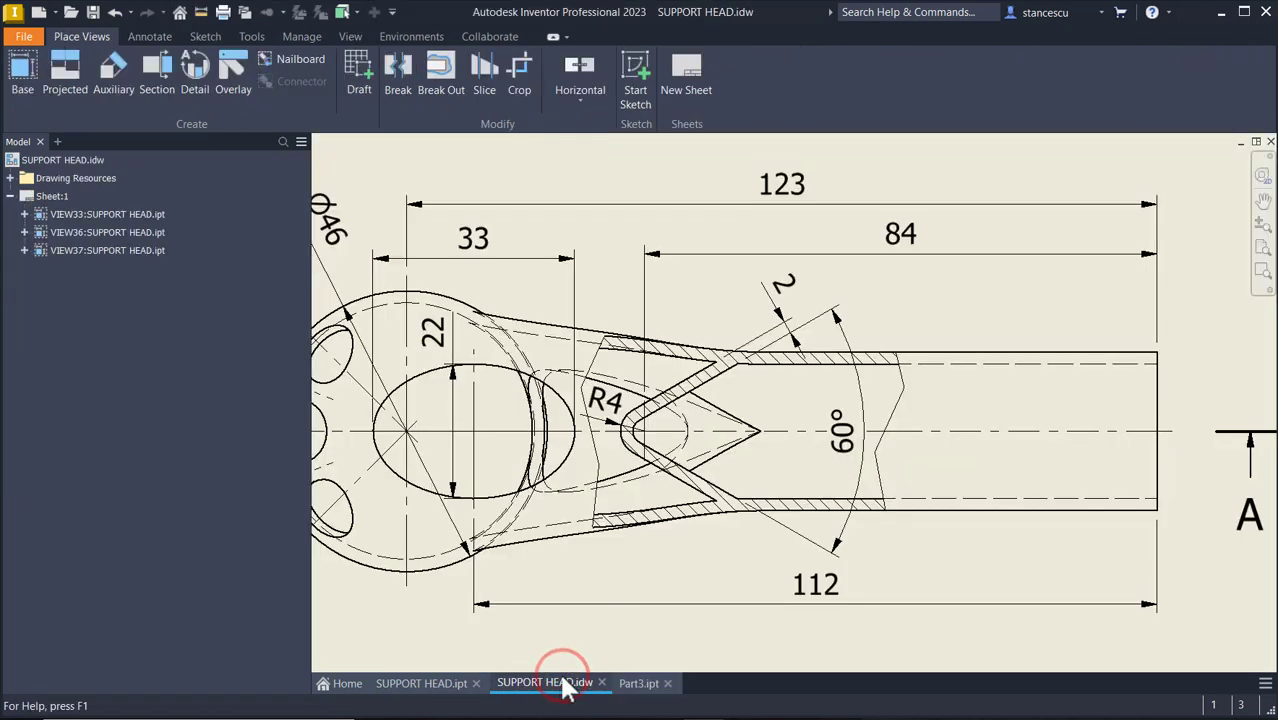
pyautogui.moveTo(834, 236); pyautogui.dragTo(886, 643, button='middle')
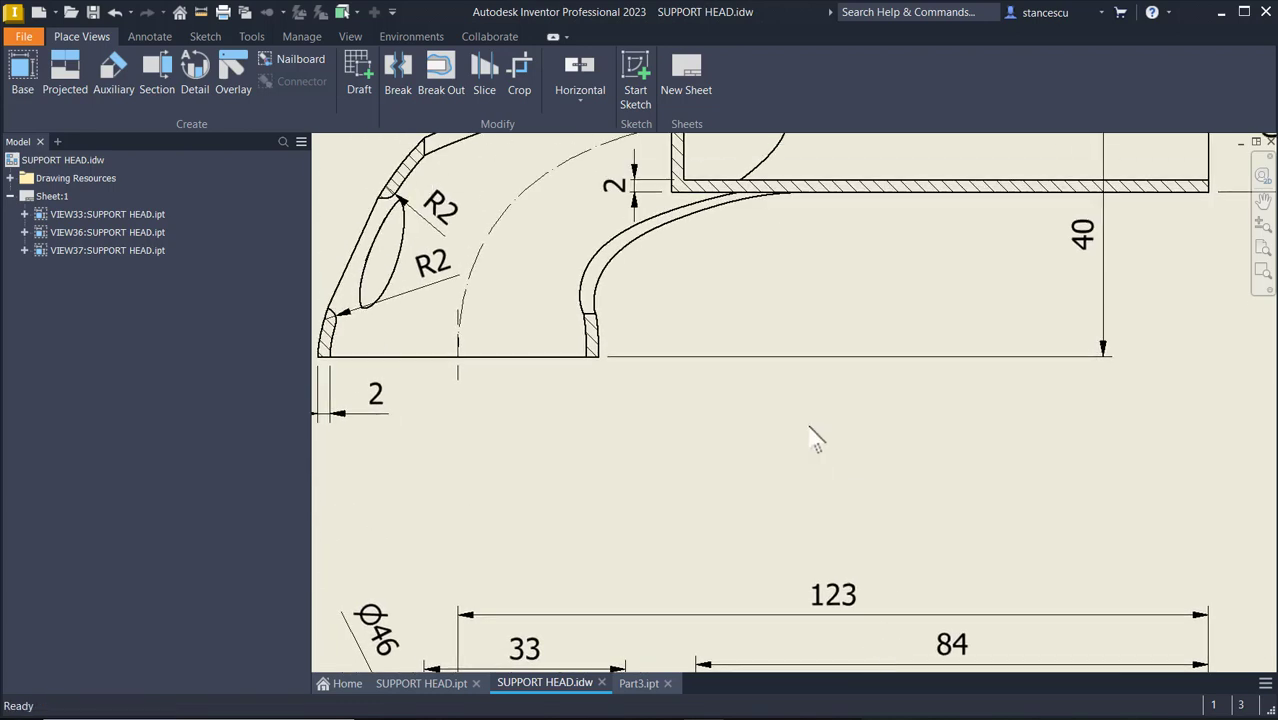
pyautogui.moveTo(809, 427); pyautogui.dragTo(716, 665, button='middle')
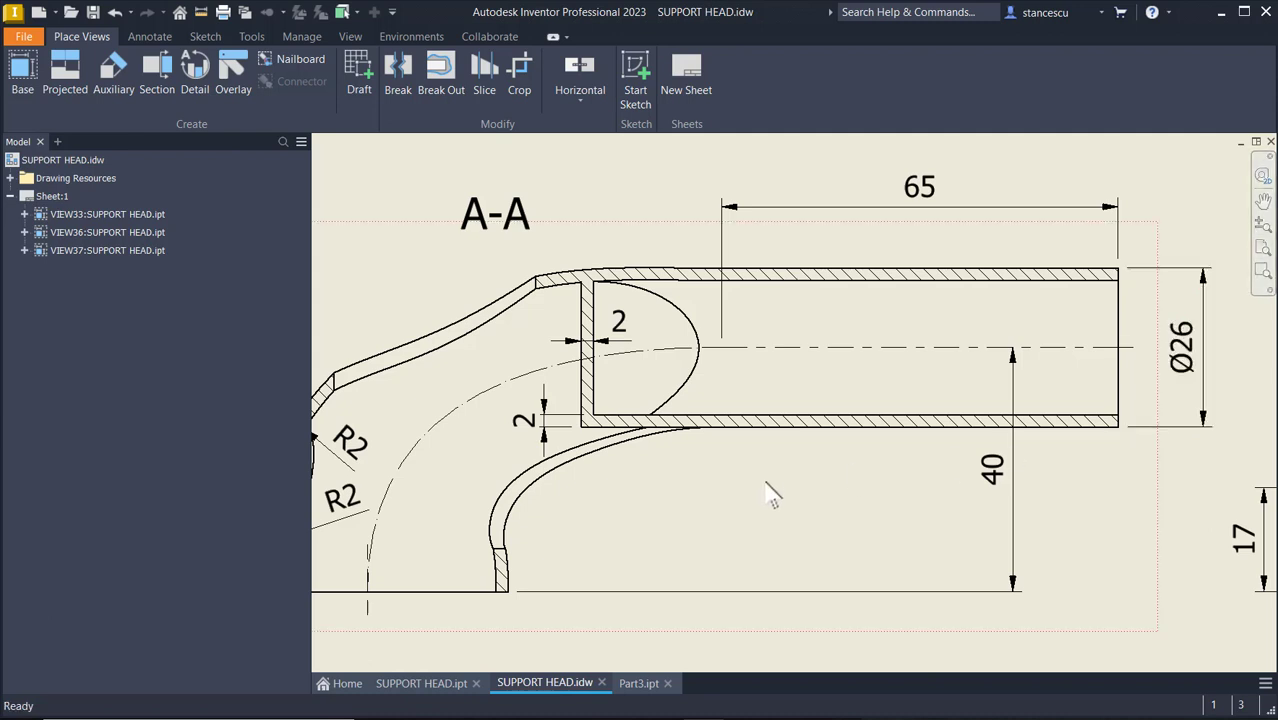
pyautogui.click(636, 686)
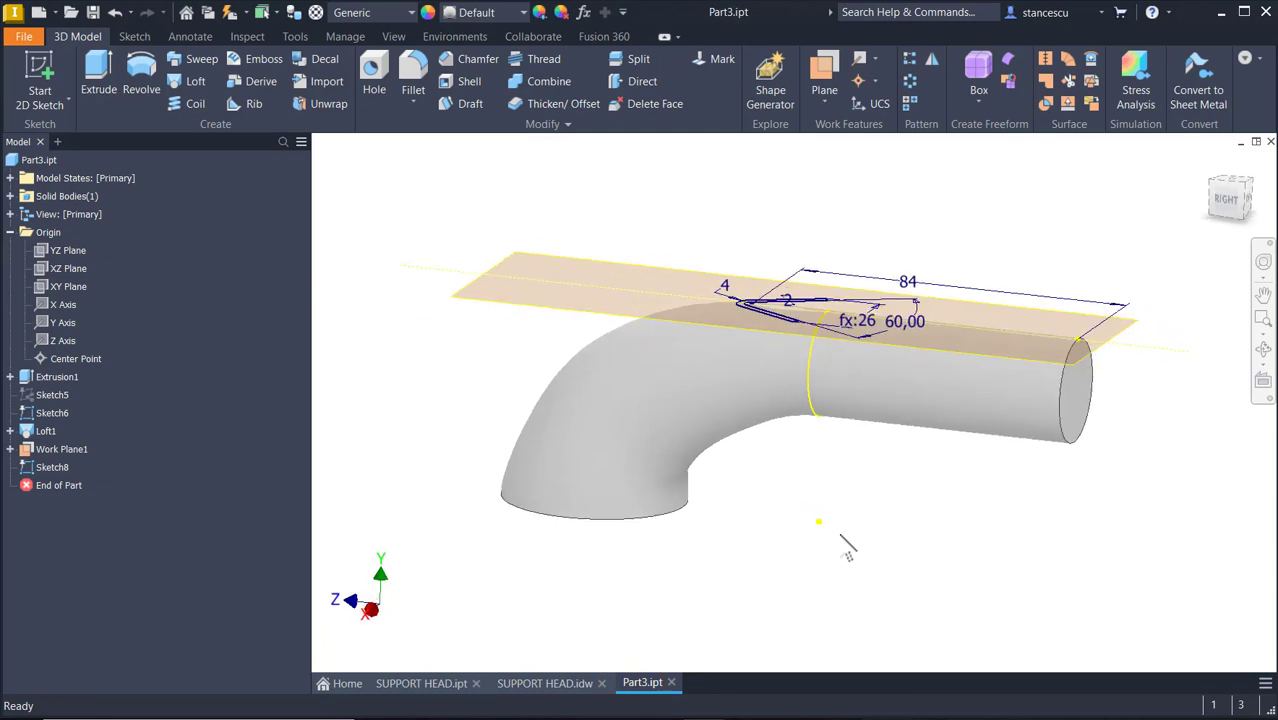
# Step: Extrude the closed V profile downward through the tube as a new solid, using parameter d0 as the distance
pyautogui.keyDown('shift'); pyautogui.moveTo(848, 546); pyautogui.dragTo(852, 543, button='middle'); pyautogui.keyUp('shift')
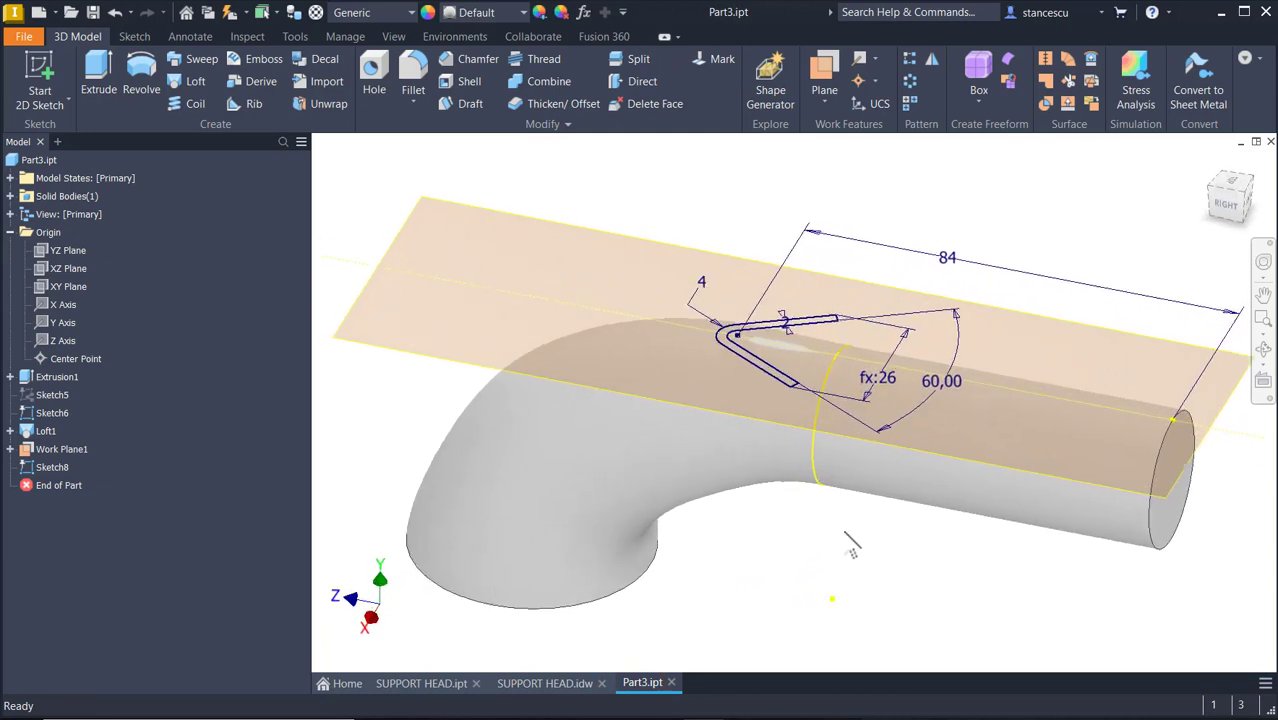
pyautogui.scroll(1, 850, 541)
pyautogui.click(100, 74)
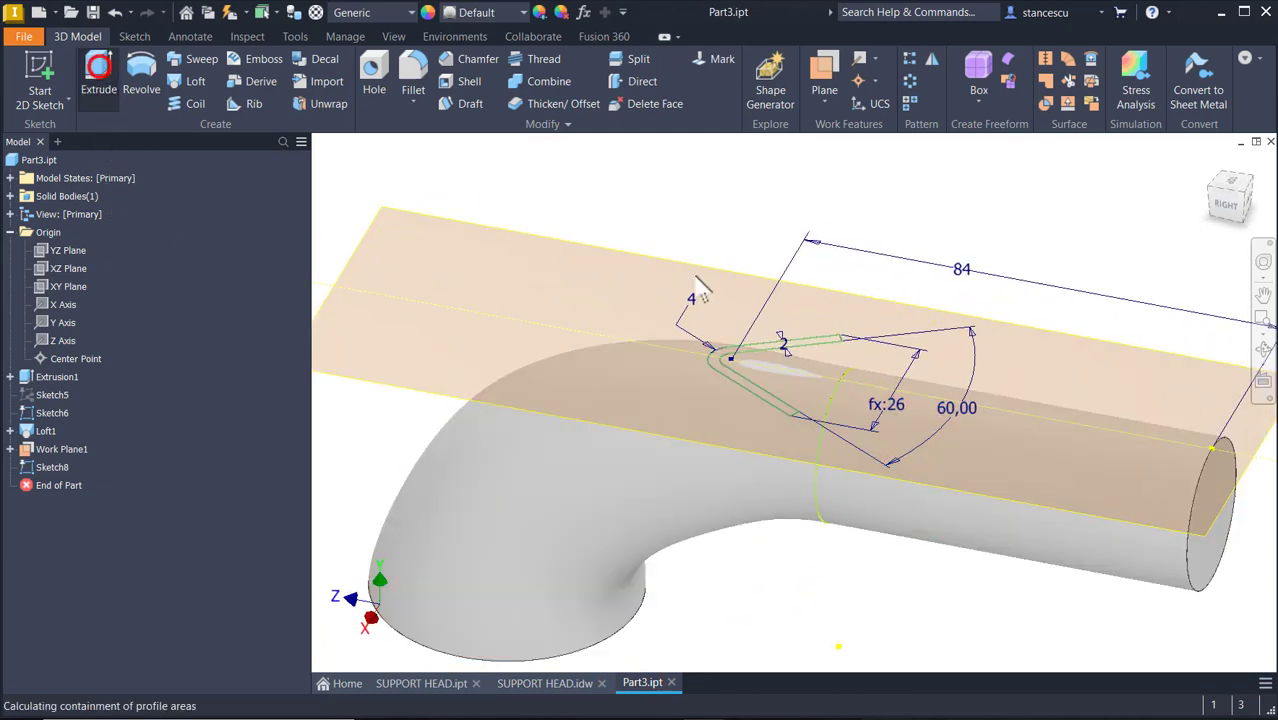
pyautogui.click(730, 368)
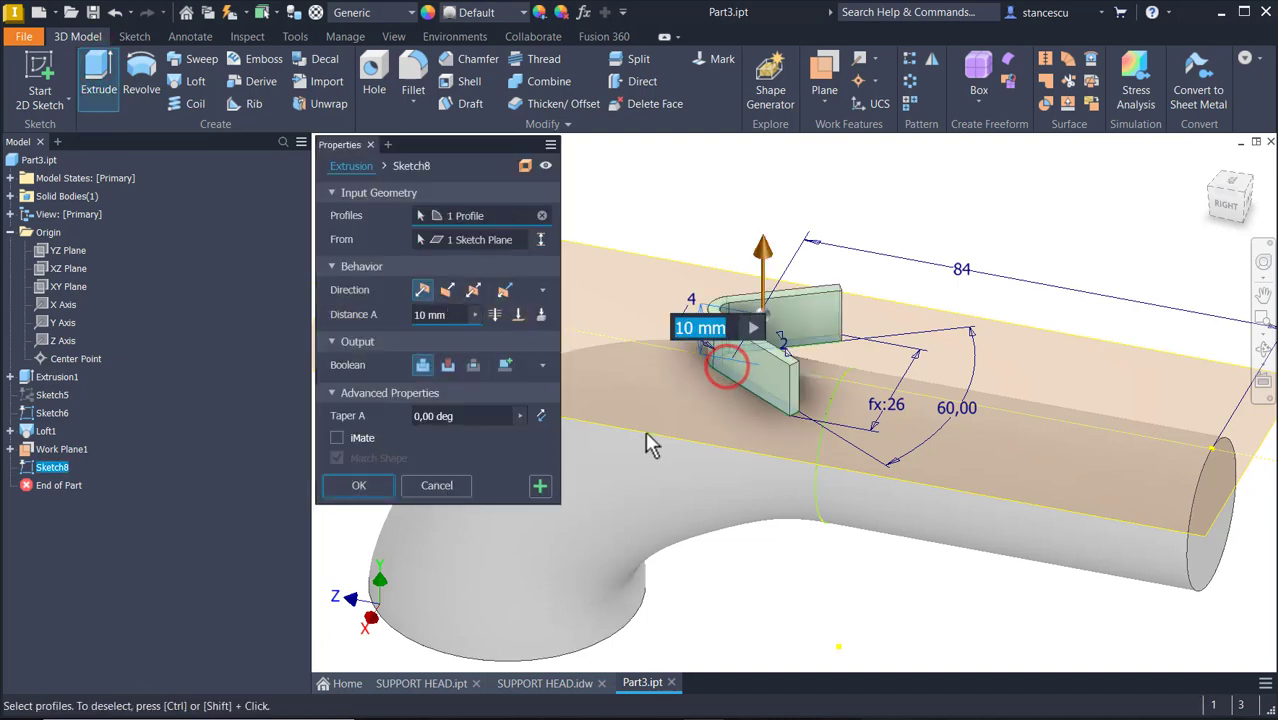
pyautogui.click(447, 289)
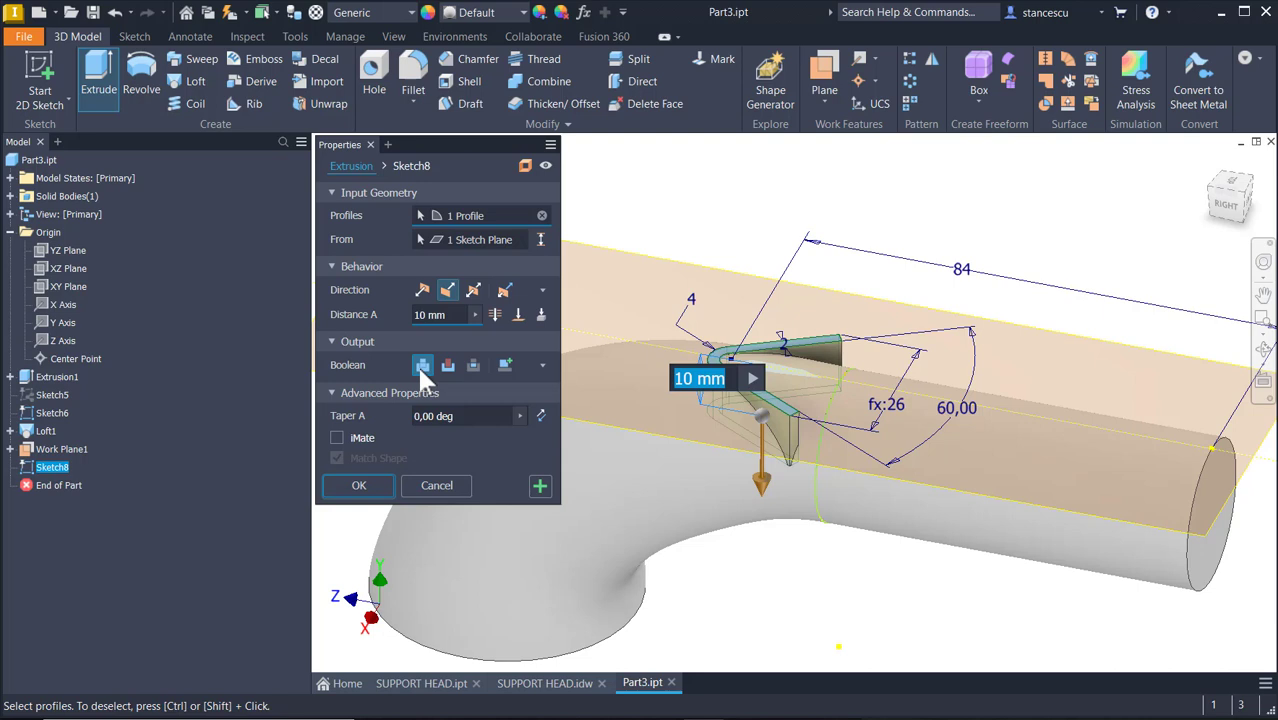
pyautogui.click(506, 366)
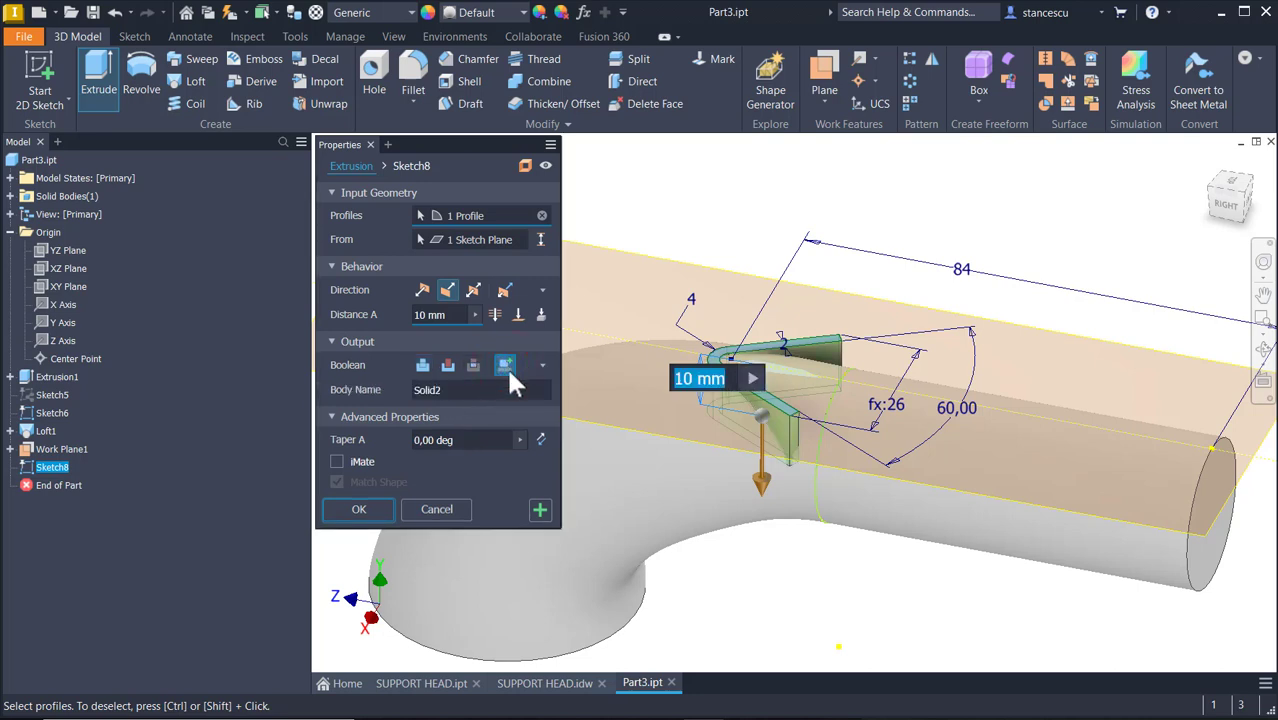
pyautogui.click(453, 318)
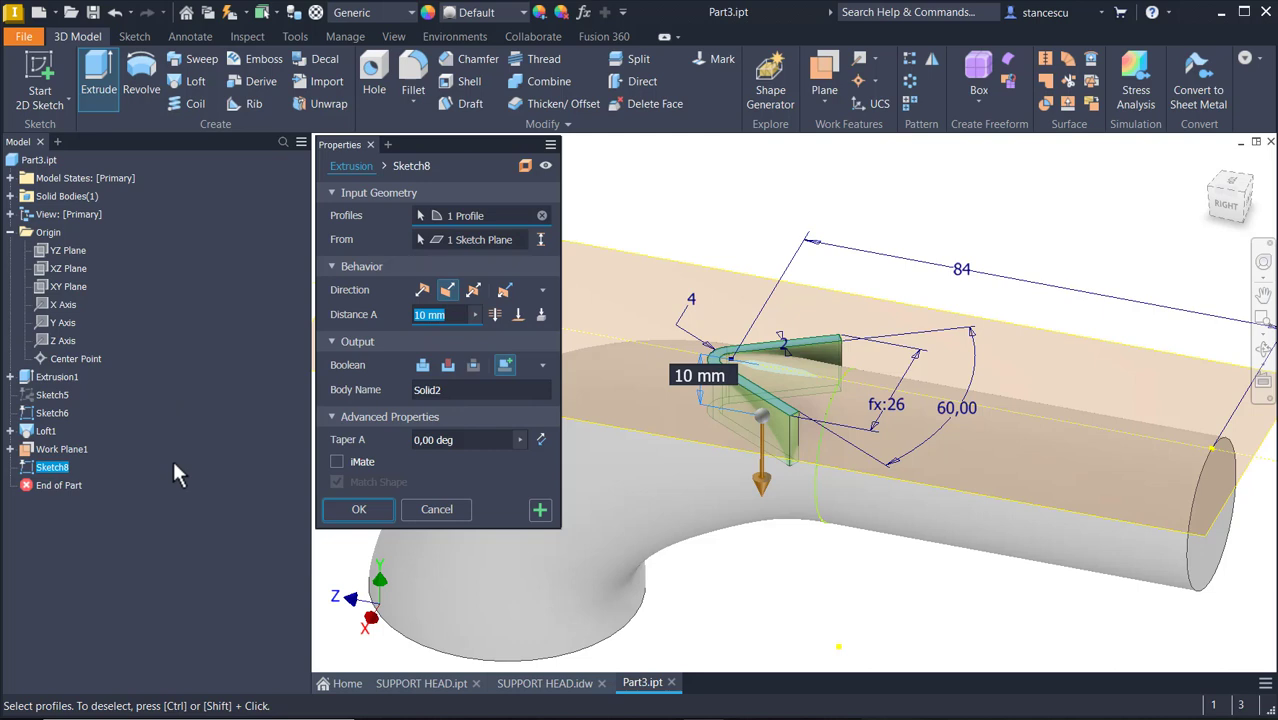
pyautogui.write('d0')
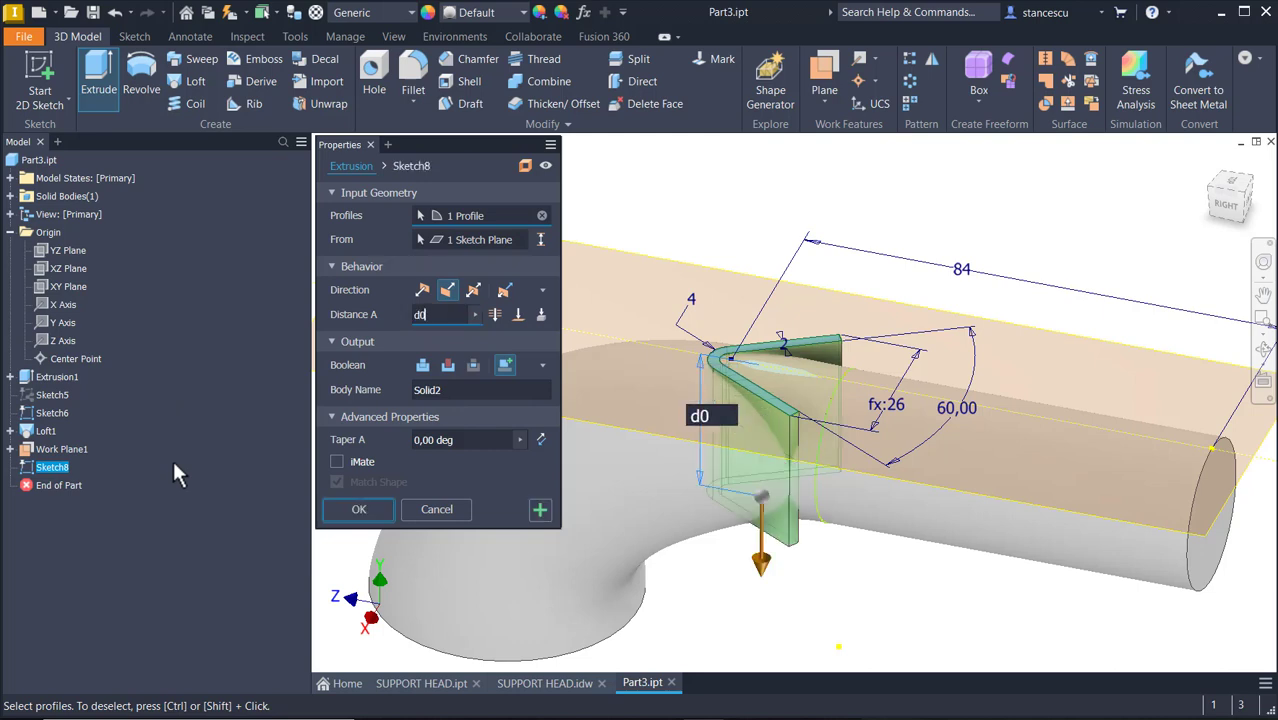
pyautogui.click(345, 512)
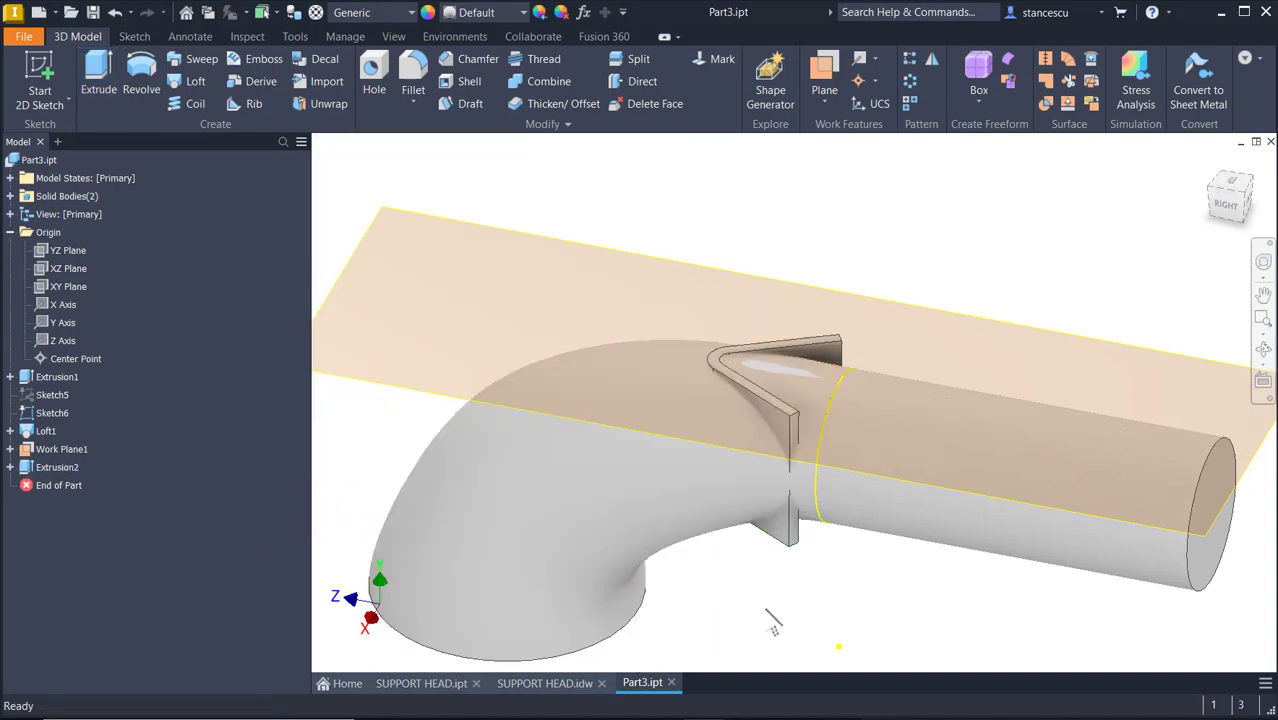
# Step: Rename parameter d0 as Cyl_Dia and check that the V wall's extrusion distance references it
pyautogui.click(585, 13)
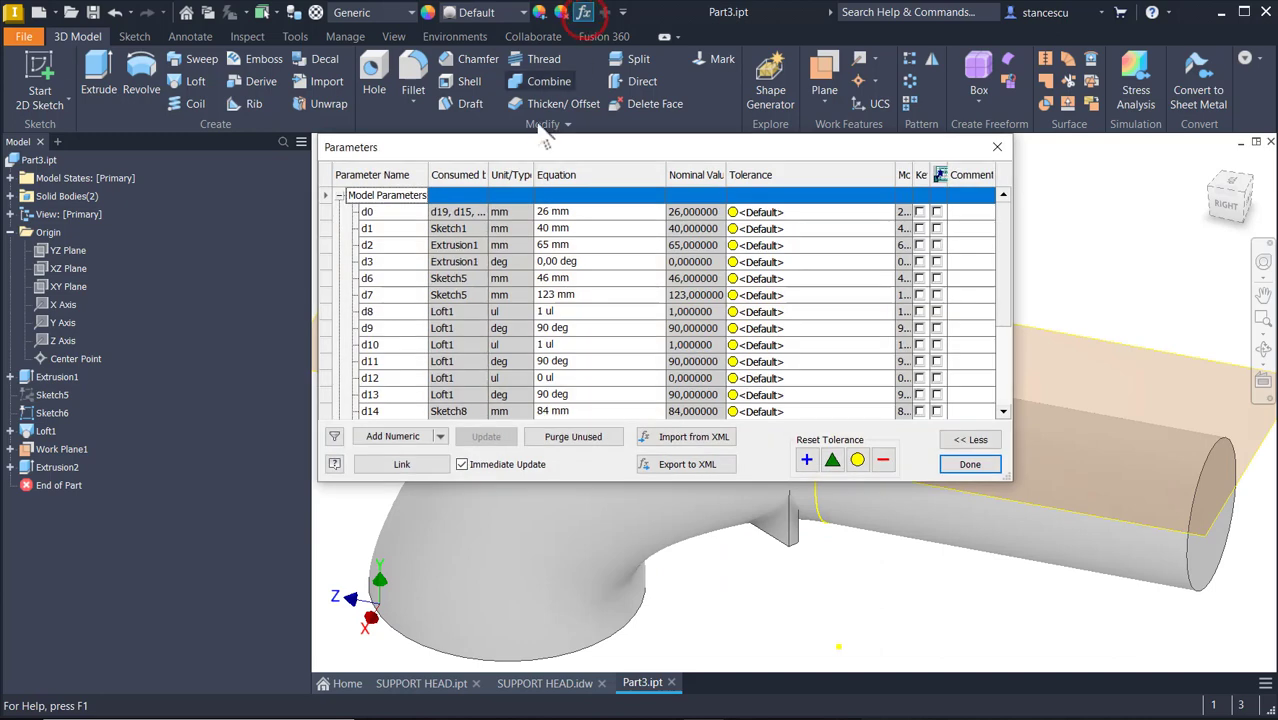
pyautogui.click(399, 212)
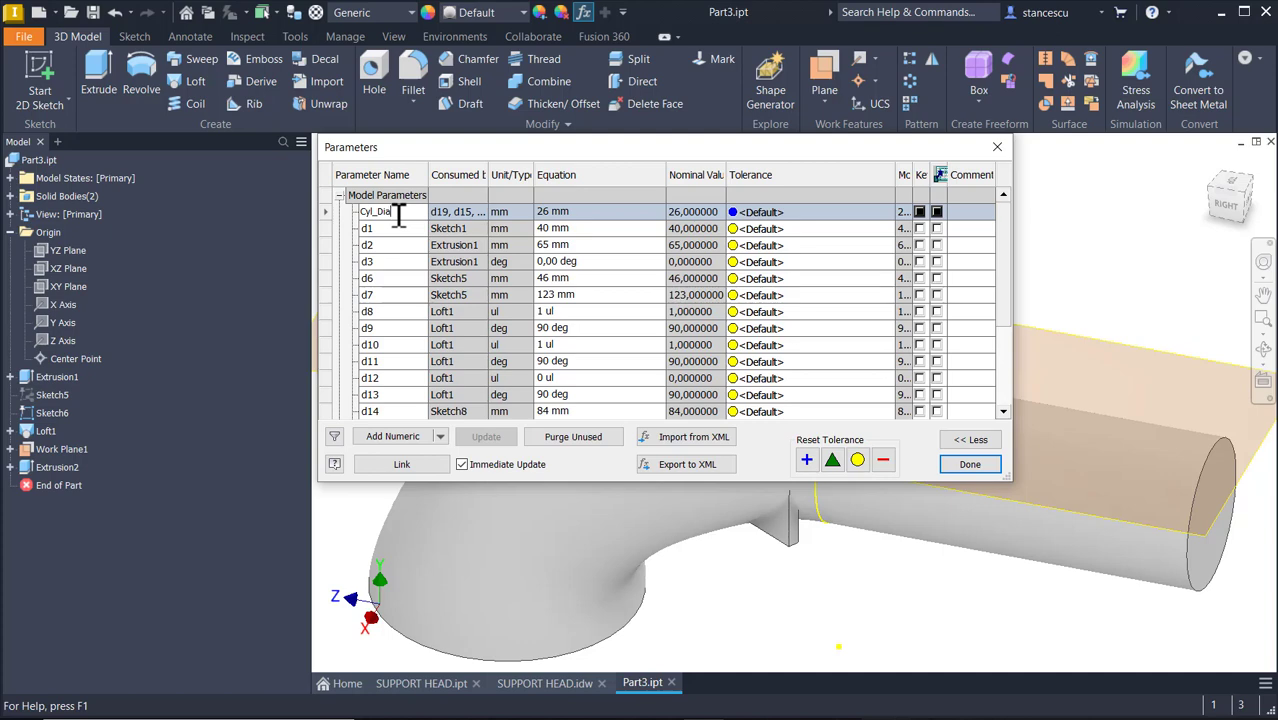
pyautogui.press('Return')
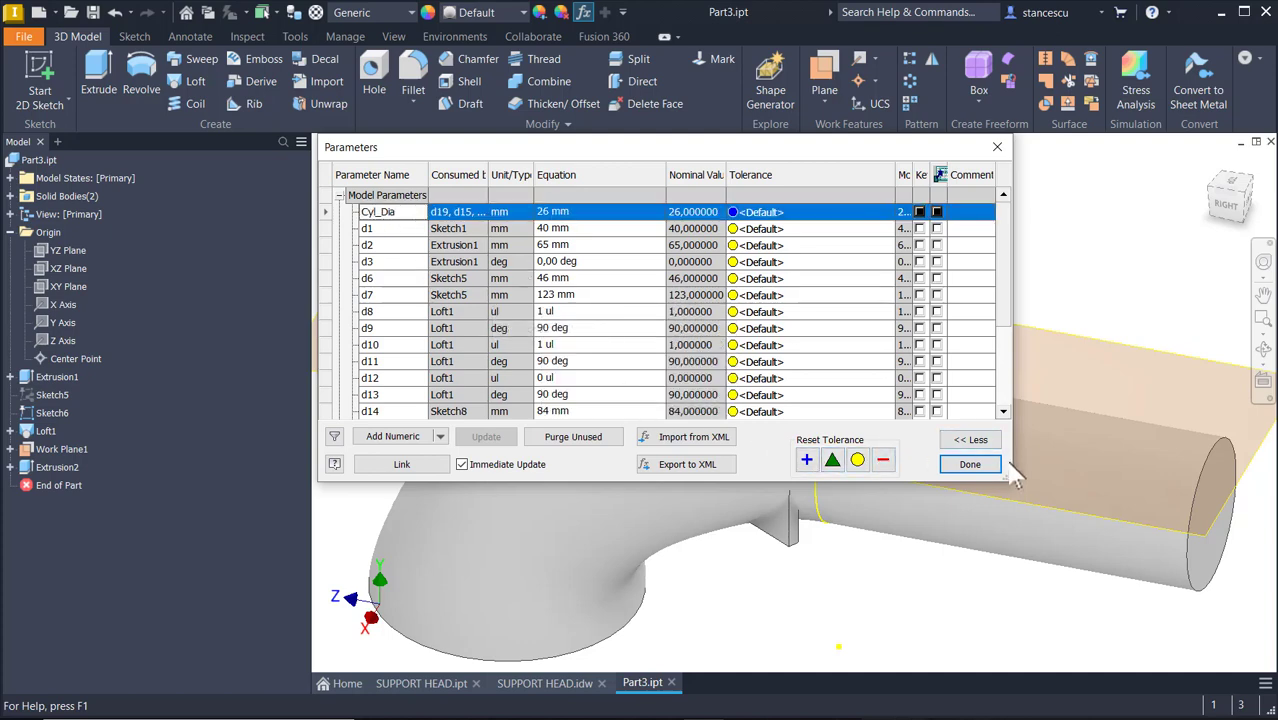
pyautogui.click(970, 464)
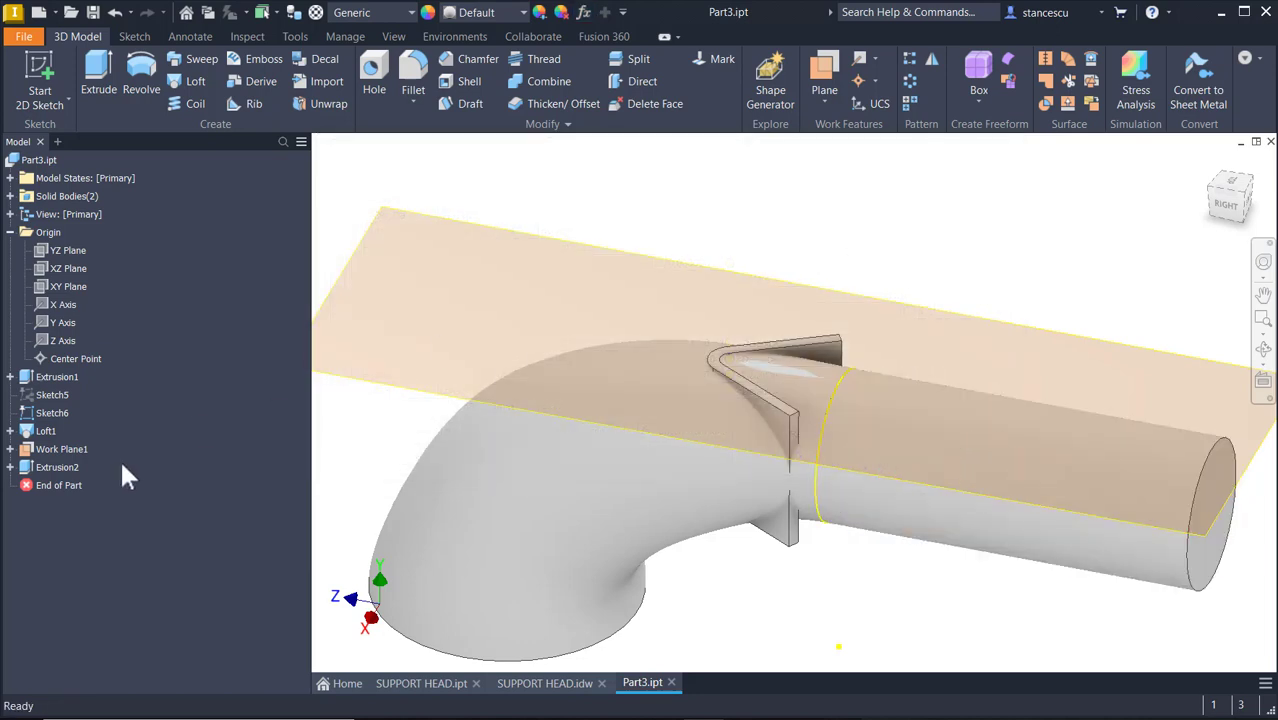
pyautogui.doubleClick(30, 468)
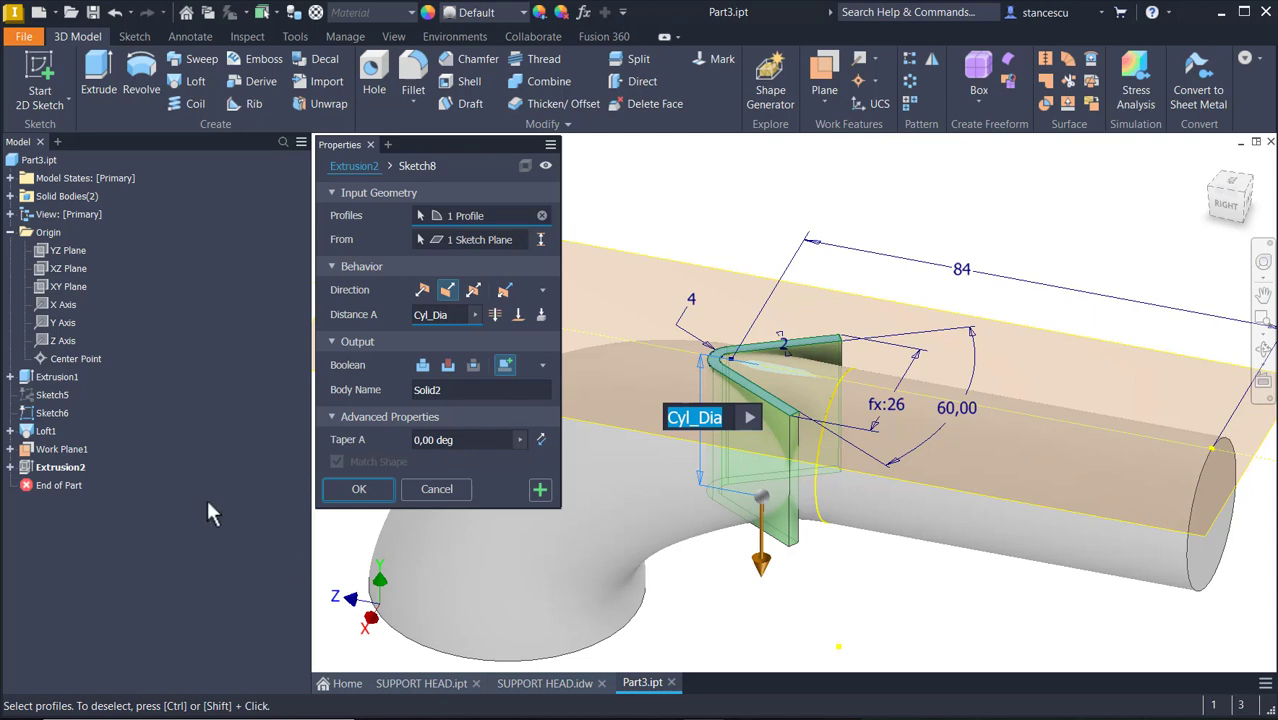
pyautogui.click(455, 485)
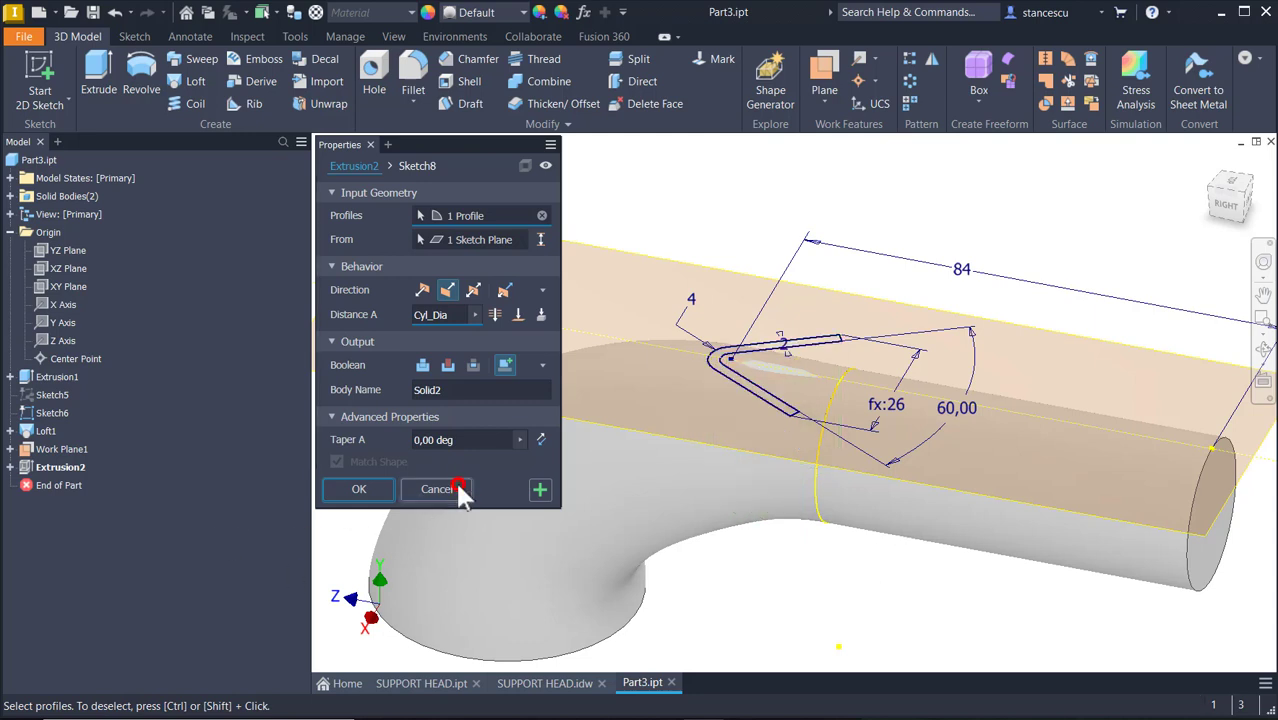
# Step: Hide the work plane tangent to the tube and list the part's solid bodies
pyautogui.click(779, 285)
pyautogui.rightClick(778, 285)
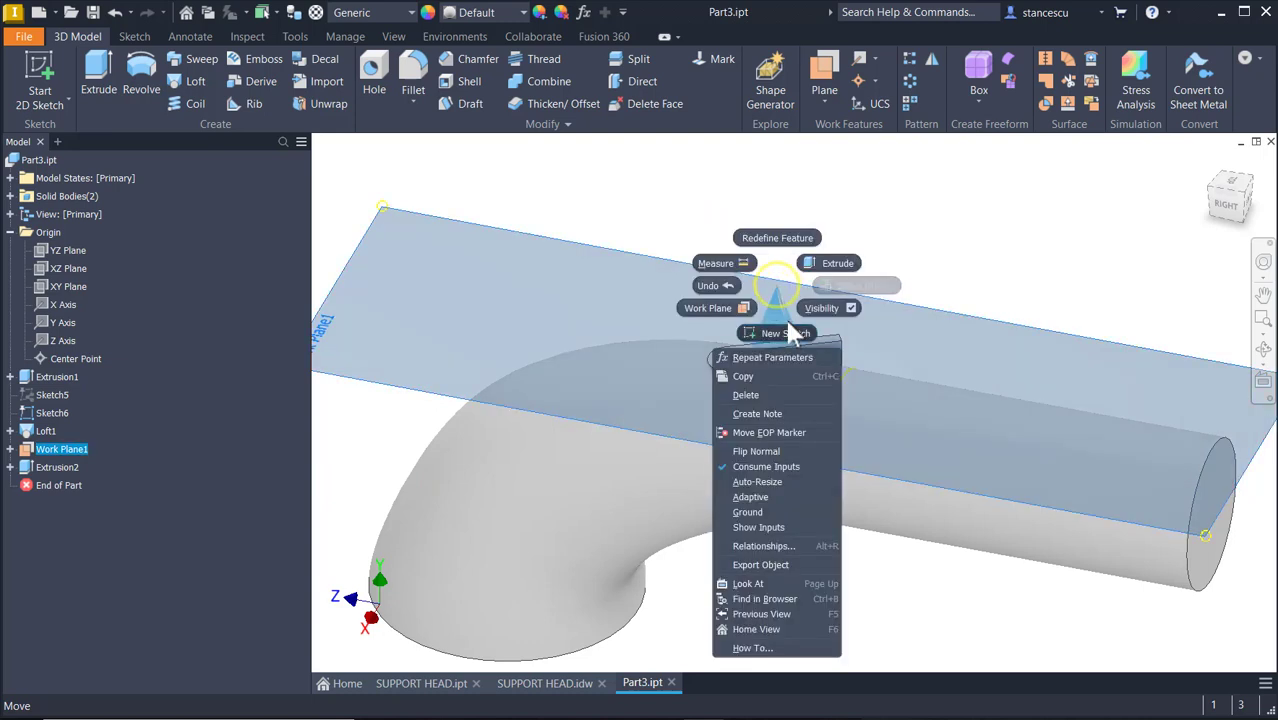
pyautogui.click(822, 309)
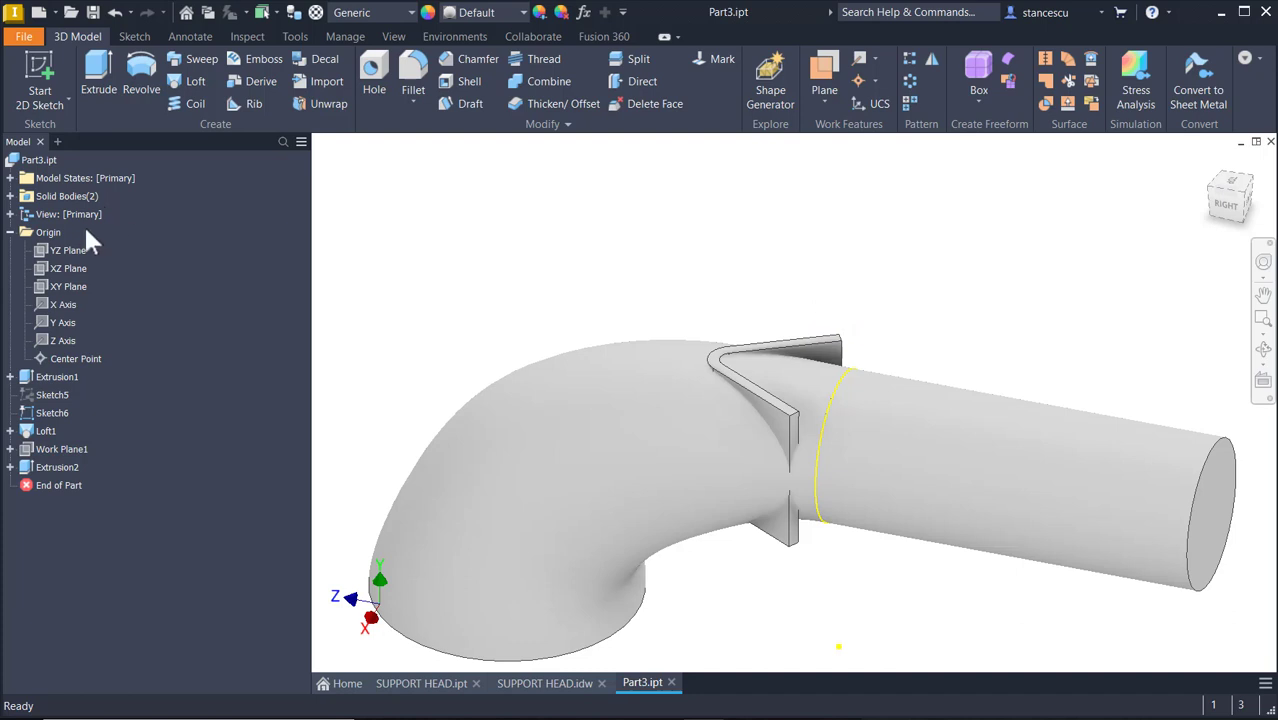
pyautogui.click(10, 196)
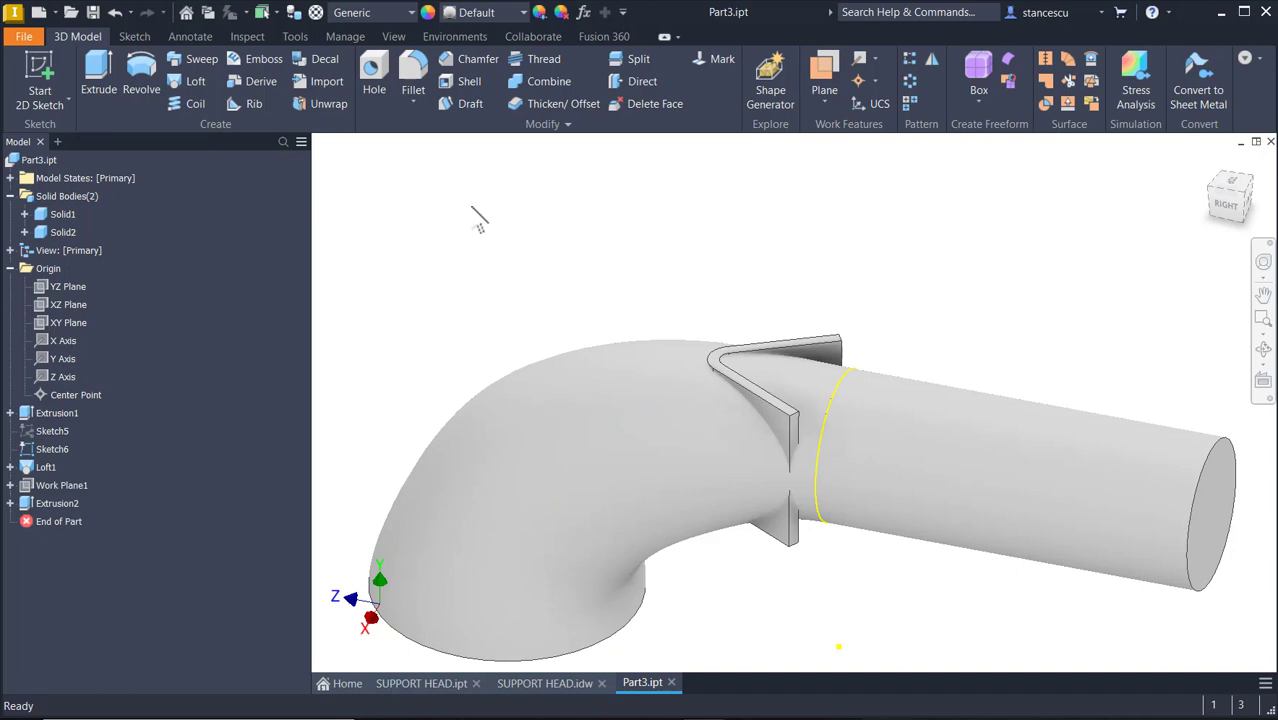
pyautogui.press('F6')
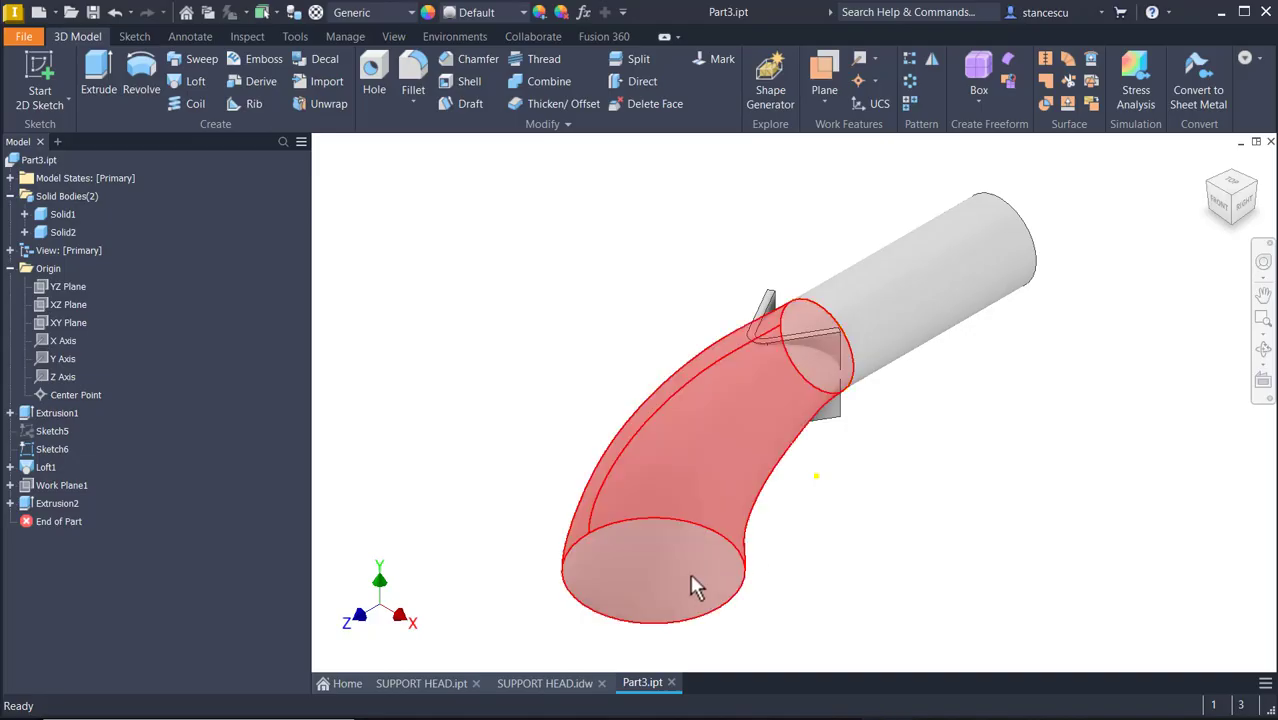
# Step: Examine the V wall and the tube's lower wall in section A-A and the top view of the SUPPORT HEAD.idw drawing
pyautogui.click(545, 683)
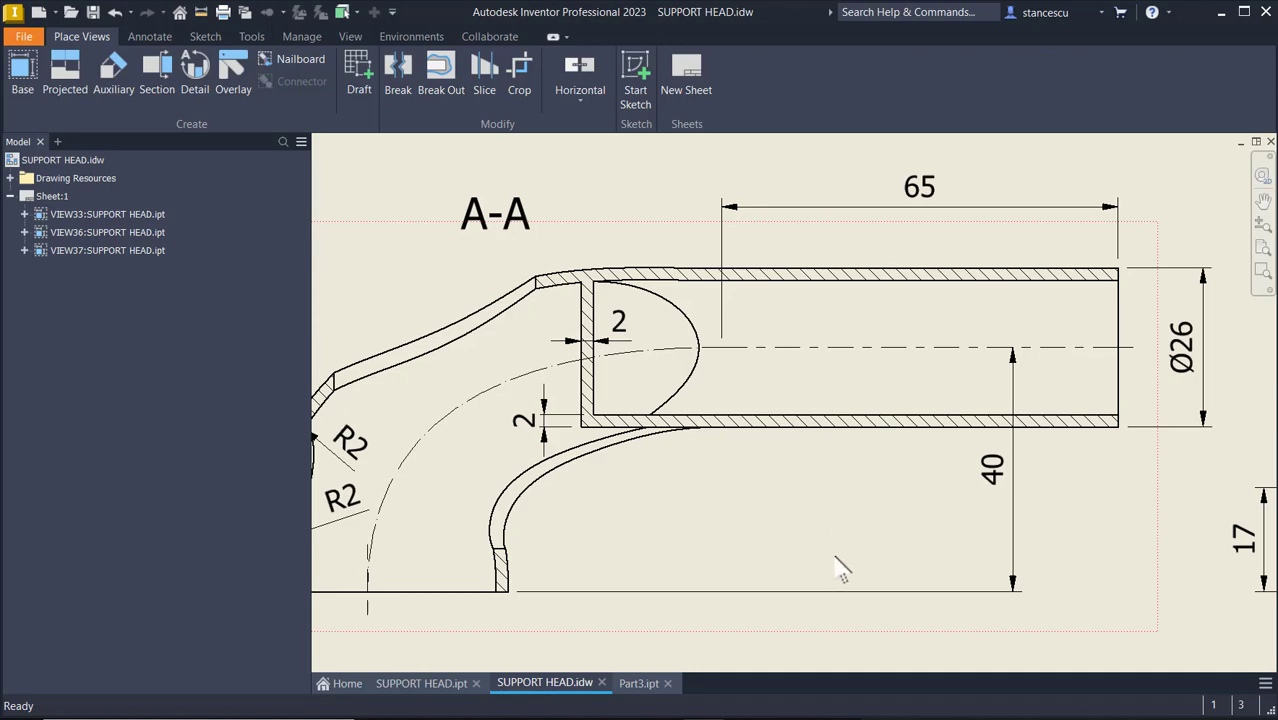
pyautogui.press('F6')
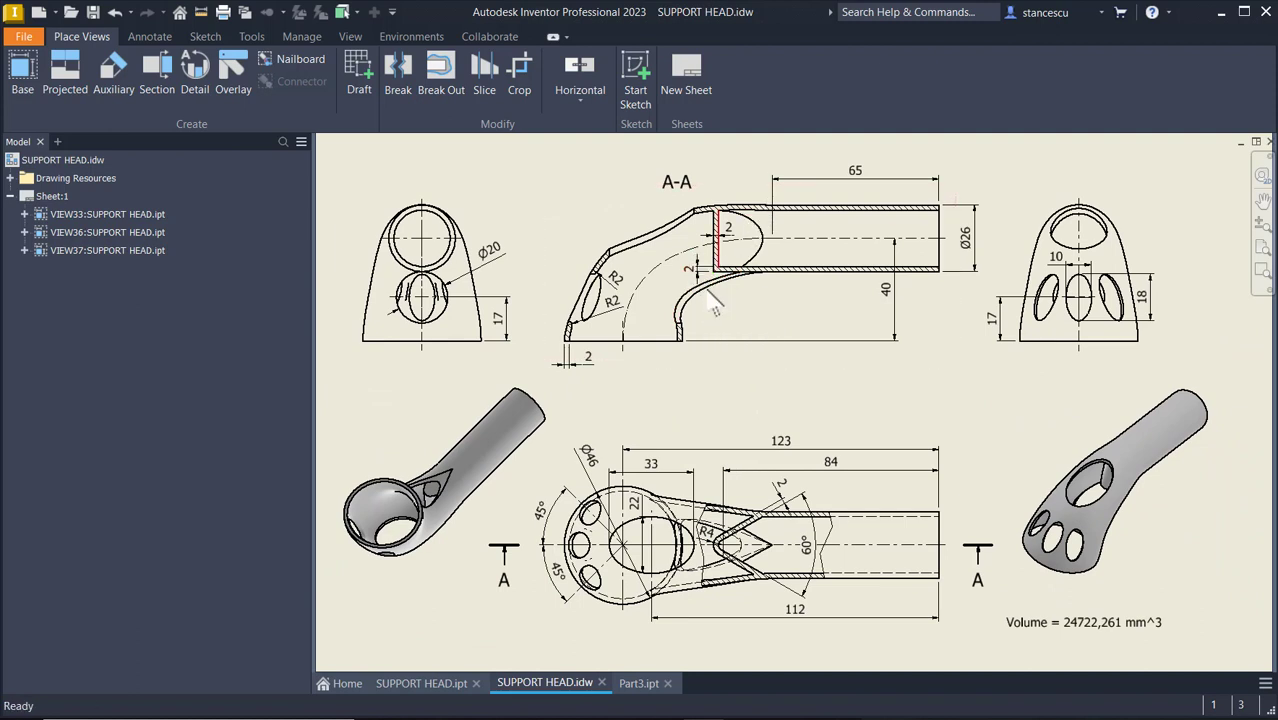
pyautogui.click(708, 278)
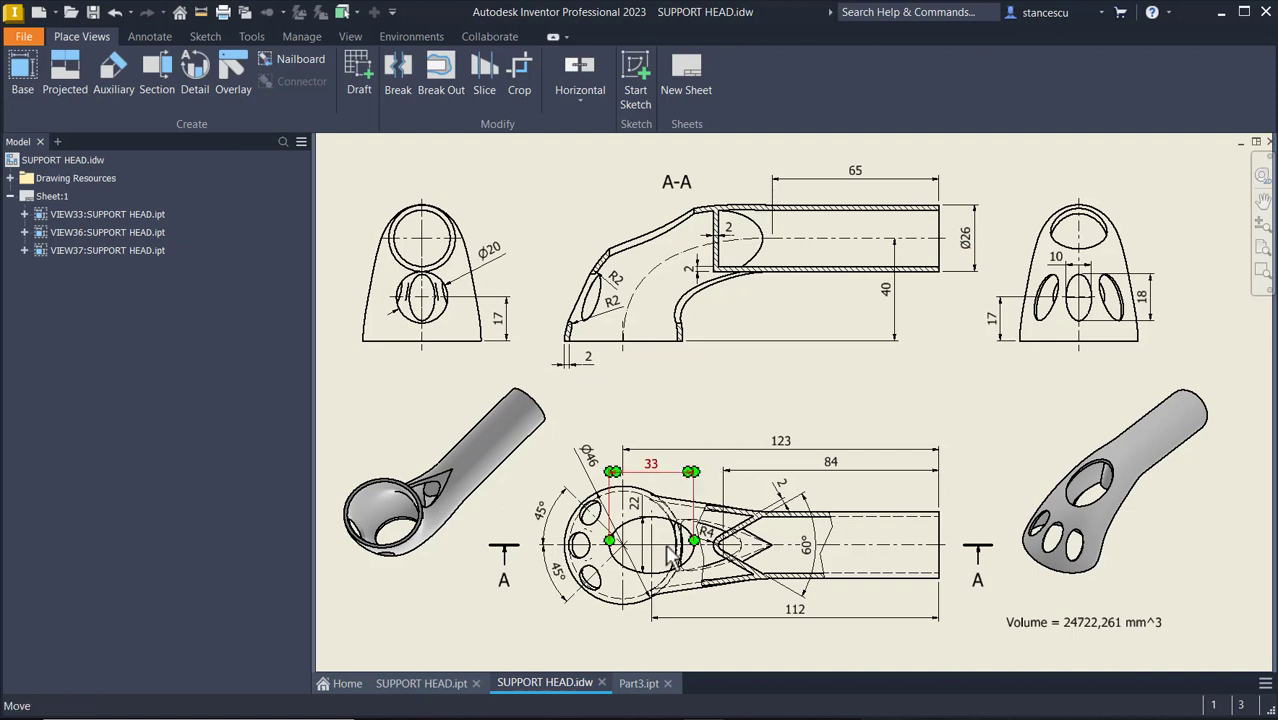
pyautogui.click(637, 684)
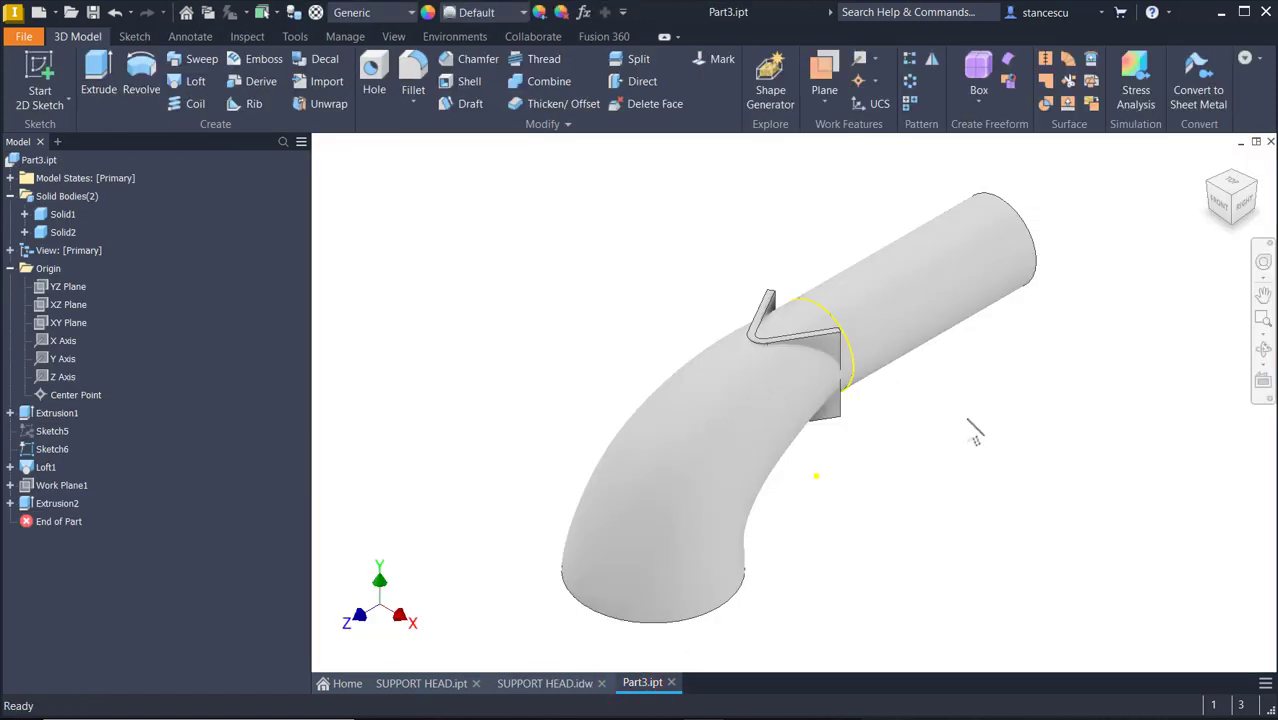
# Step: Start a new sketch on the V wall's bottom face and slice the model graphics at the sketch plane
pyautogui.keyDown('shift'); pyautogui.moveTo(967, 419); pyautogui.dragTo(810, 392, button='middle'); pyautogui.keyUp('shift')
pyautogui.scroll(5, 809, 527)
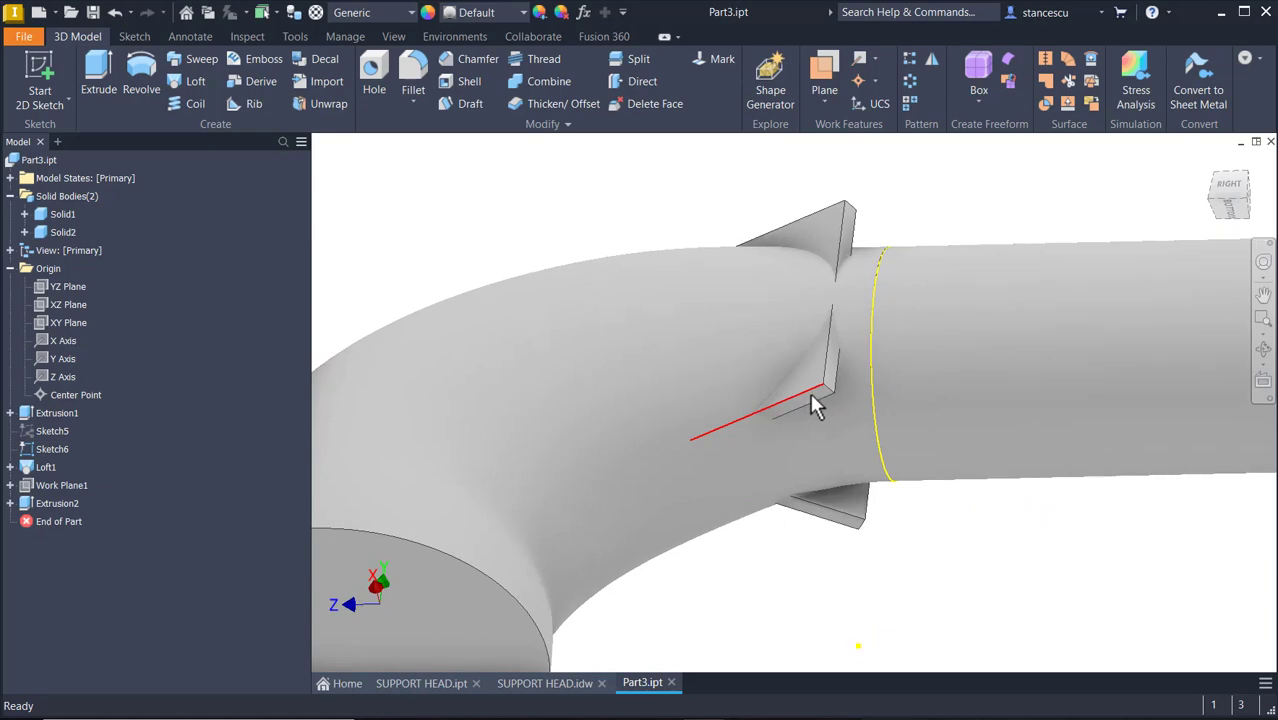
pyautogui.click(810, 393)
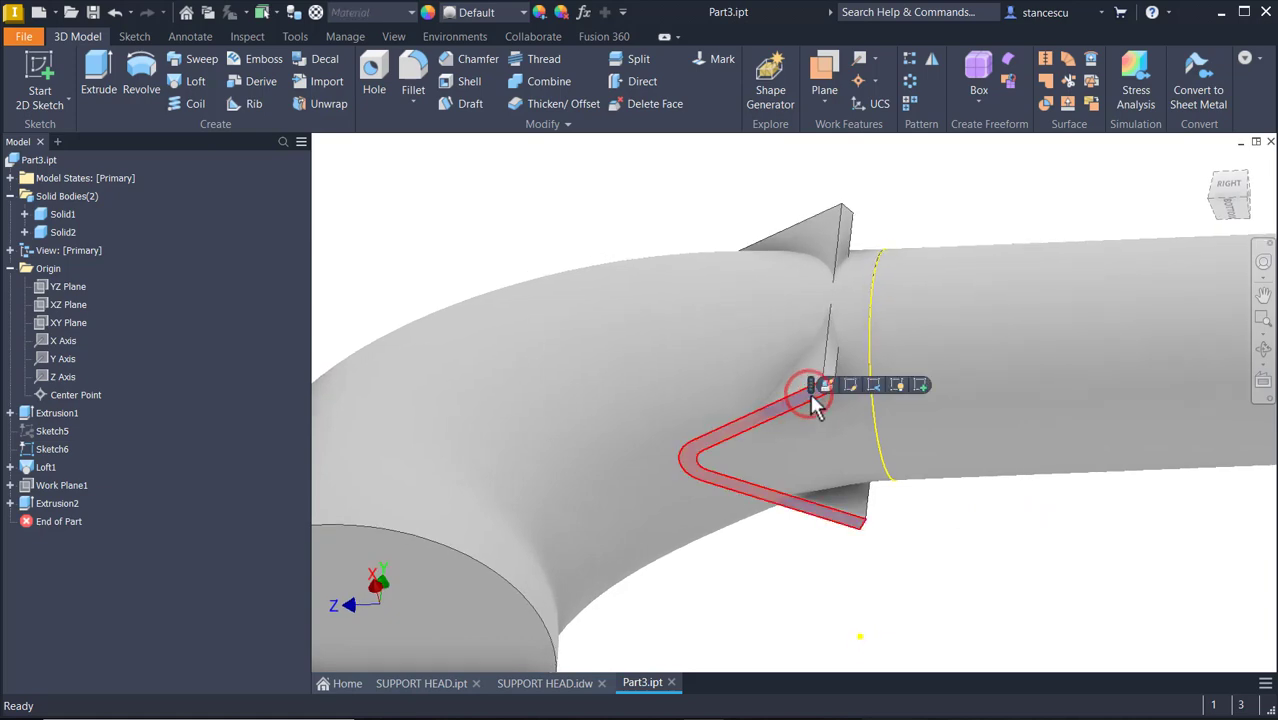
pyautogui.click(919, 385)
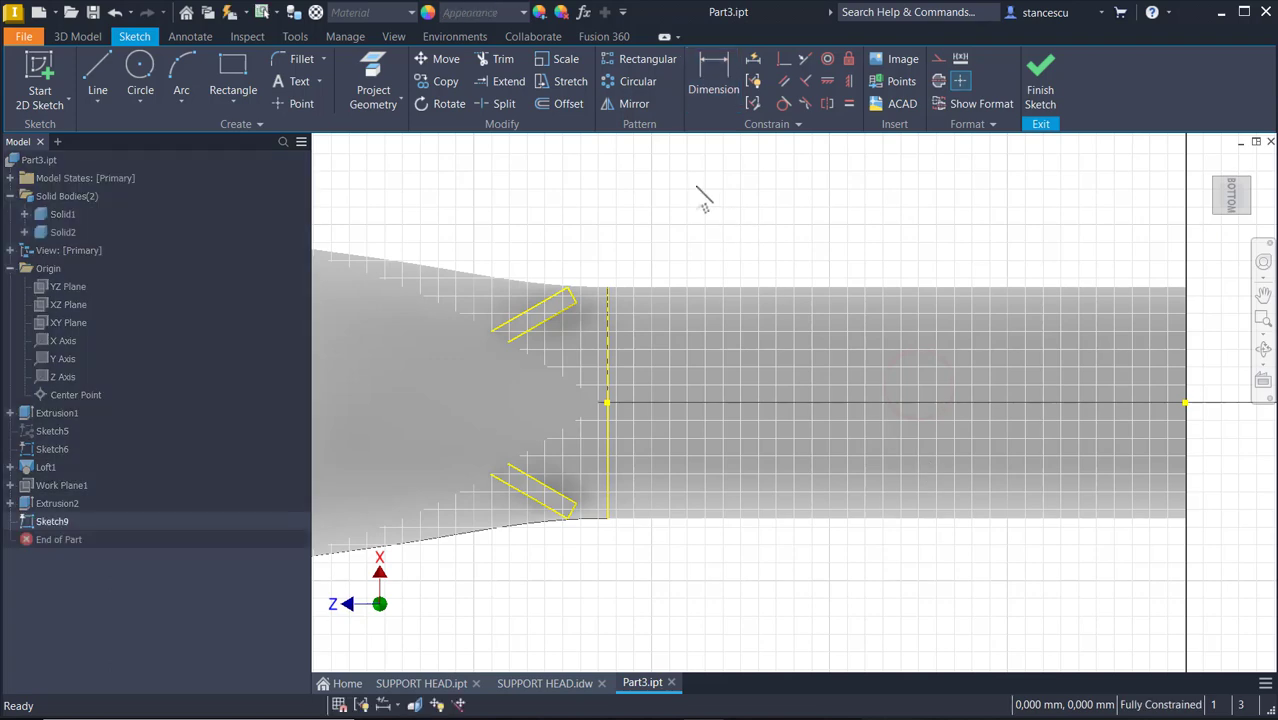
pyautogui.press('F7')
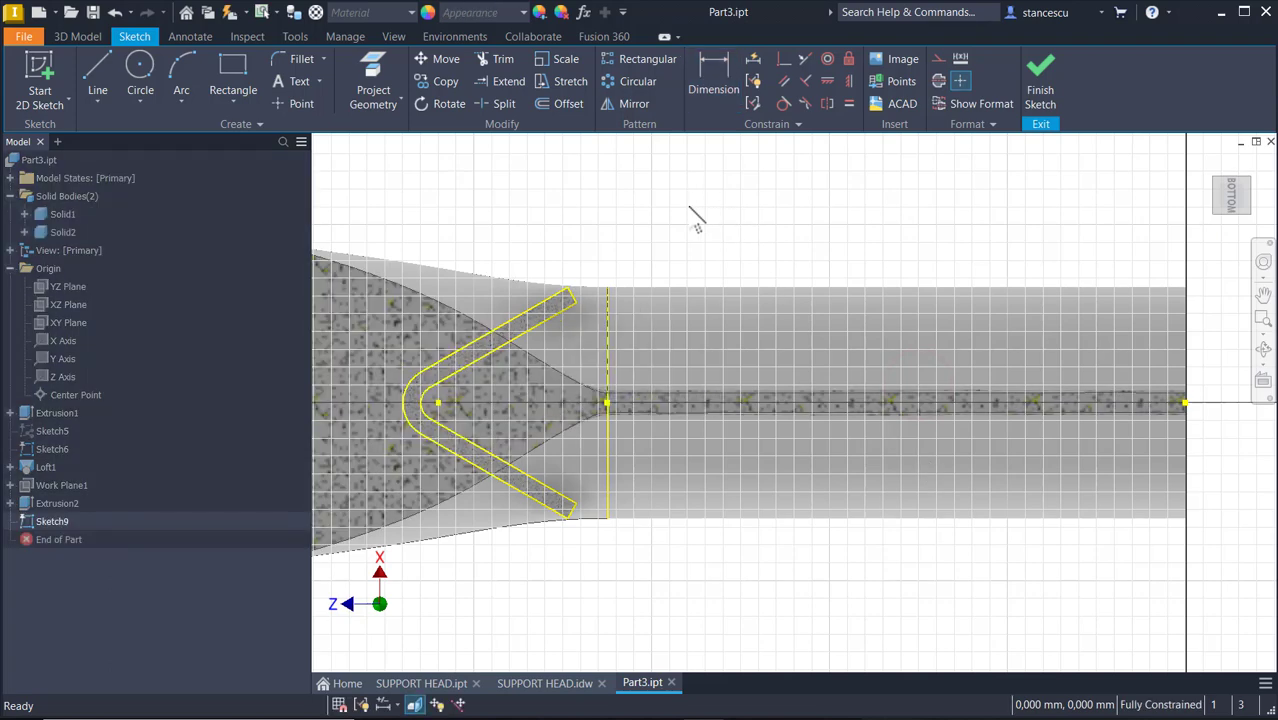
# Step: Draw two connected lines from one outer end corner of the V profile to the other, meeting at a point inside the straight tube
pyautogui.click(95, 75)
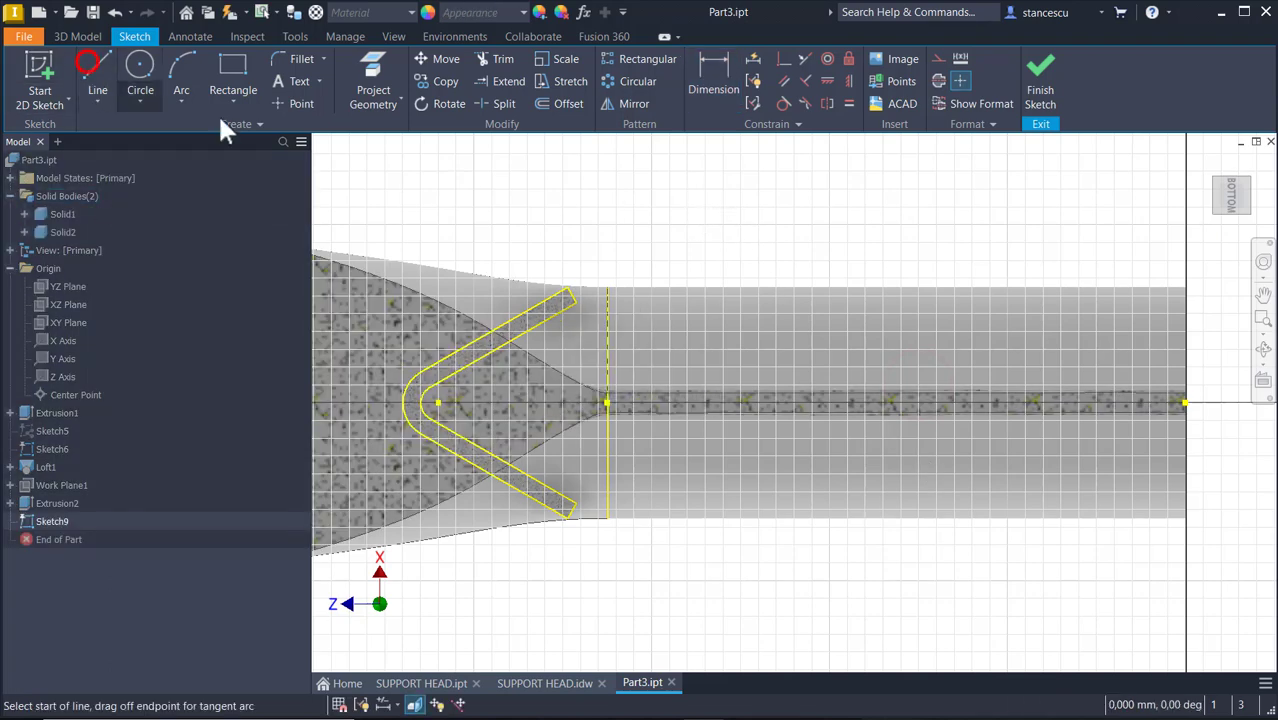
pyautogui.click(567, 287)
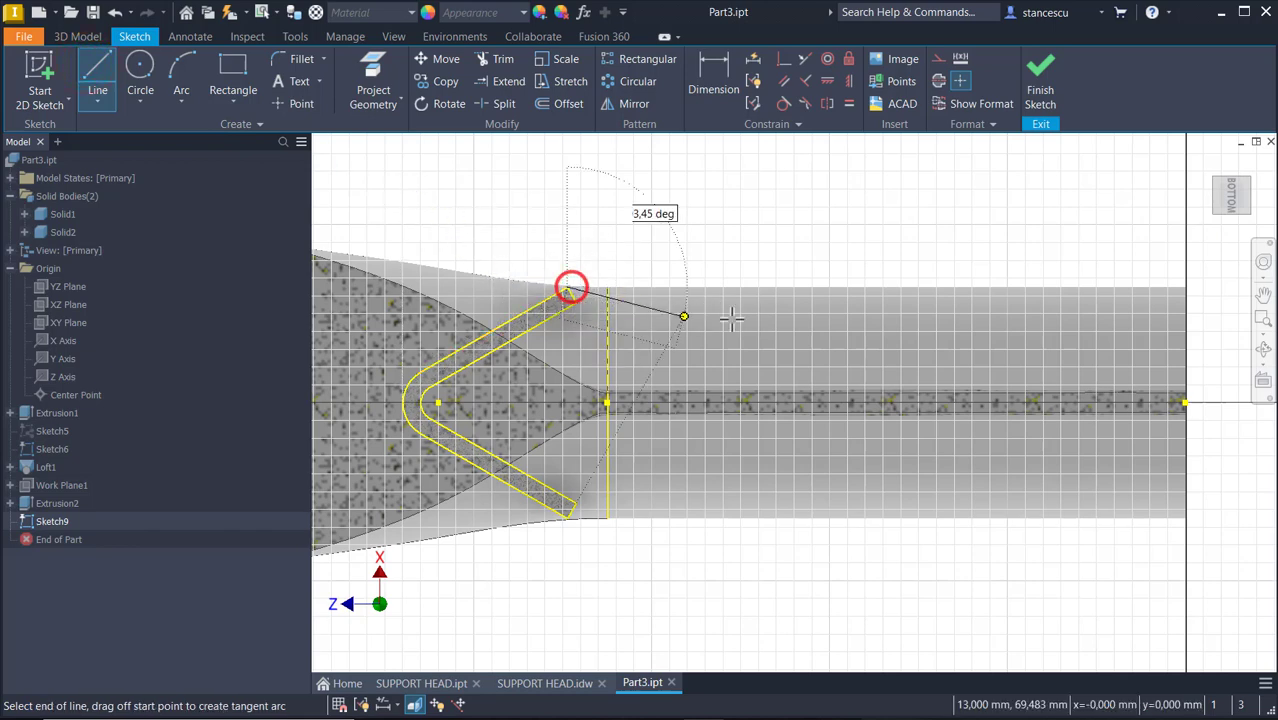
pyautogui.click(772, 371)
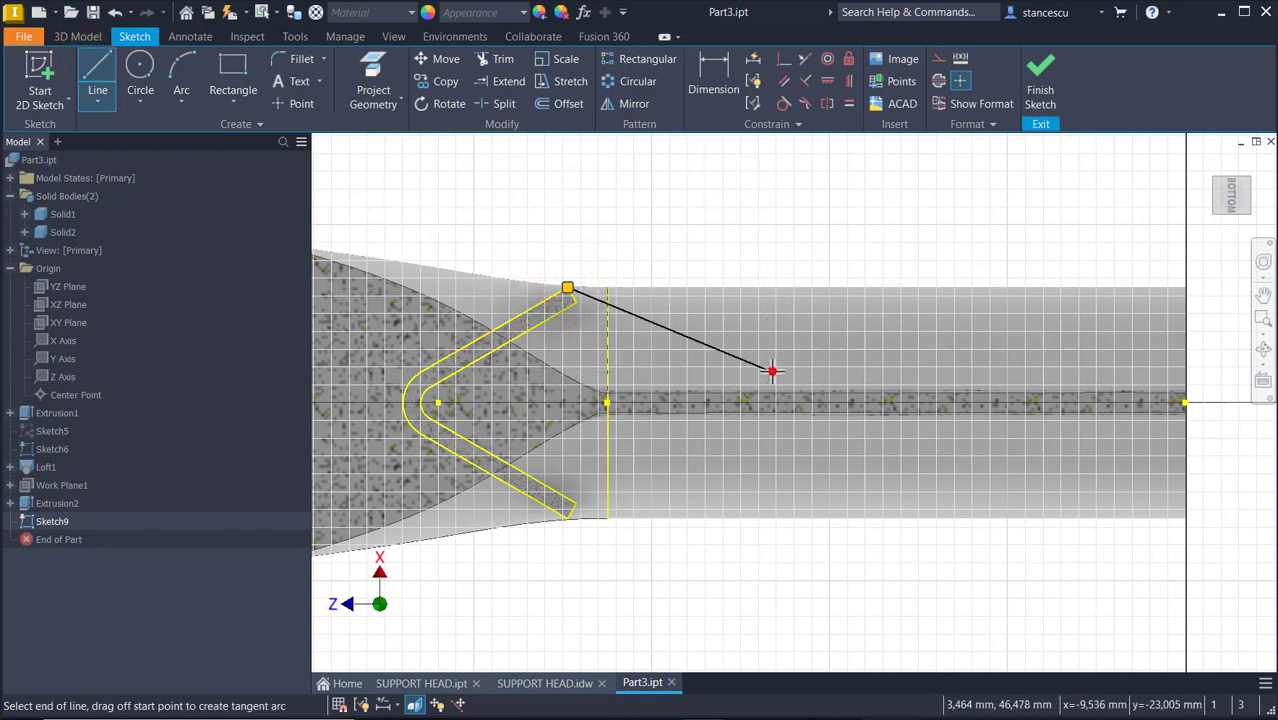
pyautogui.click(567, 517)
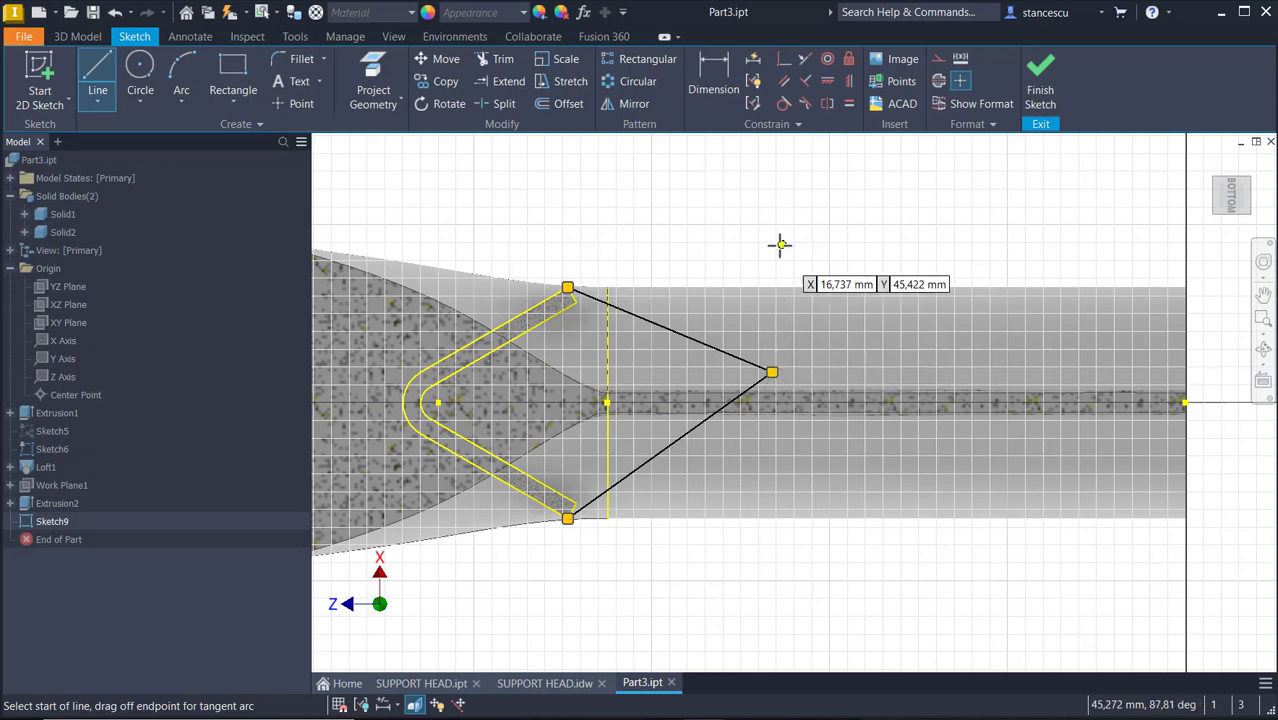
# Step: Make the two new sketch lines equal in length
pyautogui.click(848, 103)
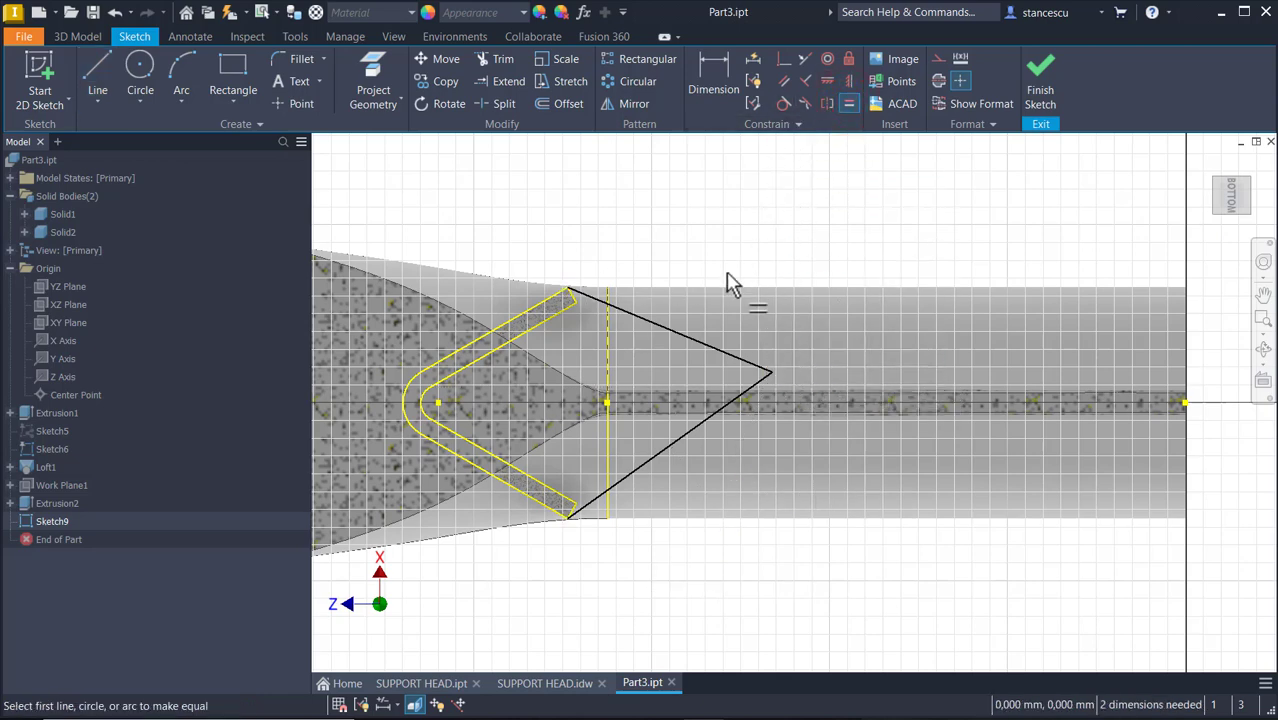
pyautogui.click(682, 343)
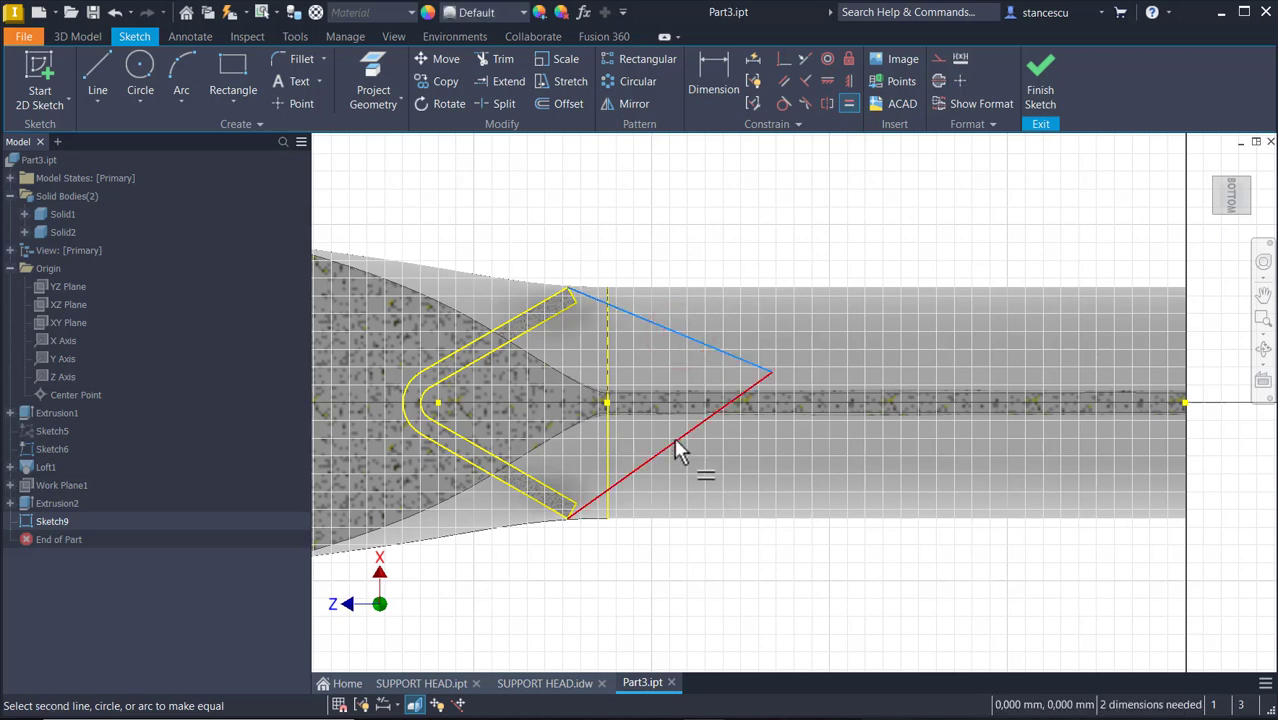
pyautogui.click(675, 442)
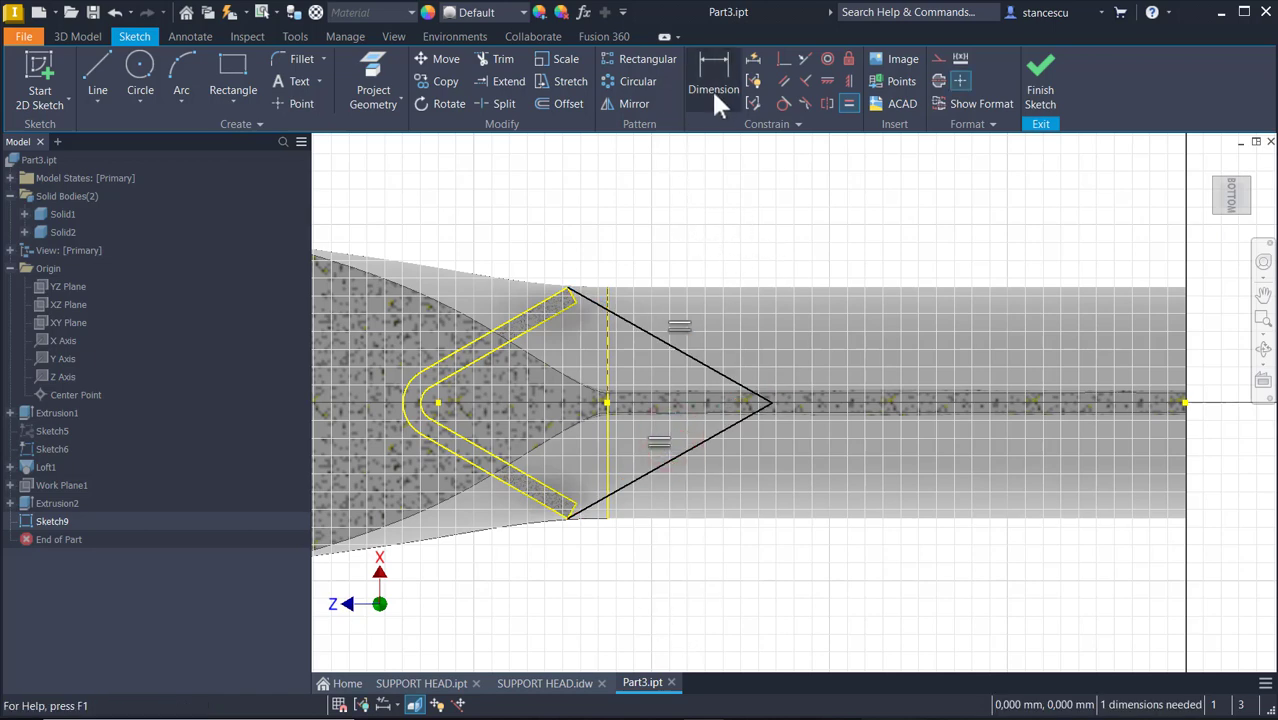
pyautogui.click(542, 205)
pyautogui.press('Escape')
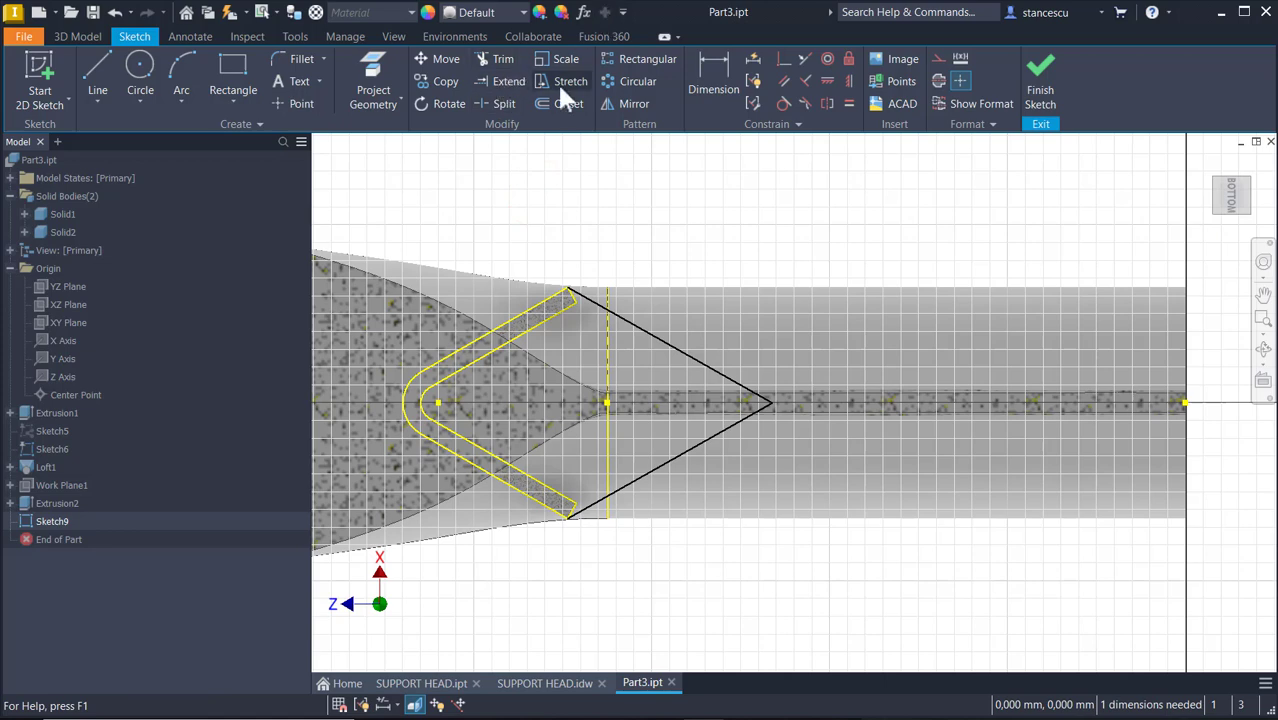
# Step: Rename parameter d17, the V profile's 60 deg angle, as My_Angle
pyautogui.click(584, 13)
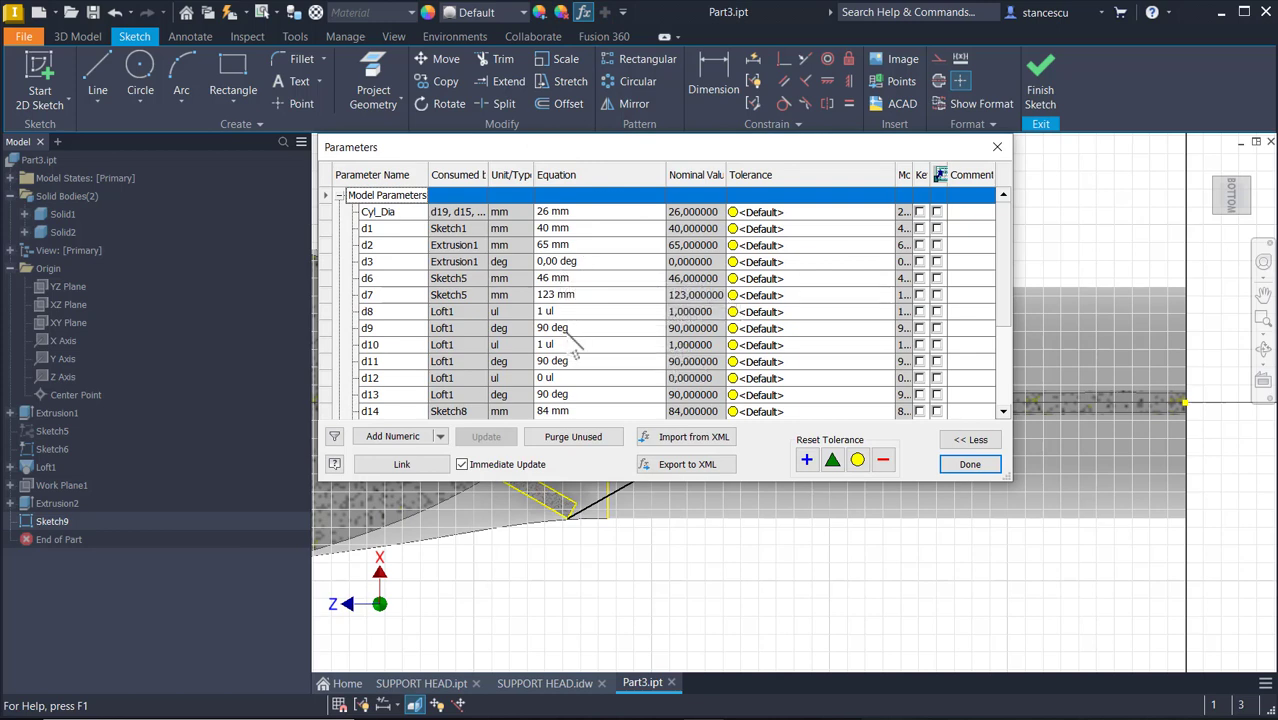
pyautogui.scroll(-1, 576, 384)
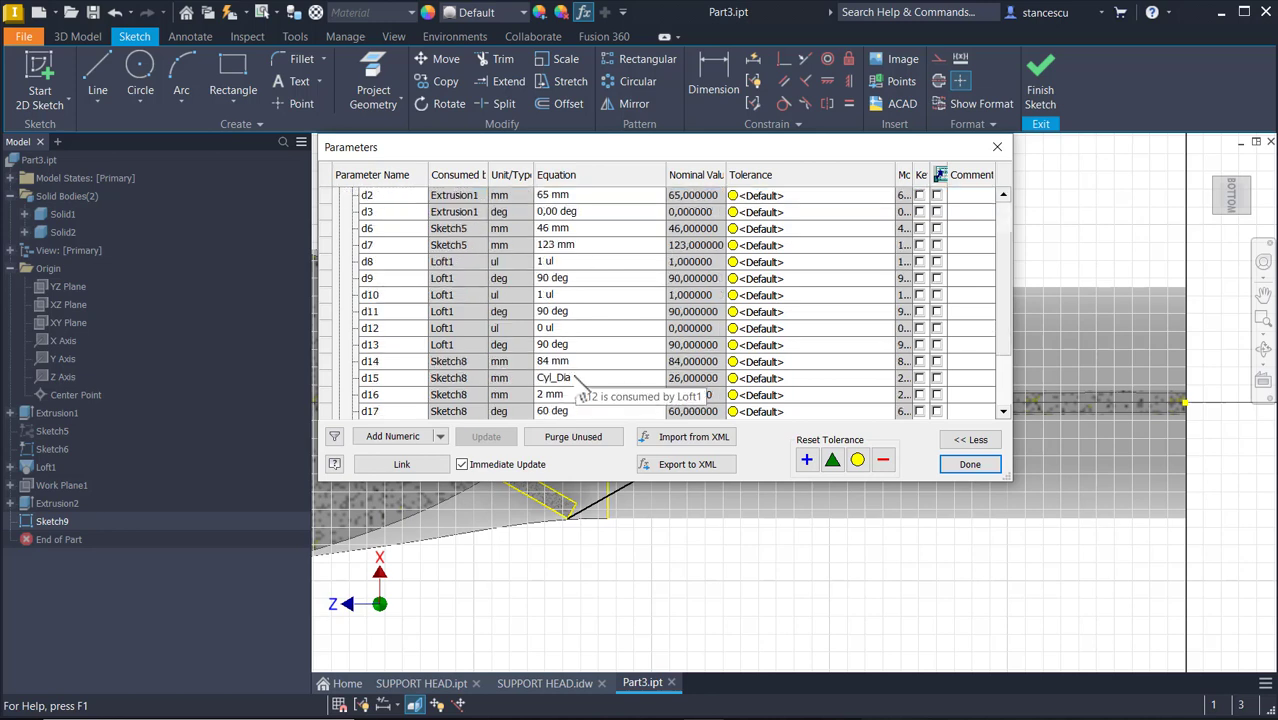
pyautogui.scroll(-2, 576, 386)
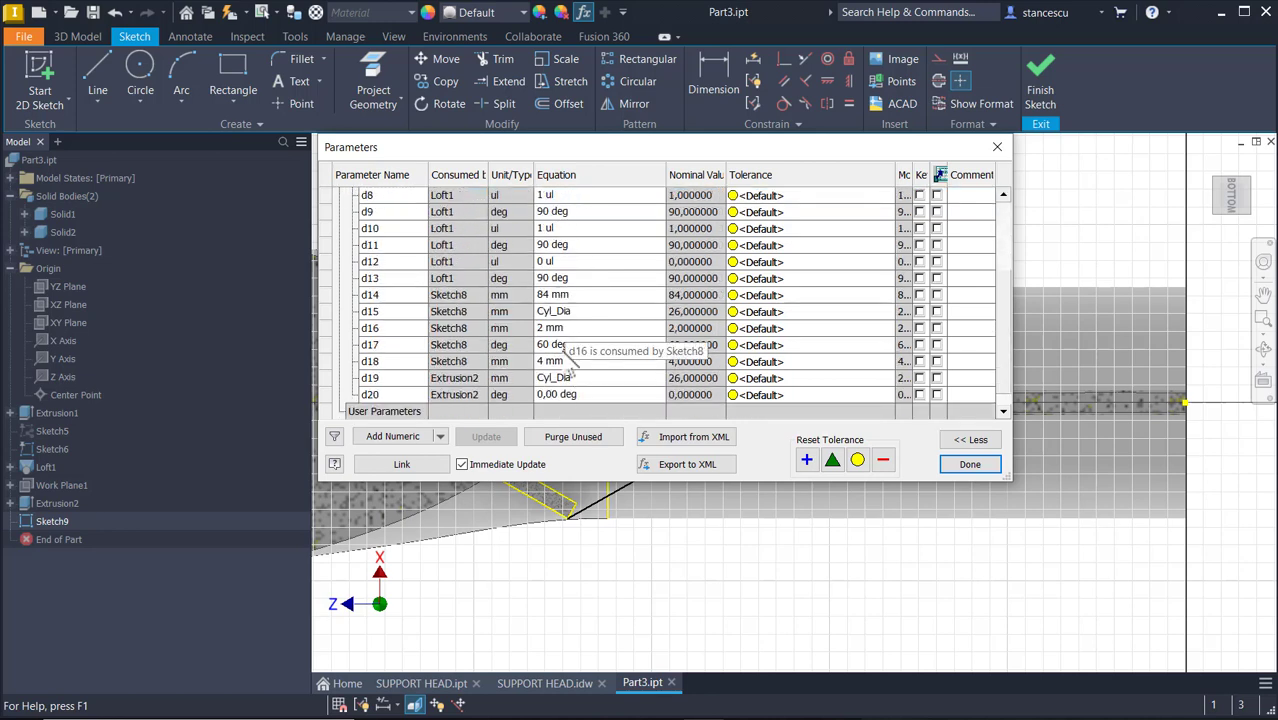
pyautogui.click(391, 346)
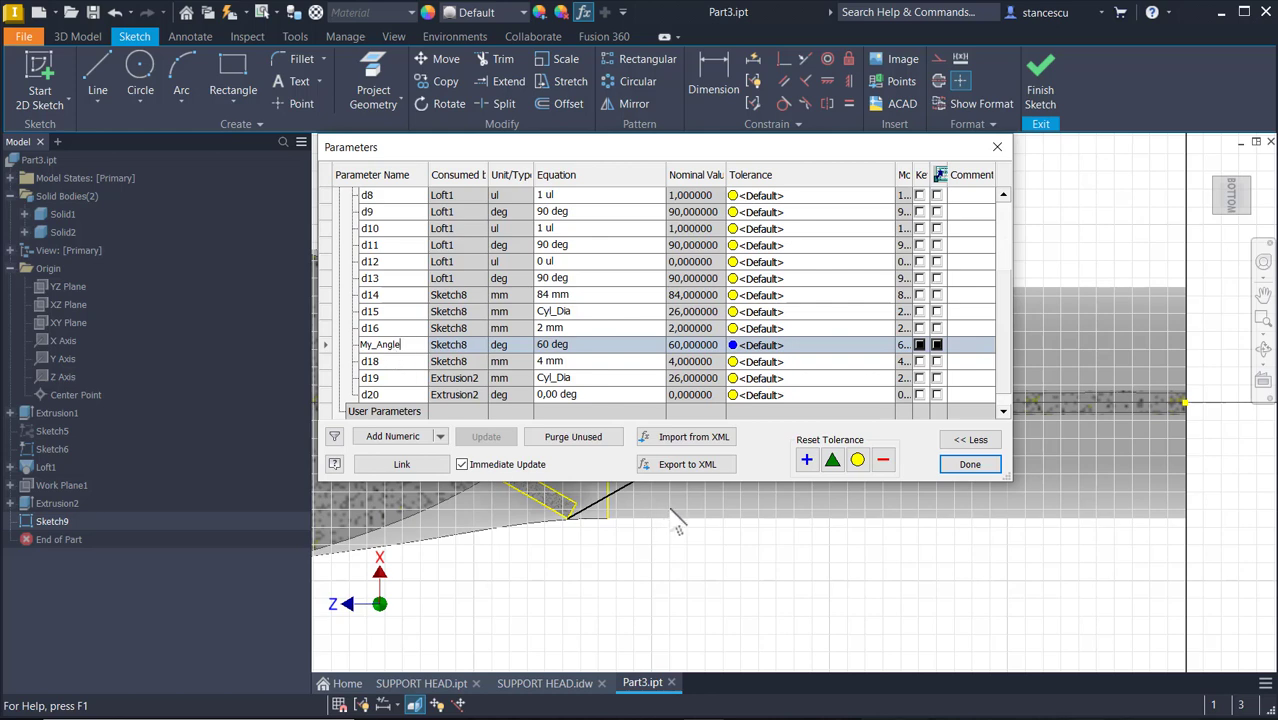
pyautogui.click(969, 464)
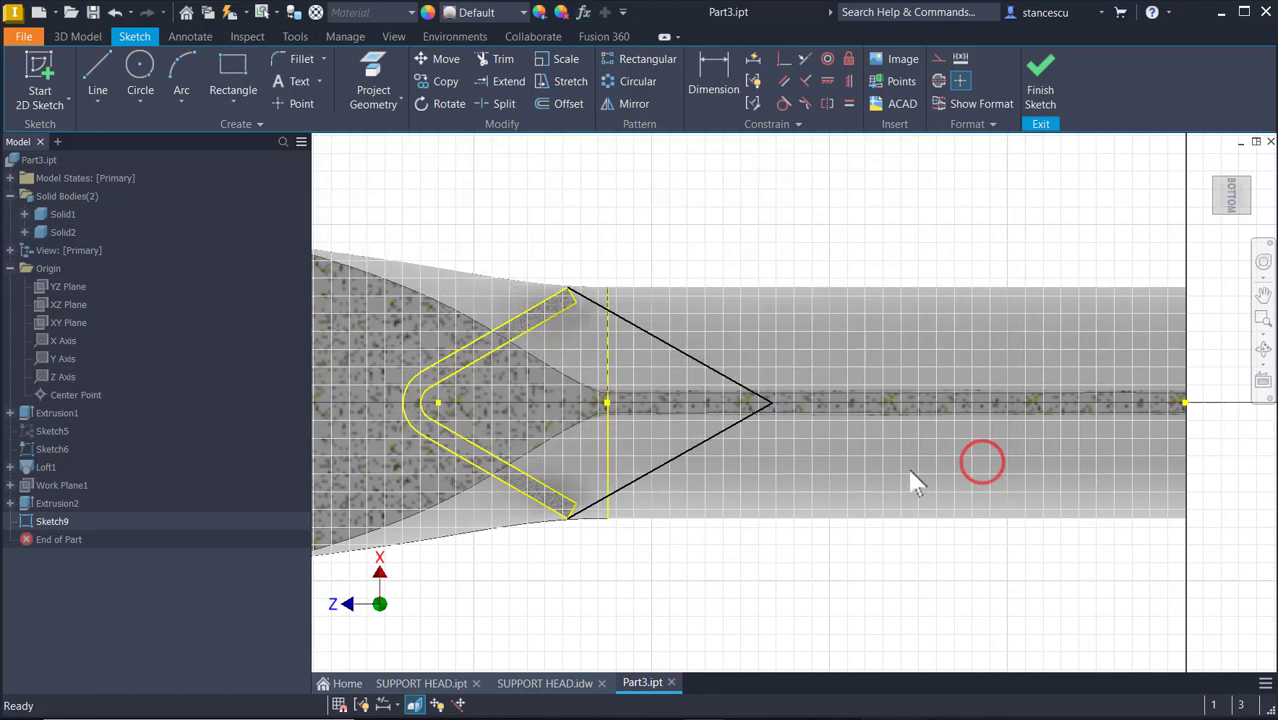
pyautogui.click(730, 193)
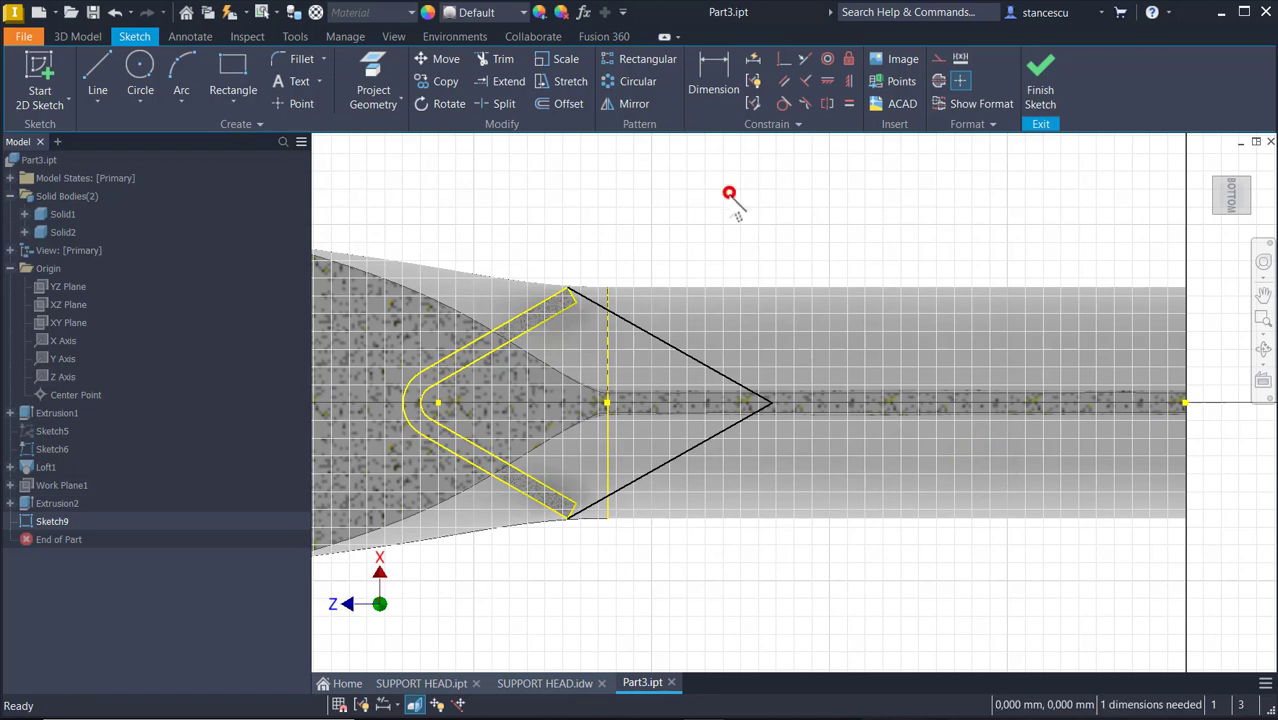
# Step: Dimension the angle between the two converging black lines with the My_Angle parameter and finish the sketch
pyautogui.click(715, 84)
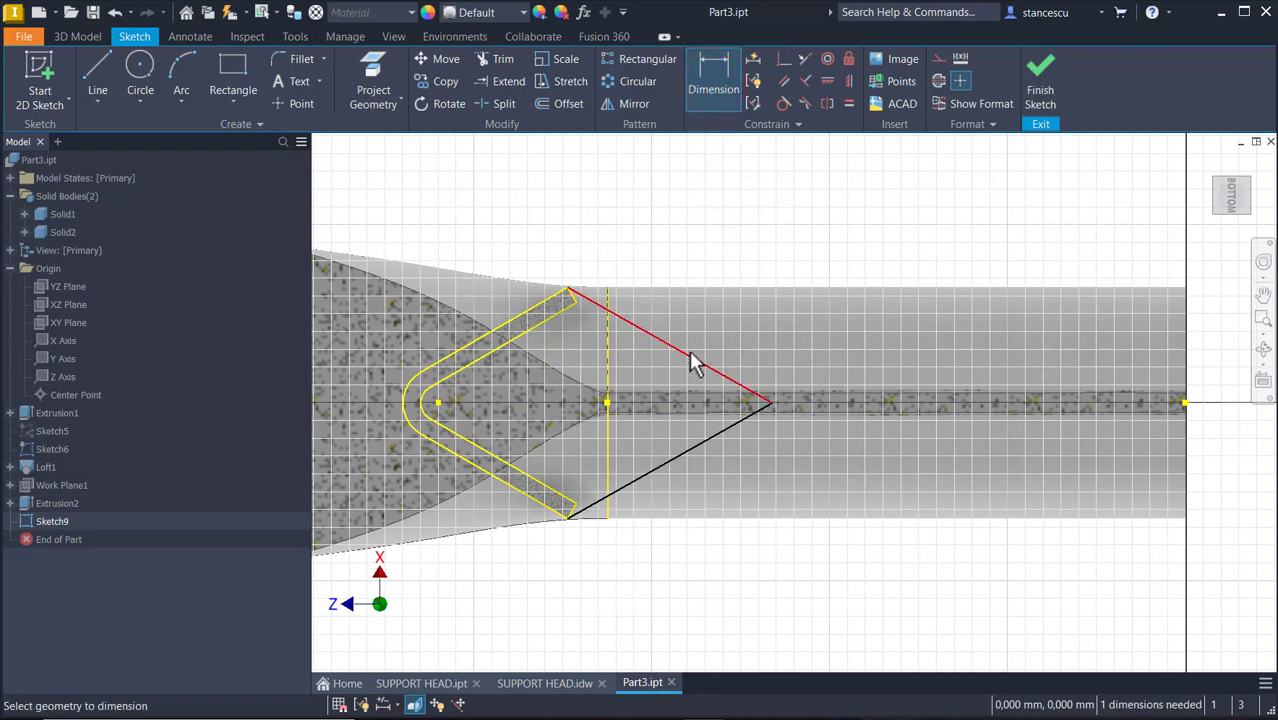
pyautogui.click(690, 354)
pyautogui.click(697, 444)
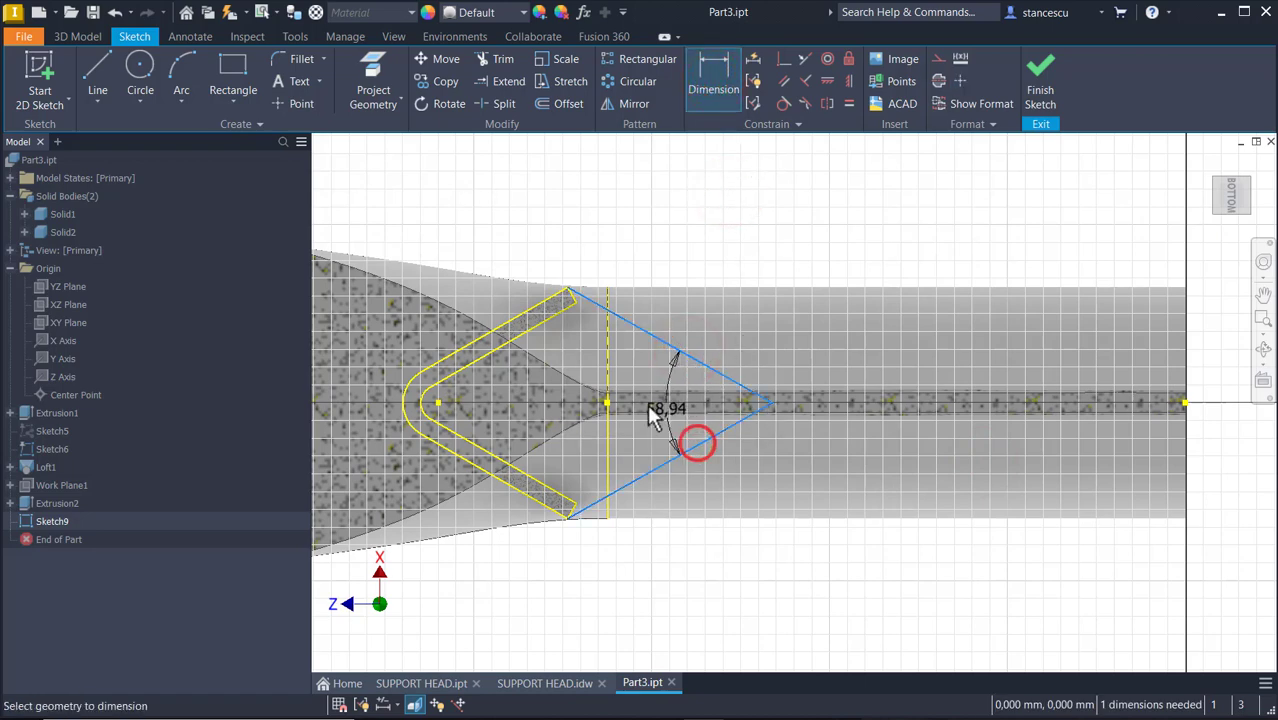
pyautogui.click(648, 370)
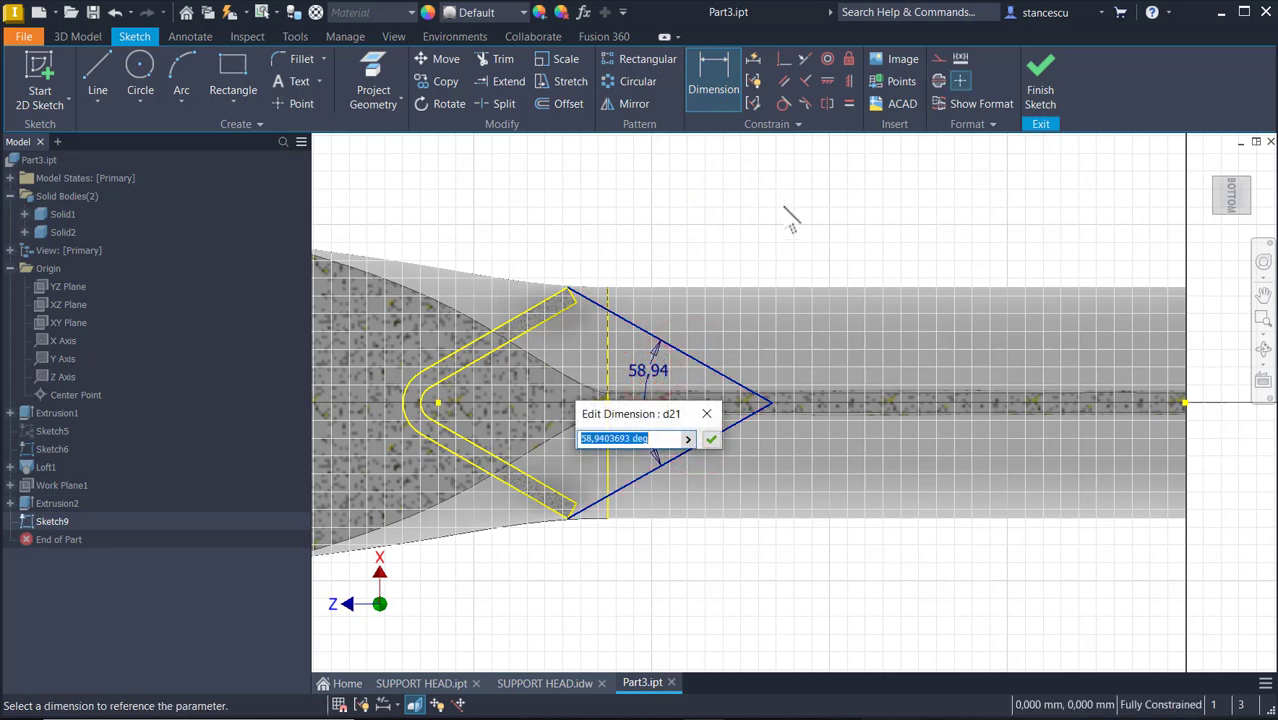
pyautogui.click(687, 440)
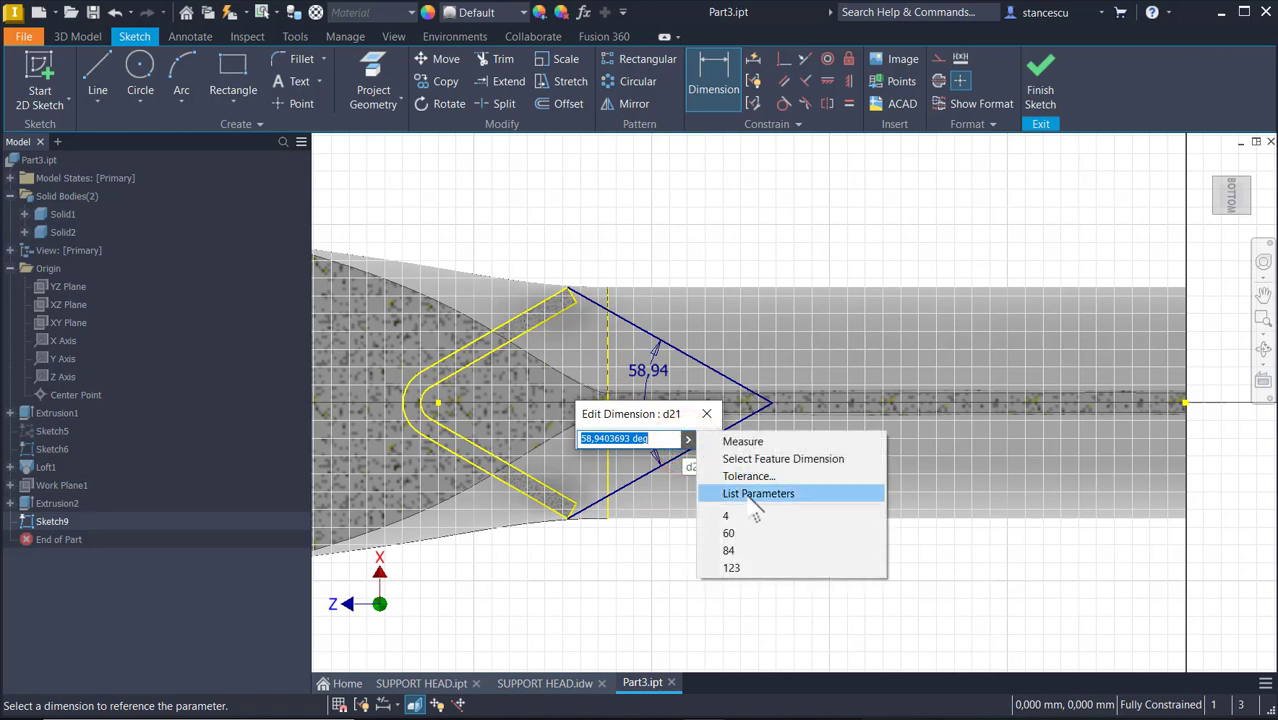
pyautogui.click(747, 494)
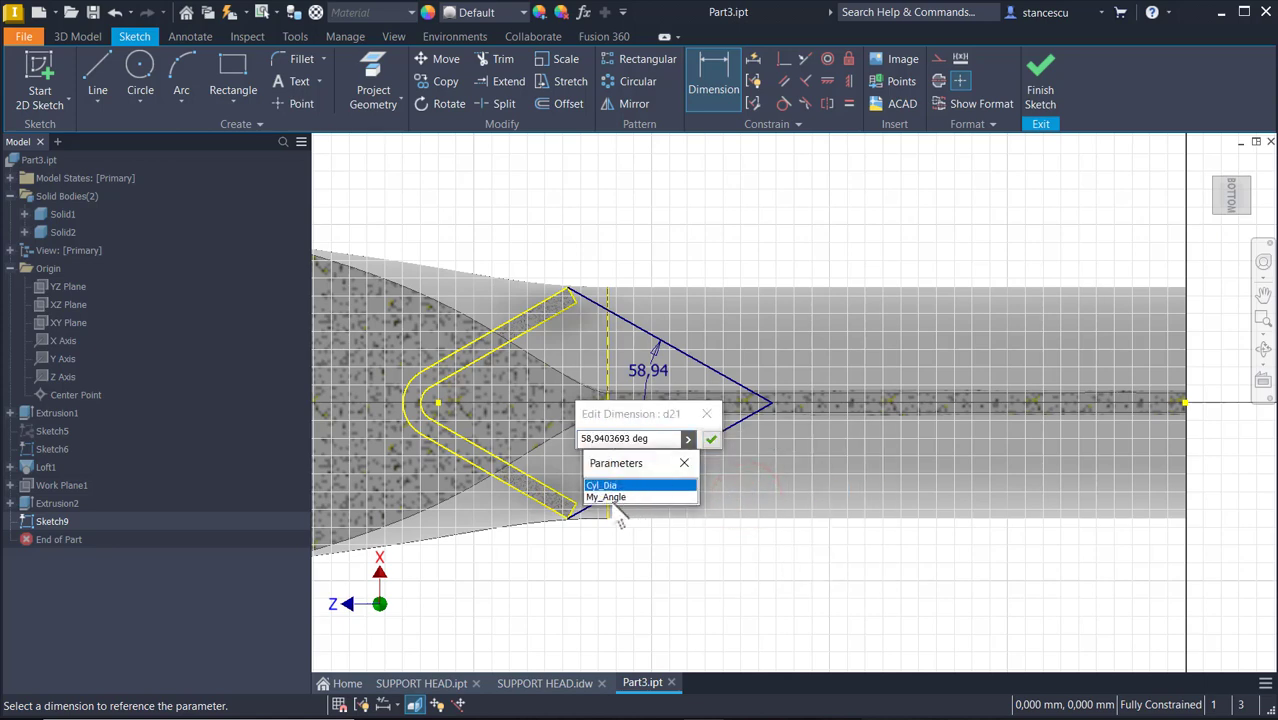
pyautogui.click(608, 496)
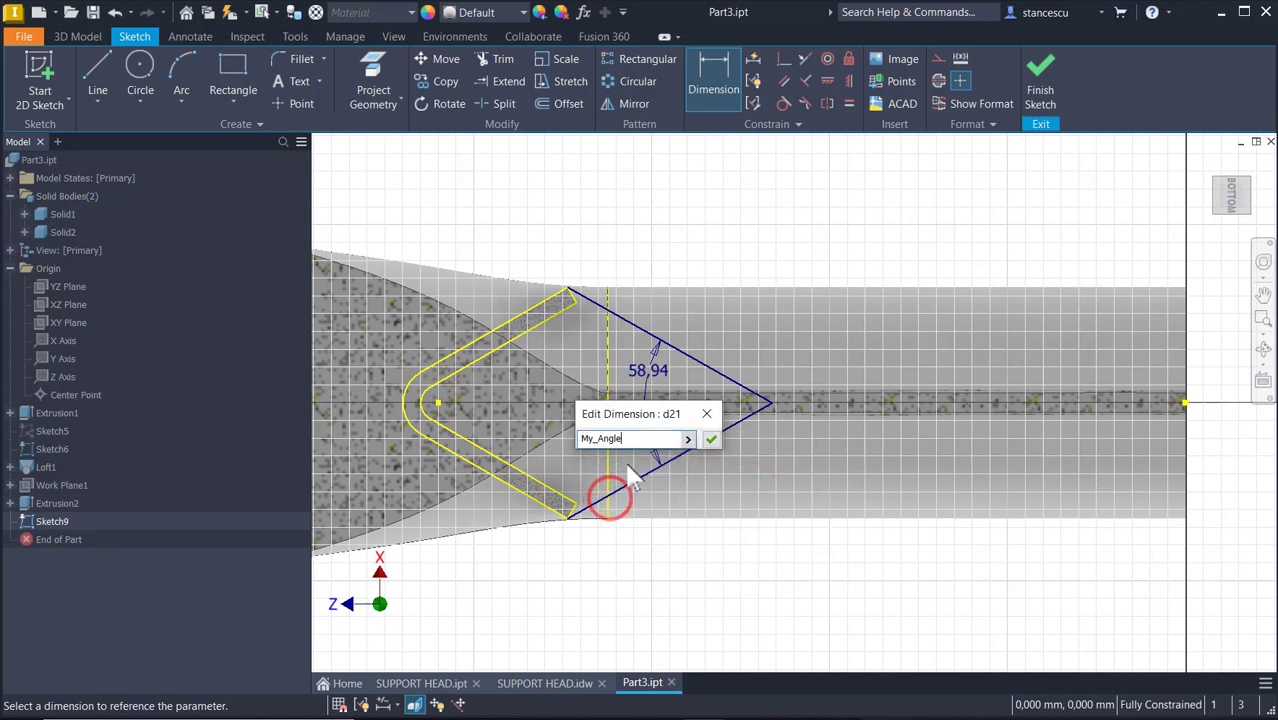
pyautogui.click(708, 440)
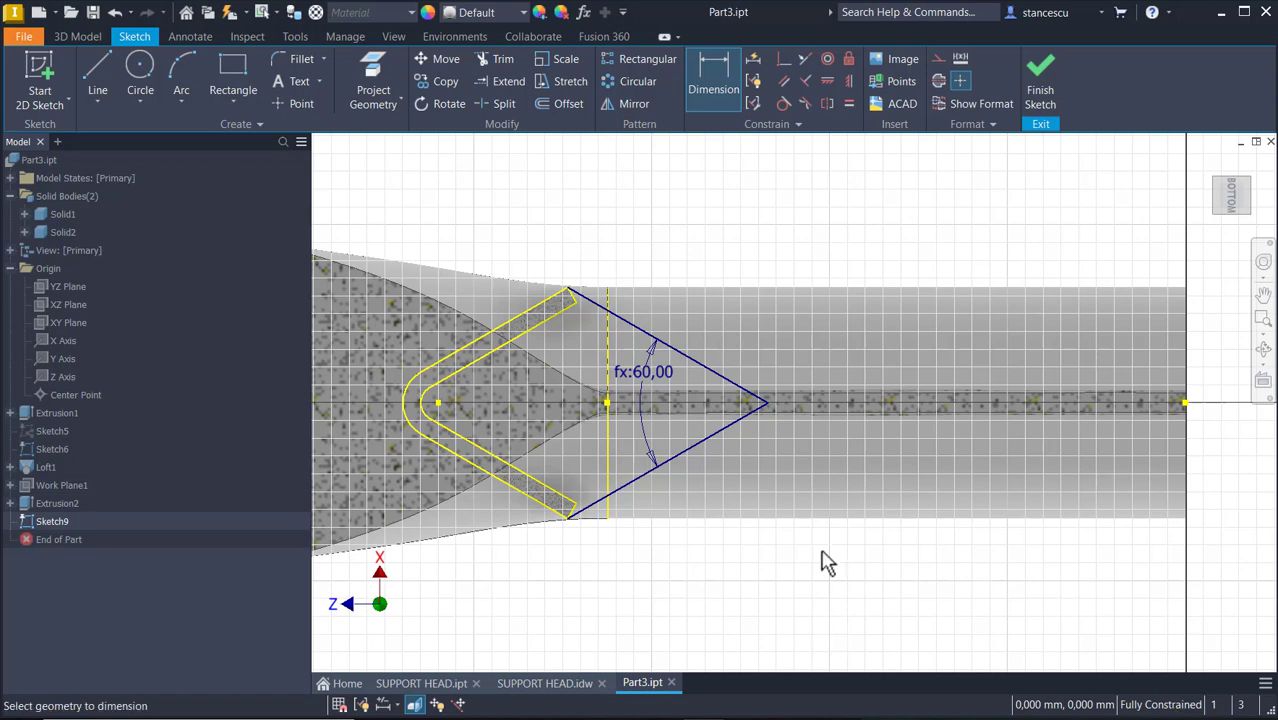
pyautogui.click(1041, 72)
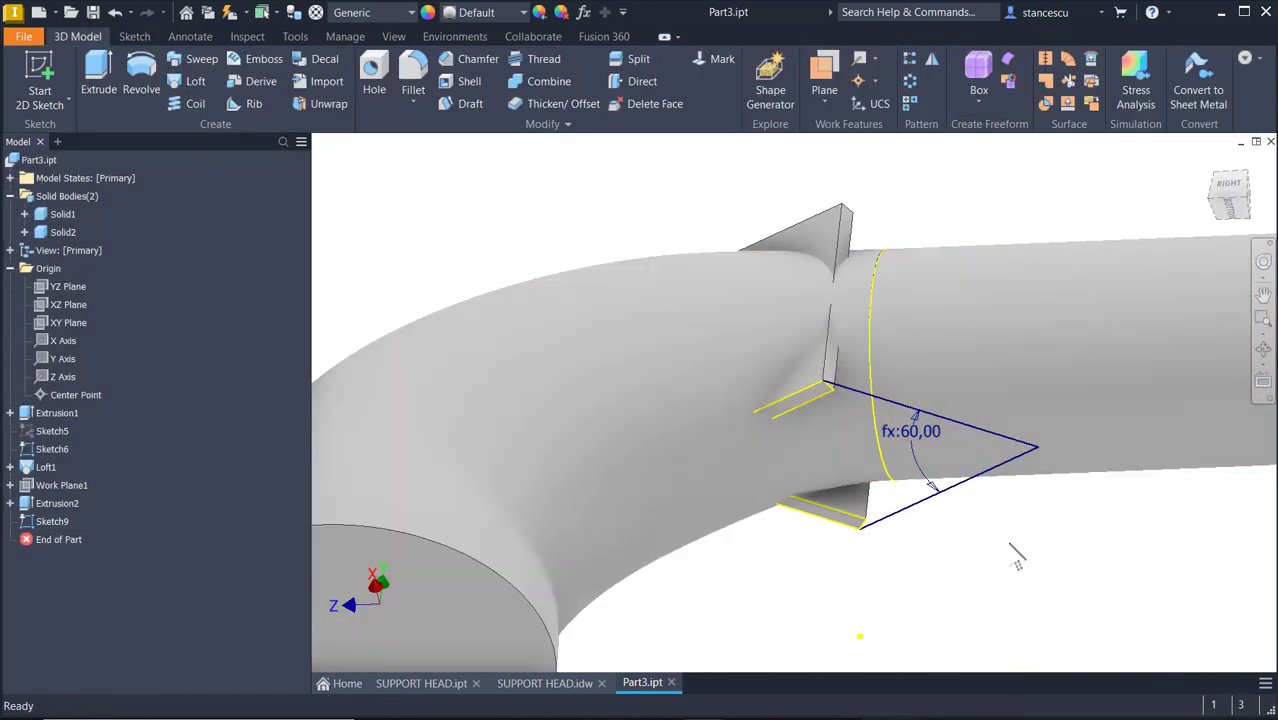
# Step: Extrude the closed diamond-shaped profile on the underside of the V-shaped body by 2 mm as a new solid
pyautogui.click(92, 68)
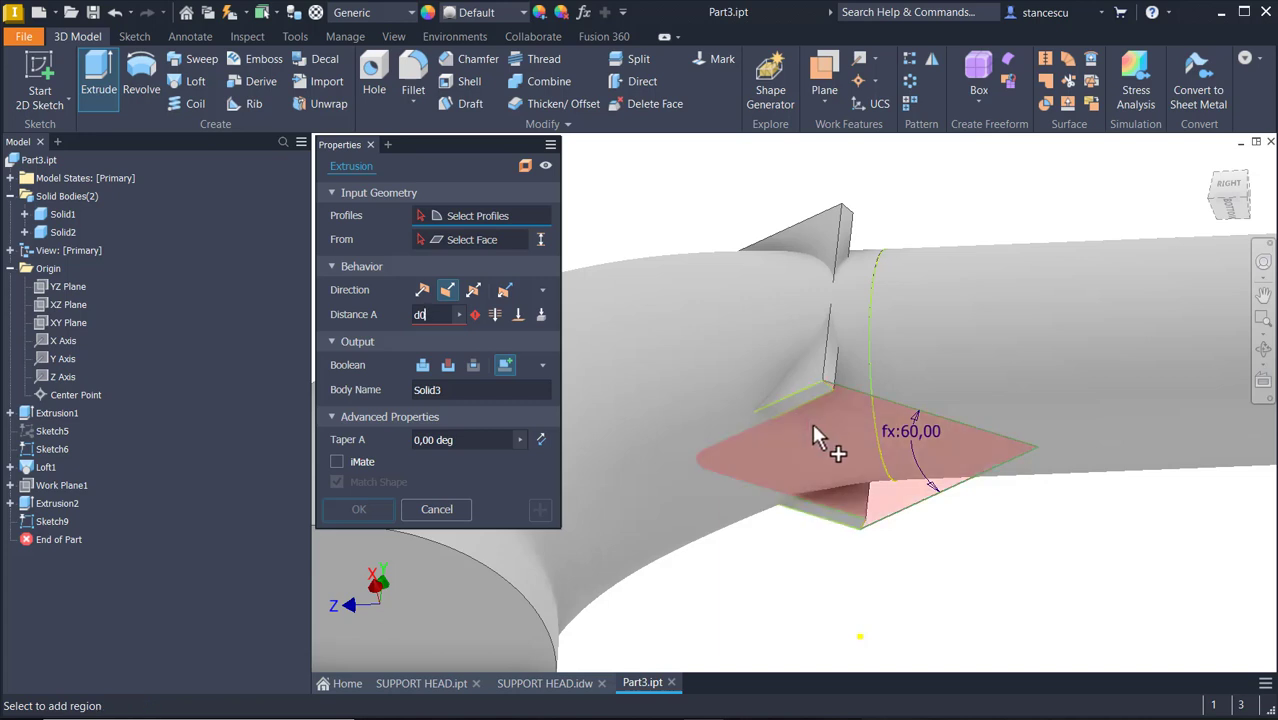
pyautogui.click(813, 426)
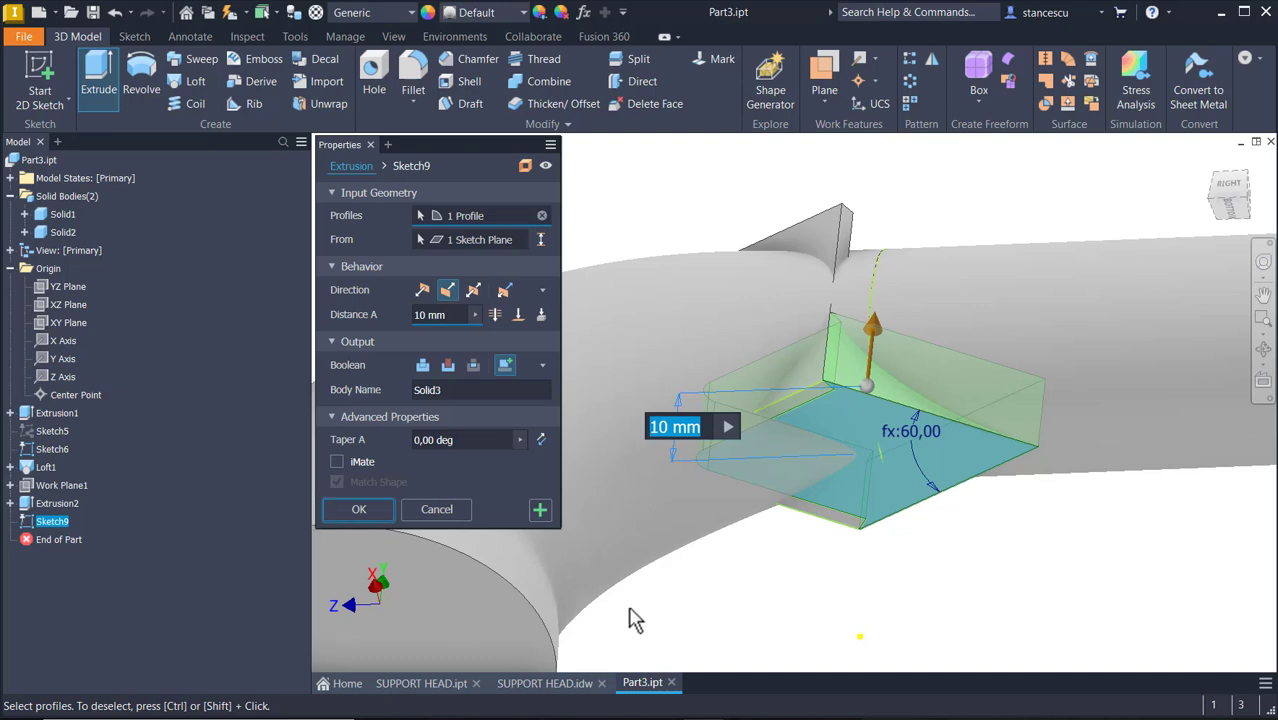
pyautogui.write('2')
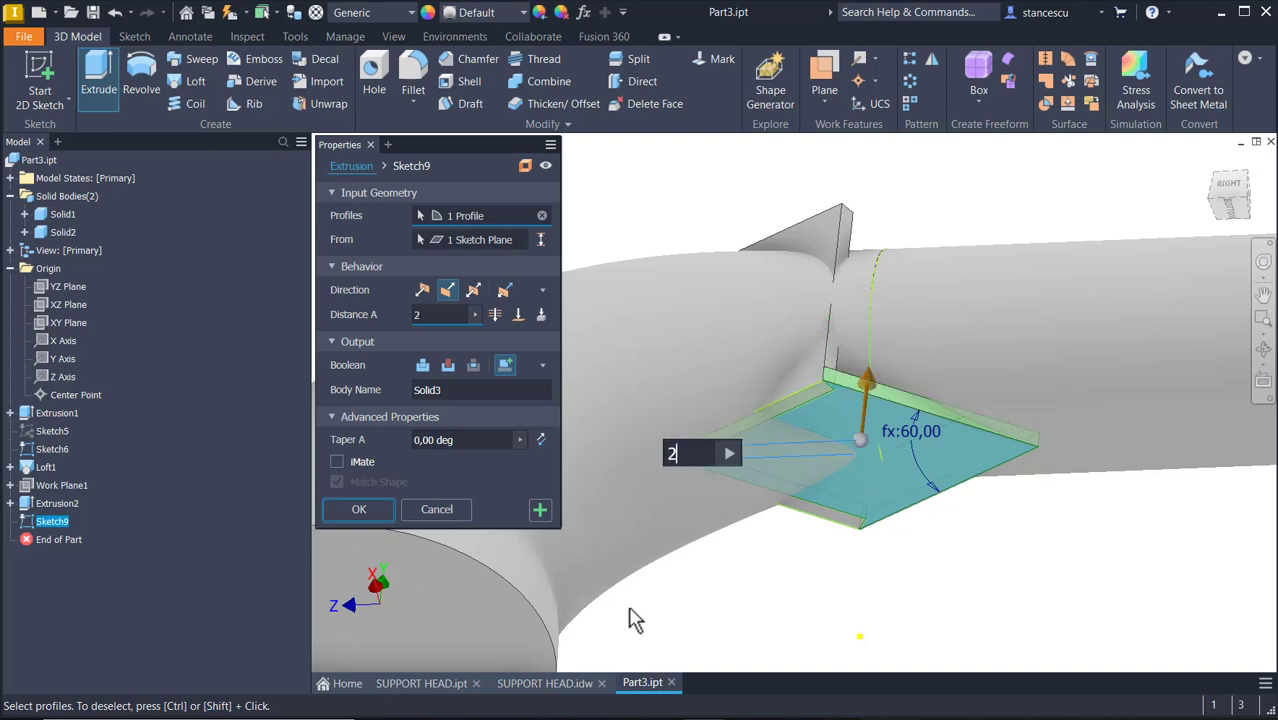
pyautogui.click(335, 513)
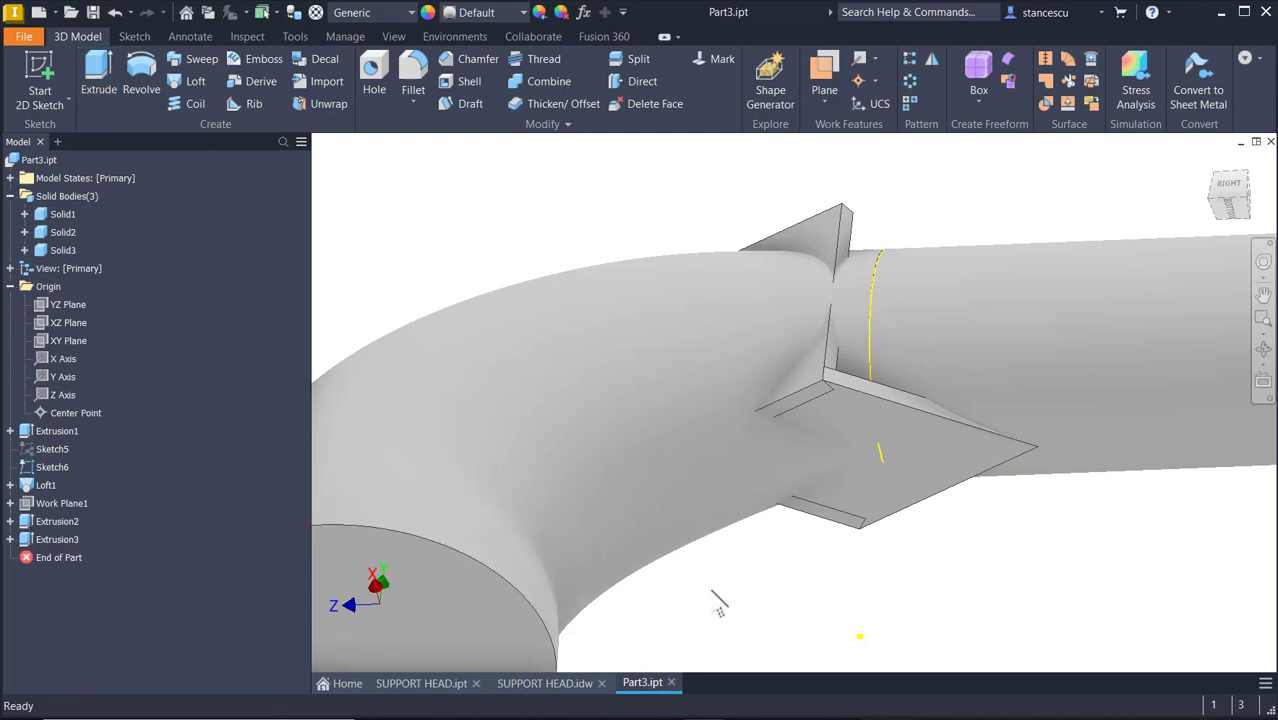
# Step: Join the newly extruded bottom plate to the V-shaped body with Combine, using the V-shaped body as the base
pyautogui.keyDown('shift'); pyautogui.moveTo(720, 601); pyautogui.dragTo(778, 580, button='middle'); pyautogui.keyUp('shift')
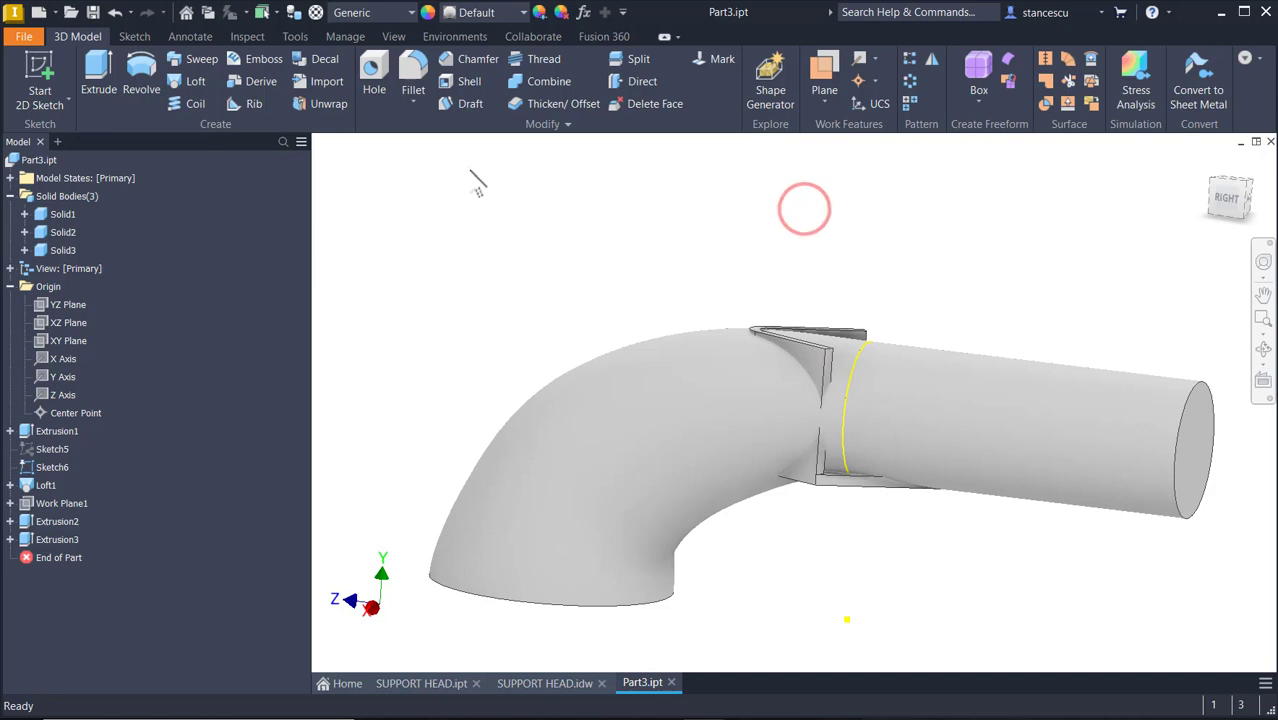
pyautogui.click(526, 78)
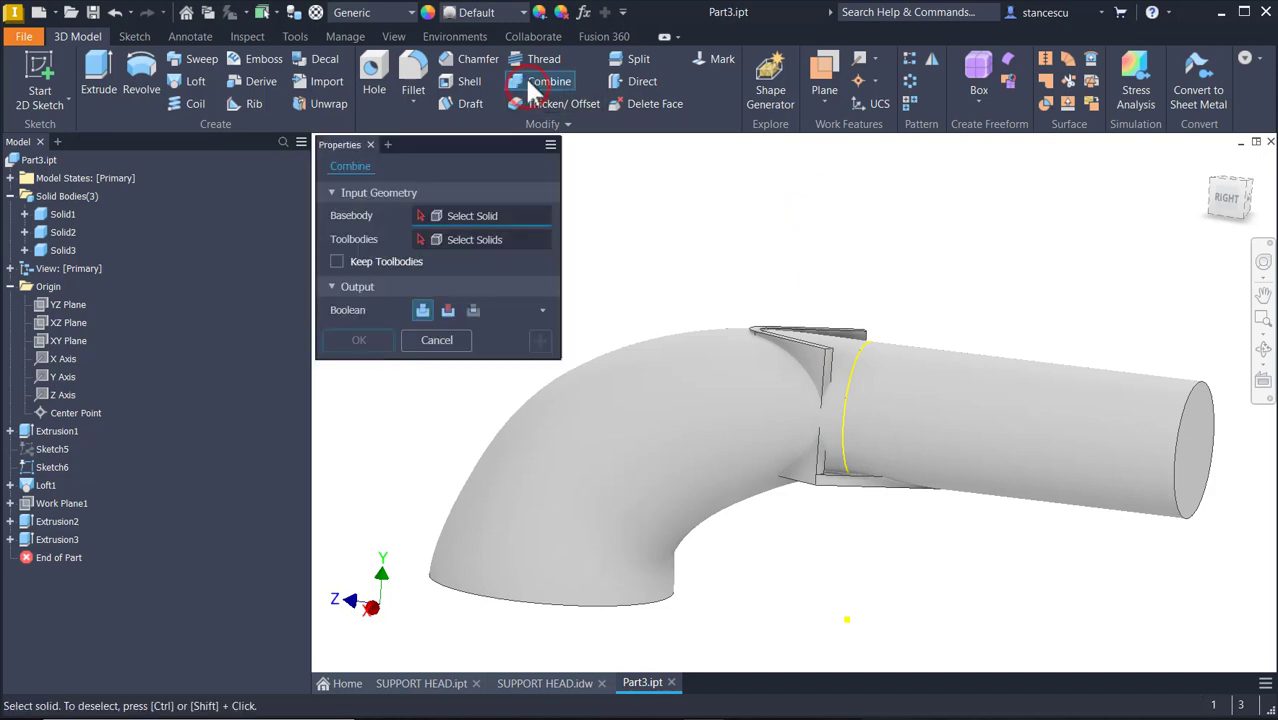
pyautogui.click(805, 341)
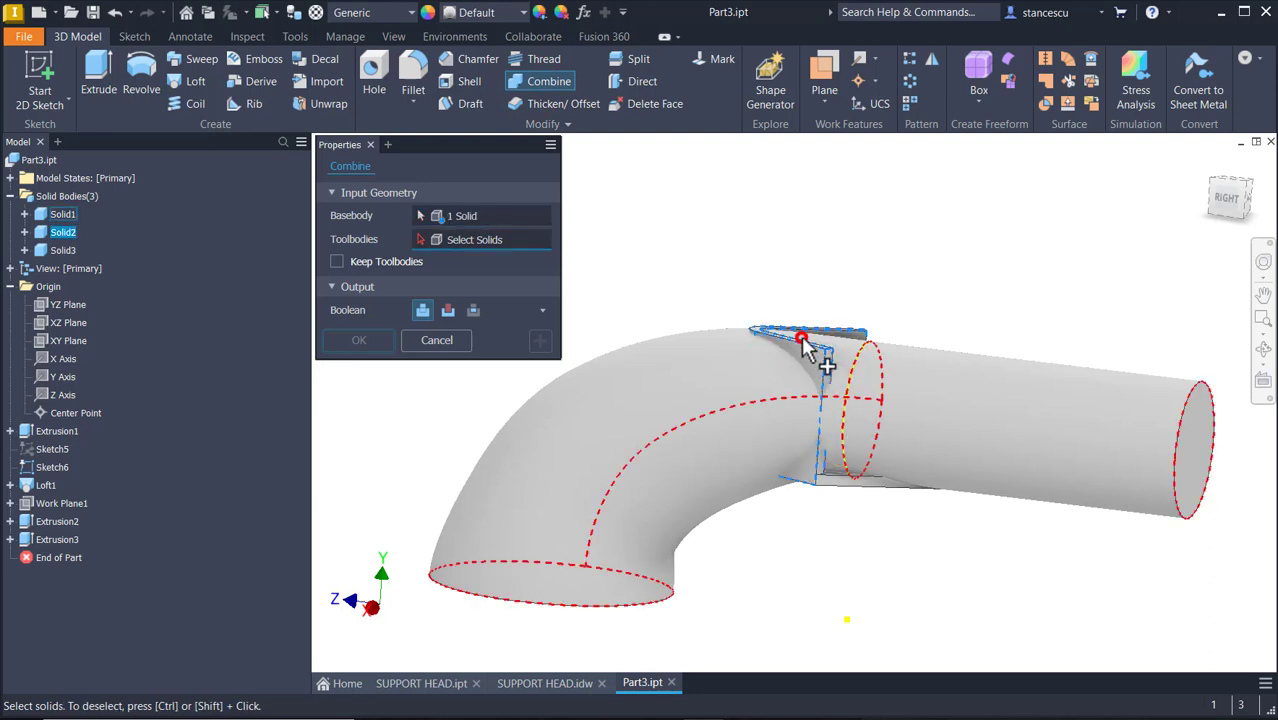
pyautogui.keyDown('shift'); pyautogui.moveTo(882, 545); pyautogui.dragTo(878, 514, button='middle'); pyautogui.keyUp('shift')
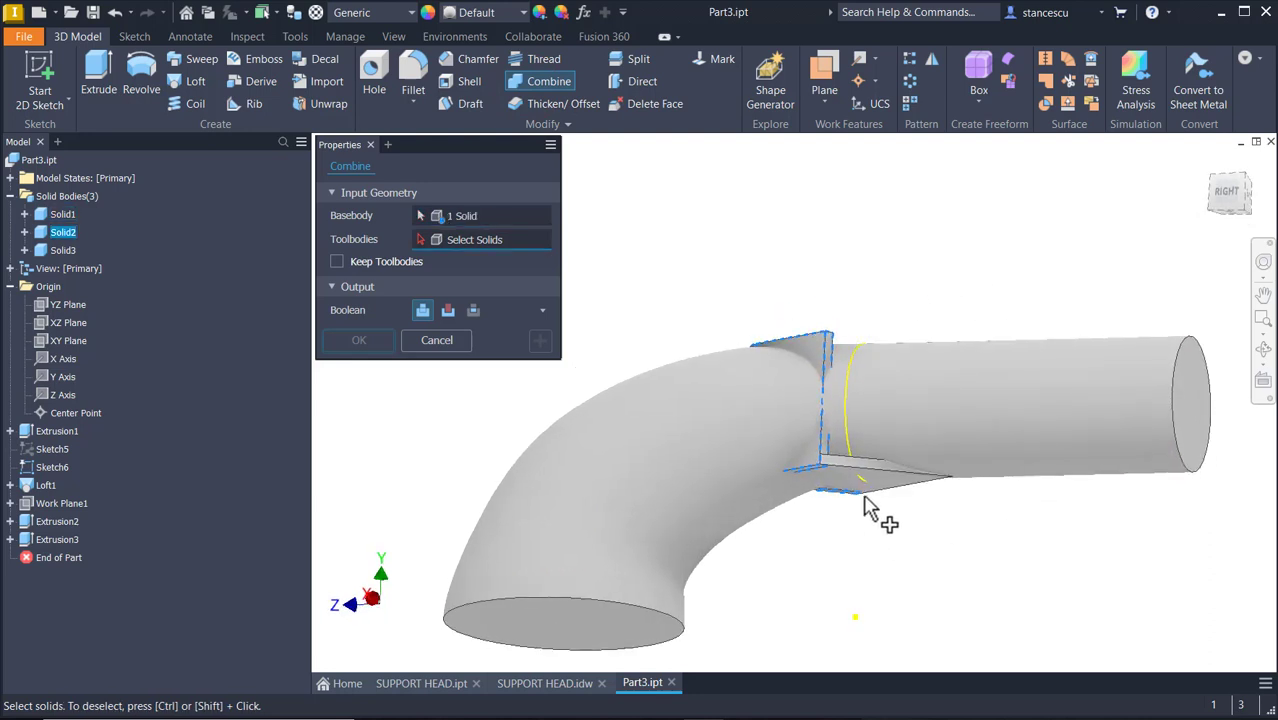
pyautogui.click(857, 470)
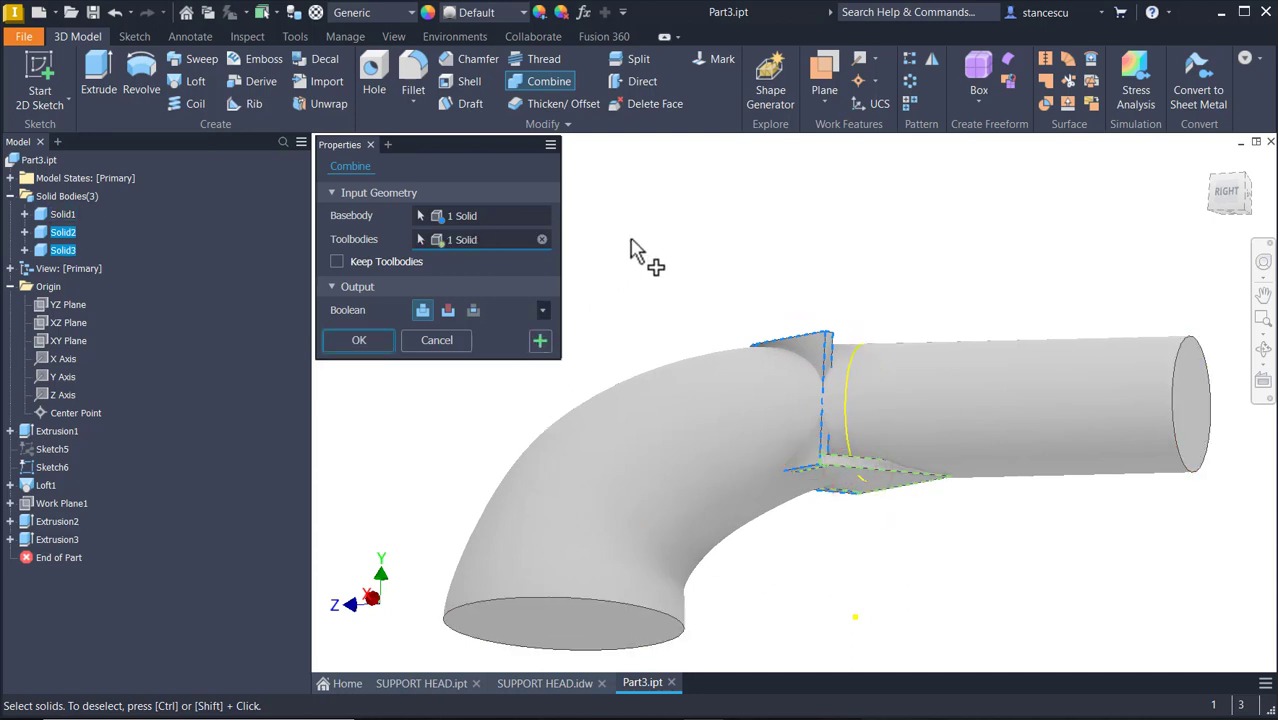
pyautogui.click(380, 344)
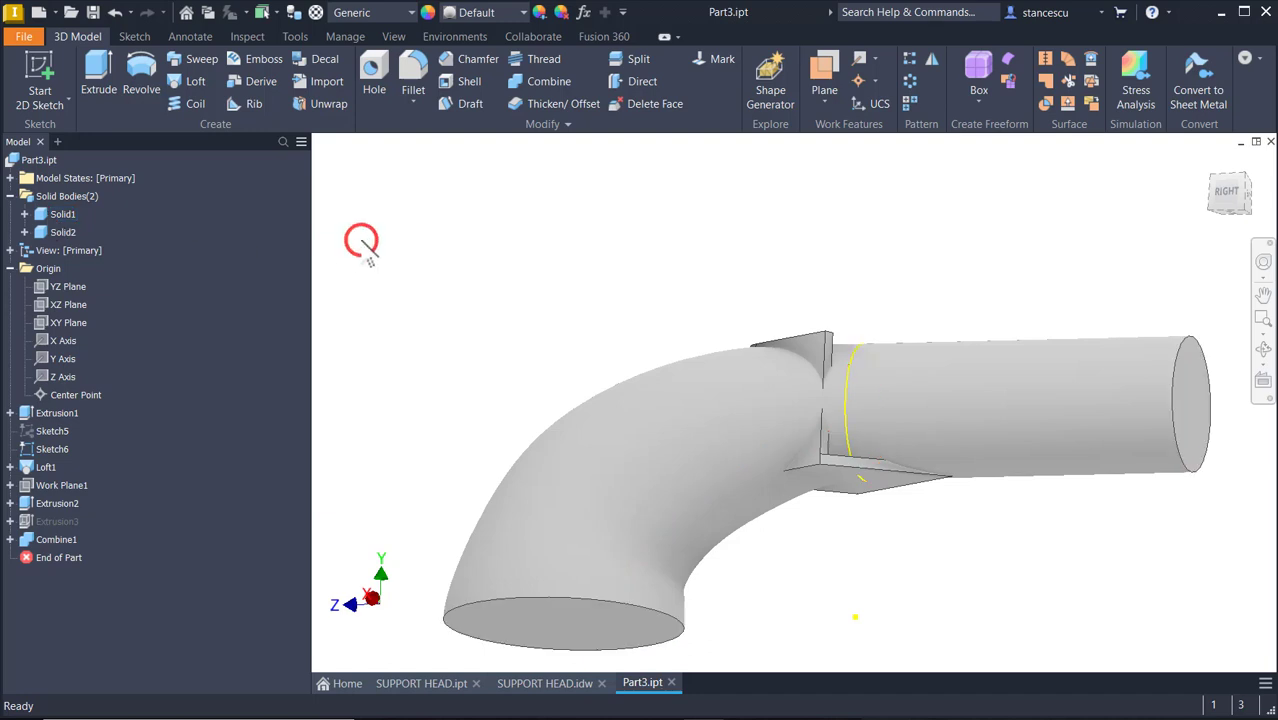
# Step: Combine the V-shaped bracket as base body with the bent pipe using Intersect, keeping the tool body
pyautogui.keyDown('shift'); pyautogui.moveTo(420, 228); pyautogui.dragTo(914, 275, button='middle'); pyautogui.keyUp('shift')
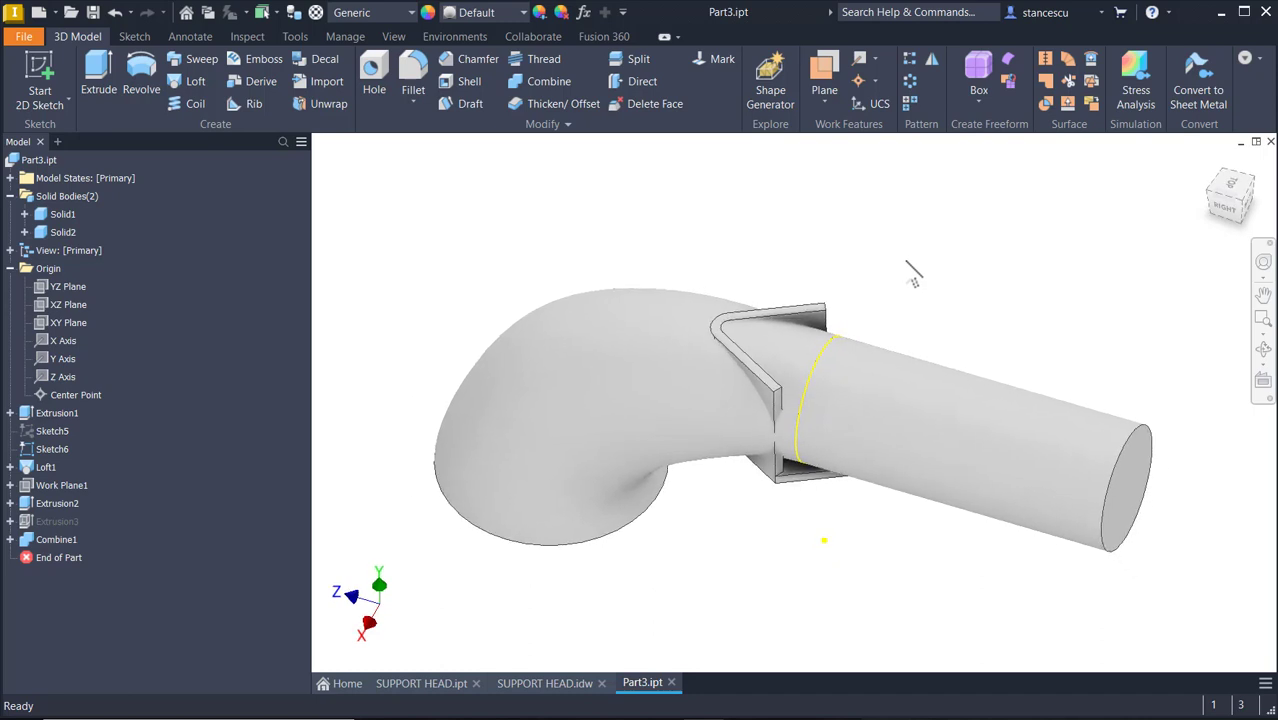
pyautogui.press('F6')
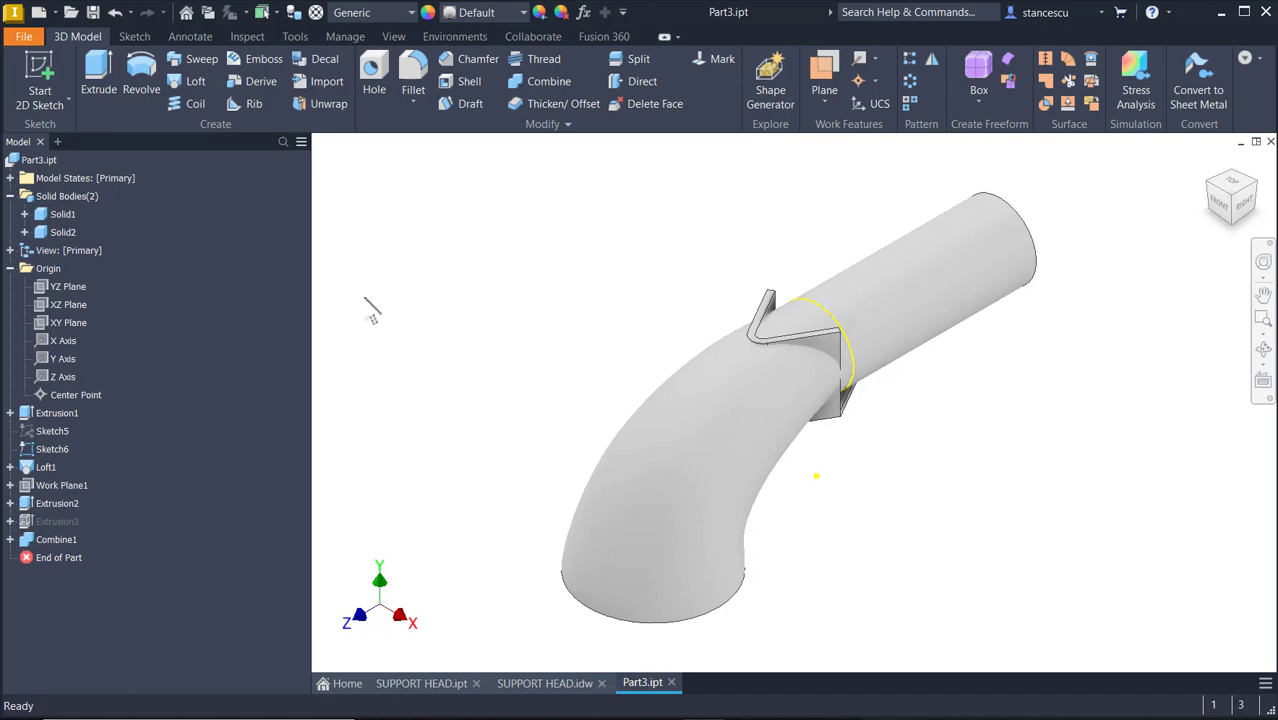
pyautogui.click(826, 221)
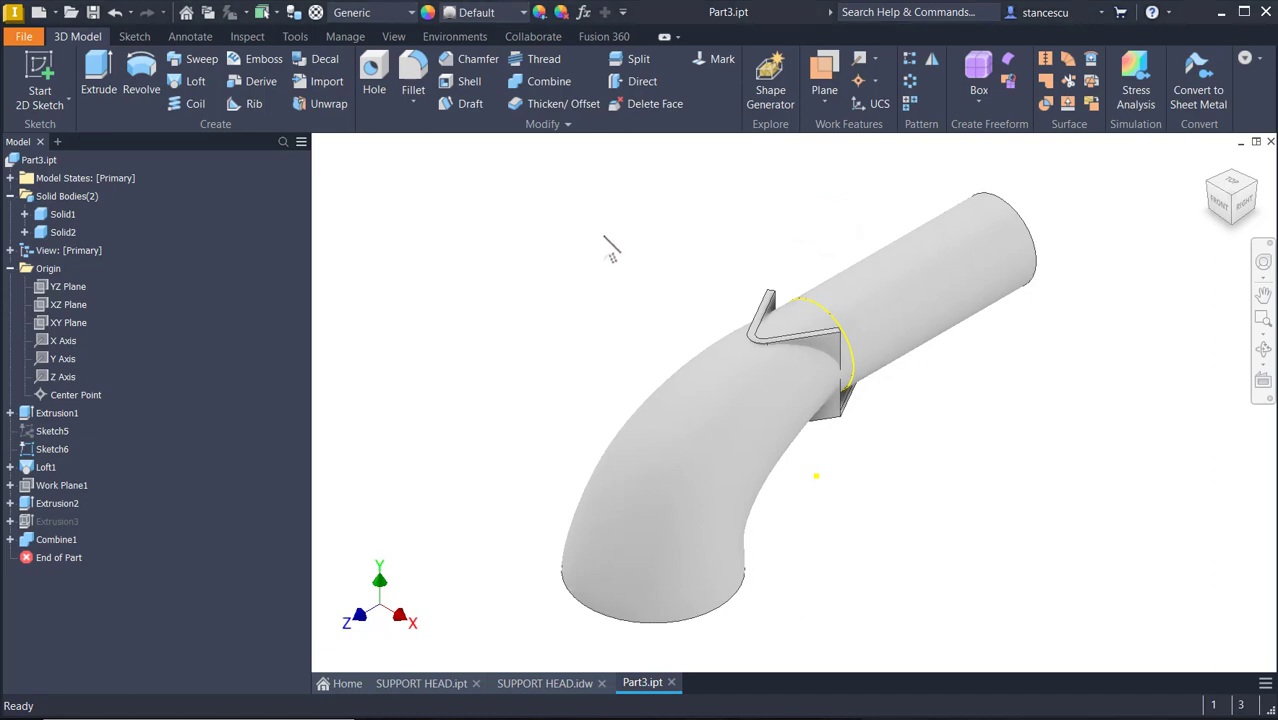
pyautogui.click(537, 85)
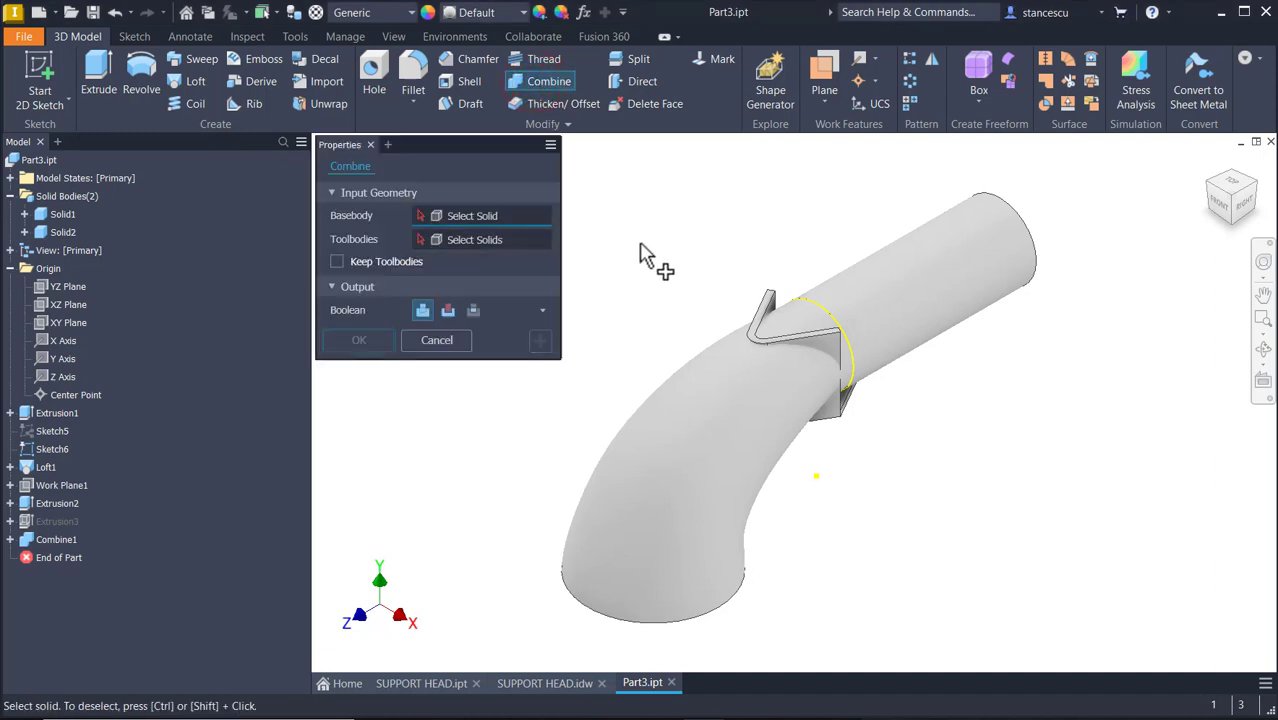
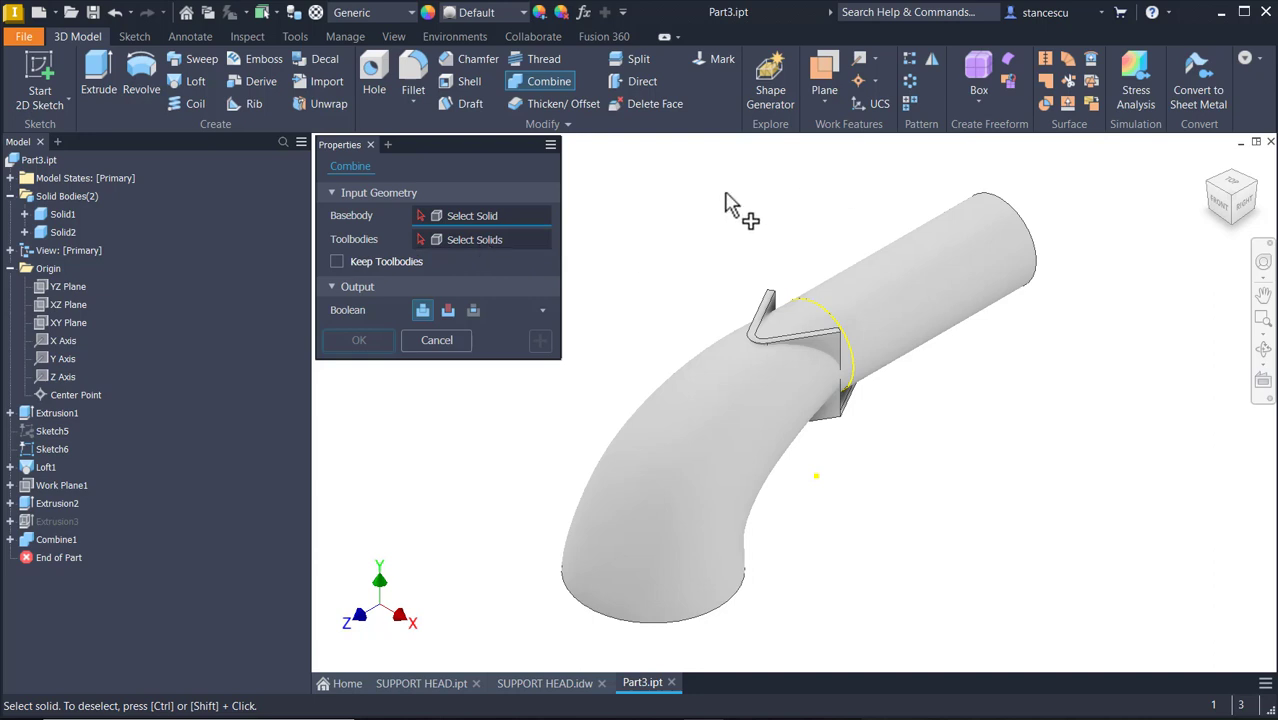
pyautogui.click(768, 296)
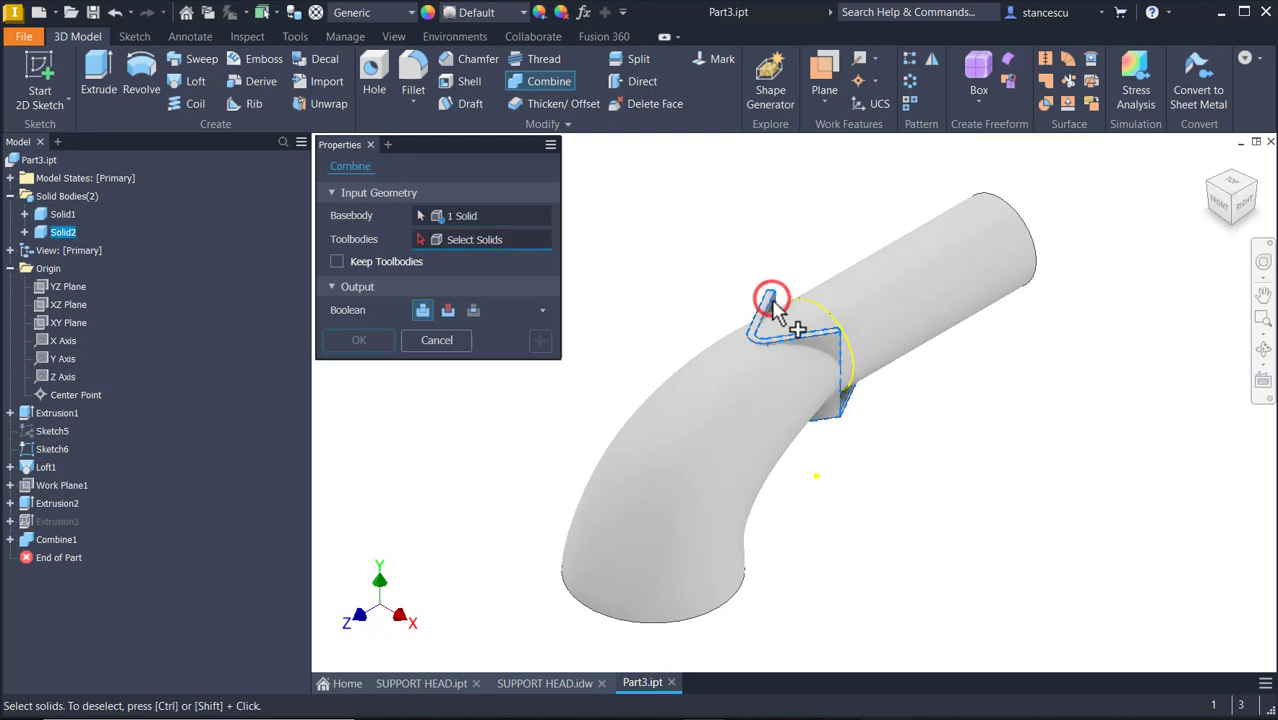
pyautogui.click(336, 262)
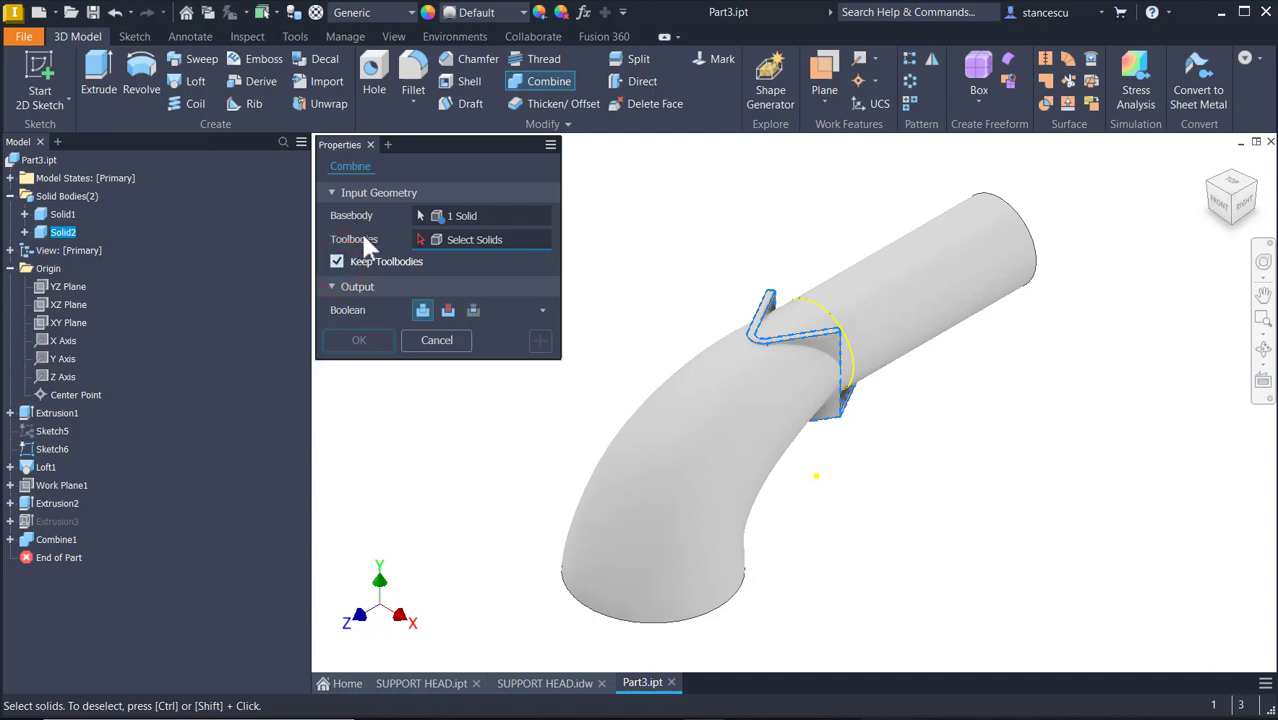
pyautogui.click(704, 389)
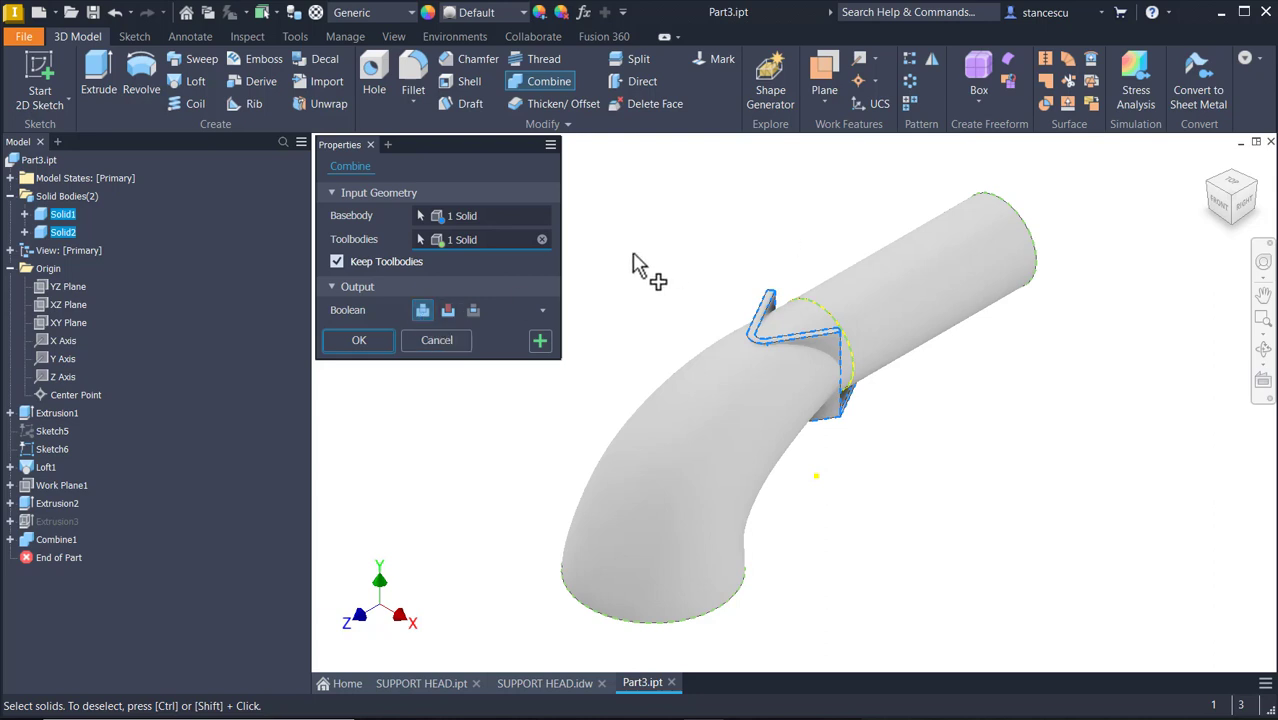
pyautogui.click(473, 311)
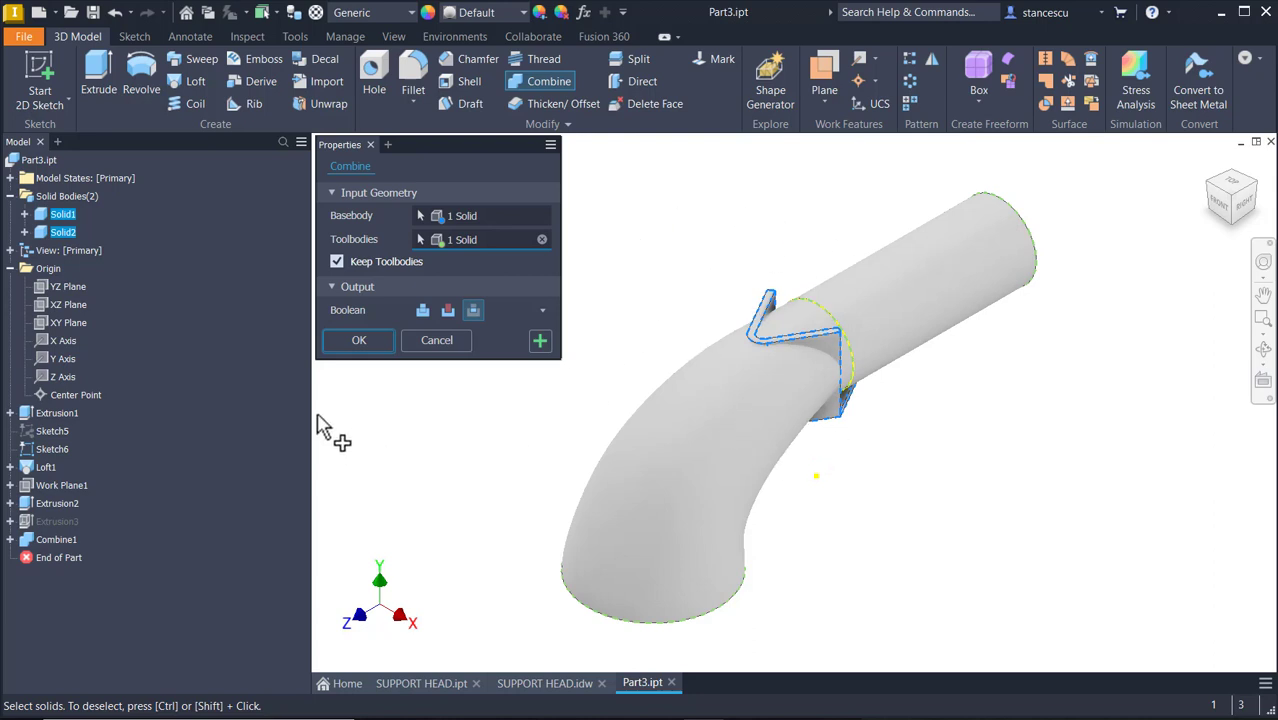
pyautogui.click(359, 341)
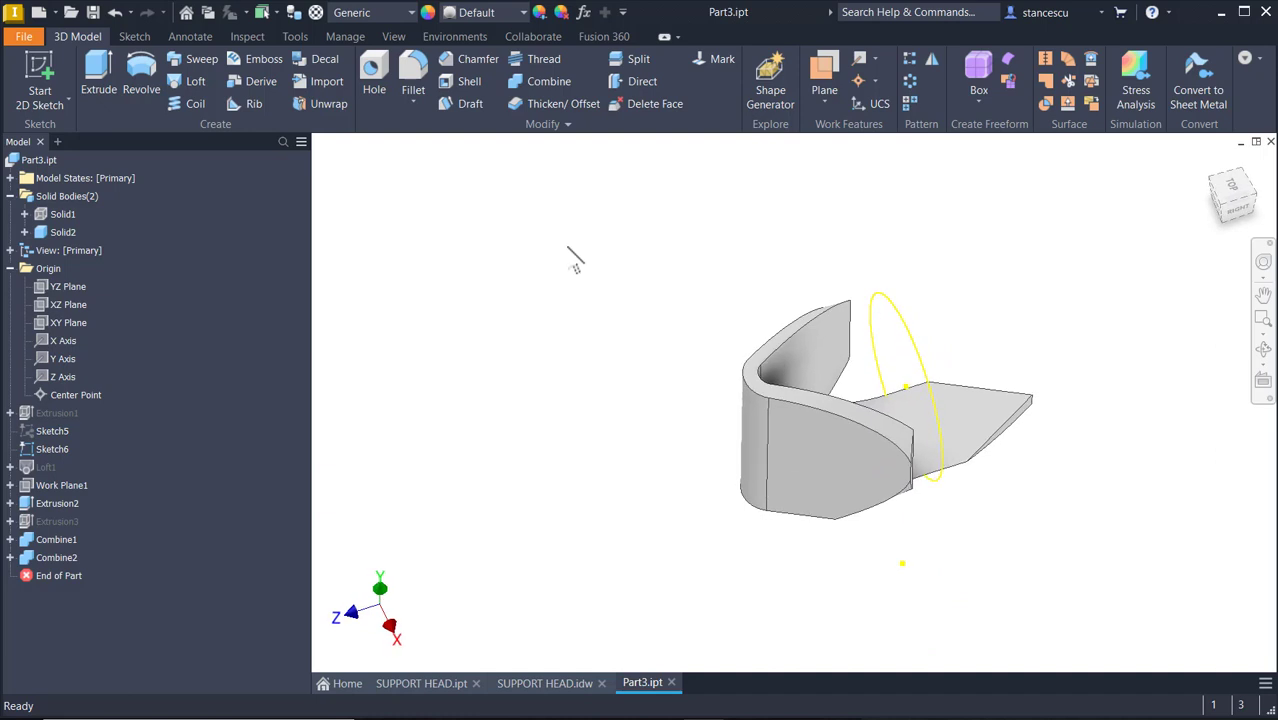
# Step: Make the pipe body Solid1 visible again and return to the home view
pyautogui.rightClick(57, 214)
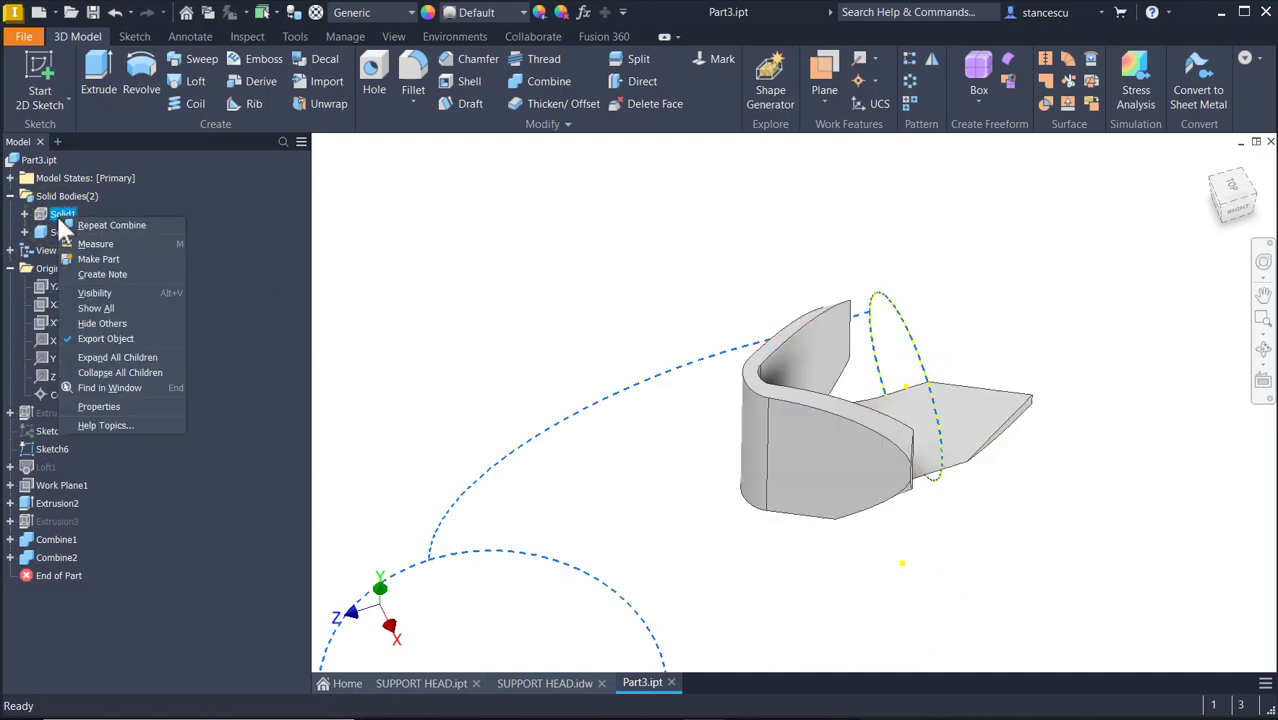
pyautogui.click(96, 292)
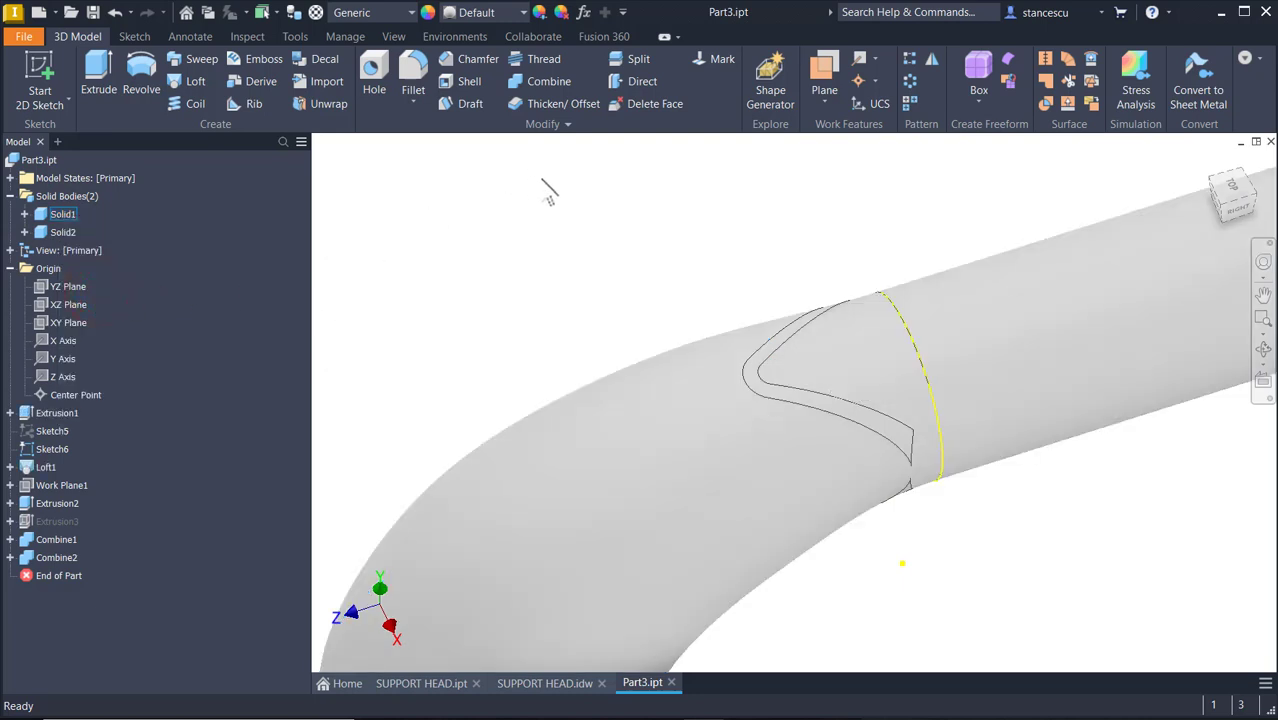
pyautogui.press('F6')
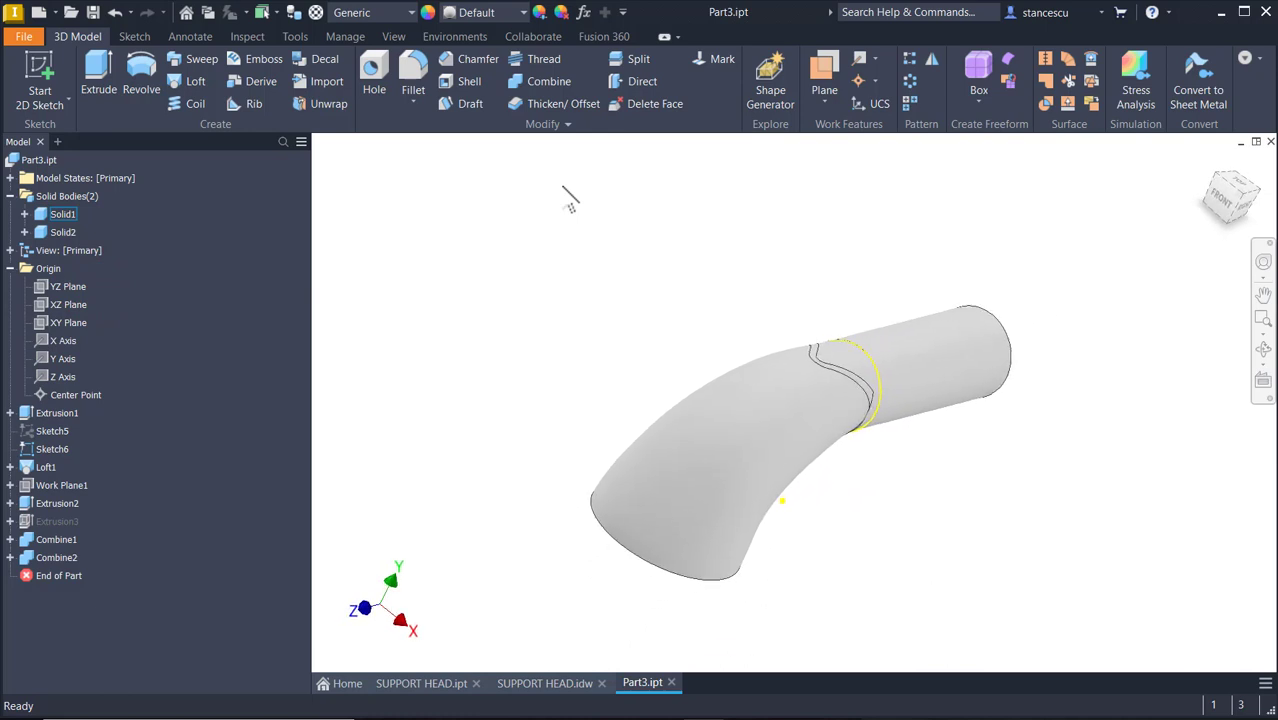
pyautogui.press('F6')
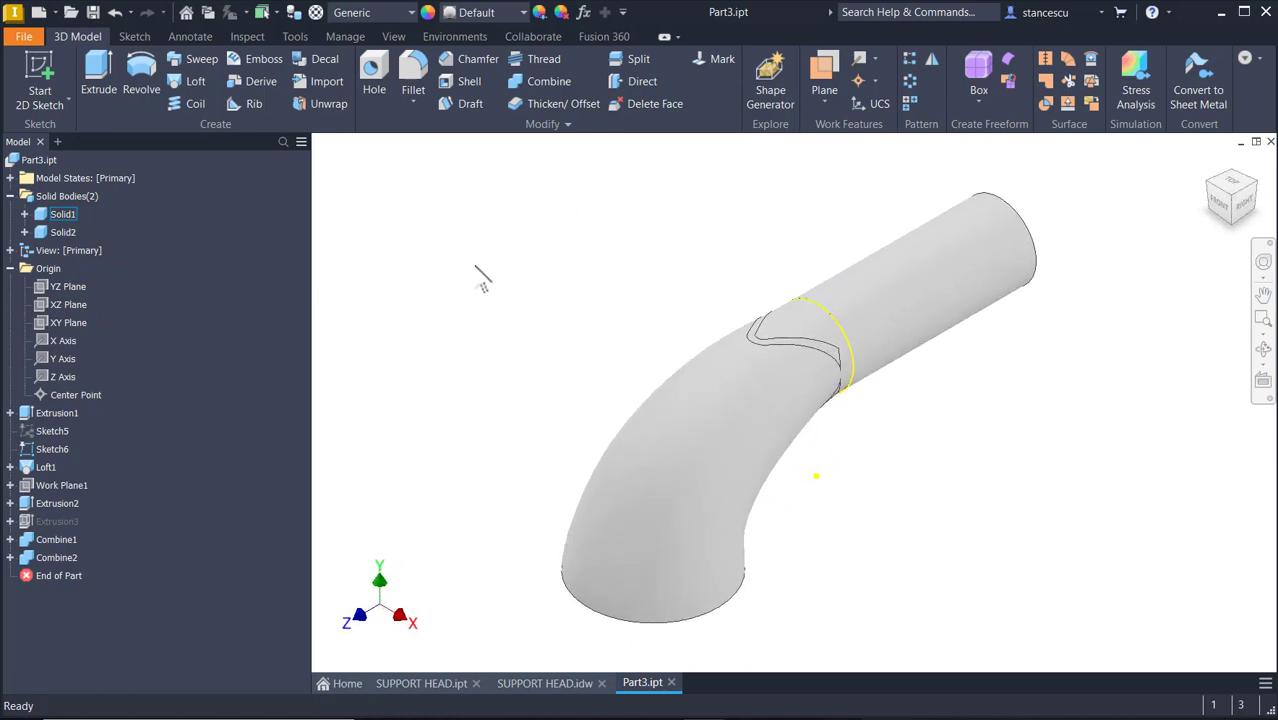
# Step: Temporarily hide the V-shaped bracket body and the pipe body one at a time to inspect each, restoring both
pyautogui.rightClick(60, 230)
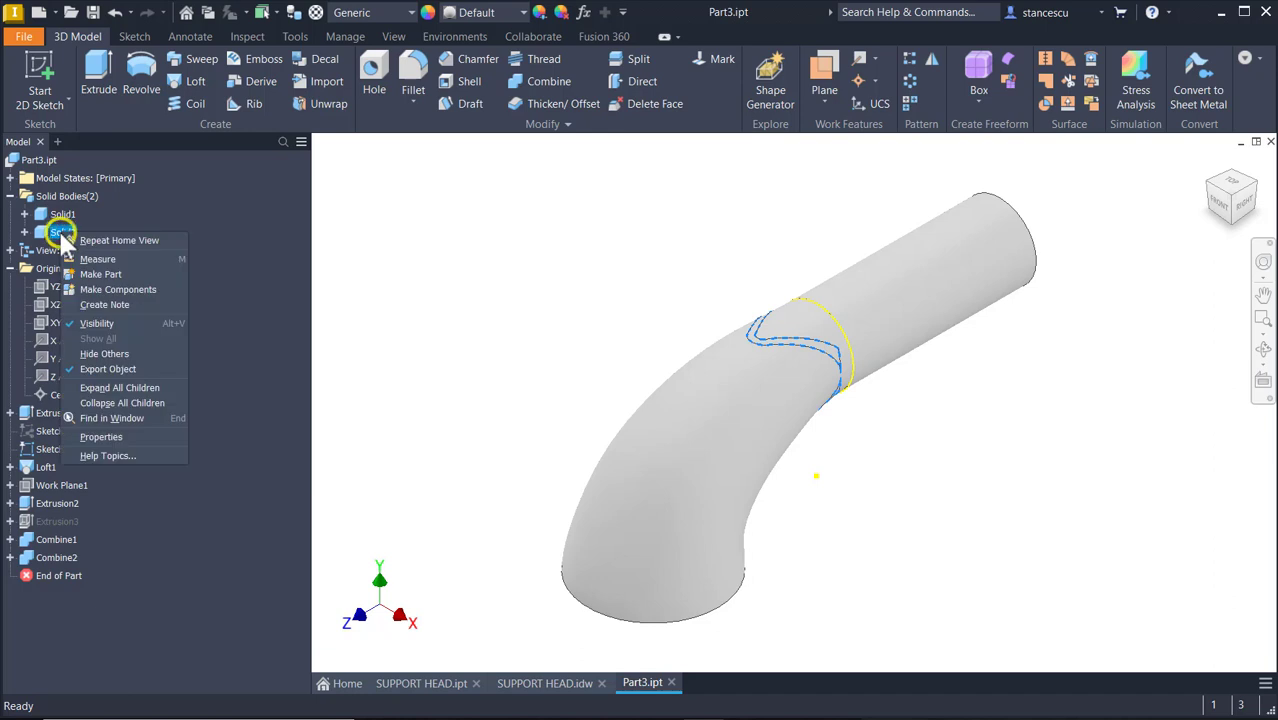
pyautogui.click(115, 321)
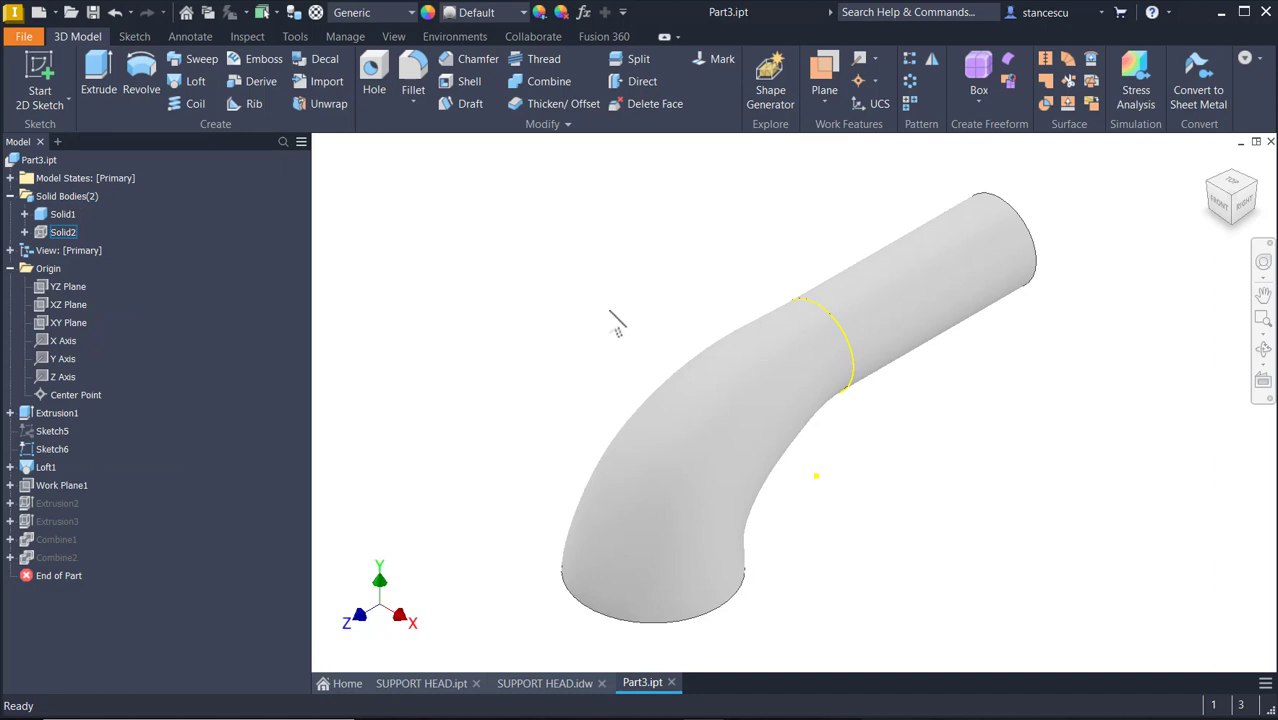
pyautogui.rightClick(50, 231)
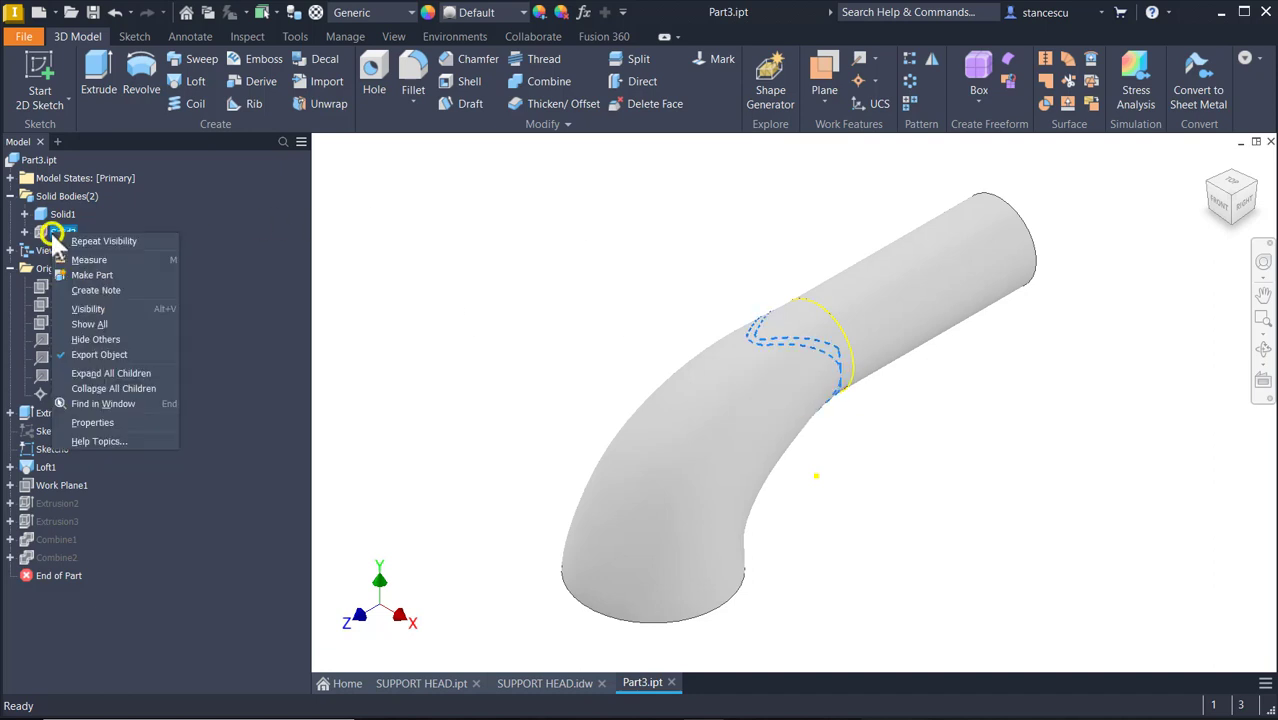
pyautogui.click(86, 308)
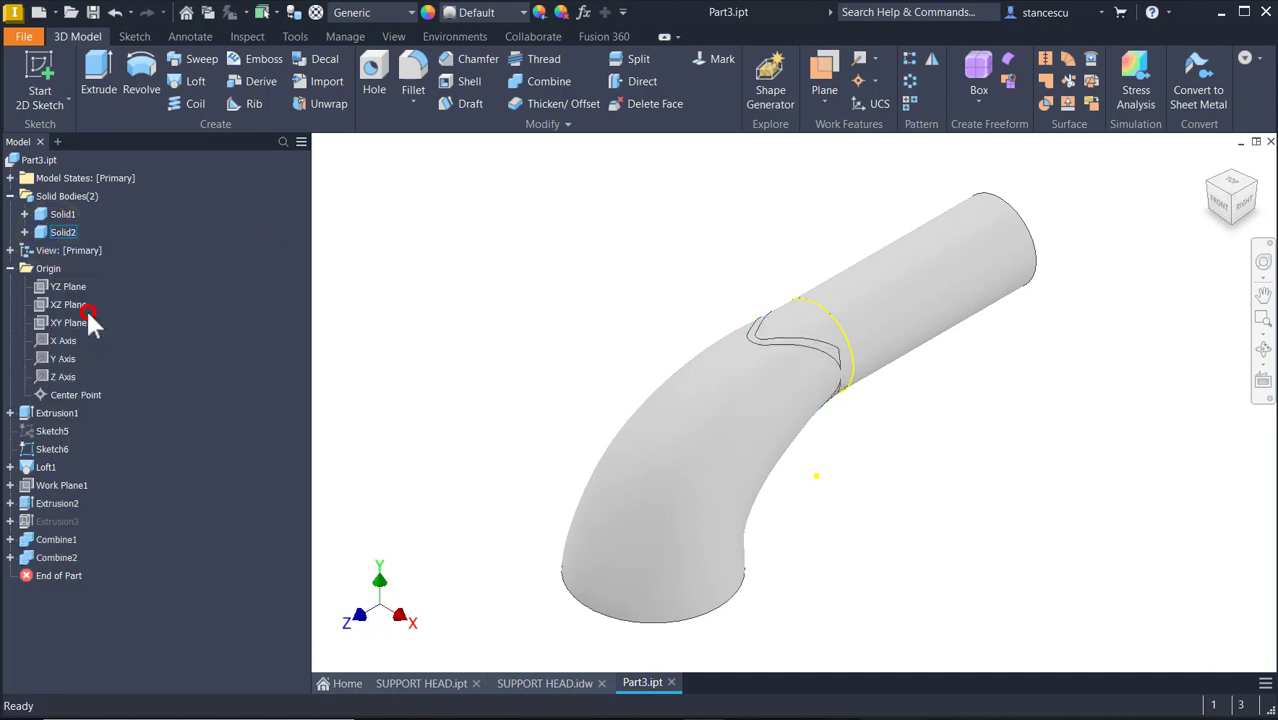
pyautogui.rightClick(68, 214)
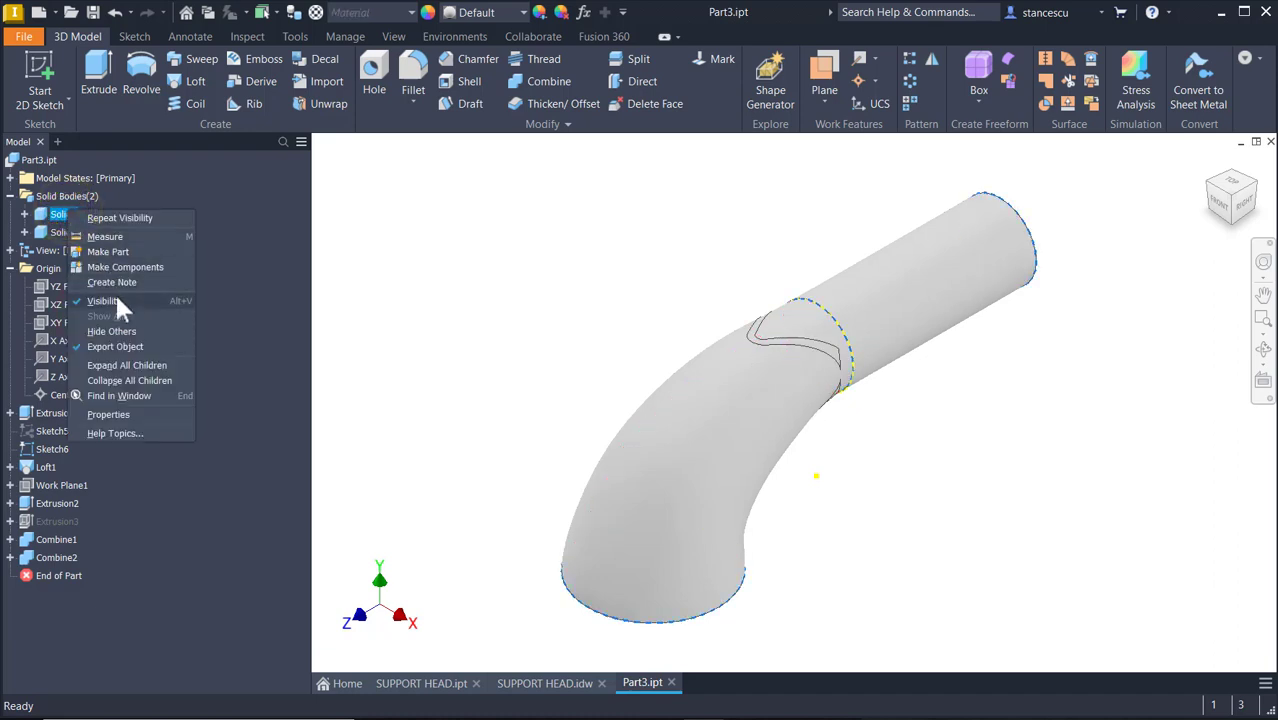
pyautogui.click(115, 299)
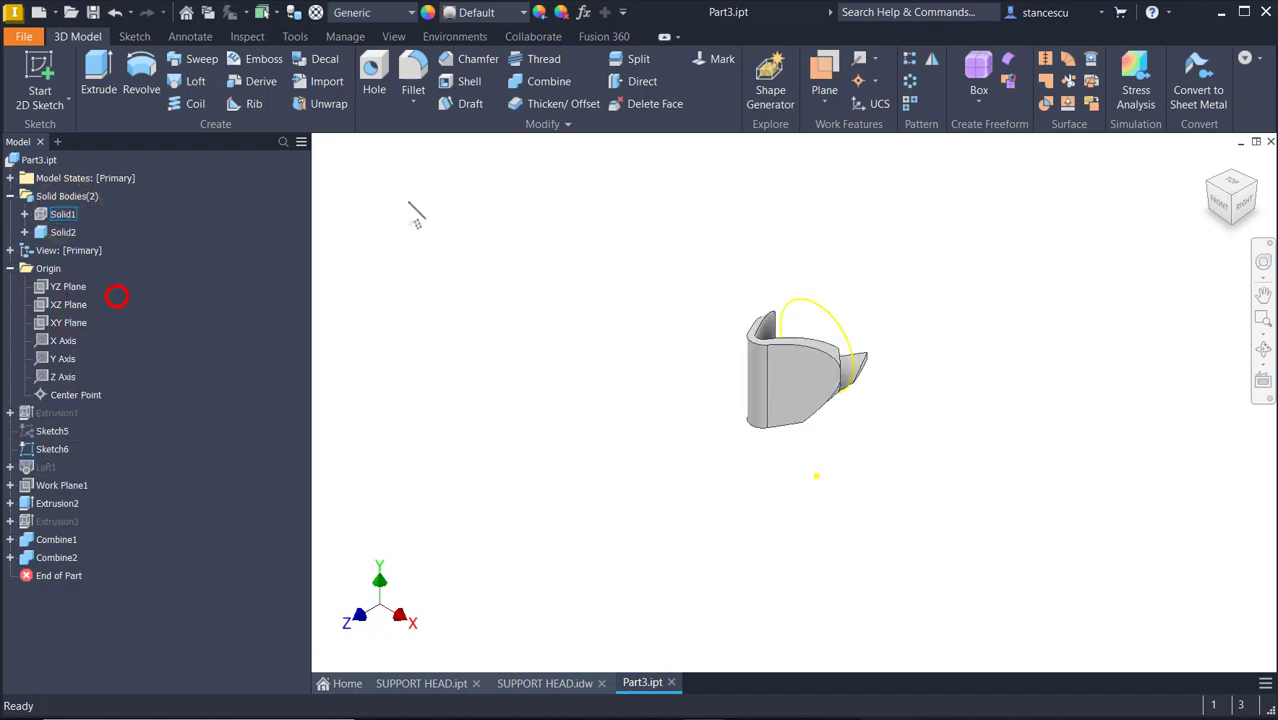
pyautogui.rightClick(42, 215)
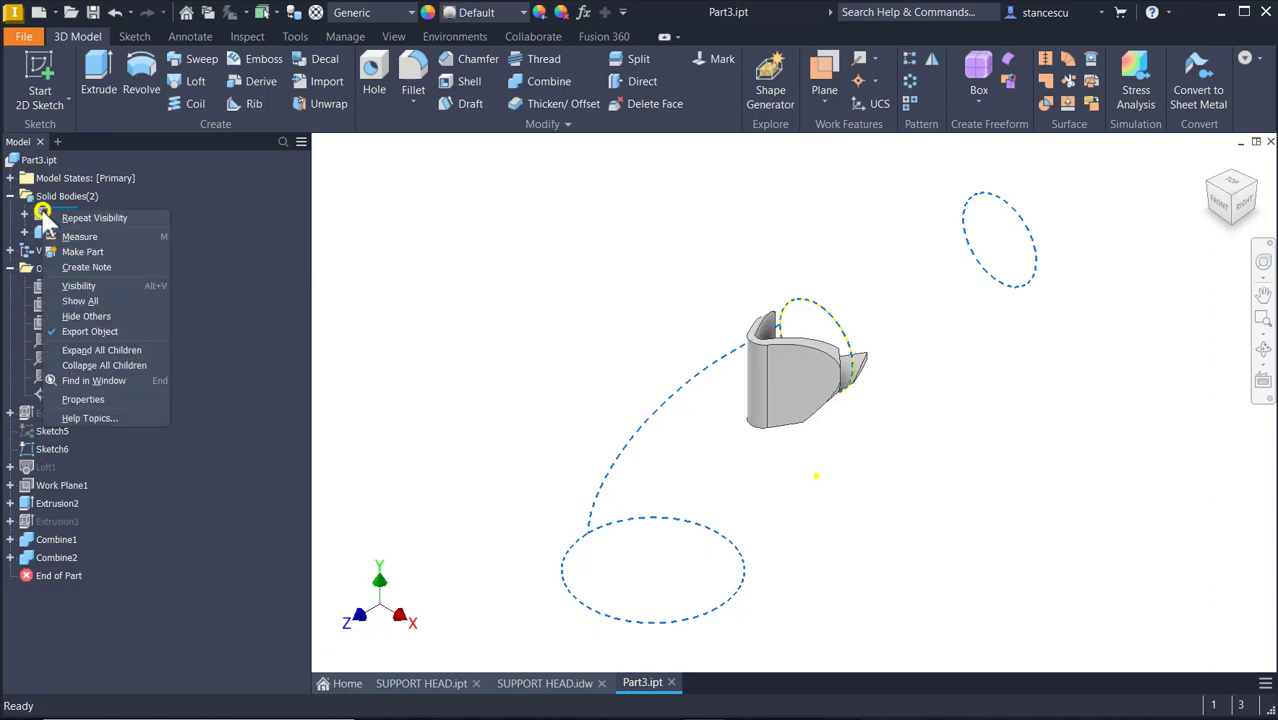
pyautogui.click(85, 283)
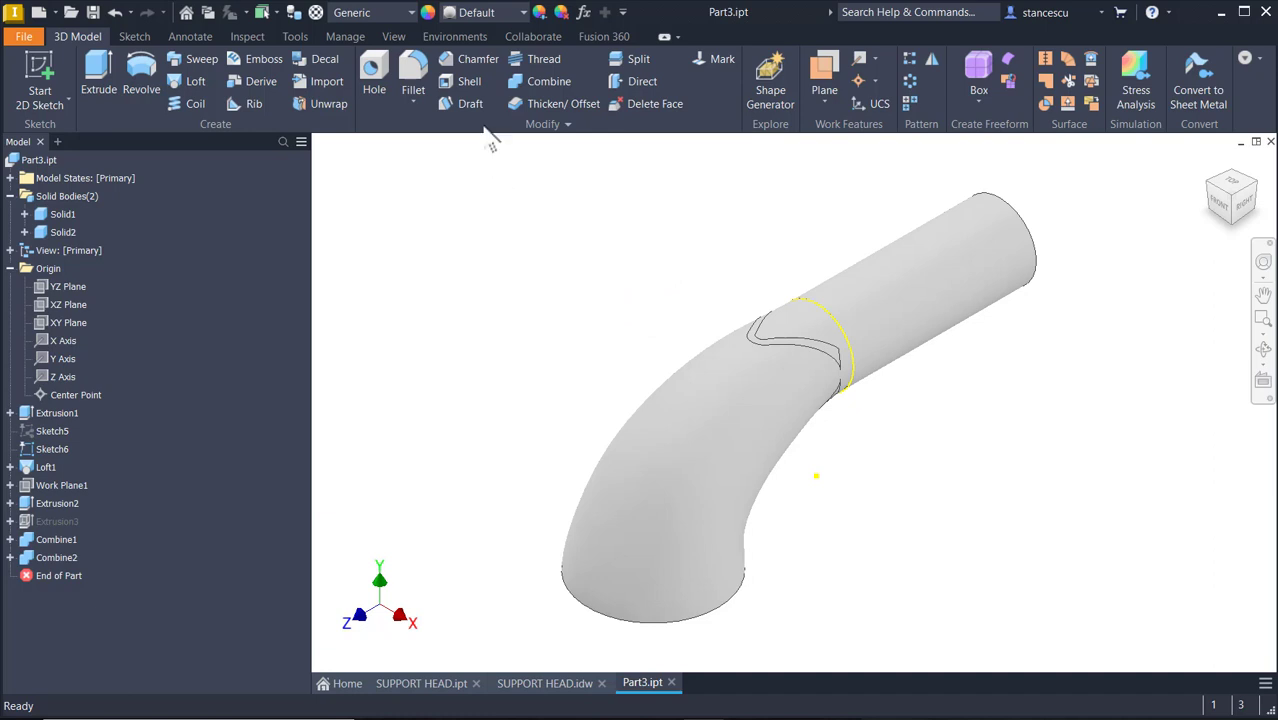
# Step: Shell the bent pipe body to a 2 mm wall thickness, as given in the SUPPORT HEAD.idw drawing, removing both circular end faces
pyautogui.click(531, 688)
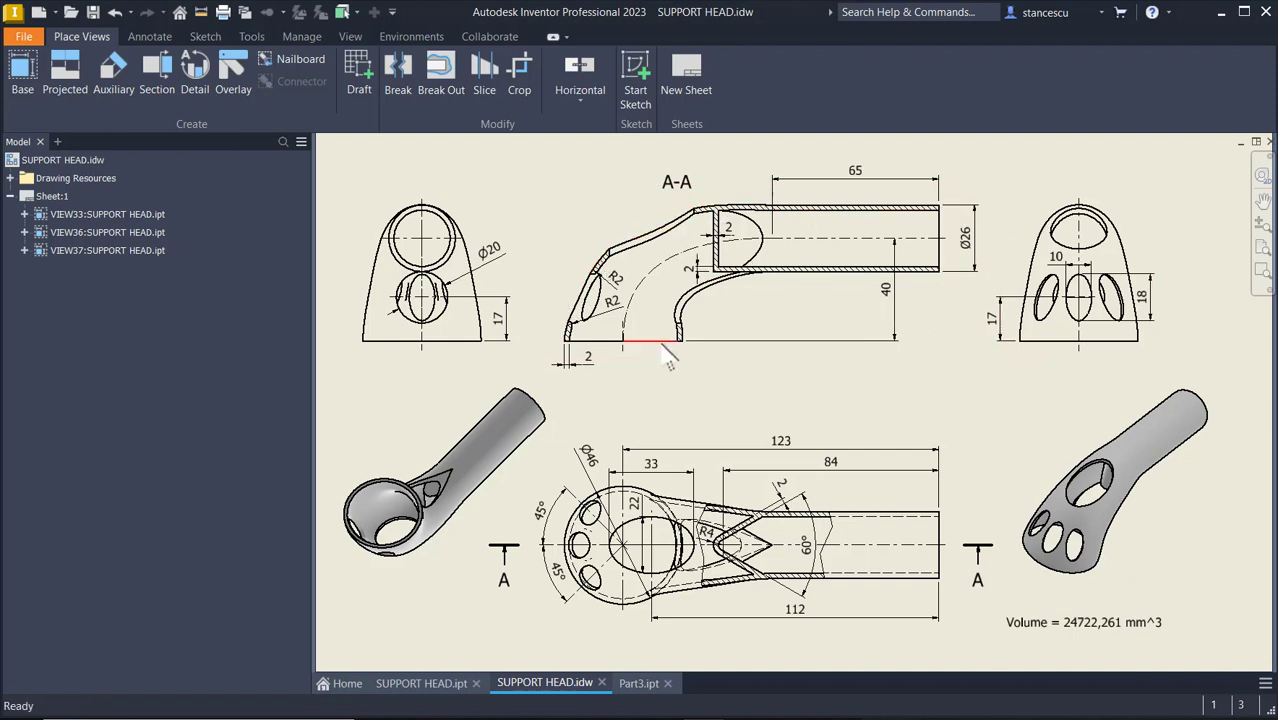
pyautogui.click(629, 688)
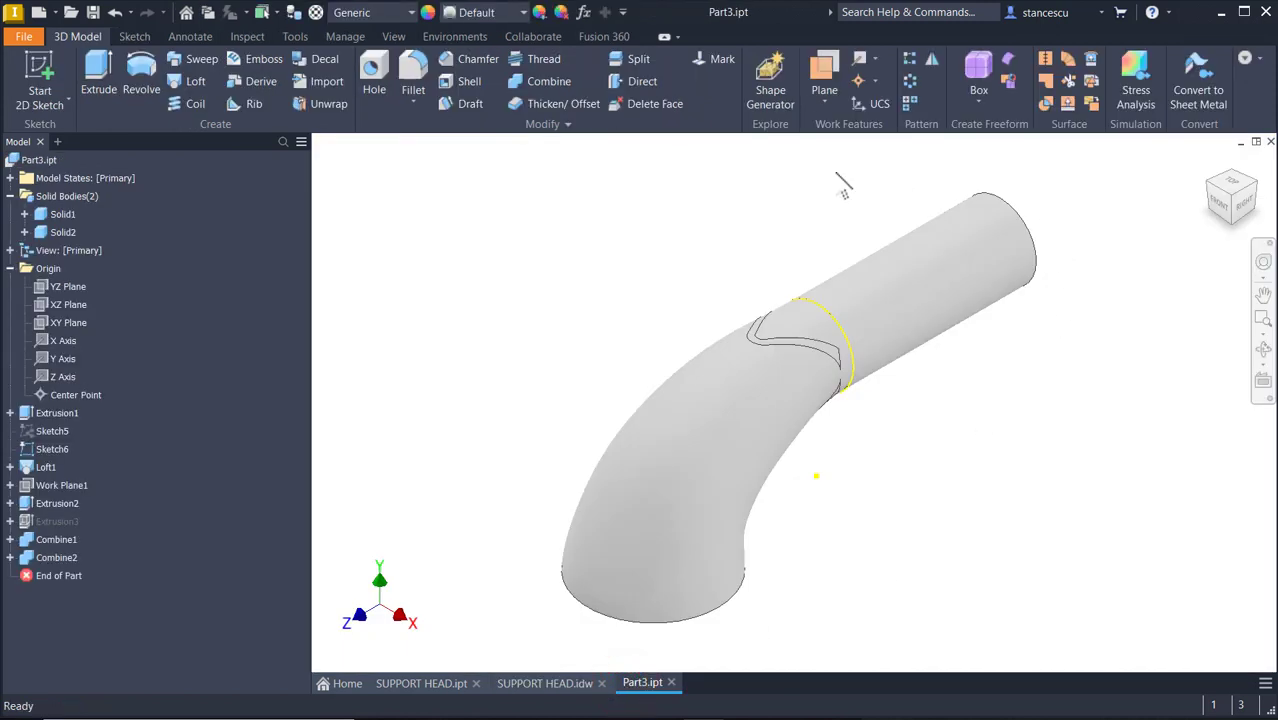
pyautogui.click(472, 86)
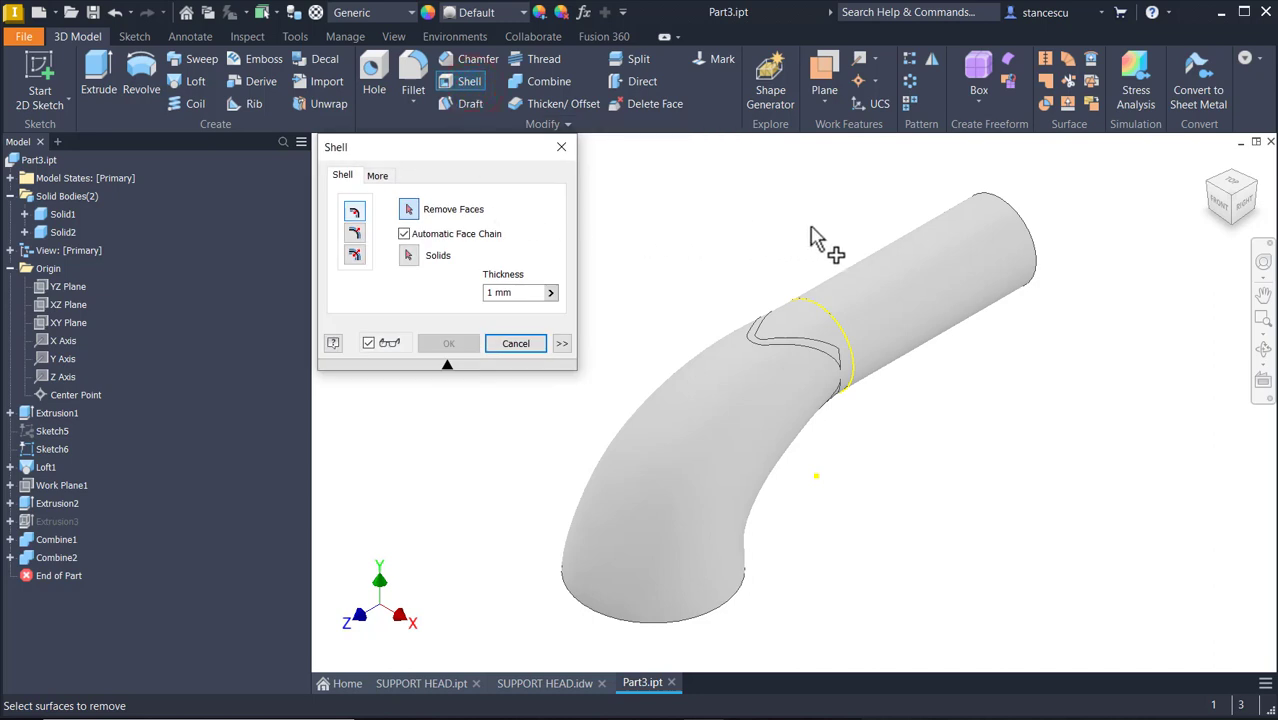
pyautogui.keyDown('shift'); pyautogui.moveTo(1098, 396); pyautogui.dragTo(745, 355, button='middle'); pyautogui.keyUp('shift')
pyautogui.click(588, 557)
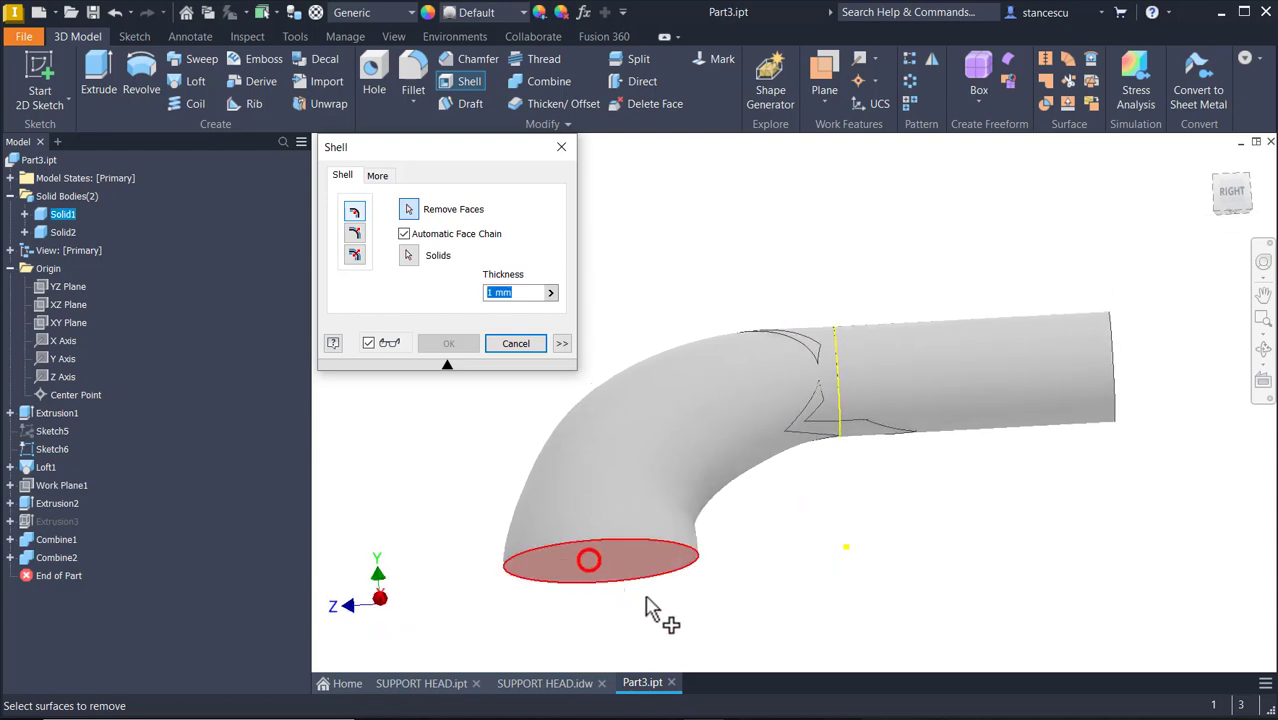
pyautogui.keyDown('shift'); pyautogui.moveTo(645, 610); pyautogui.dragTo(1018, 494, button='middle'); pyautogui.keyUp('shift')
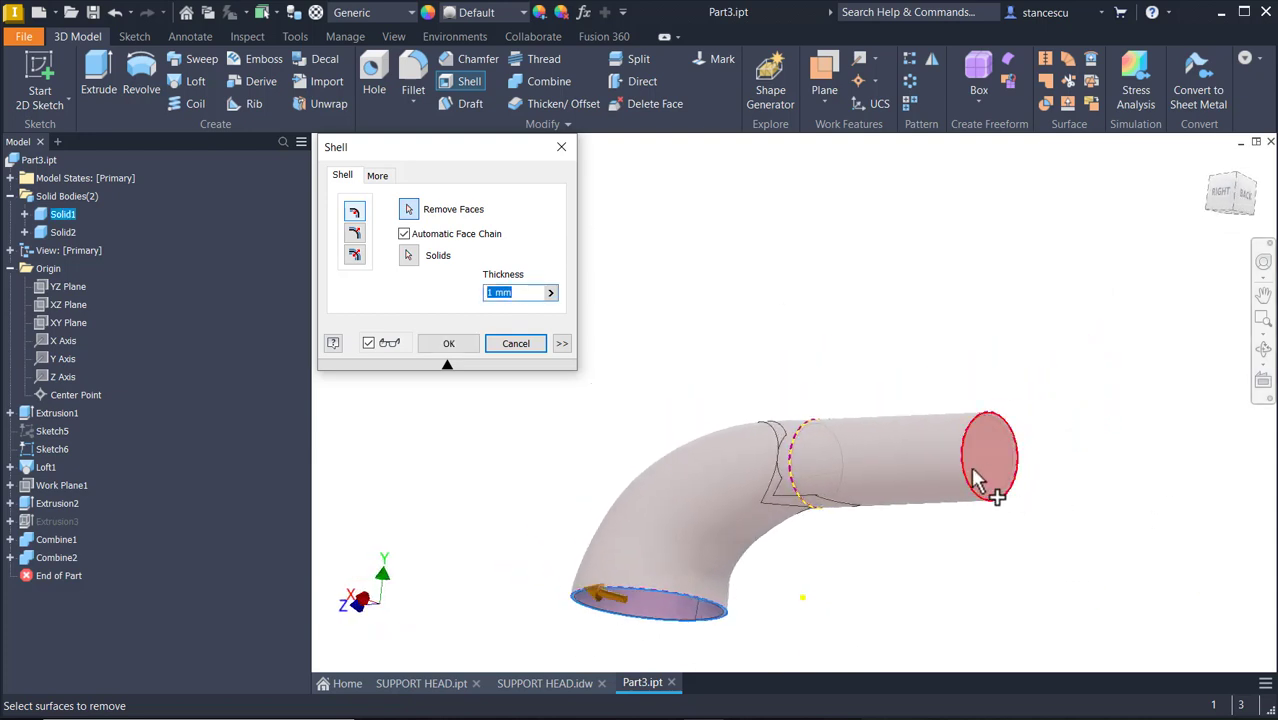
pyautogui.click(978, 482)
pyautogui.keyDown('shift'); pyautogui.moveTo(1093, 485); pyautogui.dragTo(940, 268, button='middle'); pyautogui.keyUp('shift')
pyautogui.keyDown('shift'); pyautogui.moveTo(621, 590); pyautogui.dragTo(859, 317, button='middle'); pyautogui.keyUp('shift')
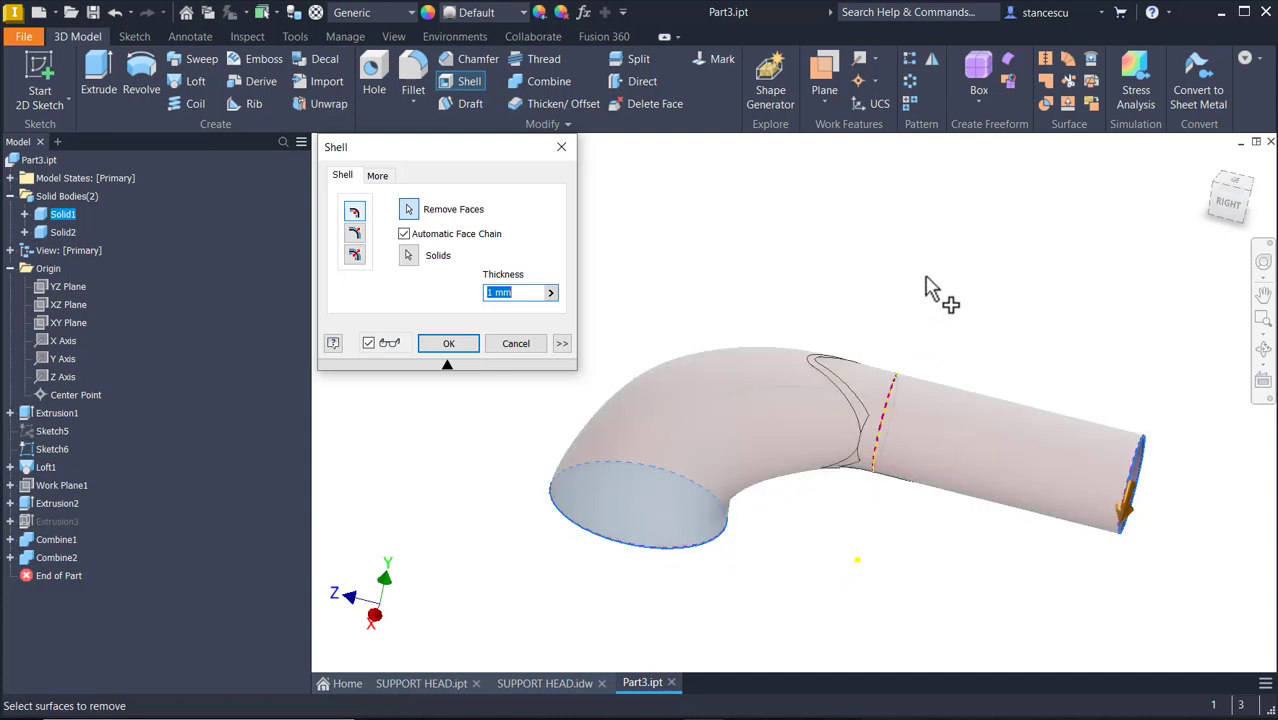
pyautogui.keyDown('shift'); pyautogui.moveTo(926, 275); pyautogui.dragTo(926, 259, button='middle'); pyautogui.keyUp('shift')
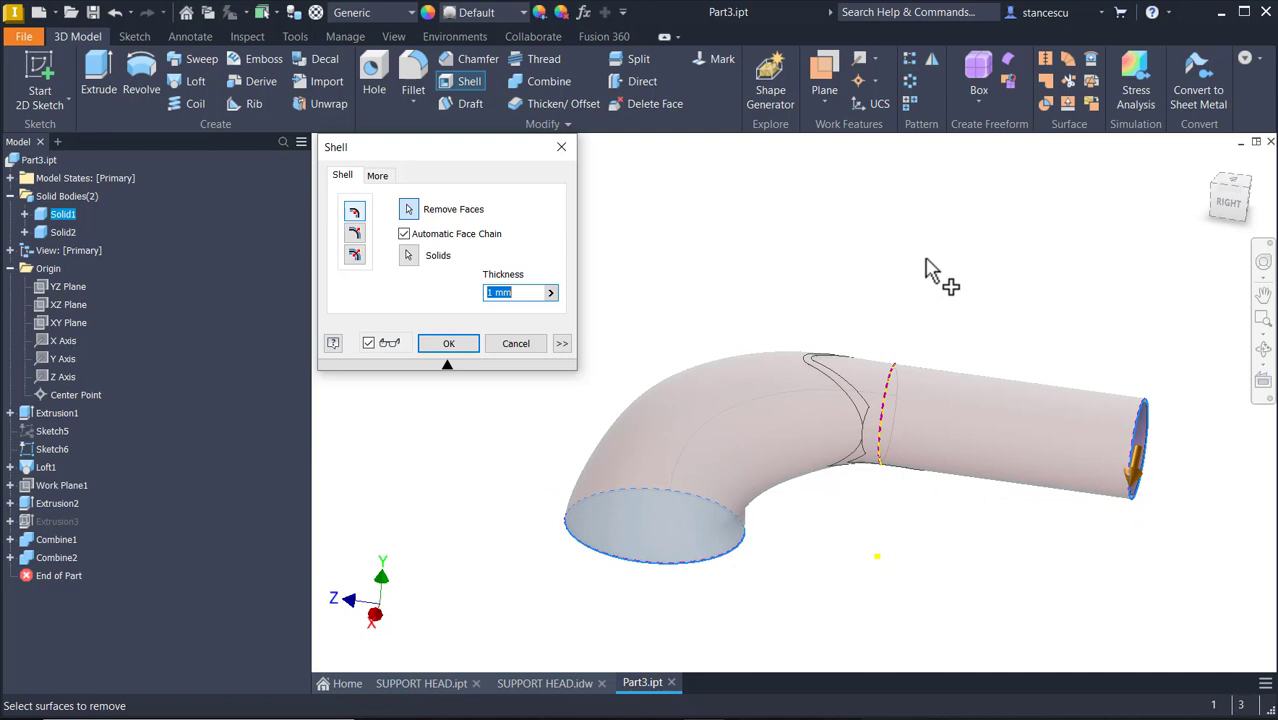
pyautogui.click(530, 291)
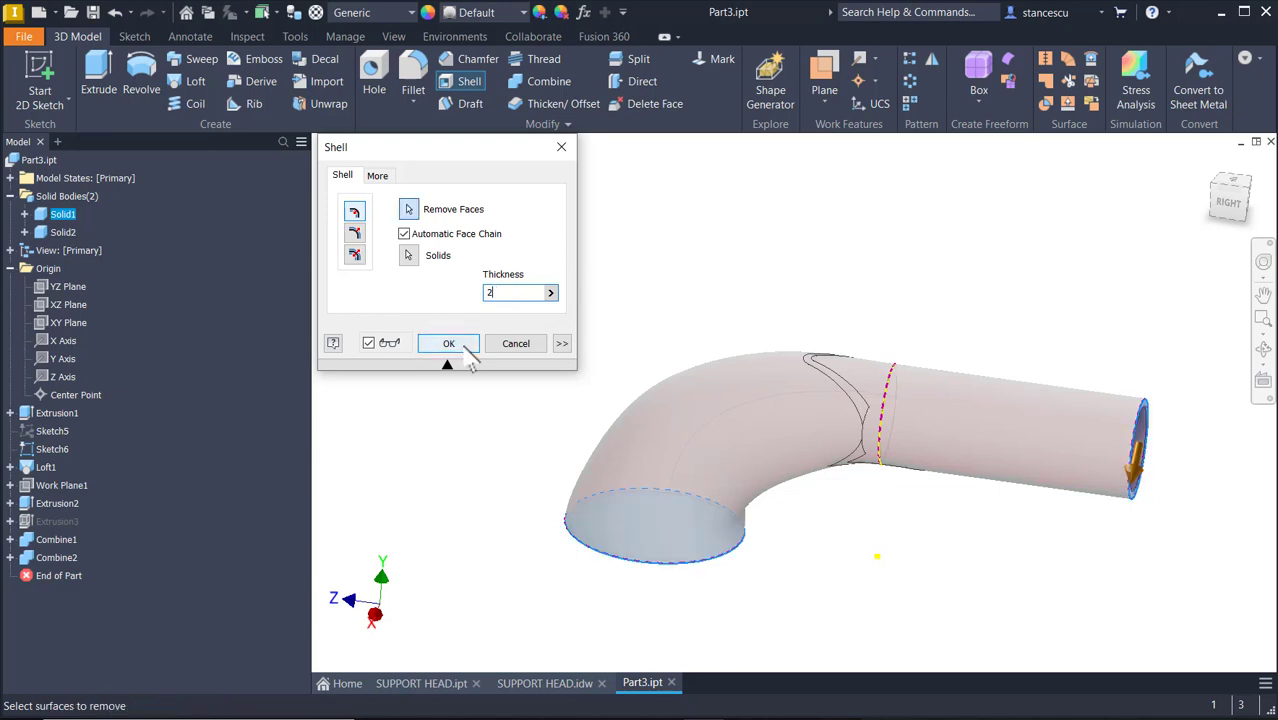
pyautogui.click(449, 343)
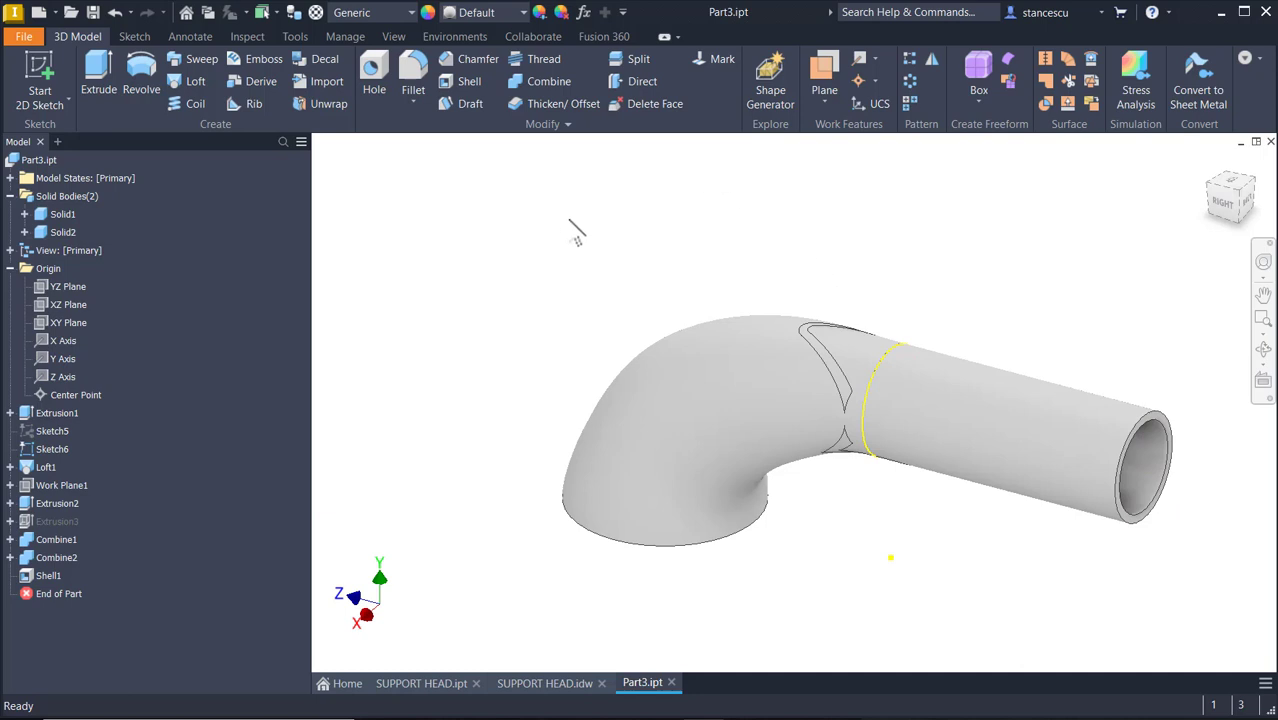
# Step: Hide Sketch6, the circle sketch around the pipe's joint, with the model in the home view
pyautogui.press('F6')
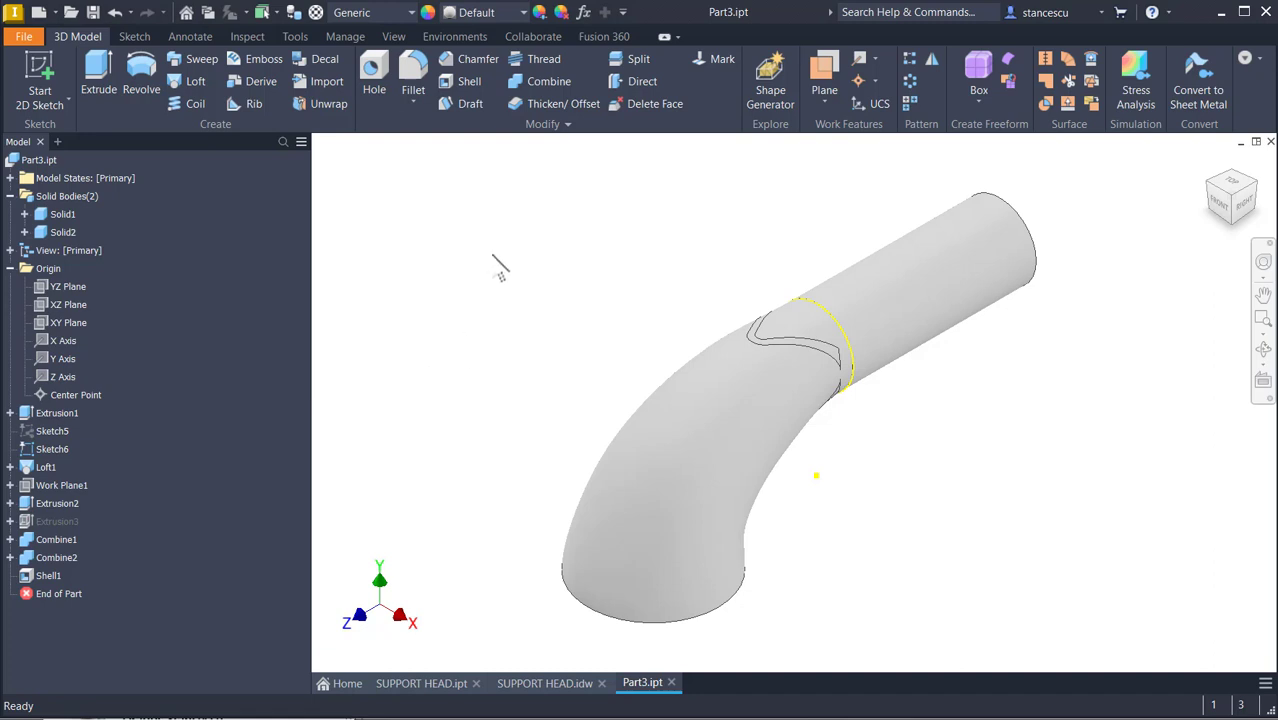
pyautogui.rightClick(54, 452)
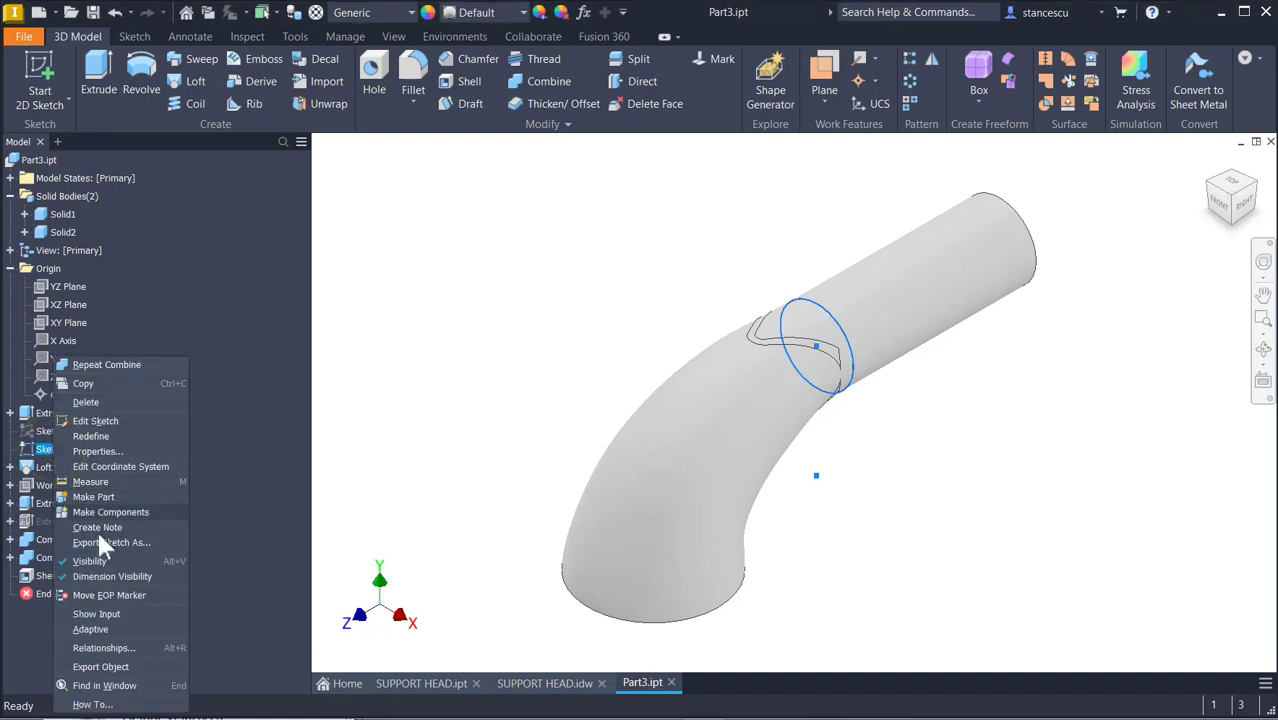
pyautogui.click(139, 561)
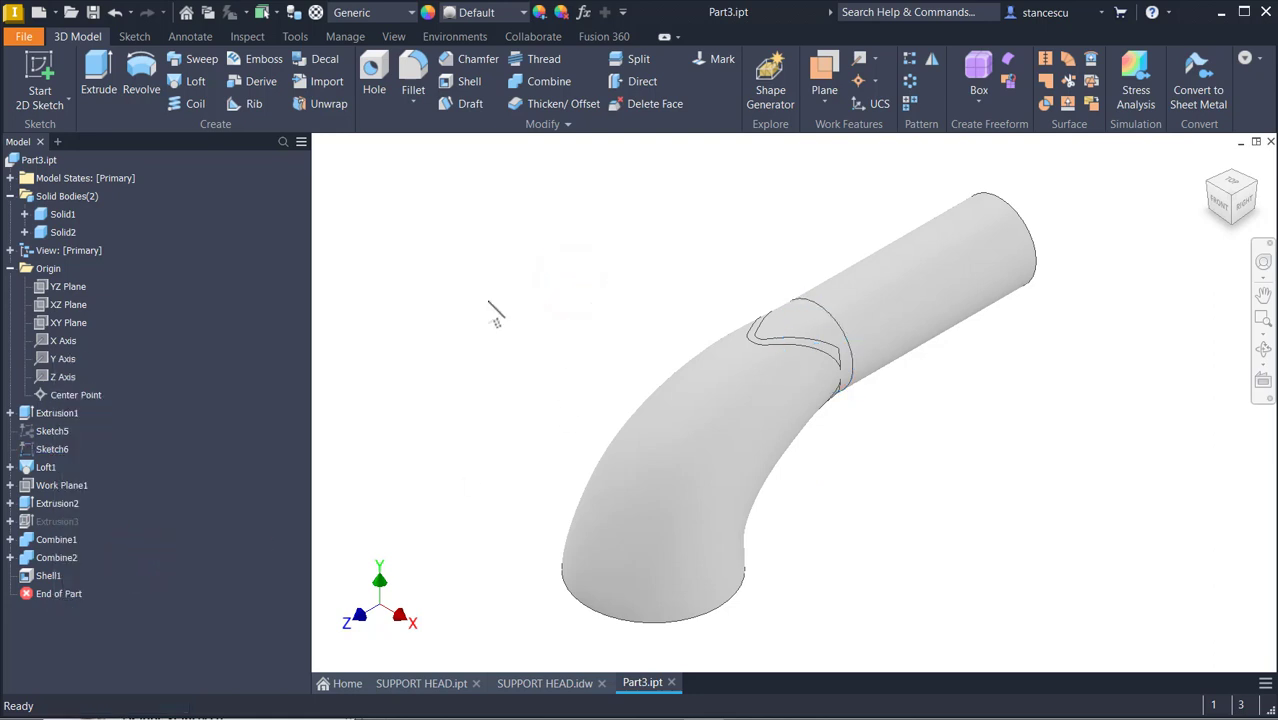
# Step: Join the V-shaped bracket to the shelled pipe with Combine, using the pipe as base body and not keeping the tool body
pyautogui.click(521, 82)
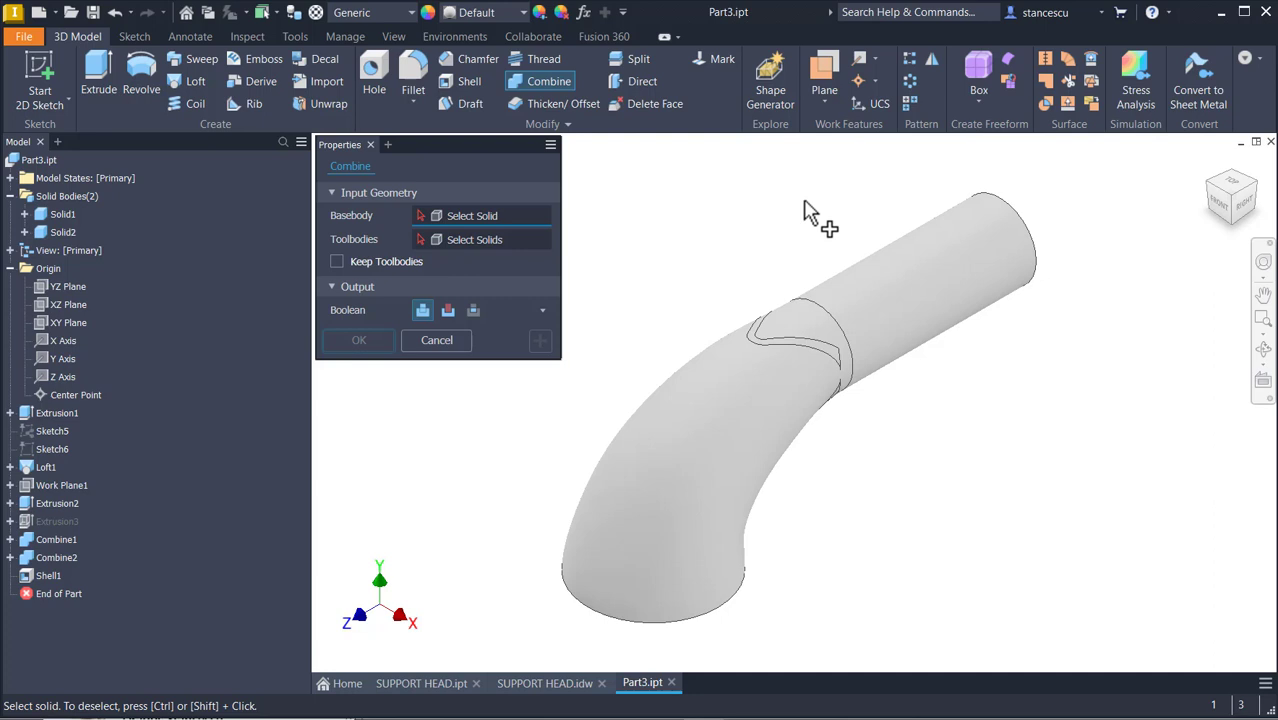
pyautogui.click(835, 291)
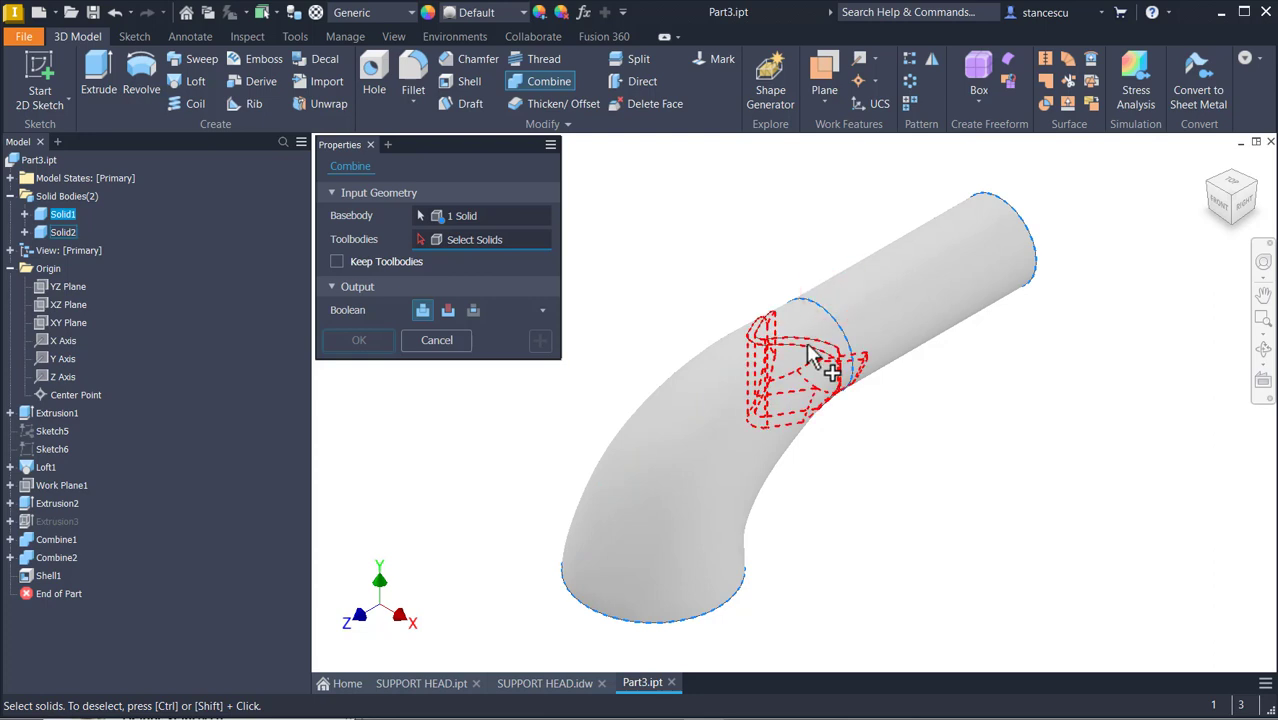
pyautogui.click(812, 355)
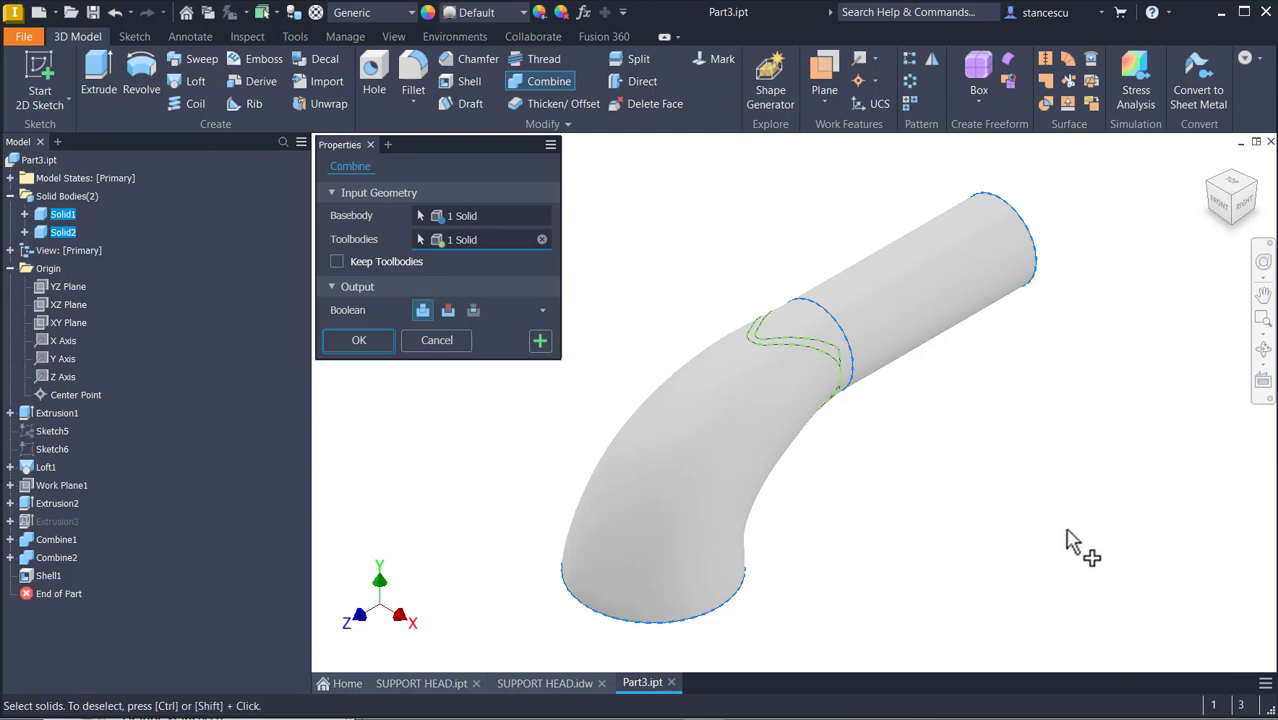
pyautogui.keyDown('shift'); pyautogui.moveTo(1067, 533); pyautogui.dragTo(950, 368, button='middle'); pyautogui.keyUp('shift')
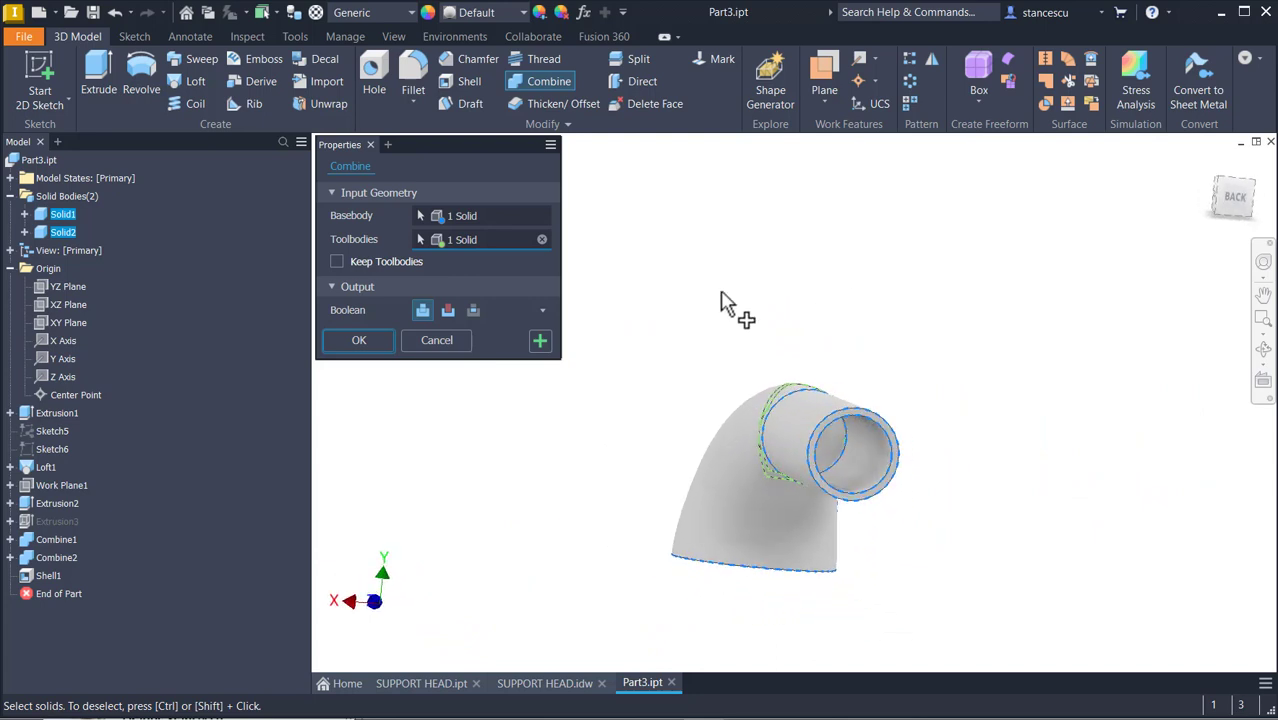
pyautogui.click(356, 341)
pyautogui.keyDown('shift'); pyautogui.moveTo(840, 312); pyautogui.dragTo(891, 330, button='middle'); pyautogui.keyUp('shift')
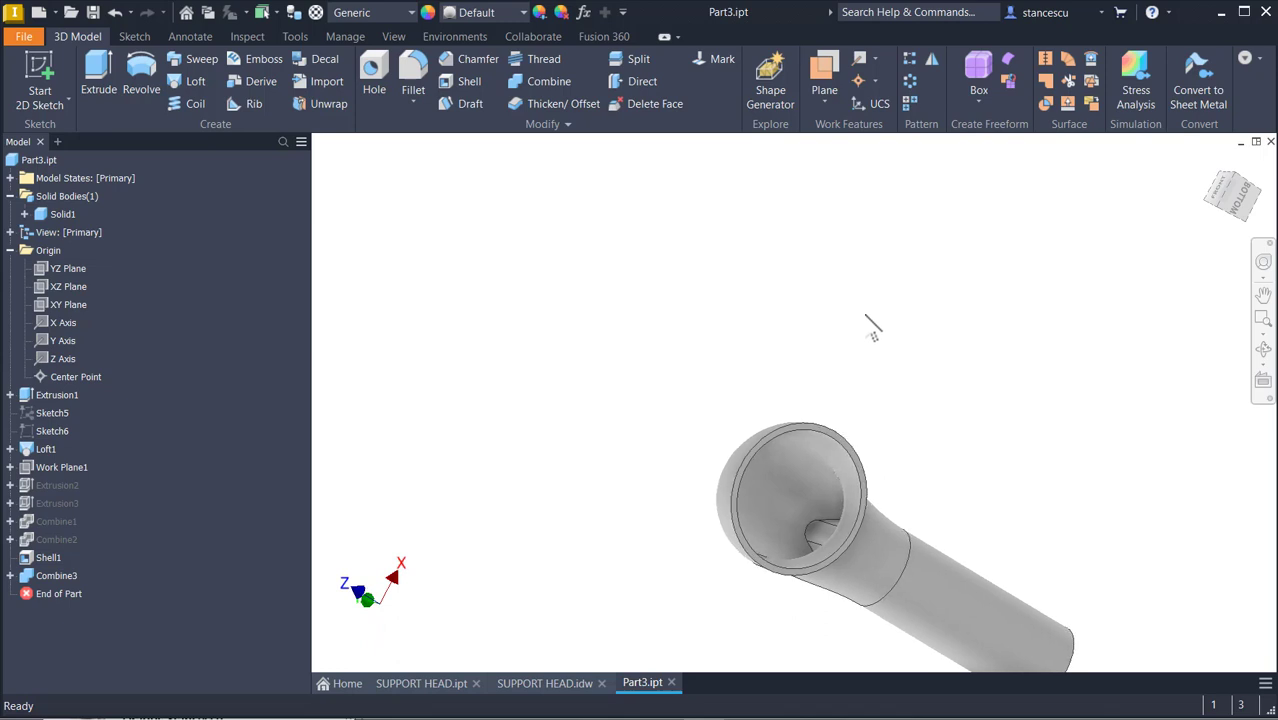
pyautogui.press('F6')
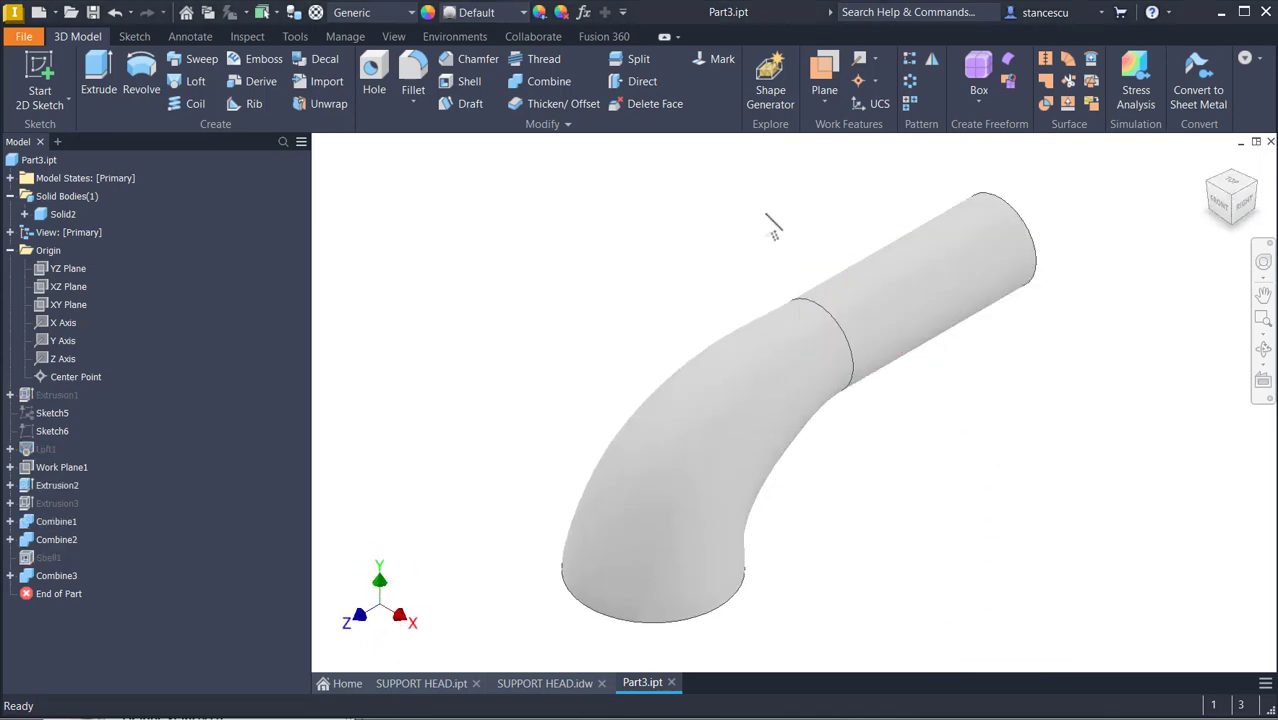
# Step: Examine the openings in the finished SUPPORT HEAD.ipt model and their dimensions in SUPPORT HEAD.idw, and return to Part3.ipt
pyautogui.click(421, 683)
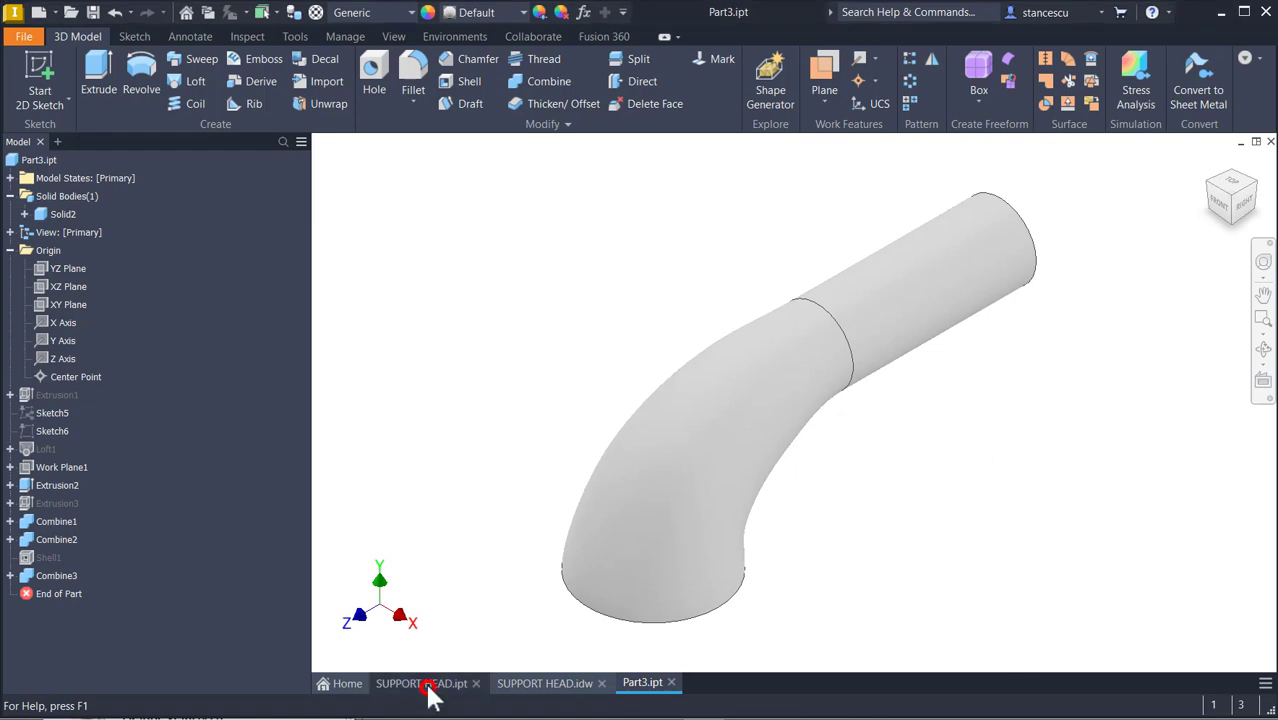
pyautogui.keyDown('shift'); pyautogui.moveTo(1017, 500); pyautogui.dragTo(710, 545, button='middle'); pyautogui.keyUp('shift')
pyautogui.keyDown('shift'); pyautogui.moveTo(705, 444); pyautogui.dragTo(789, 494, button='middle'); pyautogui.keyUp('shift')
pyautogui.keyDown('shift'); pyautogui.moveTo(648, 440); pyautogui.dragTo(580, 660, button='middle'); pyautogui.keyUp('shift')
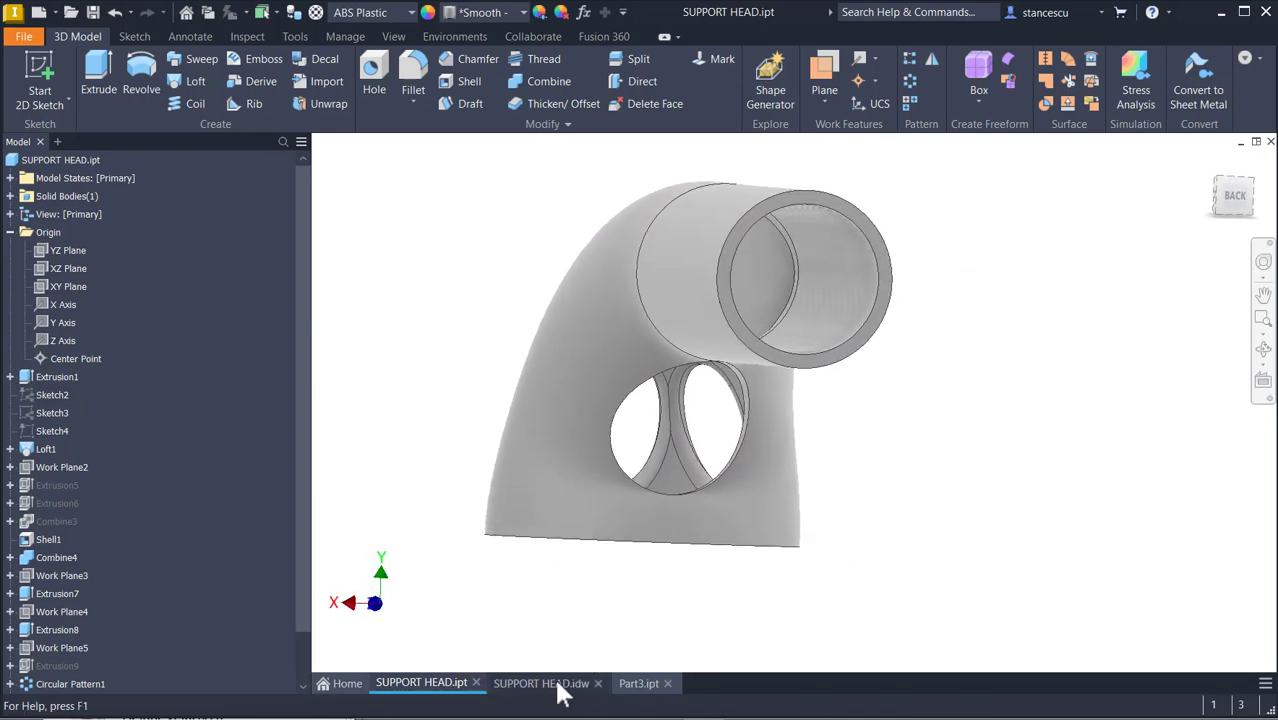
pyautogui.click(556, 683)
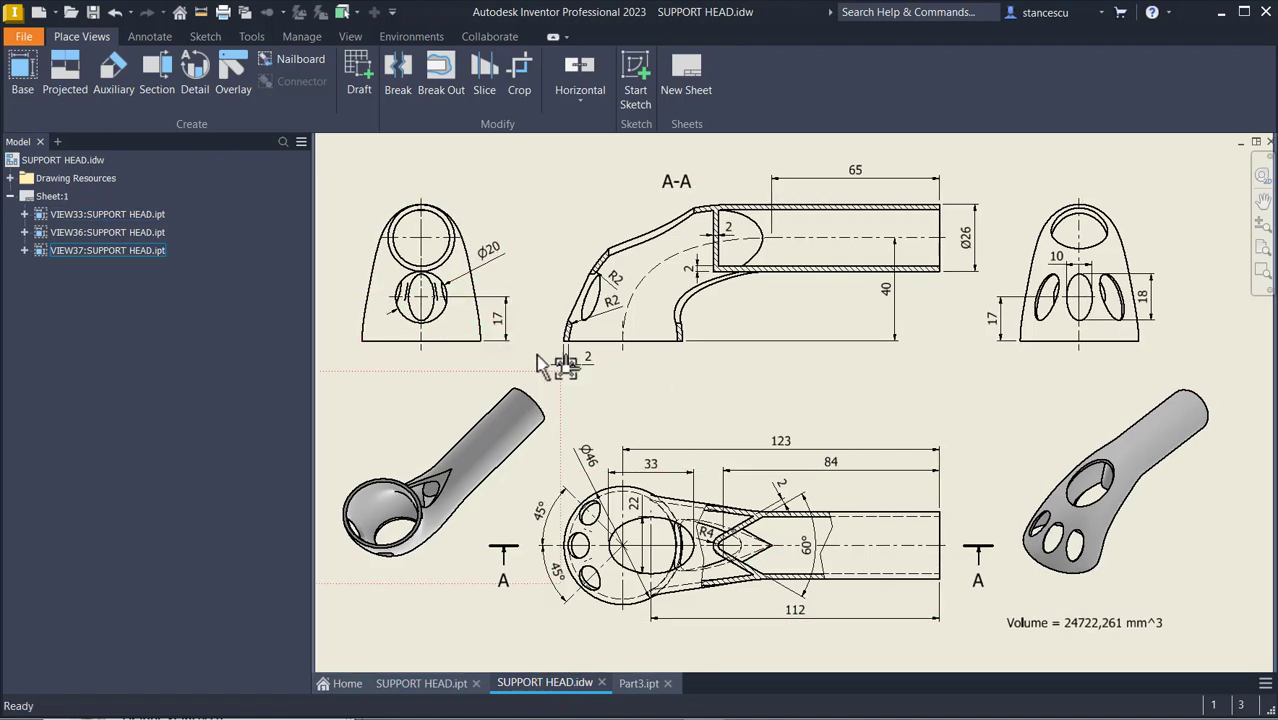
pyautogui.click(638, 685)
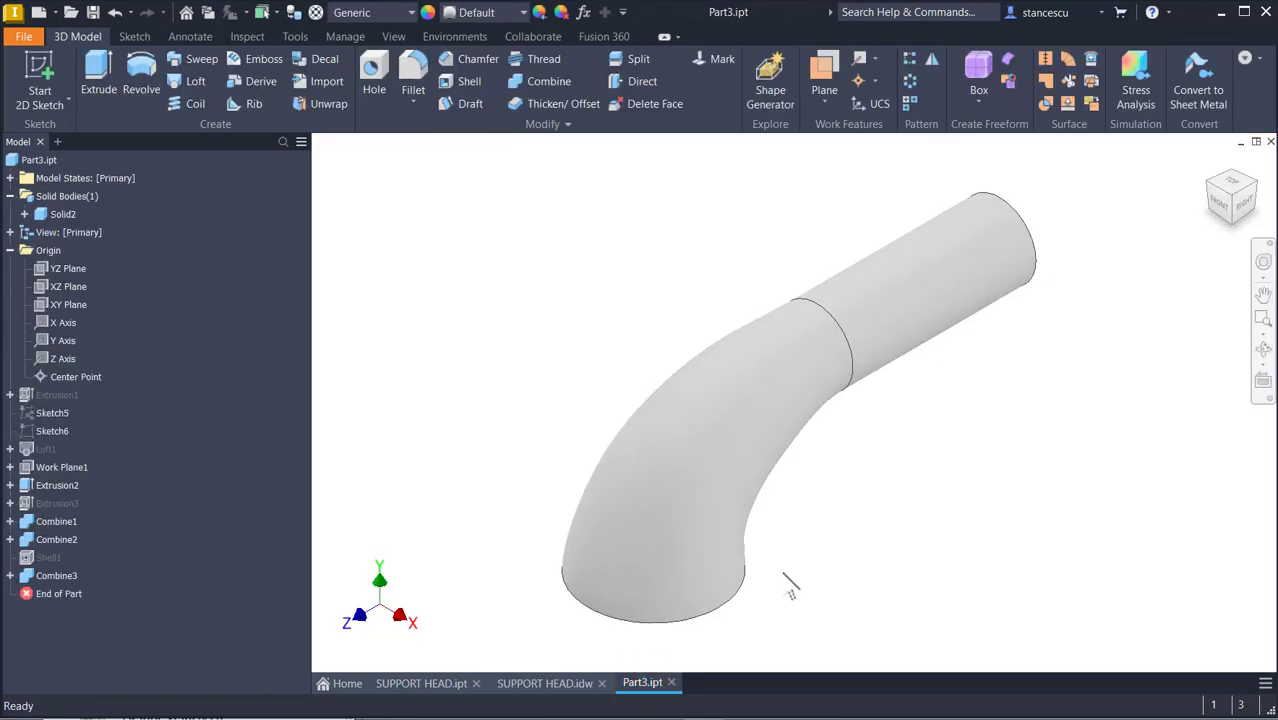
# Step: Create a work axis through the centre of the large circular opening at the pipe's lower end
pyautogui.press('F6')
pyautogui.click(836, 463)
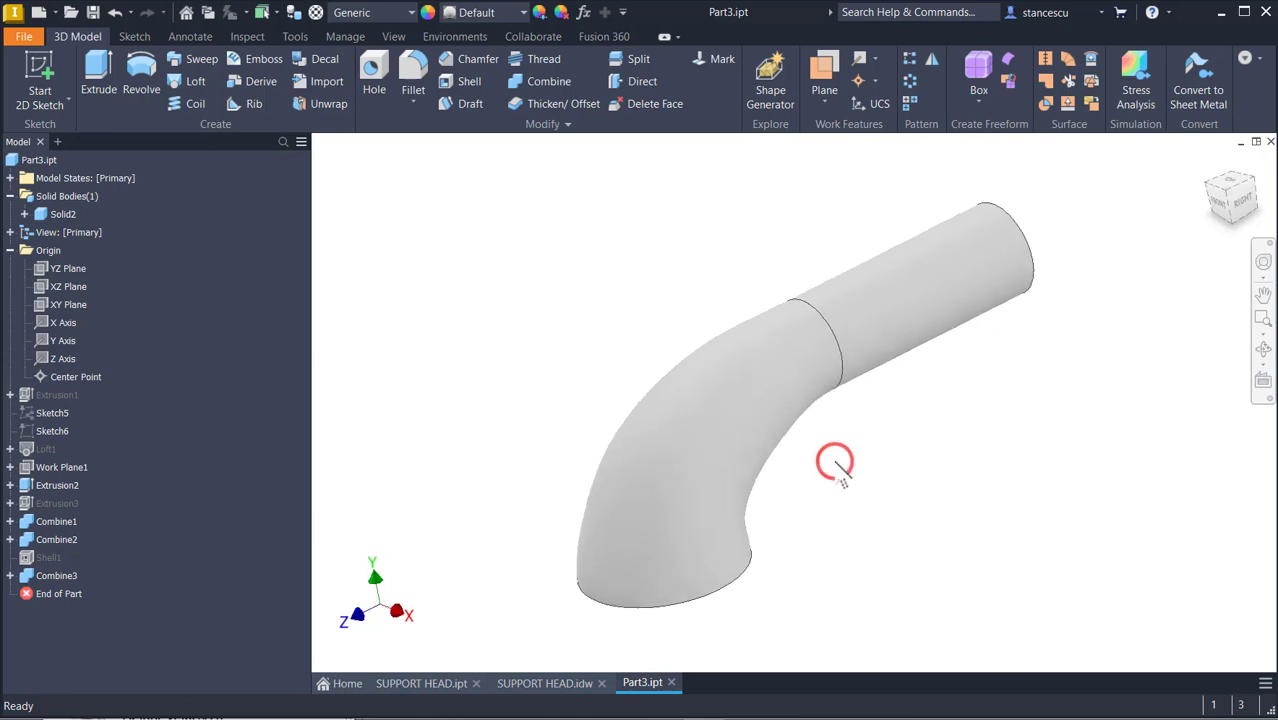
pyautogui.keyDown('shift'); pyautogui.moveTo(836, 462); pyautogui.dragTo(651, 314, button='middle'); pyautogui.keyUp('shift')
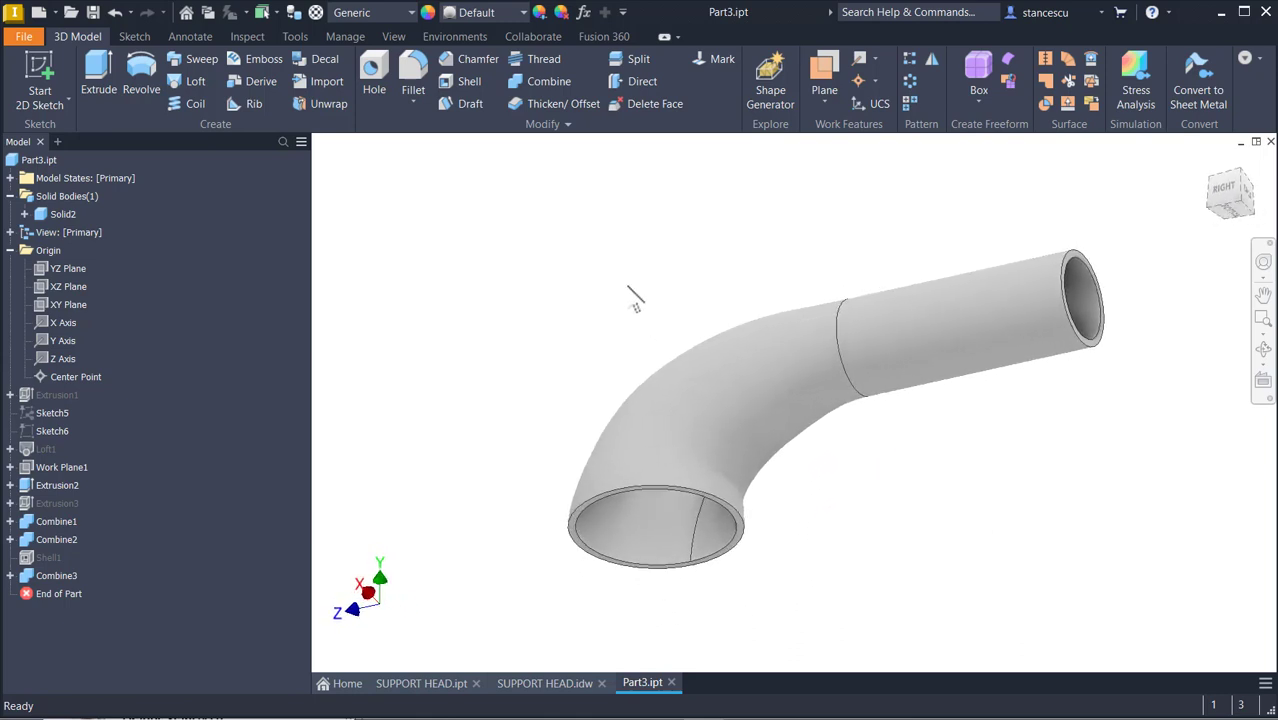
pyautogui.scroll(3, 628, 287)
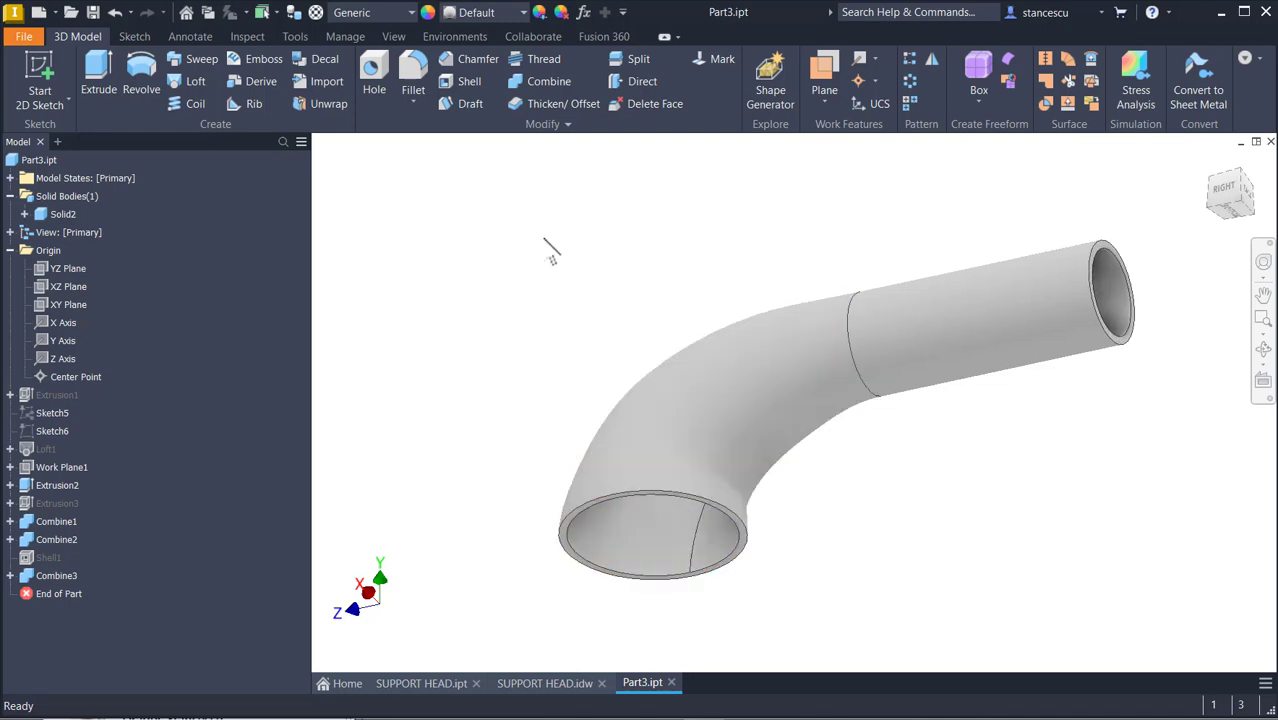
pyautogui.click(859, 60)
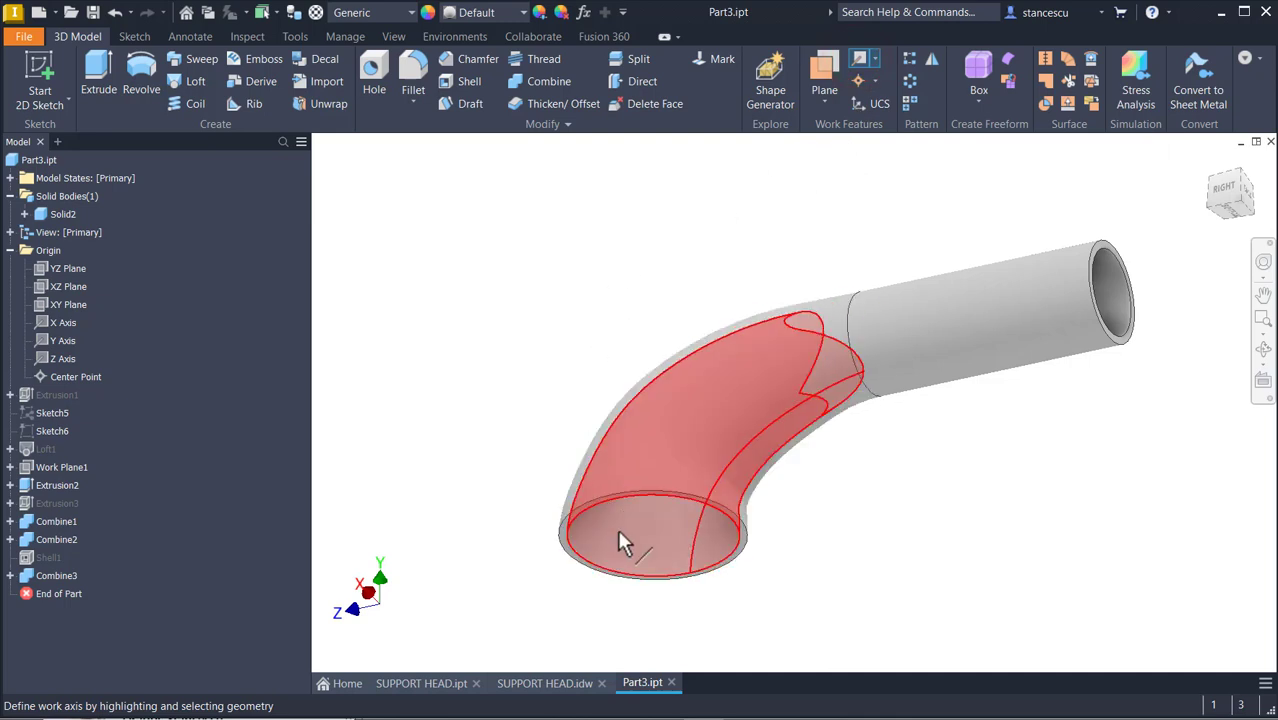
pyautogui.click(713, 514)
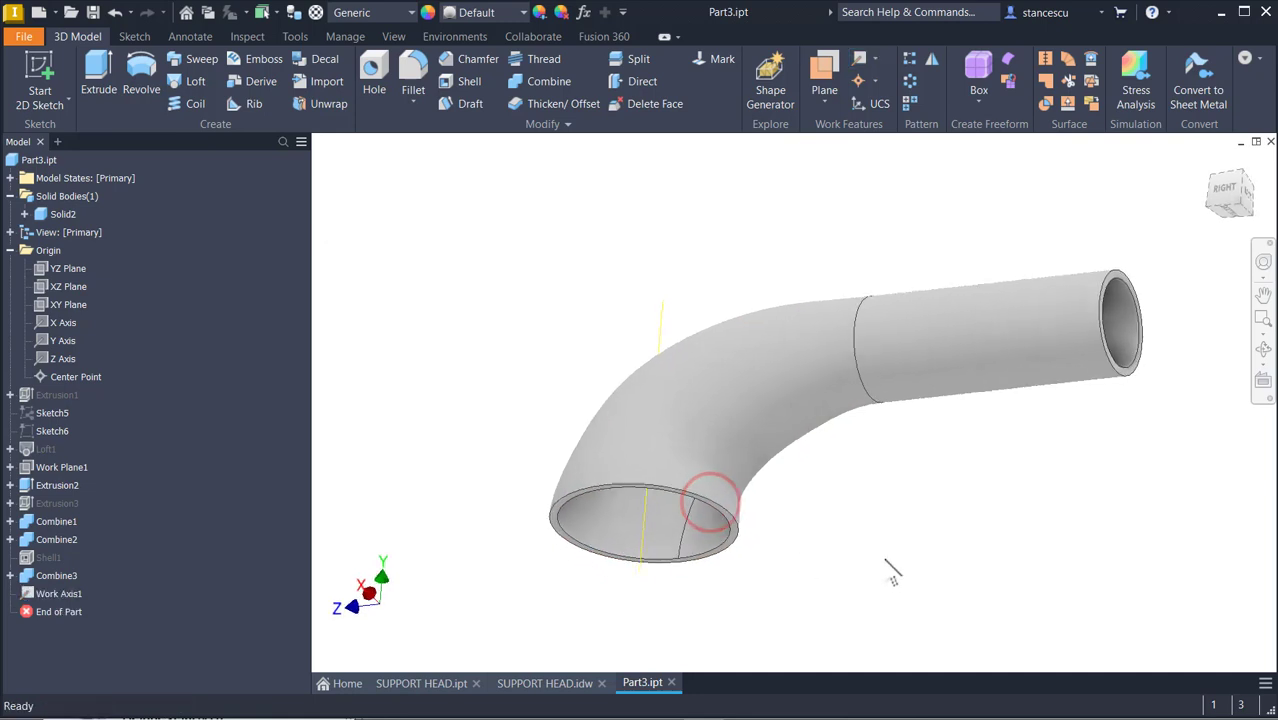
# Step: Create a work plane through the lower opening's work axis at 90 degrees to the YZ plane
pyautogui.keyDown('shift'); pyautogui.moveTo(893, 565); pyautogui.dragTo(880, 564, button='middle'); pyautogui.keyUp('shift')
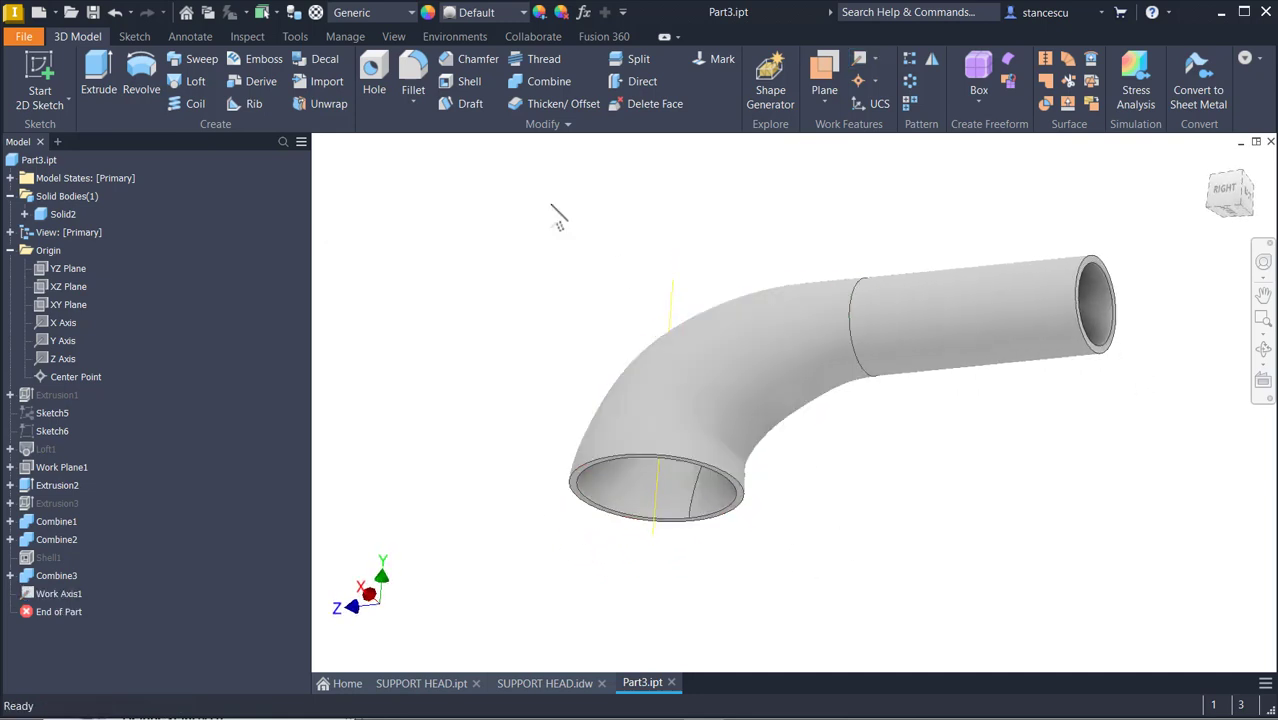
pyautogui.click(820, 72)
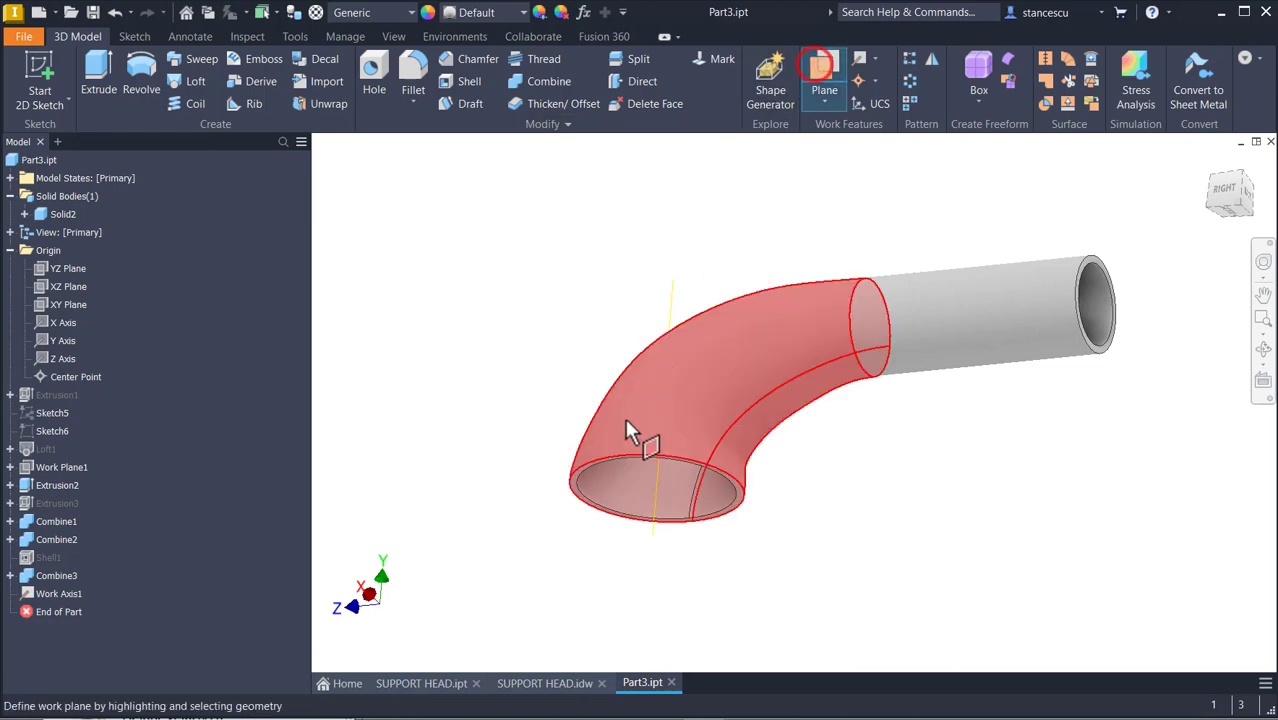
pyautogui.click(651, 538)
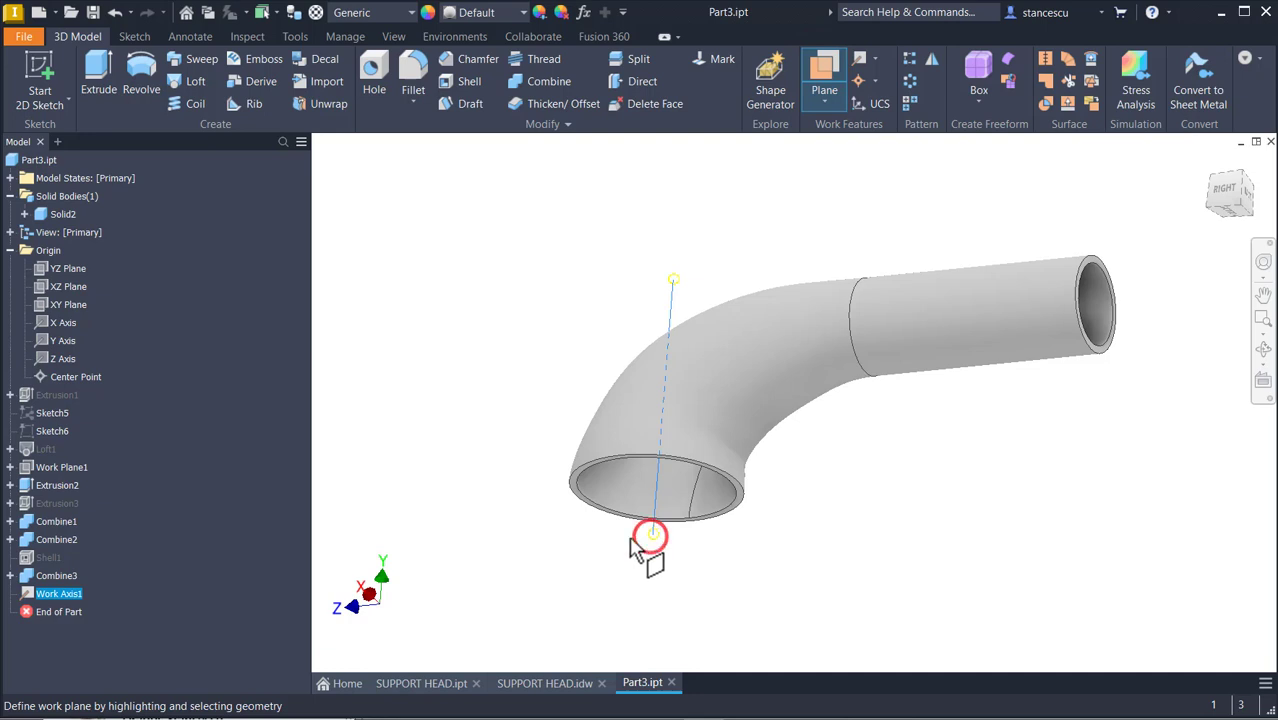
pyautogui.click(46, 274)
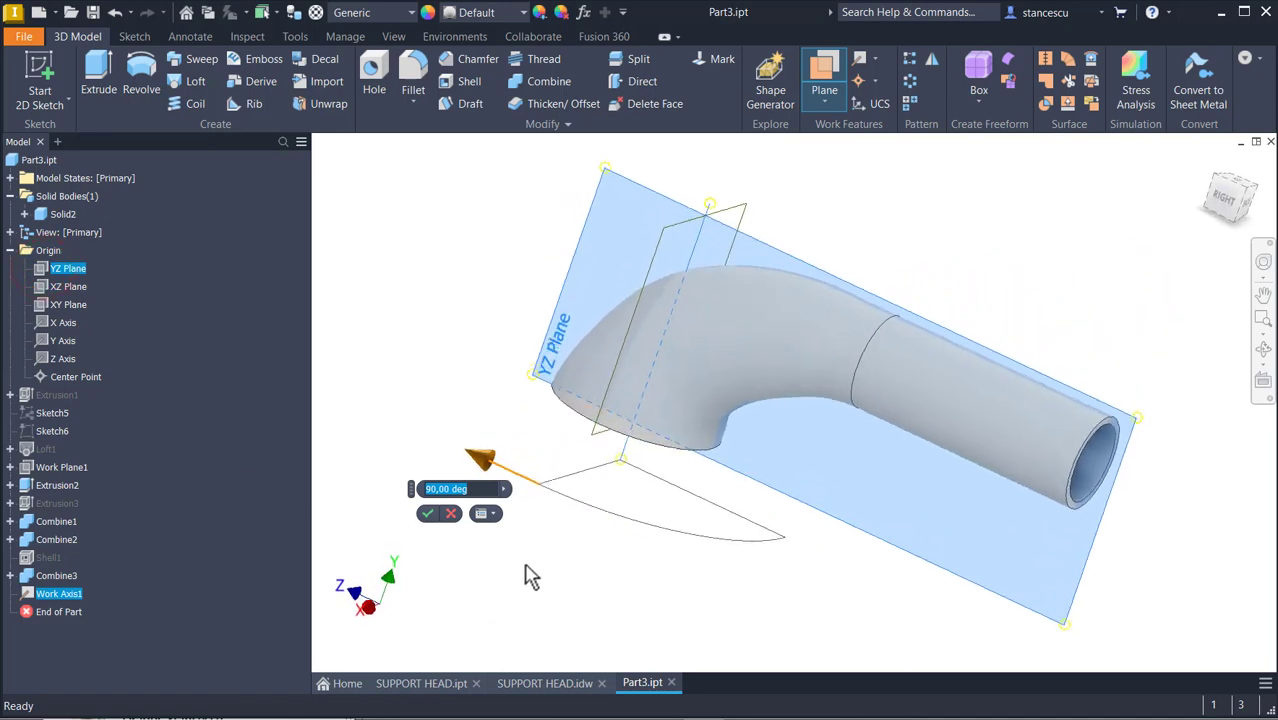
pyautogui.click(430, 515)
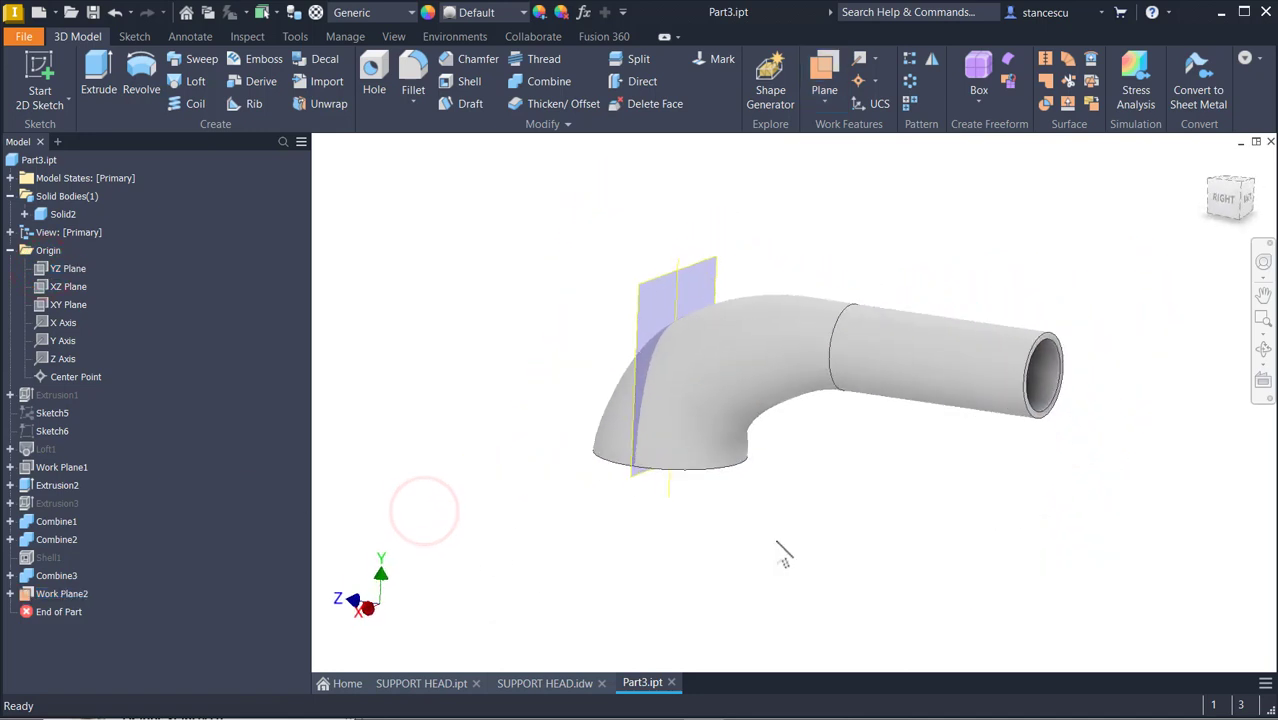
# Step: Start a sketch on the new work plane, slice the graphics, and draw a 20 mm diameter circle inside the pipe outline
pyautogui.click(728, 526)
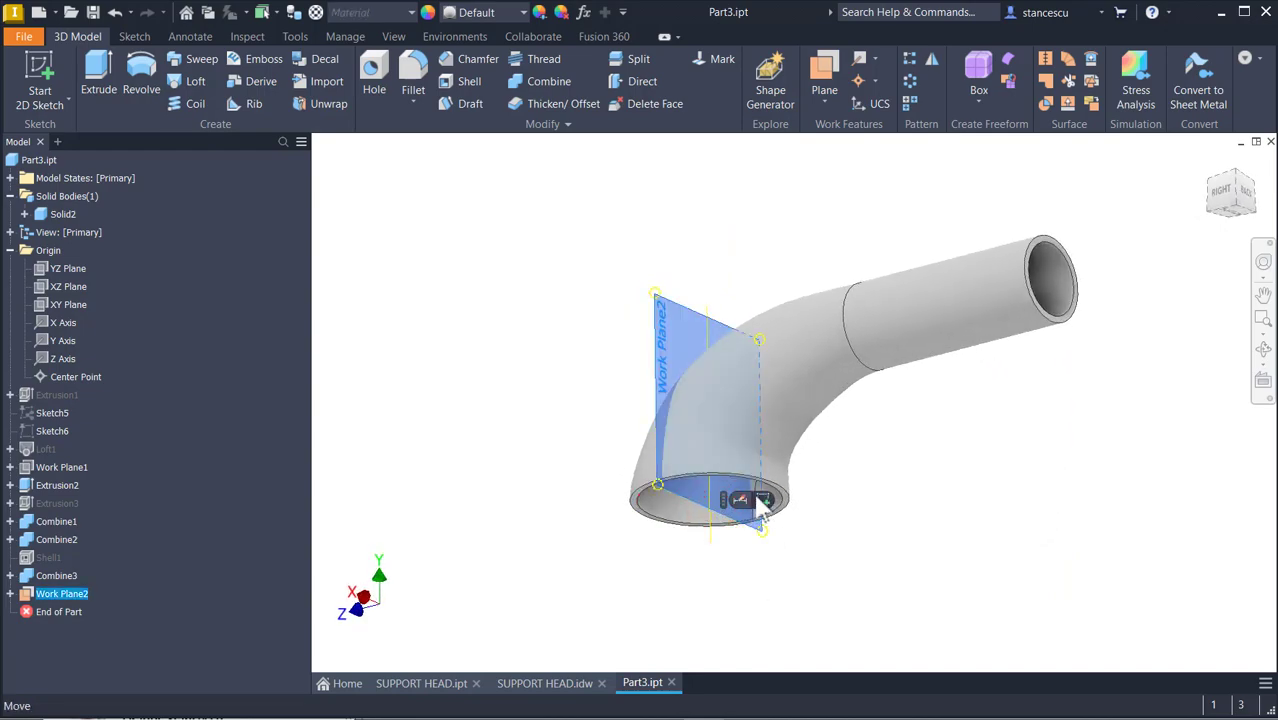
pyautogui.click(763, 500)
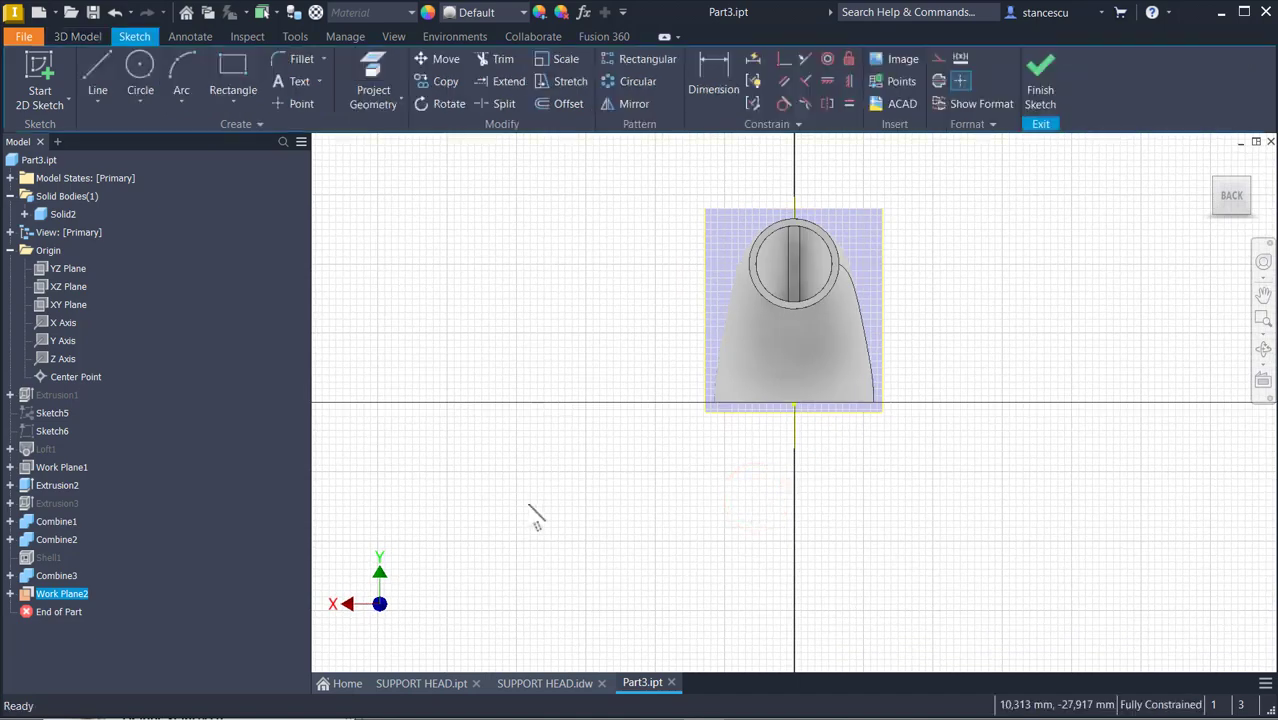
pyautogui.press('F7')
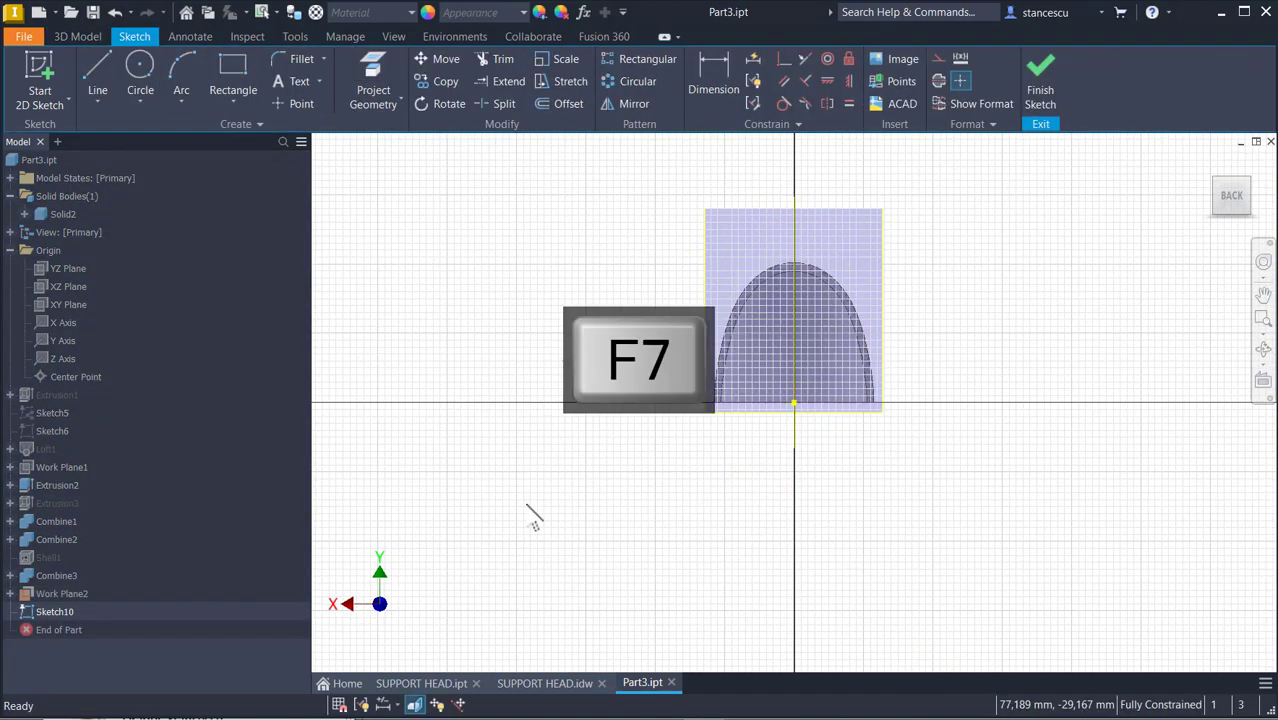
pyautogui.click(143, 72)
pyautogui.click(776, 311)
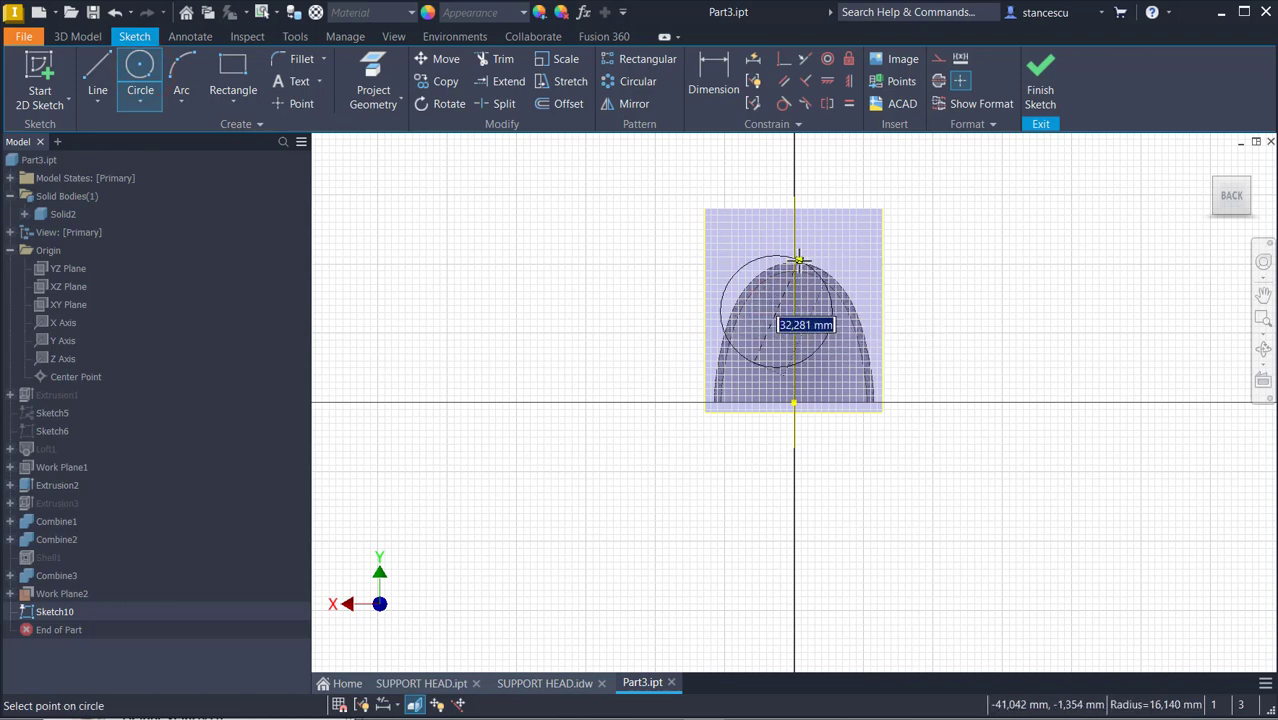
pyautogui.write('20')
pyautogui.press('Return')
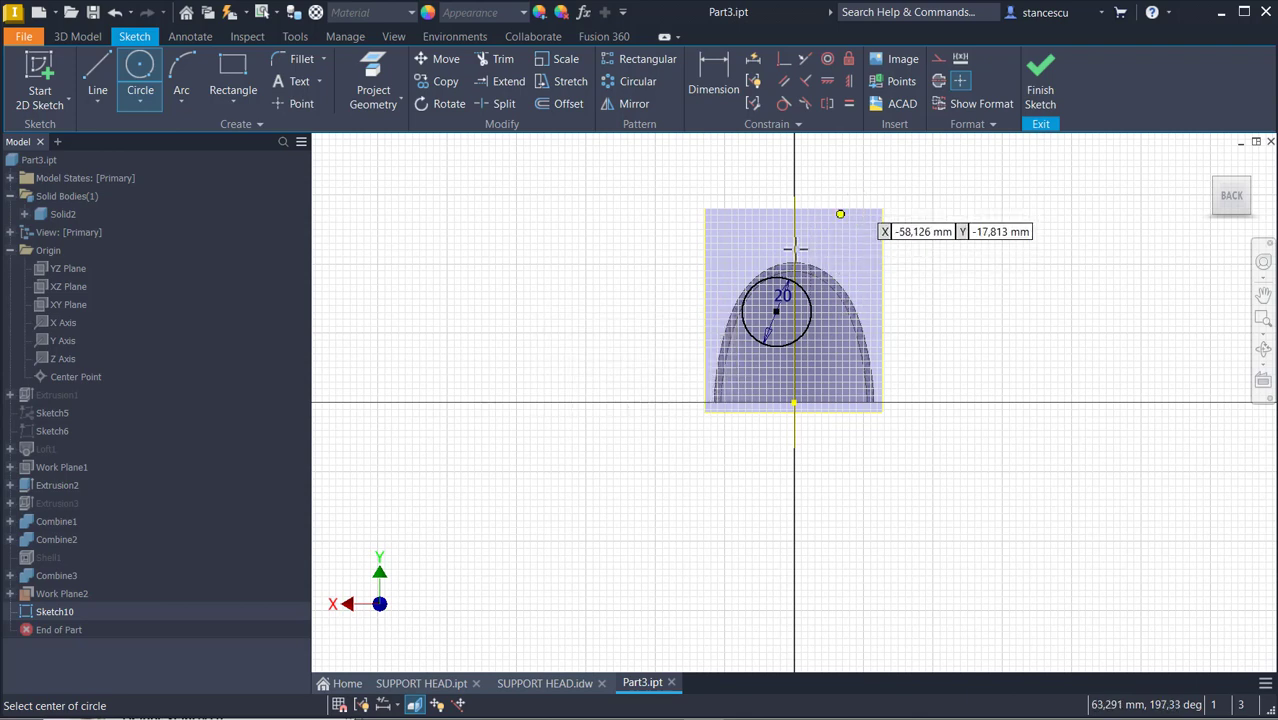
# Step: Align the circle's centre with the origin on the vertical centreline using a Horizontal constraint, and finish the sketch
pyautogui.click(847, 78)
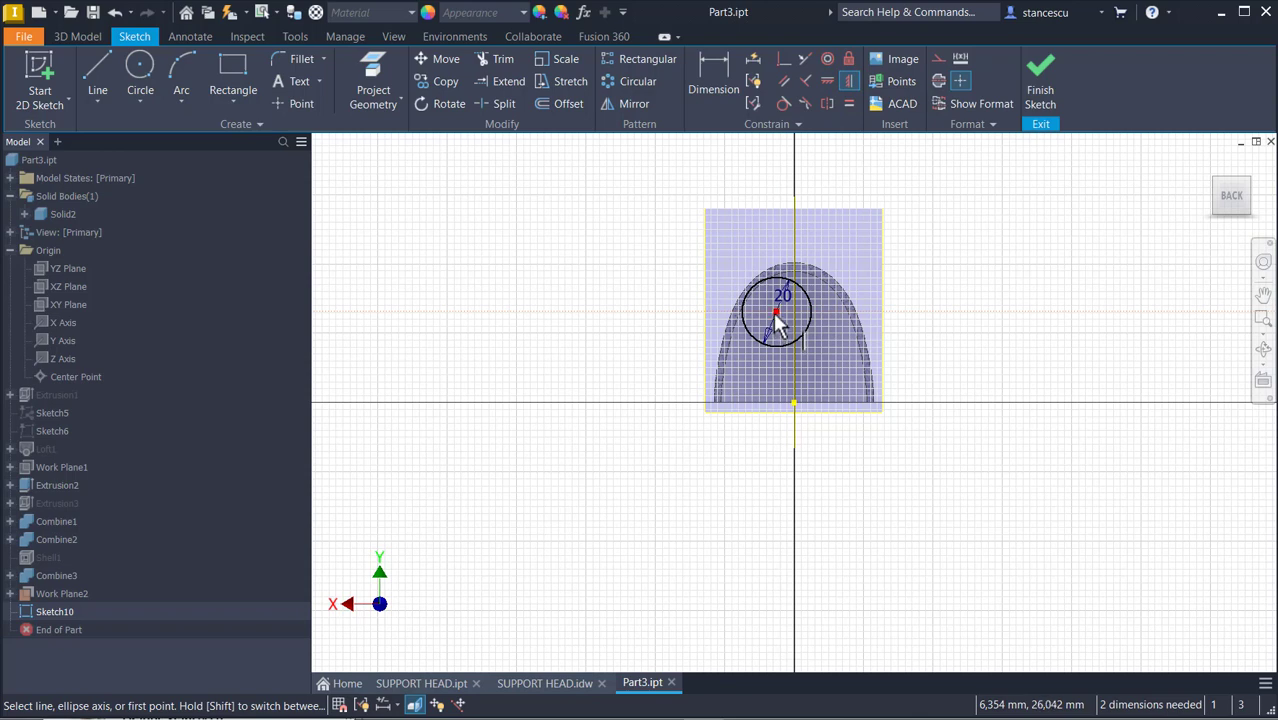
pyautogui.click(829, 78)
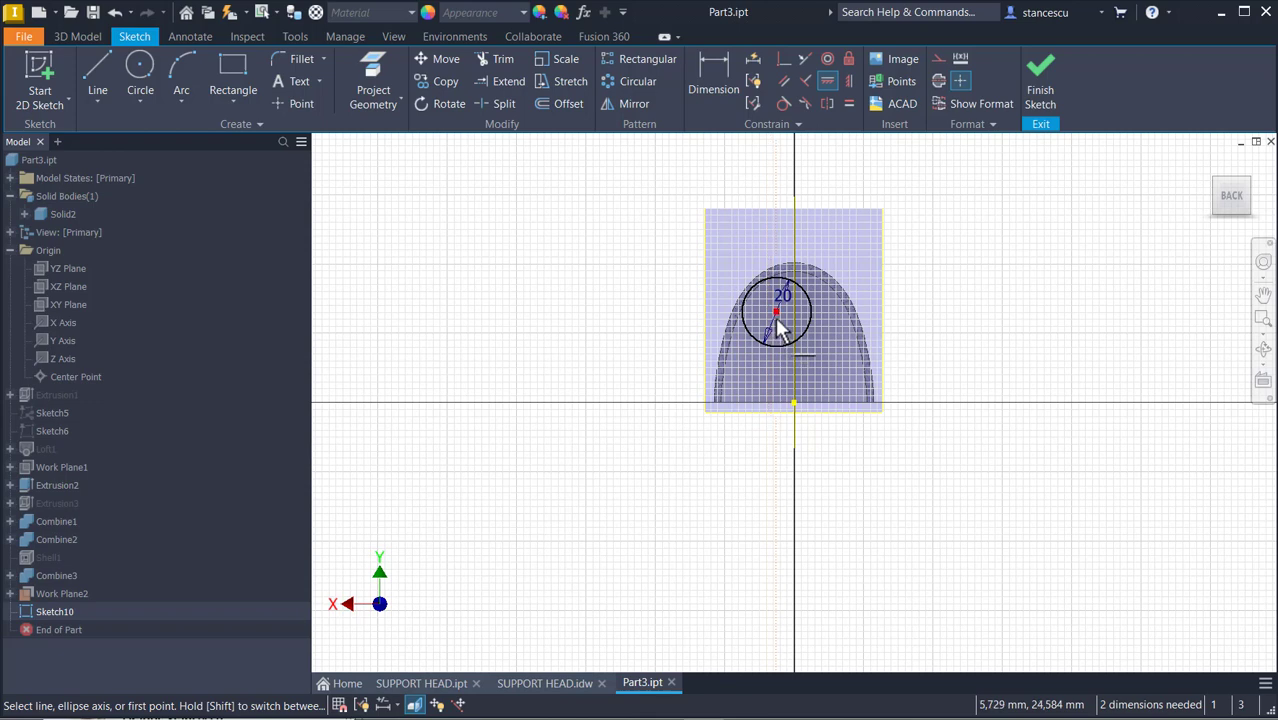
pyautogui.click(777, 314)
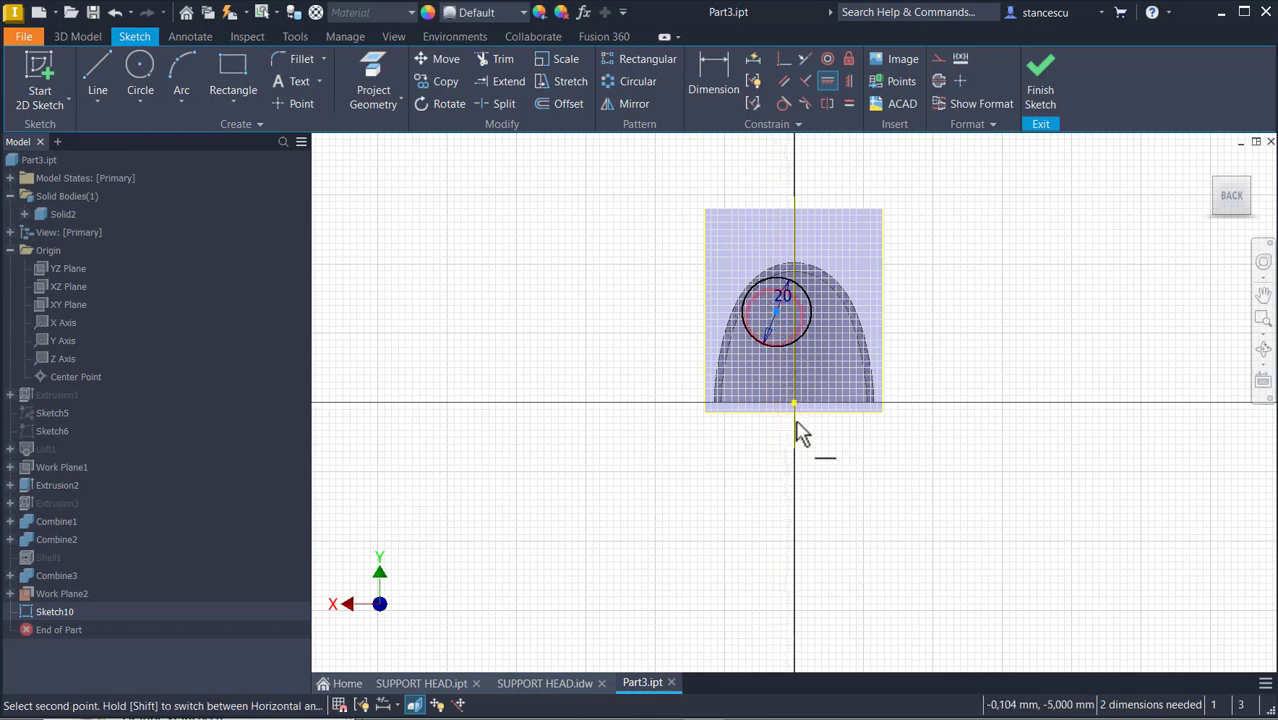
pyautogui.click(795, 405)
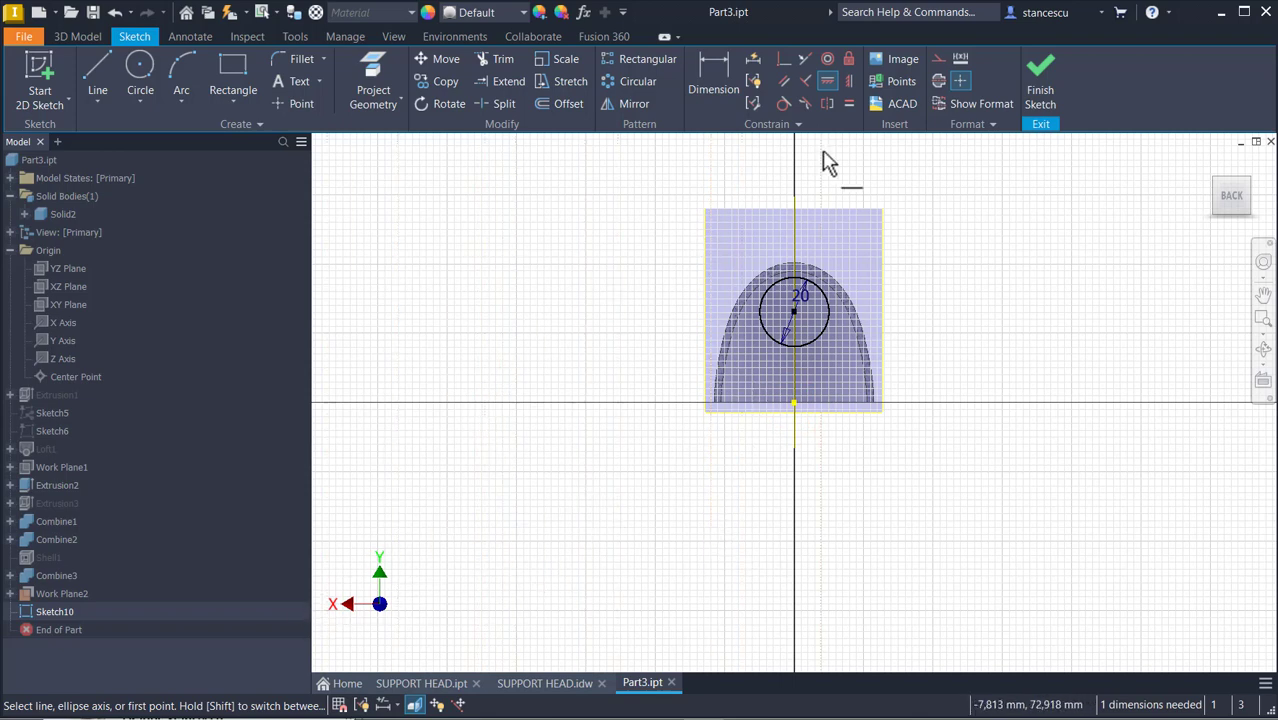
pyautogui.click(830, 82)
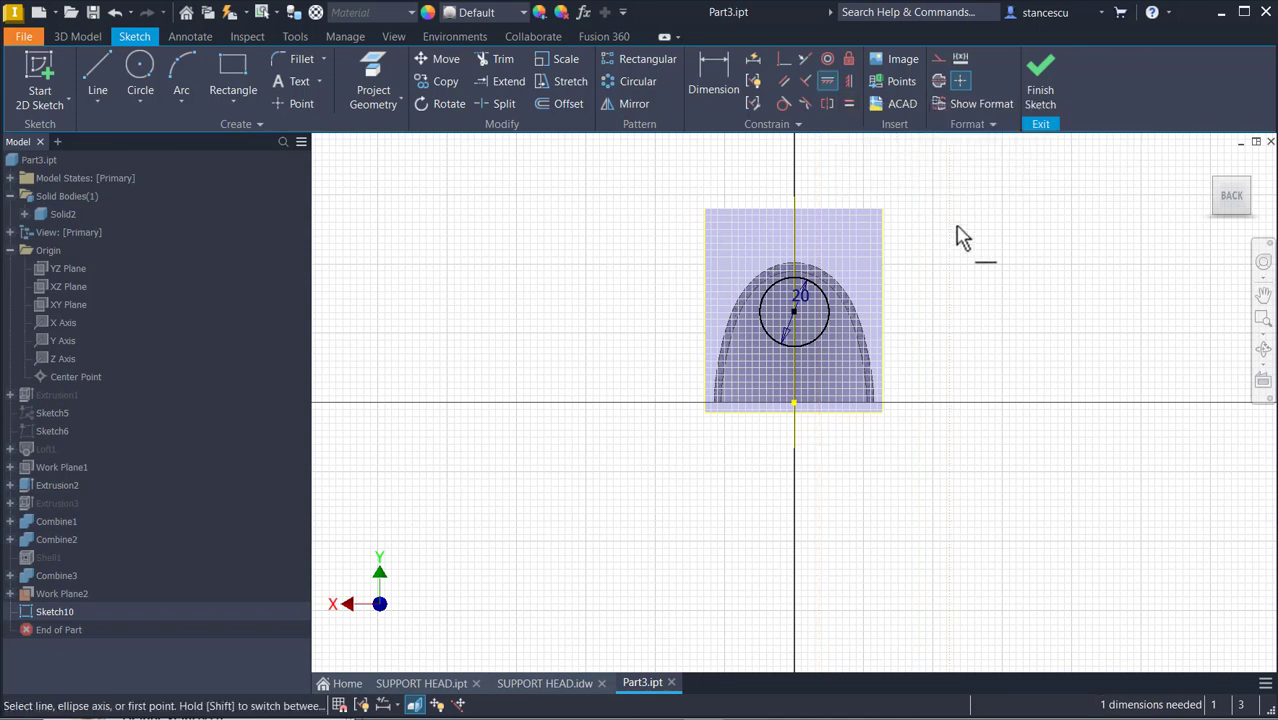
pyautogui.click(1040, 88)
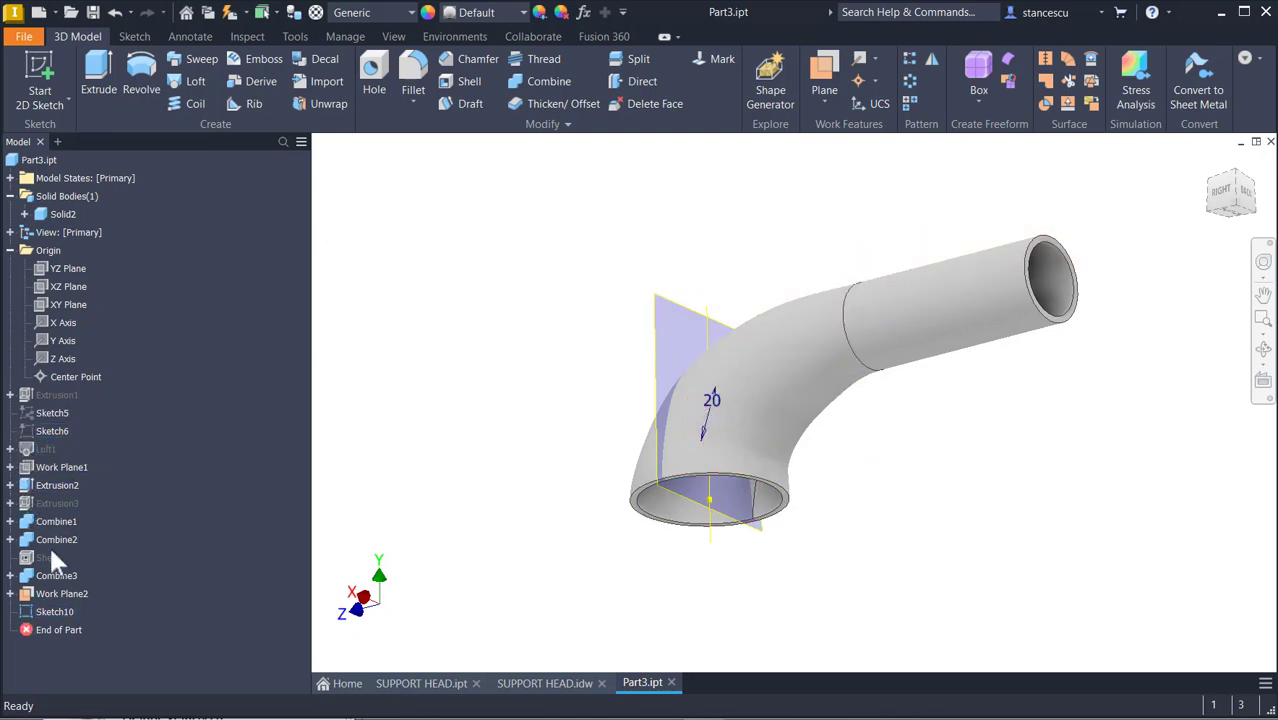
# Step: Reopen the circle sketch, dimension the circle's centre 17 mm above the origin, and finish the sketch
pyautogui.doubleClick(26, 618)
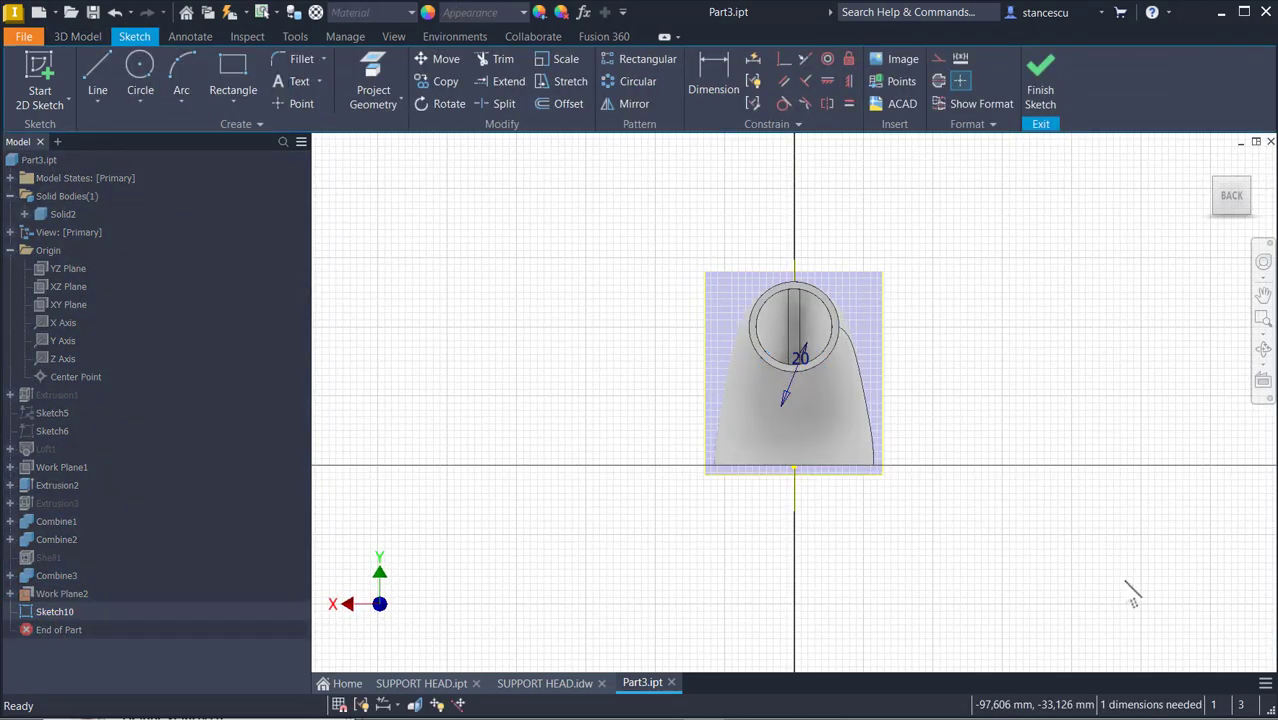
pyautogui.press('F7')
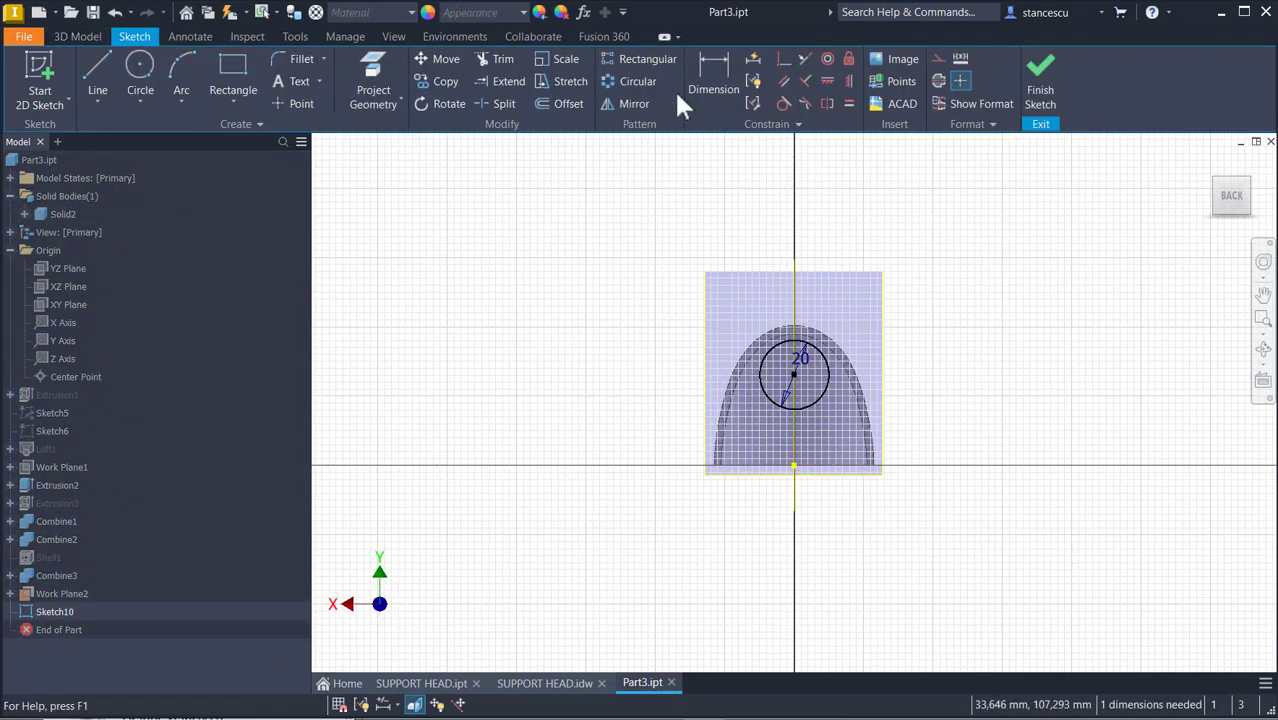
pyautogui.click(711, 68)
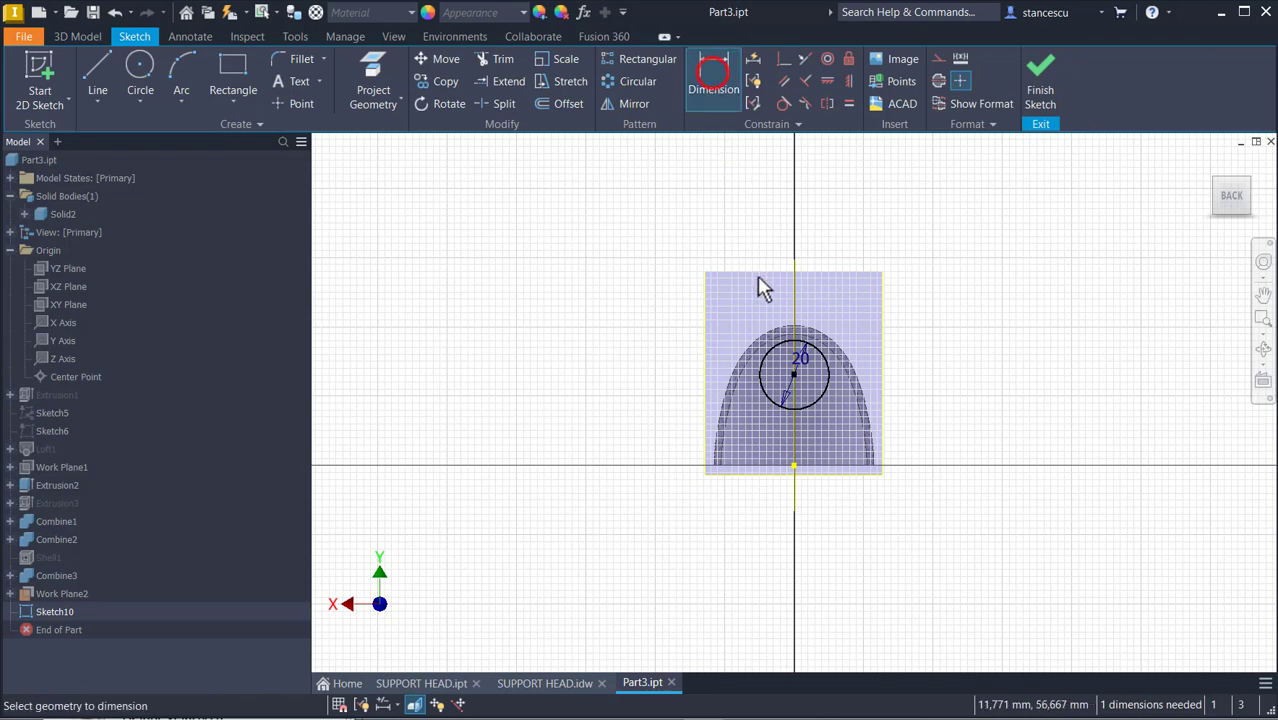
pyautogui.click(763, 372)
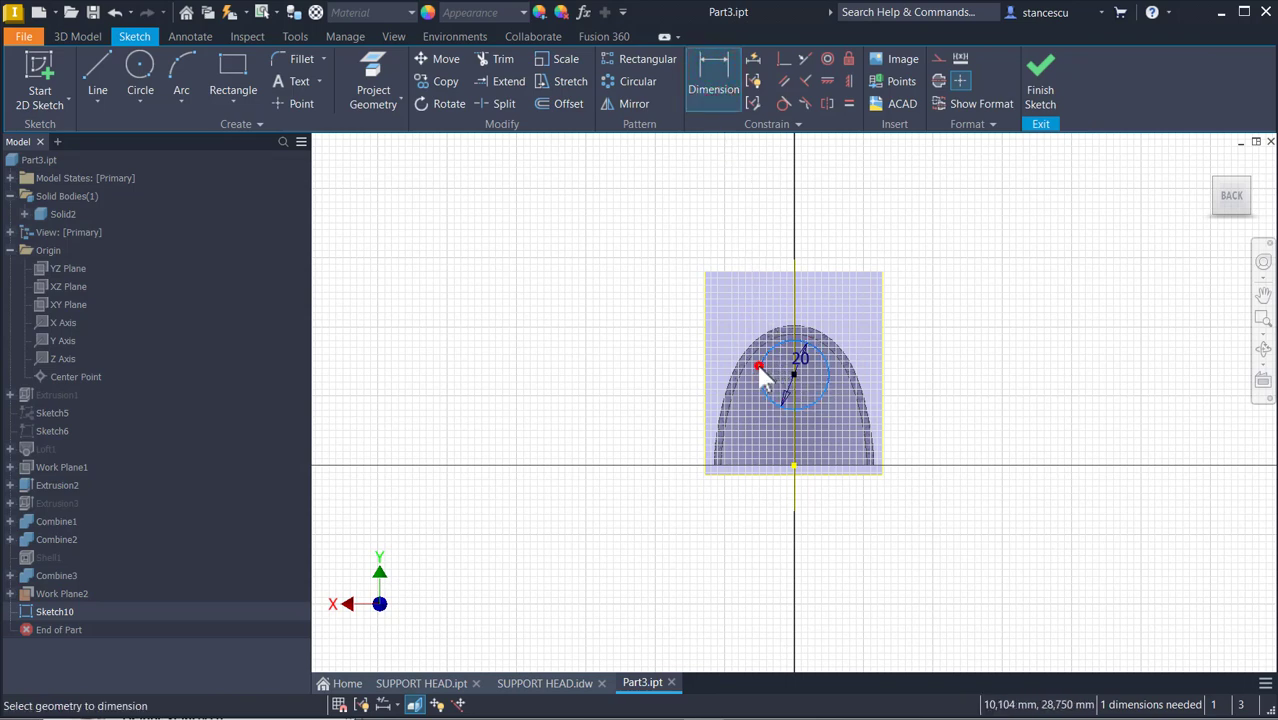
pyautogui.click(794, 465)
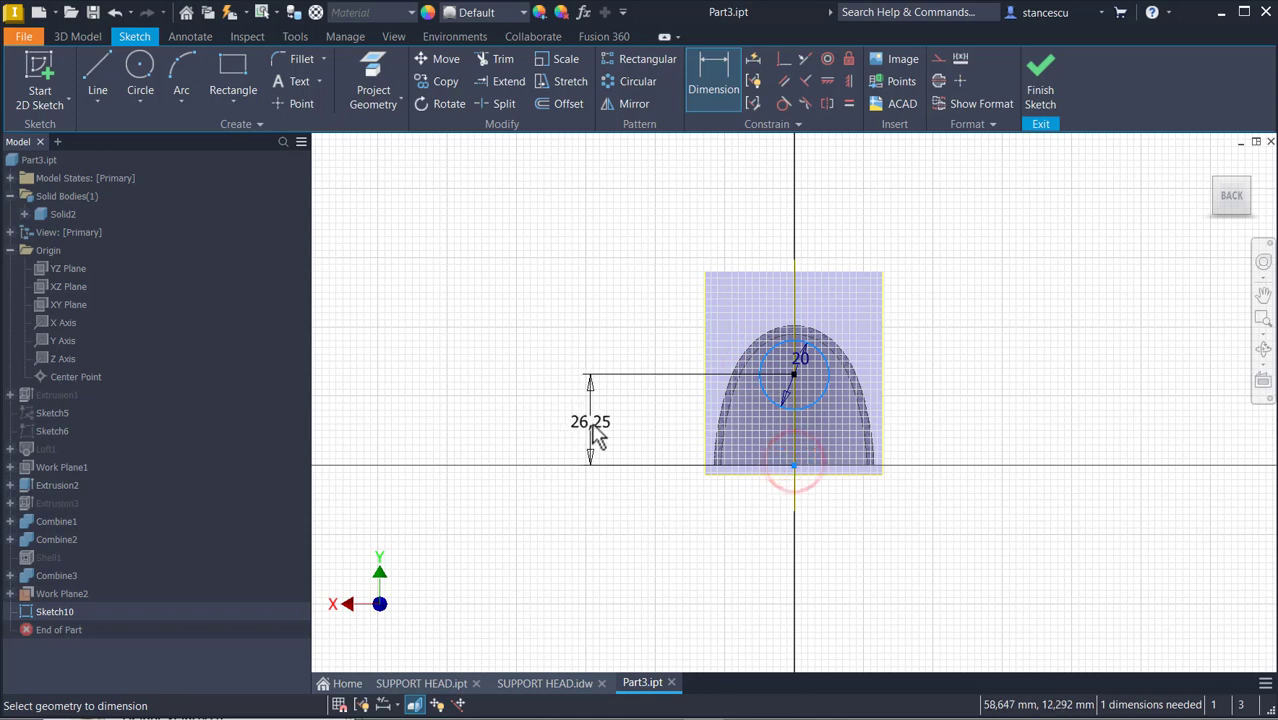
pyautogui.click(596, 432)
pyautogui.write('1')
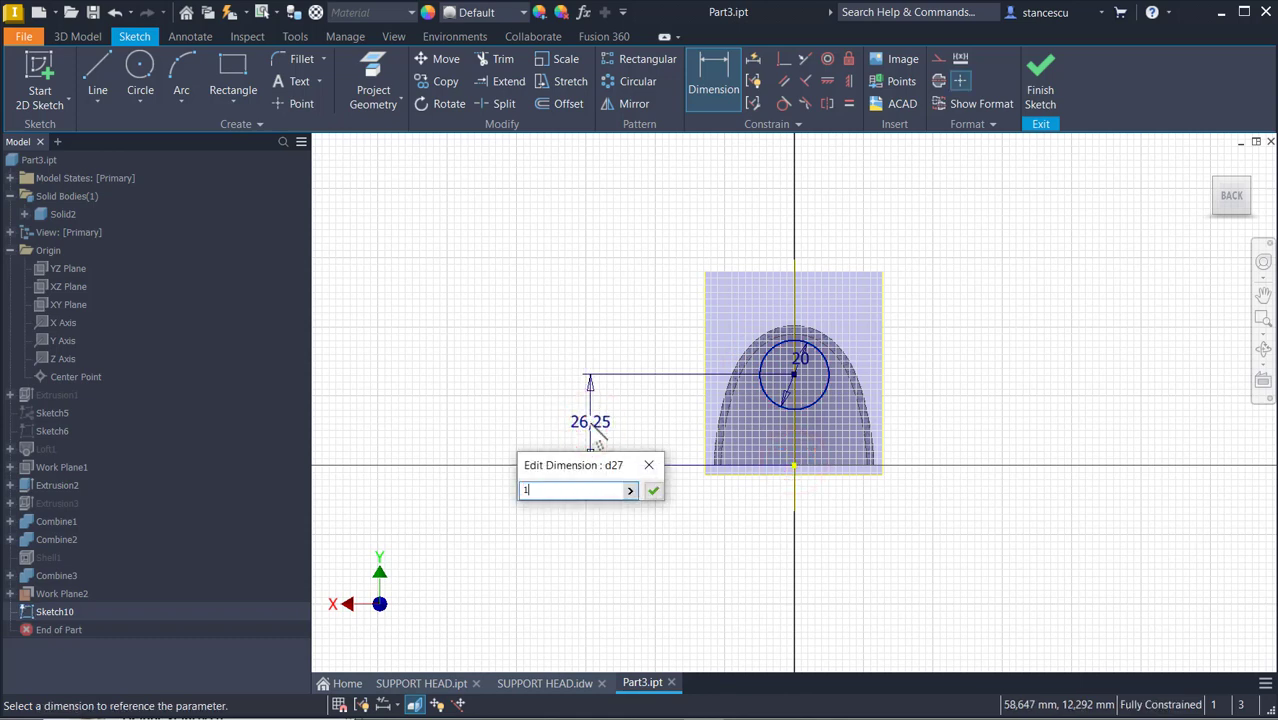
pyautogui.write('7')
pyautogui.press('Return')
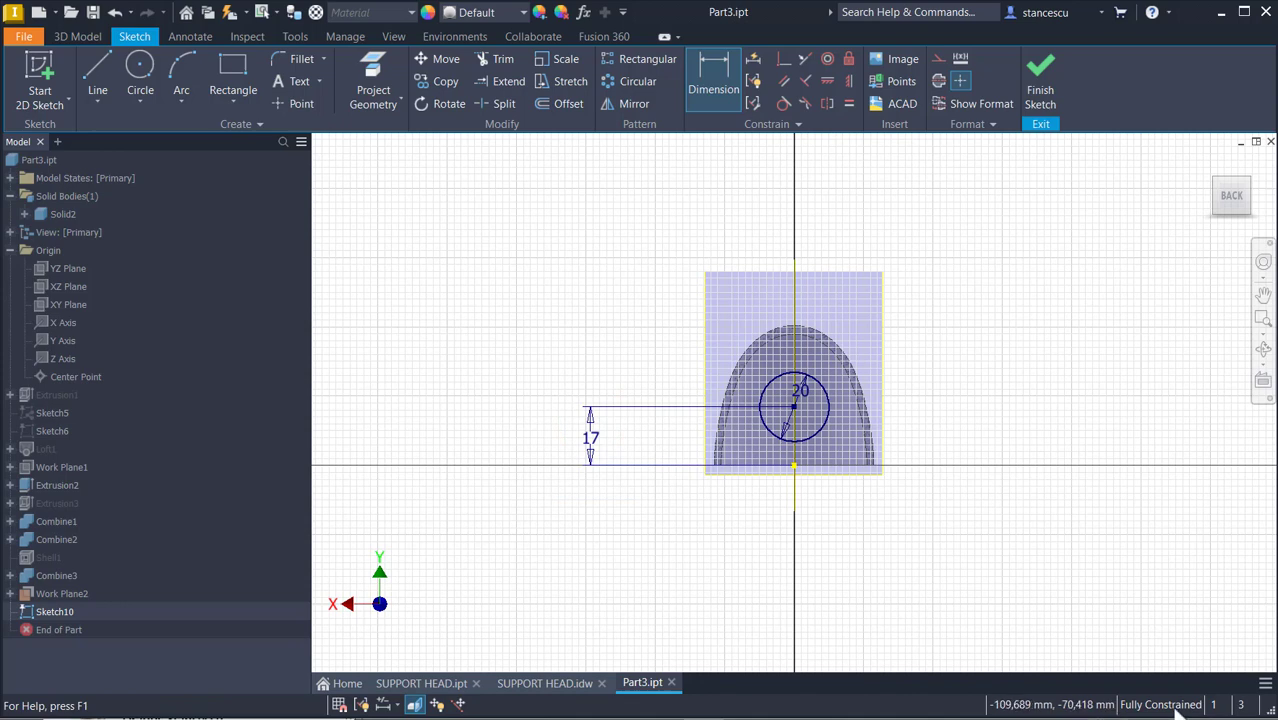
pyautogui.click(1038, 68)
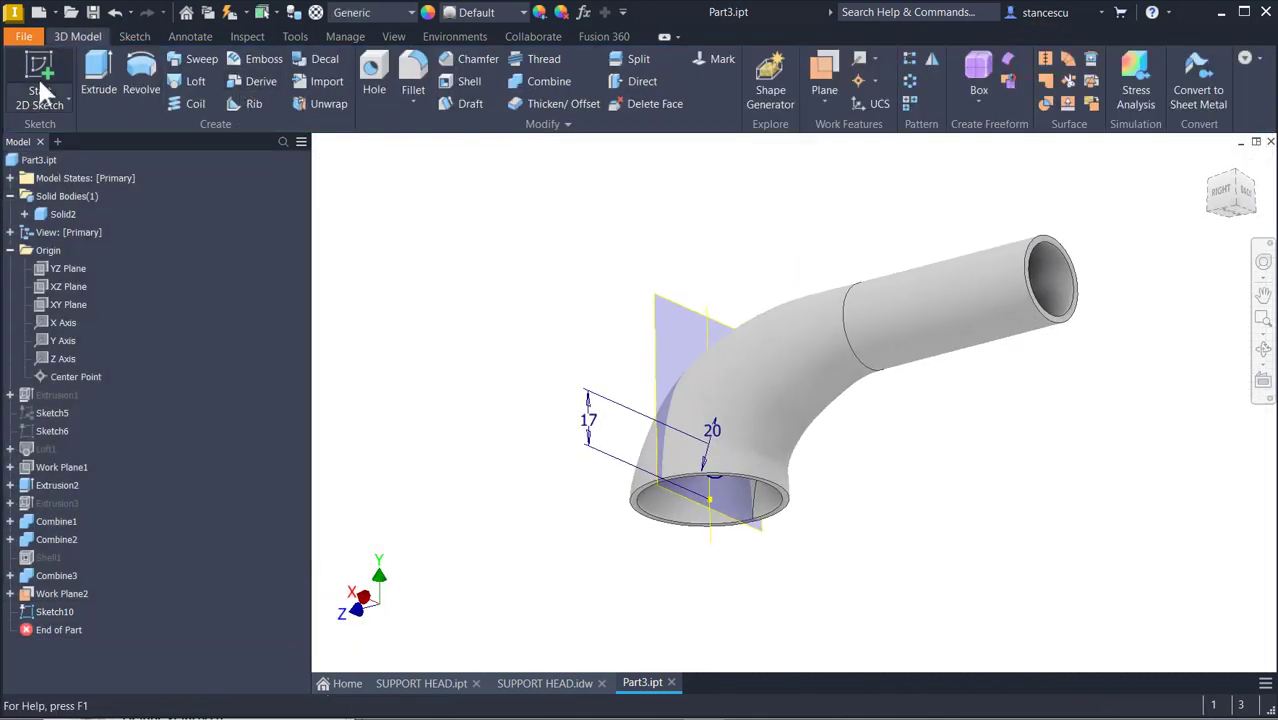
# Step: Extrude the 20 mm circle as a through-all cut in the bend wall on the side facing the long tube
pyautogui.click(101, 72)
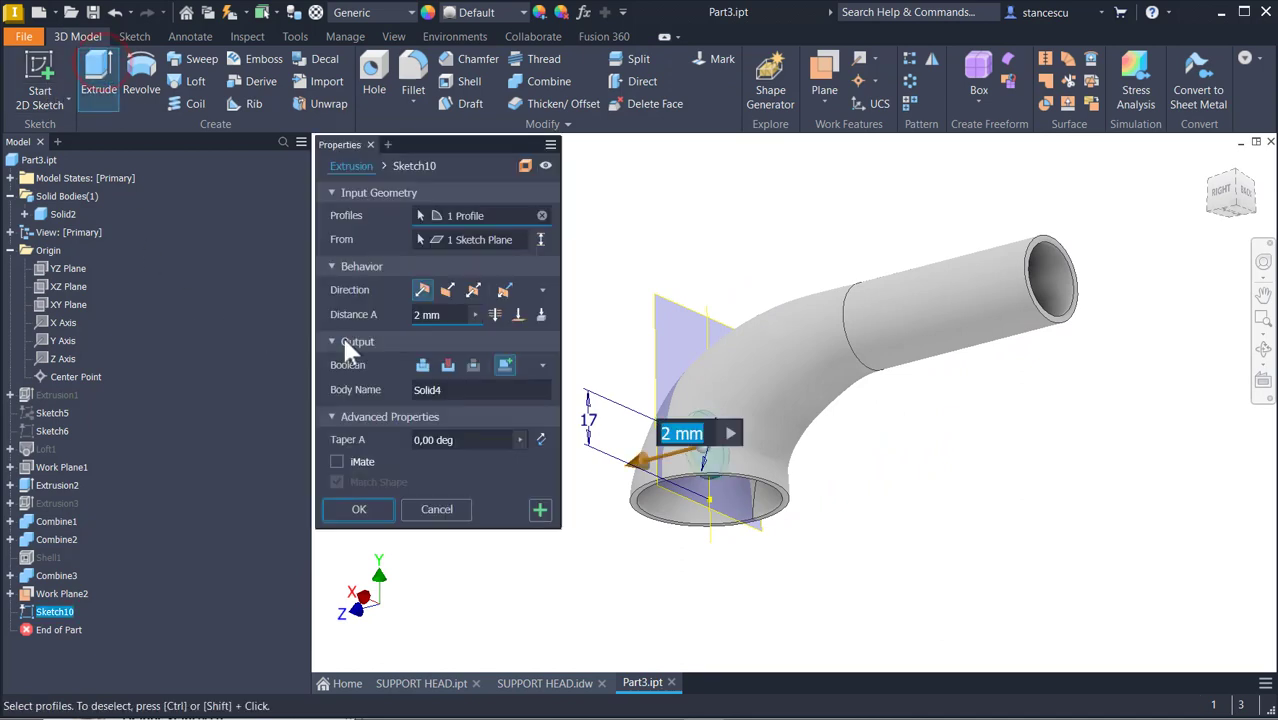
pyautogui.click(446, 364)
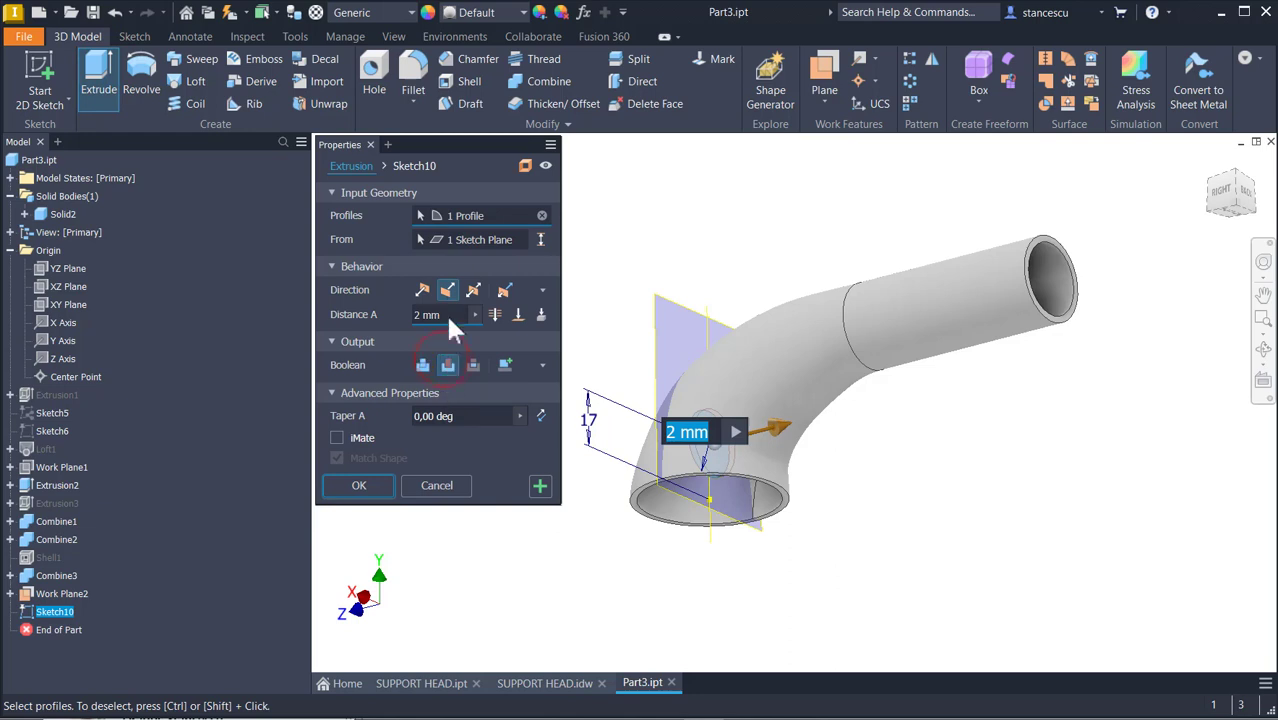
pyautogui.click(494, 314)
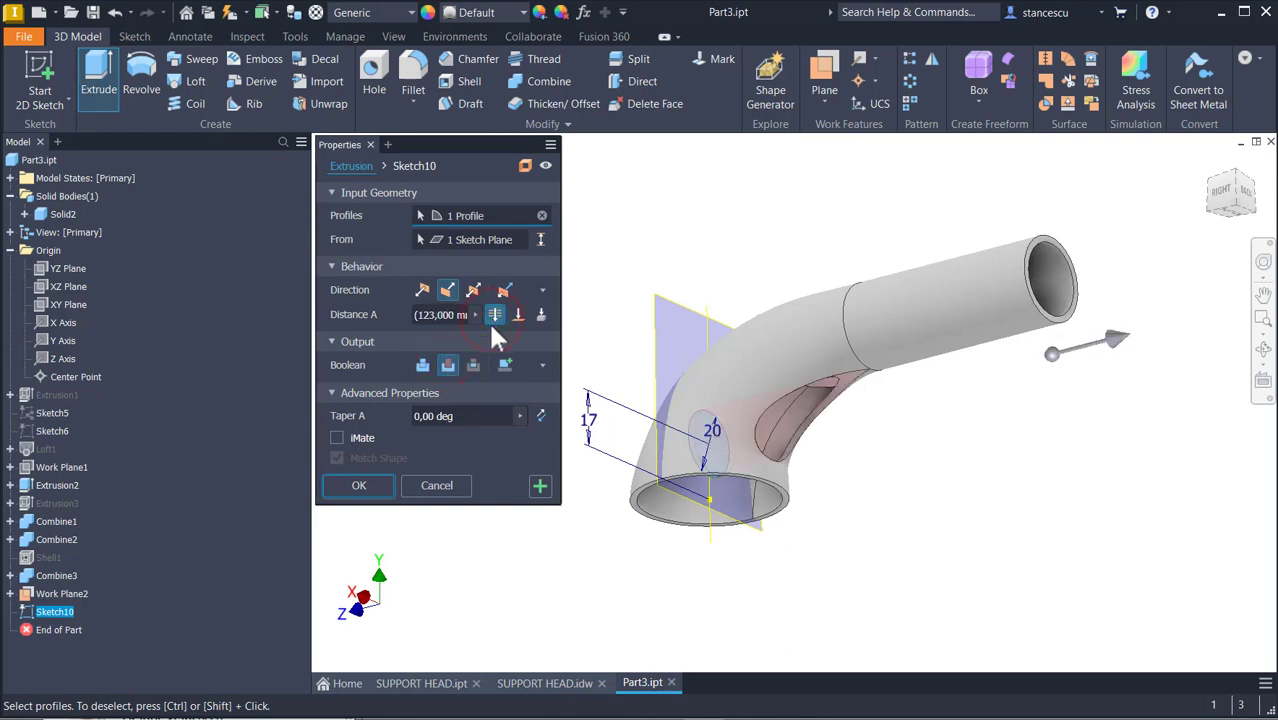
pyautogui.click(366, 485)
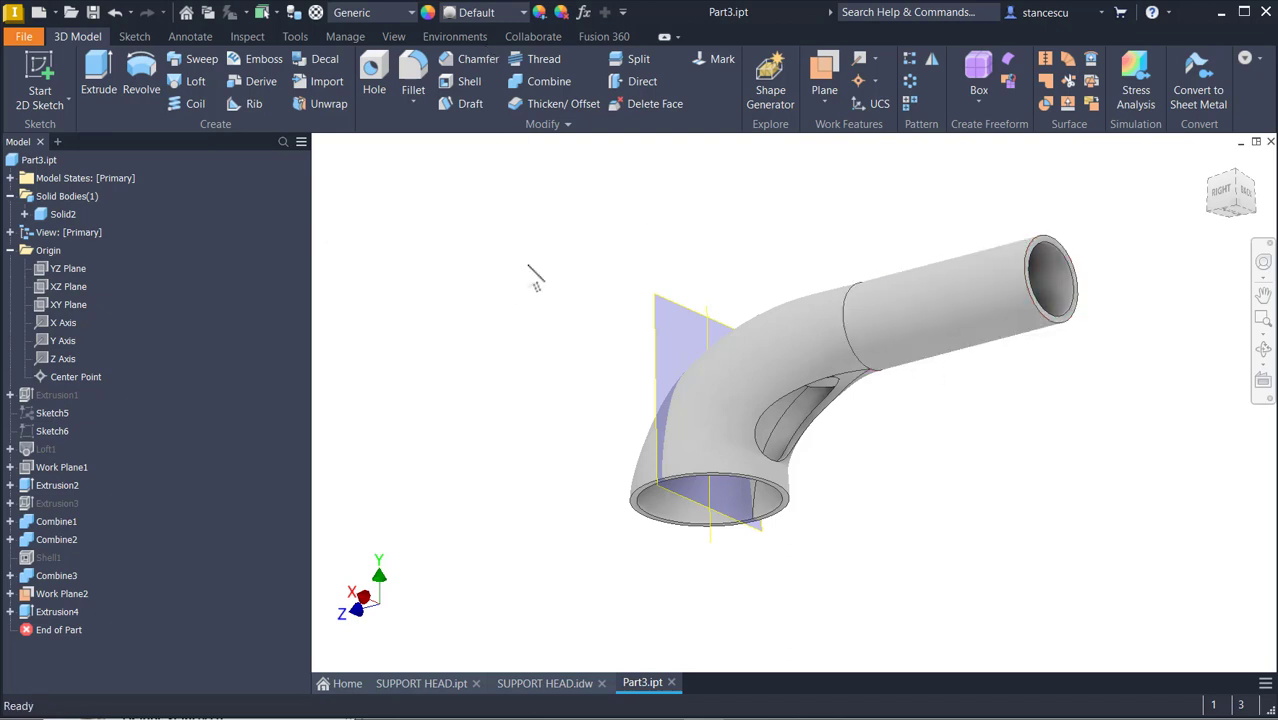
# Step: Hide the work plane and the work axis at the pipe's lower end
pyautogui.click(686, 338)
pyautogui.rightClick(685, 334)
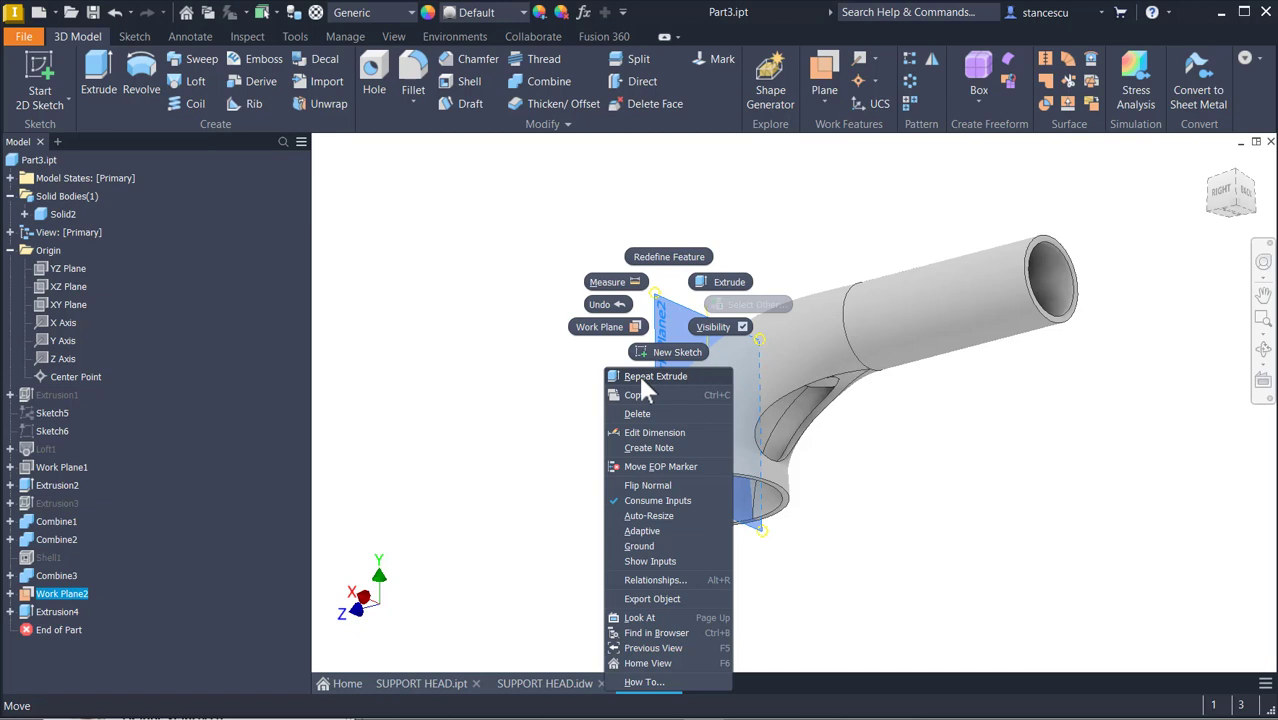
pyautogui.click(704, 327)
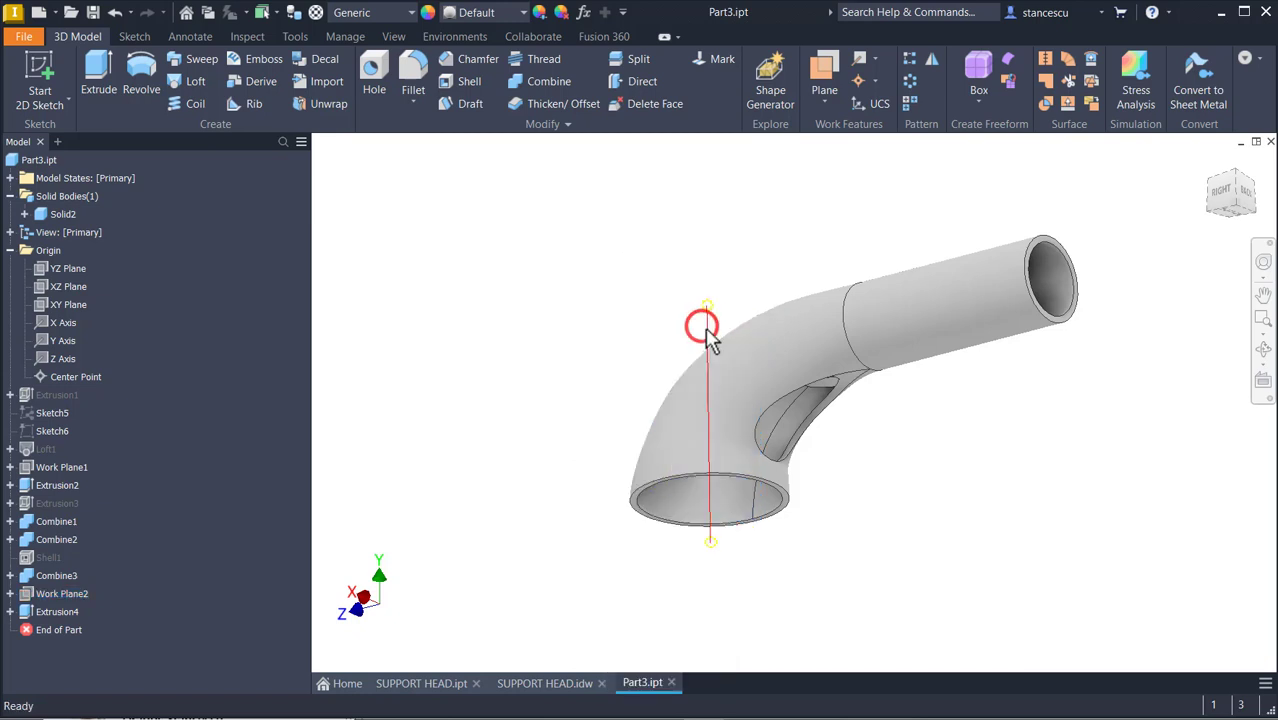
pyautogui.rightClick(705, 336)
pyautogui.click(739, 347)
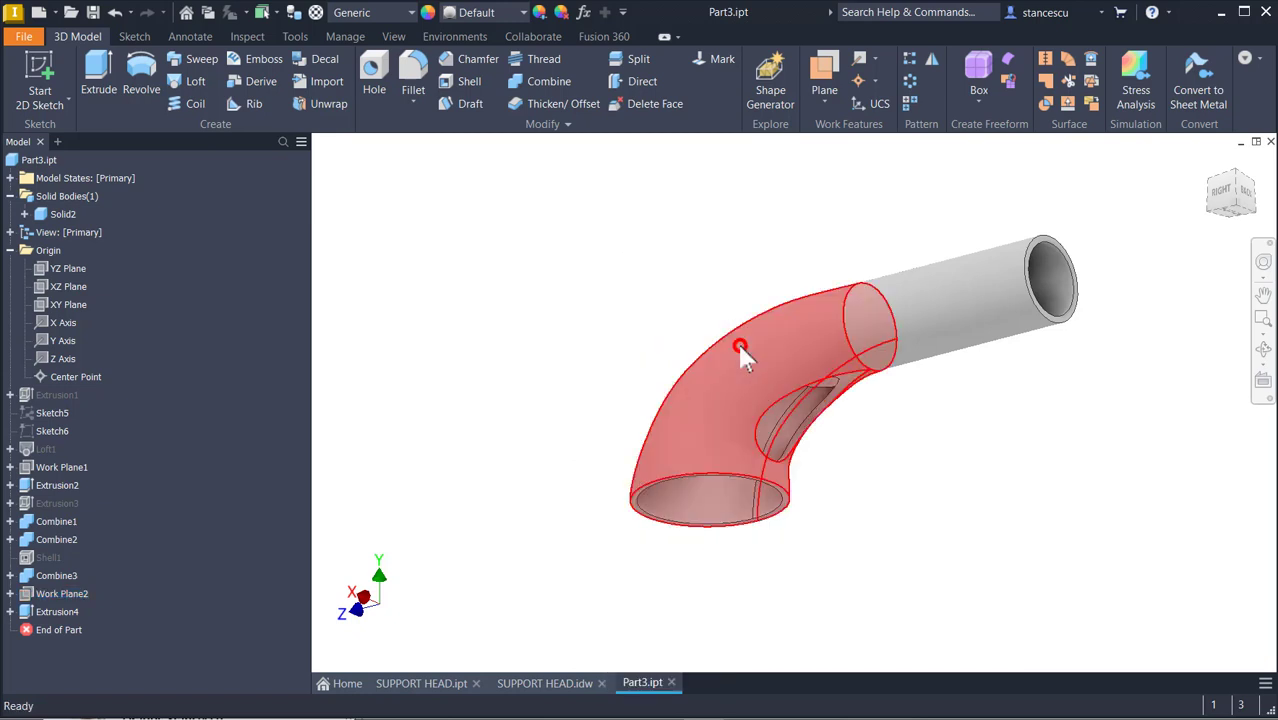
pyautogui.click(588, 234)
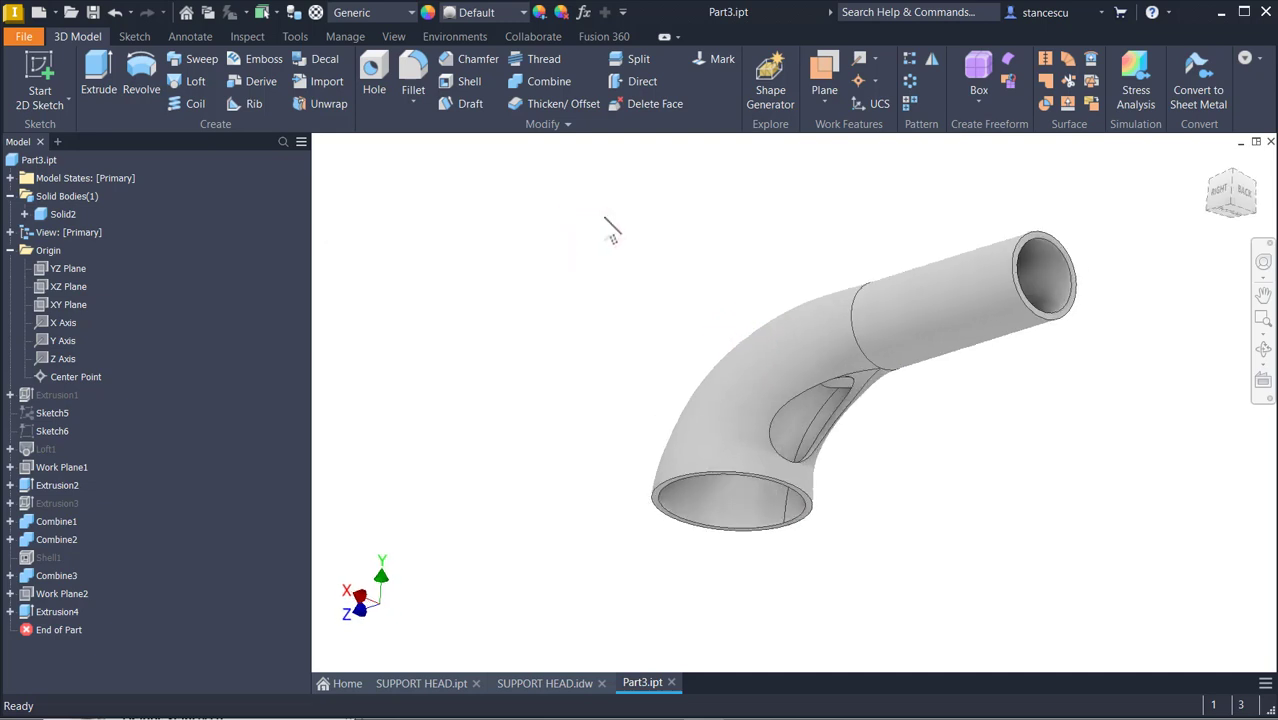
# Step: Examine the SUPPORT HEAD.idw drawing for the elliptical opening's 33 and 22 dimensions and its position along the part
pyautogui.keyDown('shift'); pyautogui.moveTo(604, 218); pyautogui.dragTo(575, 372, button='middle'); pyautogui.keyUp('shift')
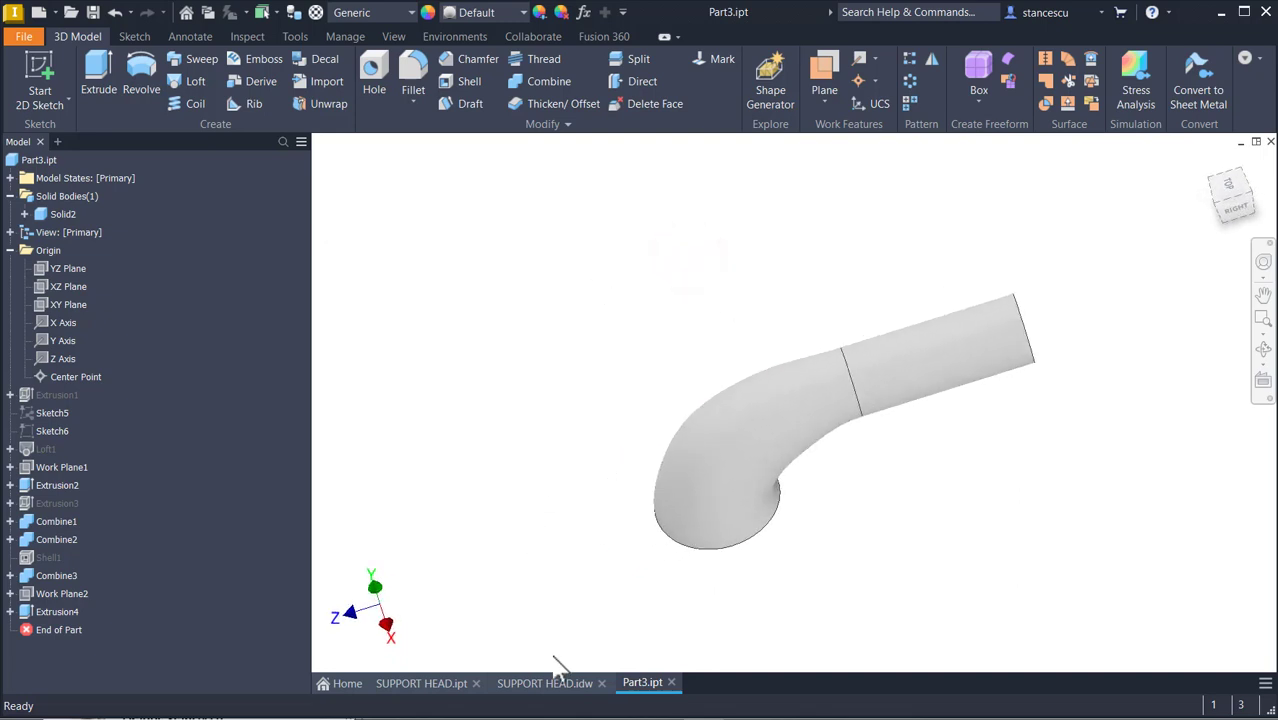
pyautogui.click(554, 686)
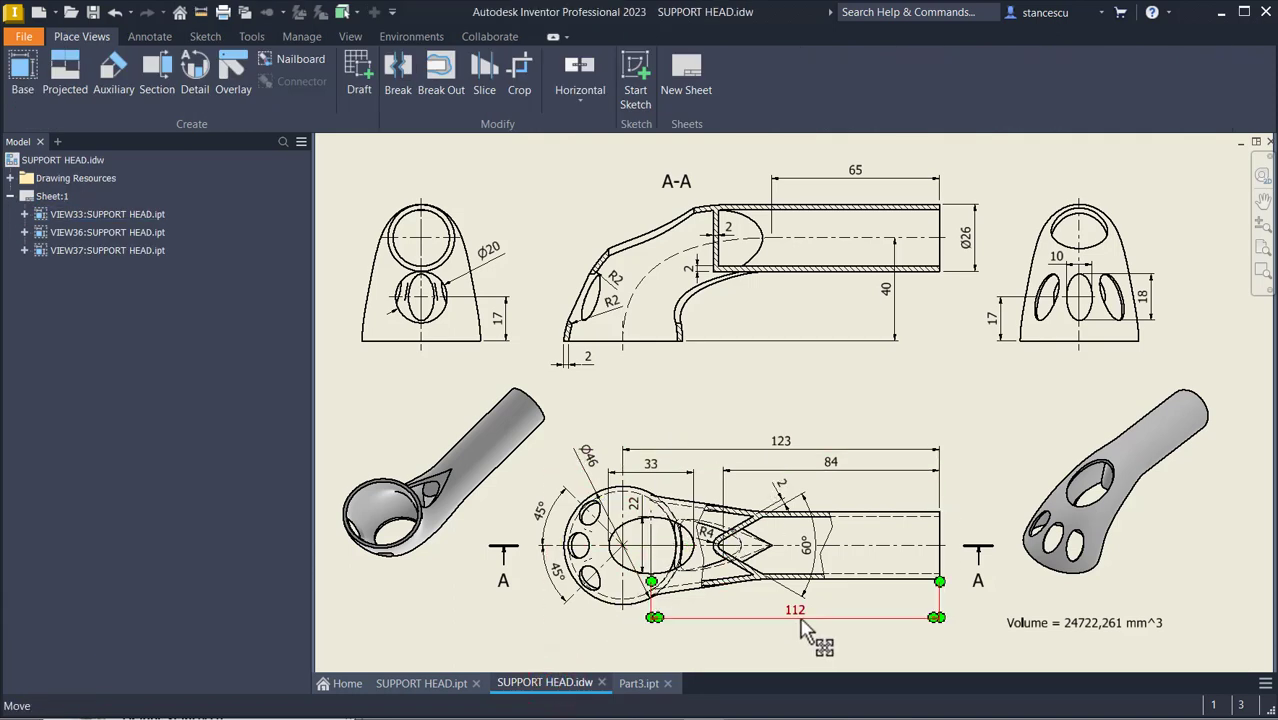
pyautogui.scroll(5, 640, 607)
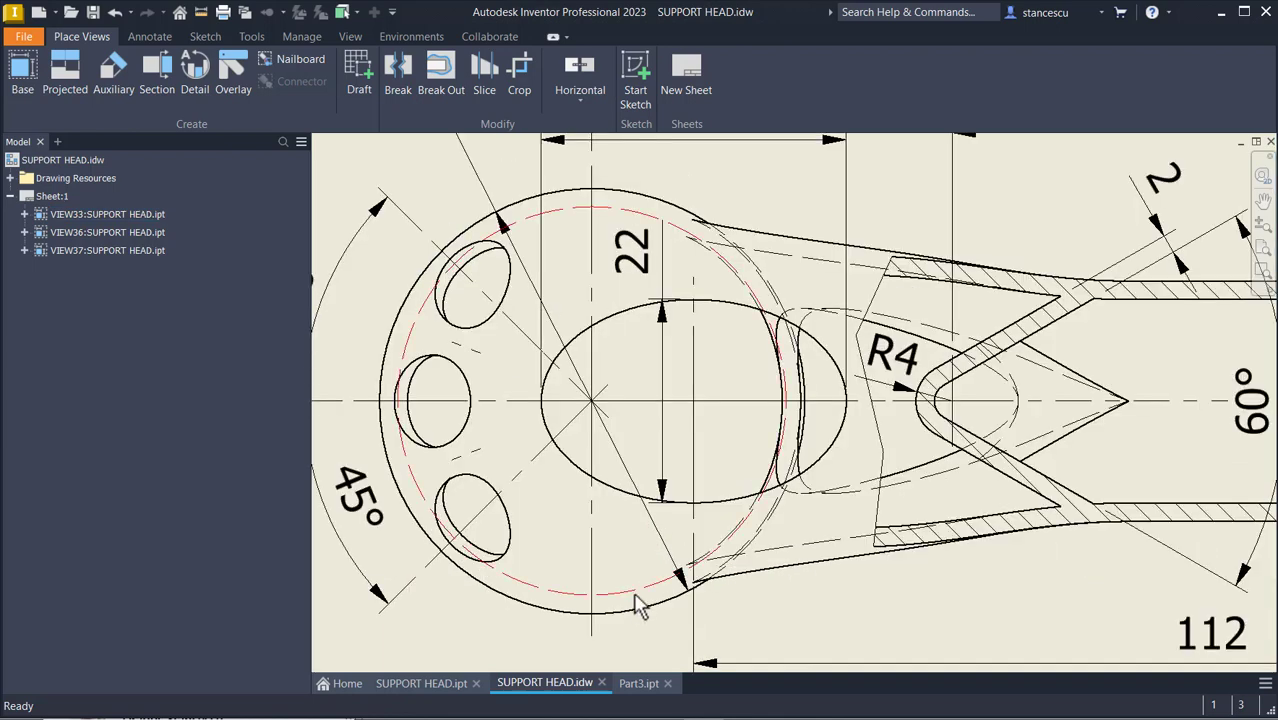
pyautogui.moveTo(640, 607)
pyautogui.mouseDown(button='middle')
pyautogui.moveTo(585, 585)
pyautogui.moveTo(571, 628)
pyautogui.mouseUp(button='middle')
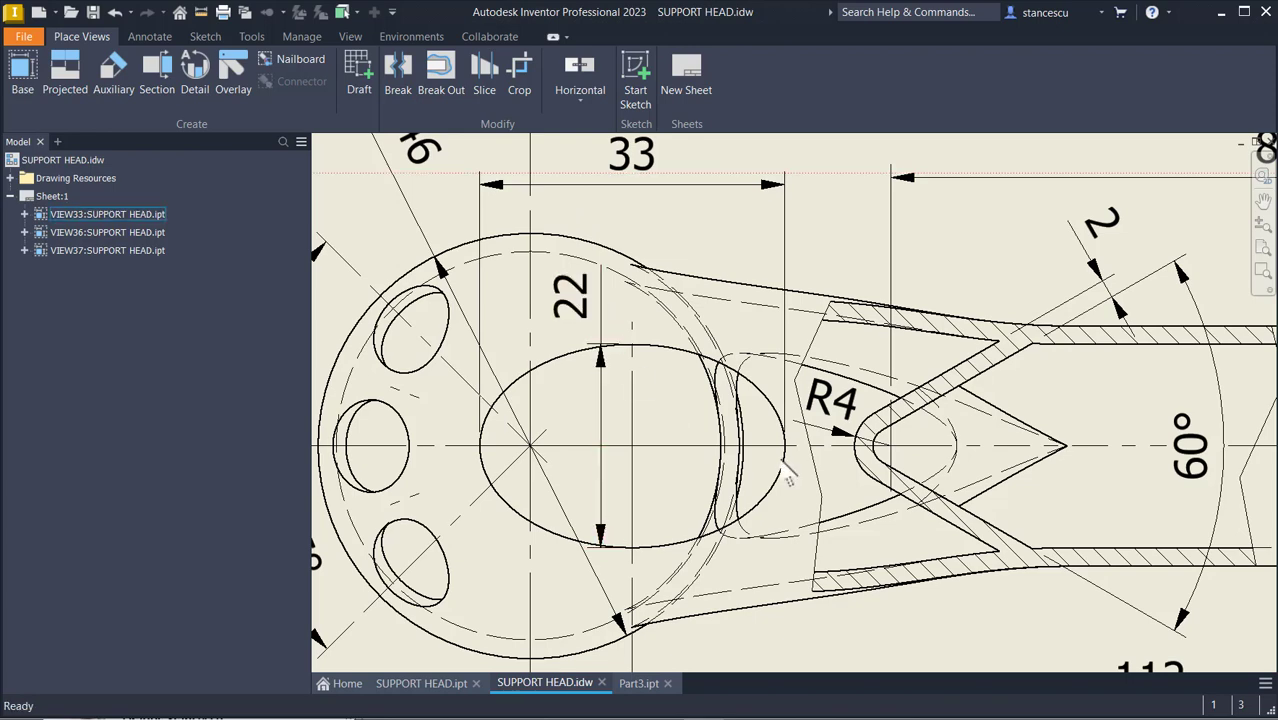
pyautogui.scroll(4, 959, 445)
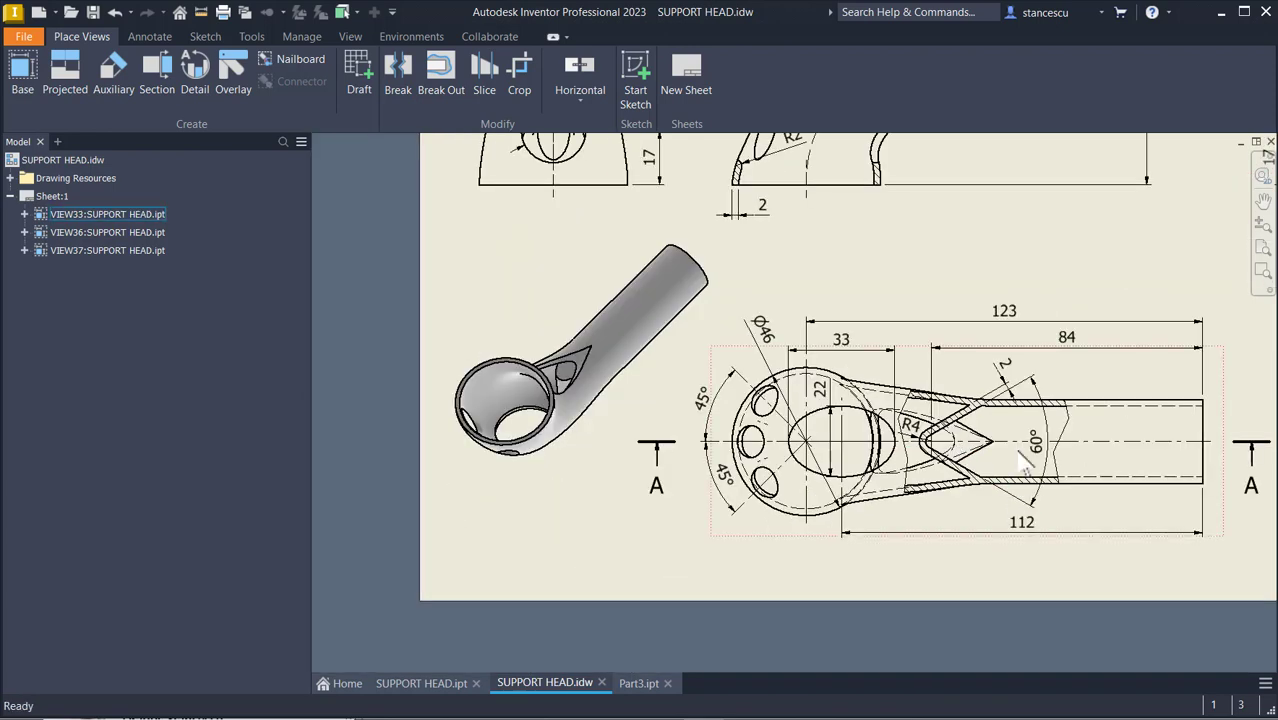
pyautogui.moveTo(1022, 462); pyautogui.dragTo(808, 481, button='middle')
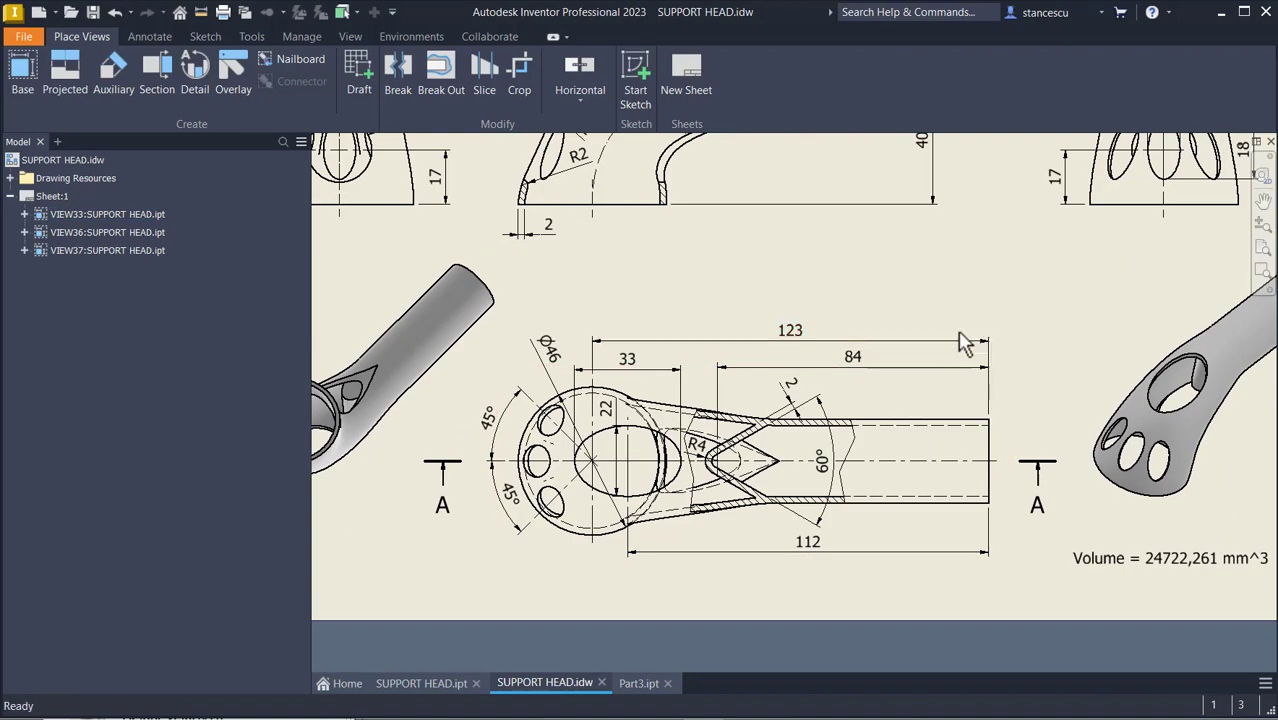
pyautogui.press('Home')
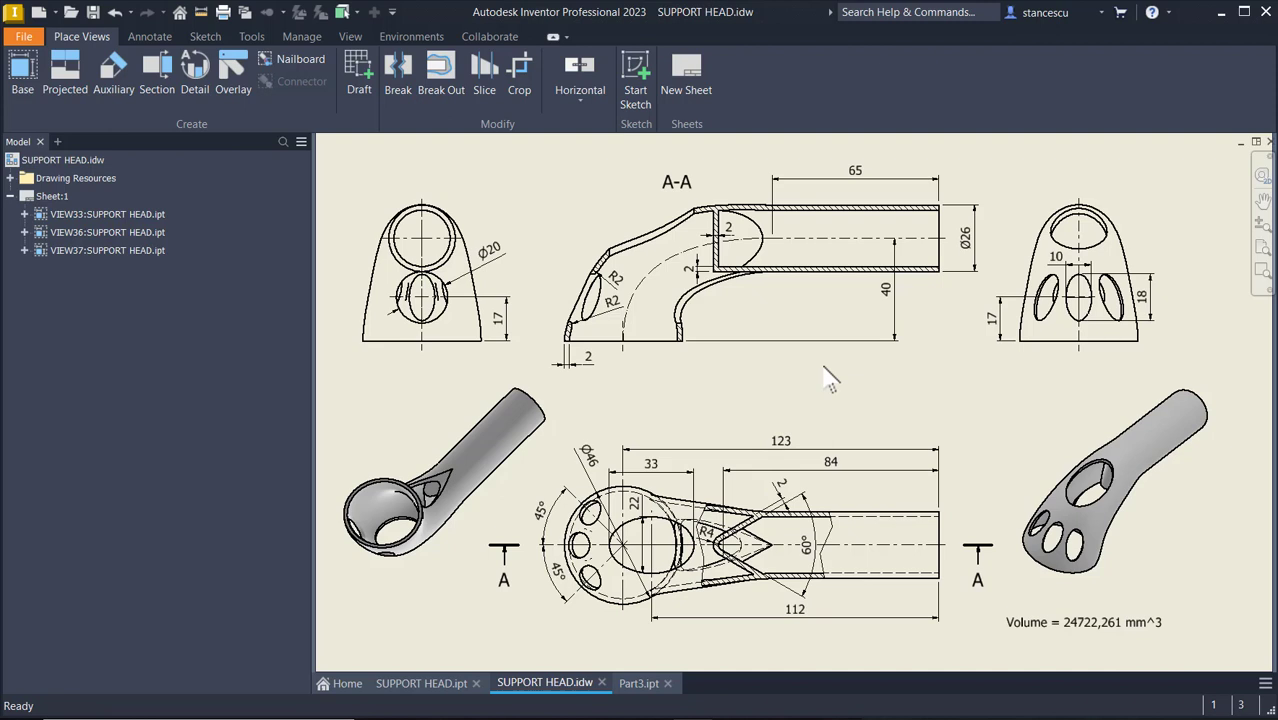
pyautogui.click(943, 373)
pyautogui.click(634, 556)
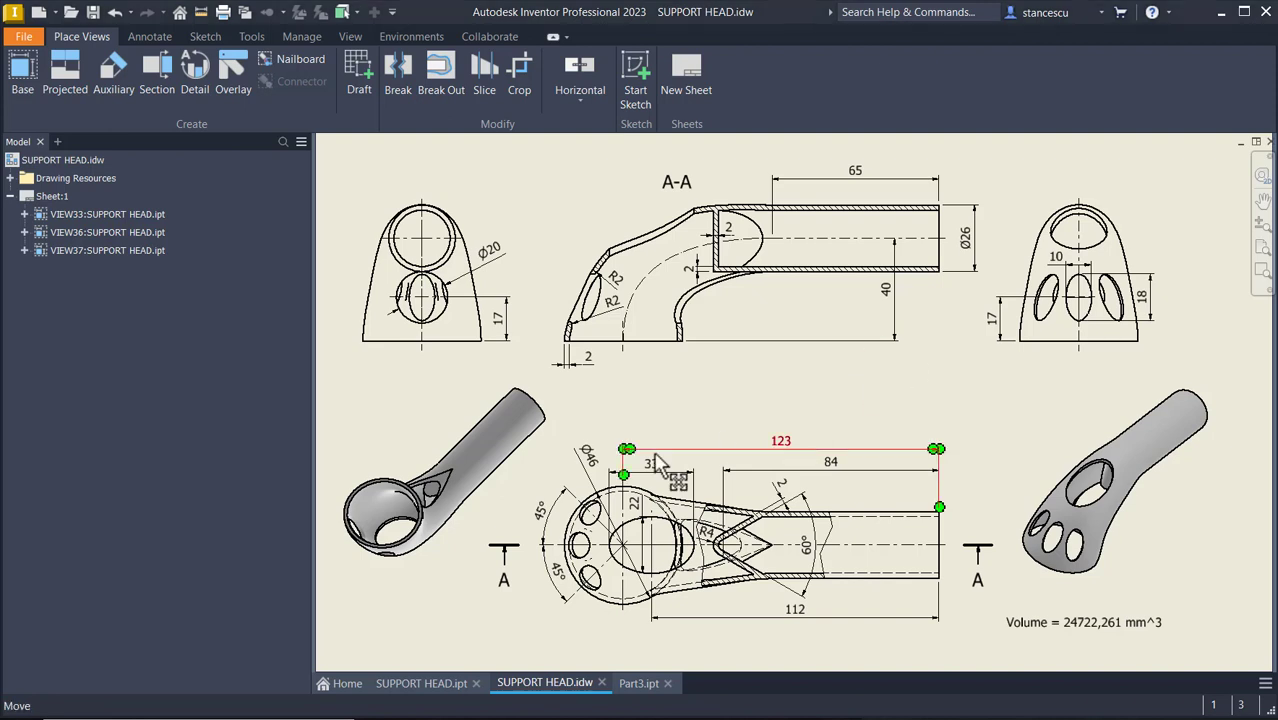
# Step: In Part3.ipt, start a sketch on the small flat face inside the pipe's bend and slice the graphics at the sketch plane
pyautogui.click(631, 682)
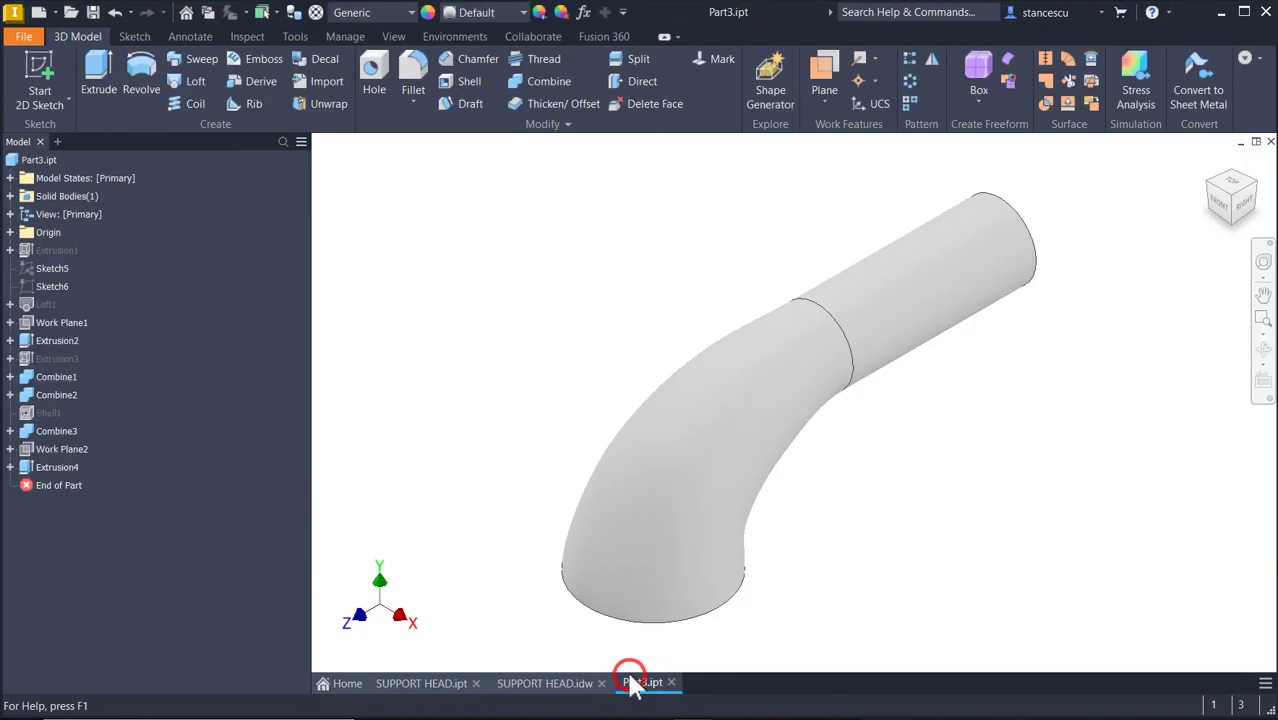
pyautogui.keyDown('shift'); pyautogui.moveTo(680, 535); pyautogui.dragTo(790, 395, button='middle'); pyautogui.keyUp('shift')
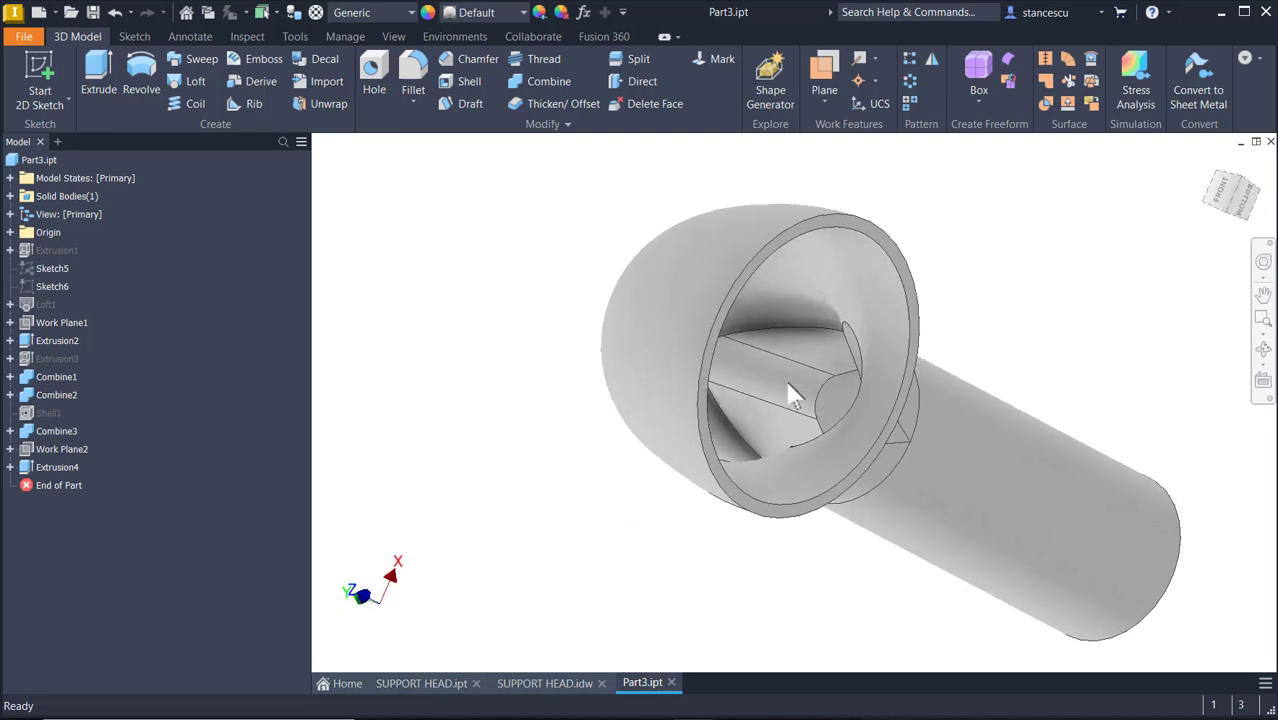
pyautogui.click(839, 400)
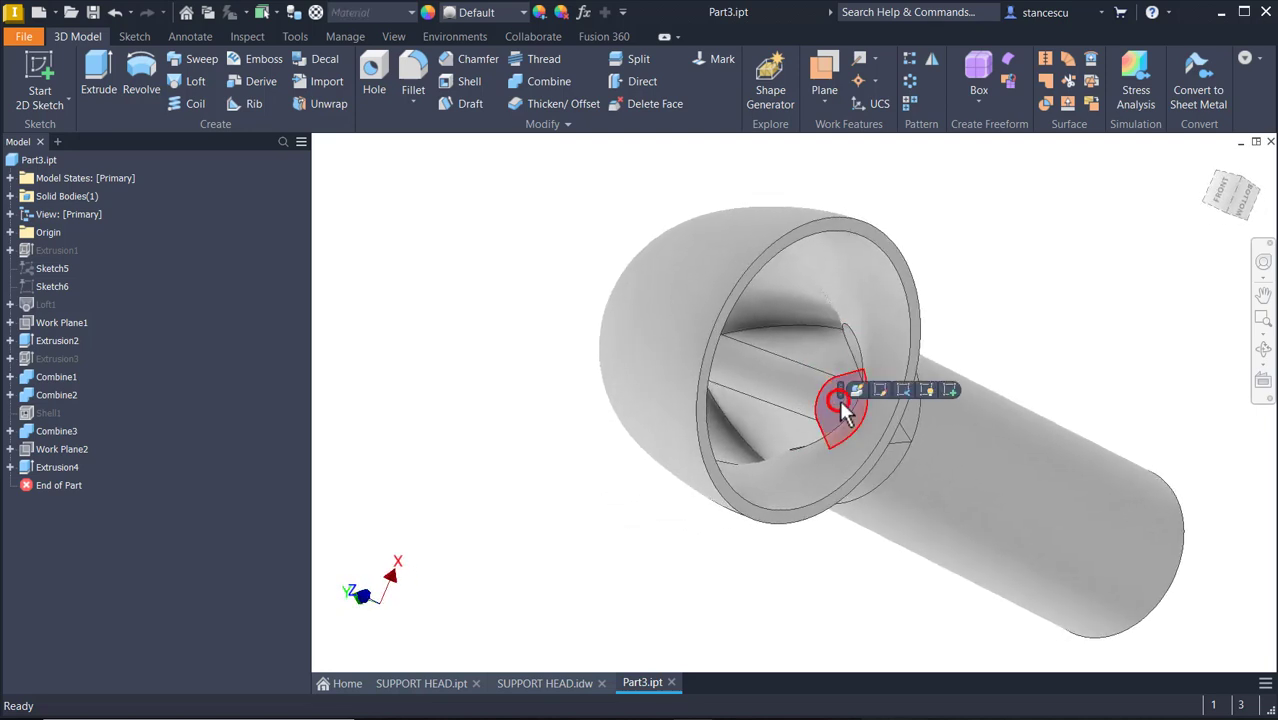
pyautogui.click(948, 391)
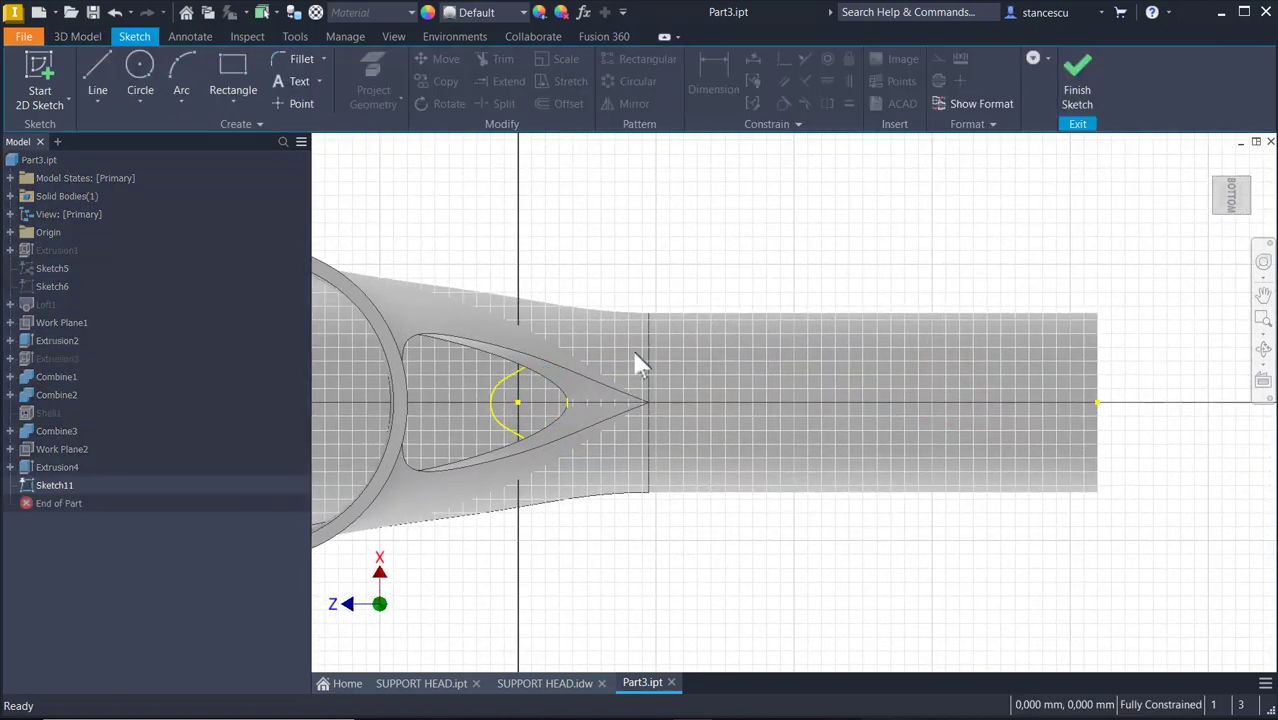
pyautogui.moveTo(808, 315)
pyautogui.mouseDown(button='middle')
pyautogui.moveTo(1049, 323)
pyautogui.moveTo(1033, 313)
pyautogui.mouseUp(button='middle')
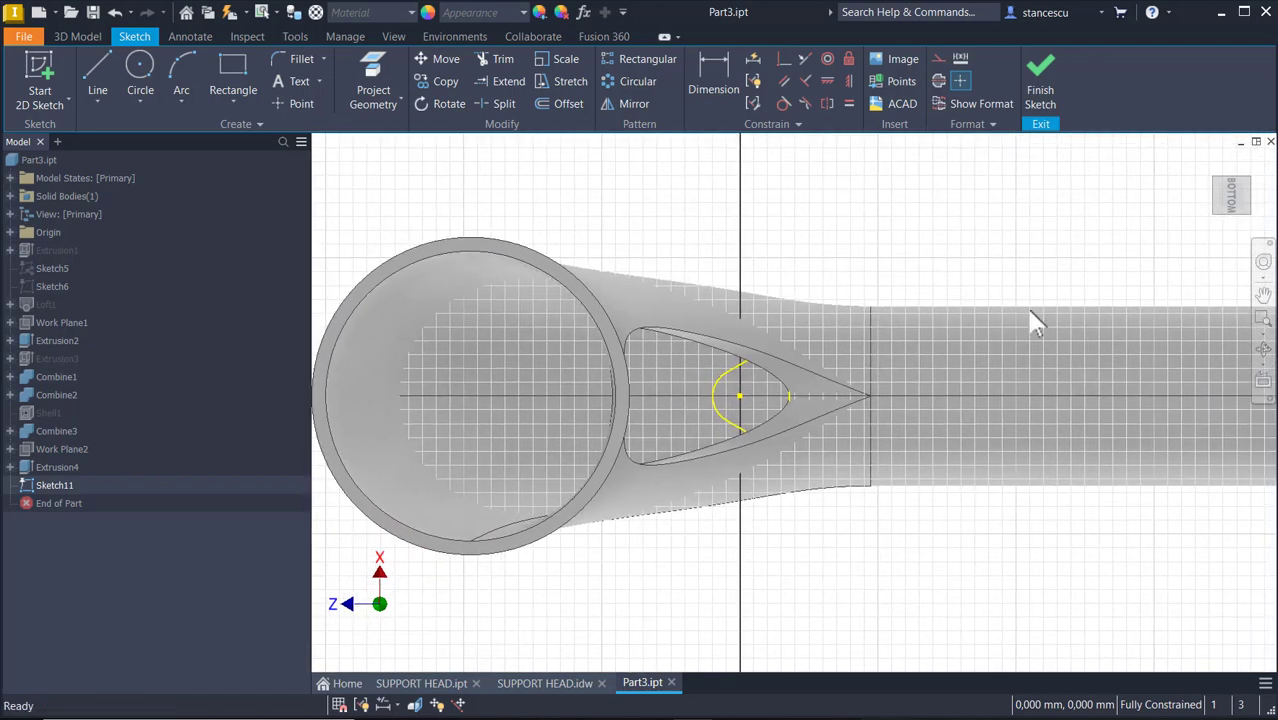
pyautogui.press('F7')
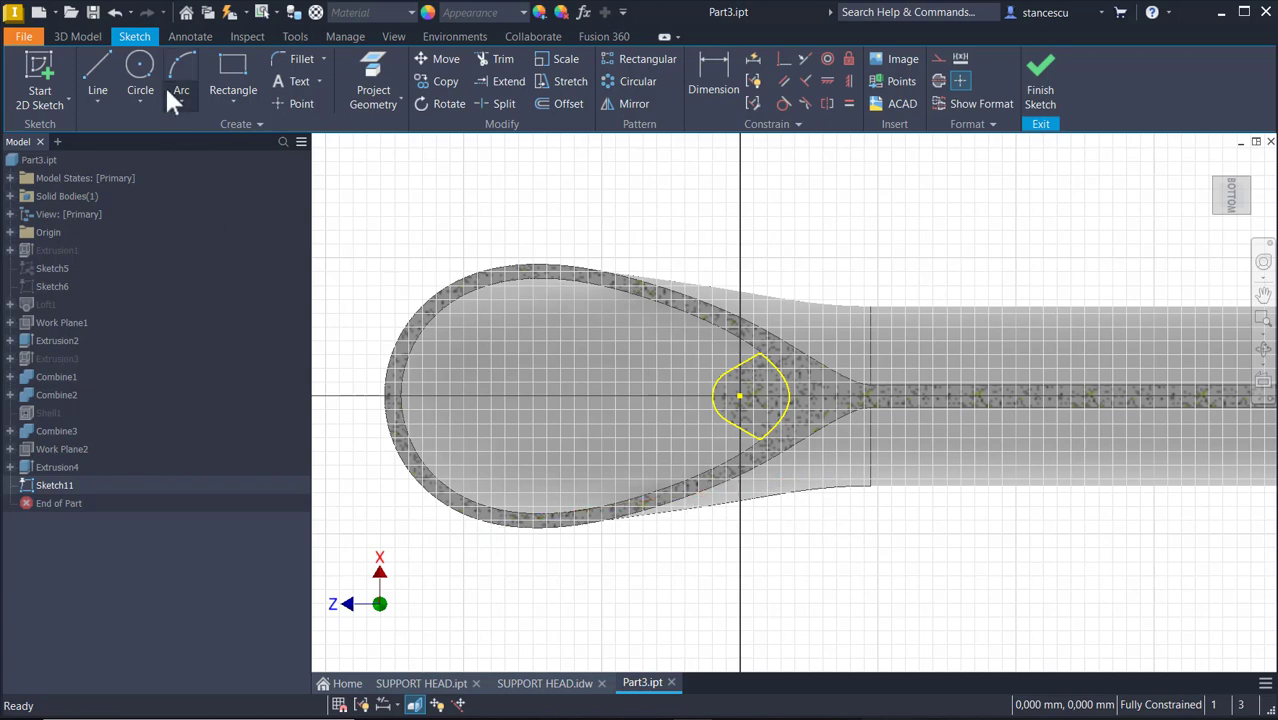
pyautogui.click(140, 68)
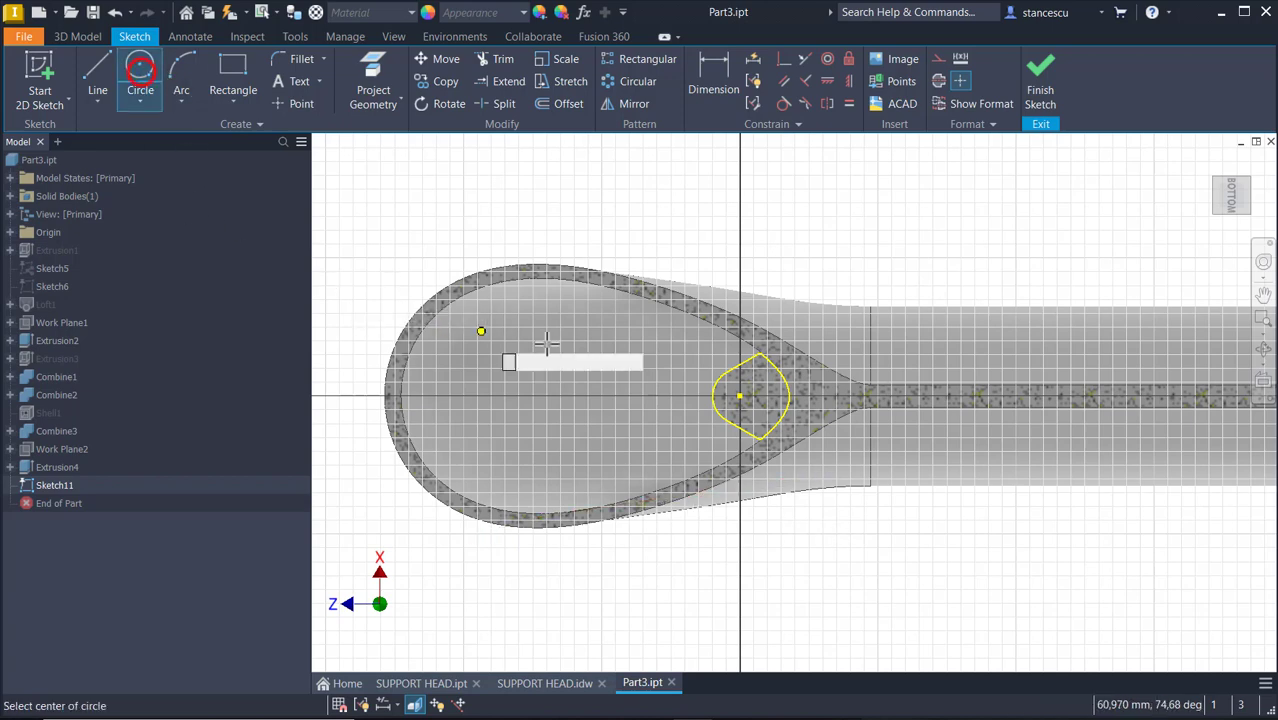
pyautogui.click(515, 391)
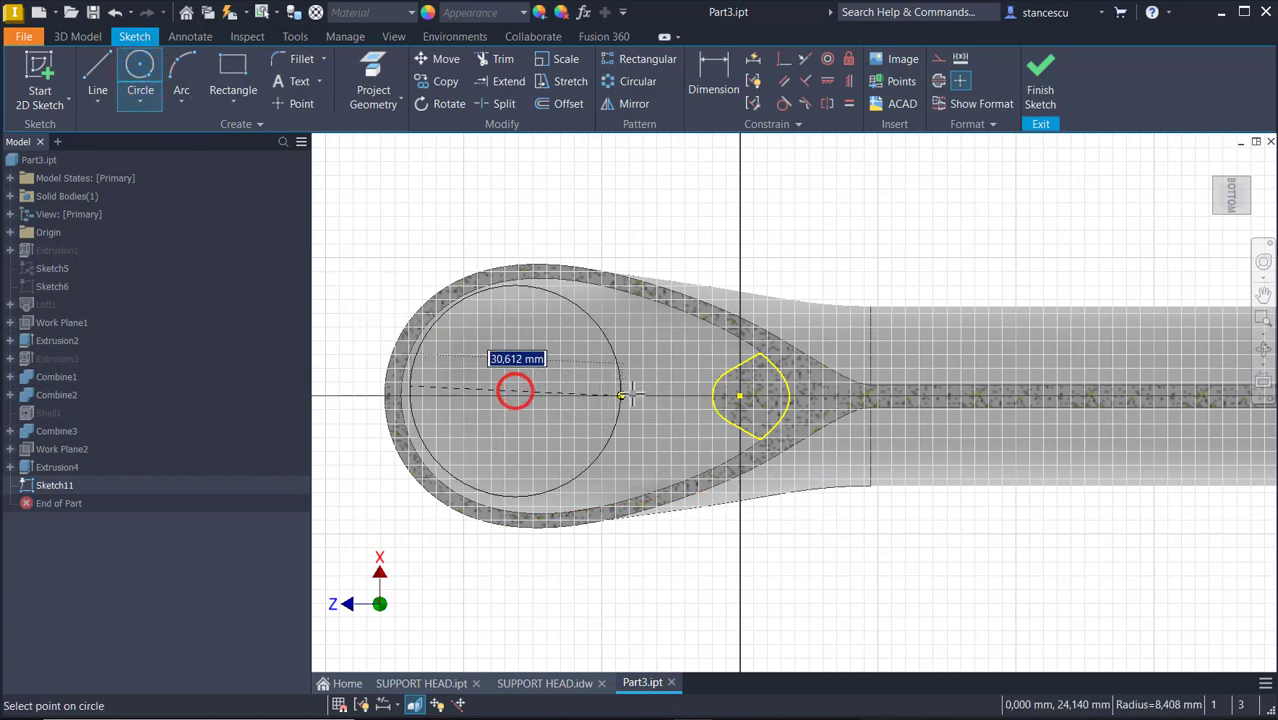
pyautogui.press('Escape')
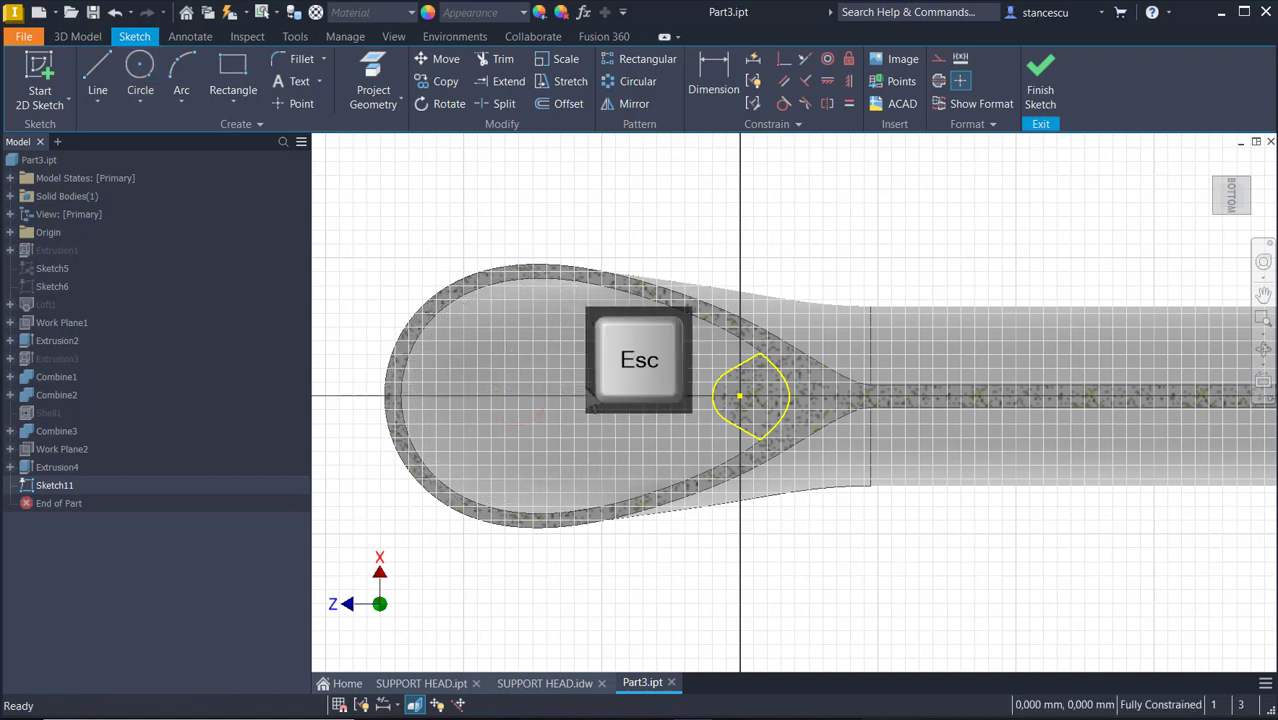
# Step: Sketch an ellipse inside the wide end of the bend, its long half-axis about 12 mm and parallel to the tube
pyautogui.click(138, 103)
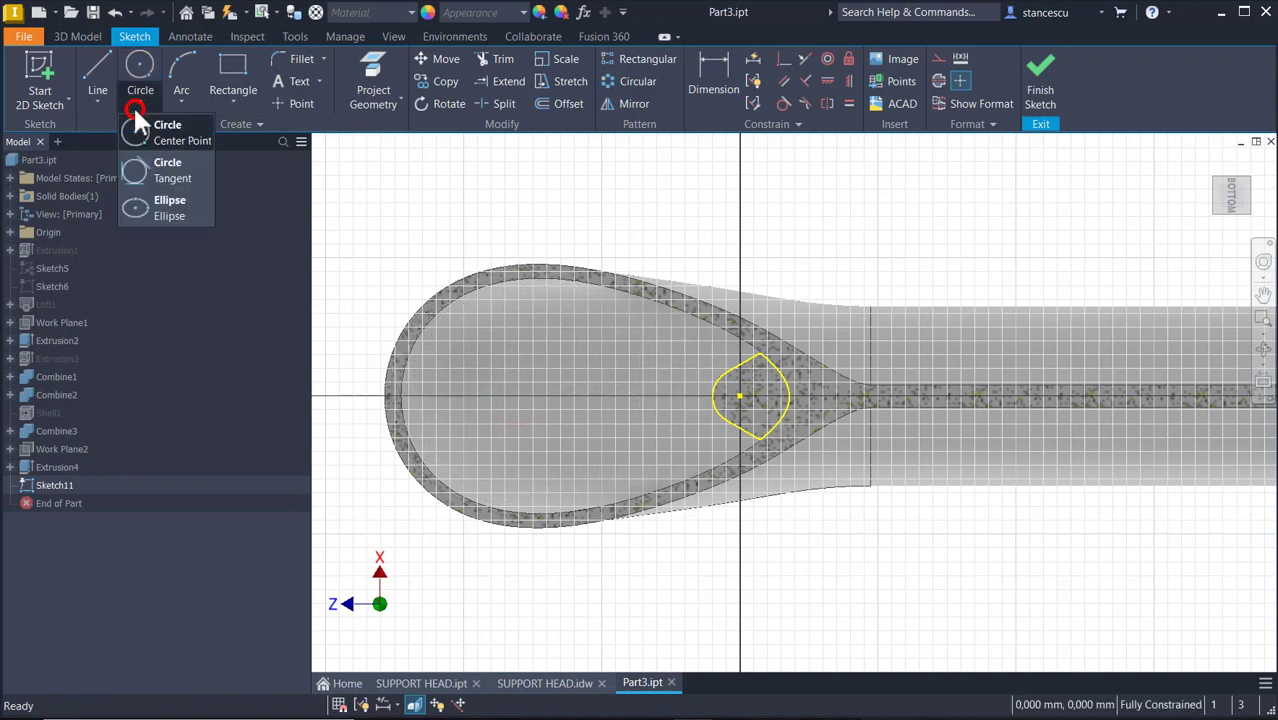
pyautogui.click(152, 202)
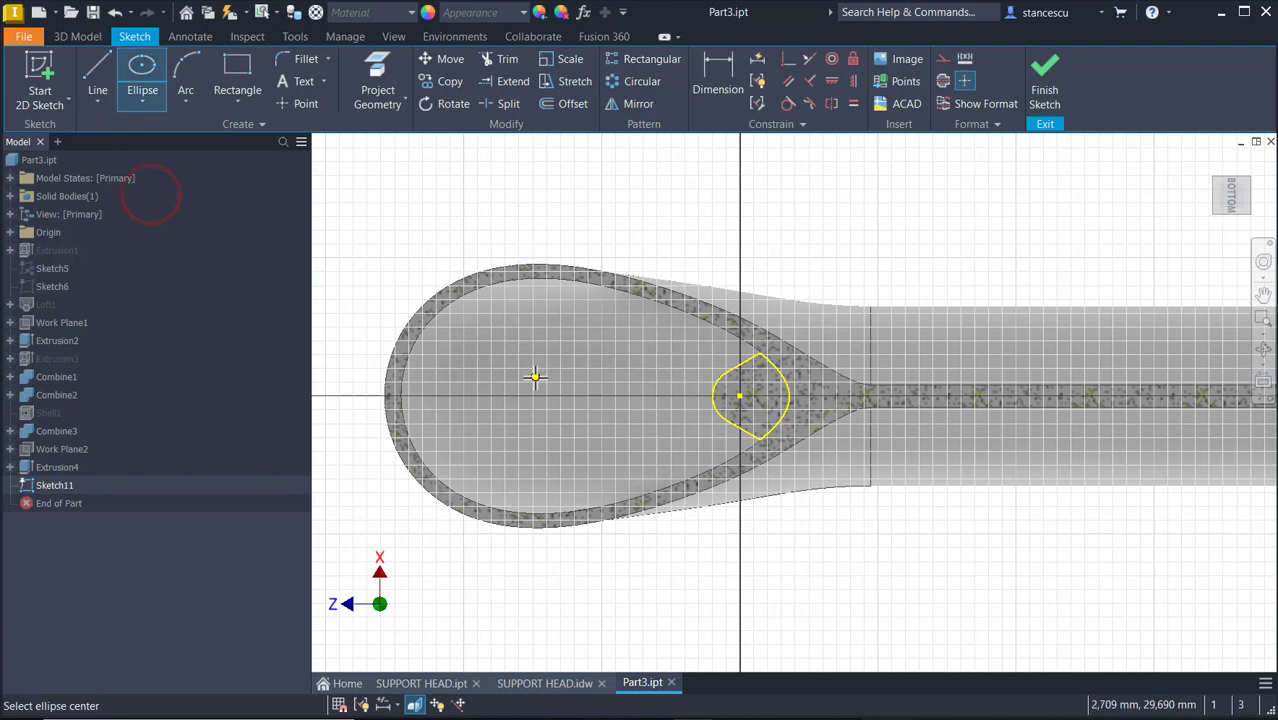
pyautogui.click(534, 376)
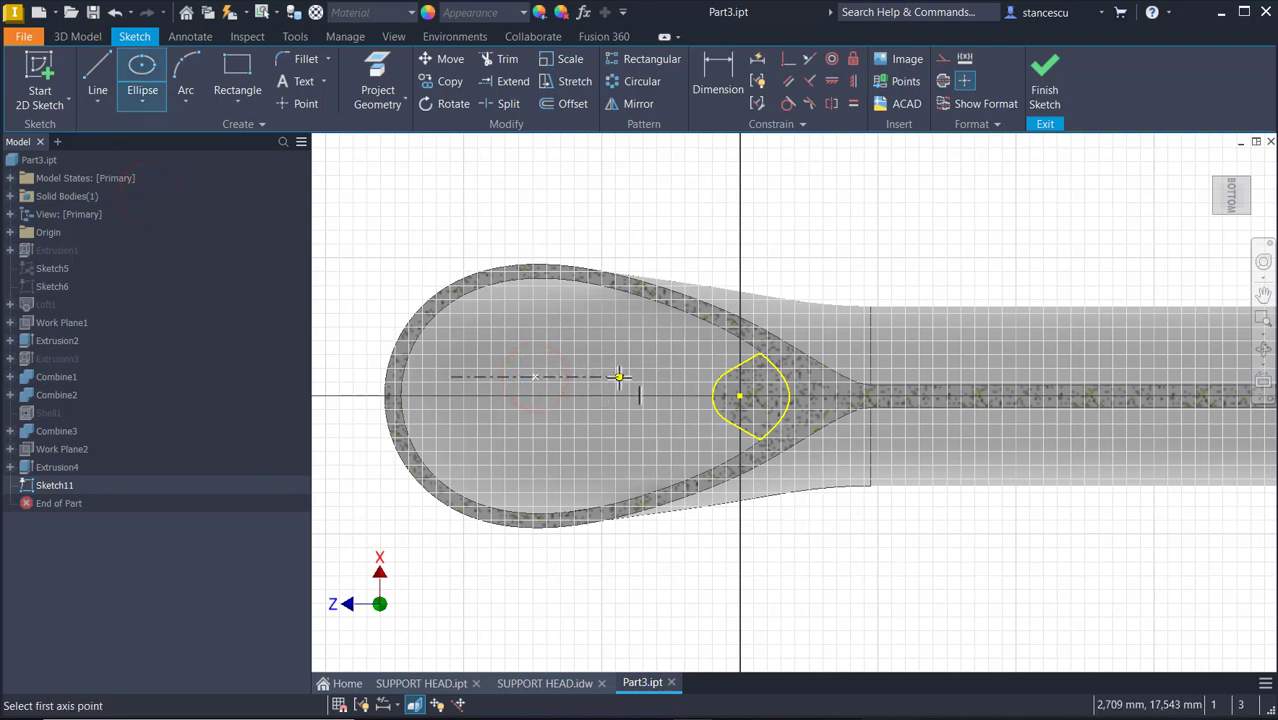
pyautogui.click(619, 376)
pyautogui.click(589, 337)
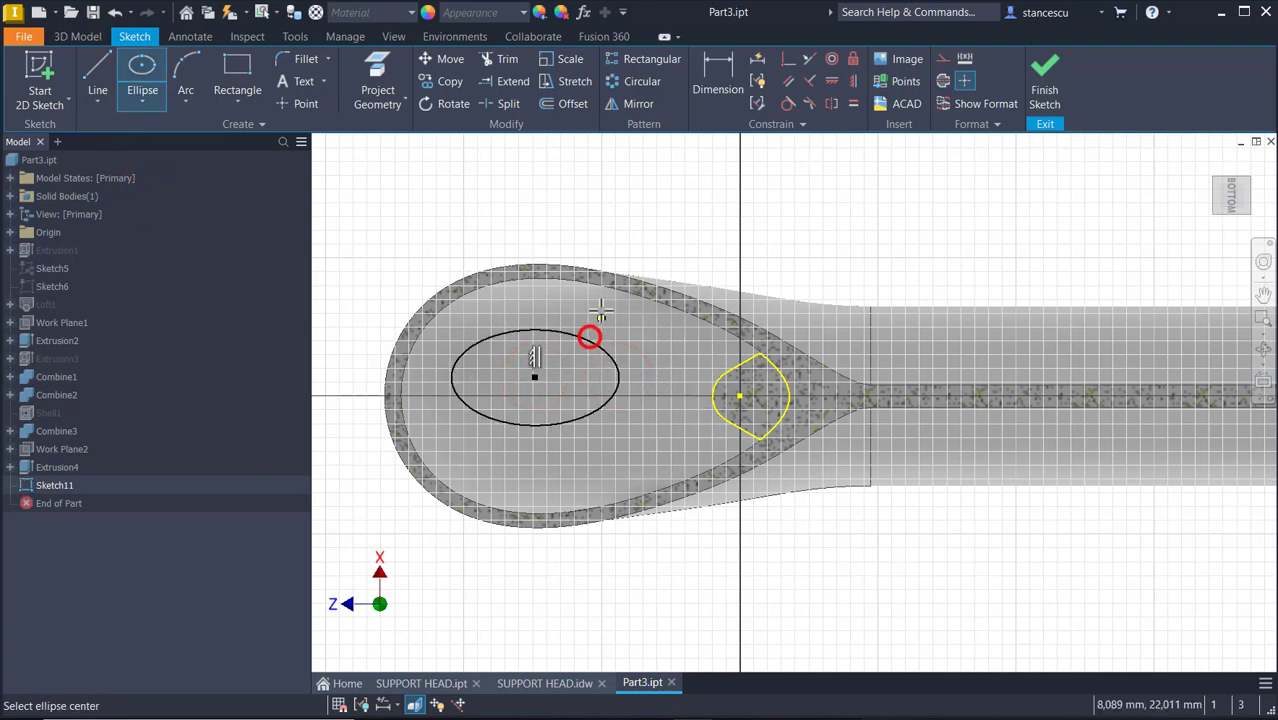
# Step: Dimension the ellipse's long half-axis as 33/2 mm and its short half-axis as 11/2 mm
pyautogui.click(700, 88)
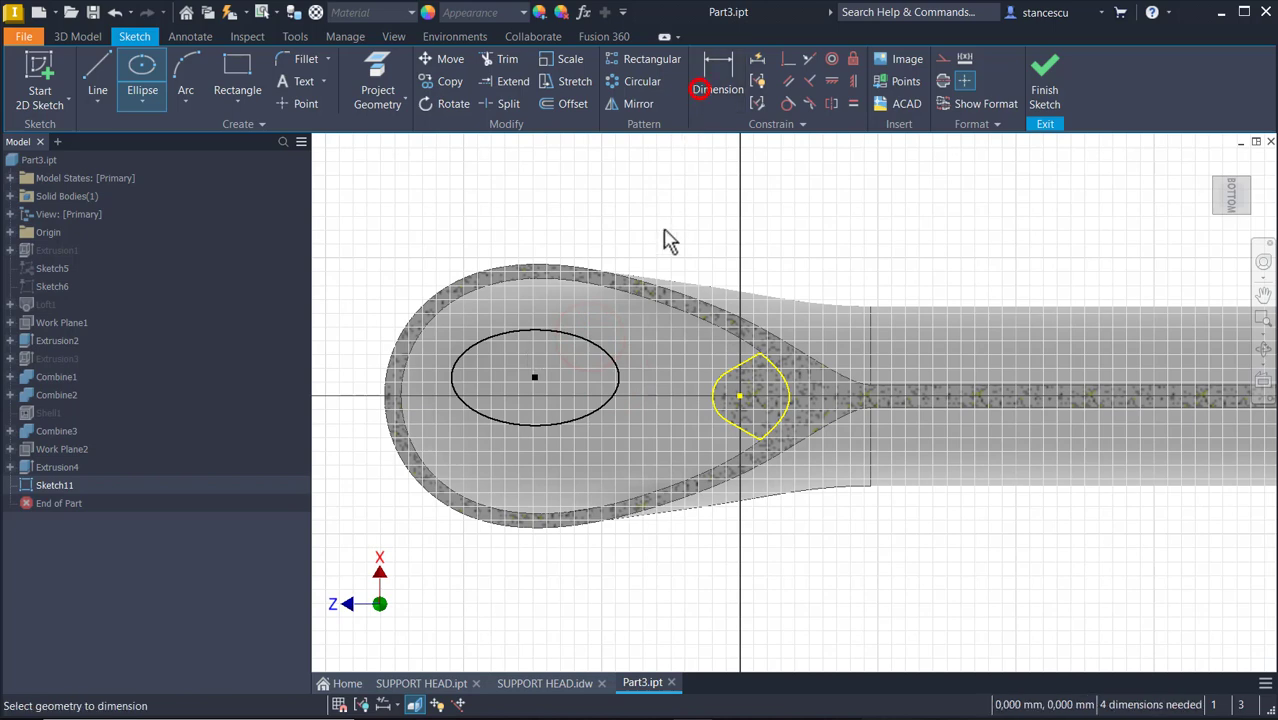
pyautogui.click(600, 345)
pyautogui.click(590, 212)
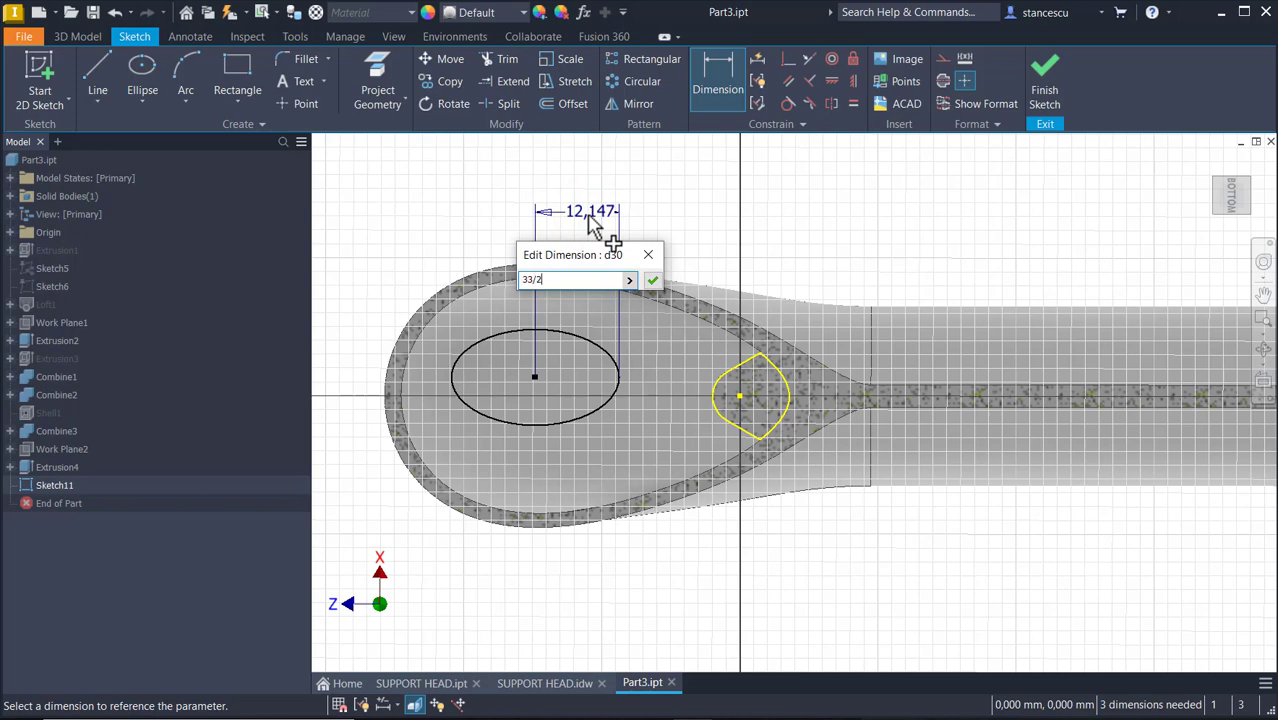
pyautogui.press('Return')
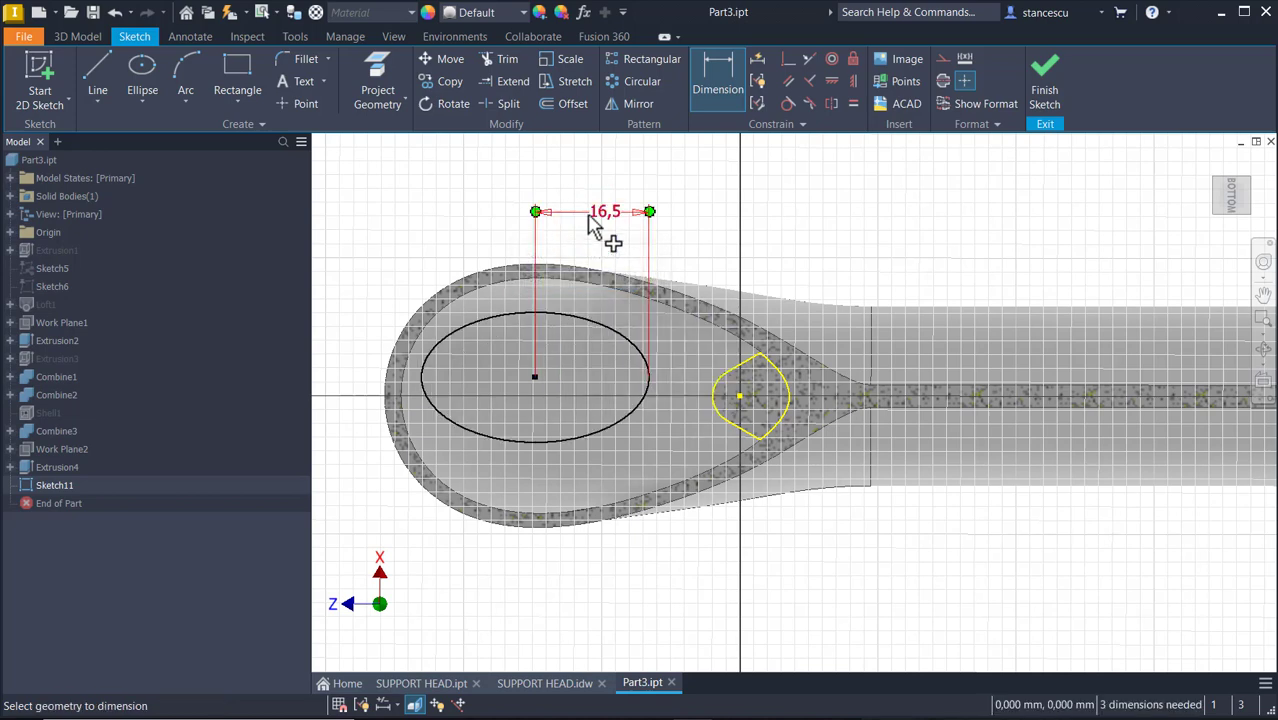
pyautogui.click(466, 331)
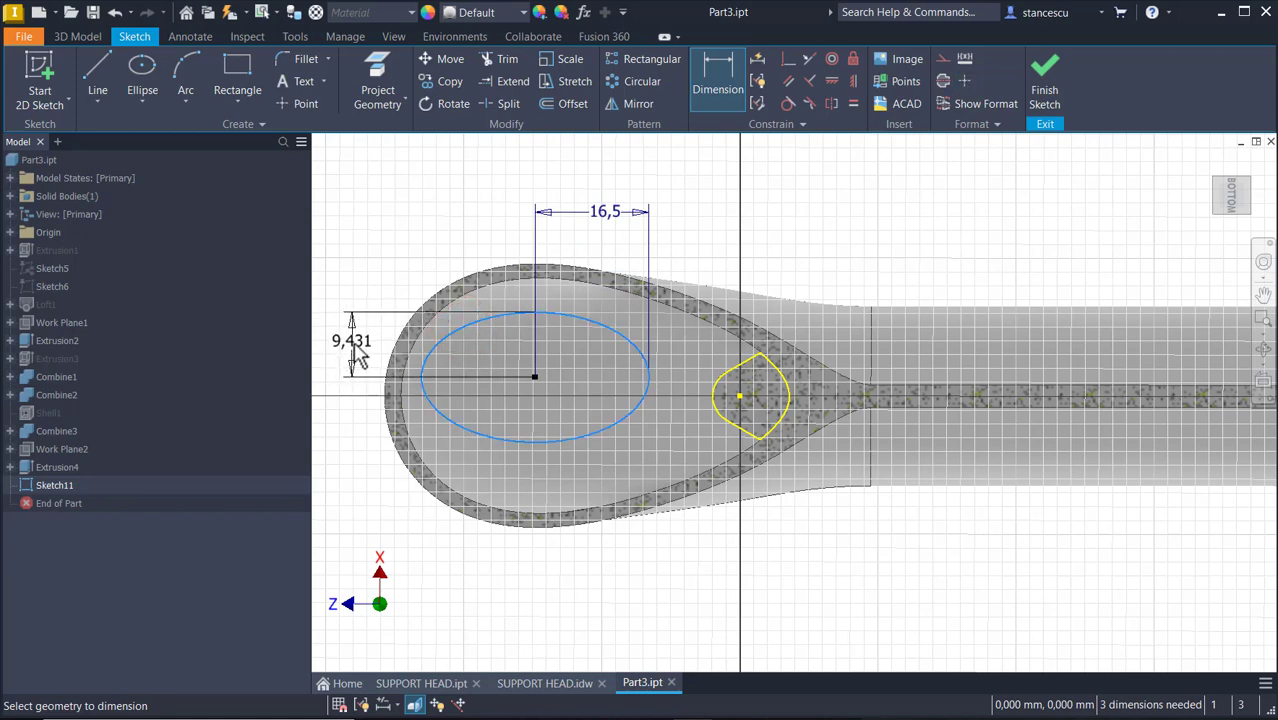
pyautogui.click(358, 360)
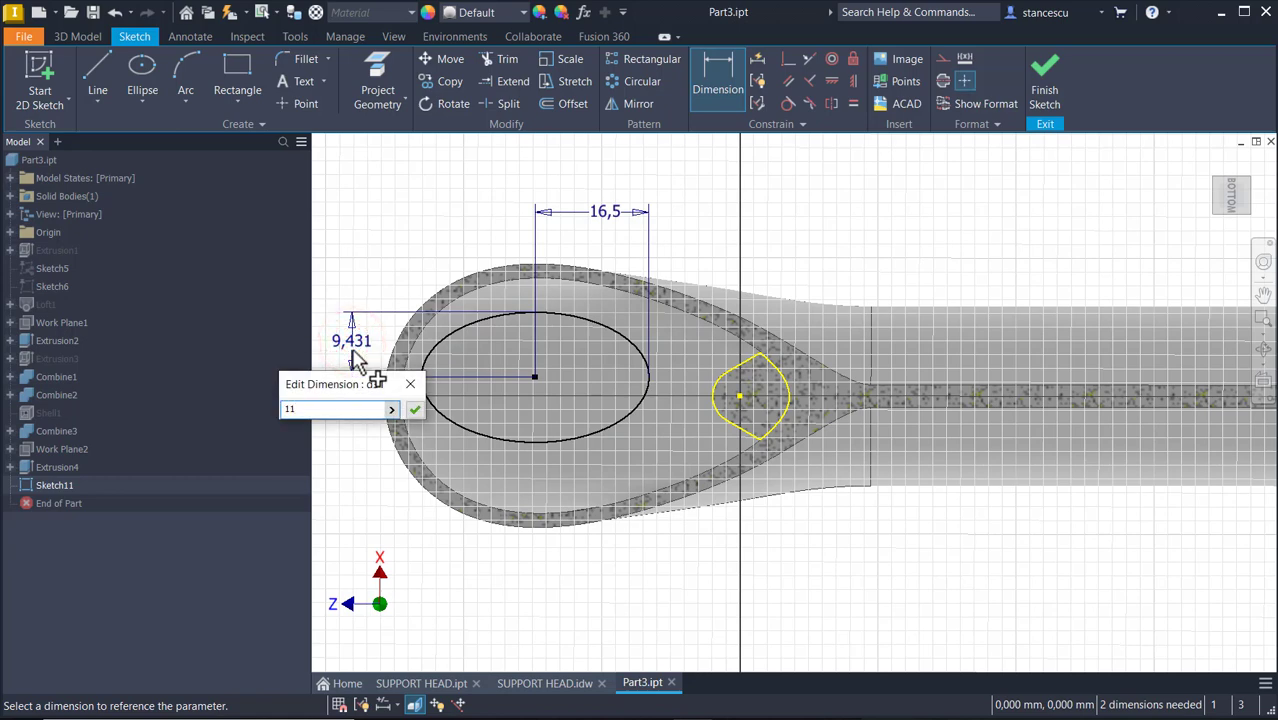
pyautogui.press('Return')
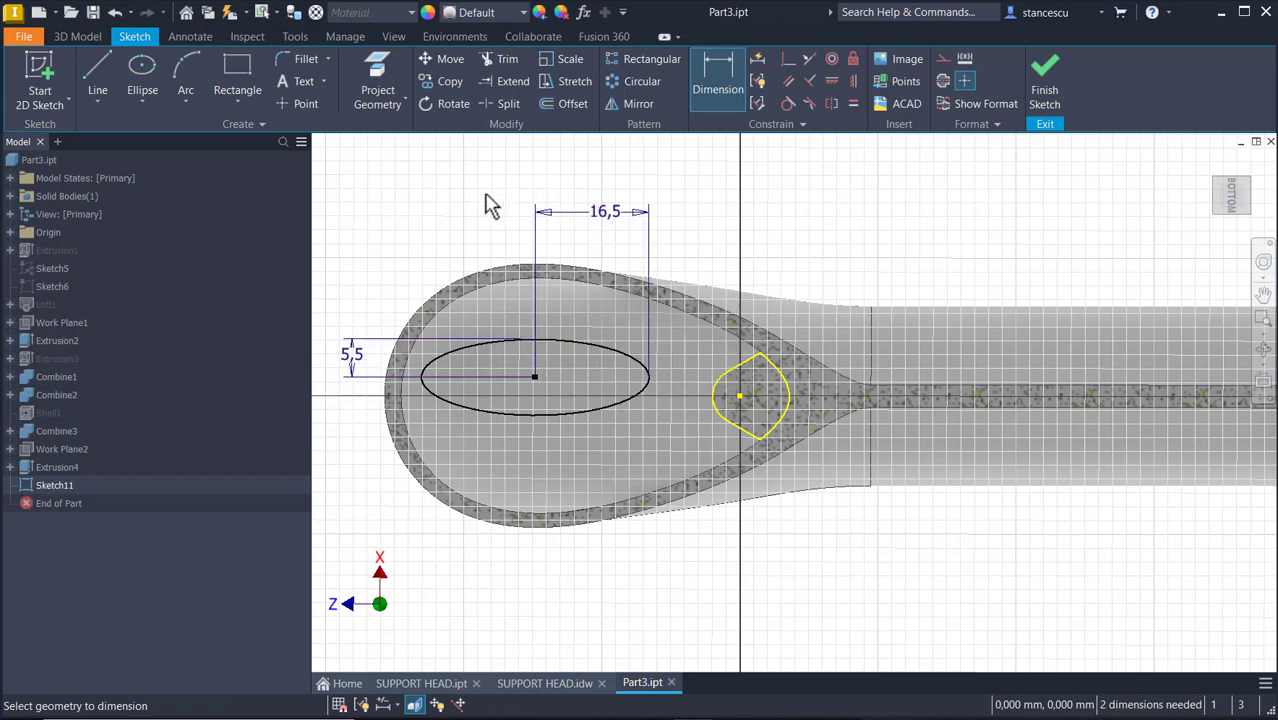
# Step: Change the dimension of the ellipse's short half-axis to 22/2 mm
pyautogui.doubleClick(351, 356)
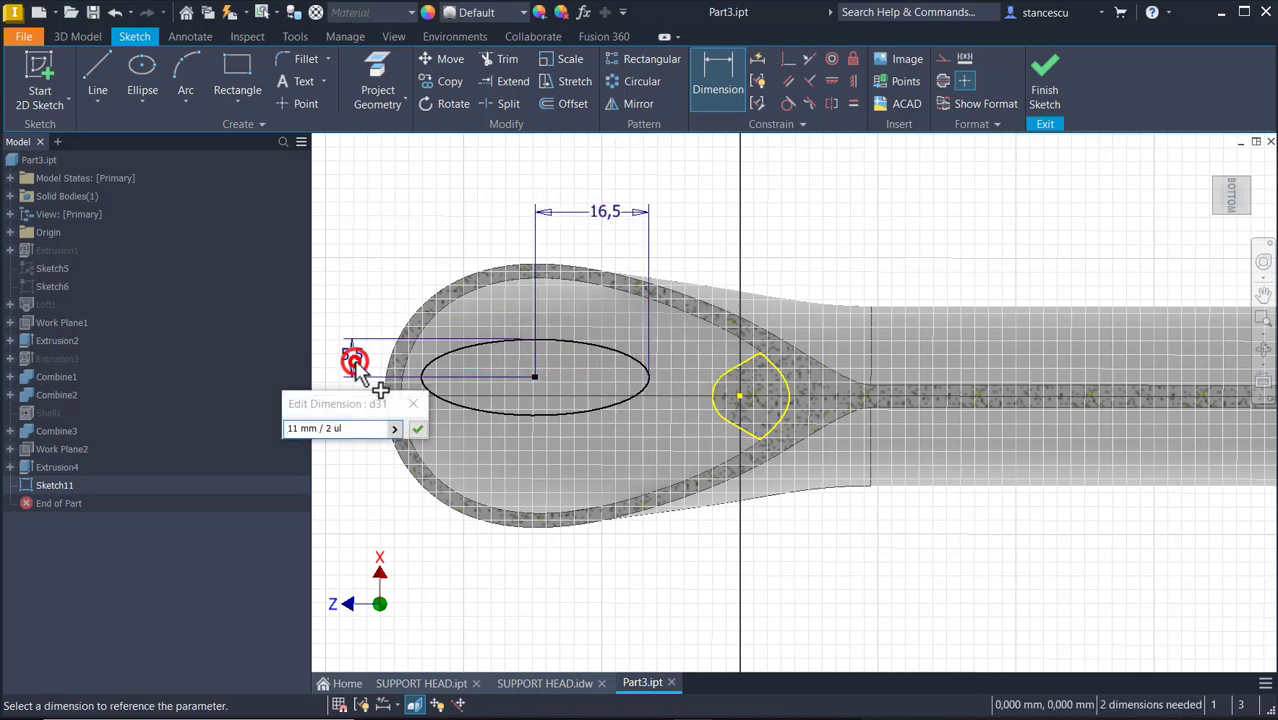
pyautogui.click(295, 429)
pyautogui.press('BackSpace')
pyautogui.press('BackSpace')
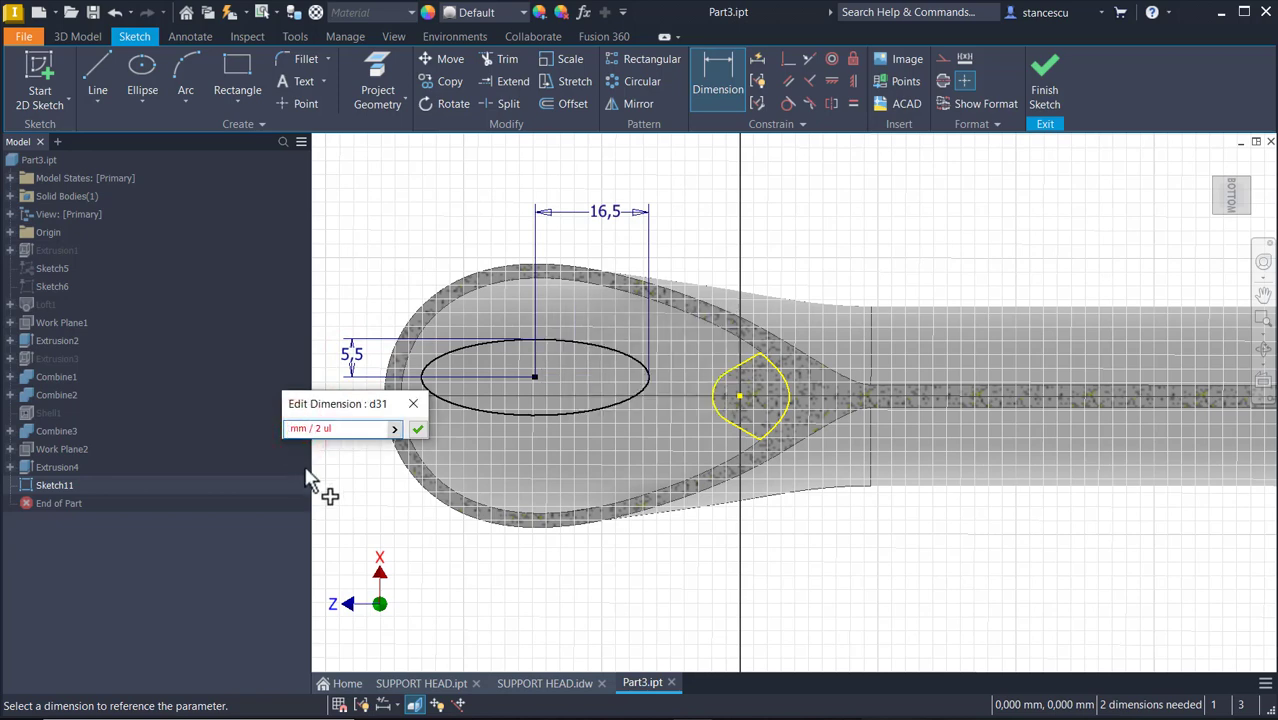
pyautogui.write('22')
pyautogui.press('Return')
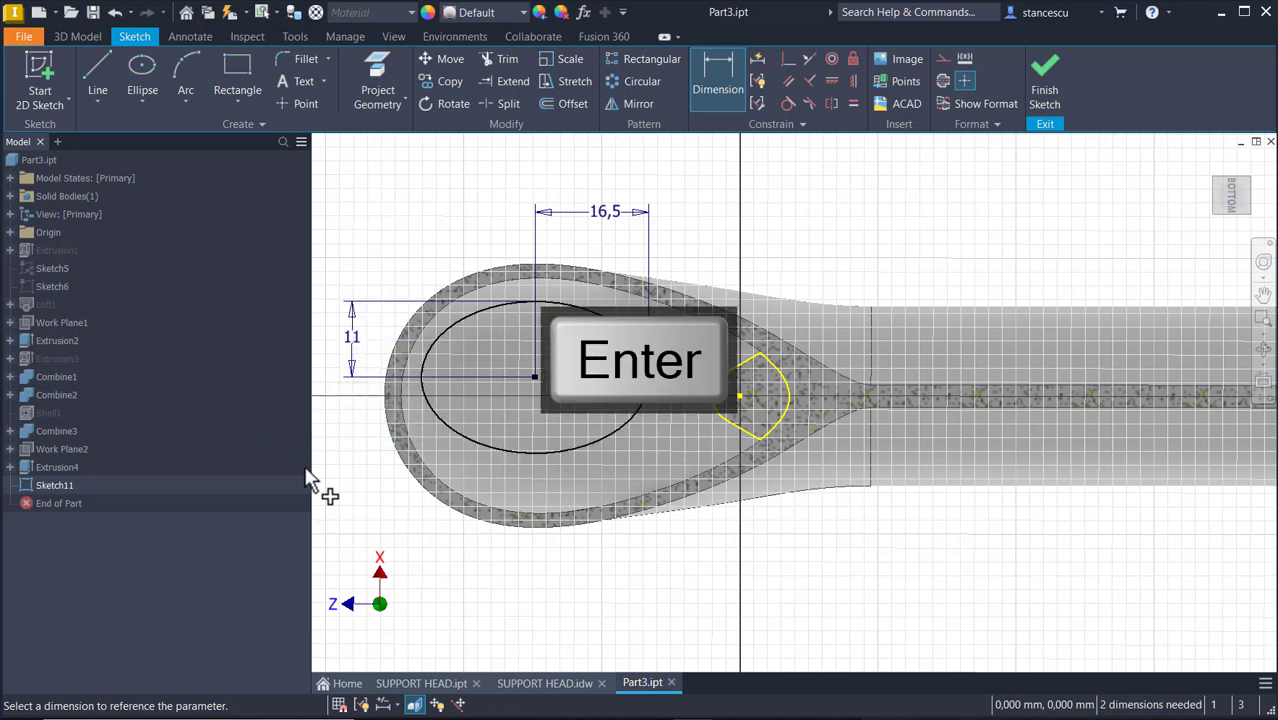
# Step: Align the ellipse's centre with the sketch origin along the tube's centreline using a Vertical constraint, and rotate the sketch view a quarter turn
pyautogui.click(832, 81)
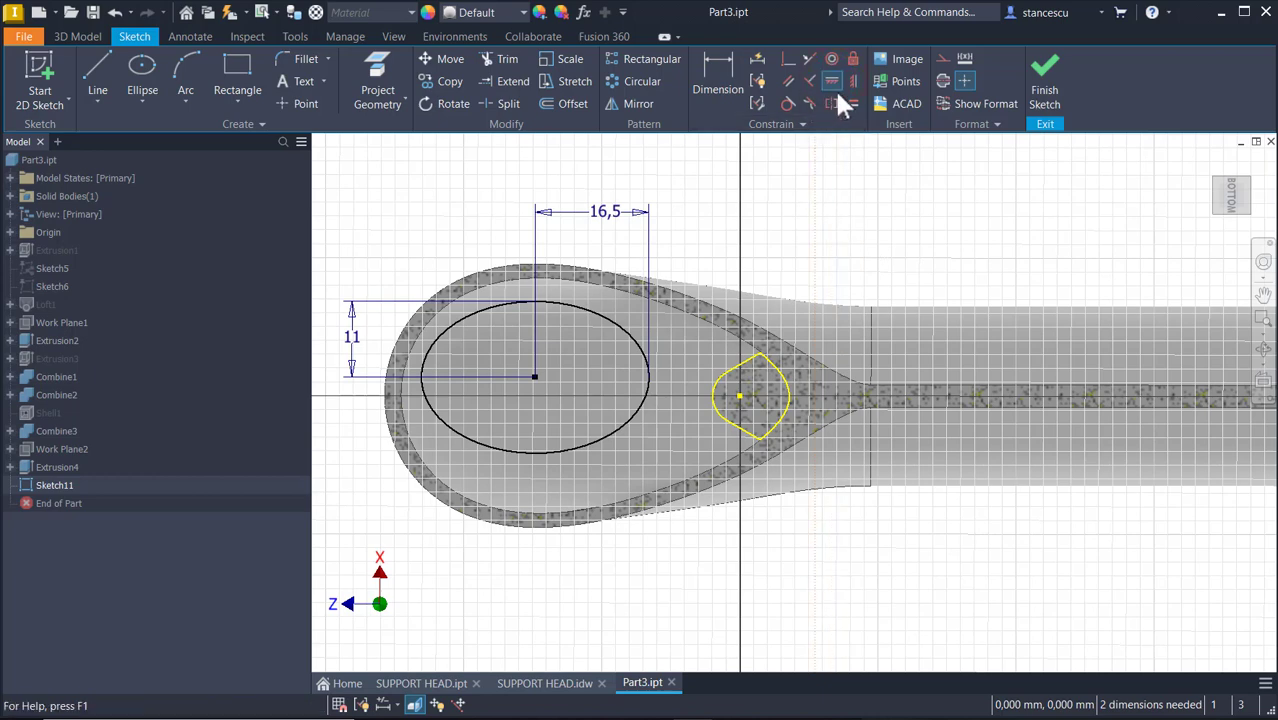
pyautogui.click(852, 81)
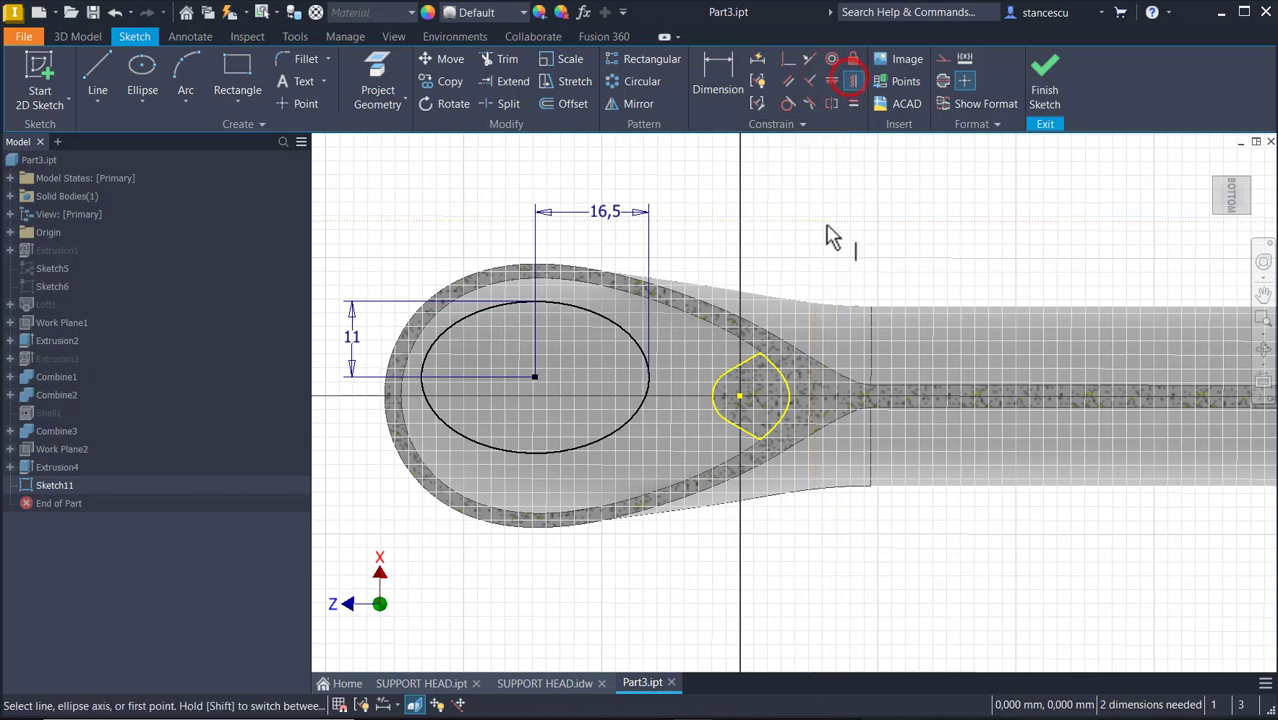
pyautogui.click(537, 378)
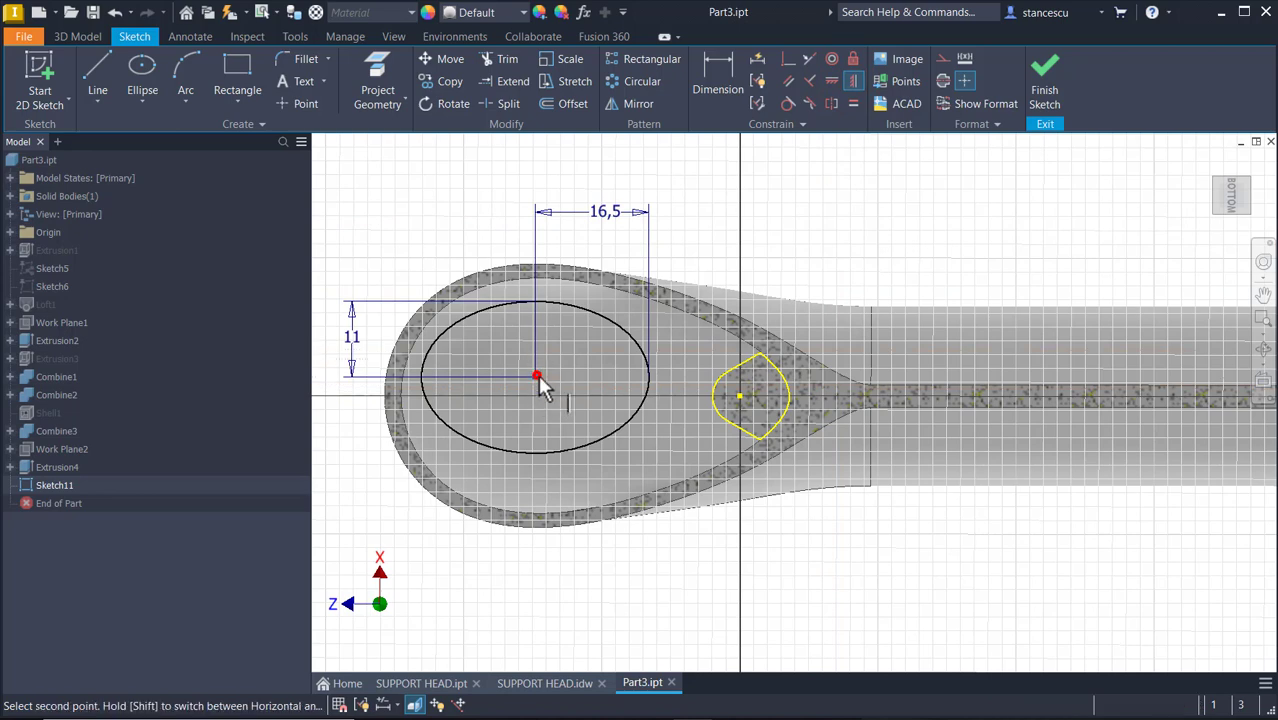
pyautogui.click(741, 398)
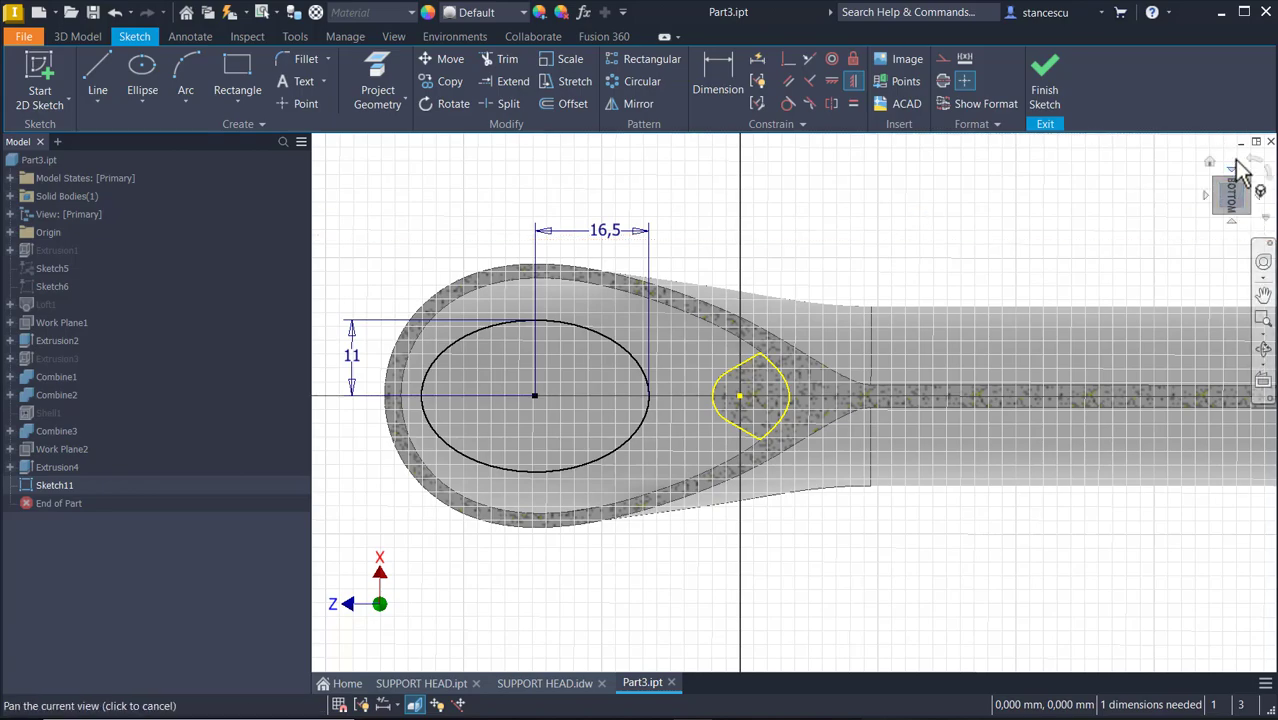
pyautogui.click(1256, 163)
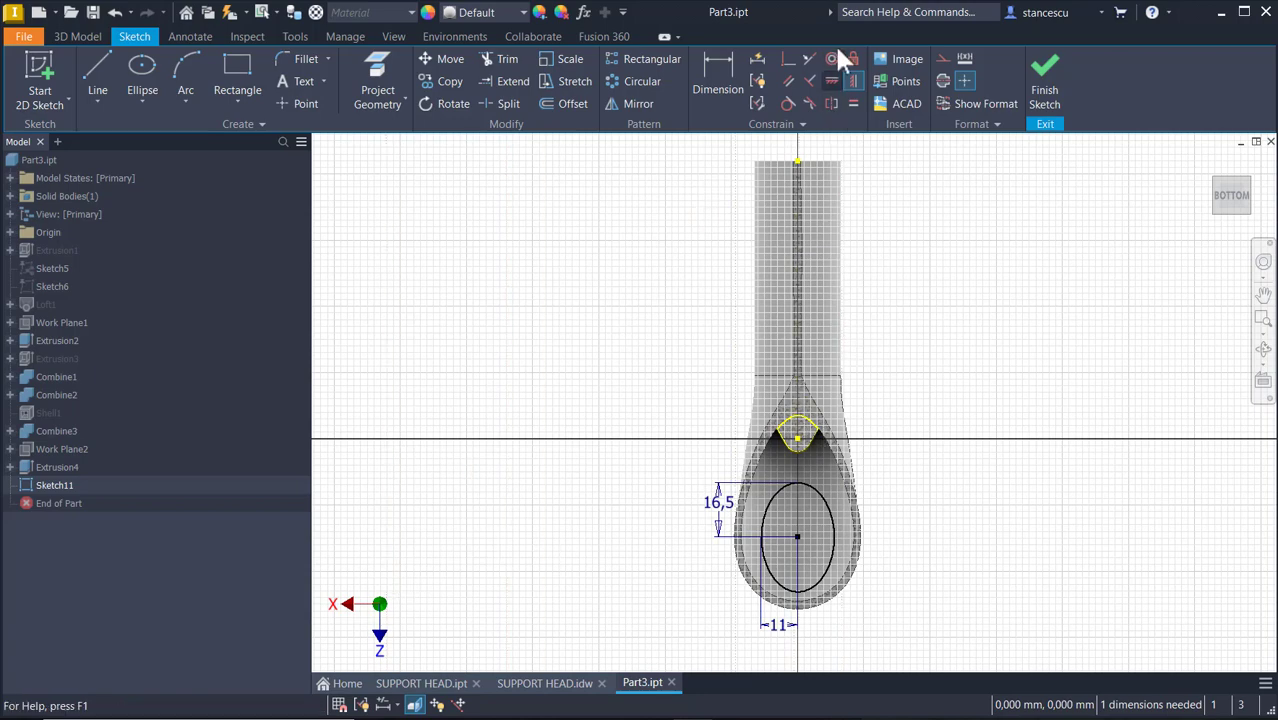
# Step: Rotate the sketch view until the tube runs horizontally with the Z axis pointing away from it, and finish the ellipse sketch
pyautogui.click(853, 103)
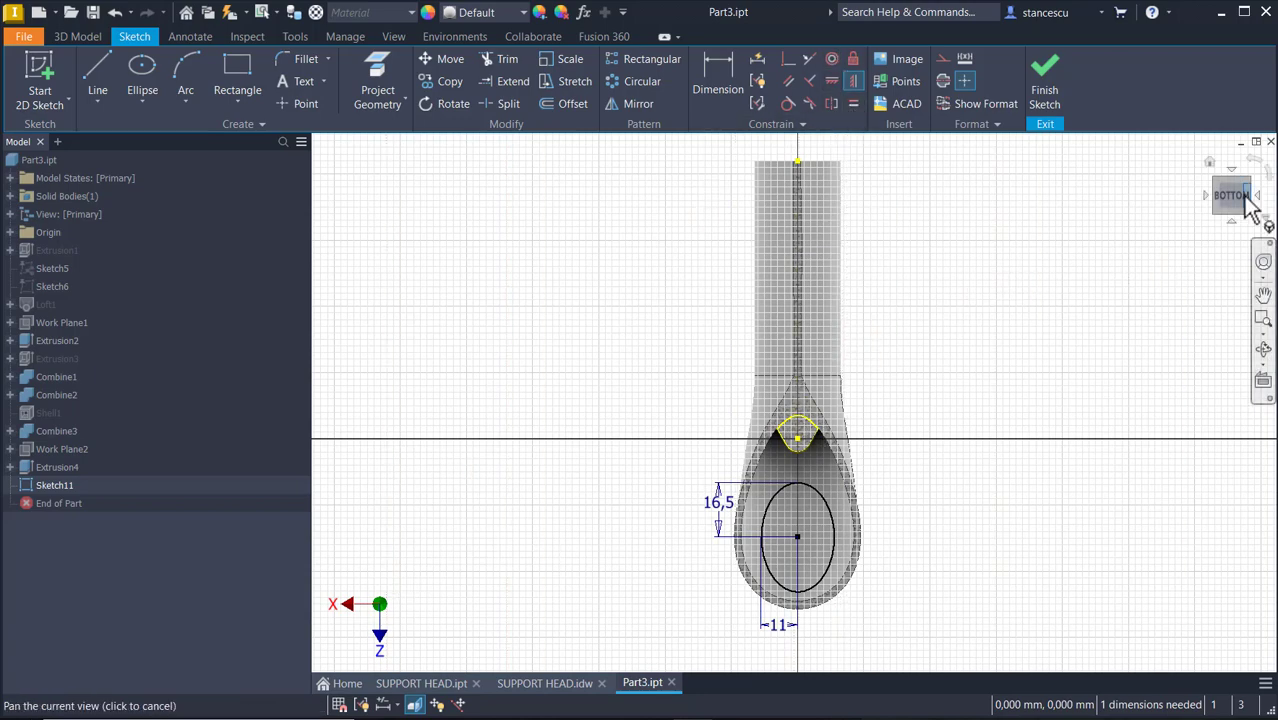
pyautogui.click(1256, 161)
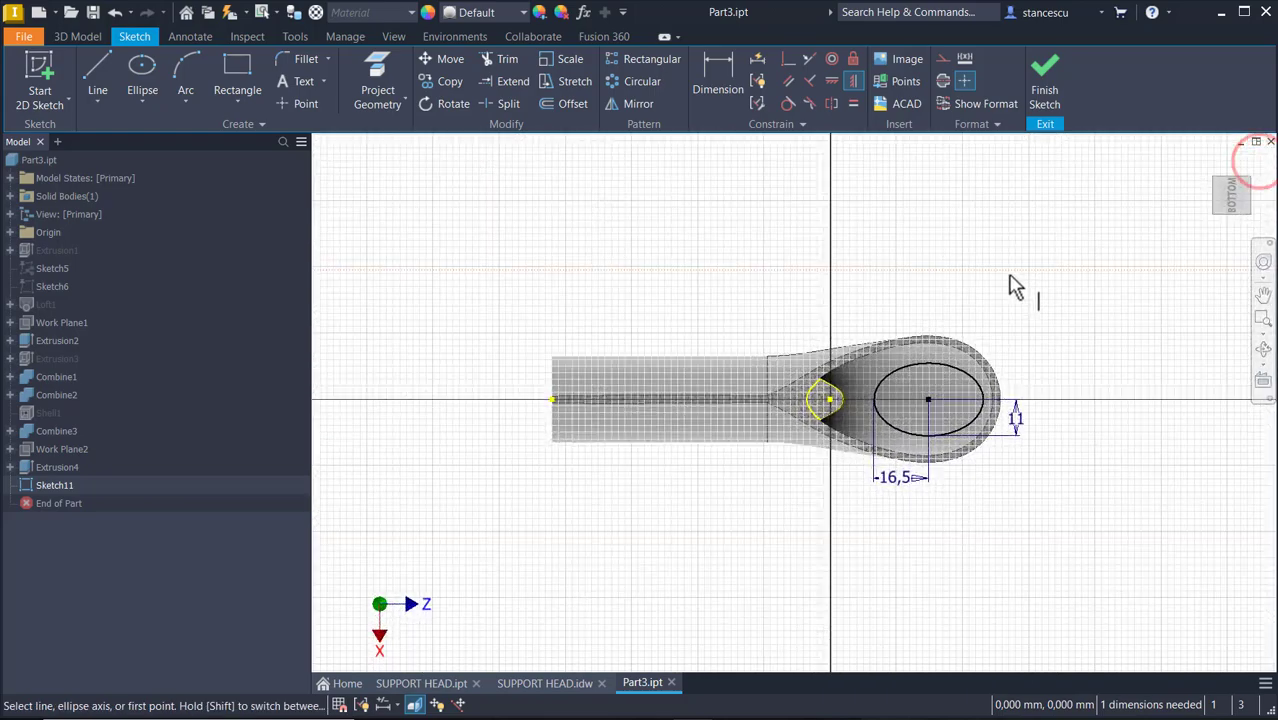
pyautogui.click(1237, 167)
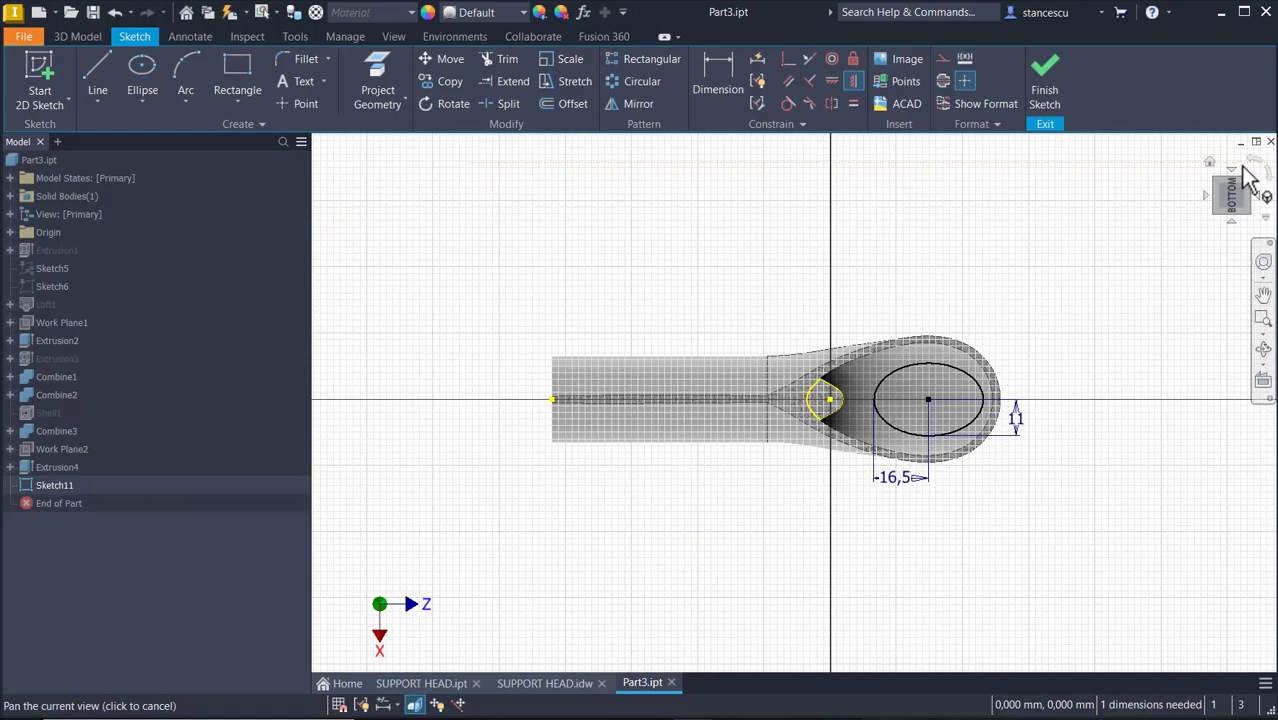
pyautogui.click(1245, 164)
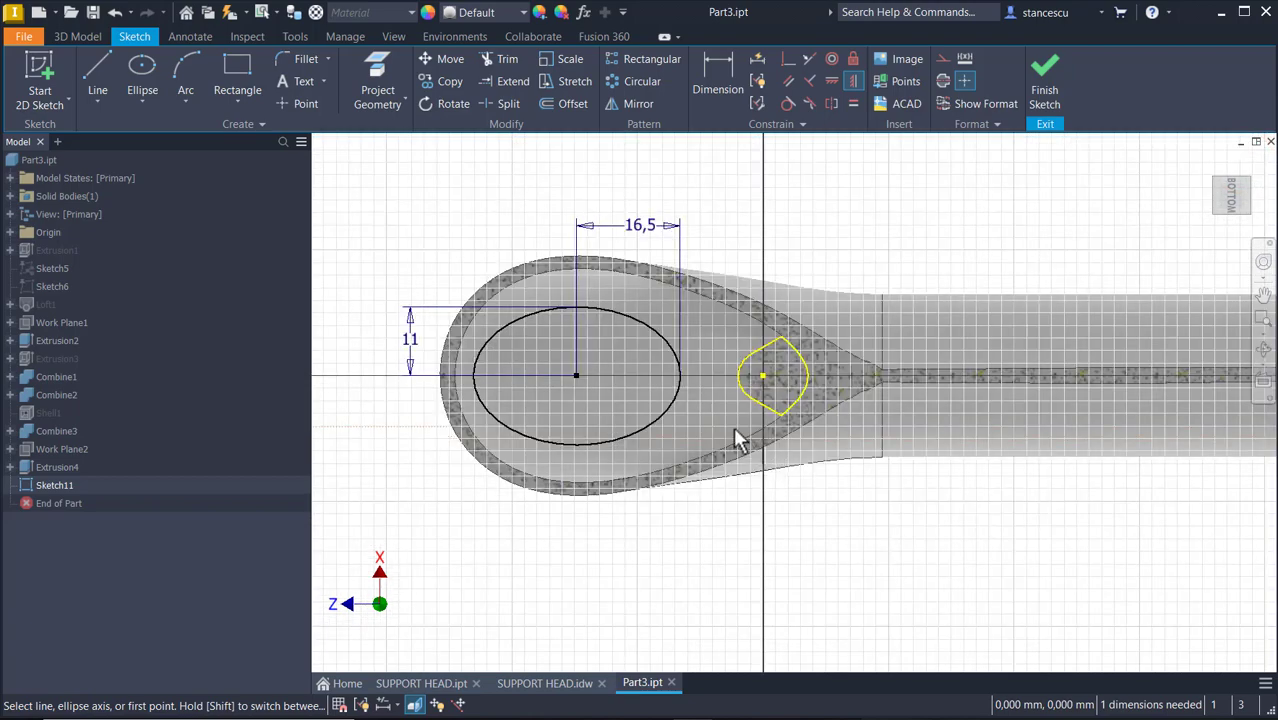
pyautogui.moveTo(735, 440)
pyautogui.mouseDown(button='middle')
pyautogui.moveTo(599, 443)
pyautogui.moveTo(601, 455)
pyautogui.mouseUp(button='middle')
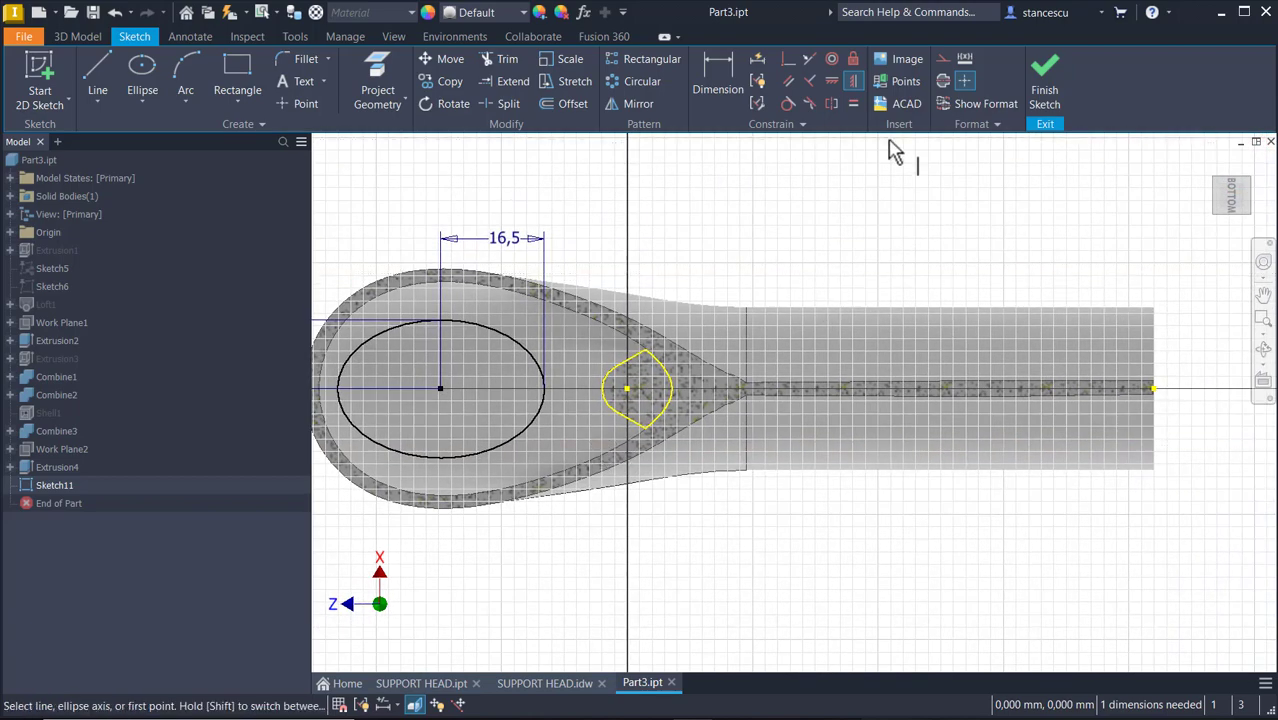
pyautogui.click(1043, 93)
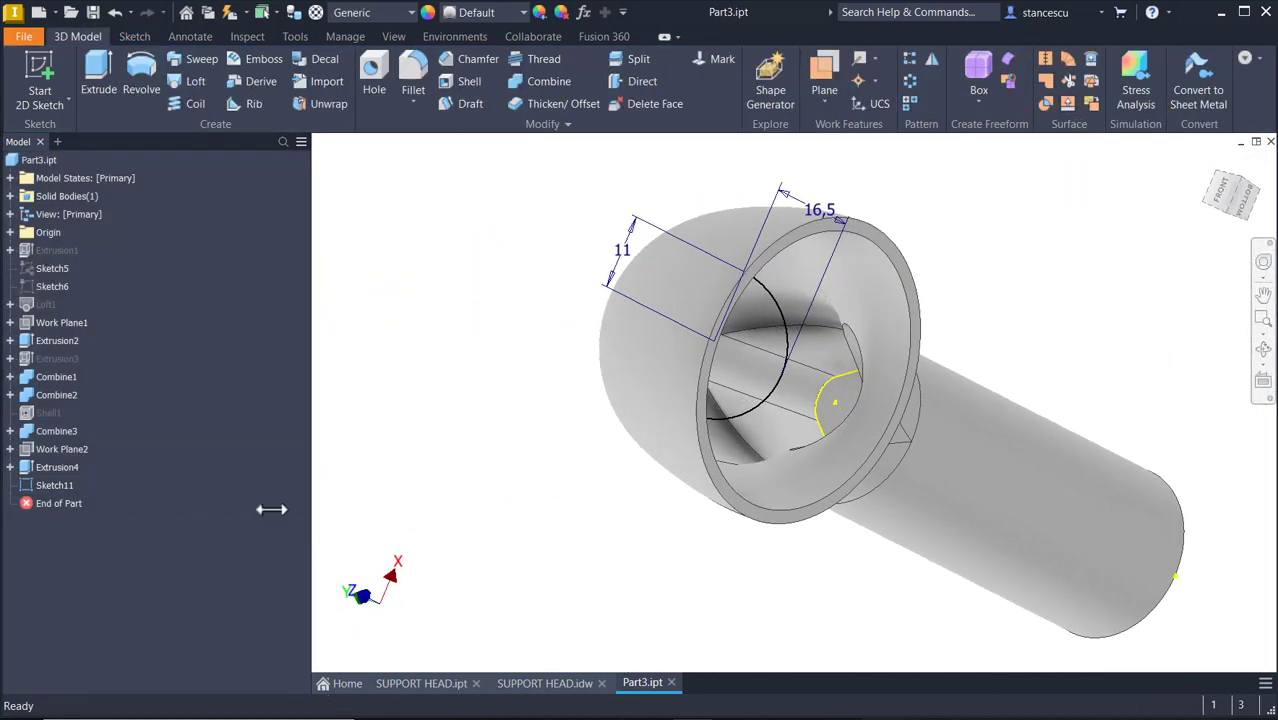
# Step: Reopen the ellipse sketch, dimension the ellipse's centre 112 mm from the tube's open end, and finish the sketch
pyautogui.doubleClick(27, 485)
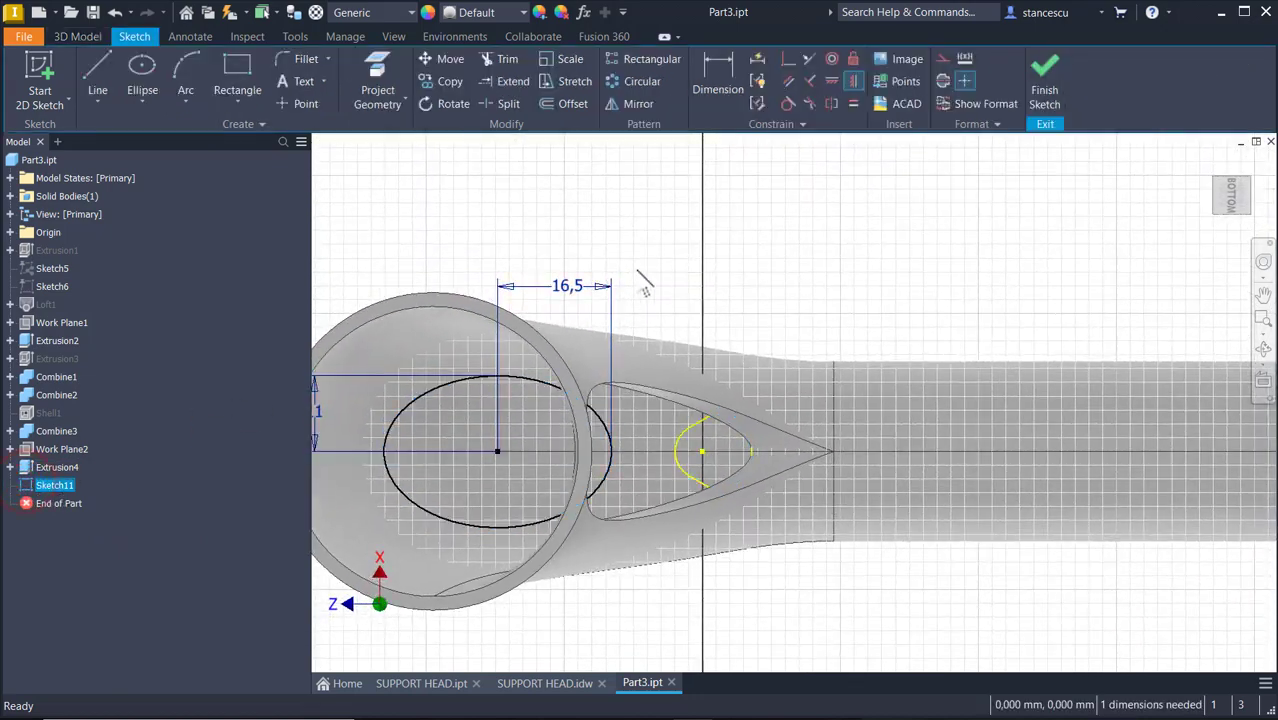
pyautogui.click(735, 85)
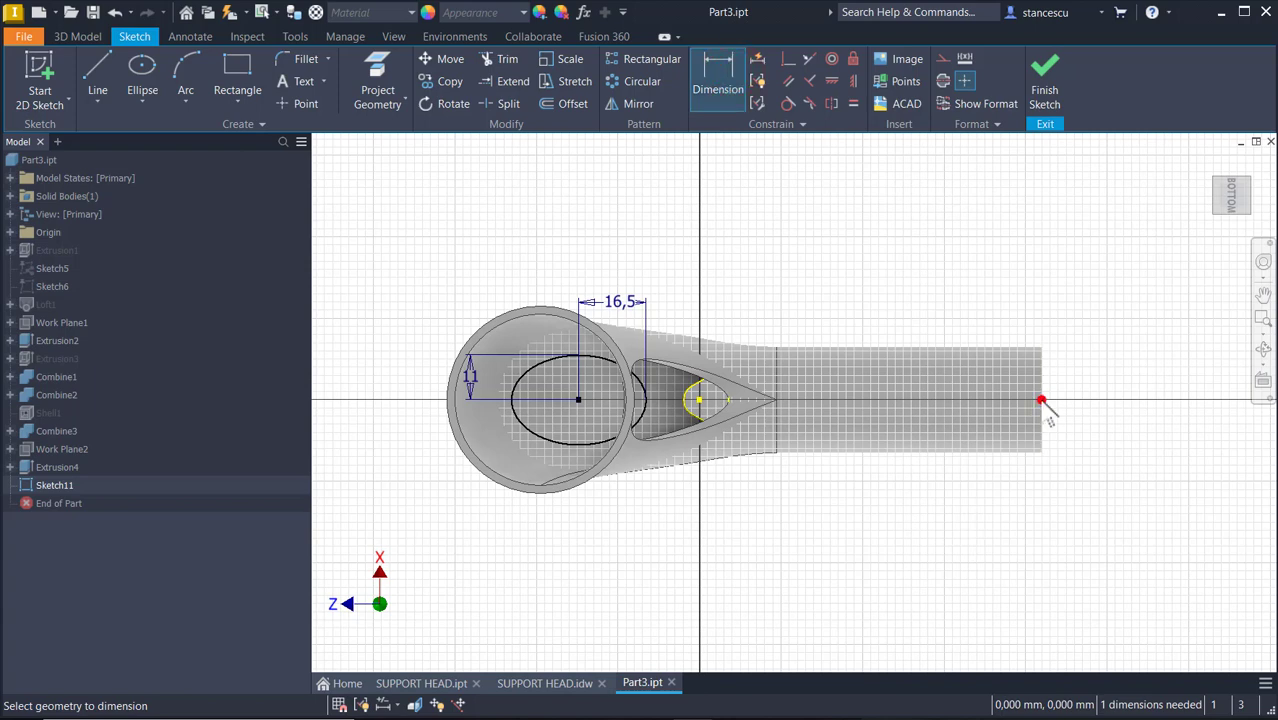
pyautogui.click(1041, 401)
pyautogui.click(579, 400)
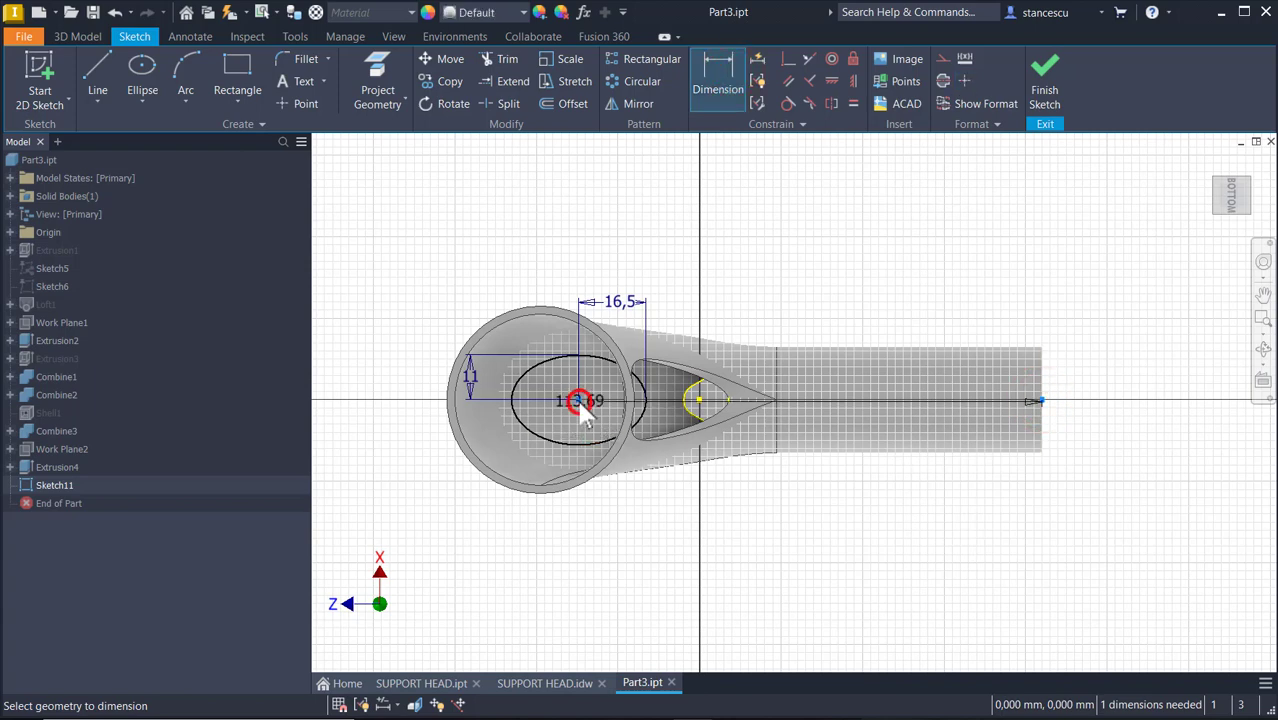
pyautogui.click(808, 533)
pyautogui.write('112')
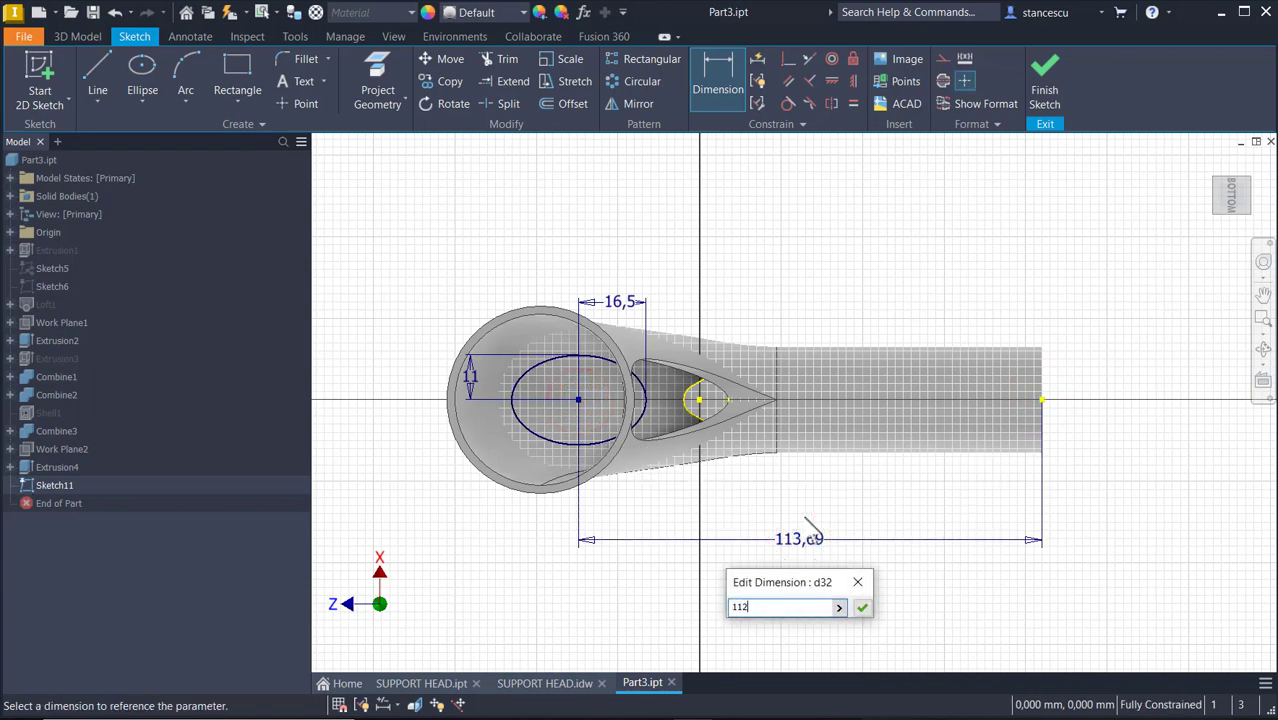
pyautogui.press('Return')
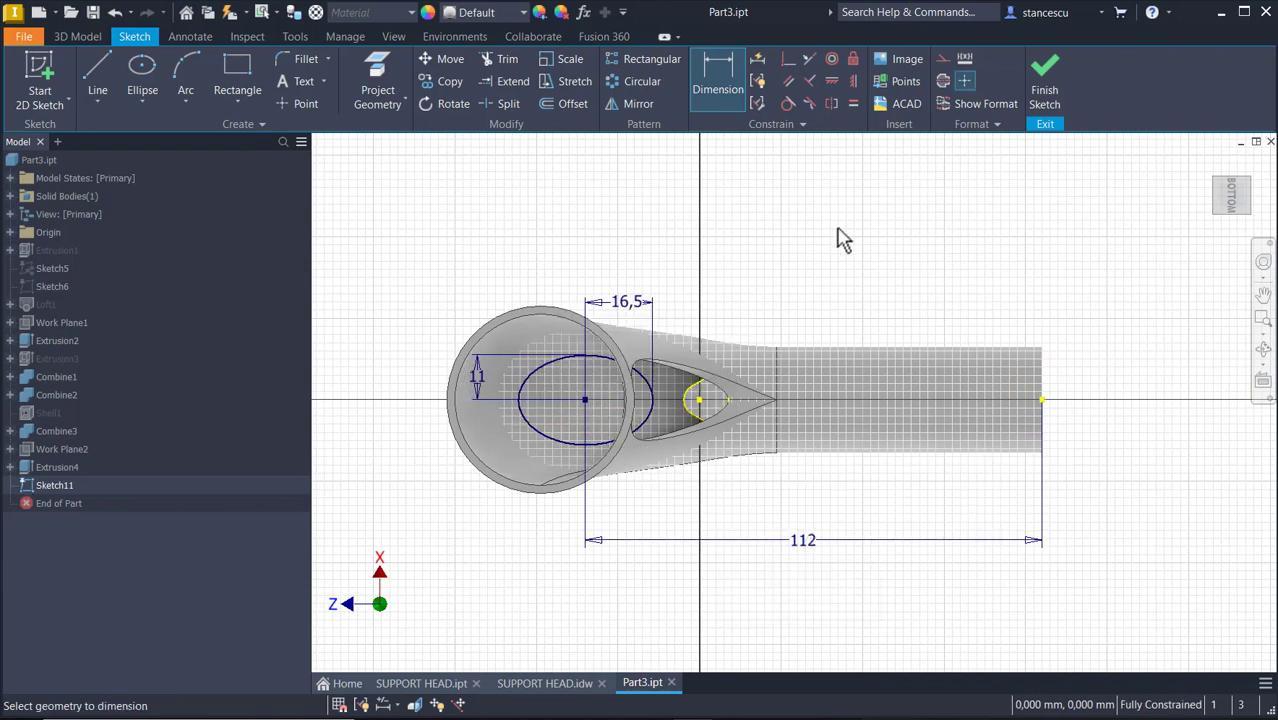
pyautogui.click(1045, 80)
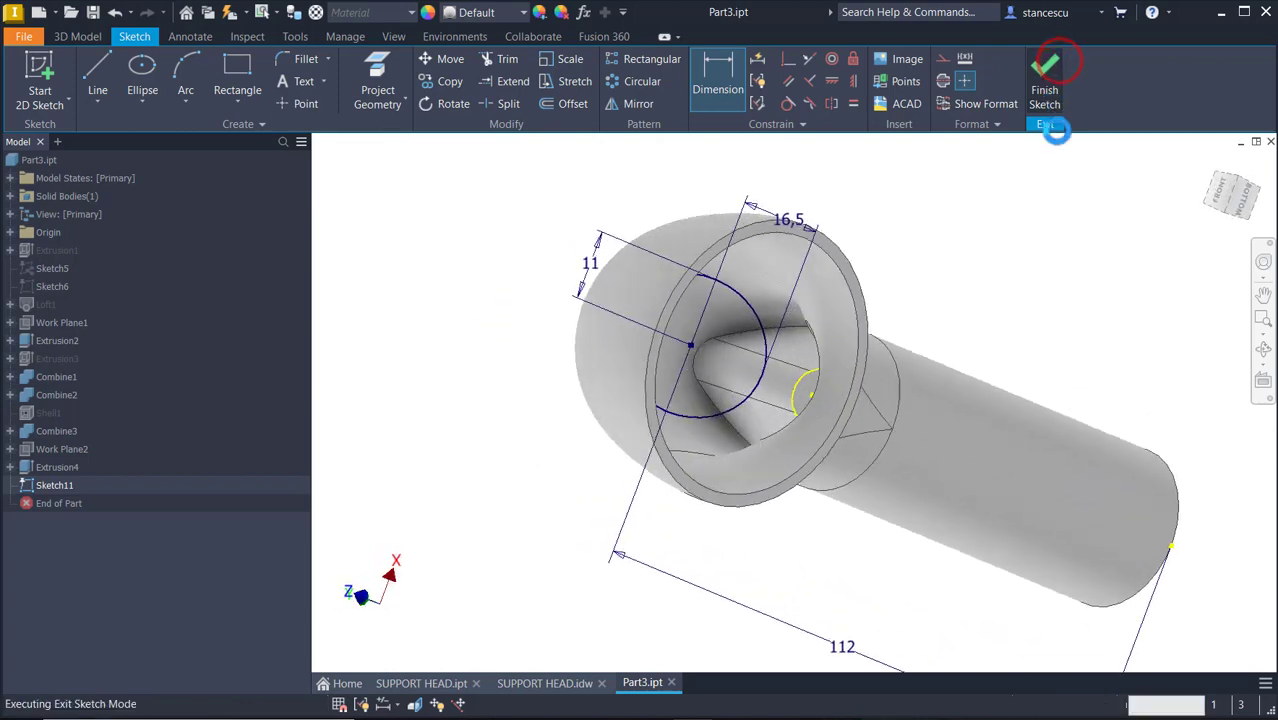
# Step: Extrude the ellipse as a Through All cut upward through the outer wall of the bend
pyautogui.keyDown('shift'); pyautogui.moveTo(1029, 344); pyautogui.dragTo(1078, 334, button='middle'); pyautogui.keyUp('shift')
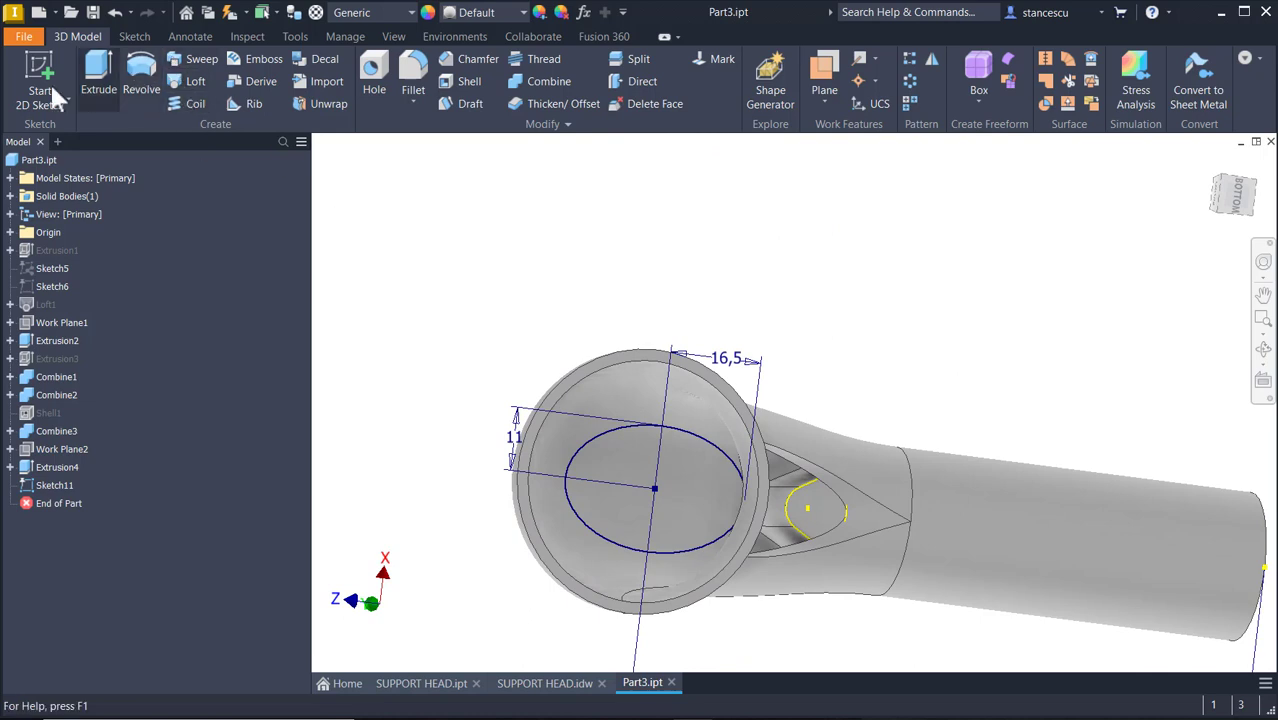
pyautogui.click(96, 72)
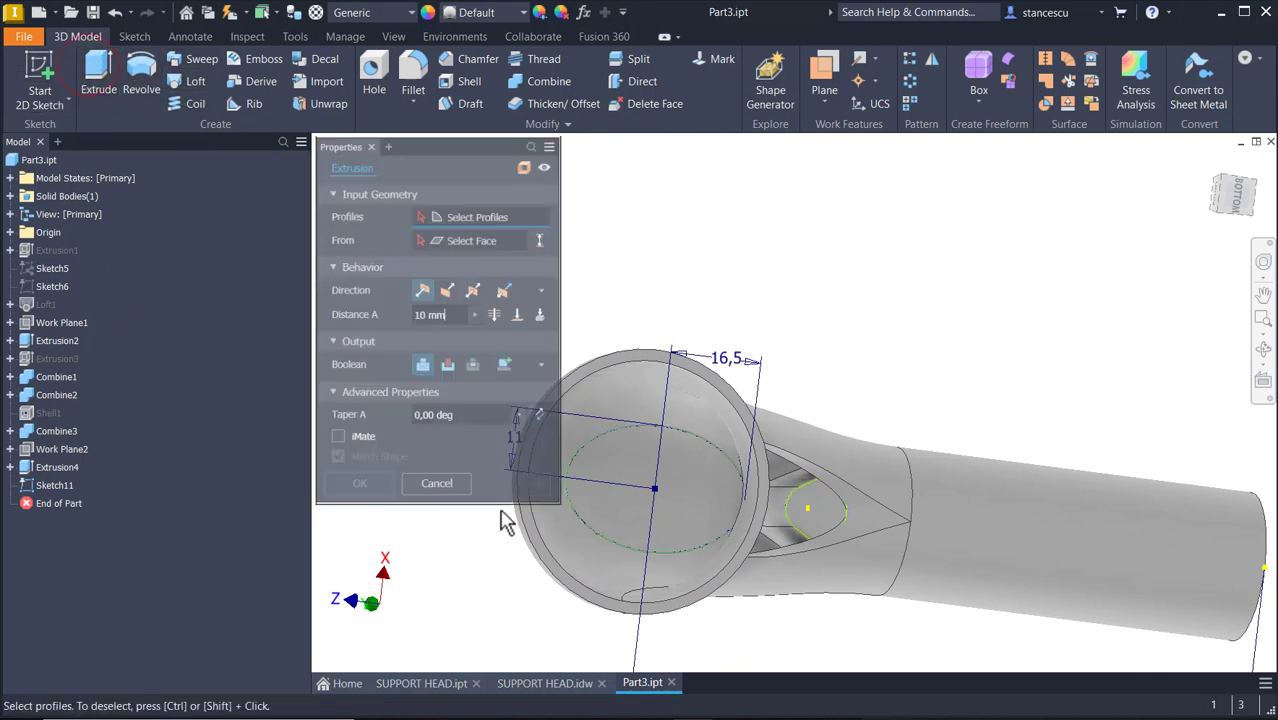
pyautogui.click(631, 440)
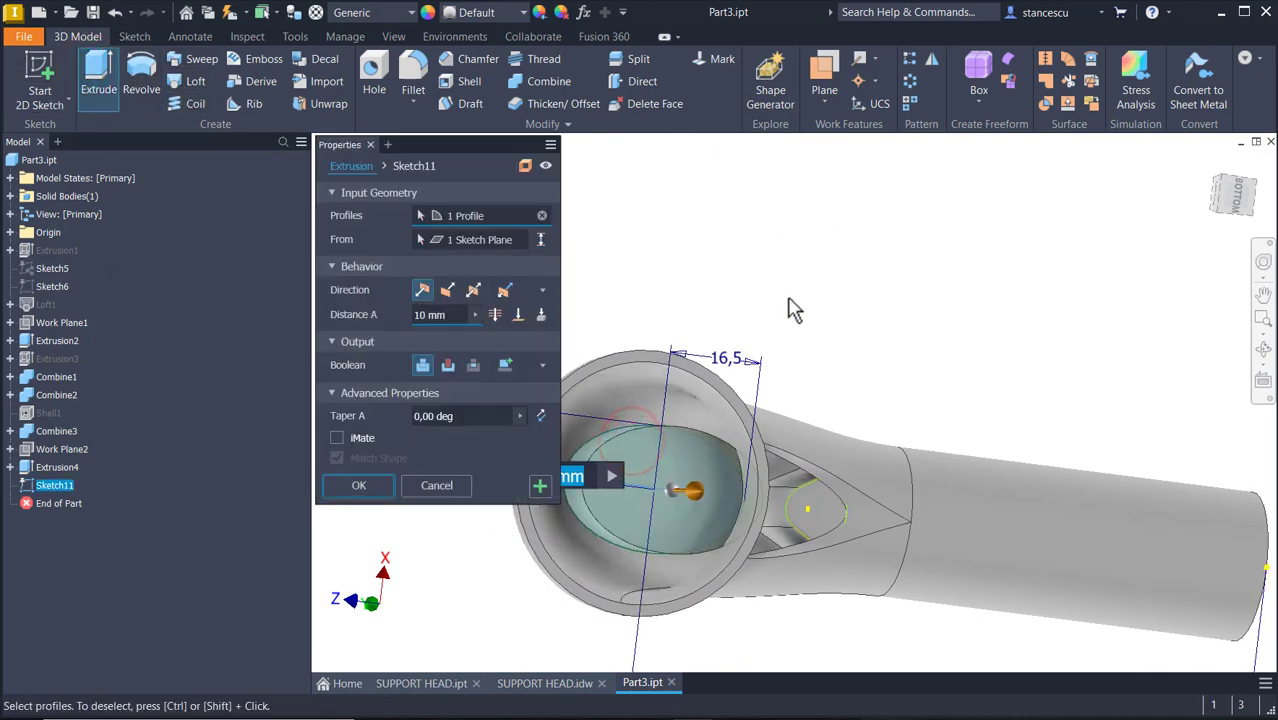
pyautogui.click(447, 364)
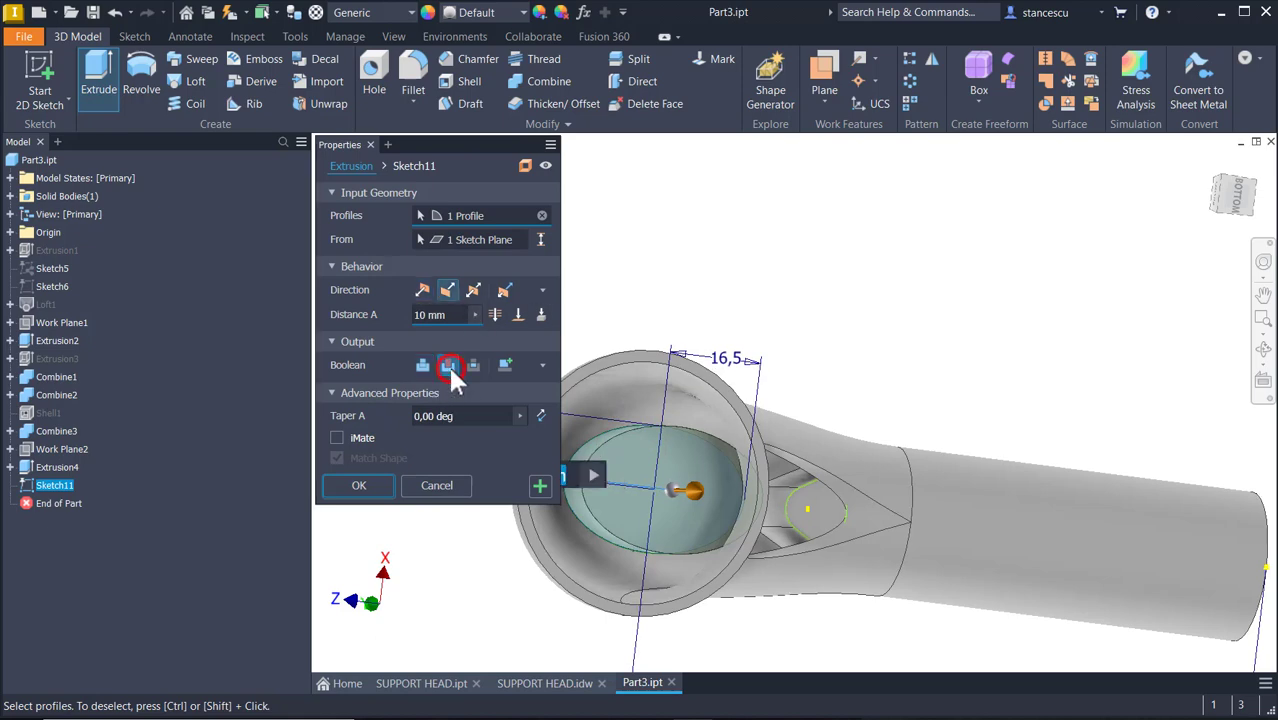
pyautogui.press('F6')
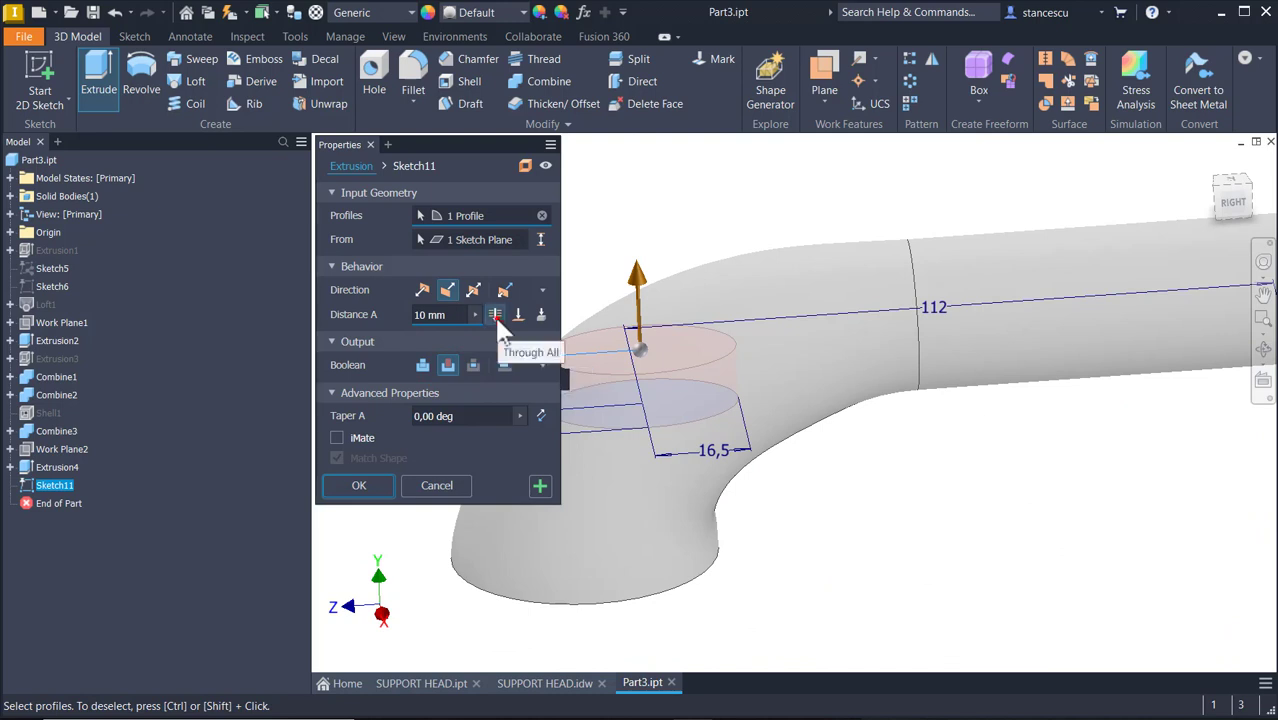
pyautogui.click(495, 315)
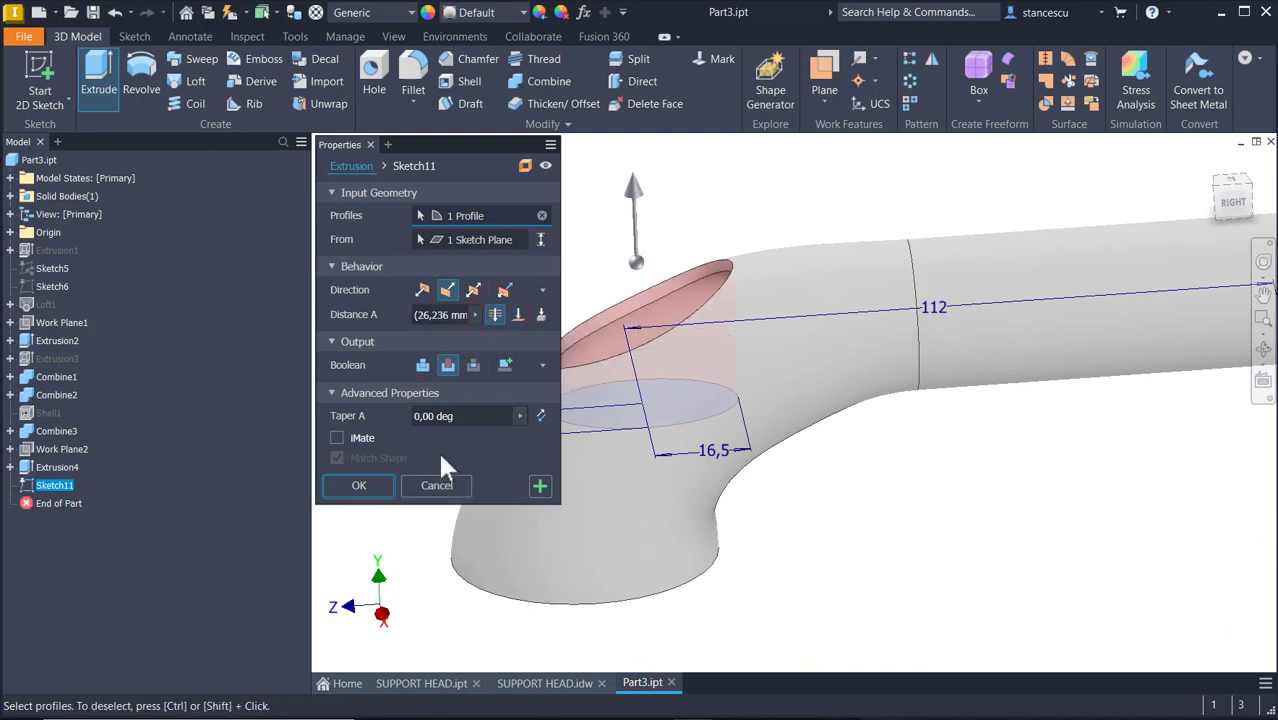
pyautogui.click(347, 487)
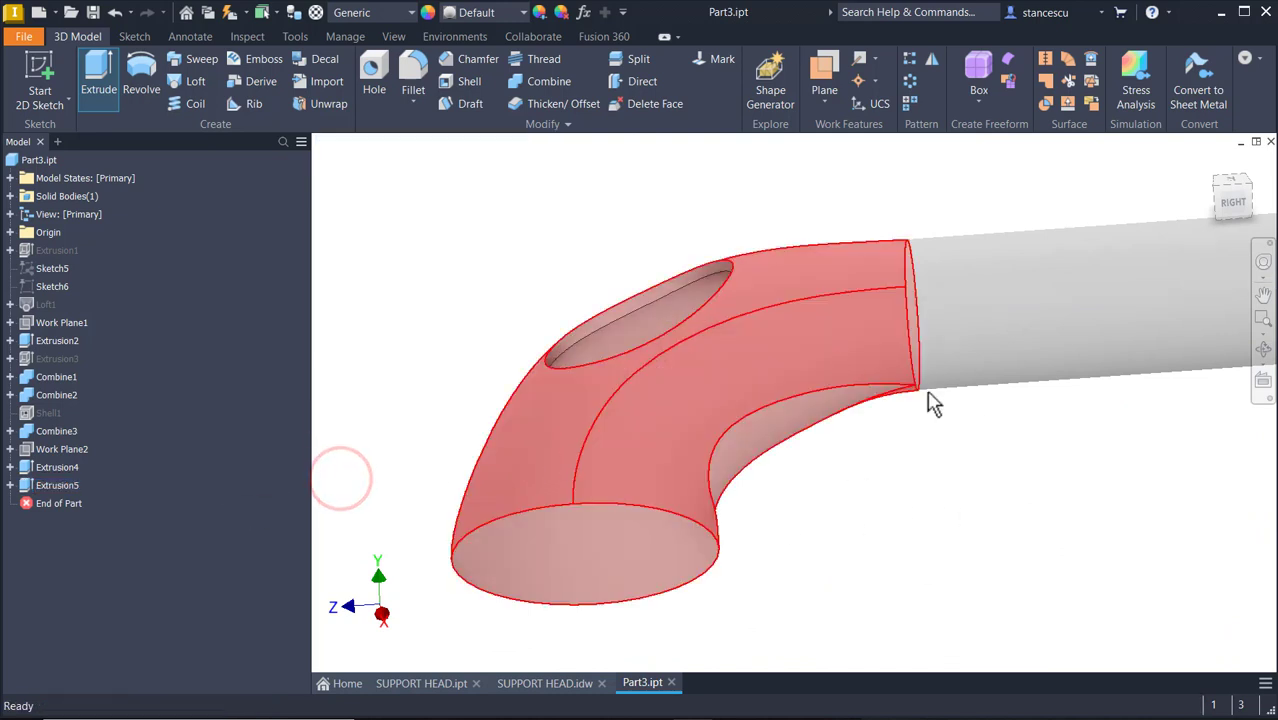
# Step: Check the new elliptical opening, and examine the small openings around the wide end in SUPPORT HEAD.idw's shaded and plan views
pyautogui.press('F6')
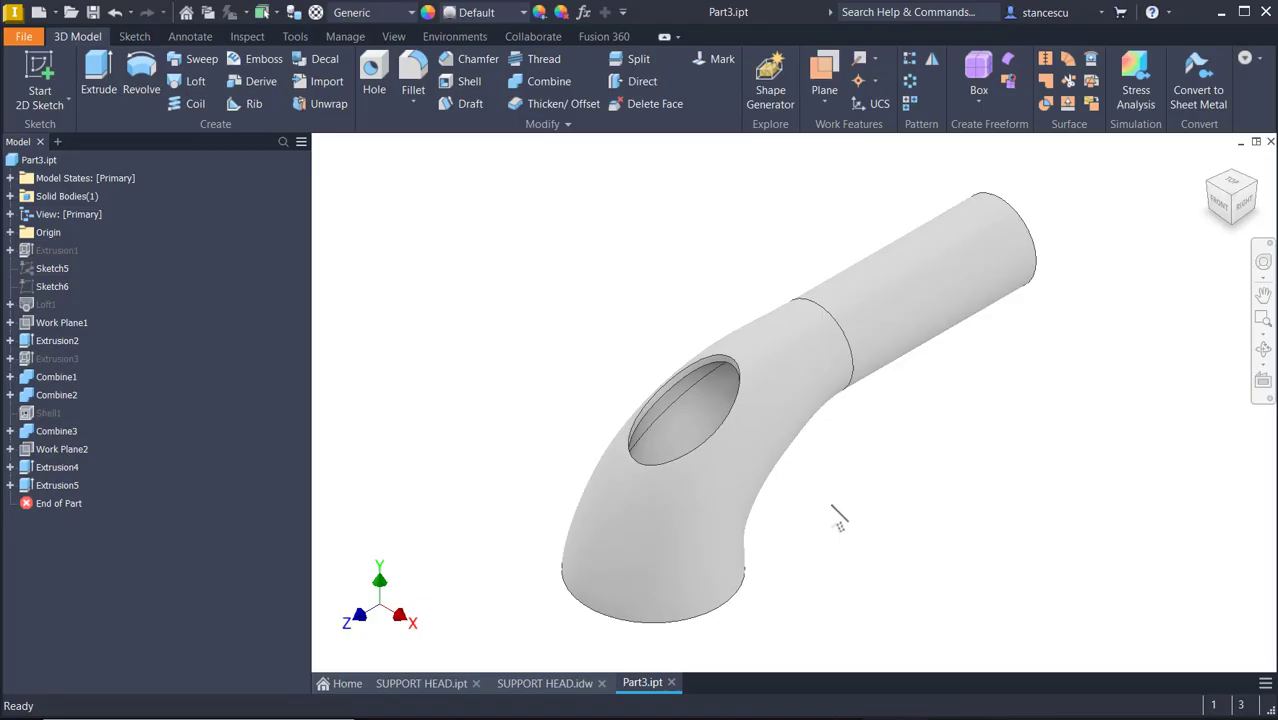
pyautogui.scroll(6, 832, 506)
pyautogui.click(914, 513)
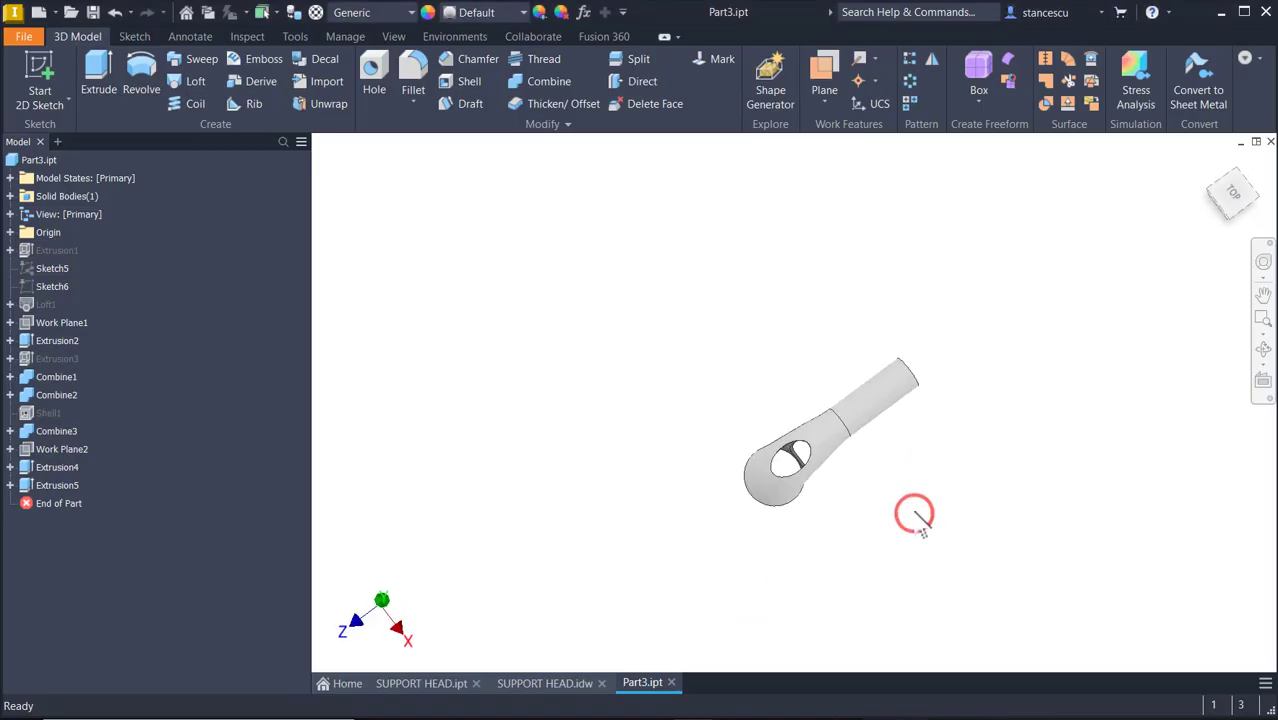
pyautogui.click(566, 683)
pyautogui.scroll(-3, 1065, 560)
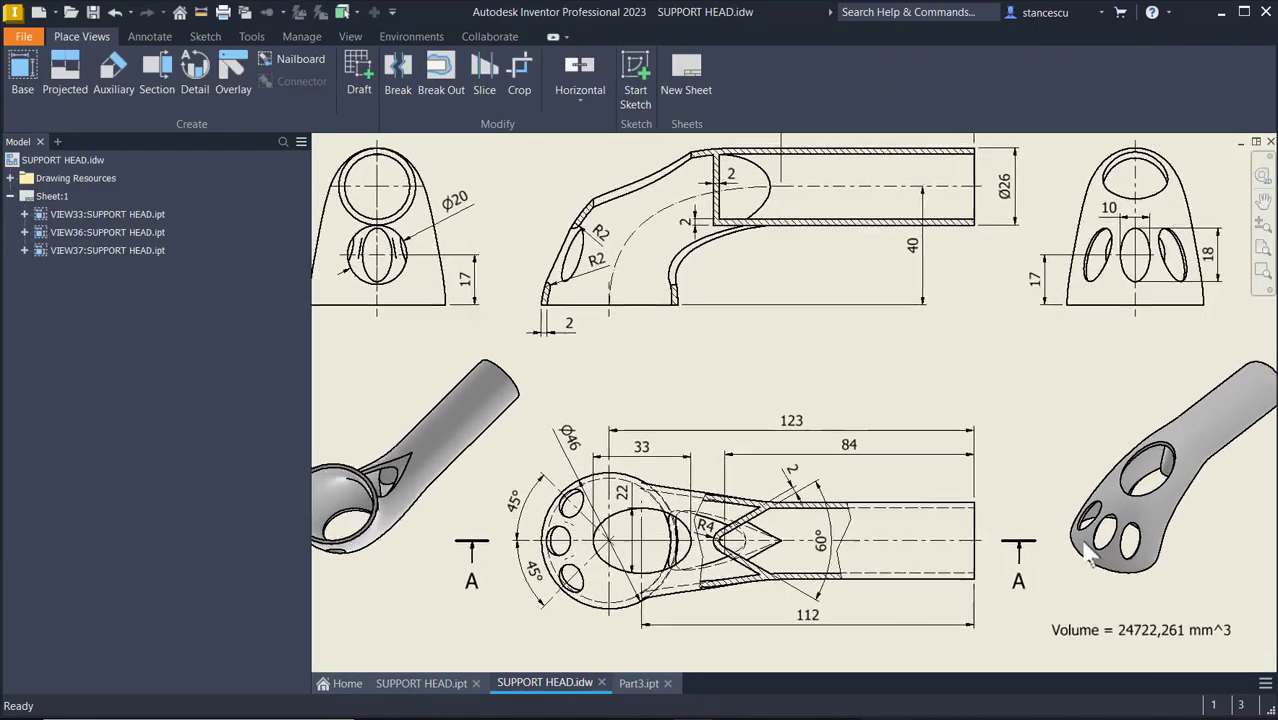
pyautogui.scroll(-2, 1040, 565)
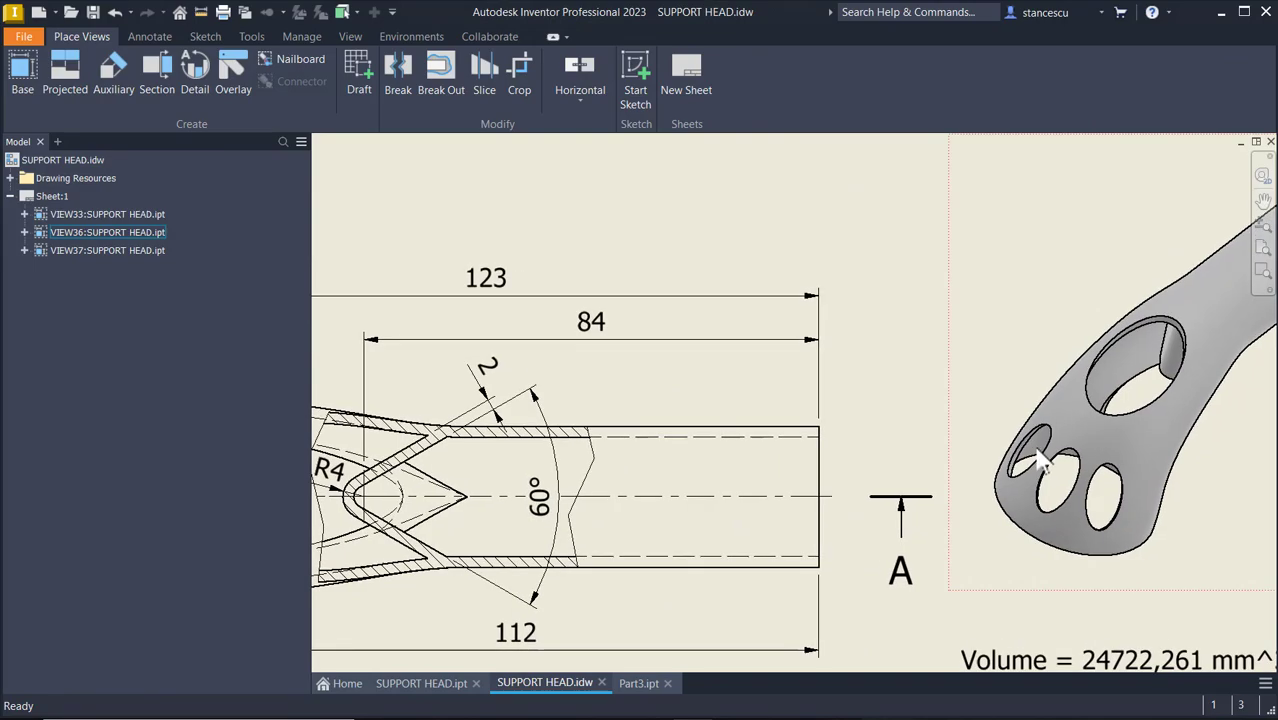
pyautogui.scroll(-1, 1105, 525)
pyautogui.scroll(4, 1105, 525)
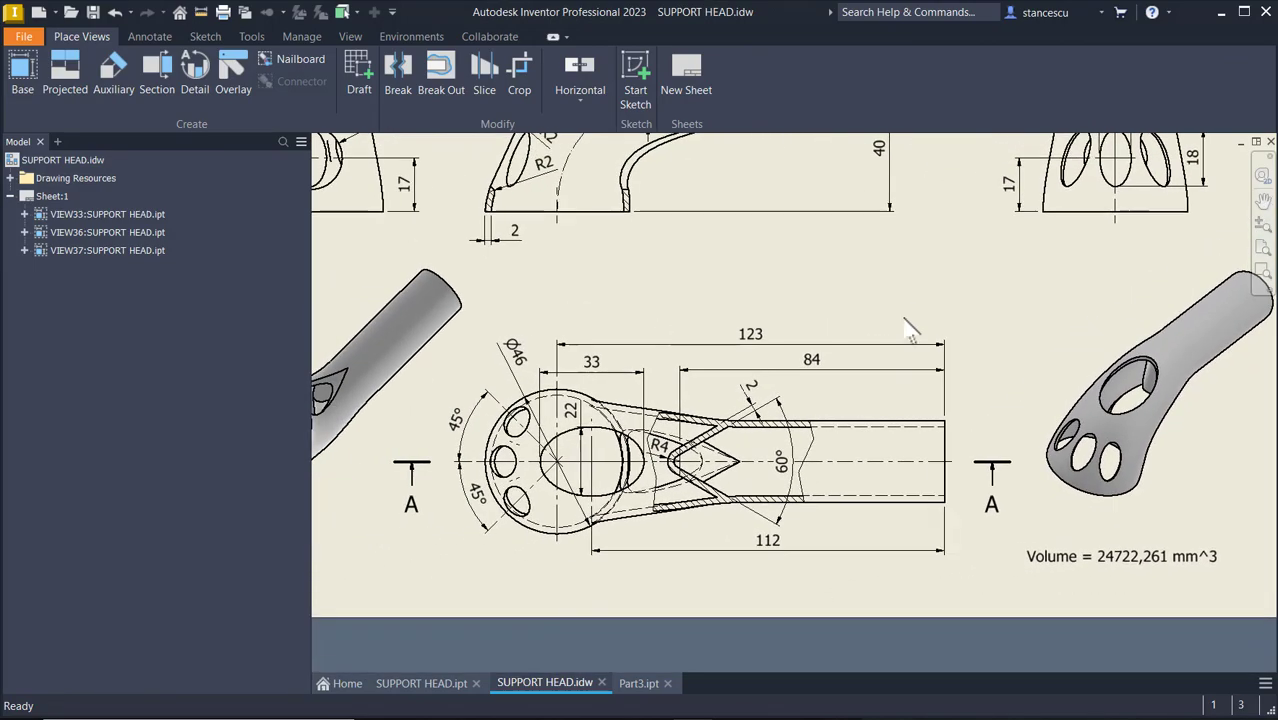
pyautogui.scroll(-2, 479, 428)
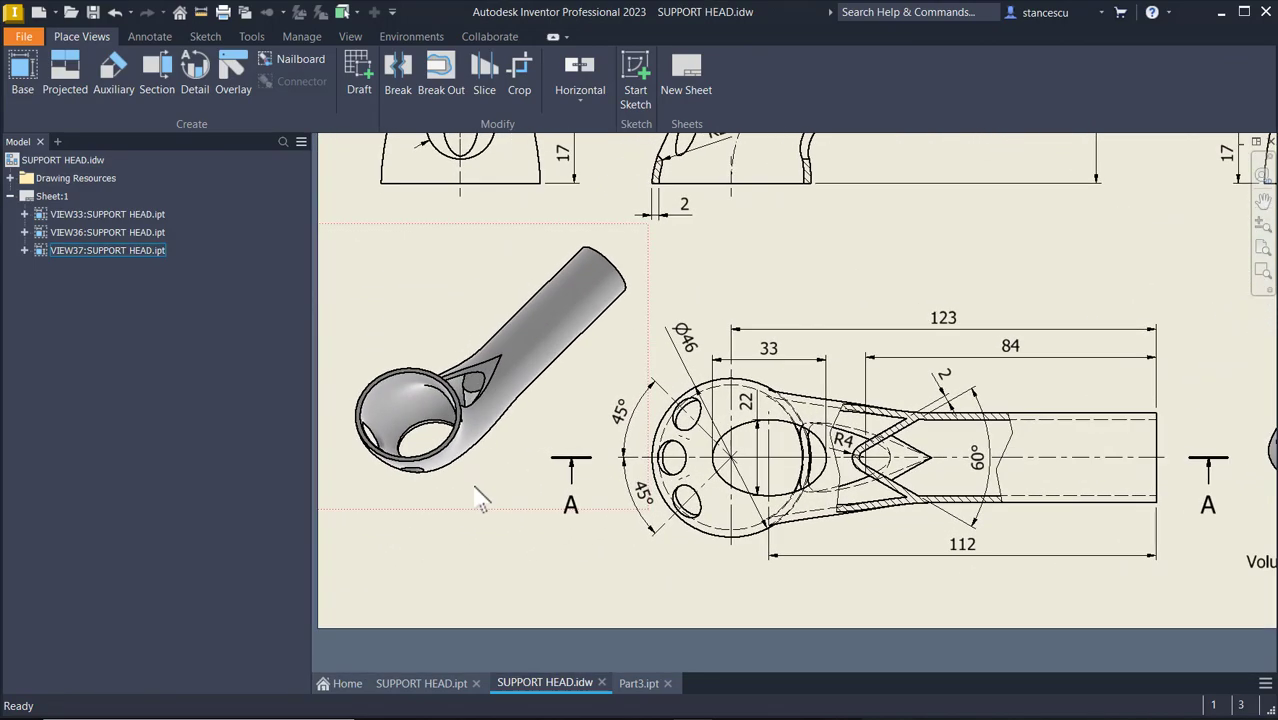
pyautogui.scroll(1, 479, 496)
pyautogui.scroll(-1, 547, 502)
pyautogui.scroll(-1, 657, 530)
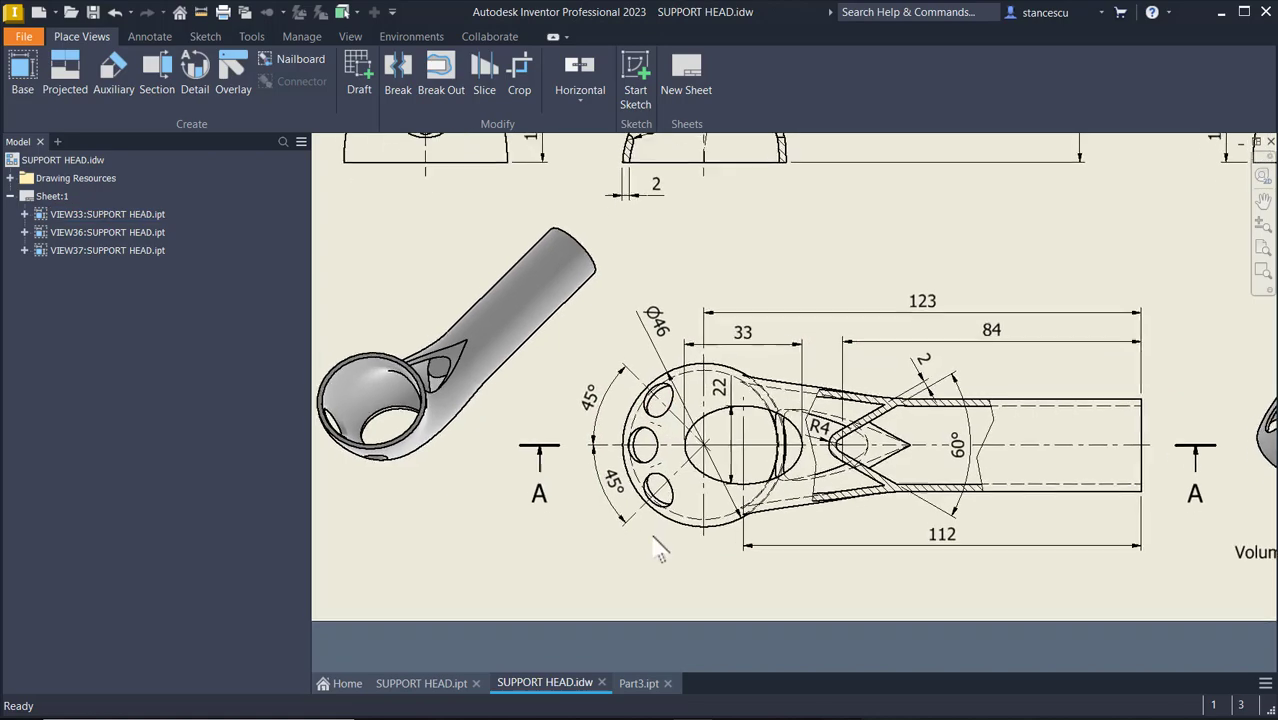
# Step: Examine the size and height dimensions of the small elliptical openings in the drawing's end view
pyautogui.moveTo(692, 188); pyautogui.dragTo(689, 333, button='middle')
pyautogui.scroll(1, 720, 346)
pyautogui.moveTo(1248, 394); pyautogui.dragTo(1056, 391, button='middle')
pyautogui.moveTo(1190, 322); pyautogui.dragTo(1152, 320, button='middle')
pyautogui.scroll(-1, 1165, 310)
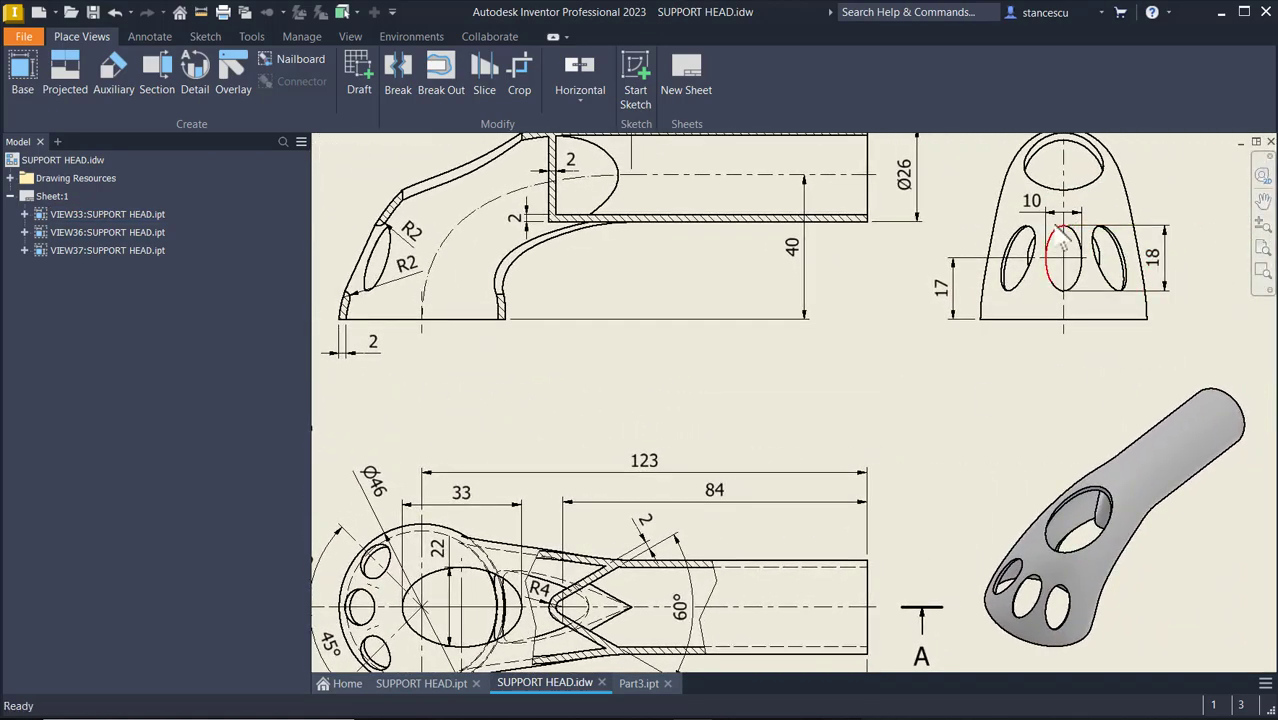
pyautogui.click(1047, 232)
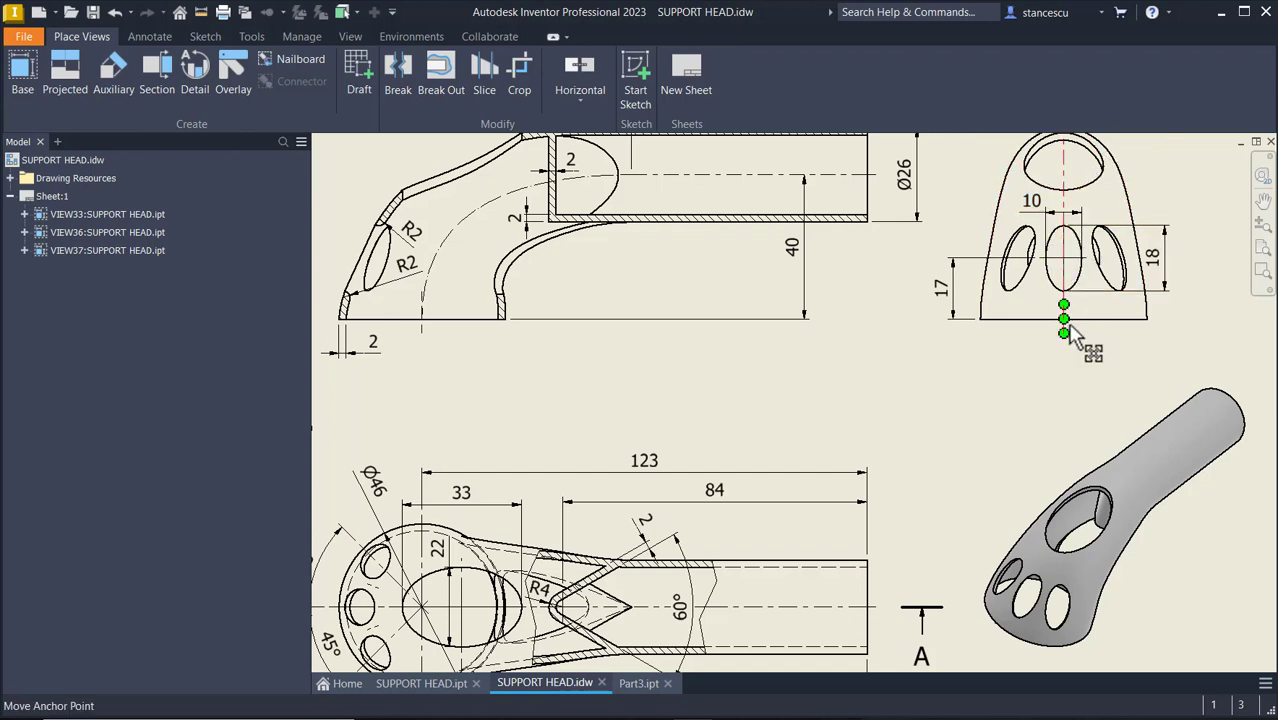
pyautogui.moveTo(900, 354); pyautogui.dragTo(1052, 358, button='middle')
pyautogui.scroll(-1, 1052, 358)
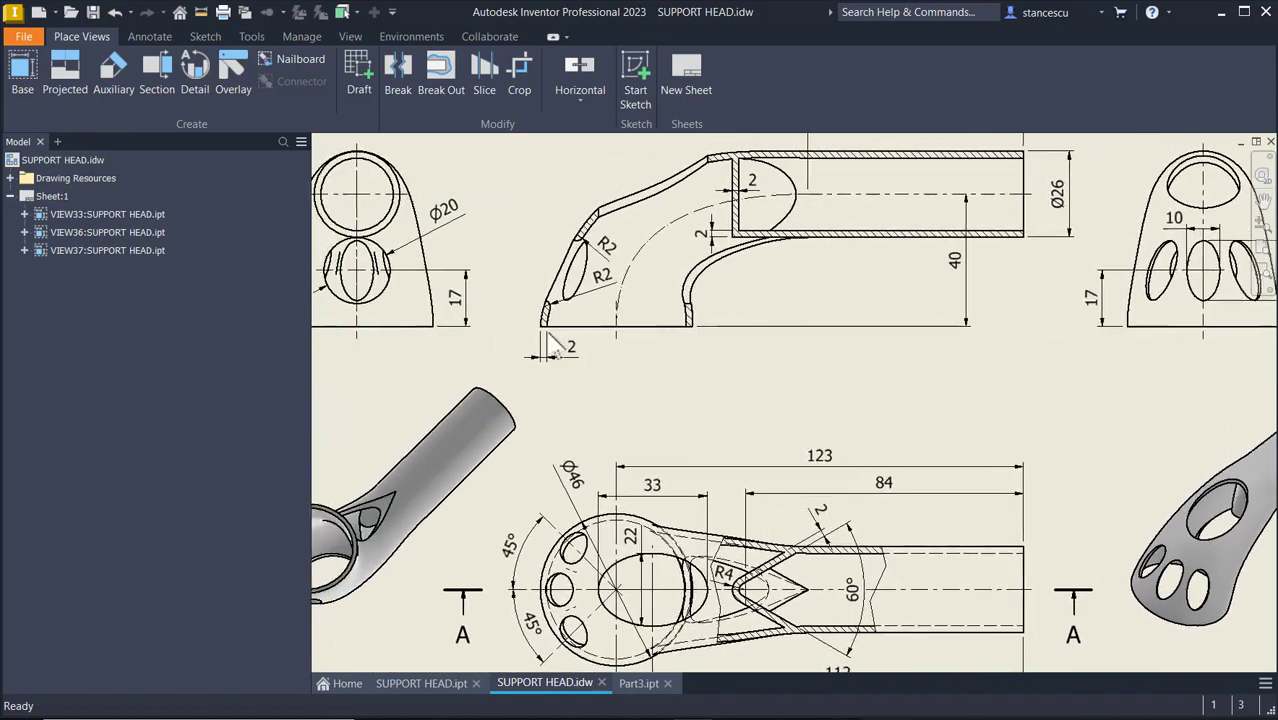
# Step: Examine the angular spacing of the three small openings in the drawing's plan view, and view the whole sheet
pyautogui.scroll(1, 460, 295)
pyautogui.moveTo(613, 362); pyautogui.dragTo(615, 206, button='middle')
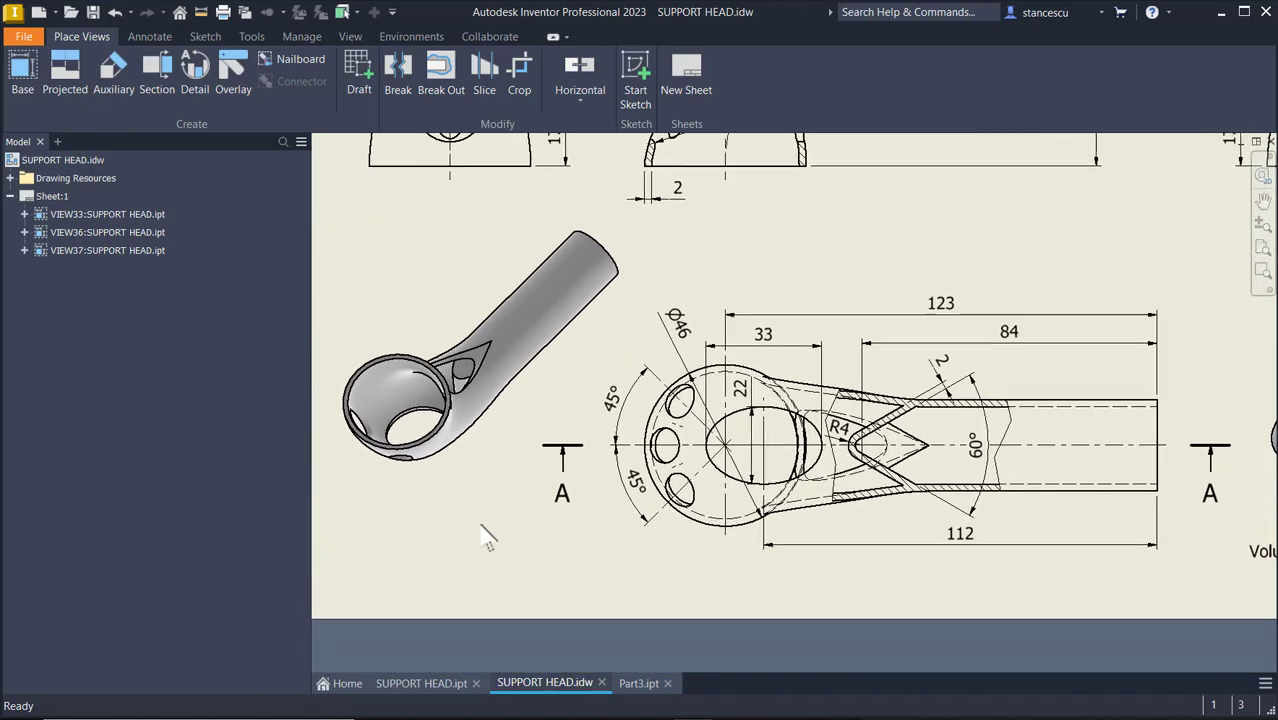
pyautogui.scroll(1, 484, 534)
pyautogui.moveTo(479, 526); pyautogui.dragTo(463, 510, button='middle')
pyautogui.scroll(1, 480, 520)
pyautogui.scroll(1, 655, 450)
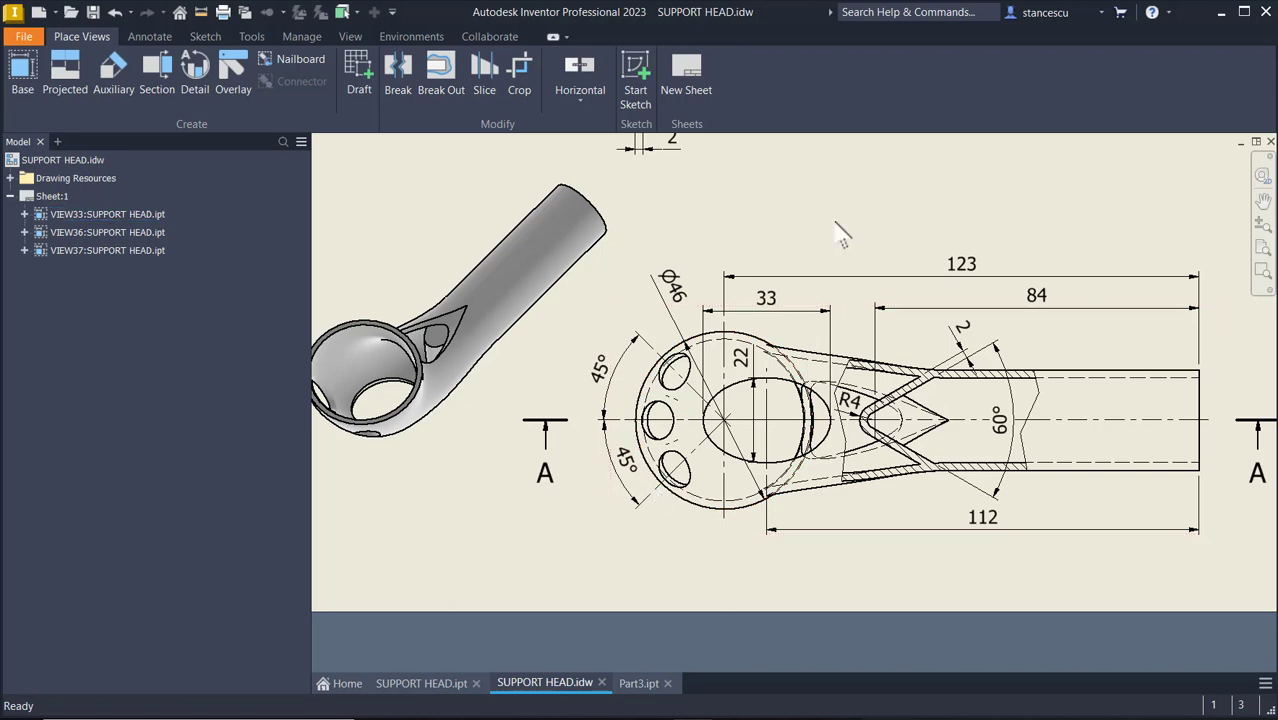
pyautogui.press('F6')
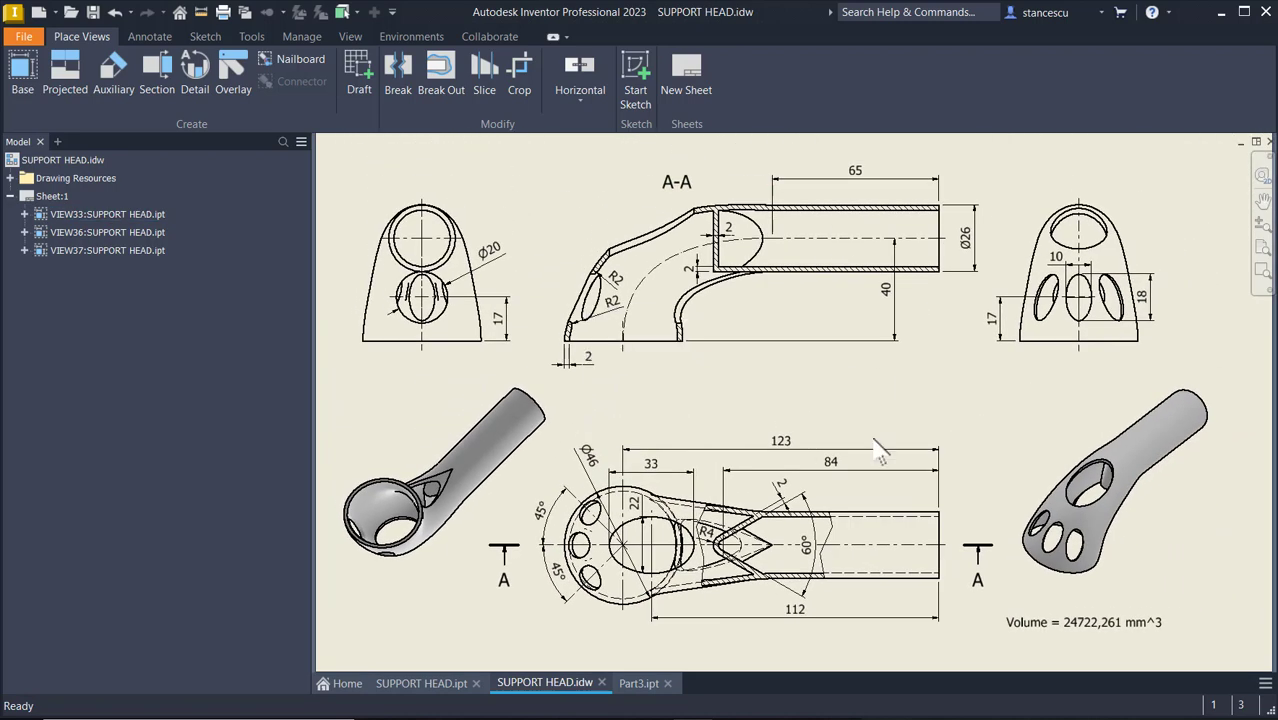
# Step: Return to Part3.ipt and make Work Axis1, the axis under Work Plane2 through the wide end, visible
pyautogui.click(635, 688)
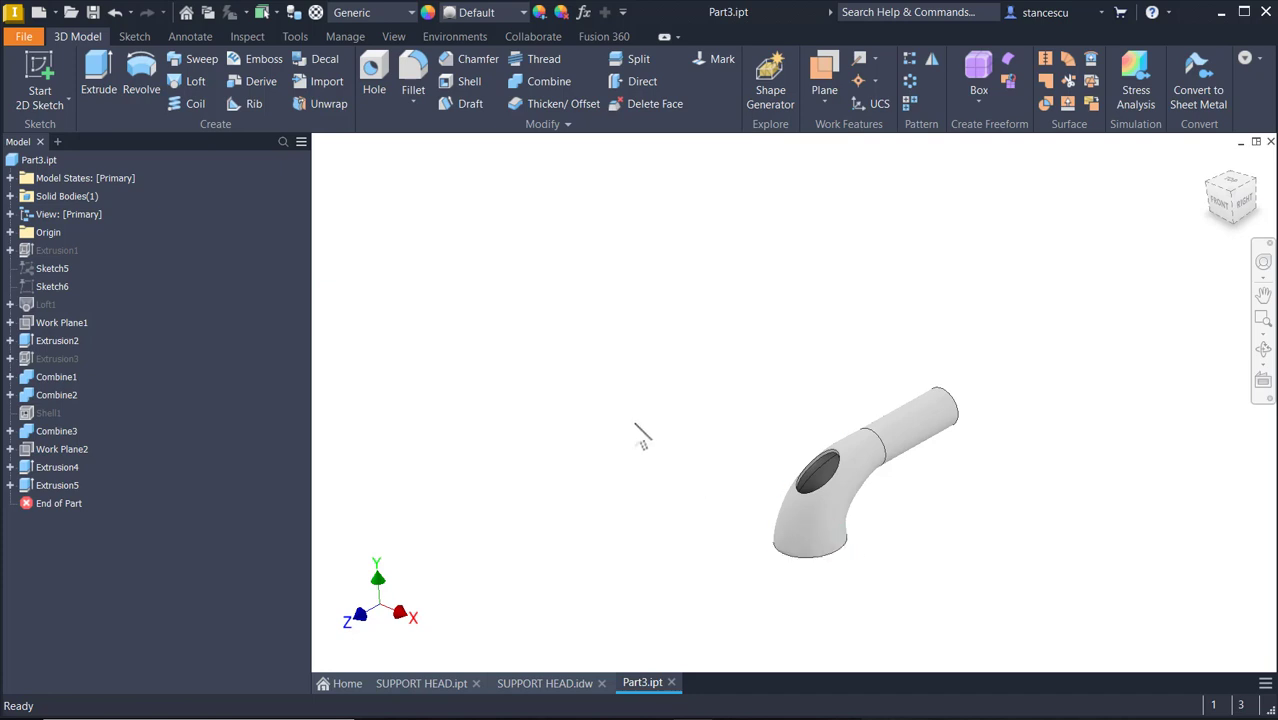
pyautogui.keyDown('shift'); pyautogui.moveTo(633, 411); pyautogui.dragTo(749, 548, button='middle'); pyautogui.keyUp('shift')
pyautogui.scroll(3, 757, 561)
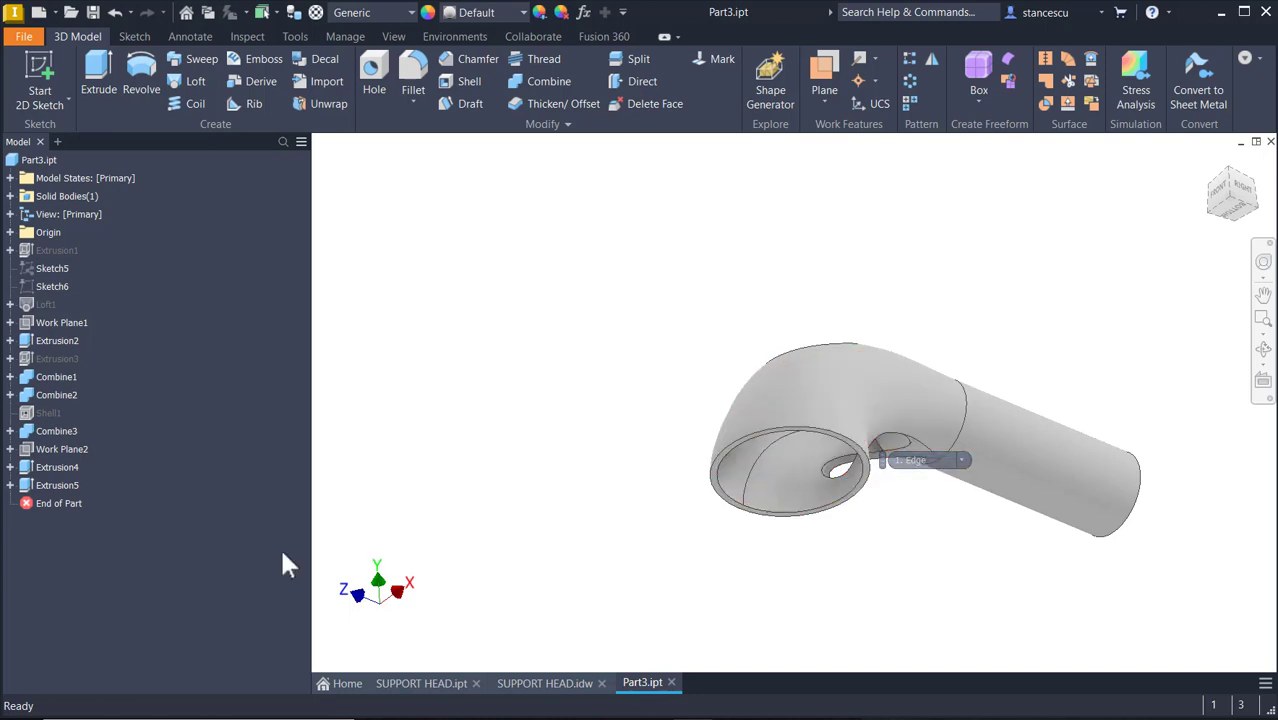
pyautogui.click(62, 458)
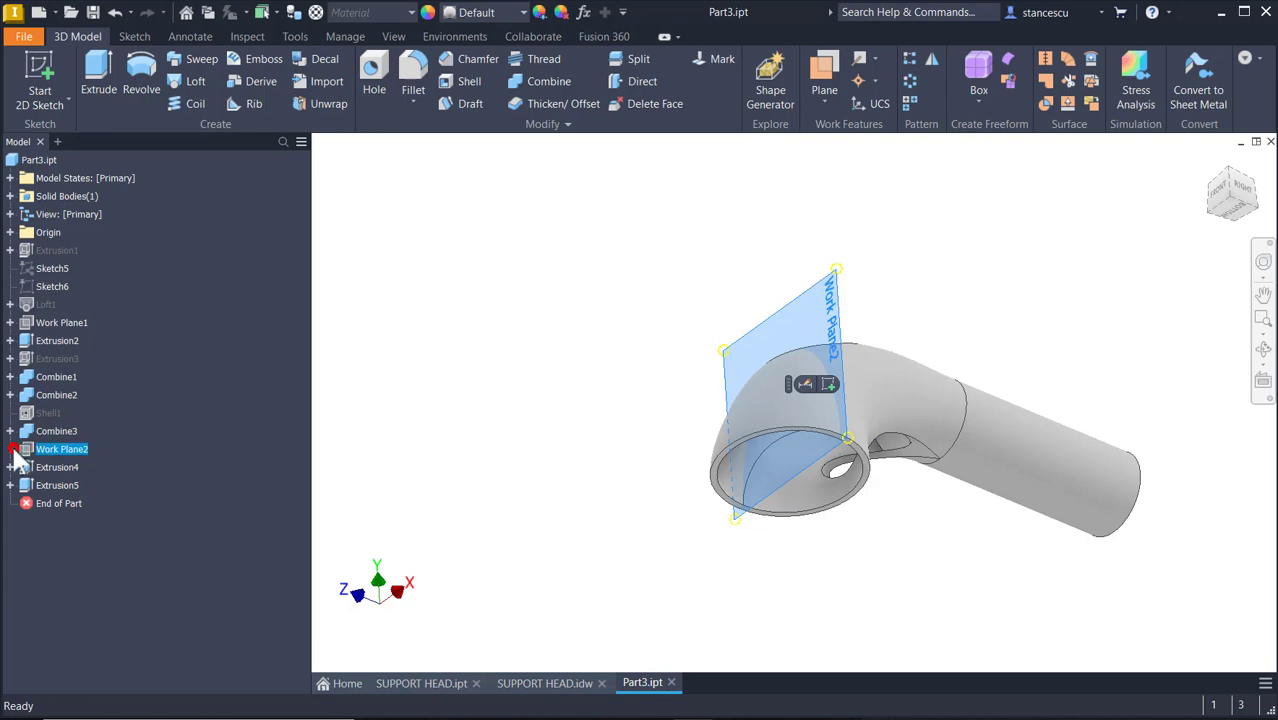
pyautogui.click(10, 449)
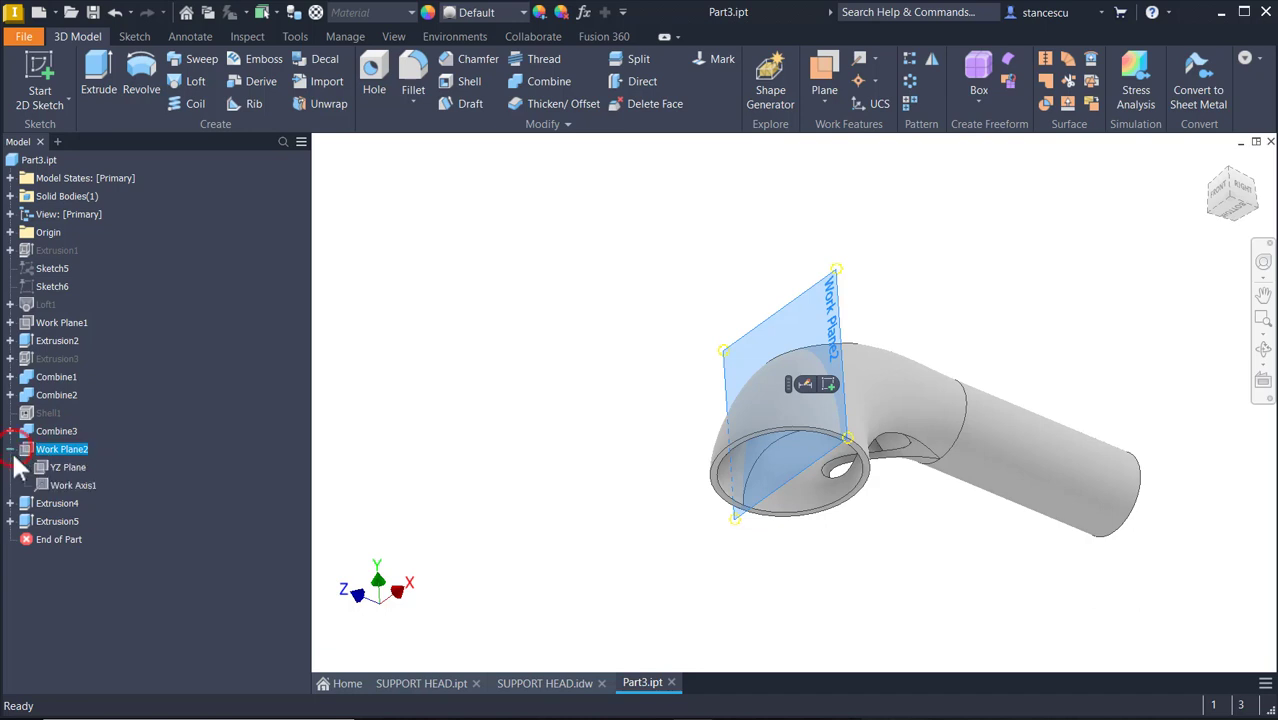
pyautogui.rightClick(62, 487)
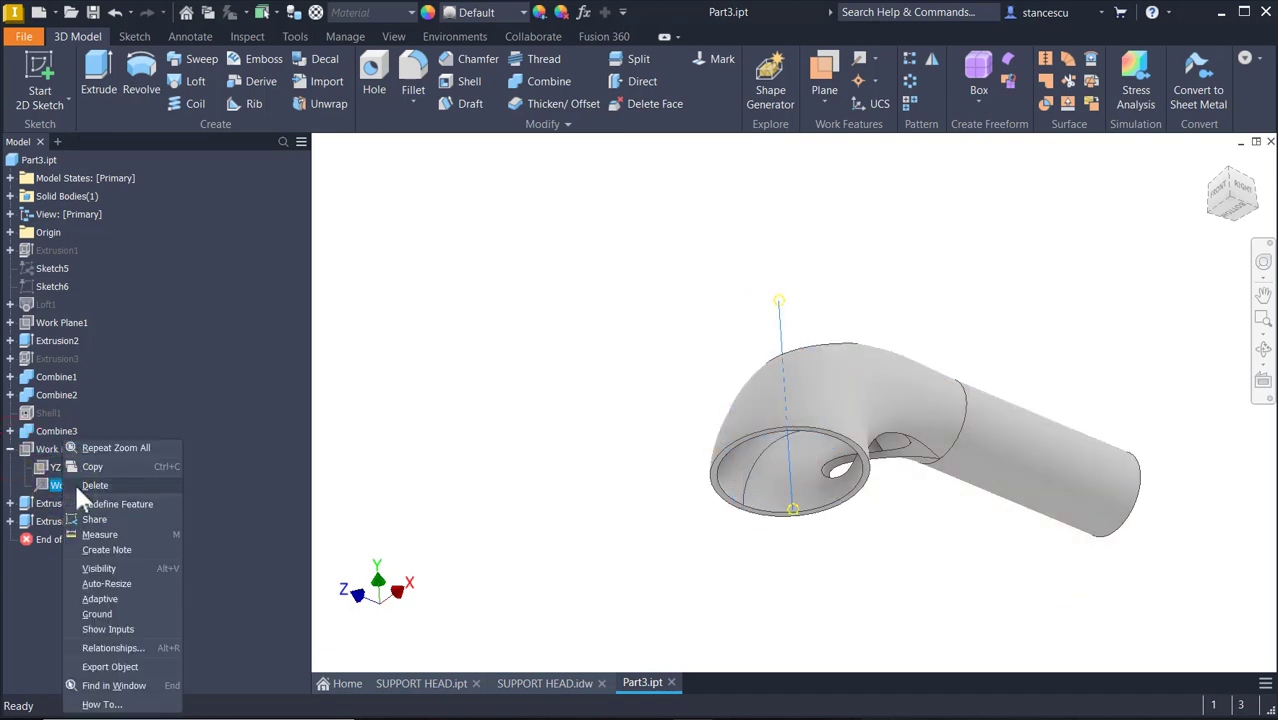
pyautogui.click(110, 567)
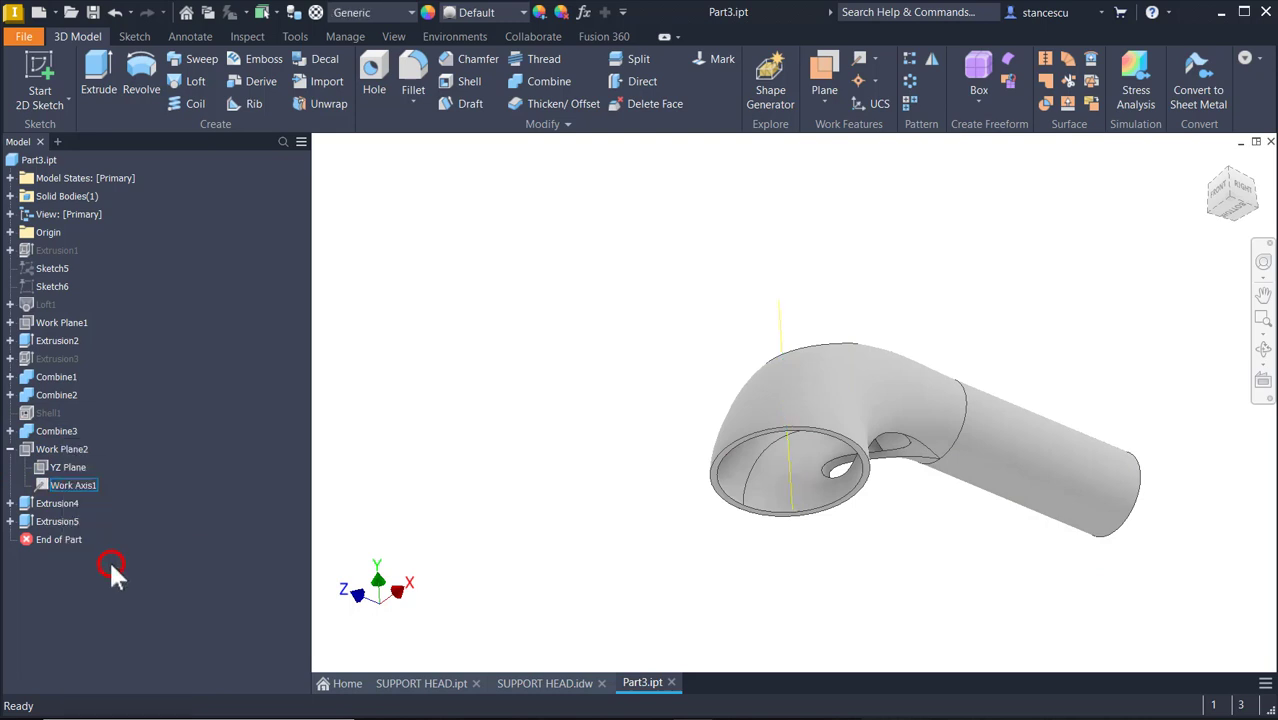
# Step: Create a work plane through Work Axis1 at 45 degrees to the origin YZ plane
pyautogui.press(']')
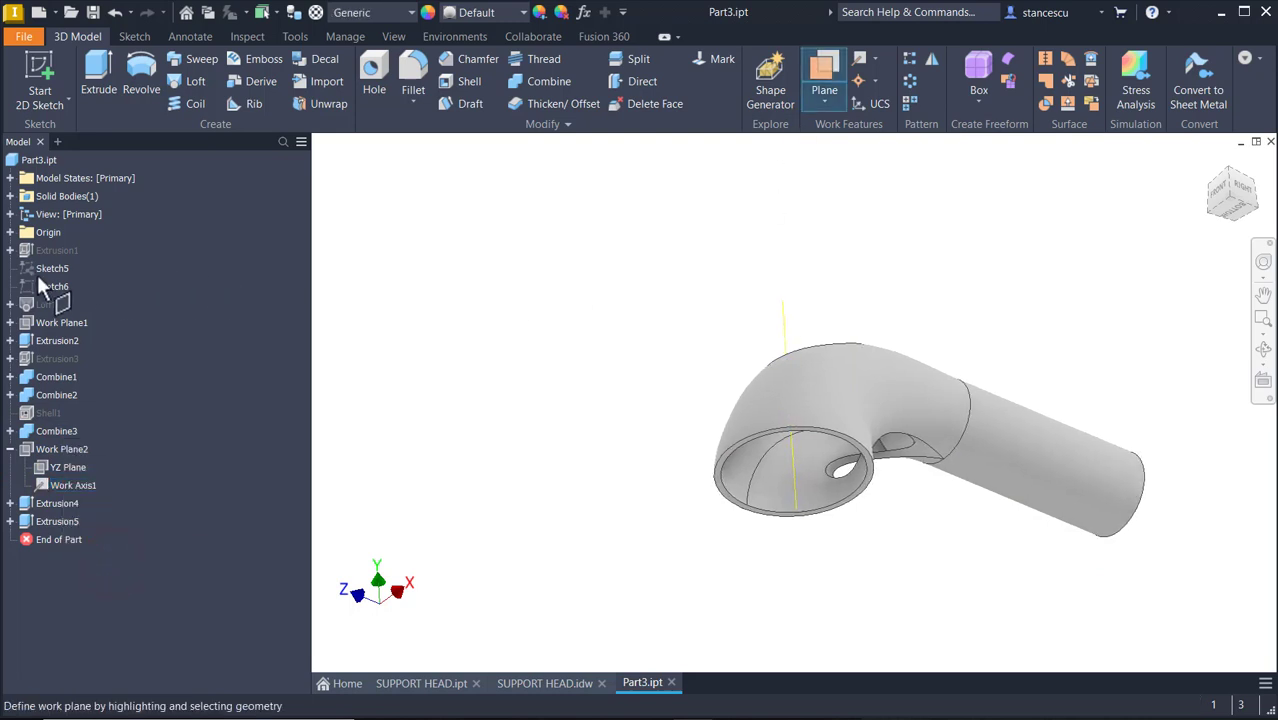
pyautogui.click(11, 233)
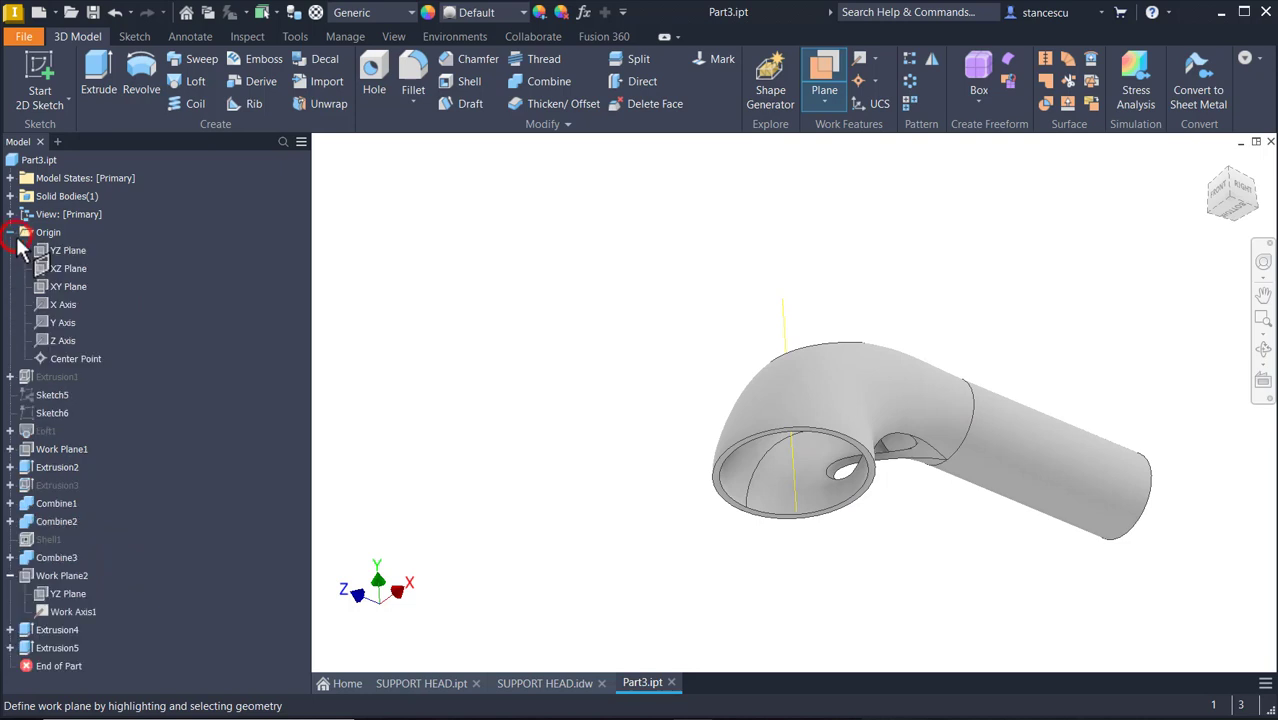
pyautogui.click(67, 252)
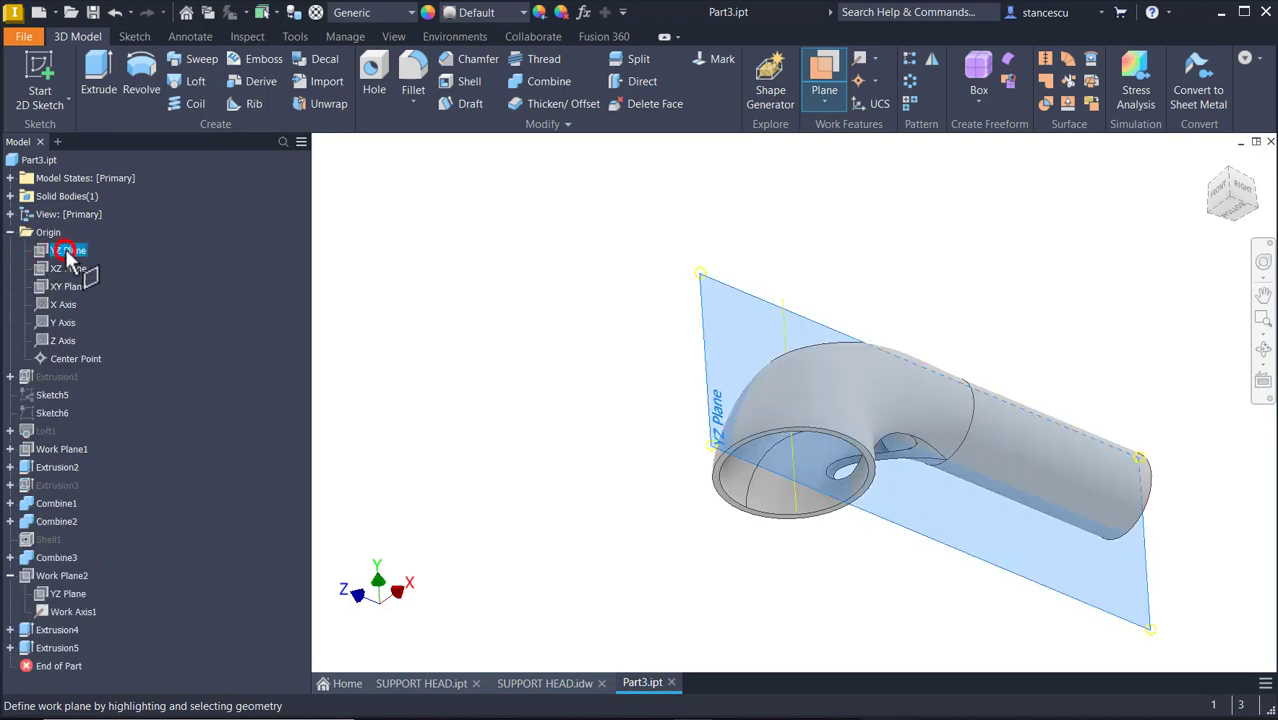
pyautogui.click(796, 496)
pyautogui.keyDown('shift'); pyautogui.moveTo(799, 545); pyautogui.dragTo(719, 476, button='middle'); pyautogui.keyUp('shift')
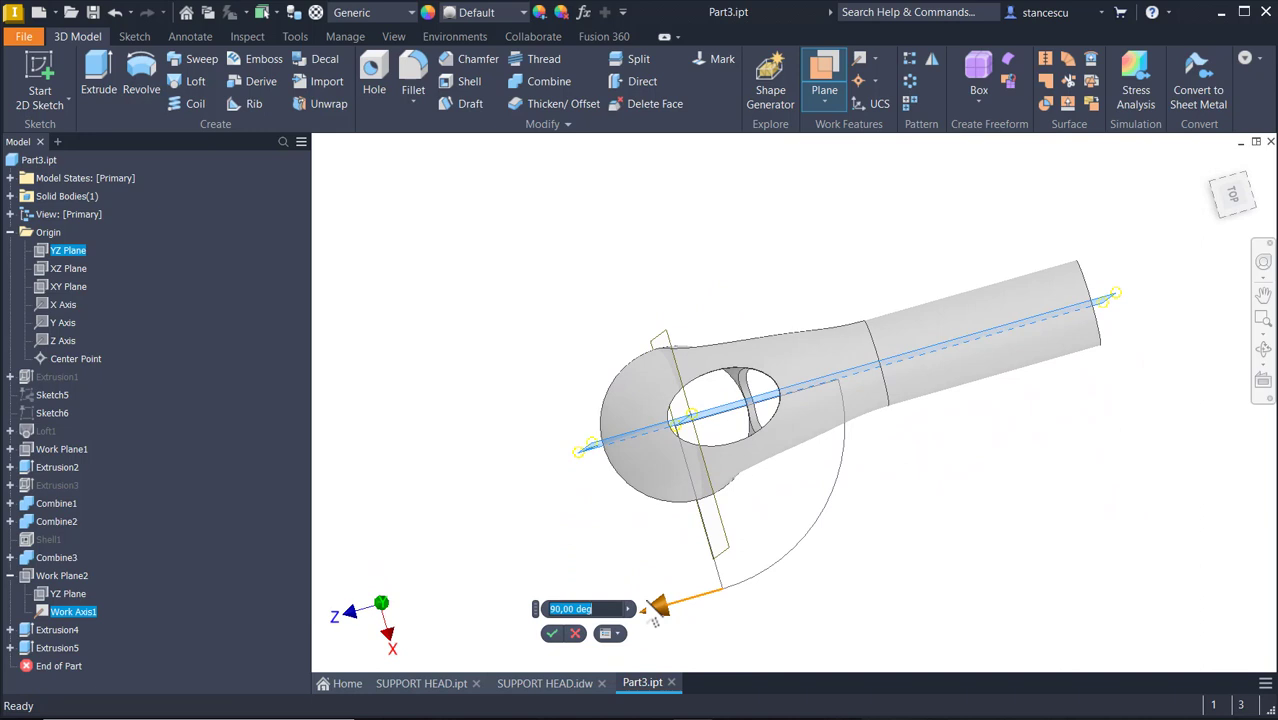
pyautogui.moveTo(652, 614); pyautogui.dragTo(777, 551)
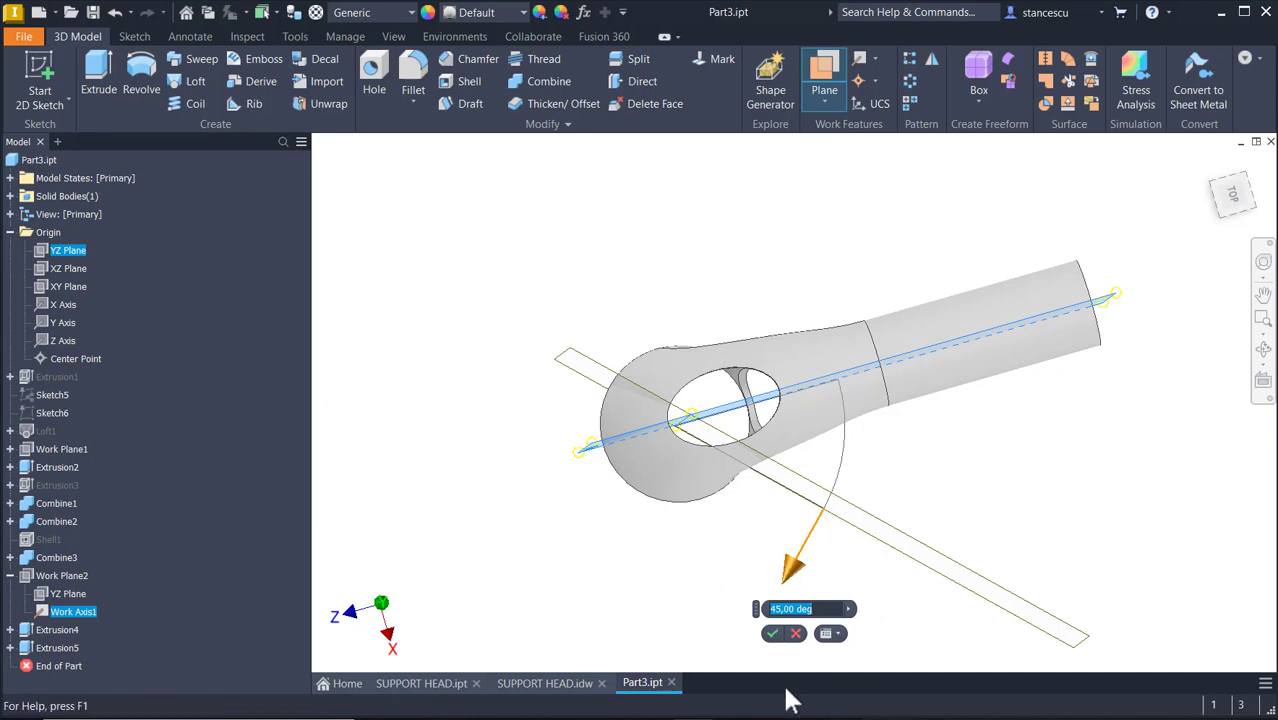
pyautogui.click(772, 634)
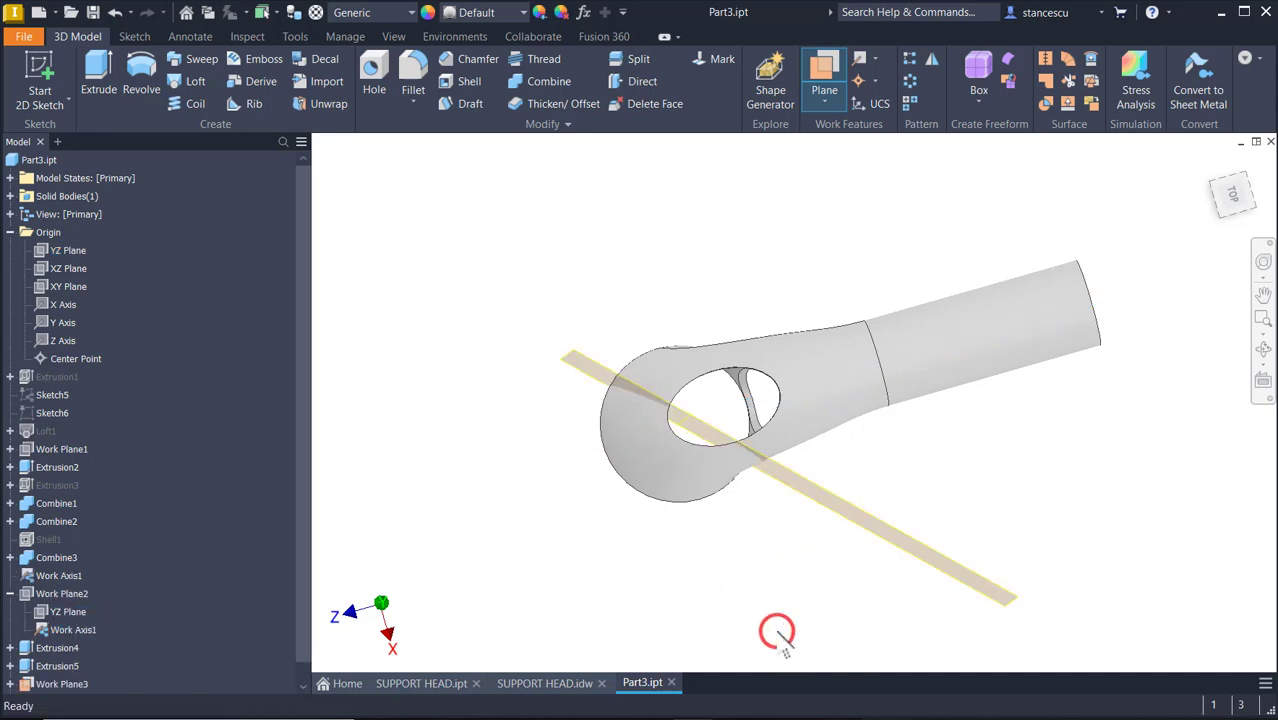
# Step: Start a sketch on the new angled work plane and slice the model display at the sketch plane
pyautogui.keyDown('shift'); pyautogui.moveTo(750, 571); pyautogui.dragTo(752, 562, button='middle'); pyautogui.keyUp('shift')
pyautogui.scroll(-2, 712, 462)
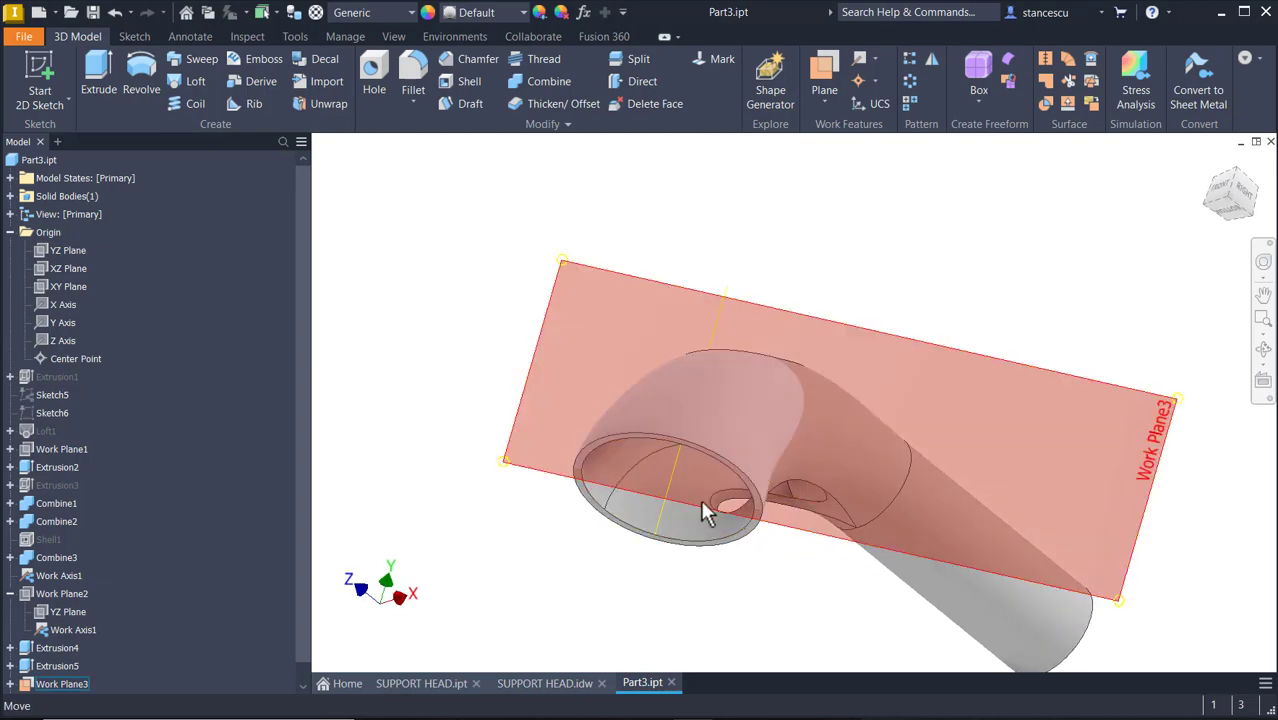
pyautogui.click(700, 499)
pyautogui.click(741, 496)
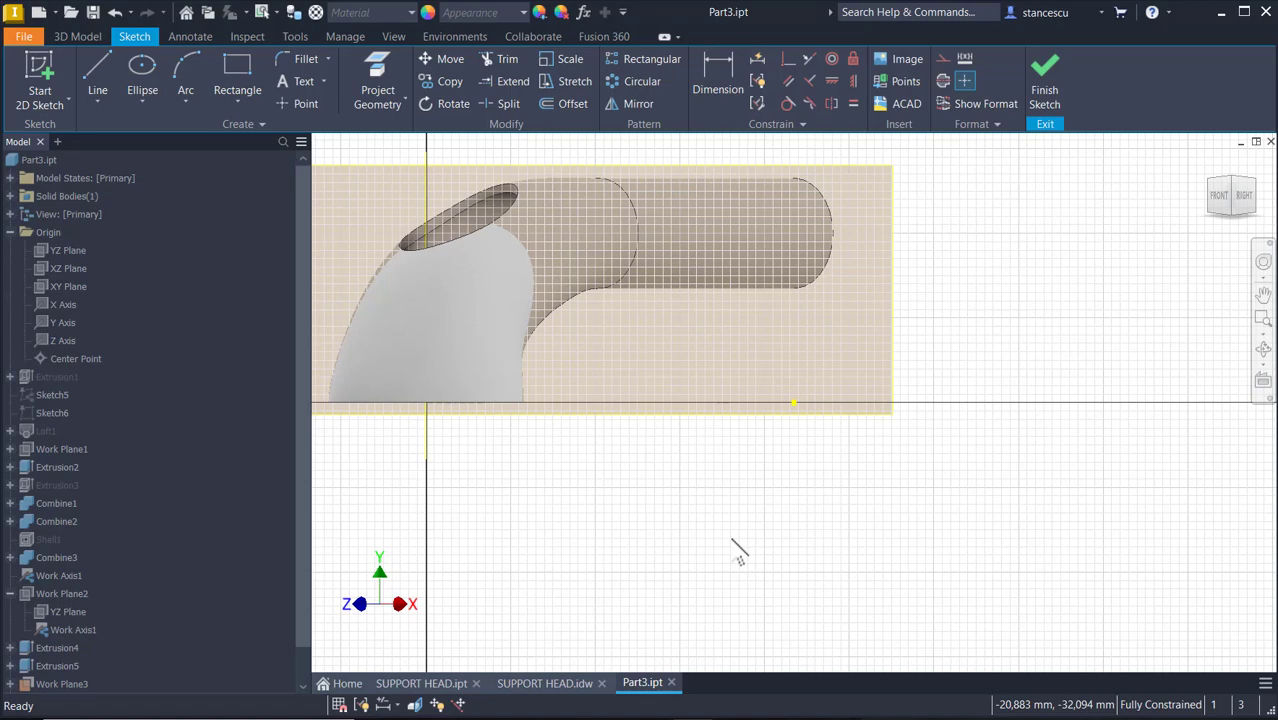
pyautogui.press('F7')
pyautogui.moveTo(593, 516); pyautogui.dragTo(899, 594, button='middle')
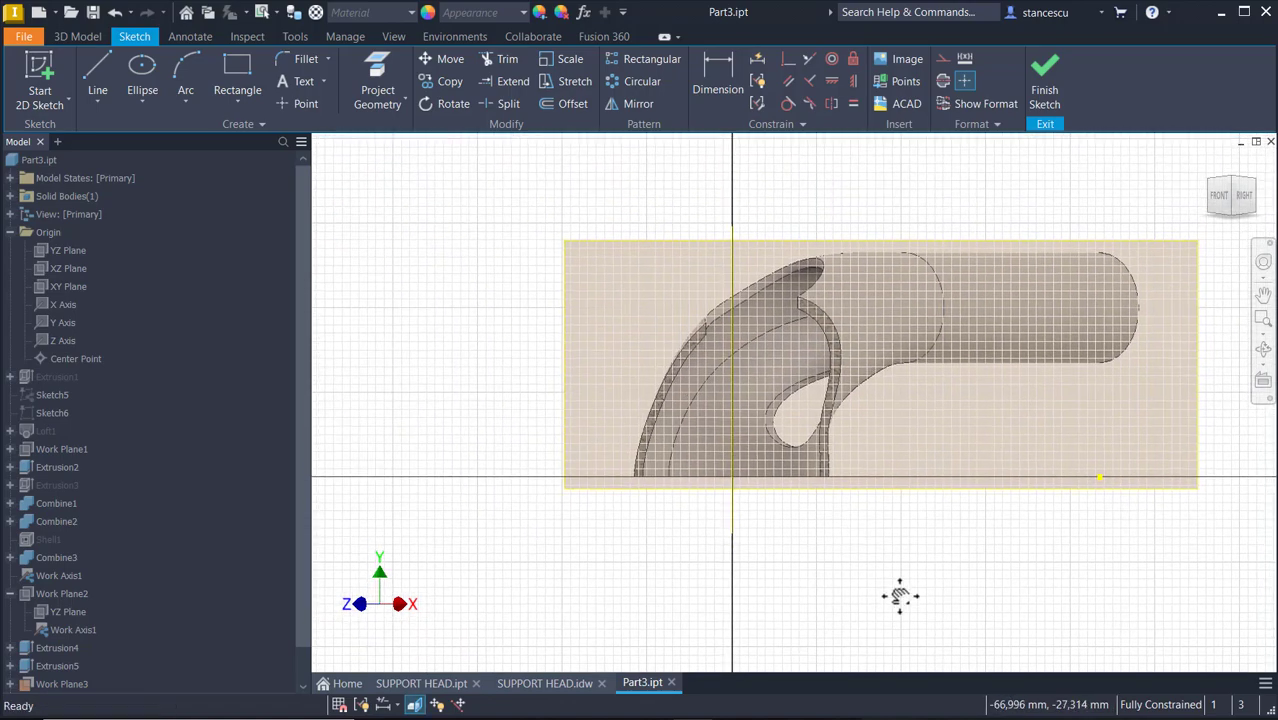
# Step: Sketch an upright ellipse with a vertical half-axis of about 22.7 mm in the empty area beside the wide end
pyautogui.click(148, 63)
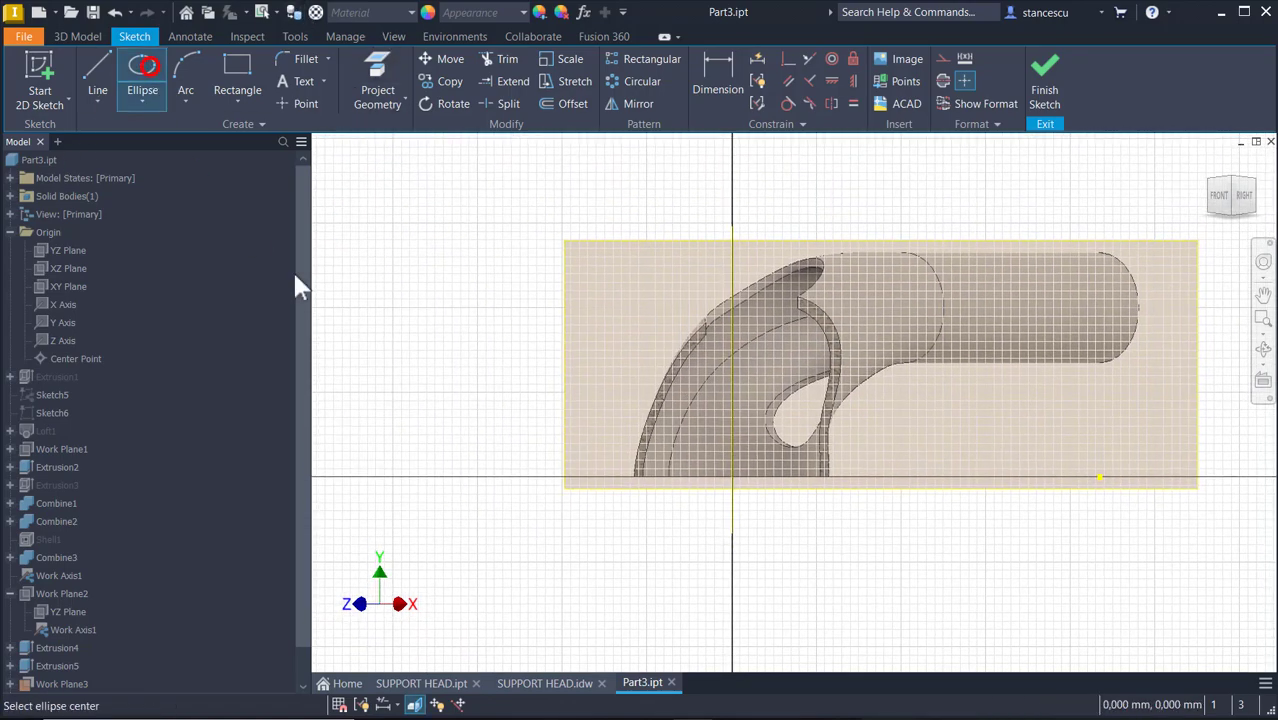
pyautogui.click(492, 425)
pyautogui.click(491, 330)
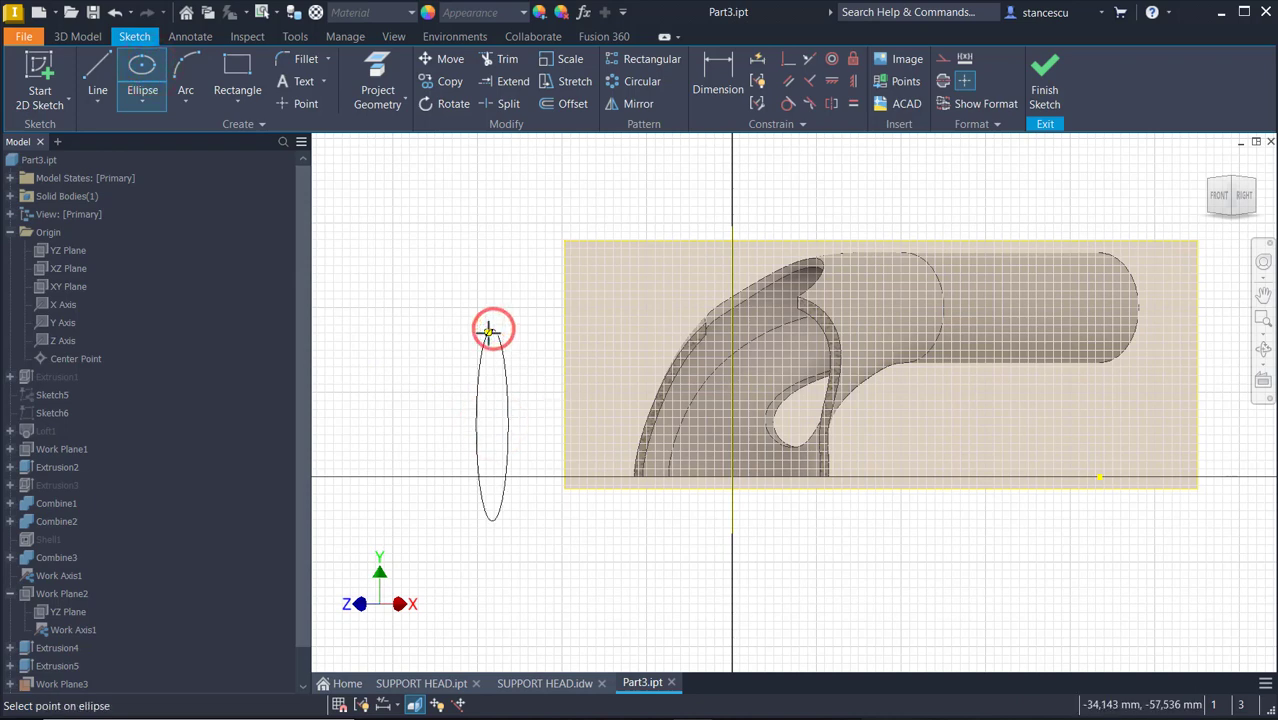
pyautogui.click(473, 339)
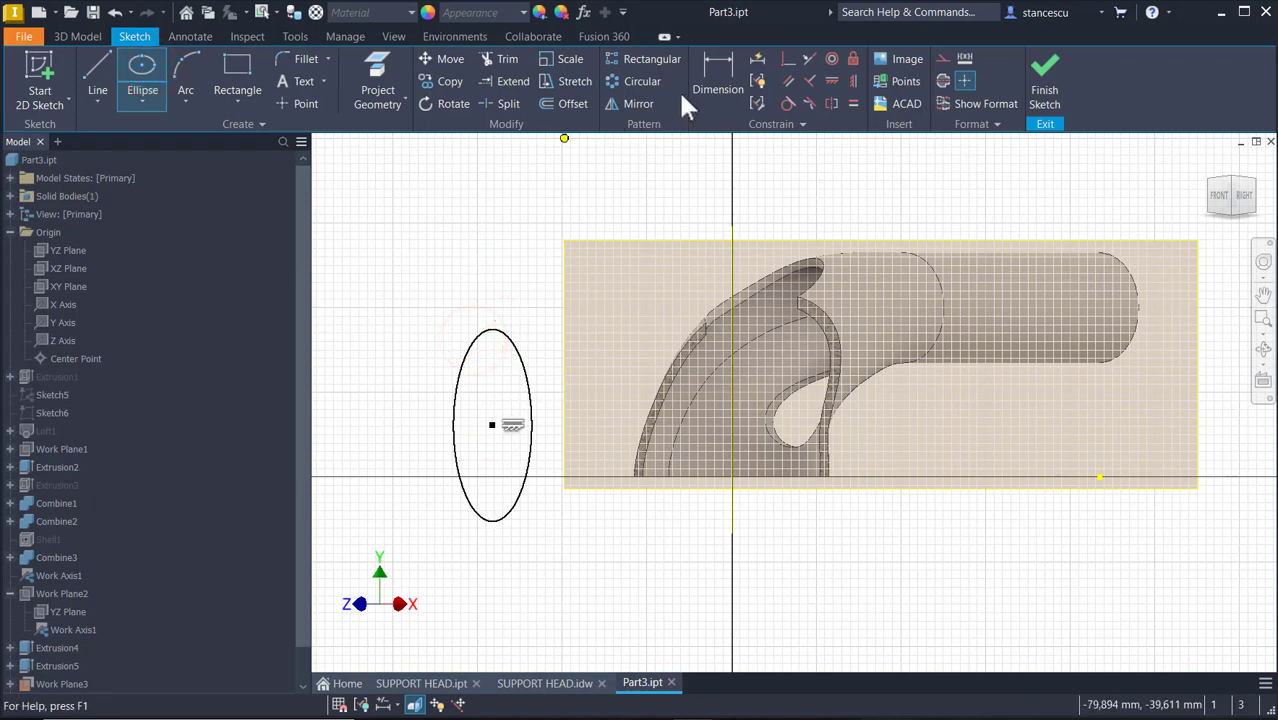
# Step: Dimension the ellipse's vertical half-axis as 18/2 mm and its horizontal half-axis as 10/2 mm
pyautogui.click(720, 63)
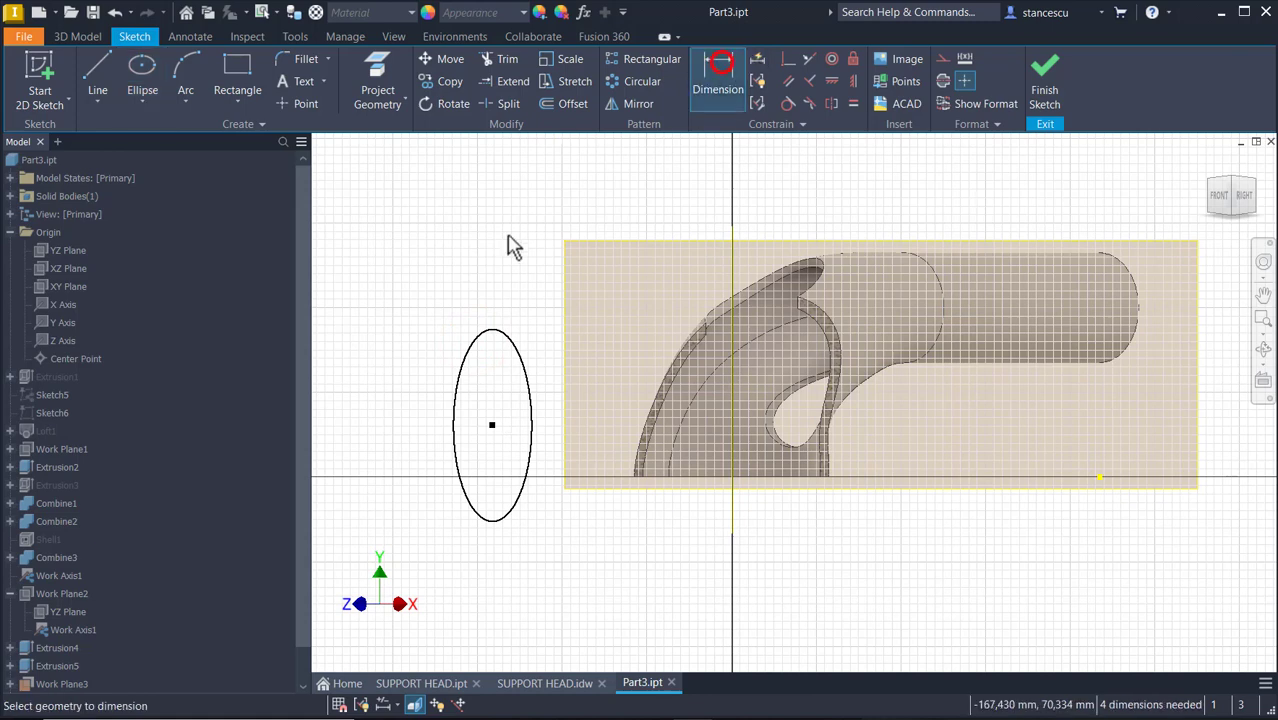
pyautogui.click(468, 345)
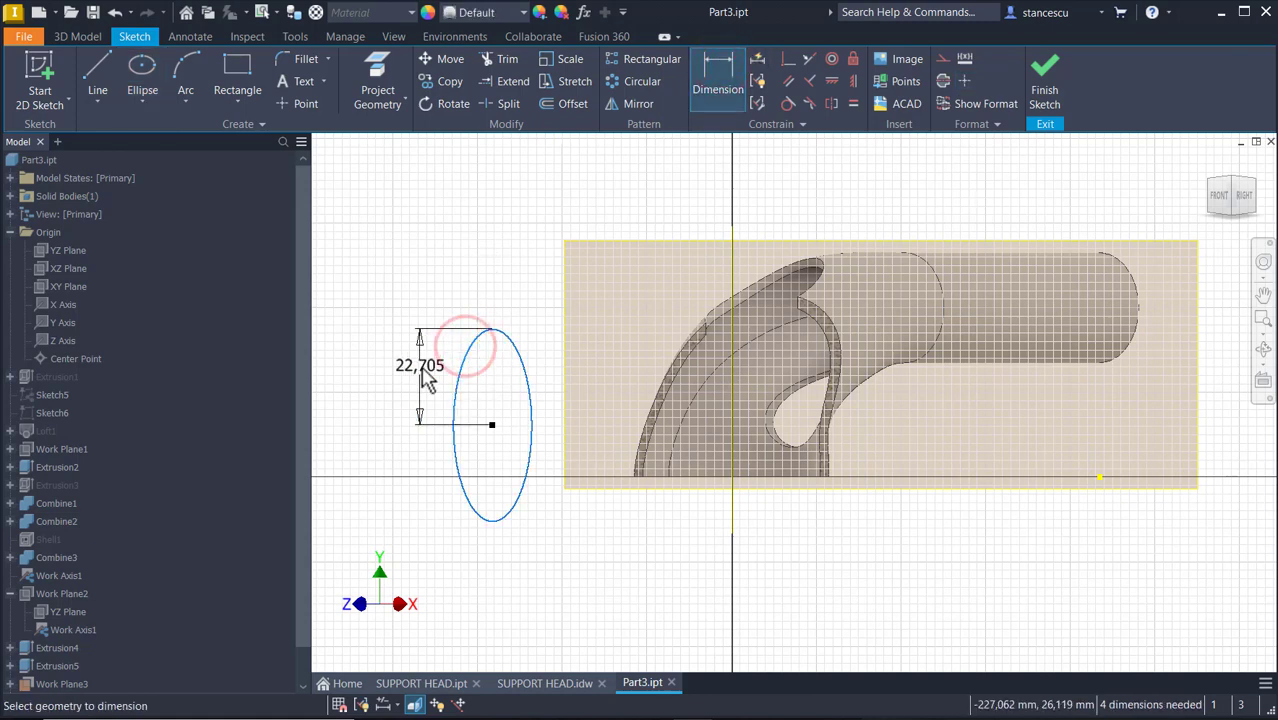
pyautogui.click(426, 378)
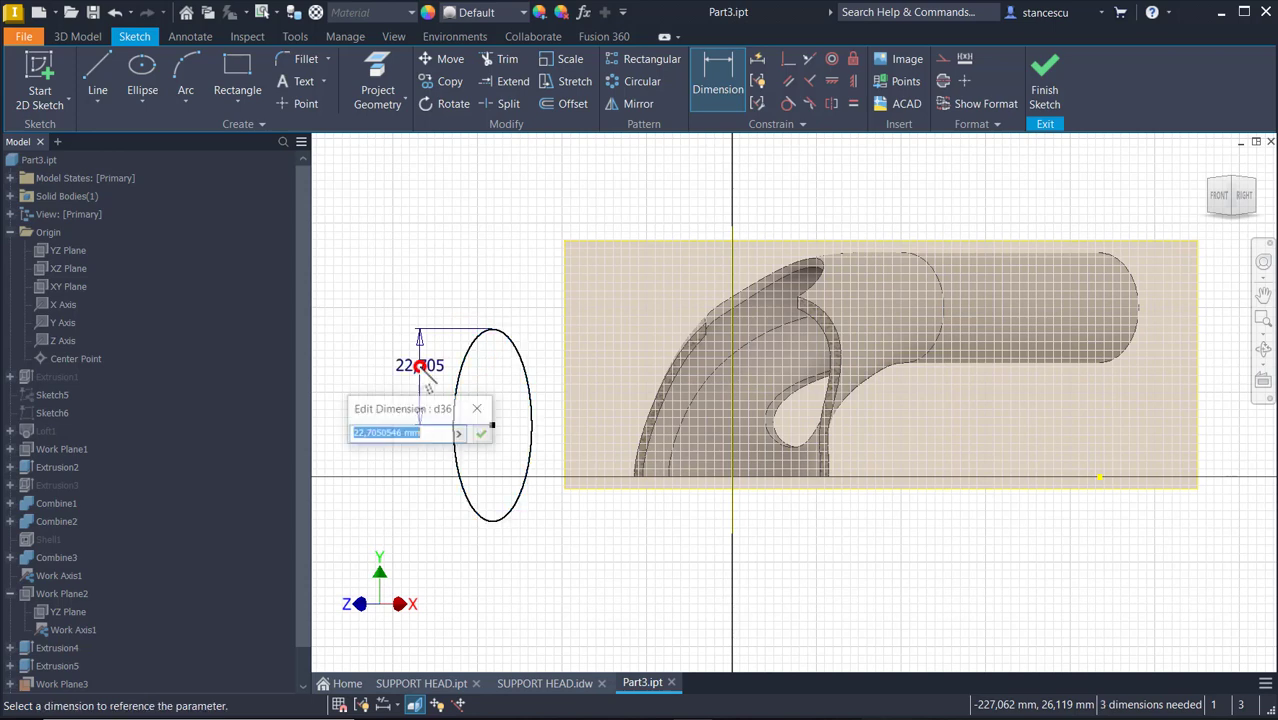
pyautogui.write('18/2')
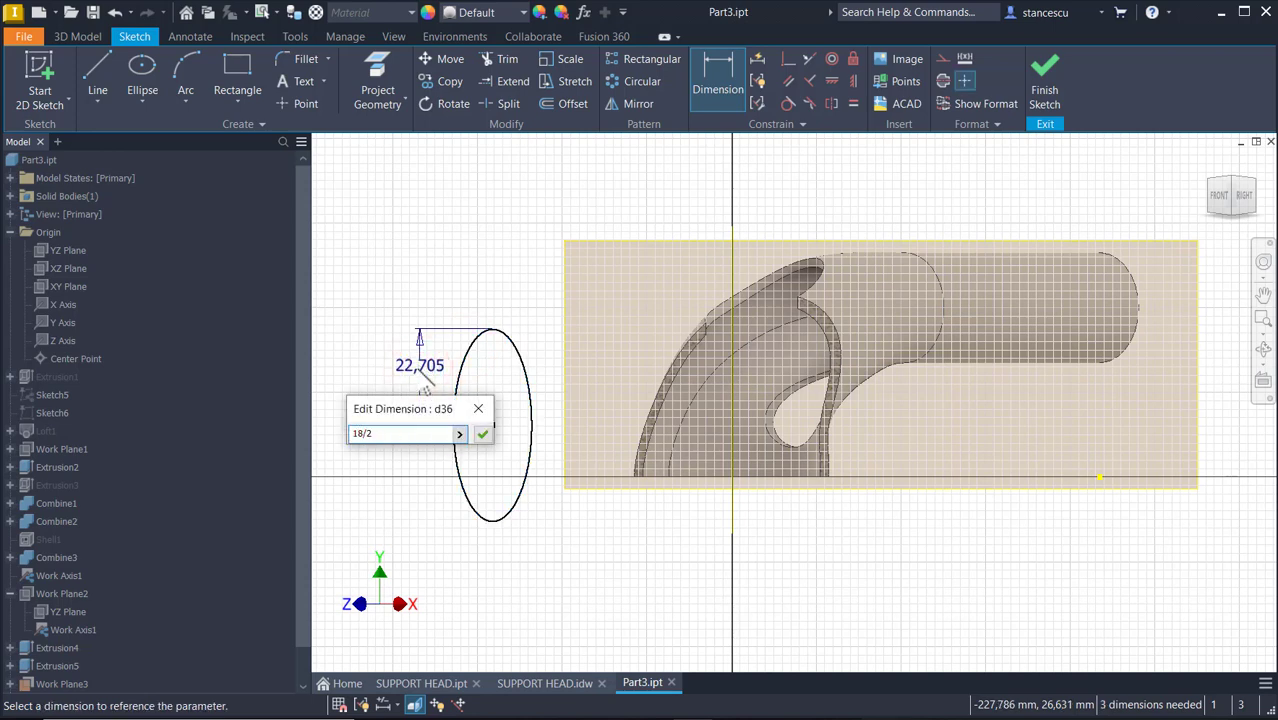
pyautogui.press('Return')
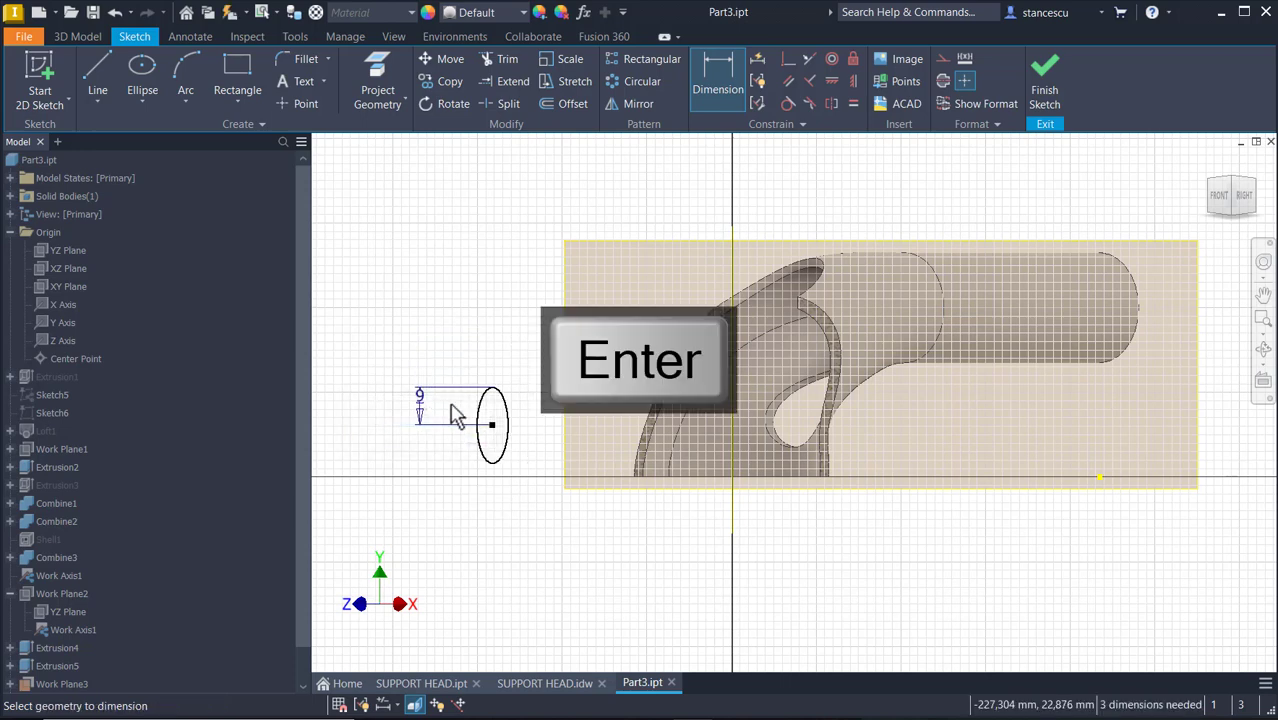
pyautogui.click(502, 401)
pyautogui.click(505, 346)
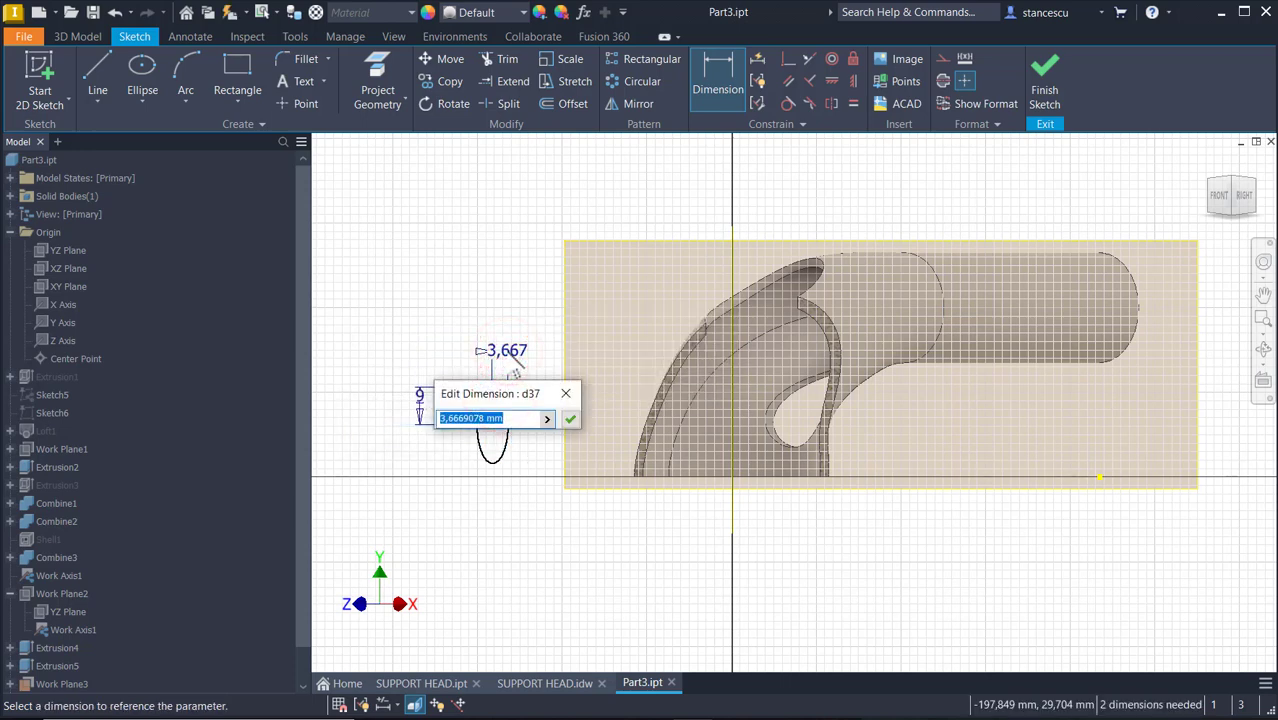
pyautogui.write('4')
pyautogui.press('BackSpace')
pyautogui.write('10/2')
pyautogui.press('Return')
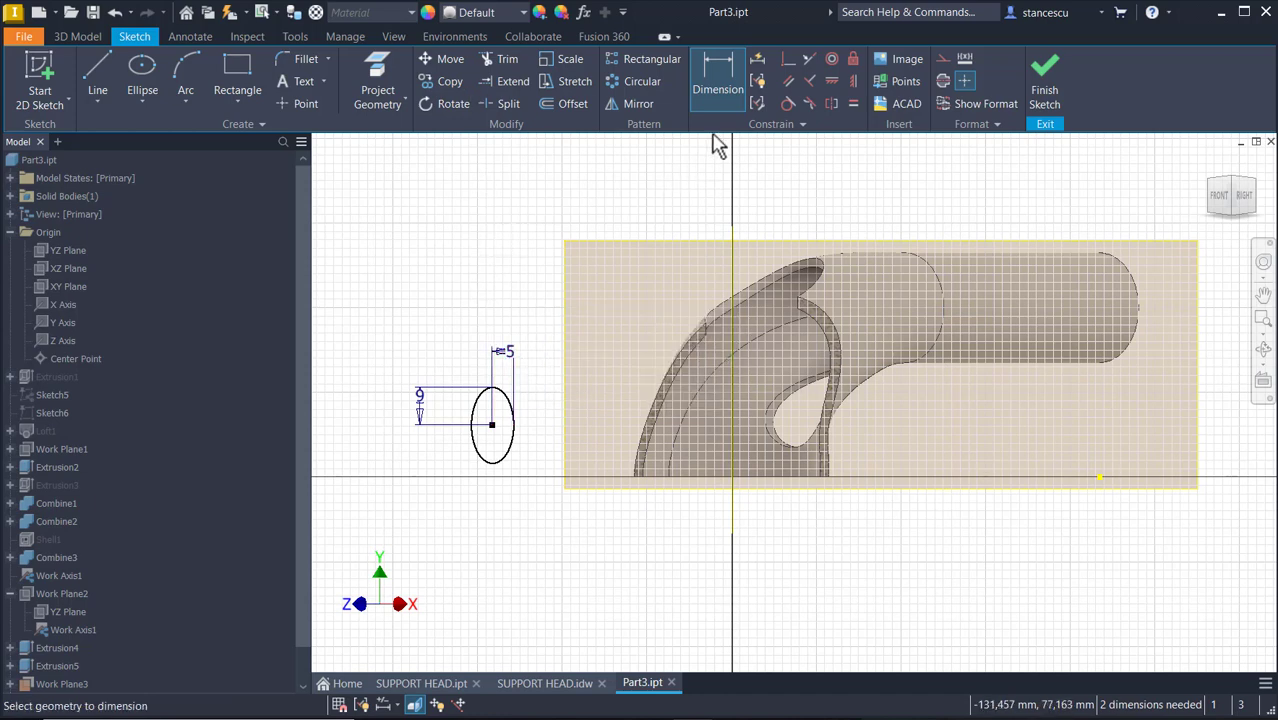
# Step: Dimension the ellipse's centre 17 mm vertically above the projected origin point
pyautogui.click(1100, 476)
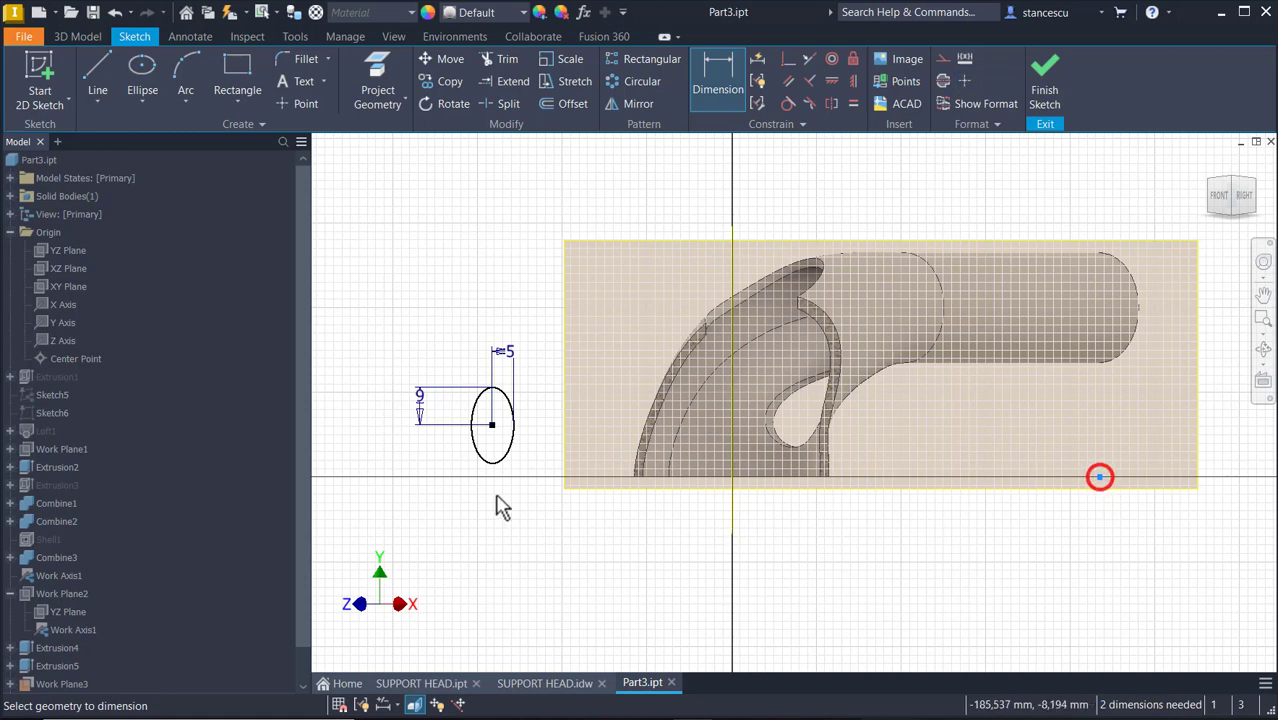
pyautogui.click(492, 426)
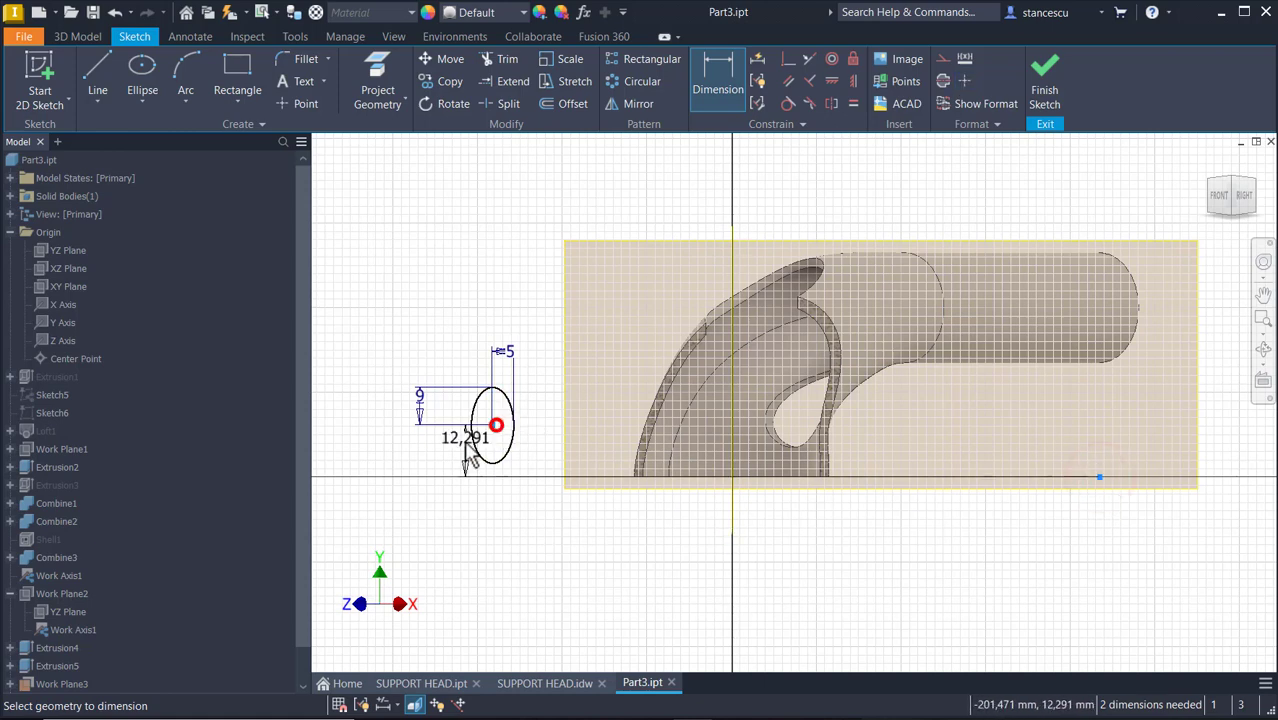
pyautogui.click(356, 474)
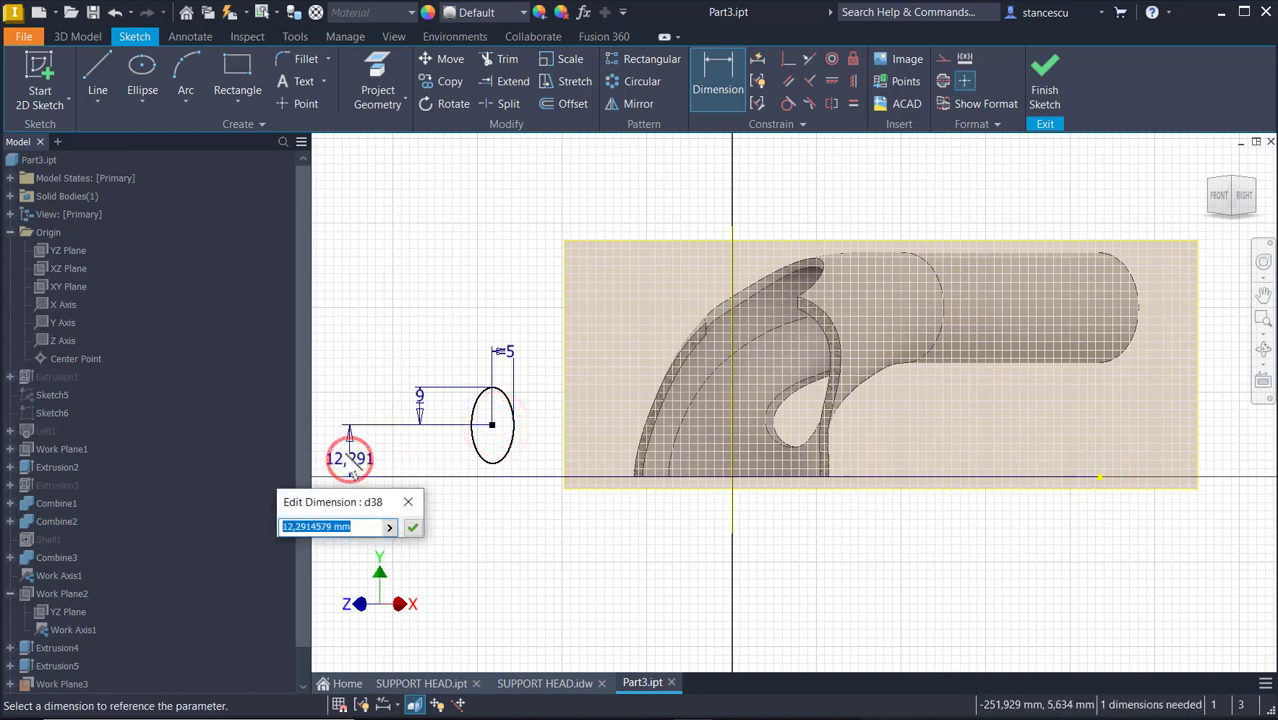
pyautogui.write('17')
pyautogui.press('Return')
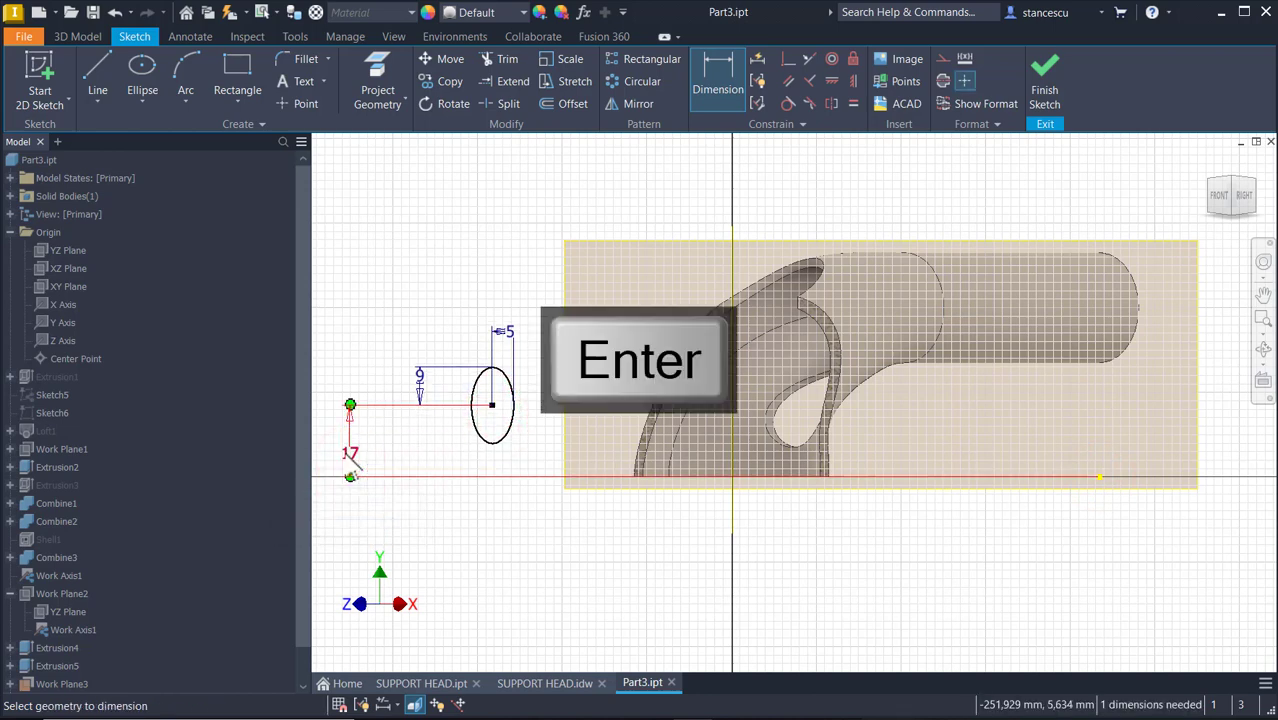
pyautogui.press('Escape')
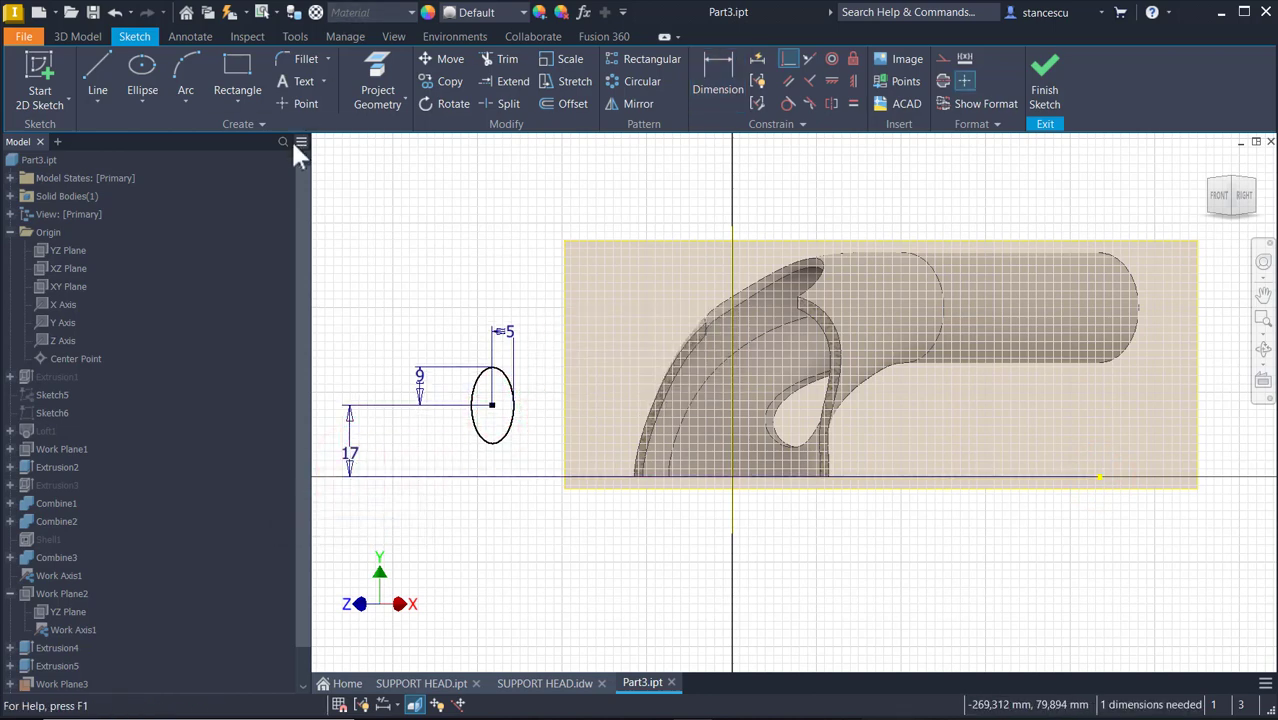
# Step: Project Work Axis1 into the sketch and constrain the ellipse's centre coincident with it
pyautogui.click(385, 55)
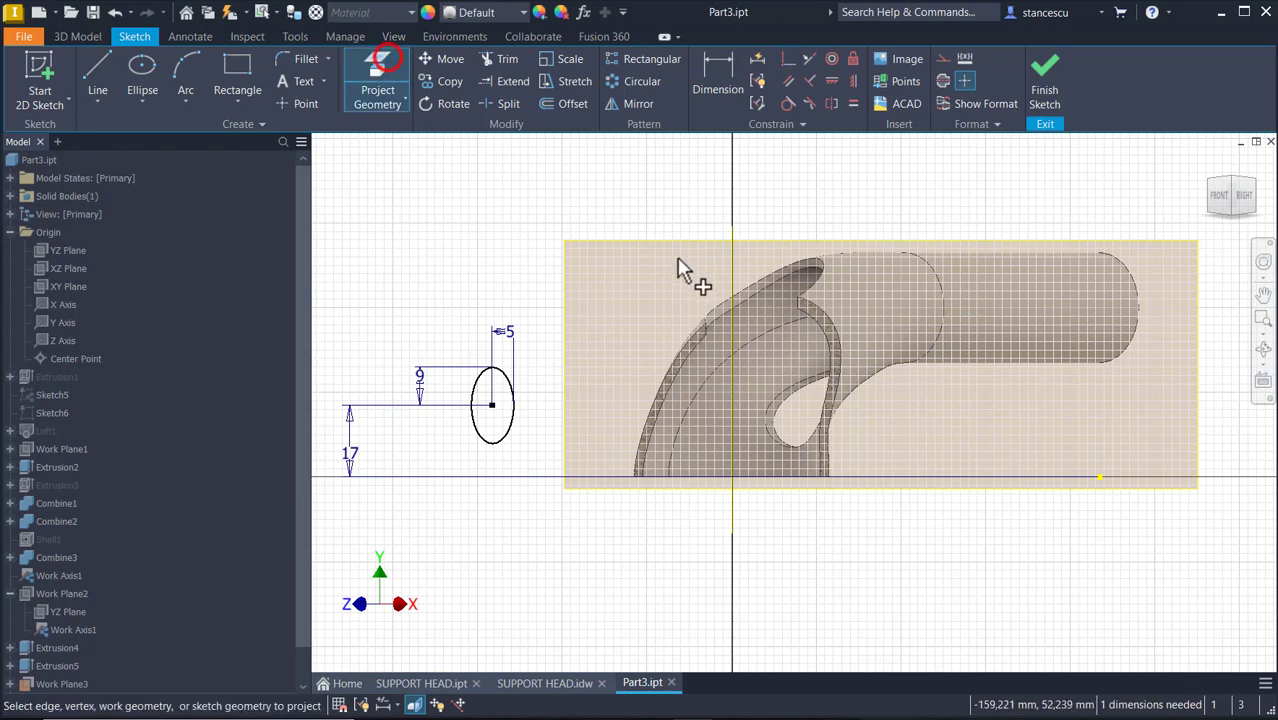
pyautogui.click(731, 268)
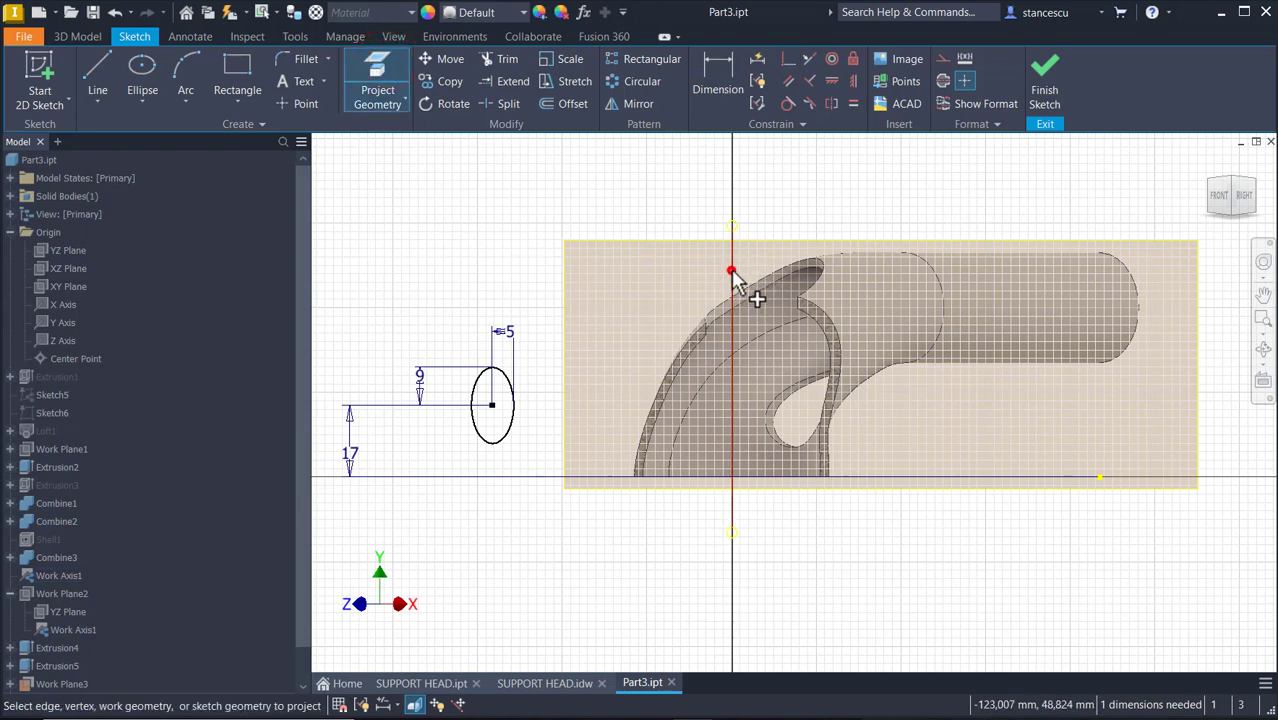
pyautogui.click(787, 62)
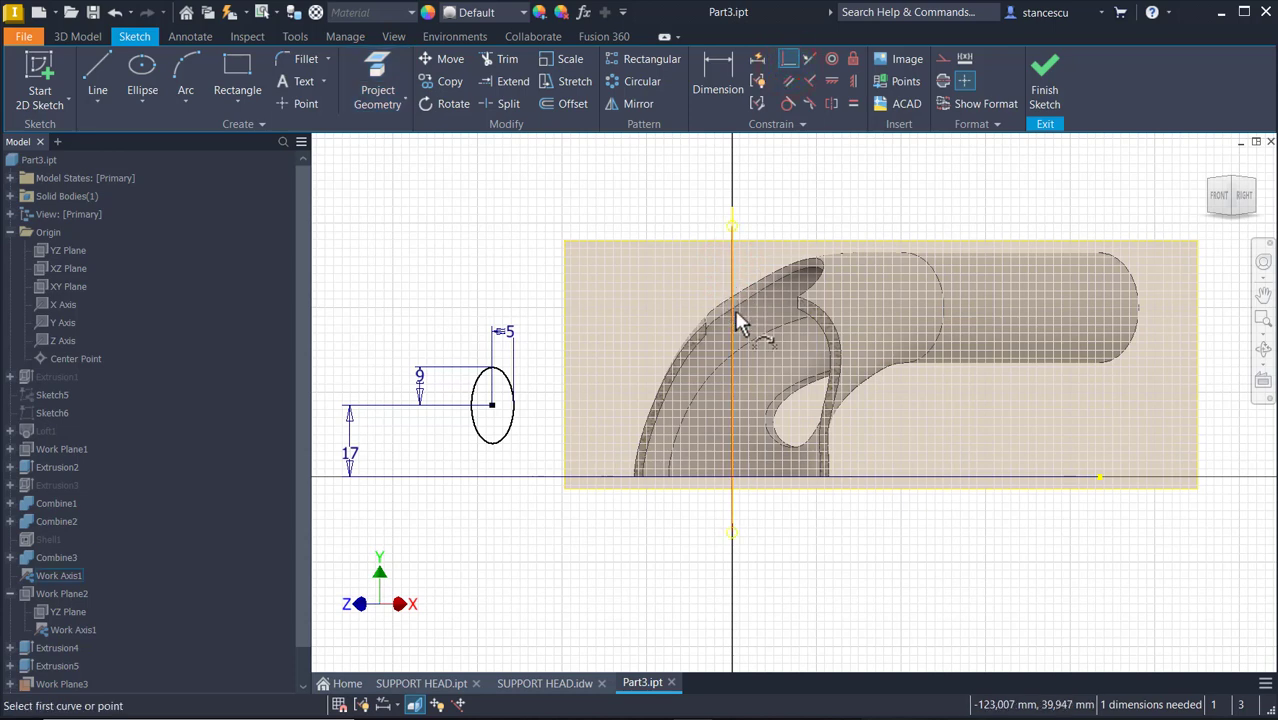
pyautogui.click(730, 256)
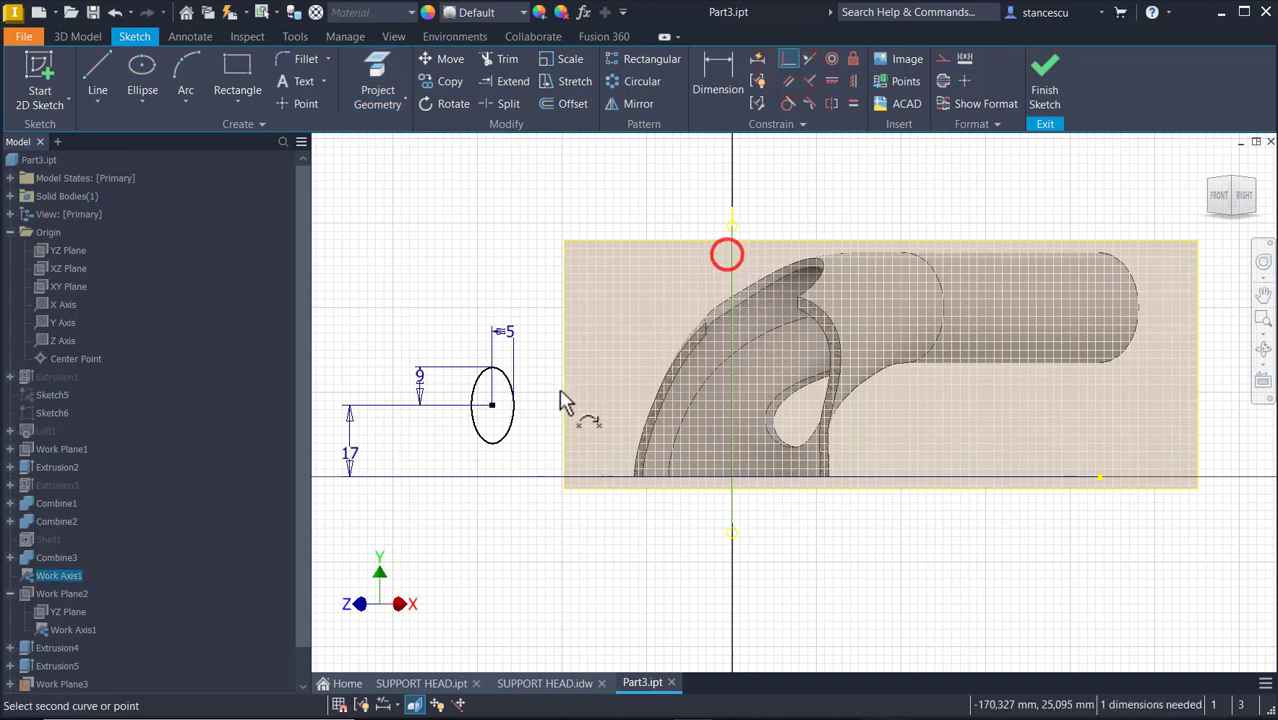
pyautogui.click(488, 405)
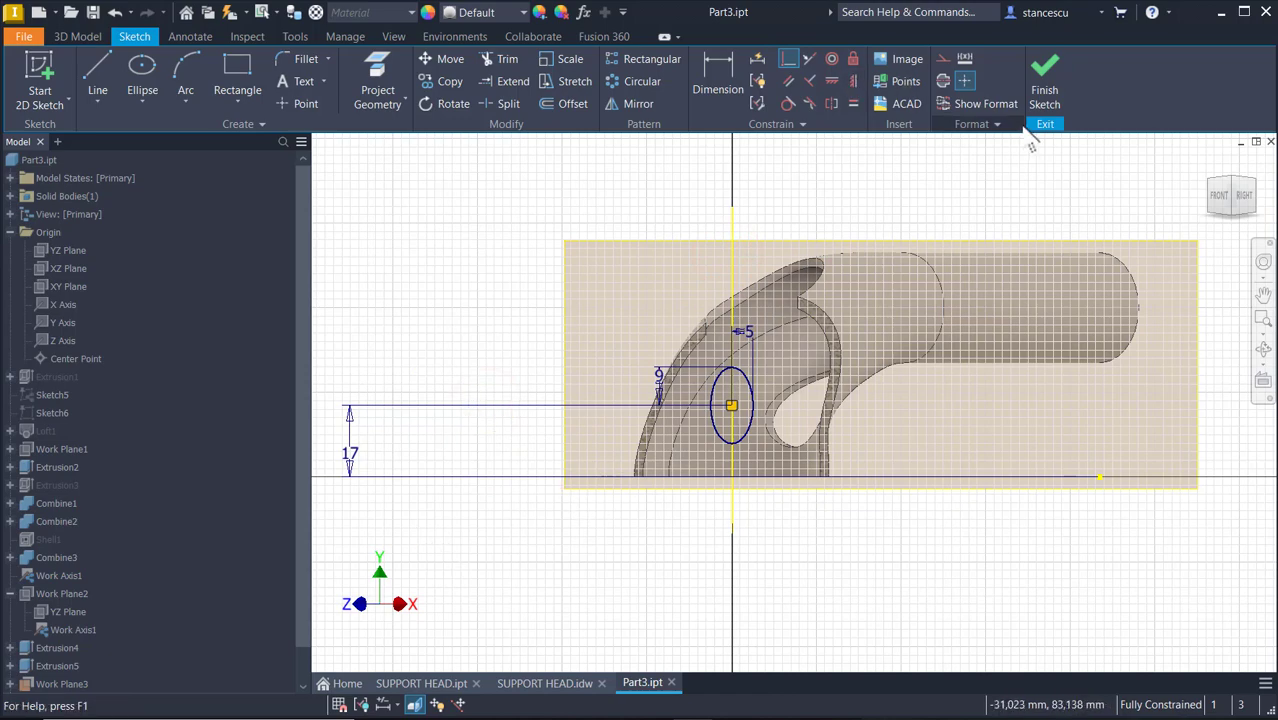
# Step: Finish the sketch and cut-extrude the ellipse 46 mm in the default direction, outward through one side of the wide end's wall
pyautogui.click(1042, 79)
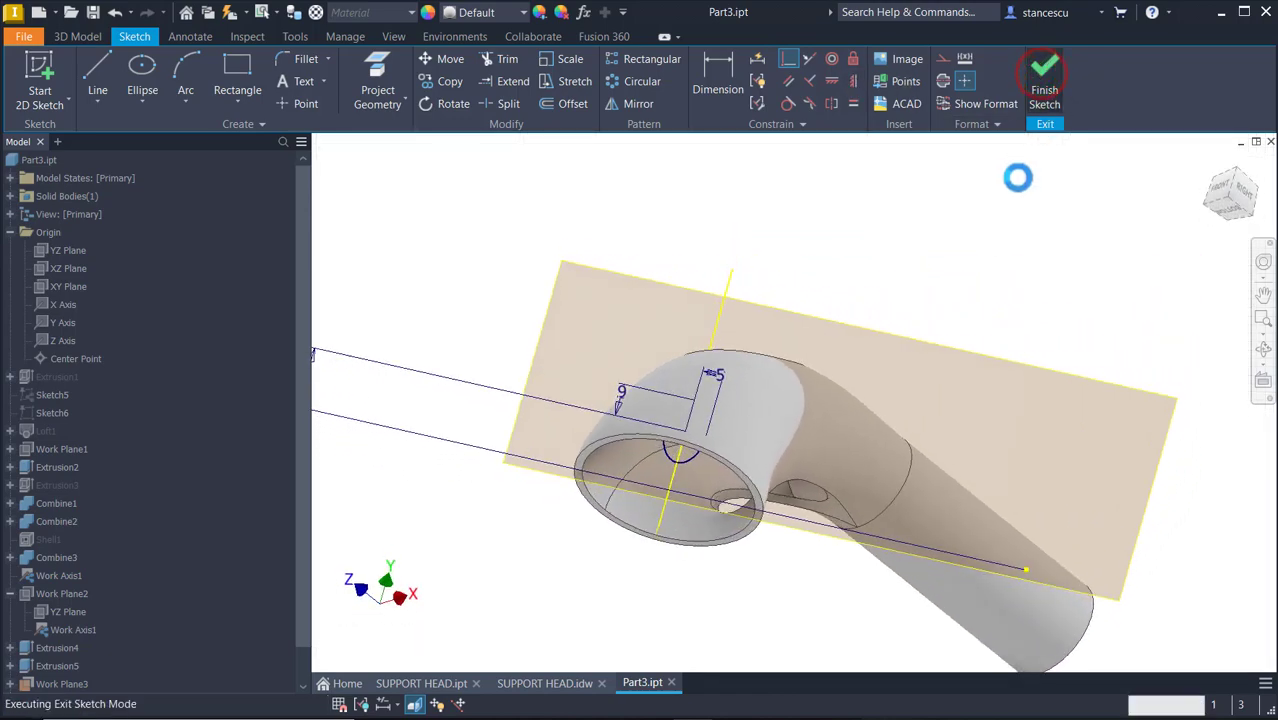
pyautogui.press('F6')
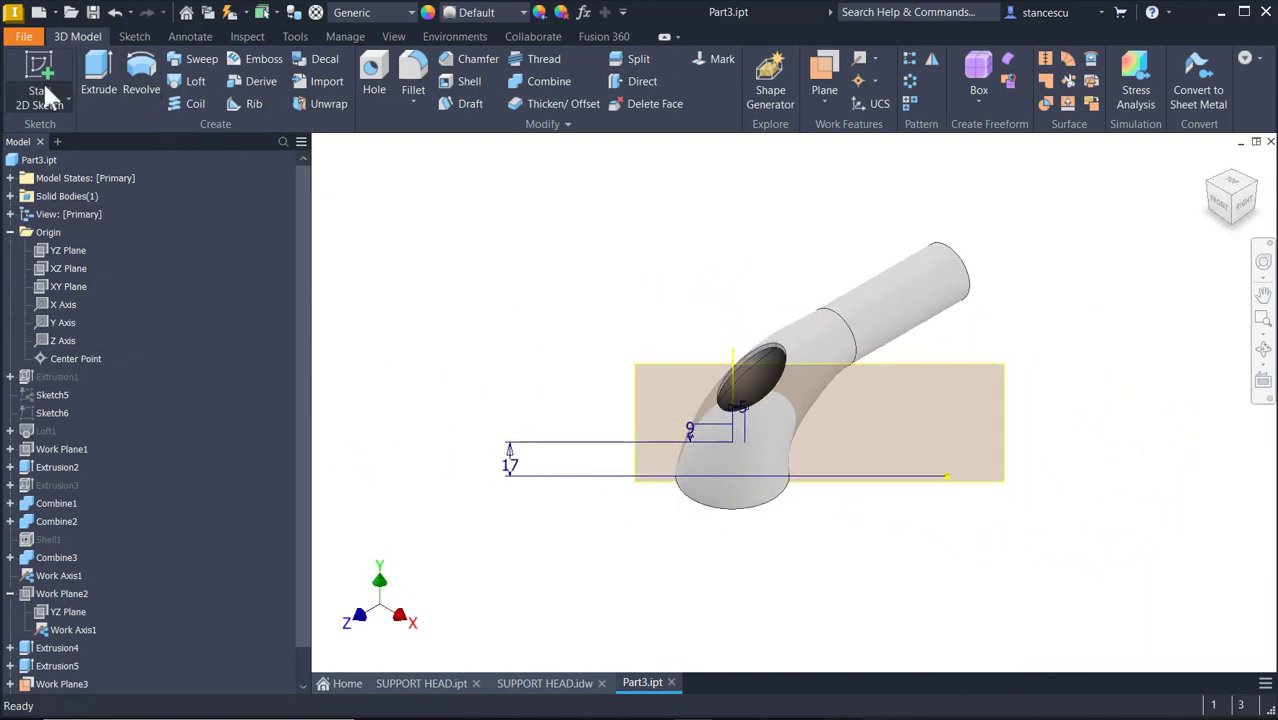
pyautogui.click(95, 72)
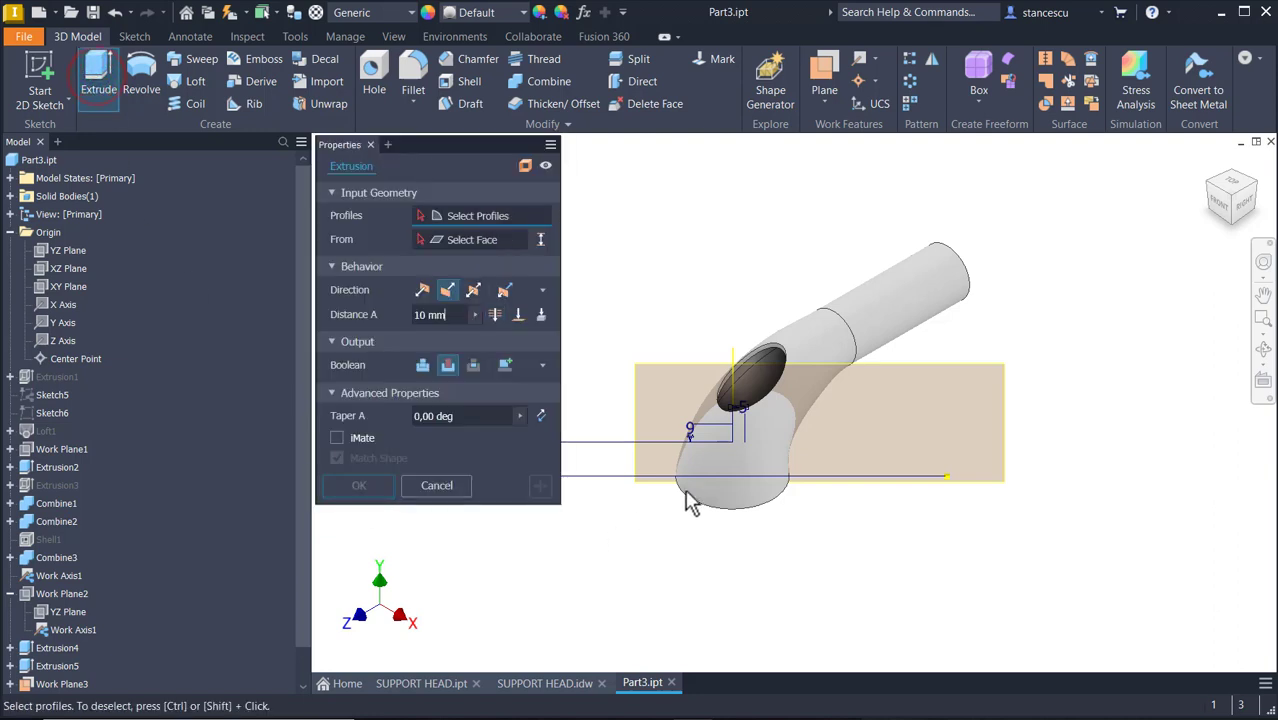
pyautogui.click(720, 450)
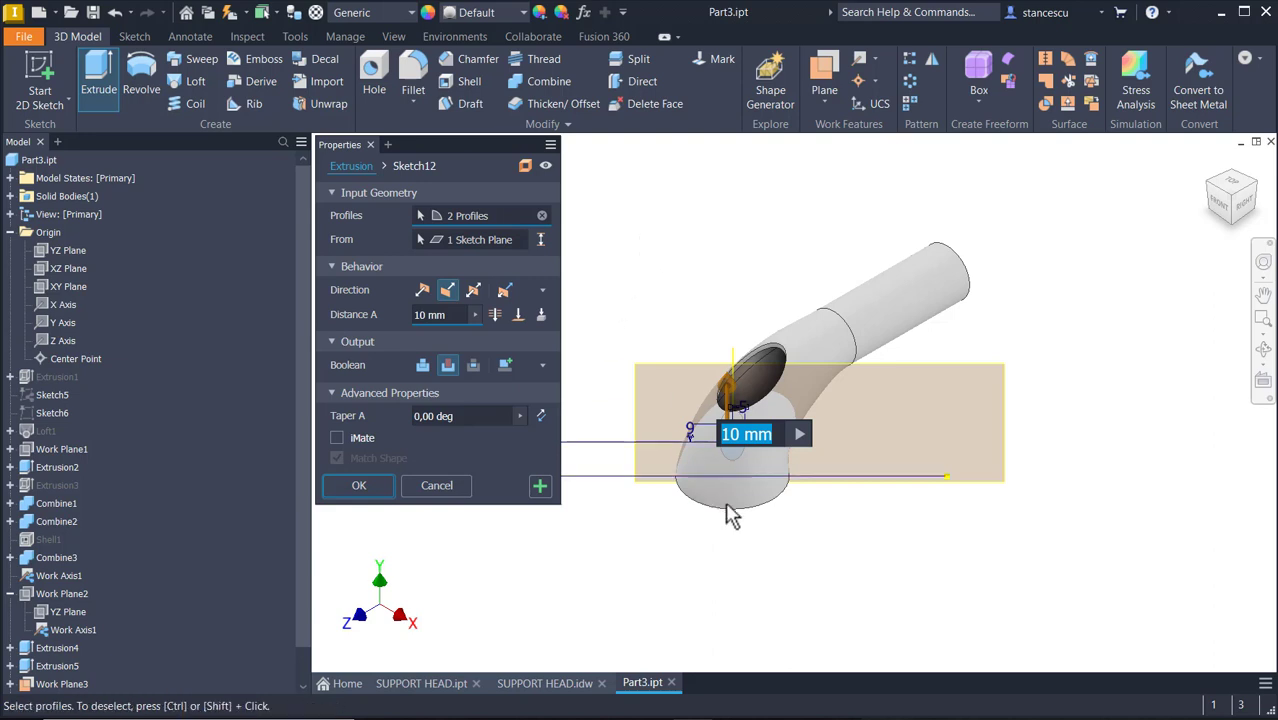
pyautogui.moveTo(727, 513)
pyautogui.keyDown('shift'); pyautogui.mouseDown(button='middle')
pyautogui.moveTo(830, 448)
pyautogui.moveTo(830, 516)
pyautogui.moveTo(795, 500)
pyautogui.mouseUp(button='middle'); pyautogui.keyUp('shift')
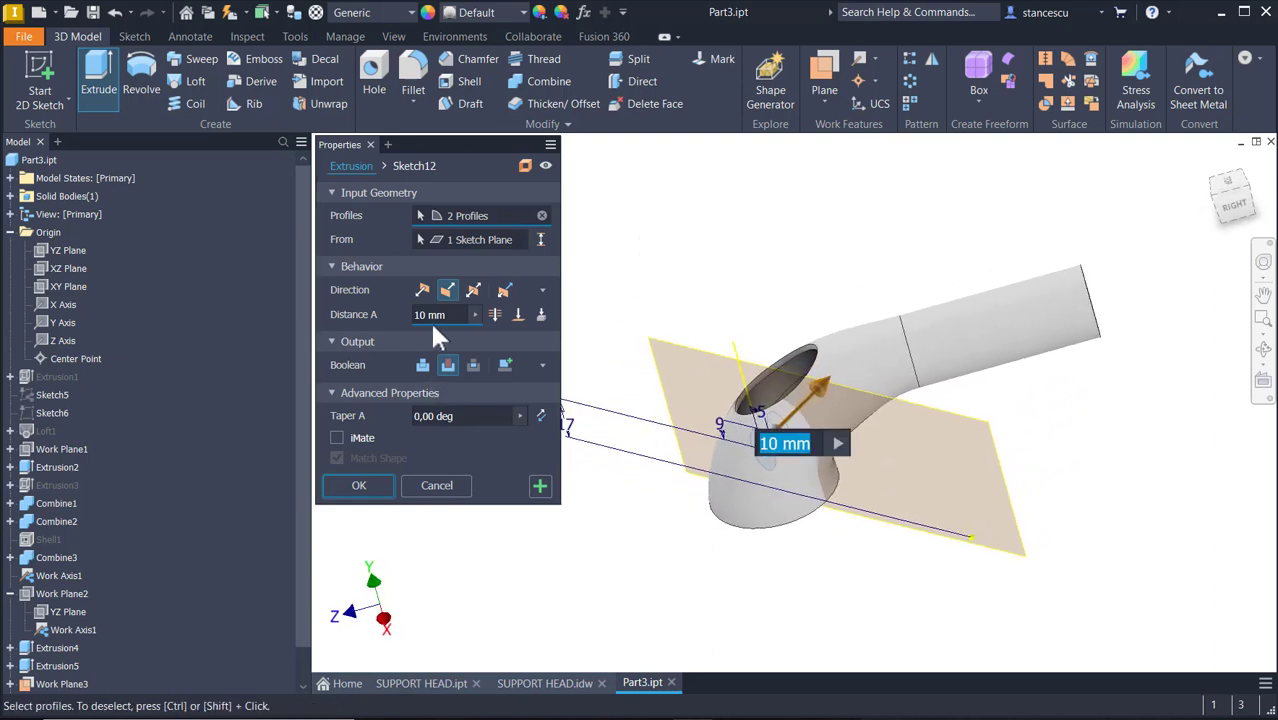
pyautogui.click(421, 291)
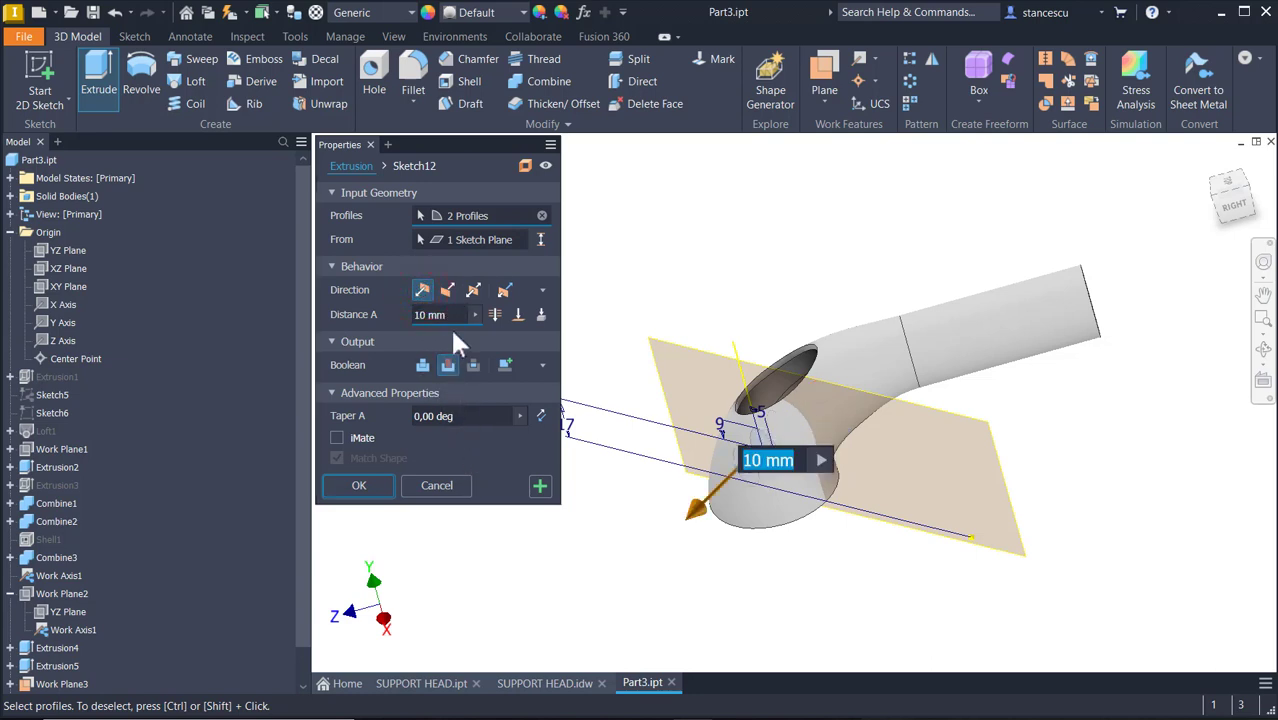
pyautogui.click(455, 318)
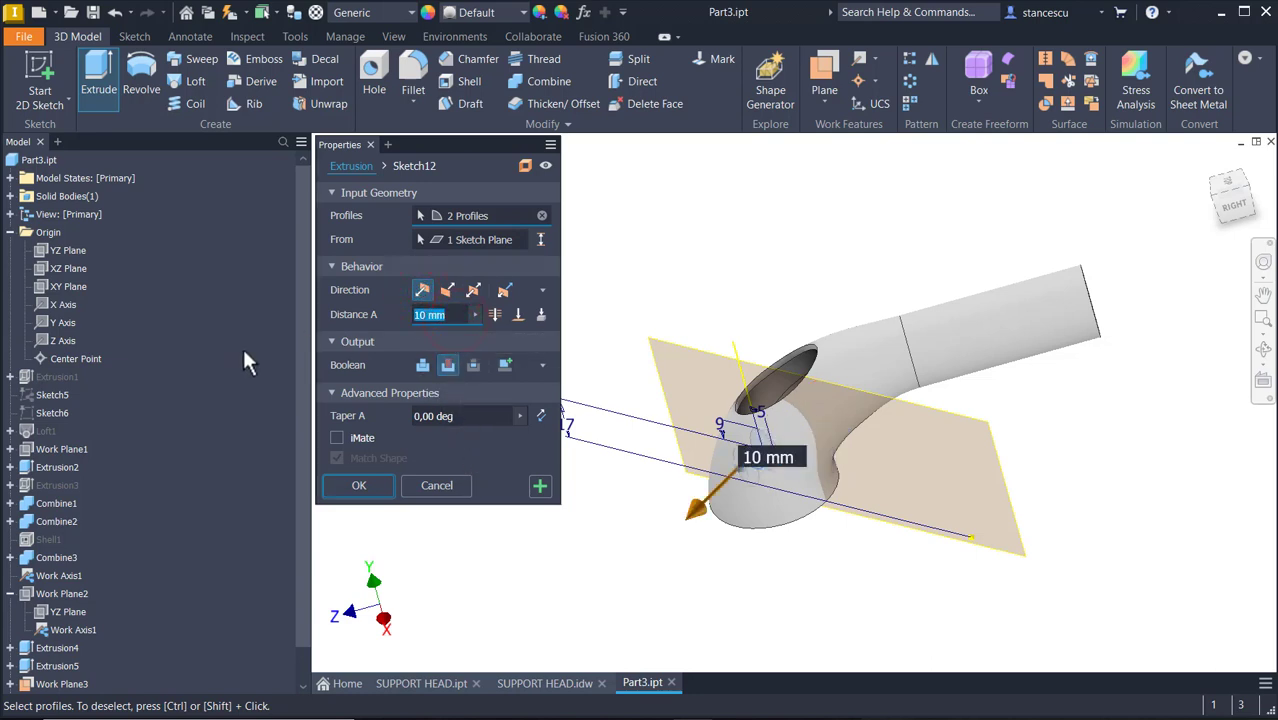
pyautogui.write('46')
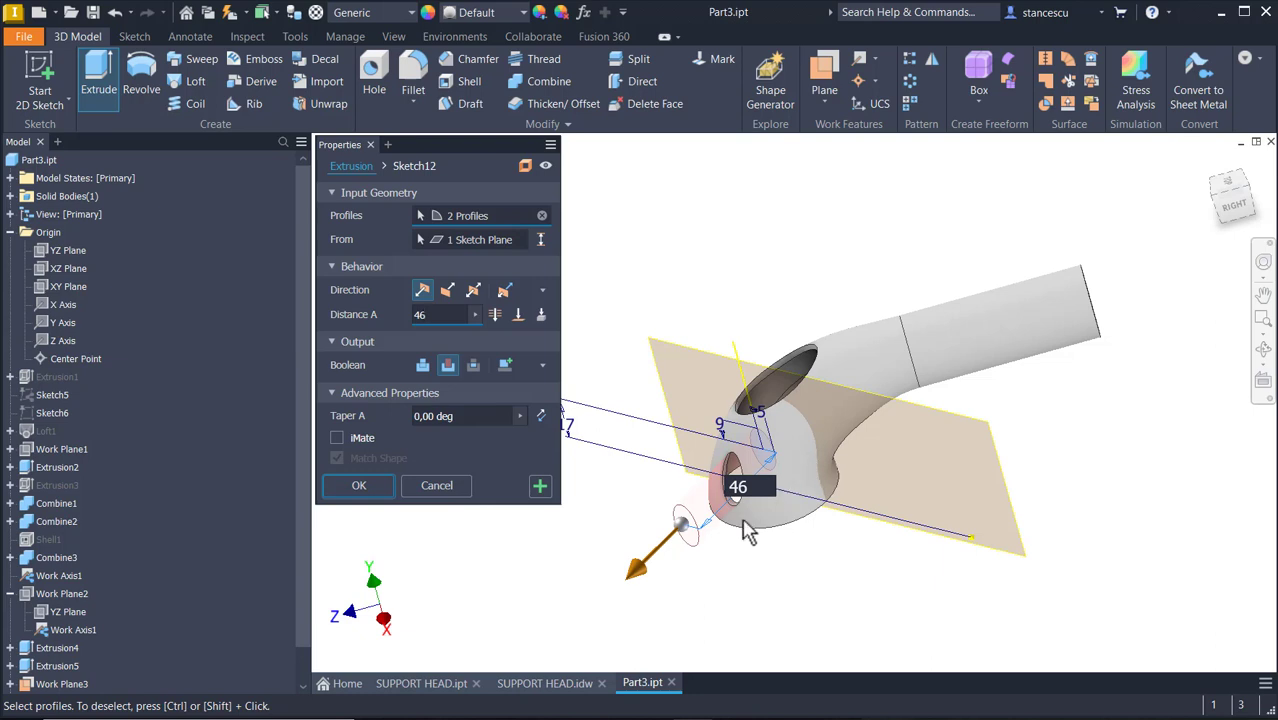
pyautogui.click(359, 486)
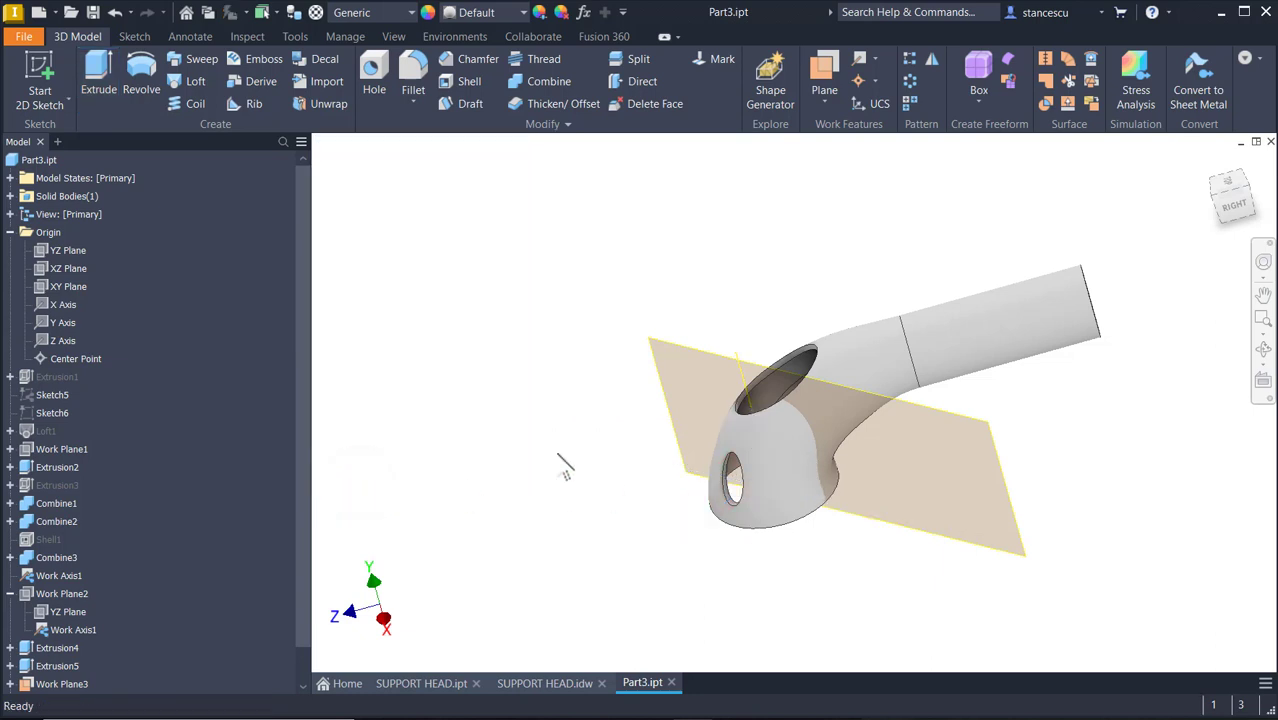
# Step: Hide Work Plane3 and Work Axis1
pyautogui.click(664, 344)
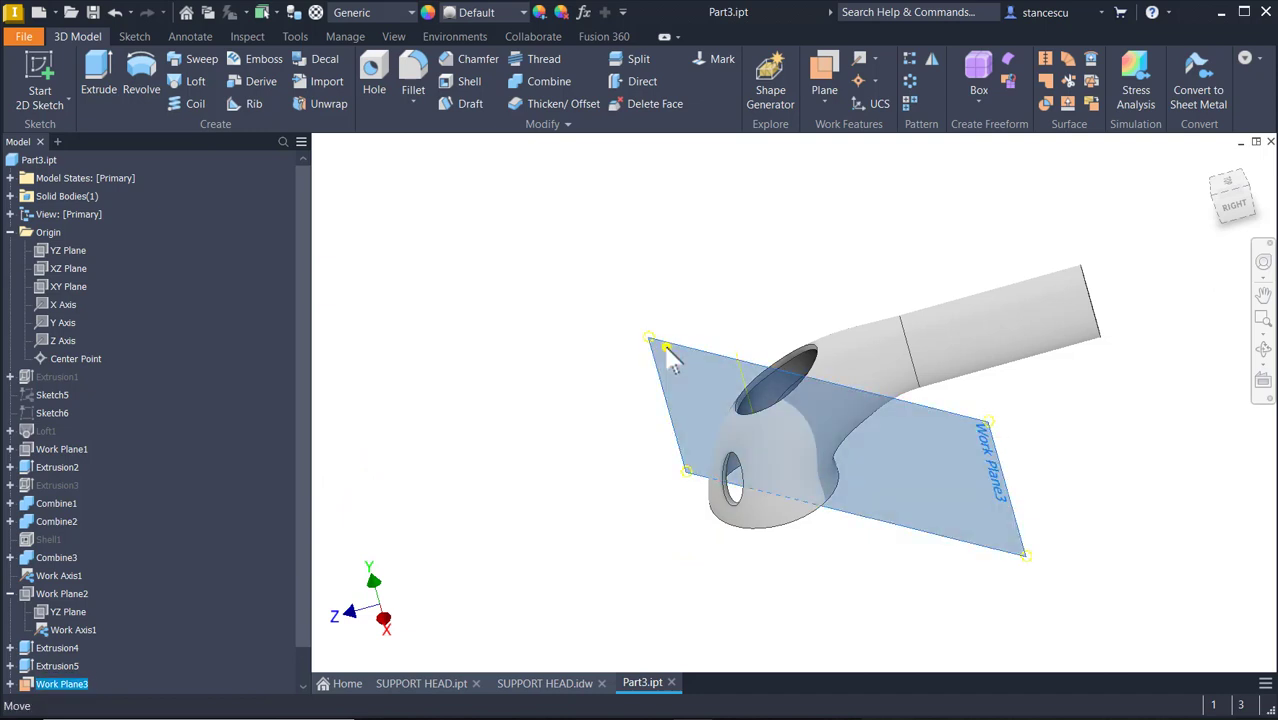
pyautogui.rightClick(665, 346)
pyautogui.click(711, 369)
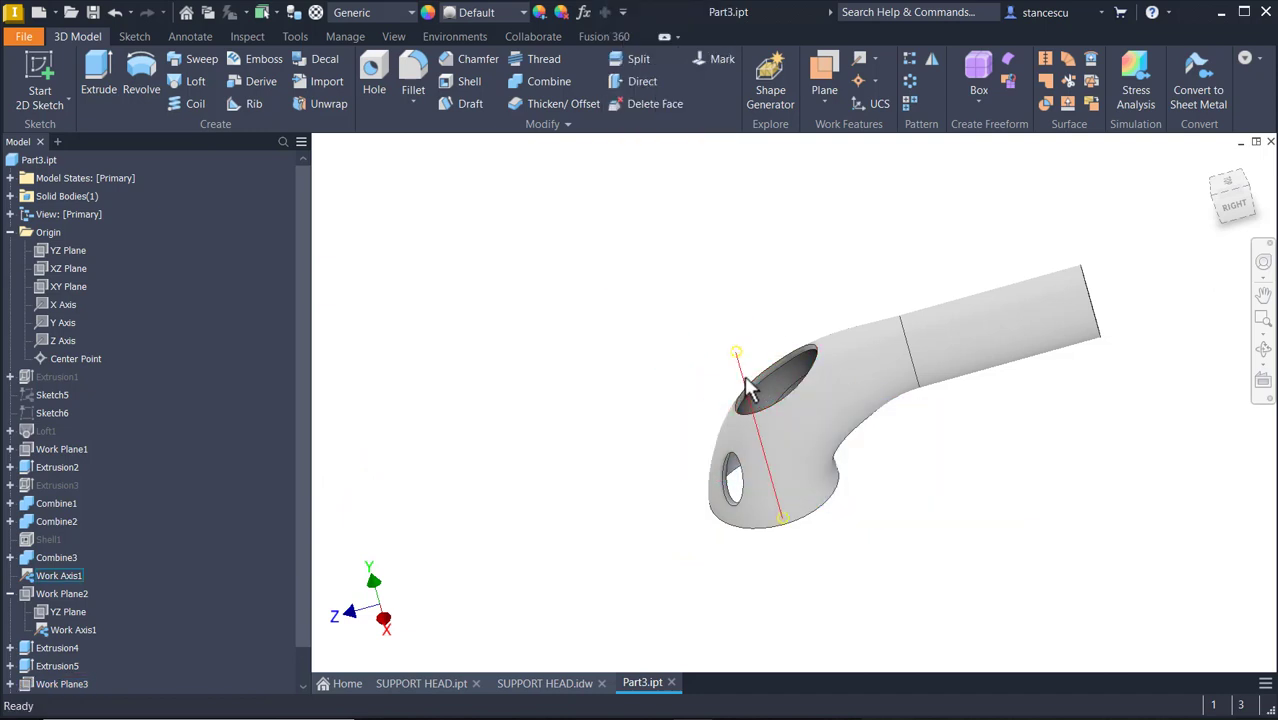
pyautogui.rightClick(748, 385)
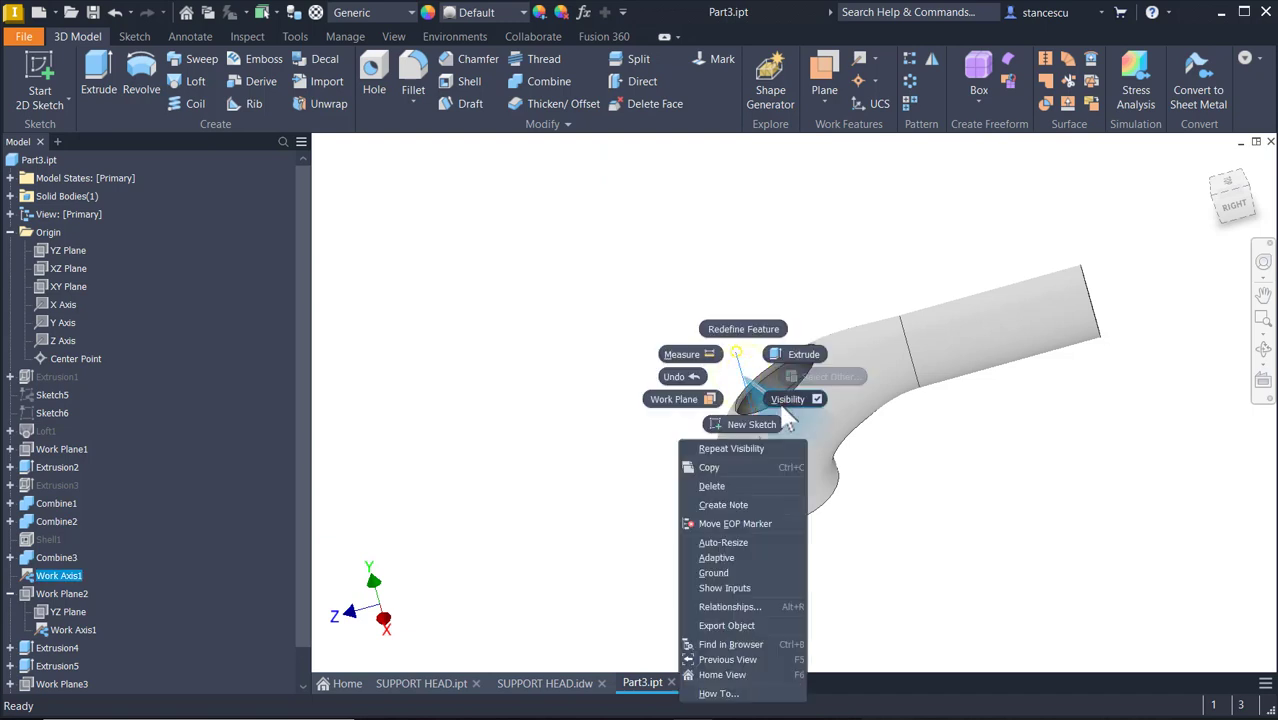
pyautogui.click(789, 400)
pyautogui.click(600, 318)
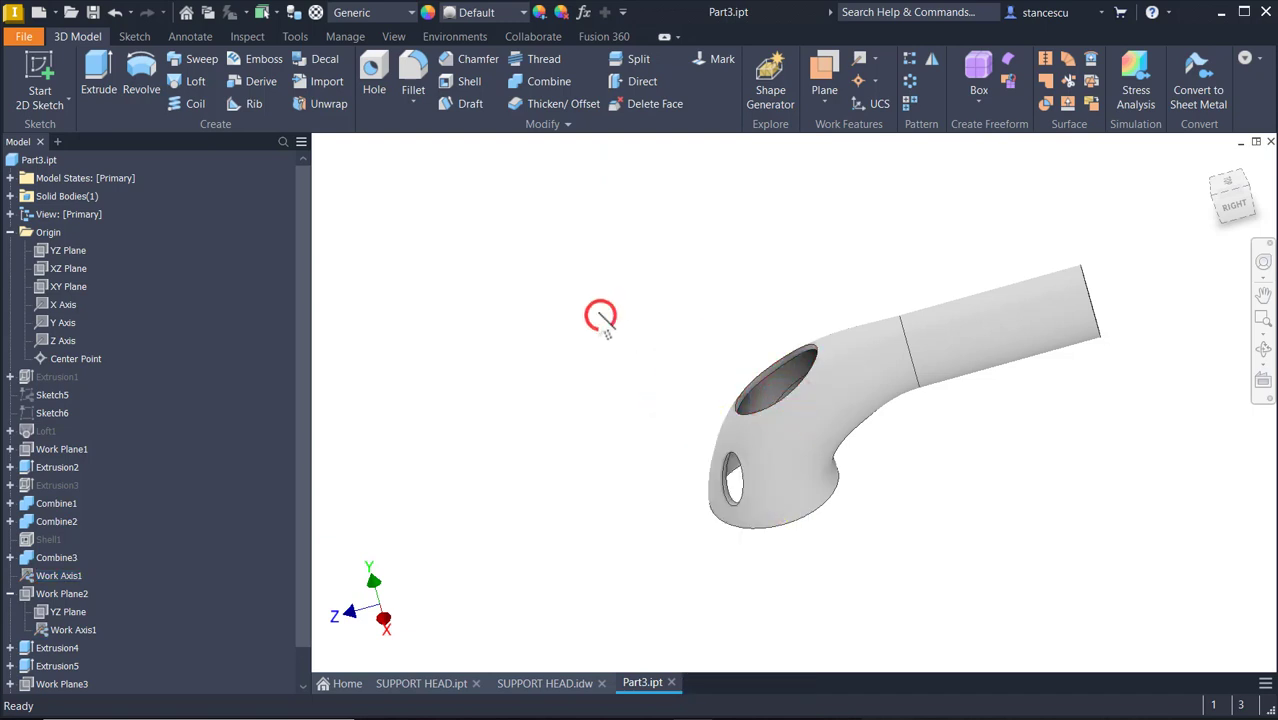
# Step: Turn on the visibility of Work Axis1 through the wide end
pyautogui.press('F6')
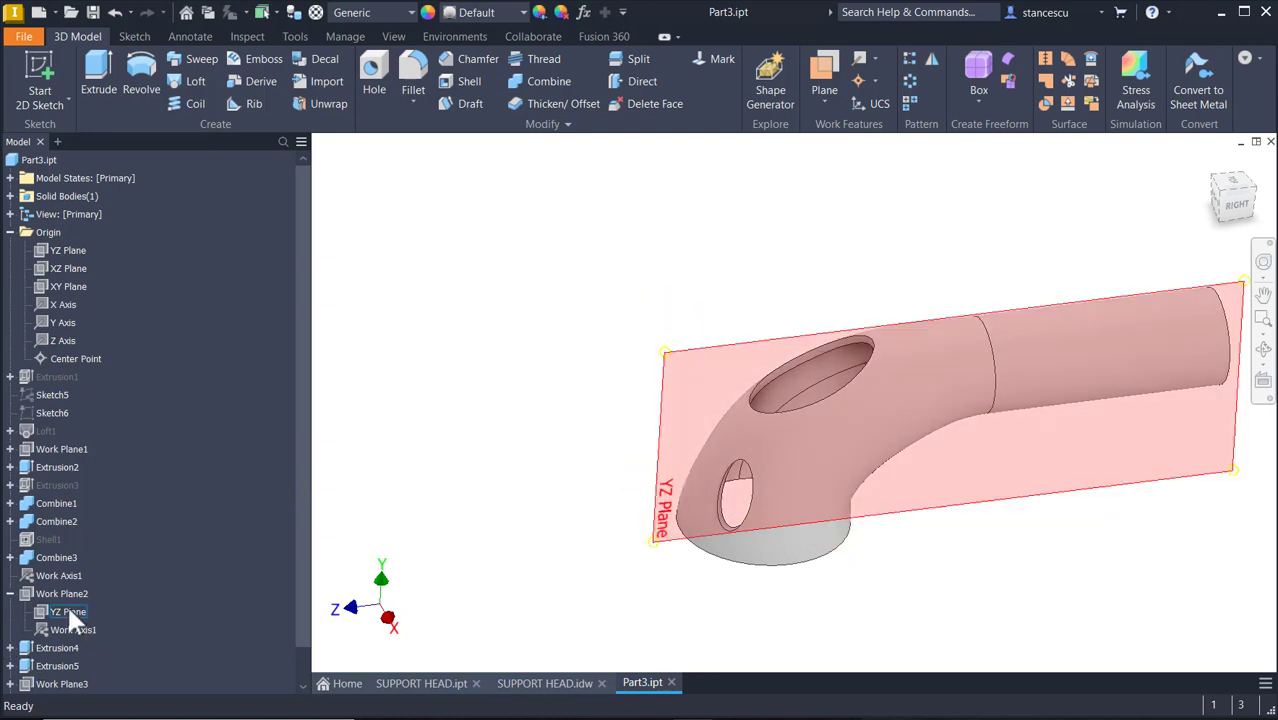
pyautogui.rightClick(62, 628)
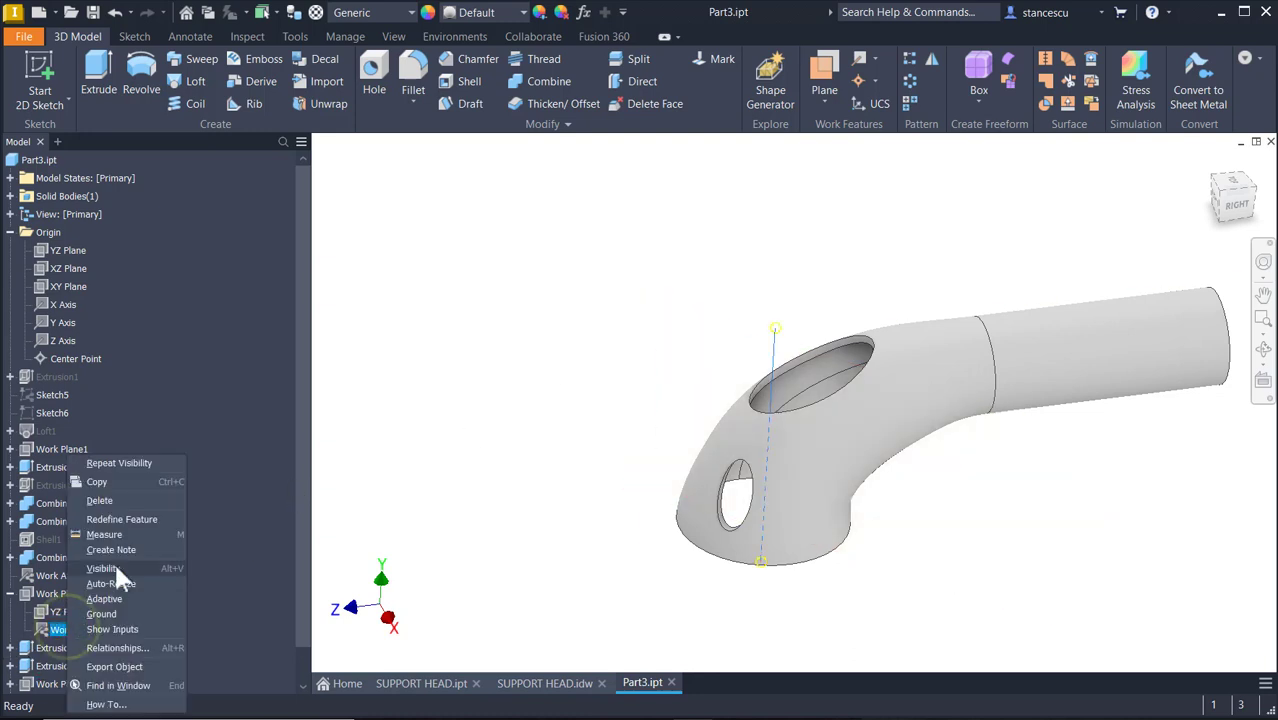
pyautogui.click(114, 568)
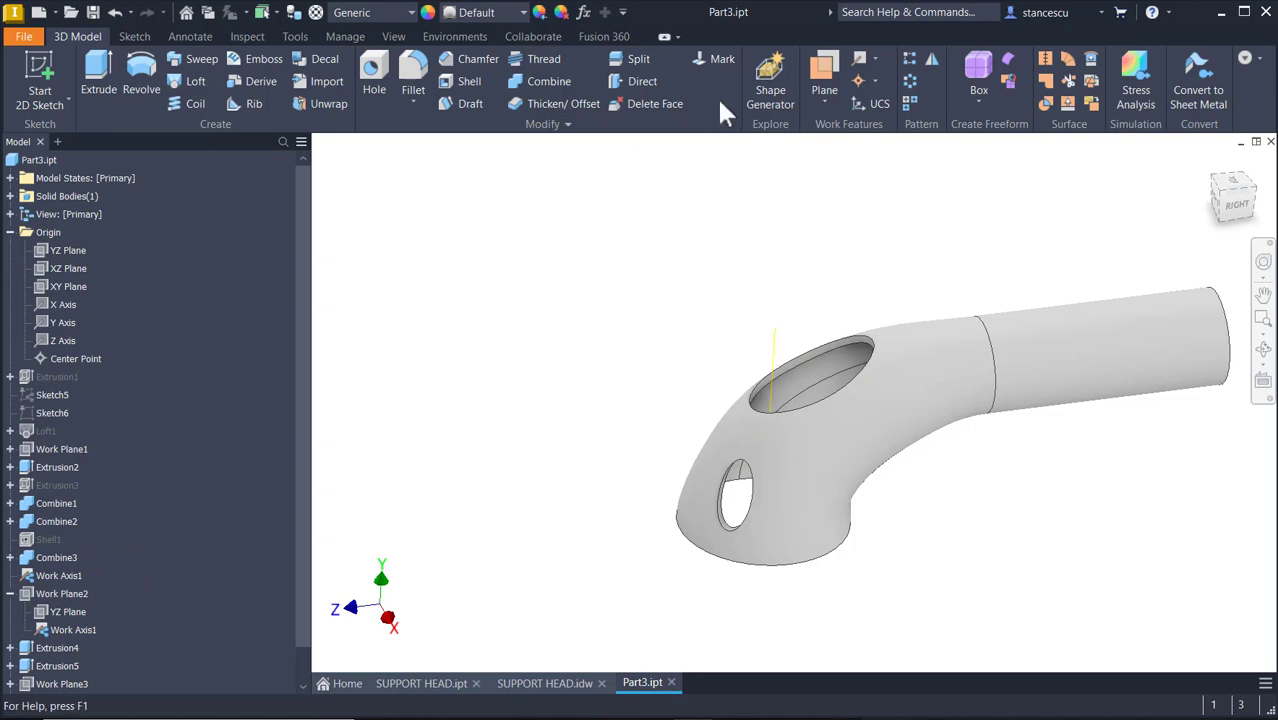
# Step: Create a circular pattern of the elliptical cut Extrusion6 around Work Axis1 with 3 occurrences over 90°
pyautogui.click(910, 82)
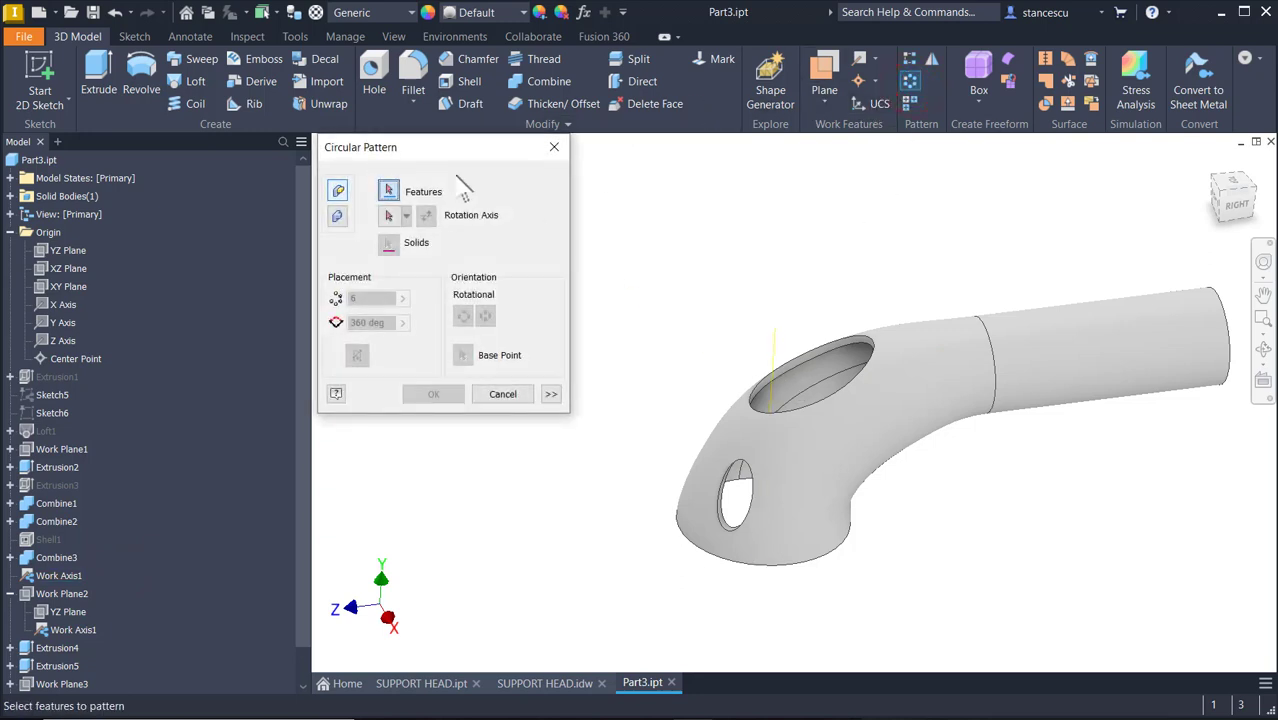
pyautogui.scroll(-1, 57, 647)
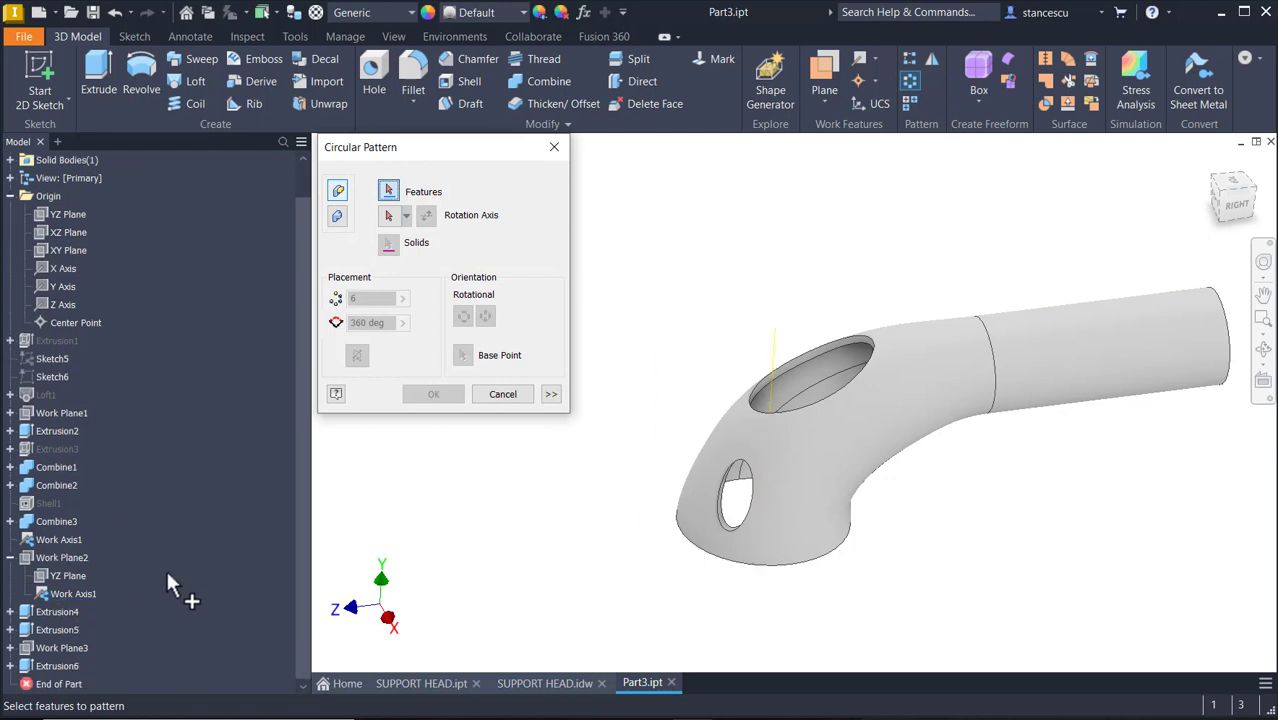
pyautogui.click(55, 667)
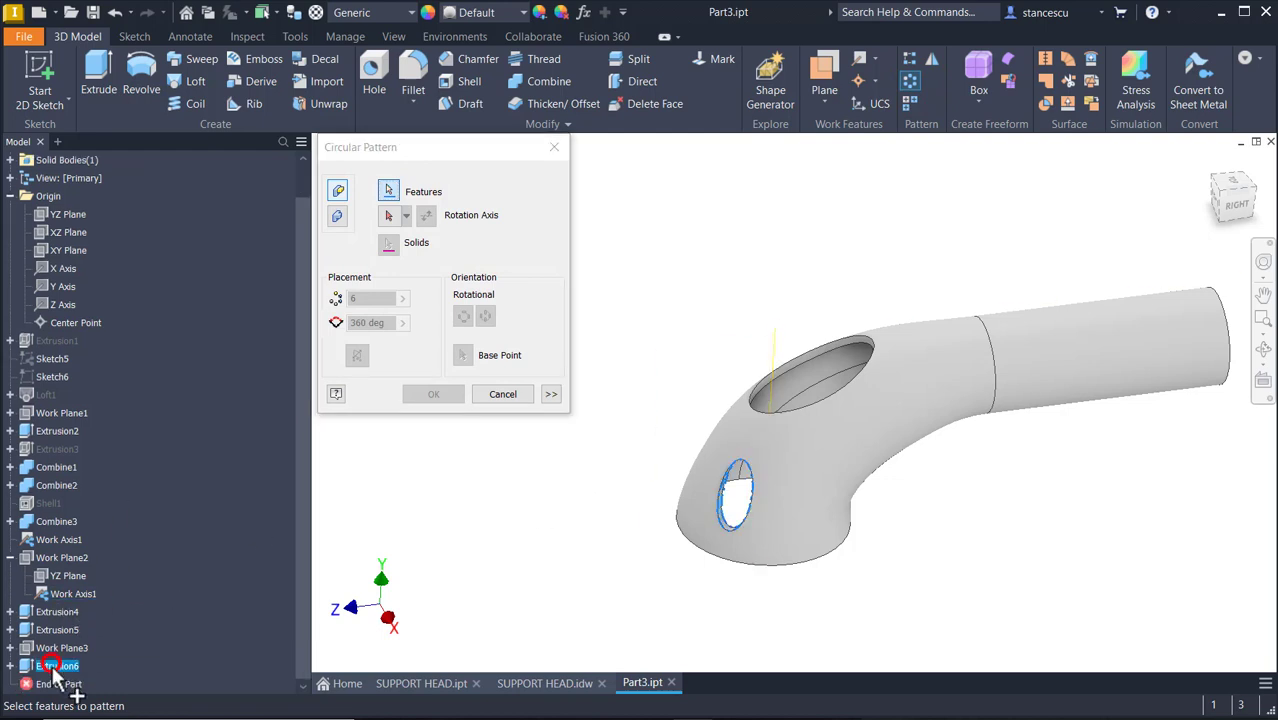
pyautogui.click(389, 216)
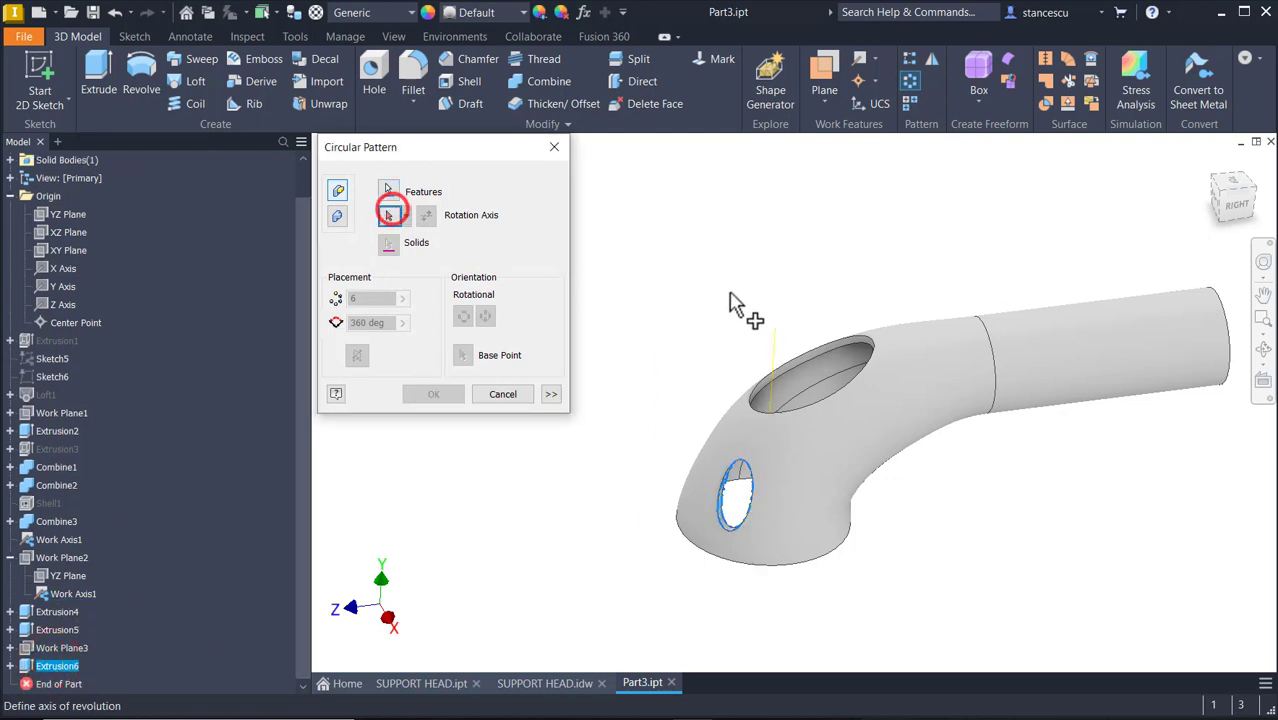
pyautogui.click(782, 350)
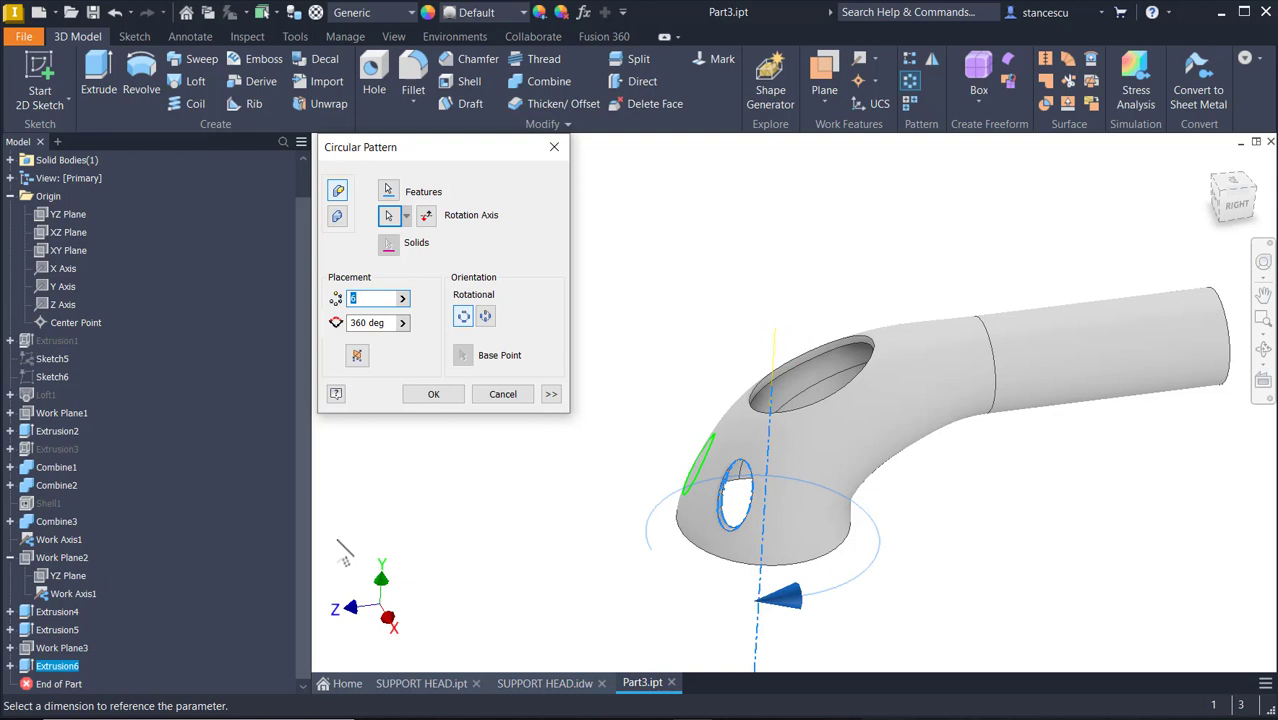
pyautogui.doubleClick(384, 324)
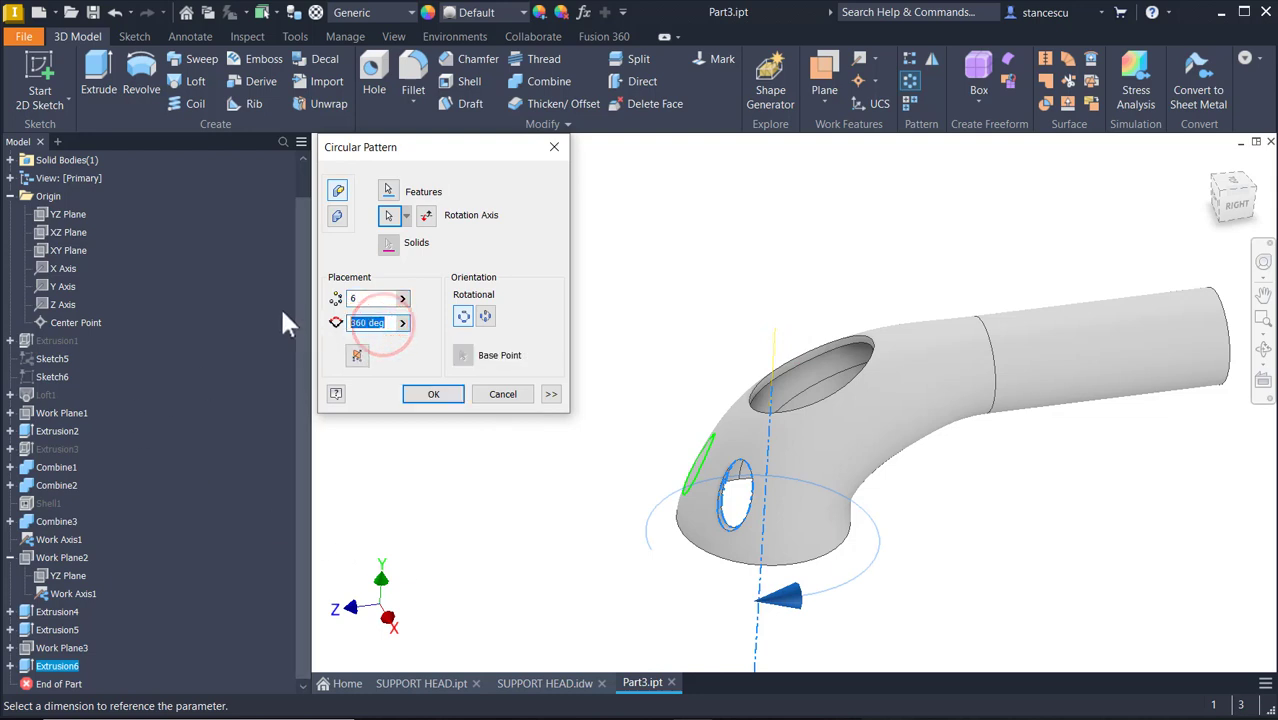
pyautogui.write('90')
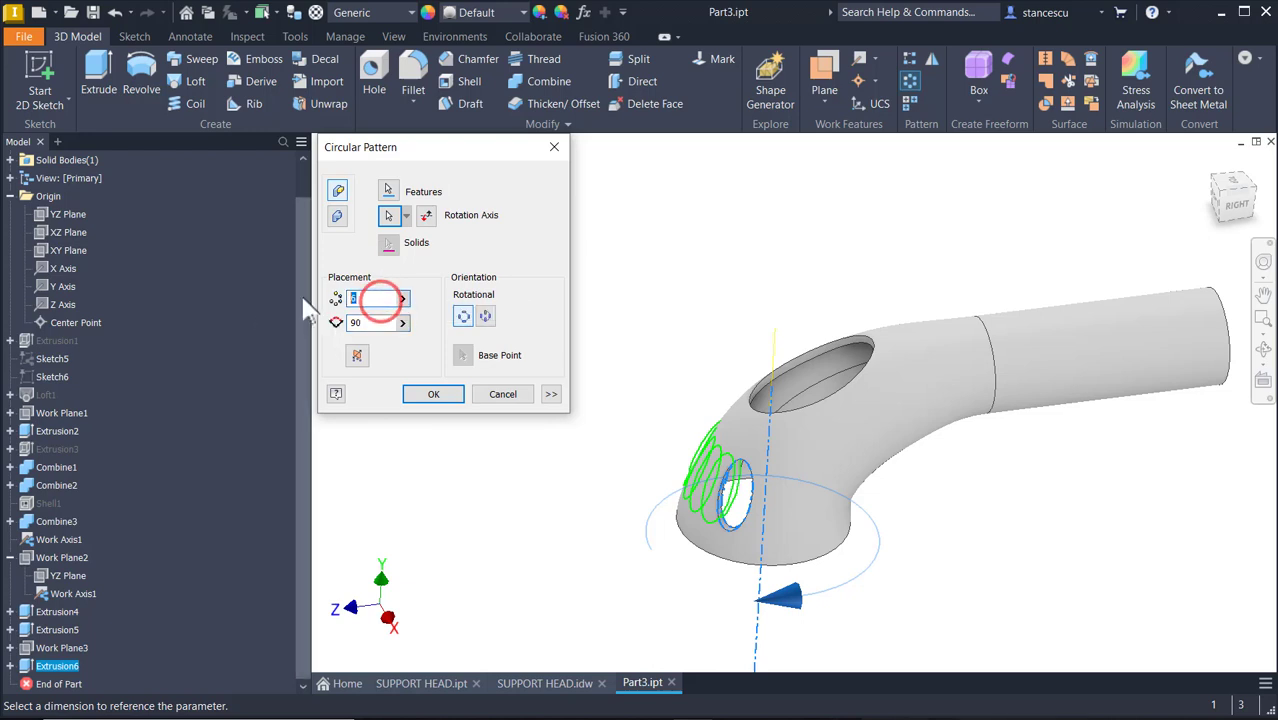
pyautogui.write('3')
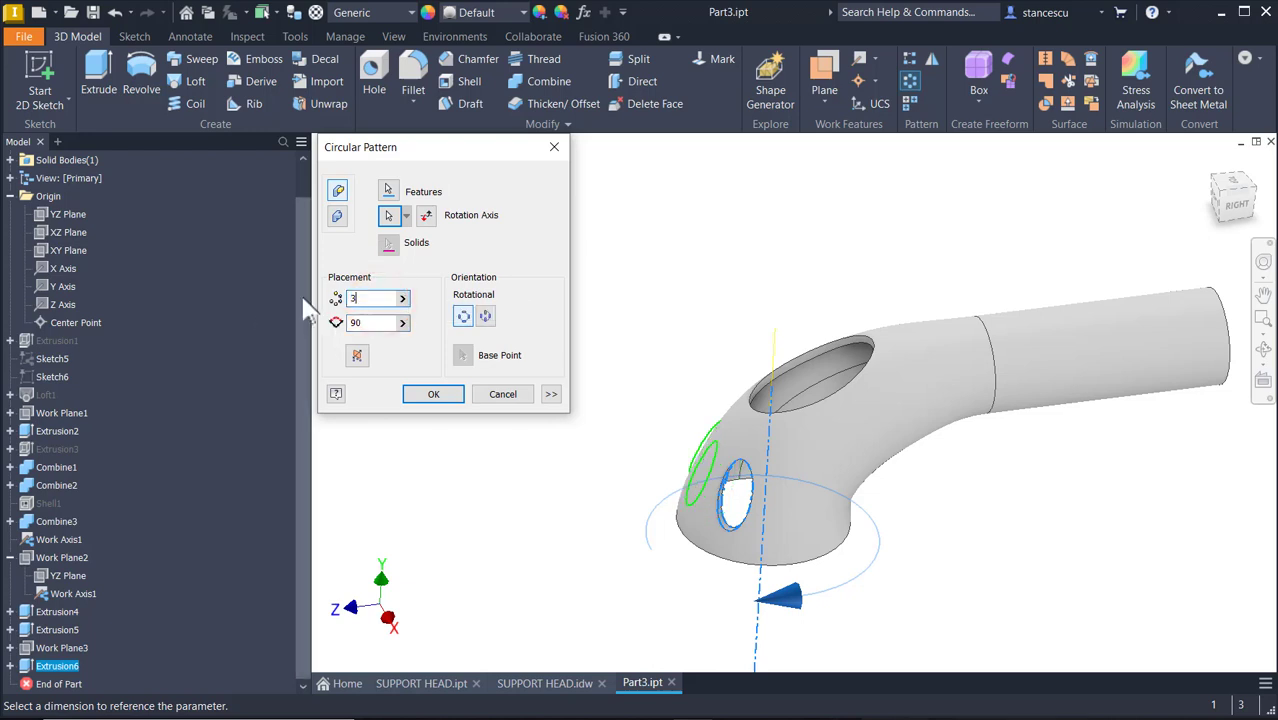
pyautogui.keyDown('shift'); pyautogui.moveTo(653, 575); pyautogui.dragTo(660, 545, button='middle'); pyautogui.keyUp('shift')
pyautogui.click(432, 395)
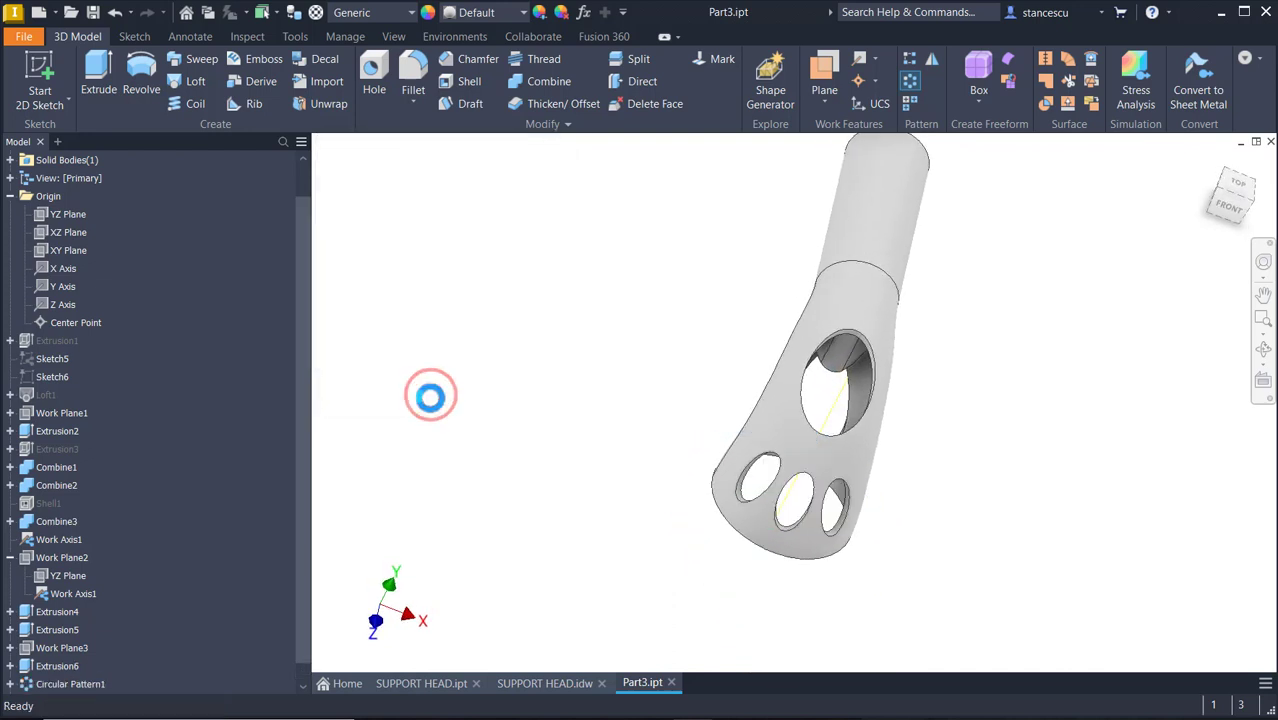
# Step: Hide Work Axis1 after patterning the elliptical openings
pyautogui.keyDown('shift'); pyautogui.moveTo(428, 399); pyautogui.dragTo(768, 370, button='middle'); pyautogui.keyUp('shift')
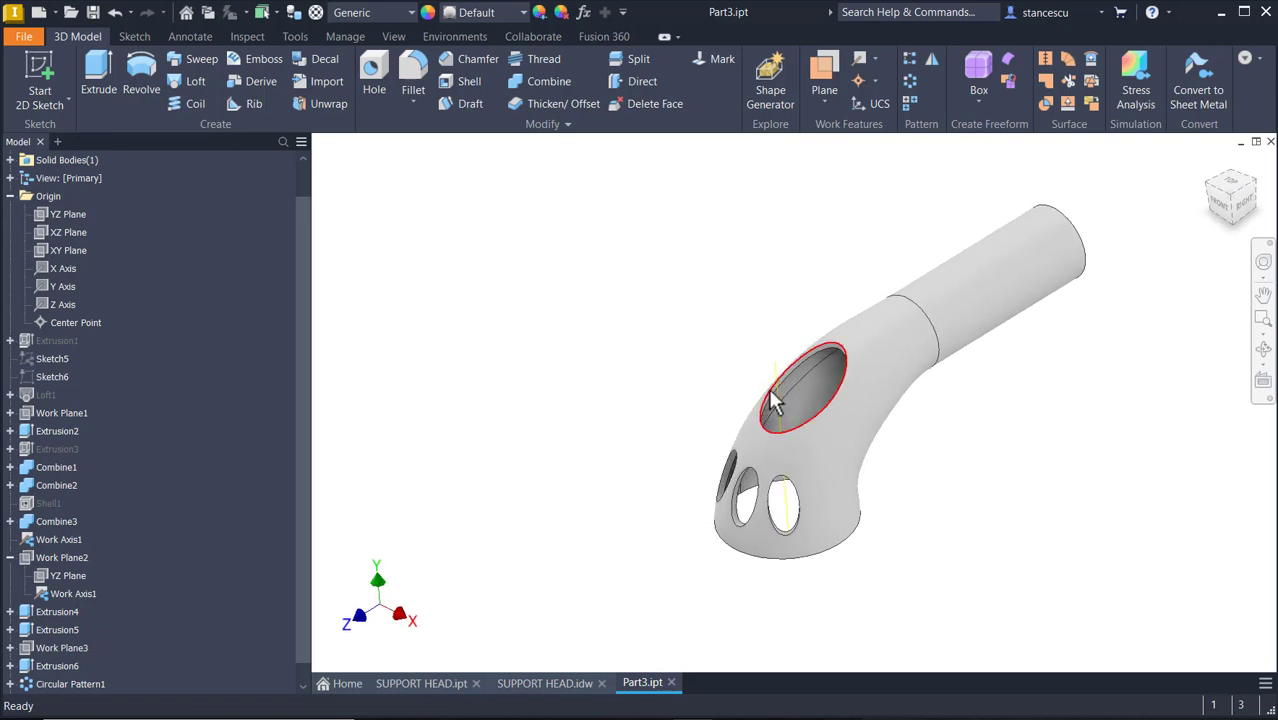
pyautogui.rightClick(773, 372)
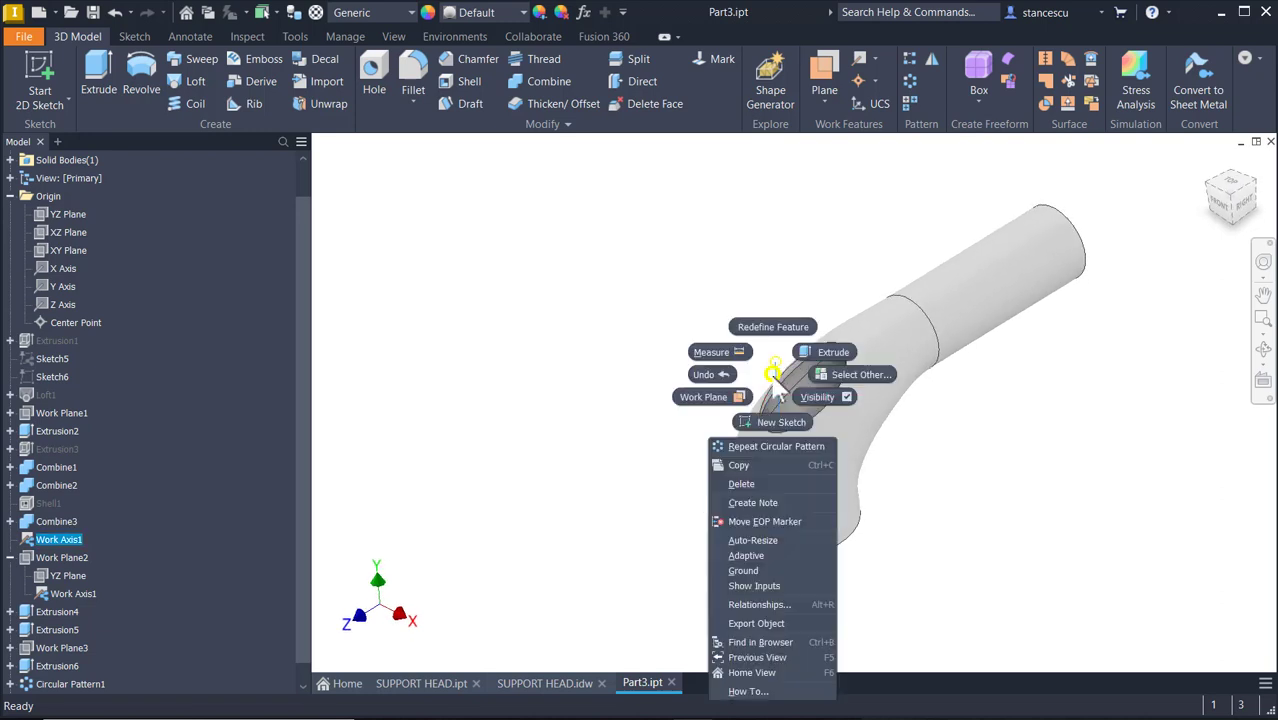
pyautogui.click(805, 390)
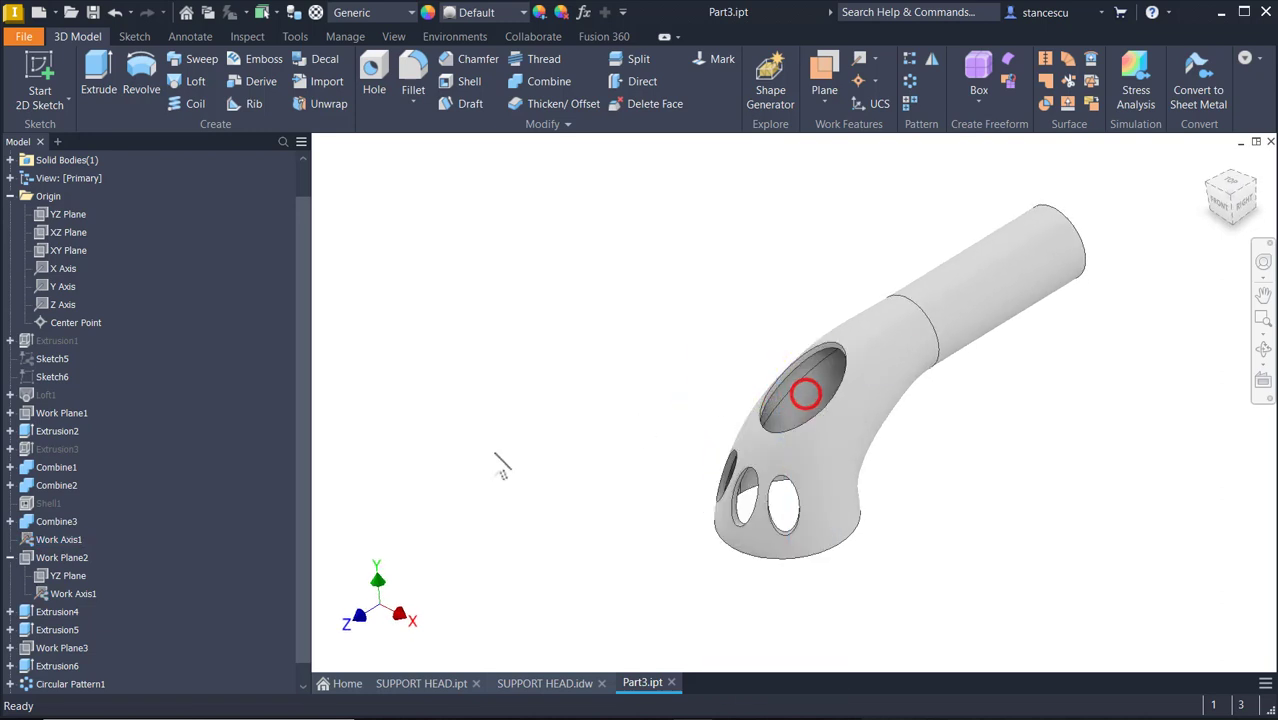
# Step: Round the inner edges of the three elliptical openings in Part3.ipt with 2 mm fillets, following the R2 callouts in SUPPORT HEAD.idw
pyautogui.keyDown('shift'); pyautogui.moveTo(613, 367); pyautogui.dragTo(560, 640, button='middle'); pyautogui.keyUp('shift')
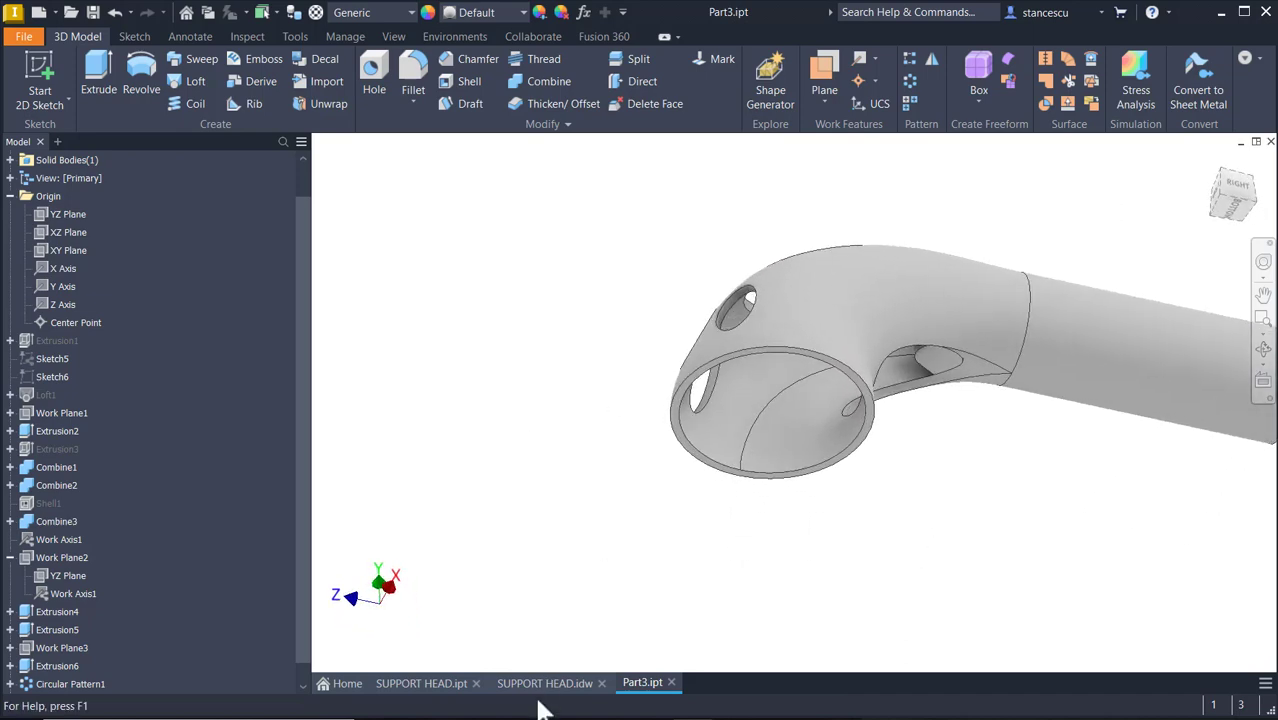
pyautogui.click(545, 686)
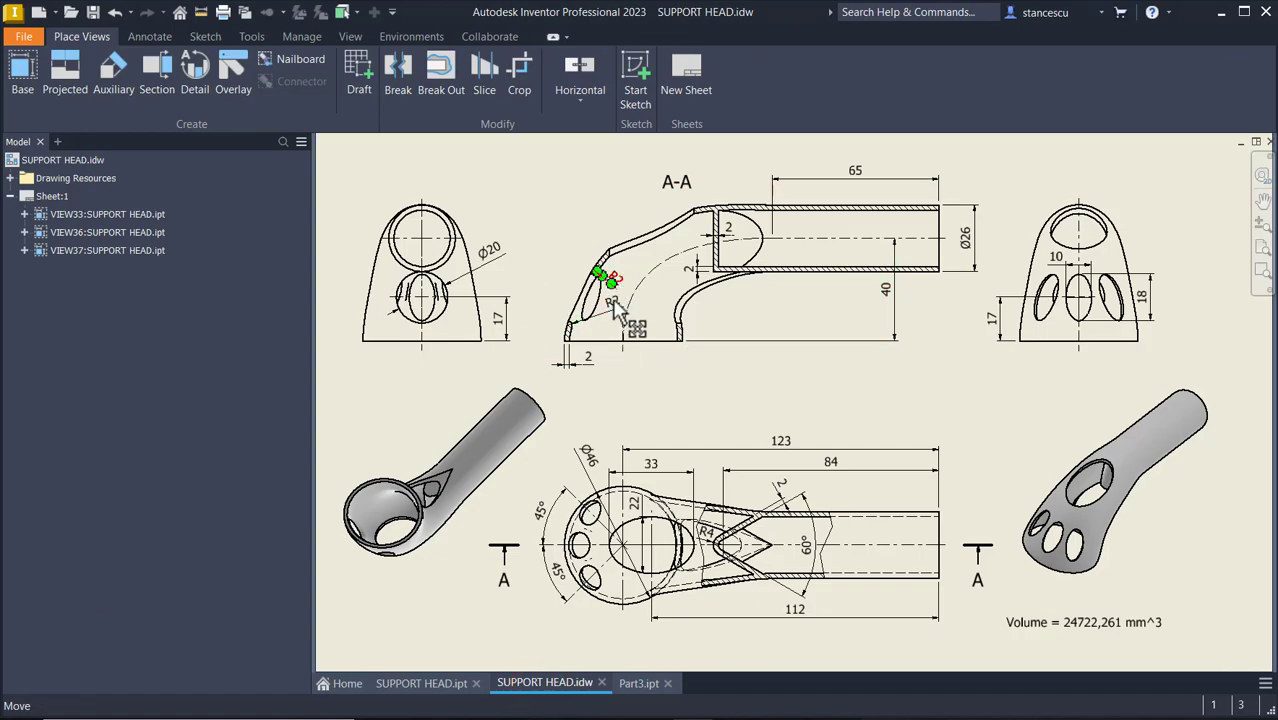
pyautogui.scroll(-1, 745, 430)
pyautogui.scroll(-2, 740, 426)
pyautogui.scroll(2, 740, 380)
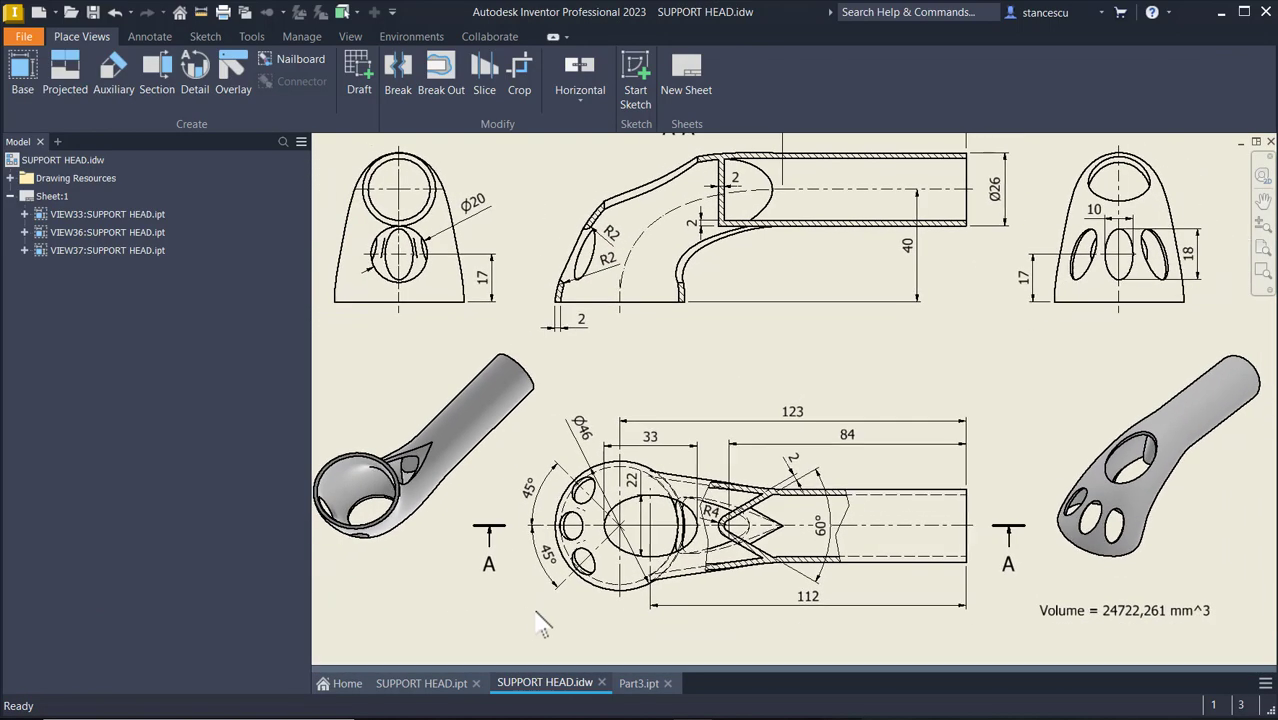
pyautogui.click(645, 683)
pyautogui.keyDown('shift'); pyautogui.moveTo(970, 500); pyautogui.dragTo(752, 480, button='middle'); pyautogui.keyUp('shift')
pyautogui.click(750, 468)
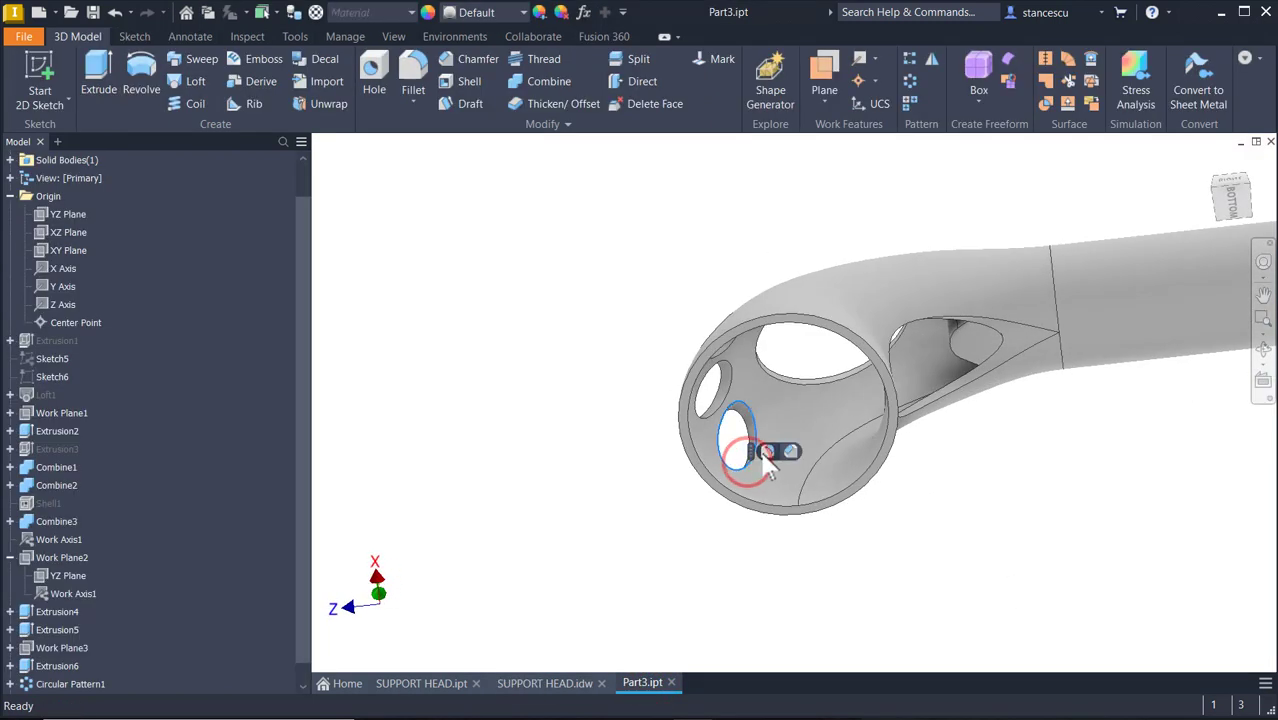
pyautogui.click(767, 452)
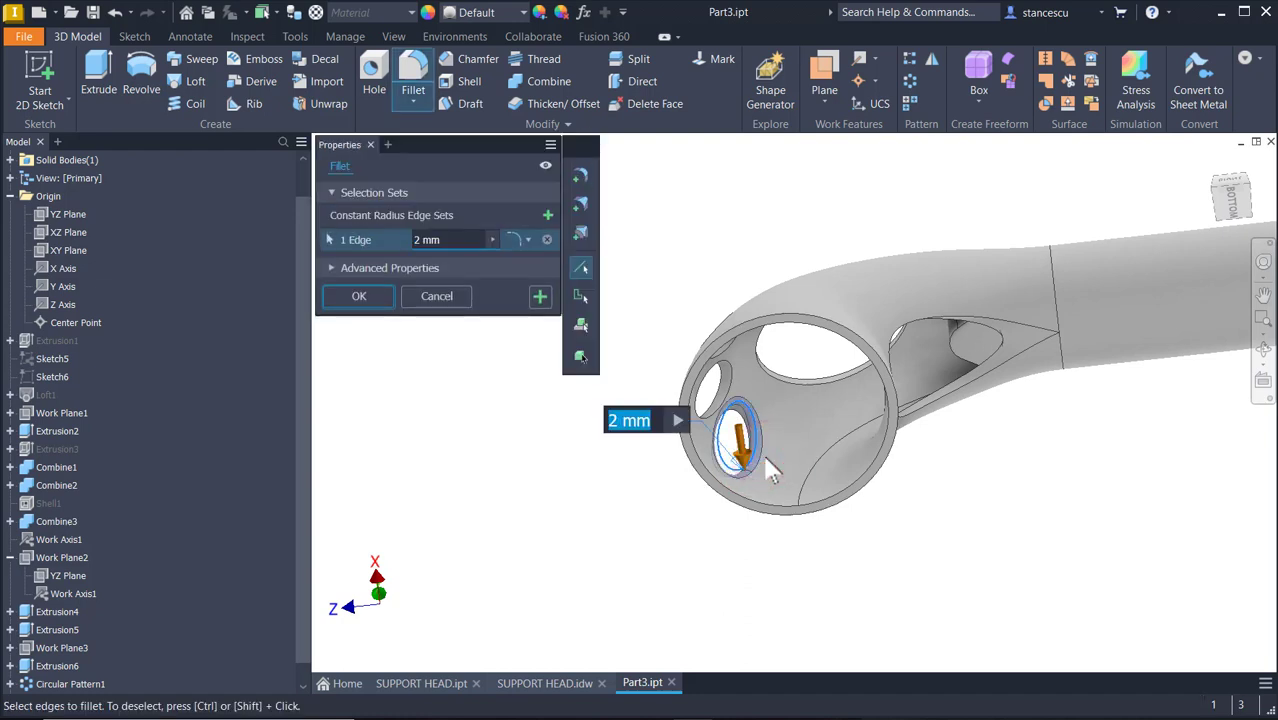
pyautogui.keyDown('shift'); pyautogui.moveTo(600, 480); pyautogui.dragTo(720, 455, button='middle'); pyautogui.keyUp('shift')
pyautogui.click(738, 428)
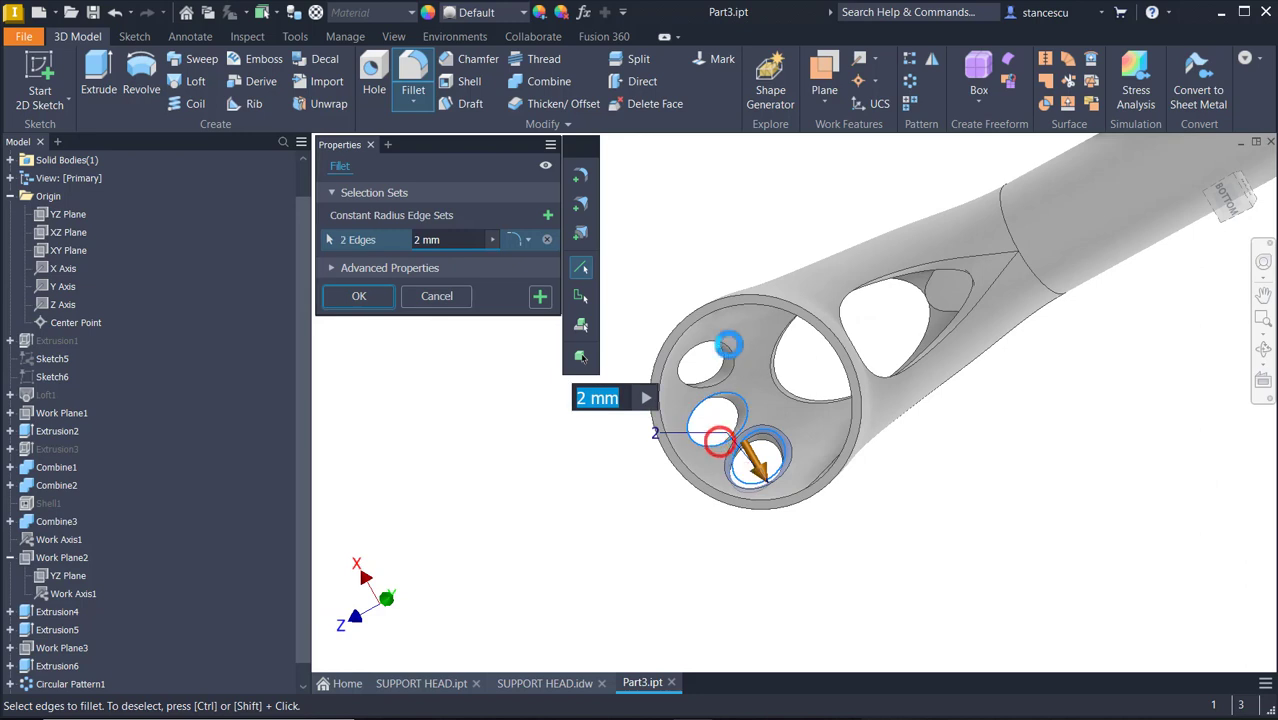
pyautogui.click(735, 368)
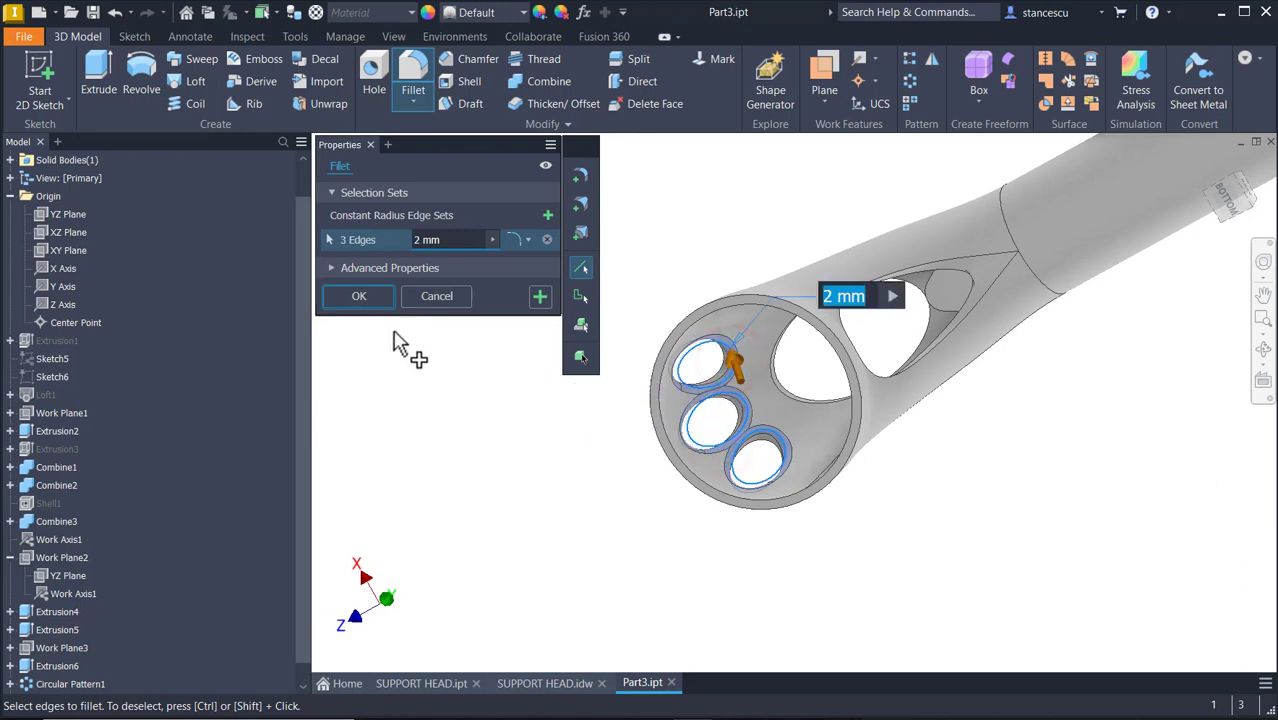
pyautogui.click(360, 297)
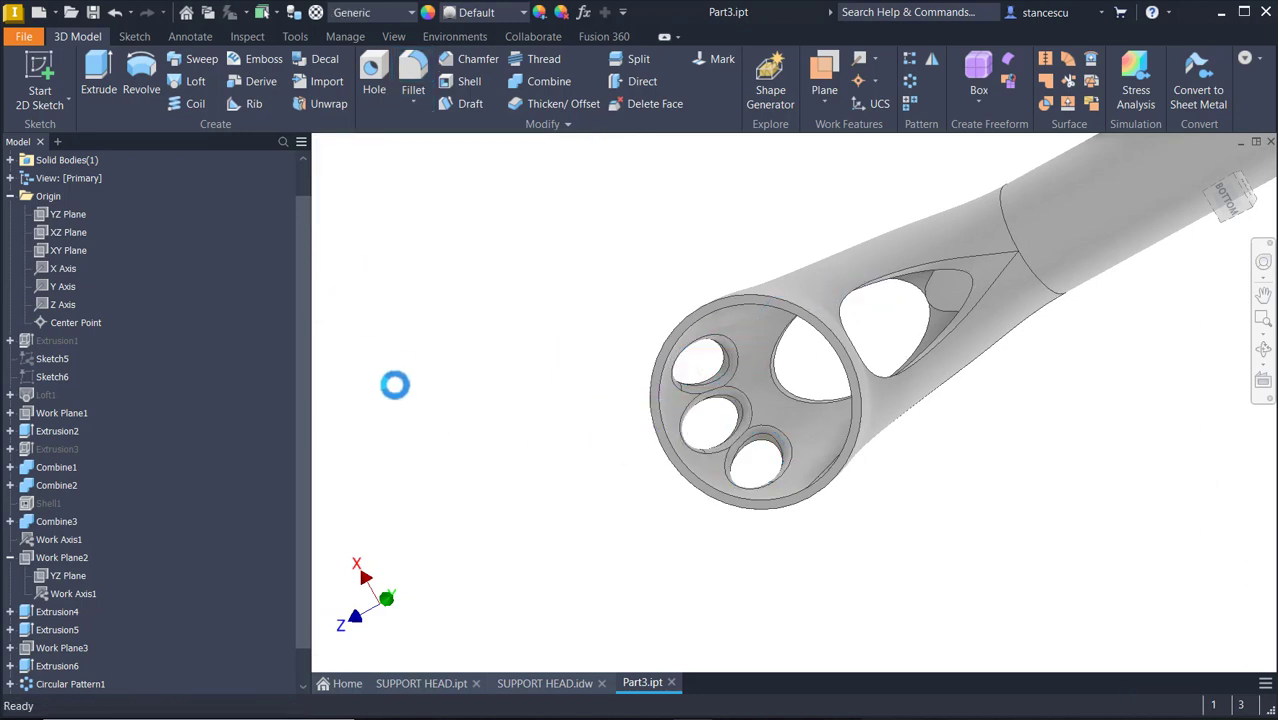
# Step: Update the physical properties of Part3.ipt in its iProperties and copy the volume value
pyautogui.press('F6')
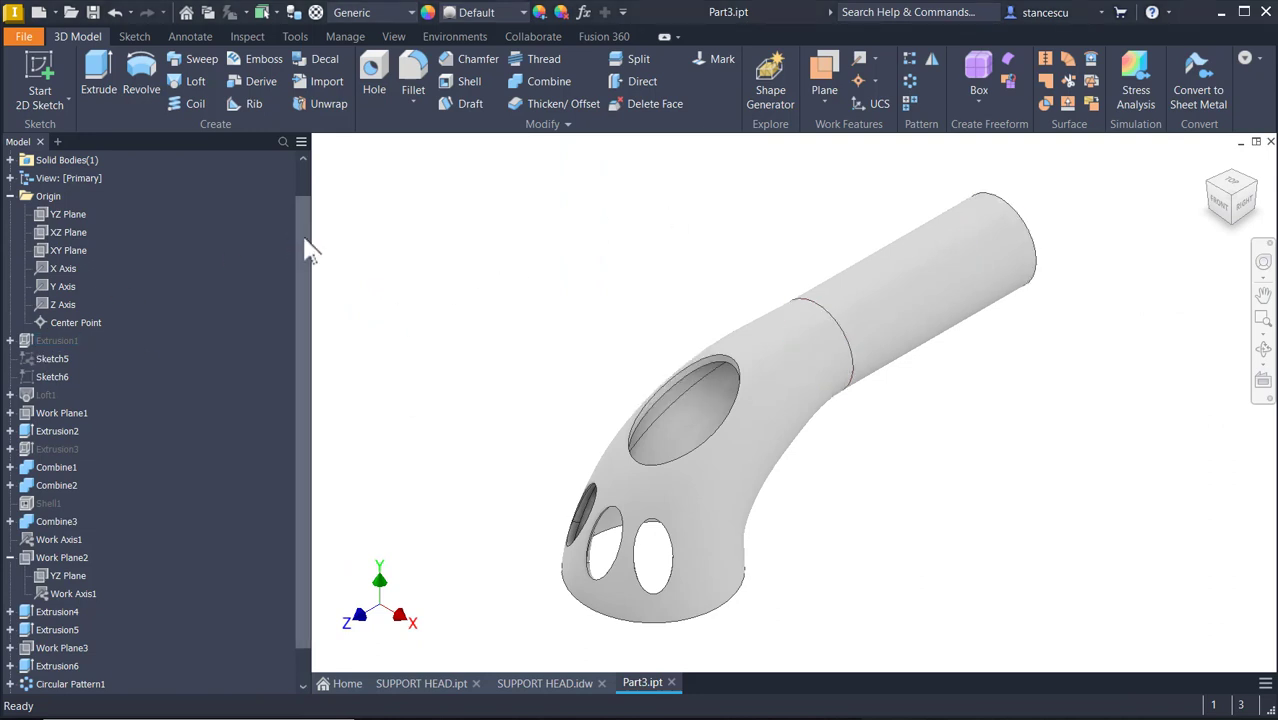
pyautogui.moveTo(305, 237); pyautogui.dragTo(308, 200)
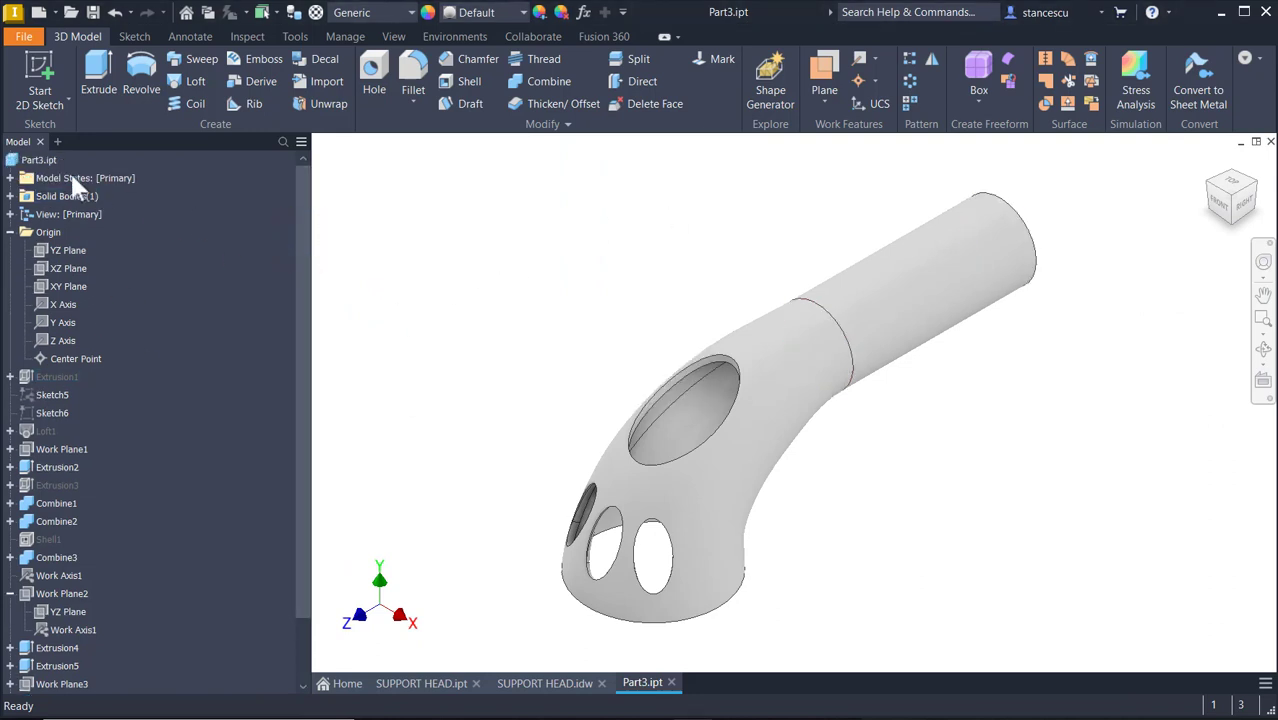
pyautogui.rightClick(45, 156)
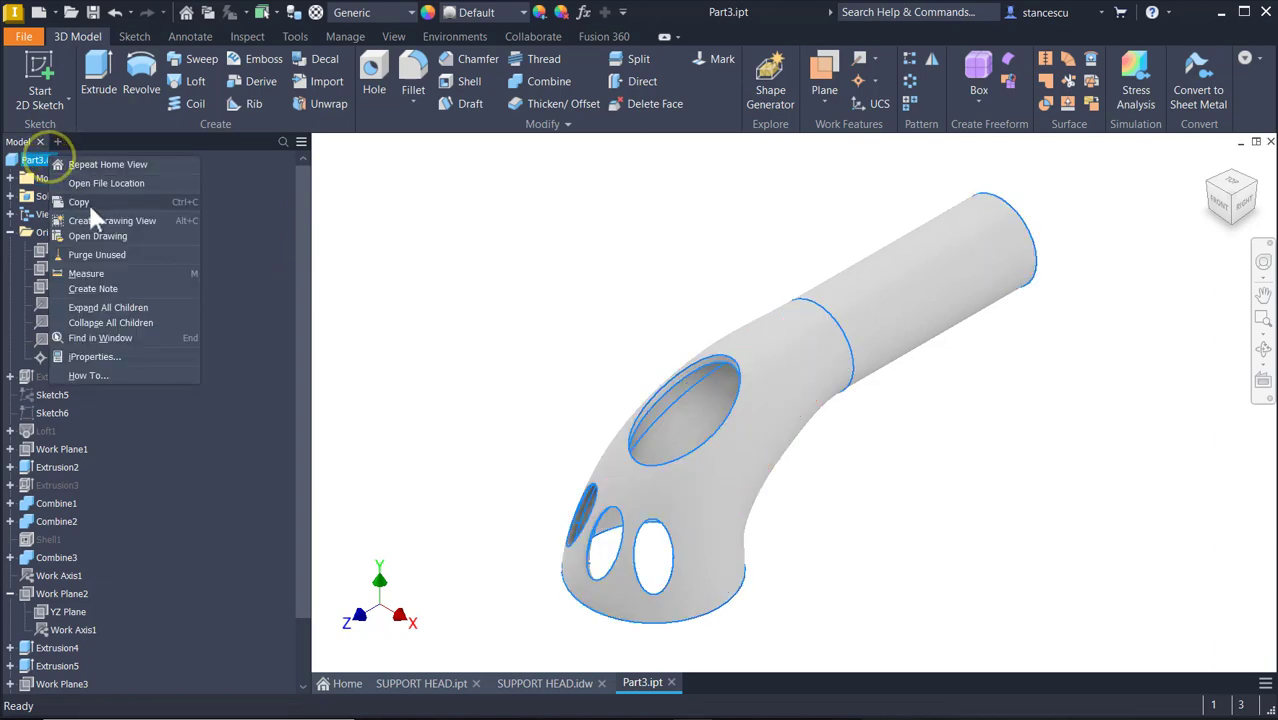
pyautogui.click(116, 360)
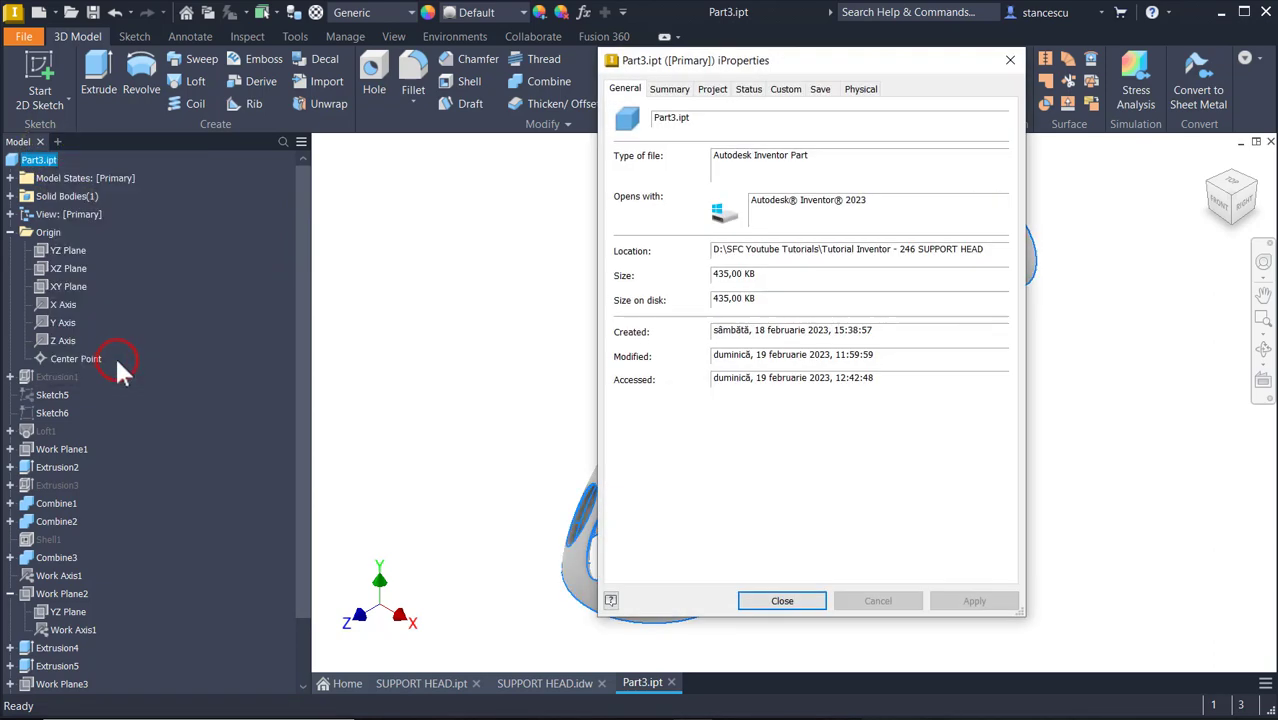
pyautogui.click(860, 89)
pyautogui.click(962, 129)
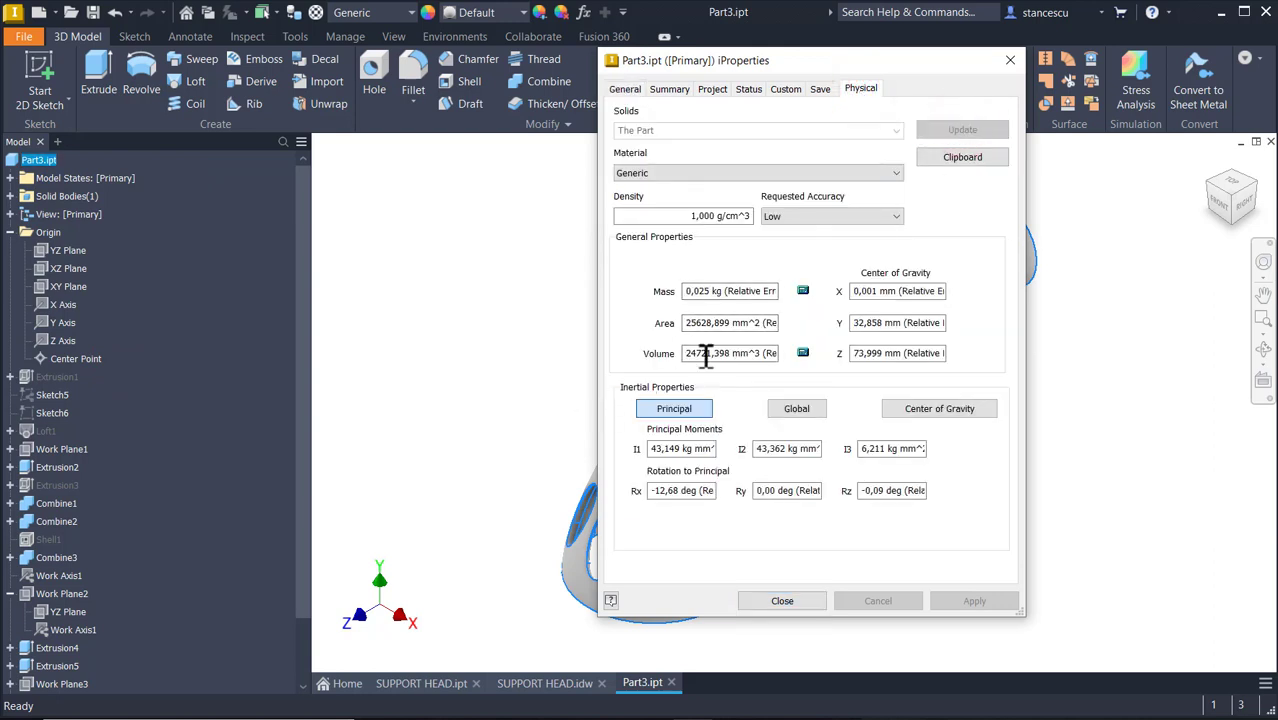
pyautogui.moveTo(686, 355); pyautogui.dragTo(765, 362)
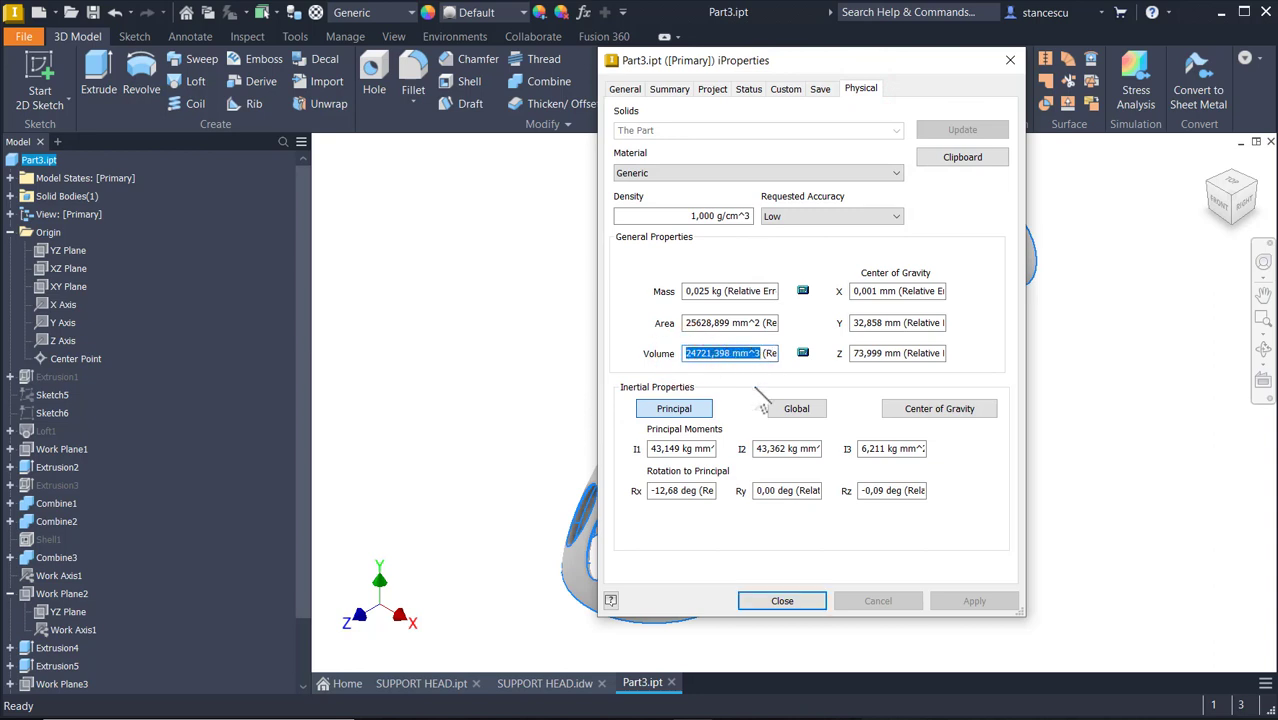
pyautogui.hotkey('ctrl', 'c')
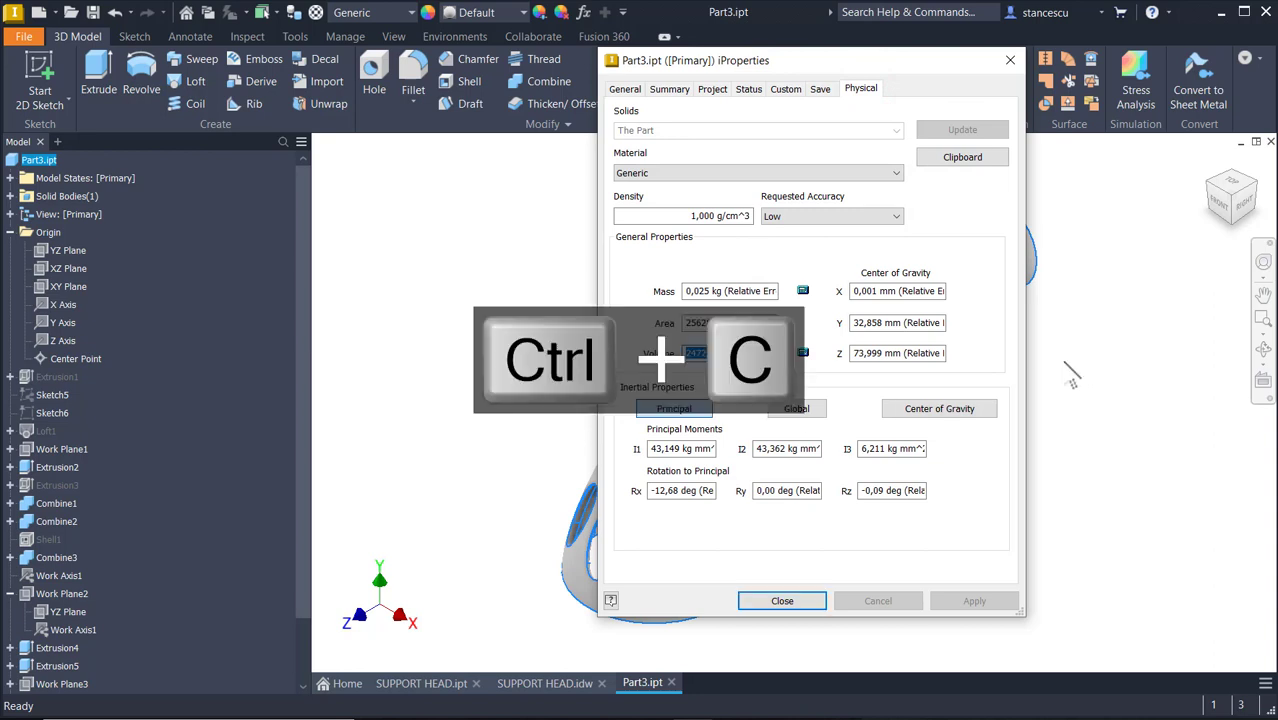
pyautogui.click(815, 600)
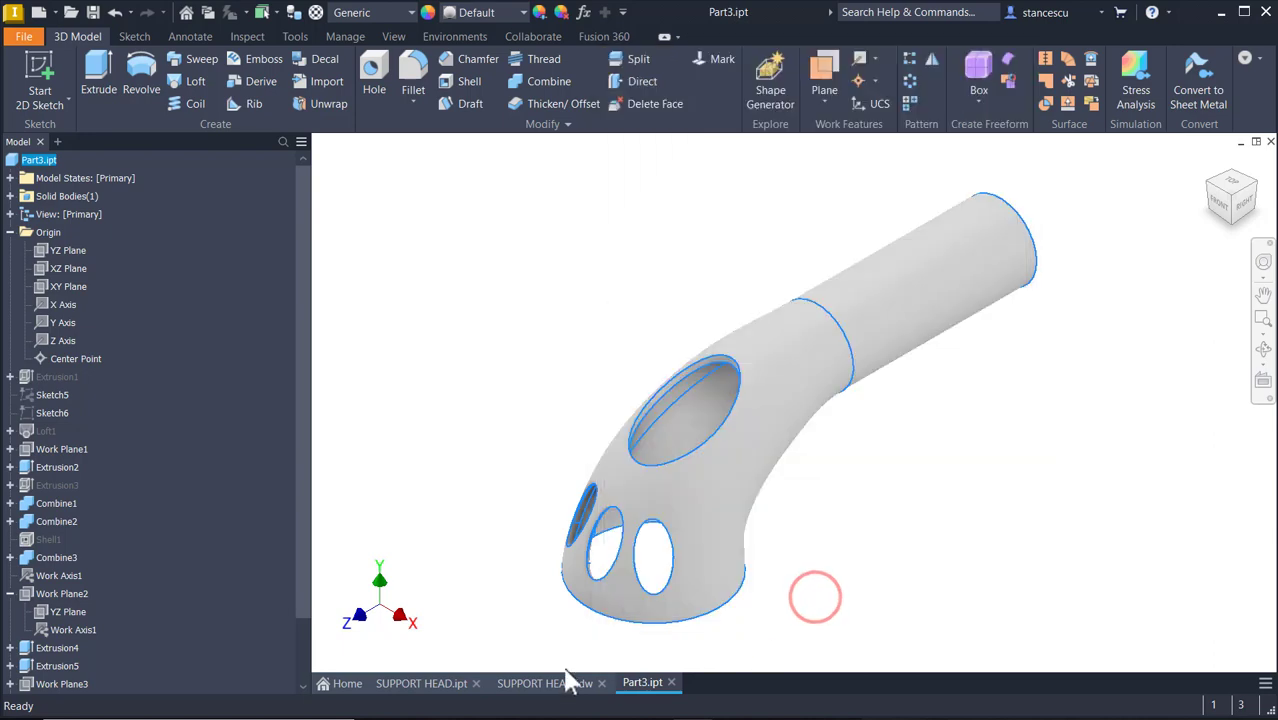
# Step: Compare the copied volume with the Volume note in SUPPORT HEAD.idw by pasting it aligned on a second line, and discard the edit
pyautogui.click(536, 685)
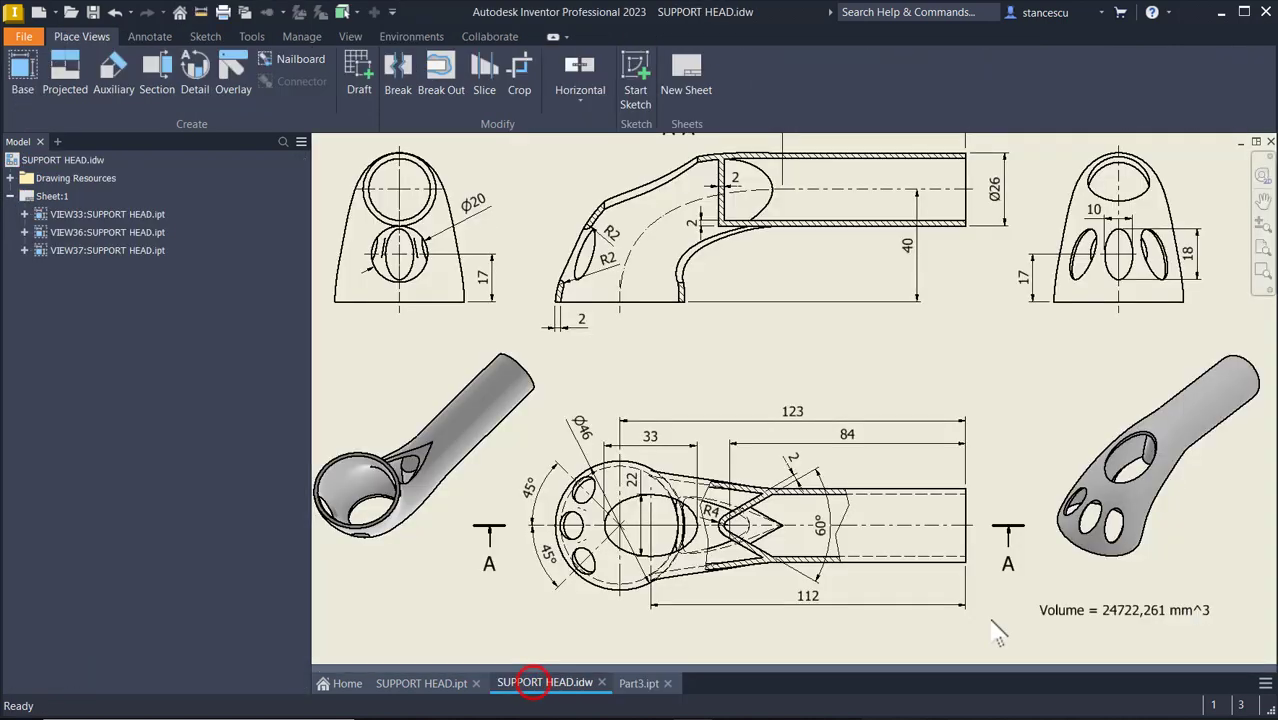
pyautogui.click(1124, 612)
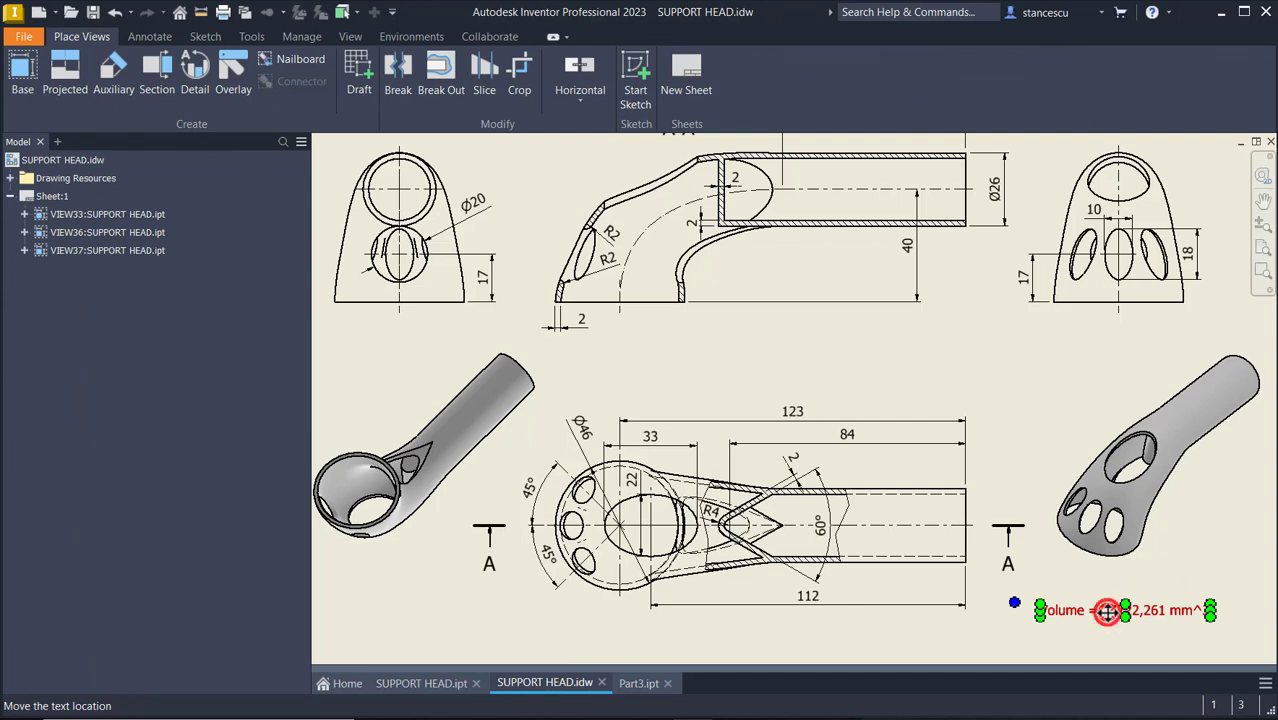
pyautogui.doubleClick(1107, 612)
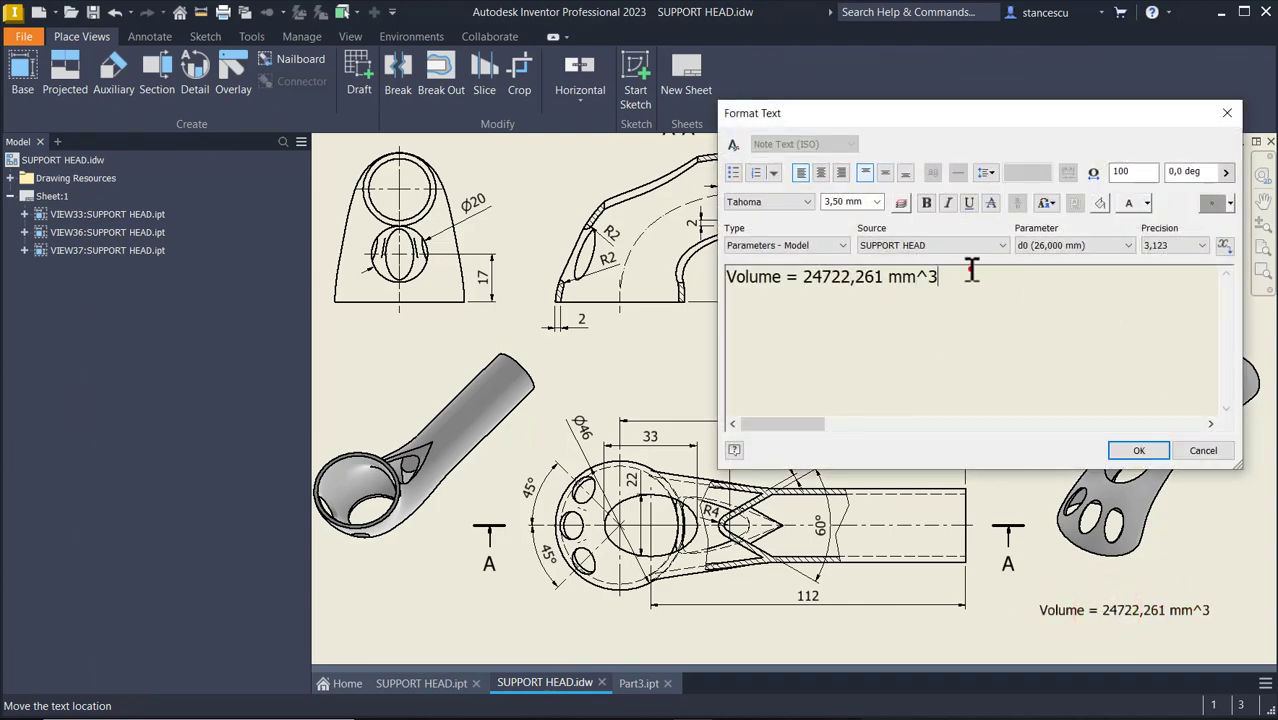
pyautogui.press('Return')
pyautogui.hotkey('ctrl', 'v')
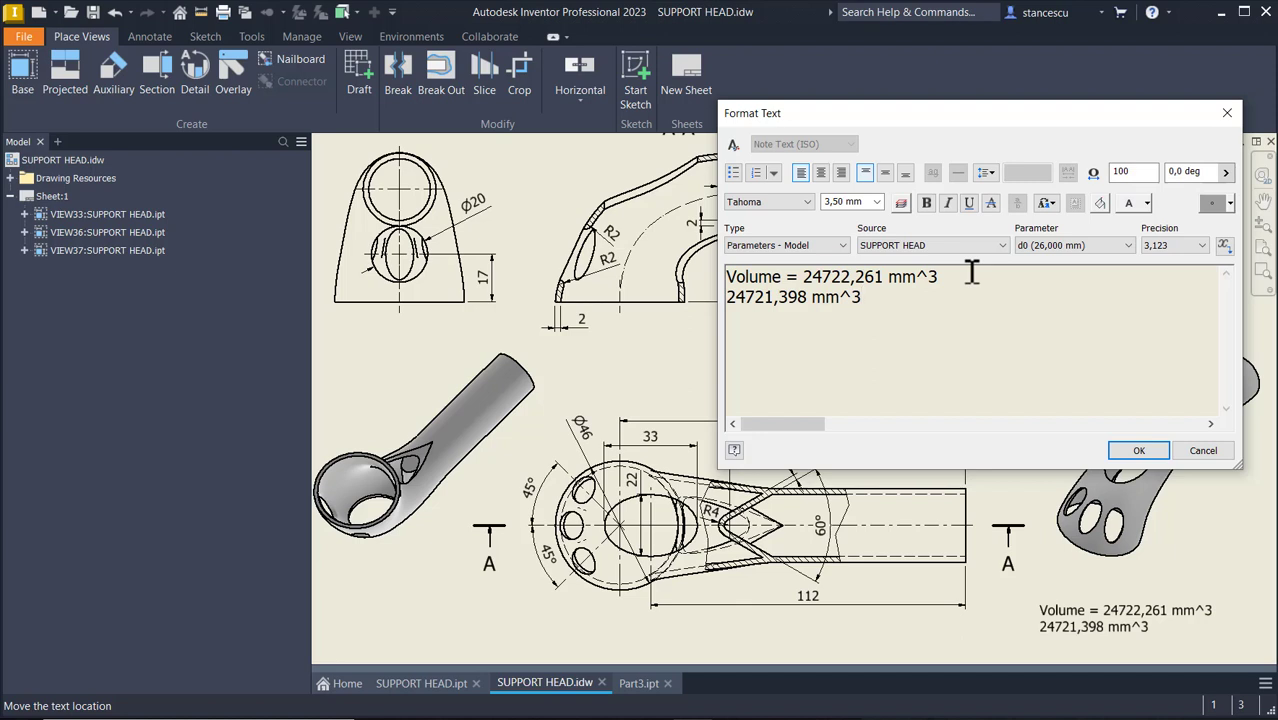
pyautogui.press('Home')
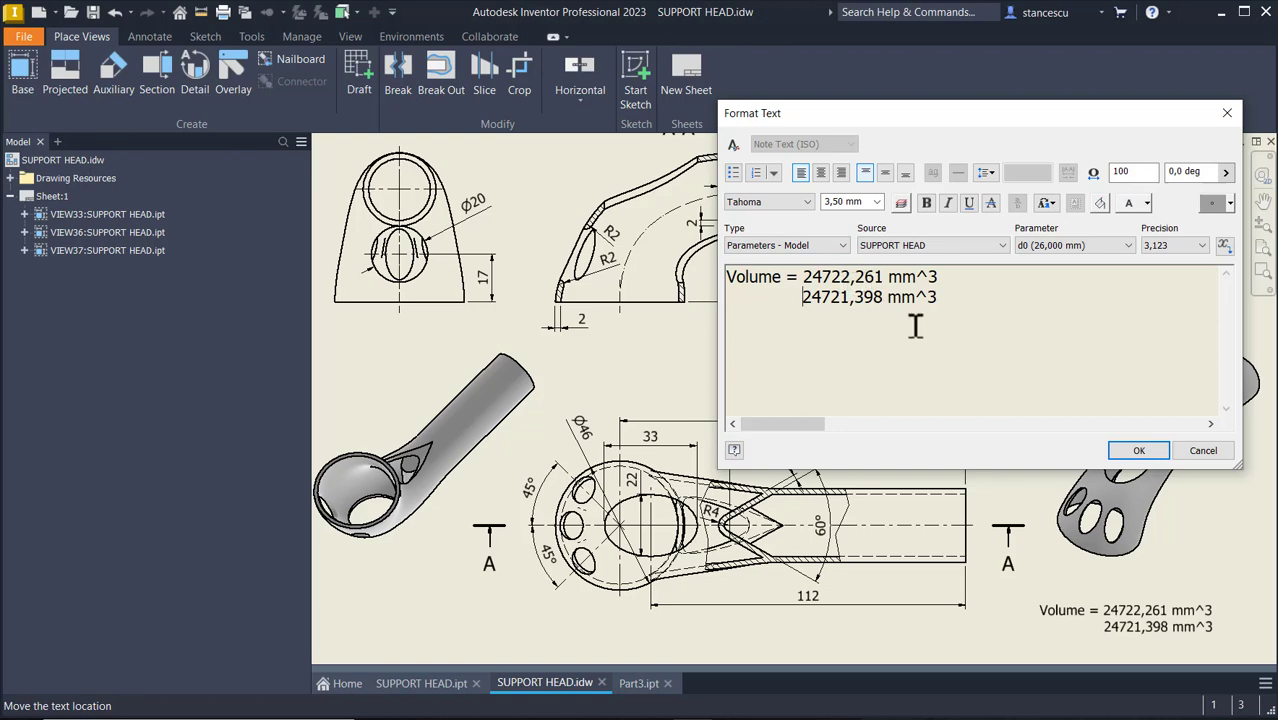
pyautogui.click(1201, 451)
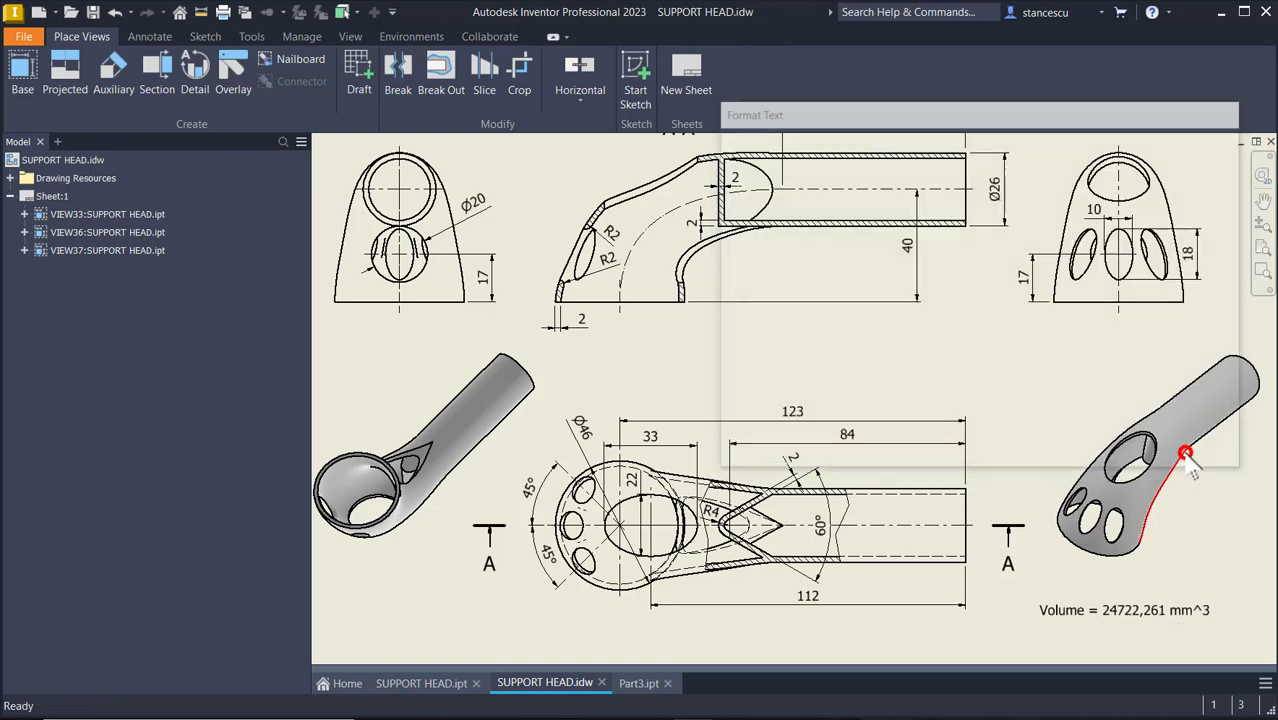
pyautogui.press('Home')
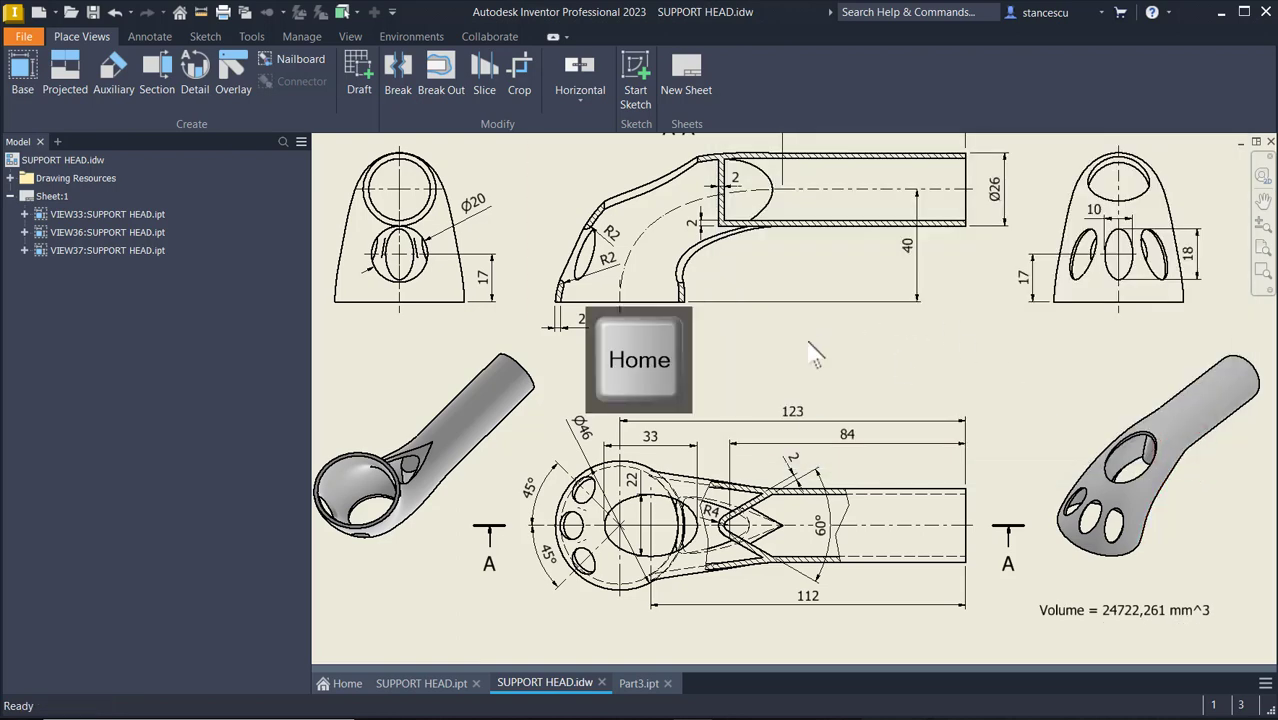